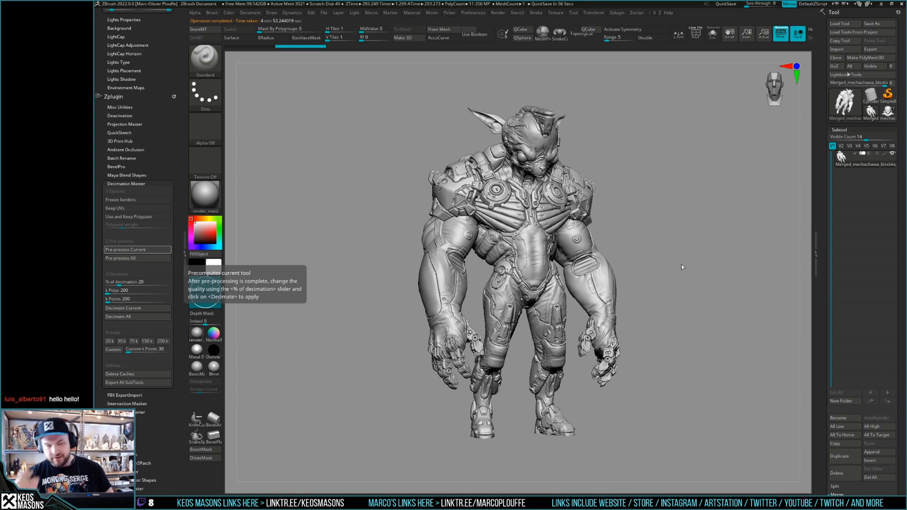
Inspect the merged armoured creature sculpt from the front, both sides and the back
mouse_move(695, 240)
mouse_down()
mouse_move(684, 241)
mouse_move(710, 241)
mouse_move(716, 229)
mouse_move(708, 241)
mouse_up()
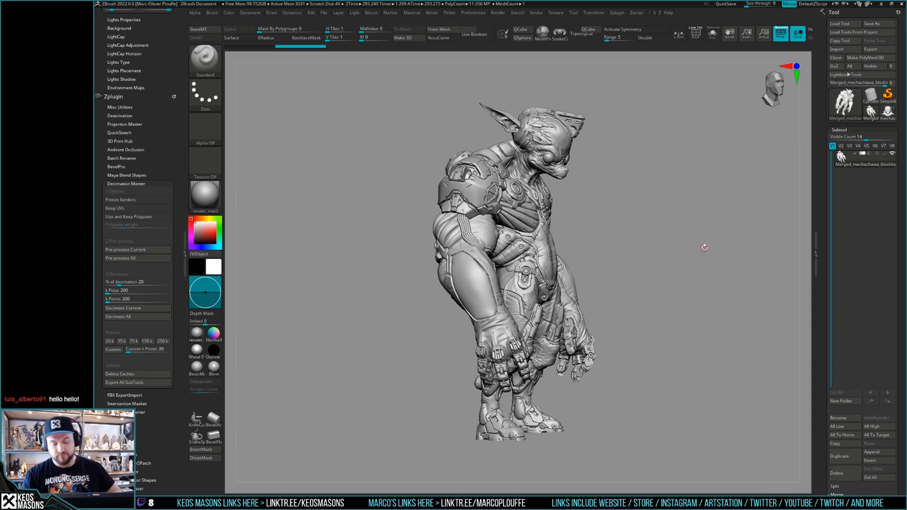
mouse_move(700, 244)
mouse_down()
mouse_move(679, 247)
mouse_move(695, 247)
mouse_up()
ctrl+right_drag(600, 232, 570, 267)
alt+right_drag(569, 267, 695, 247)
drag(703, 249, 563, 308)
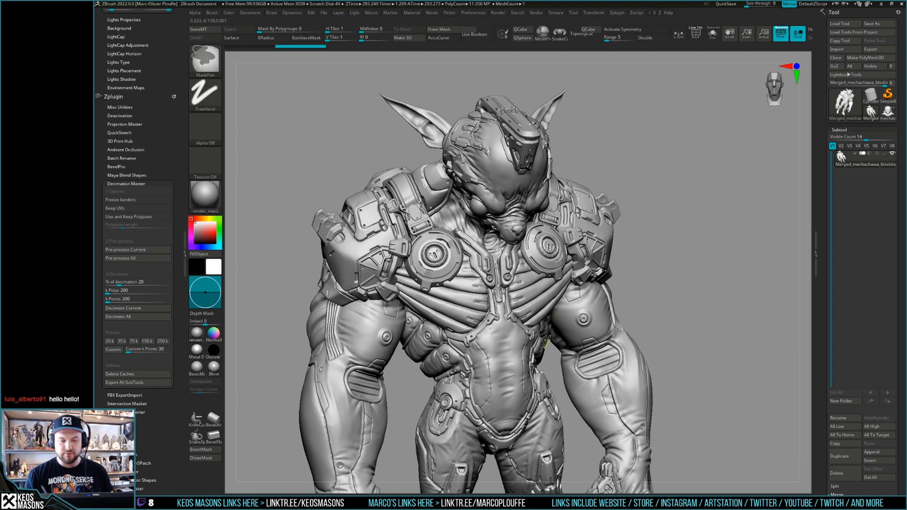
ctrl+right_drag(549, 341, 539, 347)
mouse_move(547, 306)
ctrl+right_down()
mouse_move(535, 324)
mouse_move(670, 241)
ctrl+right_up()
right_drag(685, 279, 572, 294)
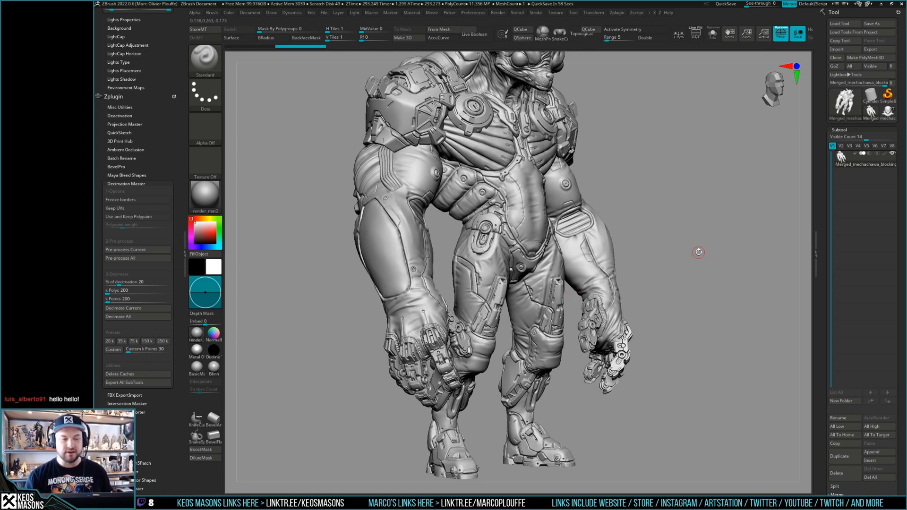
right_drag(700, 238, 719, 267)
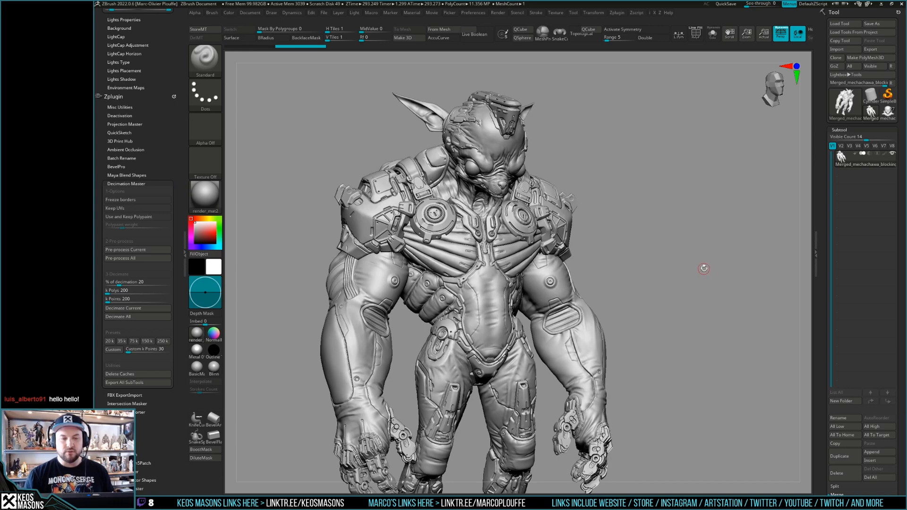
right_drag(703, 302, 684, 285)
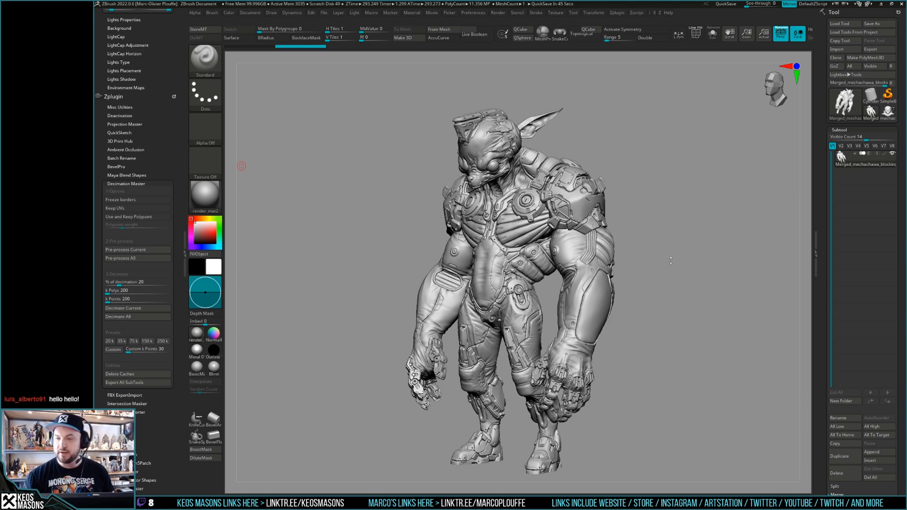
mouse_move(662, 261)
mouse_down()
mouse_move(689, 257)
mouse_move(628, 250)
mouse_move(711, 241)
mouse_move(531, 201)
mouse_up()
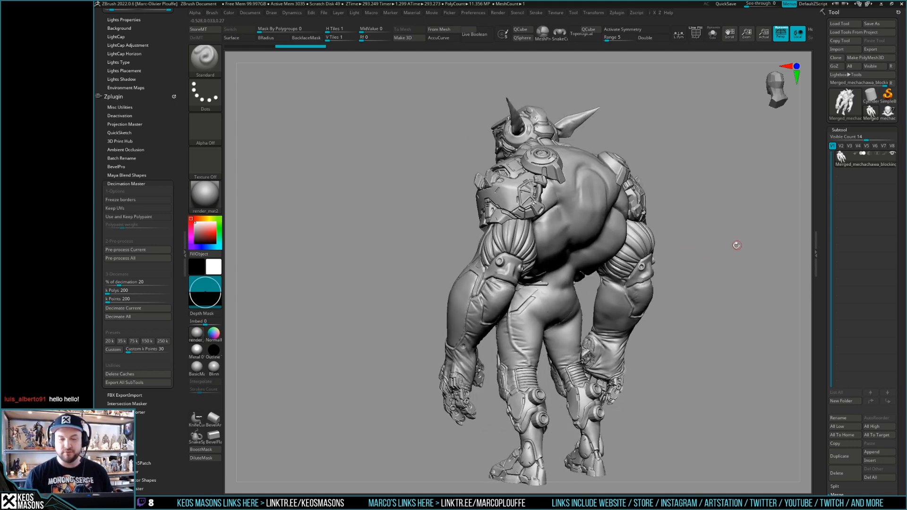
drag(739, 243, 729, 251)
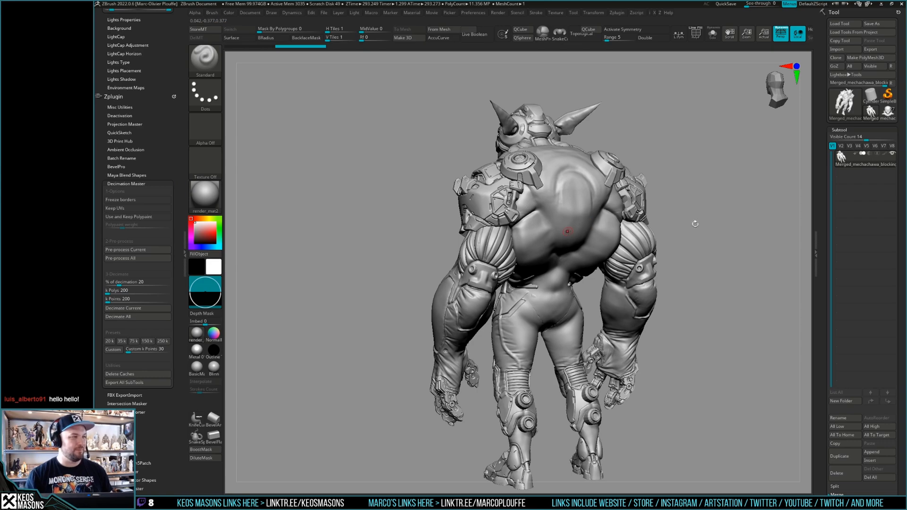
mouse_move(723, 228)
mouse_down()
mouse_move(744, 229)
mouse_move(703, 251)
mouse_move(717, 248)
mouse_move(684, 251)
mouse_move(703, 250)
mouse_up()
Set the decimation amount to 4% and decimate the current creature subtool
key(shift+f)
key(f)
key(shift+f)
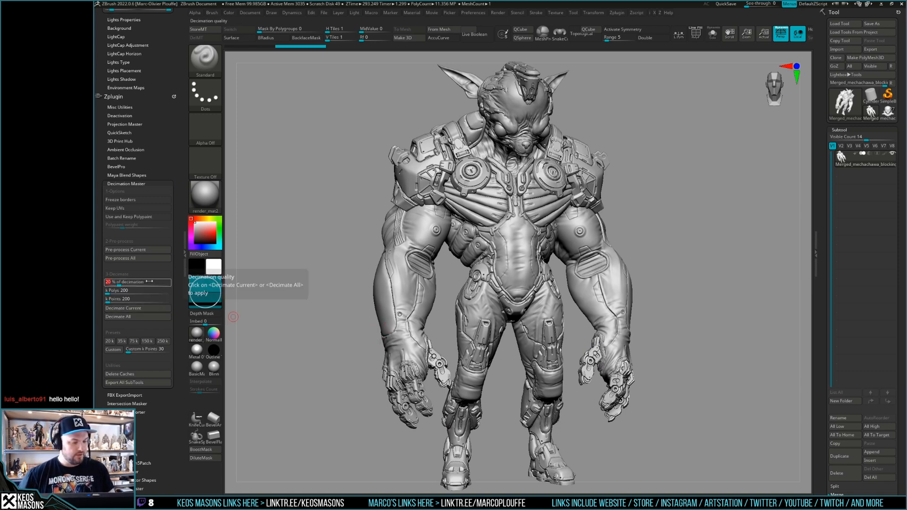
text(4)
key(Return)
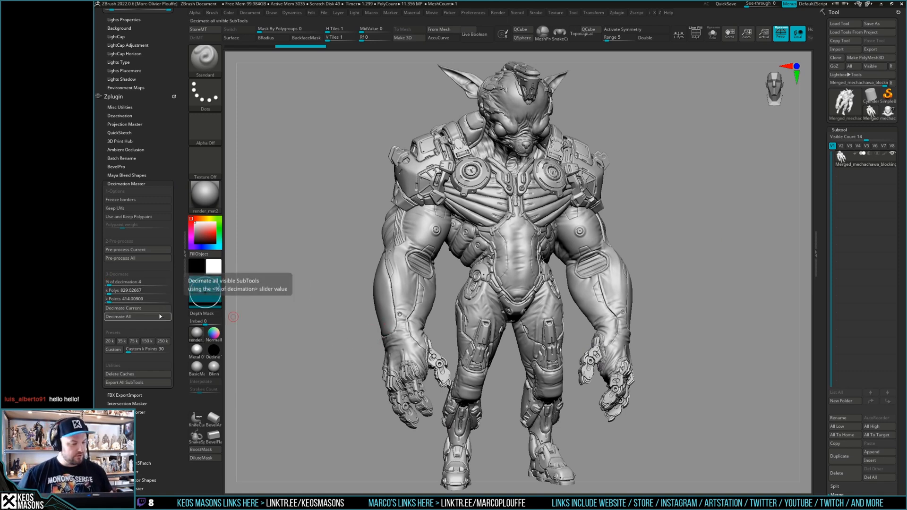
click(160, 310)
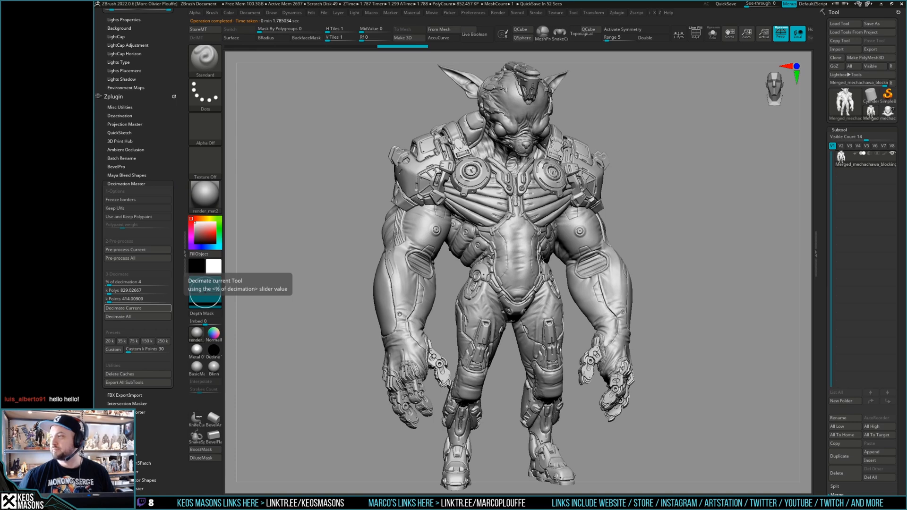
Examine the decimated creature's surface and wireframe up close, on the head, chest and arms
right_drag(643, 118, 515, 252)
key(shift+f)
key(shift+f)
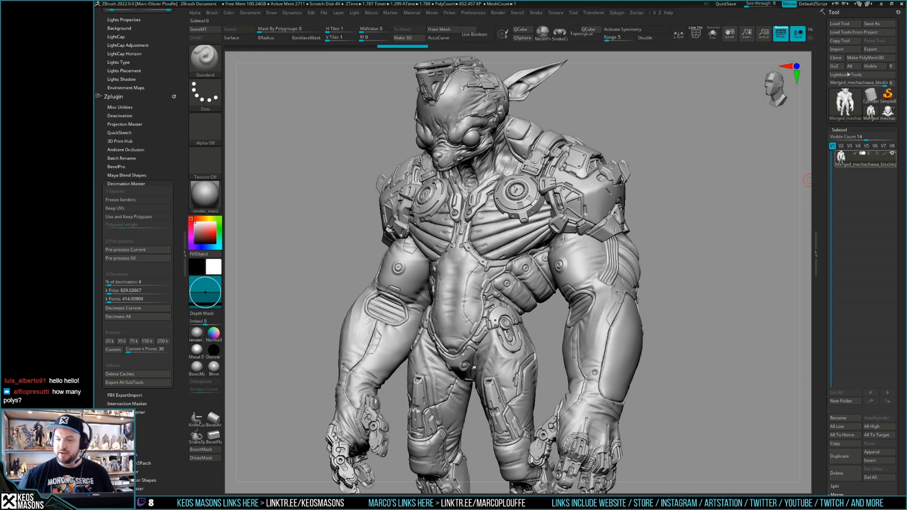
mouse_move(843, 160)
right_drag(469, 166, 513, 142)
key(shift+f)
key(shift+f)
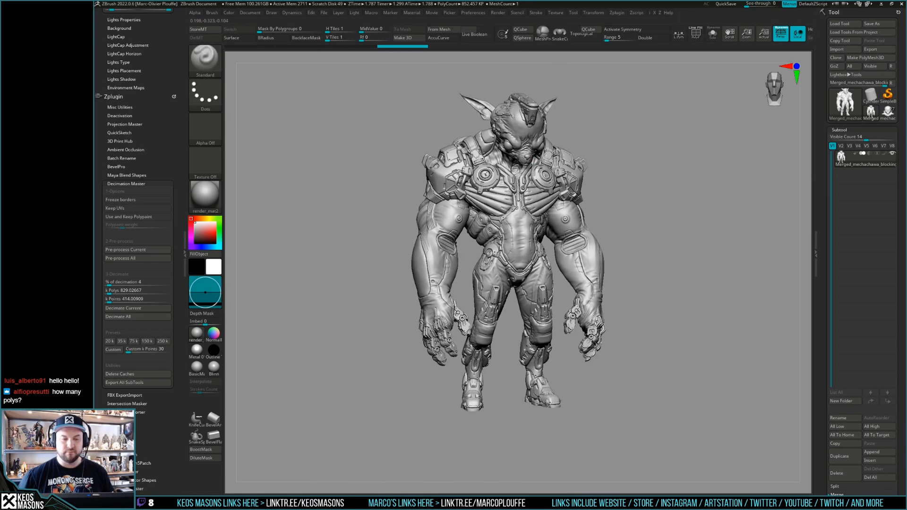
Collapse the plugin palette area to enlarge the canvas and duplicate the decimated creature subtool
drag(182, 254, 277, 273)
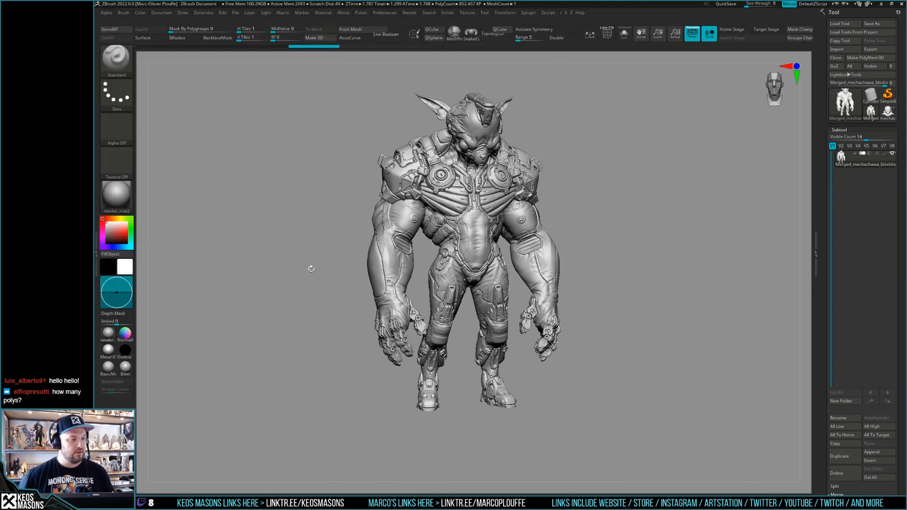
right_drag(482, 165, 478, 212)
right_drag(478, 213, 517, 231)
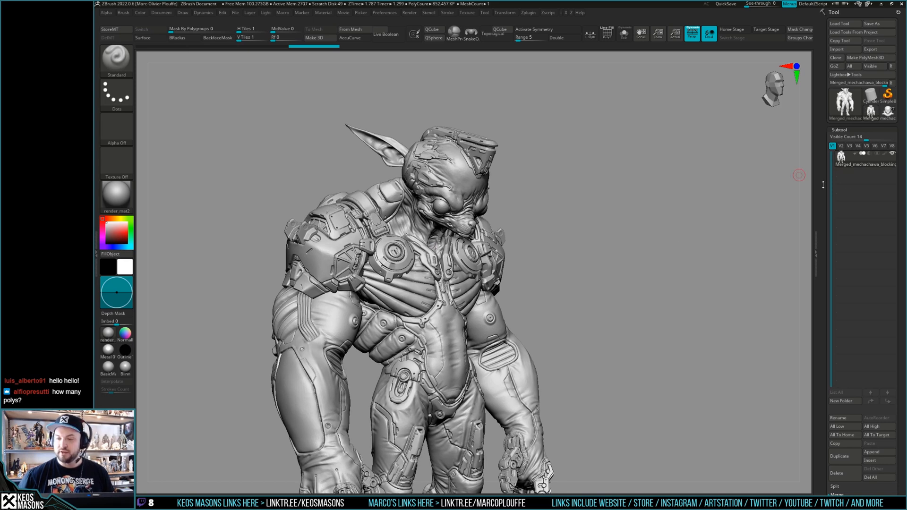
scroll(864, 402, down, 2)
click(846, 409)
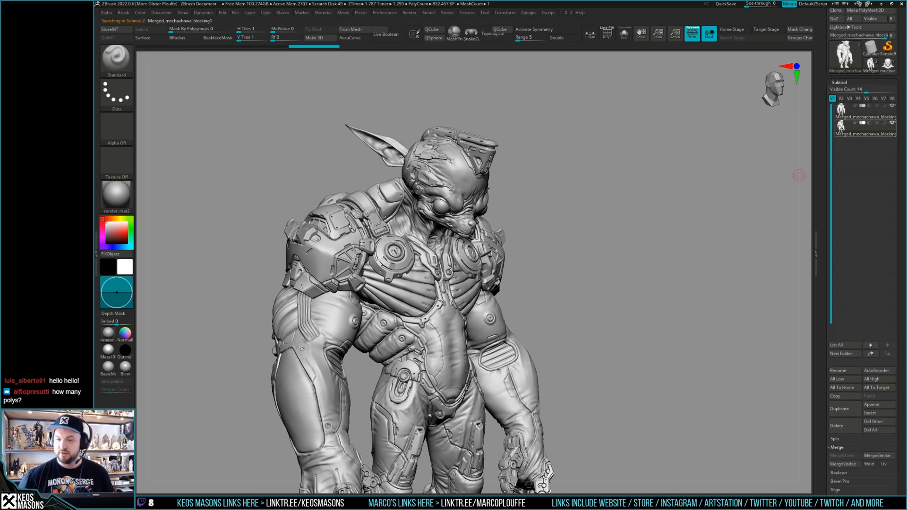
Revert the original creature subtool to its undecimated mesh for comparison, and delete that subtool
key(ctrl)
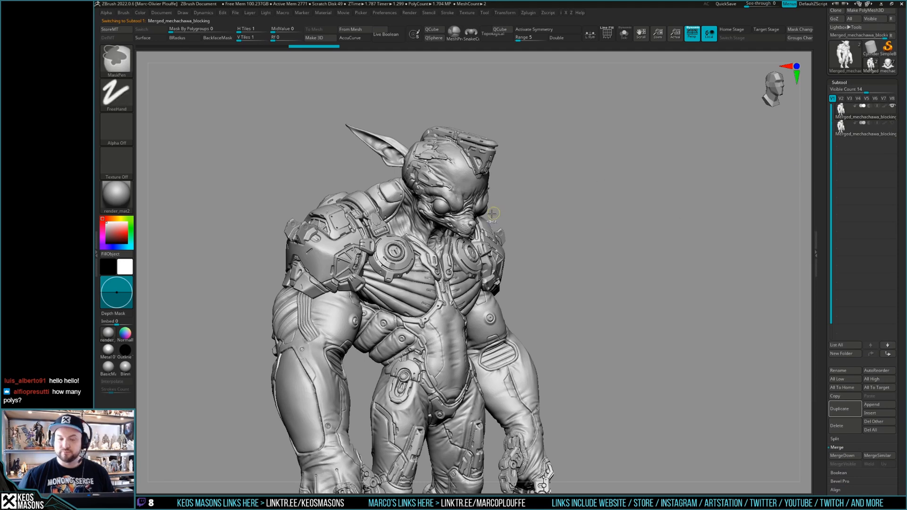
mouse_move(534, 265)
mouse_down()
mouse_move(512, 219)
mouse_move(549, 223)
mouse_up()
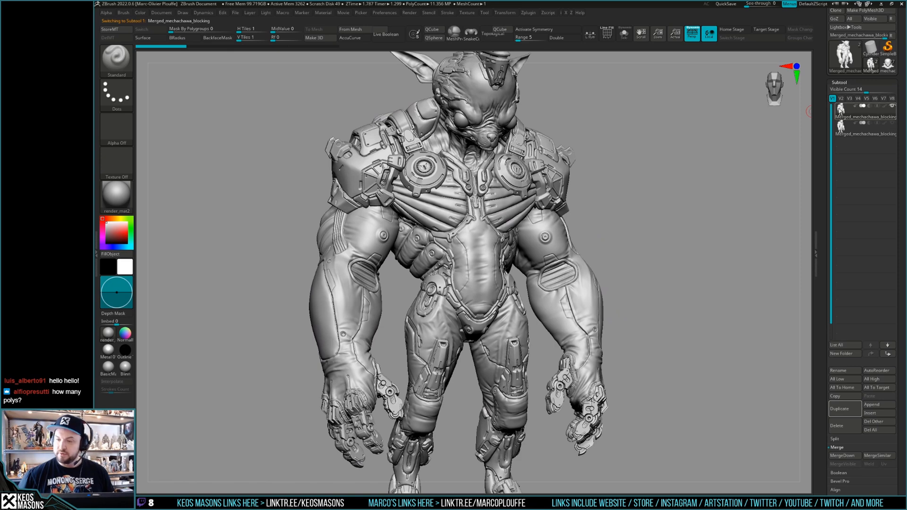
mouse_move(842, 110)
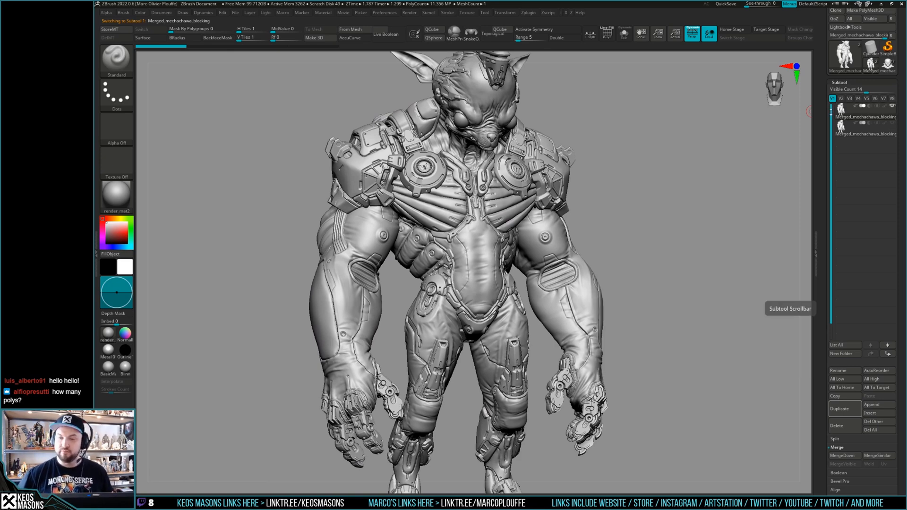
mouse_move(283, 180)
mouse_down()
mouse_move(504, 162)
mouse_move(454, 160)
mouse_move(489, 153)
mouse_move(553, 161)
mouse_move(529, 171)
mouse_move(606, 192)
mouse_move(510, 187)
mouse_move(548, 189)
mouse_up()
key(ctrl)
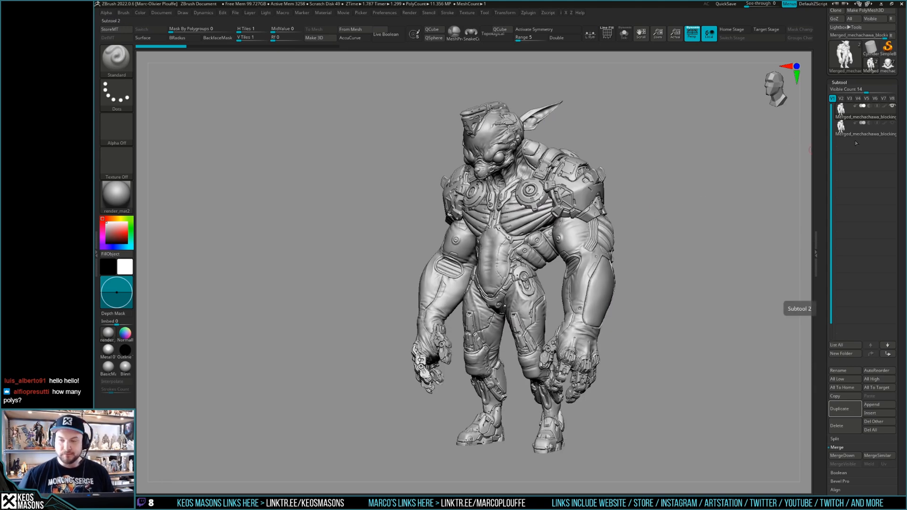
click(848, 430)
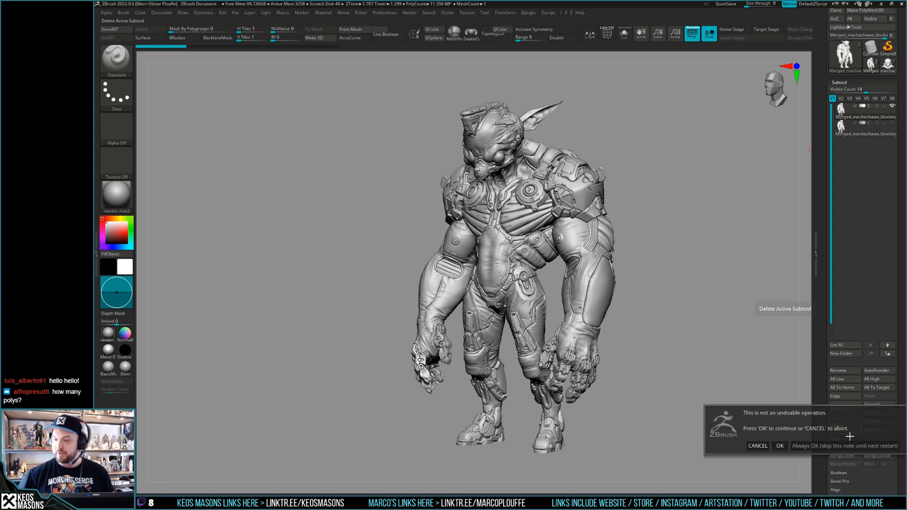
click(833, 444)
Insert a PolyMesh3D star as a new subtool and scale it down to a tiny size
click(870, 408)
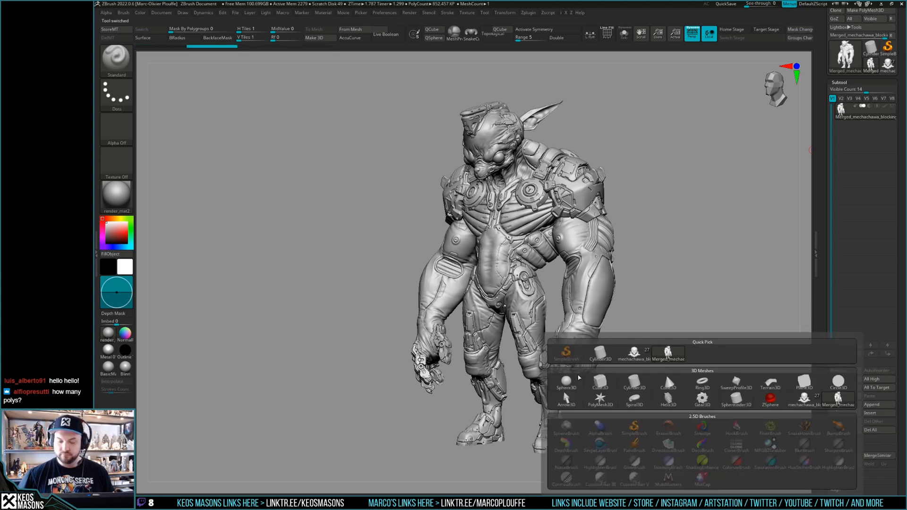
click(595, 399)
key(Down)
shift+drag(639, 297, 663, 276)
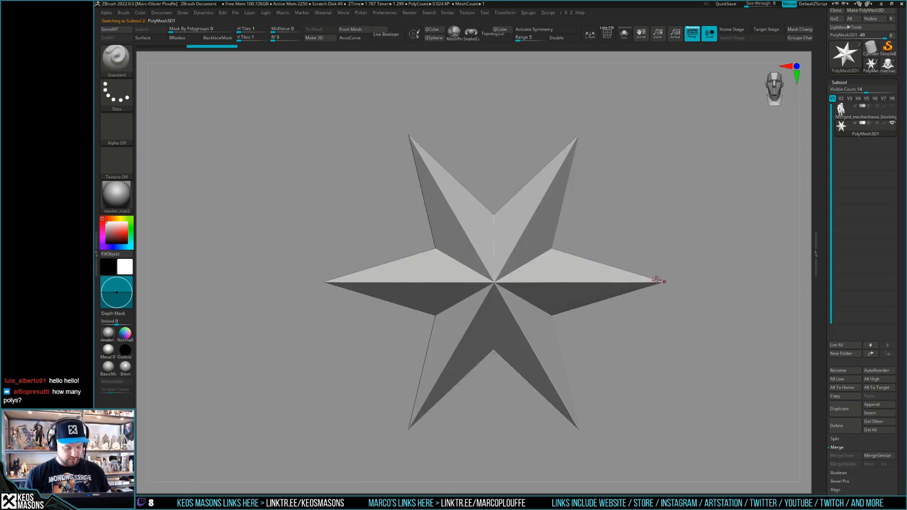
key(w)
drag(493, 281, 446, 366)
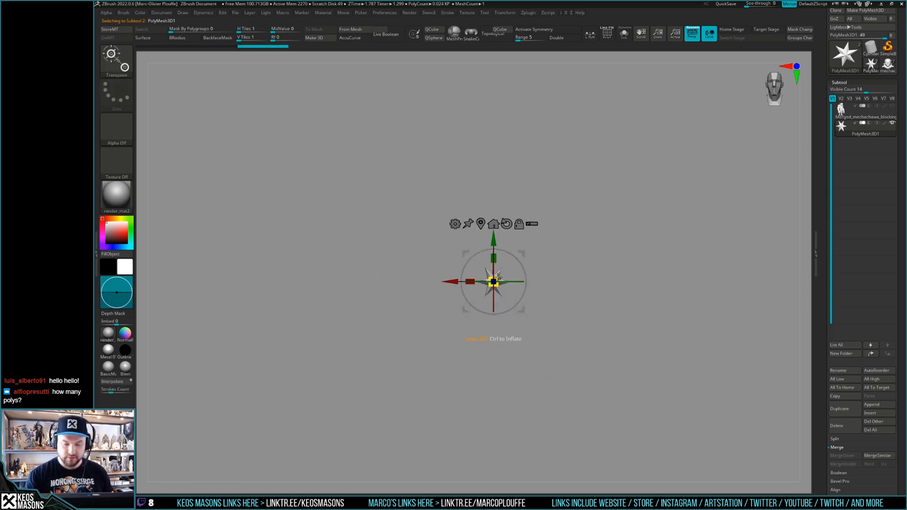
shift+drag(662, 268, 626, 275)
Reorder the star above the creature in the subtool list and store a morph target for the creature
drag(848, 133, 843, 111)
click(847, 130)
key(q)
mouse_move(647, 277)
shift+mouse_down()
mouse_move(668, 283)
mouse_move(660, 278)
shift+mouse_up()
key(shift+f)
key(shift+f)
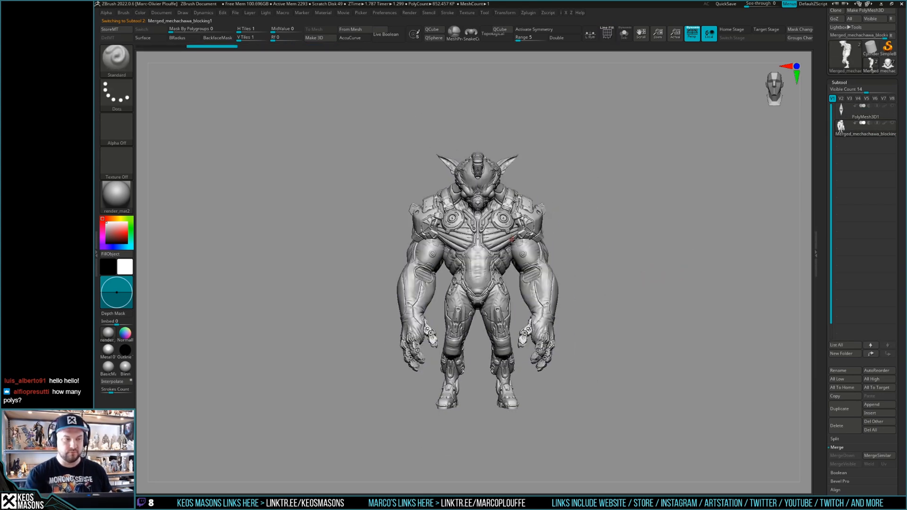
click(124, 30)
Move the creature sideways along its X axis, away from the centre of the scene
key(w)
drag(438, 285, 277, 377)
key(q)
mouse_move(661, 277)
mouse_down()
mouse_move(634, 298)
mouse_move(648, 288)
mouse_up()
key(f)
key(ctrl)
key(w)
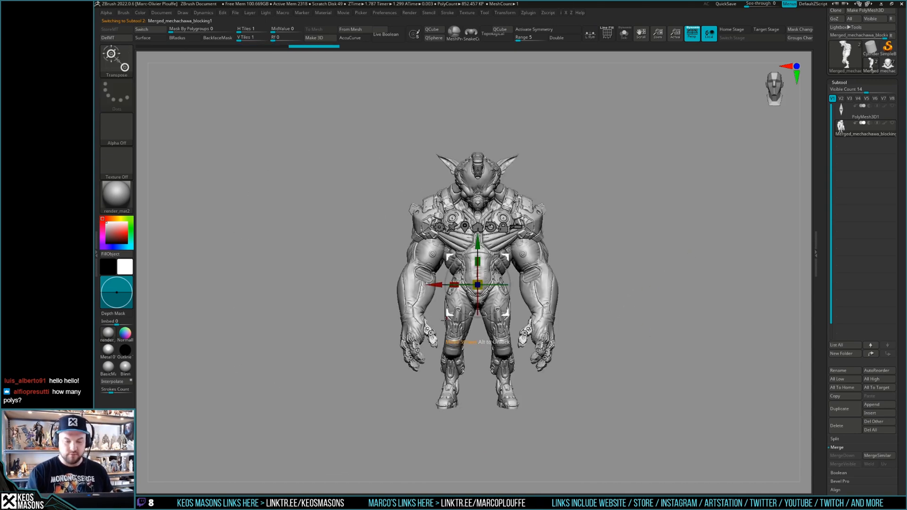
drag(434, 285, 255, 384)
key(q)
mouse_move(663, 292)
mouse_down()
mouse_move(682, 289)
mouse_move(662, 288)
mouse_move(673, 286)
mouse_up()
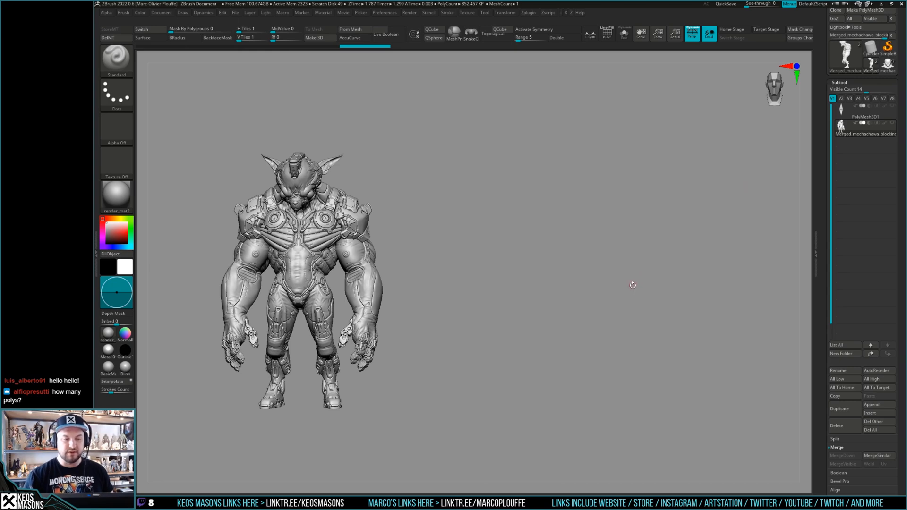
Shift the creature slightly back along X towards the scene centre
key(w)
drag(260, 286, 280, 285)
key(q)
key(f)
key(ctrl+shift+z)
key(ctrl+shift+z)
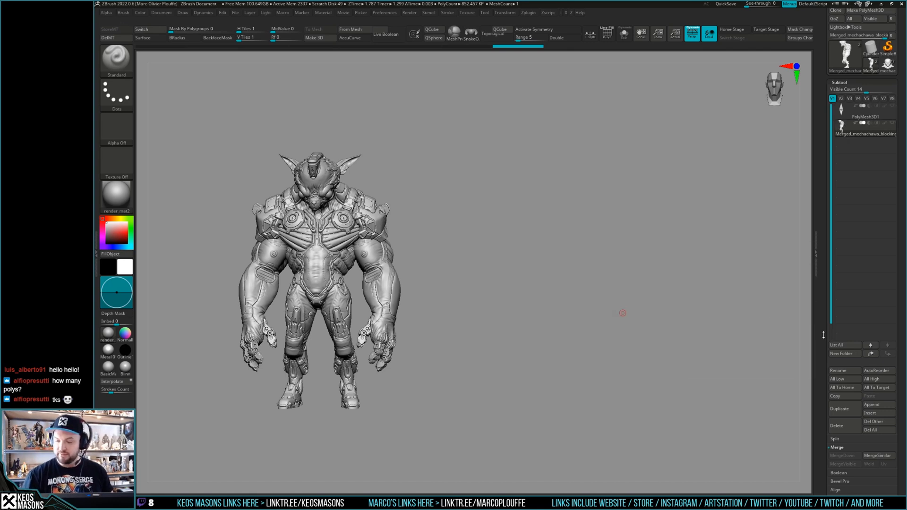
Insert a Sphere3D as a new subtool and turn on symmetry
drag(824, 333, 825, 289)
click(871, 369)
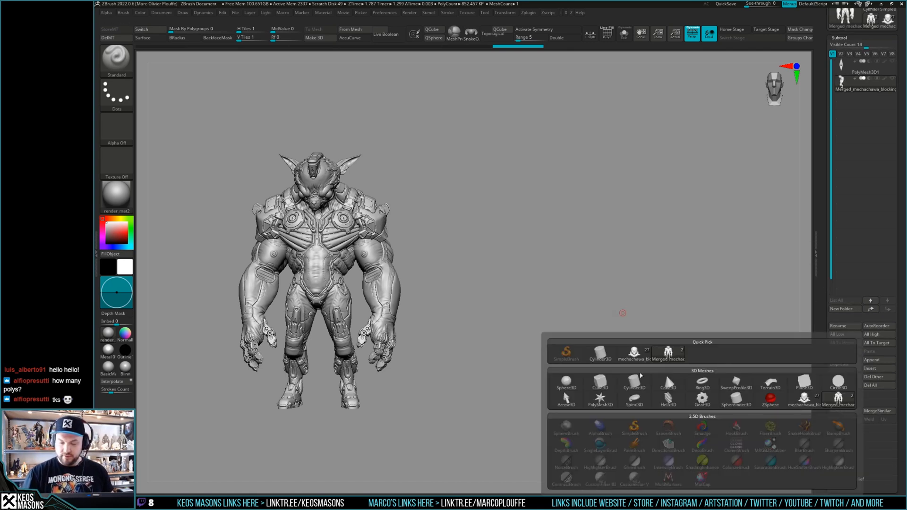
click(567, 382)
key(x)
mouse_move(665, 277)
alt+mouse_down()
mouse_move(682, 262)
mouse_move(624, 273)
mouse_move(627, 318)
mouse_move(640, 319)
alt+mouse_up()
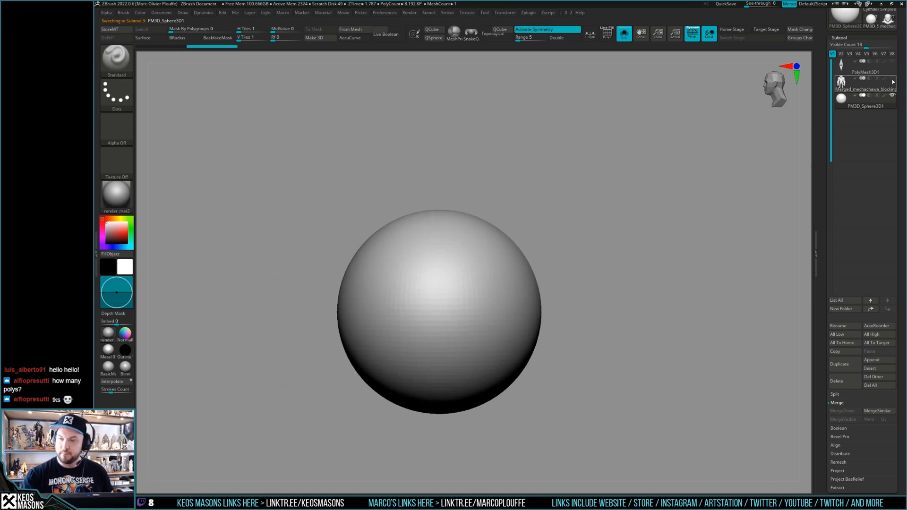
Display the creature alongside the sphere, then scale the sphere down and raise it to the creature's head height
shift+drag(551, 307, 585, 306)
key(shift+f)
key(shift+f)
key(alt+s)
mouse_move(585, 306)
alt+right_down()
mouse_move(600, 300)
mouse_move(591, 309)
alt+right_up()
alt+right_drag(673, 265, 687, 270)
mouse_move(687, 270)
mouse_down()
mouse_move(564, 280)
mouse_move(574, 291)
mouse_up()
key(w)
shift+right_drag(575, 291, 642, 277)
drag(530, 299, 490, 380)
drag(530, 258, 549, 155)
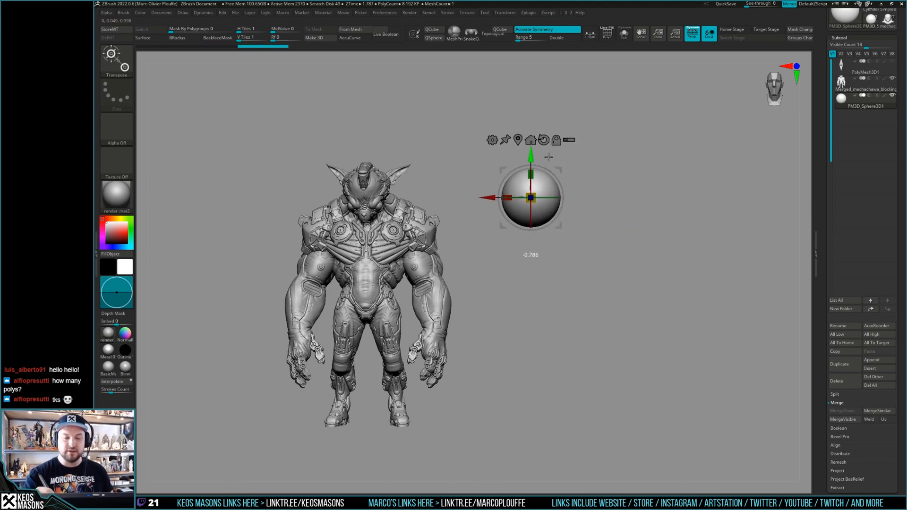
Turn off perspective and fine-tune the sphere's size and placement beside the creature's head
drag(658, 256, 632, 266)
alt+right_drag(632, 266, 648, 254)
key(p)
drag(561, 199, 532, 198)
drag(657, 272, 674, 261)
alt+right_drag(675, 261, 638, 250)
drag(532, 213, 539, 206)
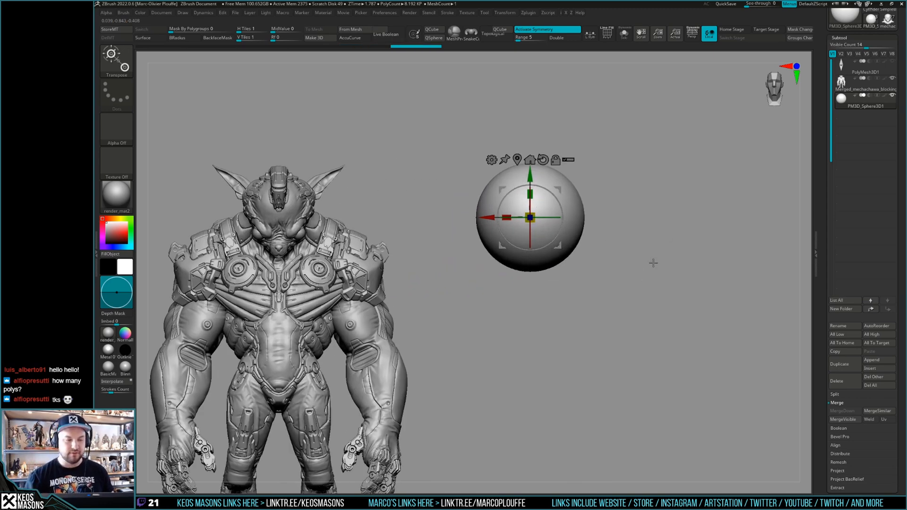
key(f)
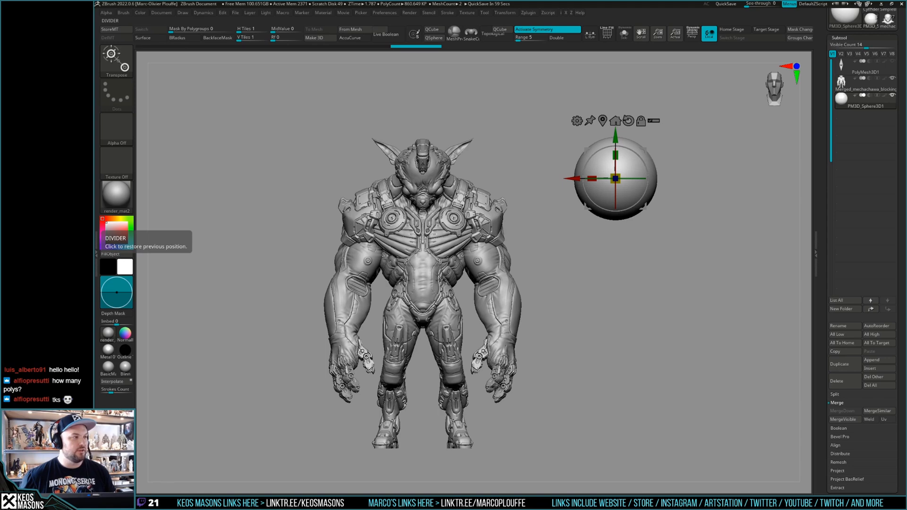
Scale the sphere down slightly next to the creature
drag(95, 227, 2, 241)
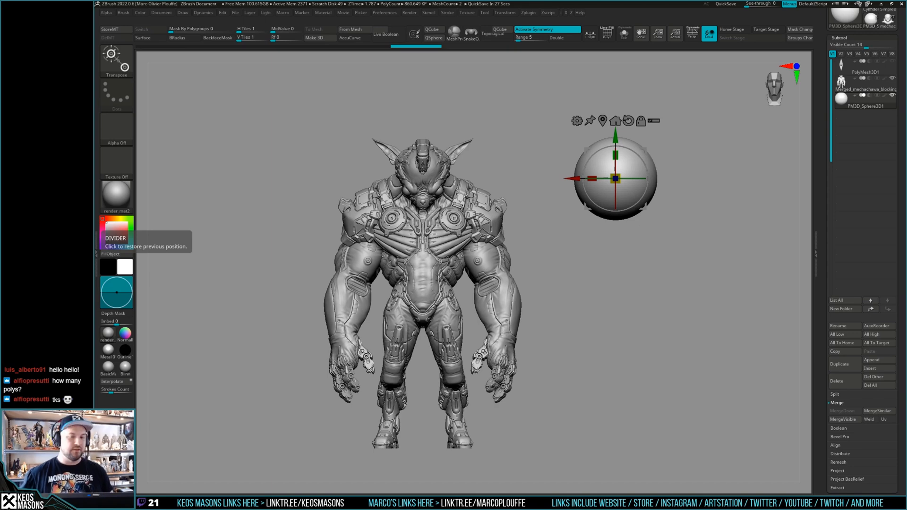
mouse_move(662, 296)
alt+mouse_down()
mouse_move(703, 253)
mouse_move(607, 294)
mouse_move(622, 291)
mouse_move(584, 289)
mouse_move(593, 266)
mouse_move(653, 263)
mouse_move(659, 275)
mouse_move(634, 277)
alt+mouse_up()
key(q)
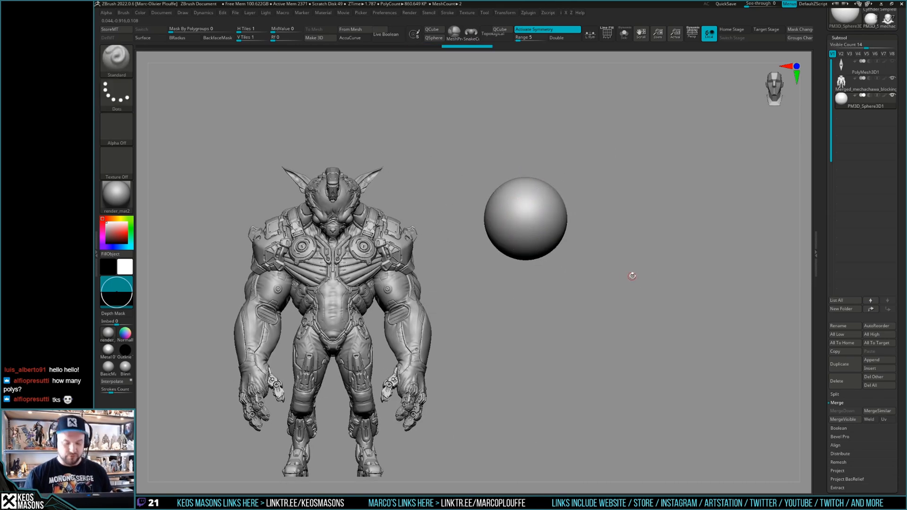
key(w)
key(q)
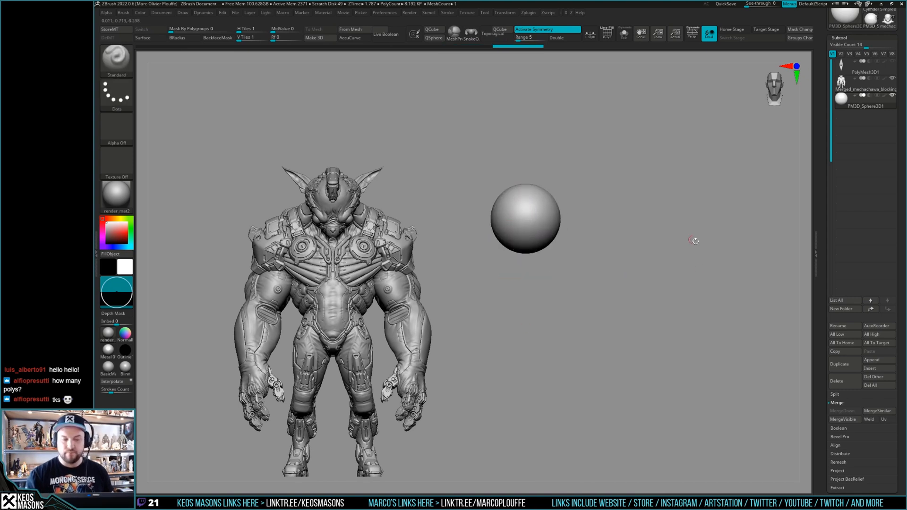
Make the sphere the active subtool and isolate it in solo mode, hiding the creature
alt+drag(677, 295, 670, 286)
click(858, 85)
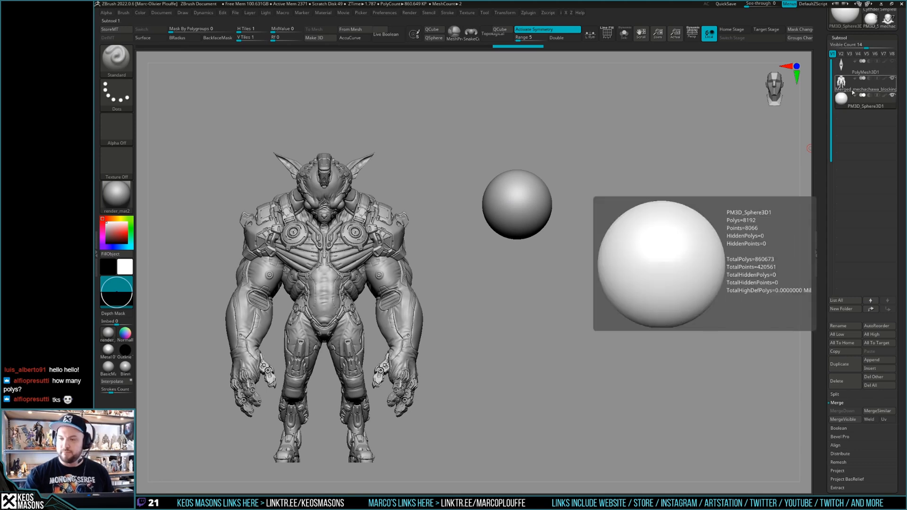
click(894, 80)
click(893, 79)
key(shift+alt+s)
alt+drag(591, 217, 566, 305)
key(shift+f)
key(shift+f)
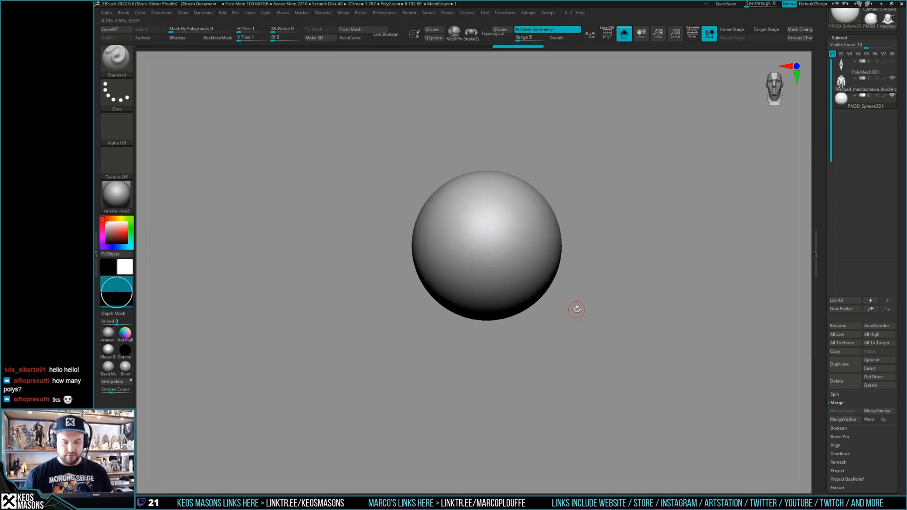
Adjust the DynaMesh resolution and DynaMesh the sphere to give it an even, denser mesh
key(space)
key(space)
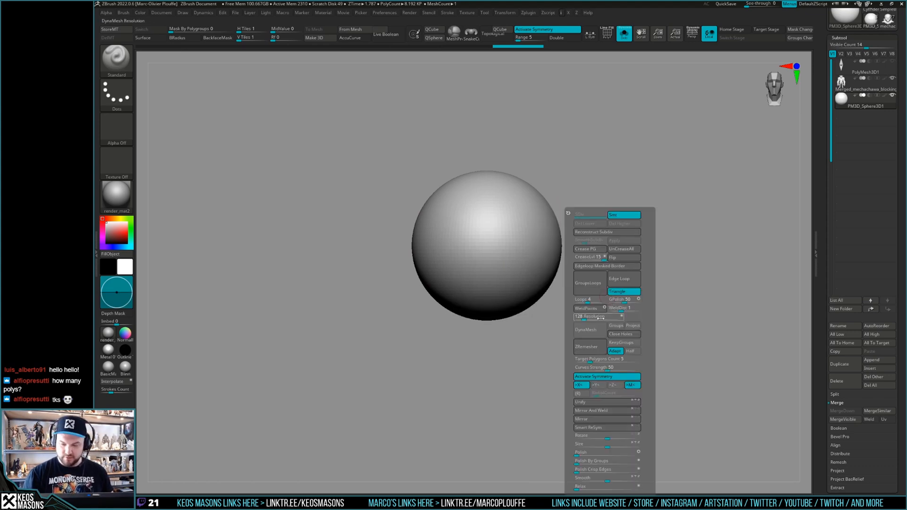
click(591, 331)
mouse_move(606, 316)
mouse_down()
mouse_move(581, 319)
mouse_move(583, 334)
mouse_up()
key(space)
Carve rough symmetrical planes into the sphere's lower half with the ClayBuildup brush
key(b)
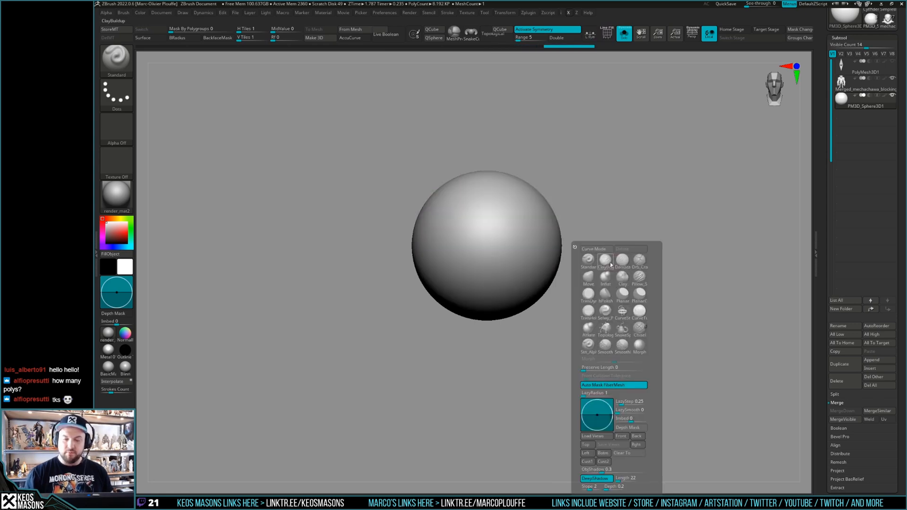
click(612, 263)
key(space)
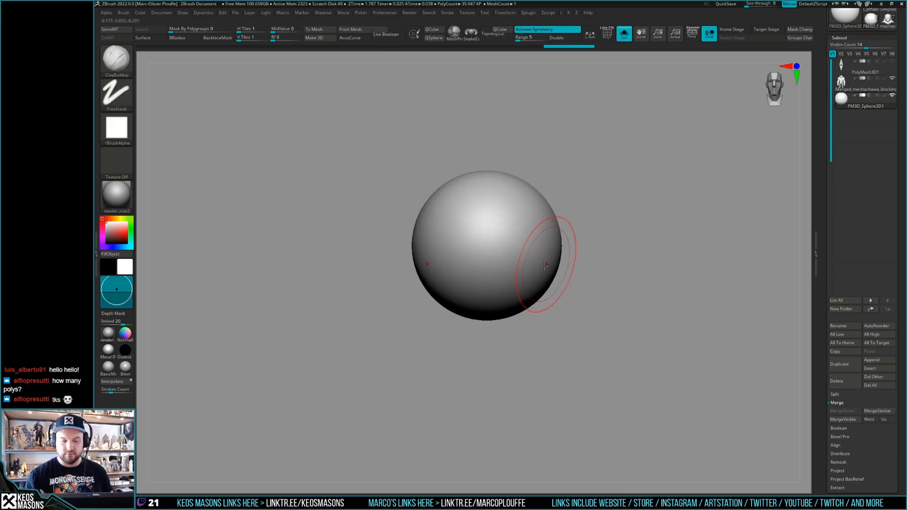
mouse_move(531, 298)
mouse_down()
mouse_move(537, 239)
mouse_move(541, 304)
mouse_move(532, 252)
mouse_up()
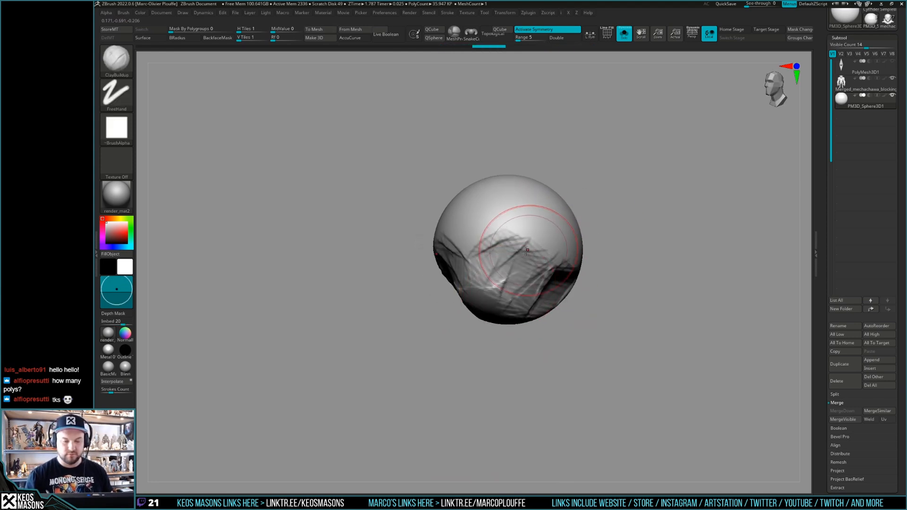
mouse_move(587, 249)
mouse_down()
mouse_move(551, 237)
mouse_move(566, 259)
mouse_move(506, 256)
mouse_move(591, 209)
mouse_move(573, 227)
mouse_up()
key(space)
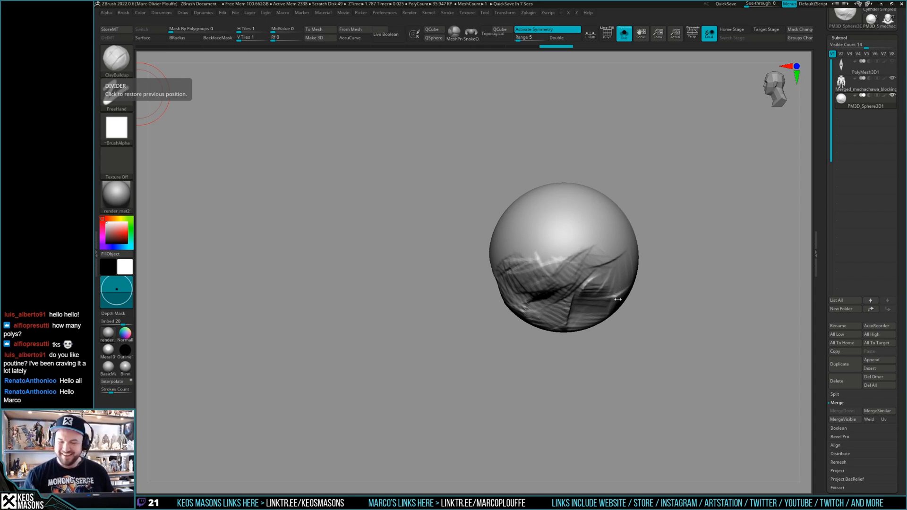
Build out a protruding snout on the sphere's lower front and slope the forehead into it with ClayBuildup strokes
mouse_move(612, 270)
right_down()
mouse_move(623, 250)
mouse_move(636, 265)
right_up()
key(shift+f)
key(shift+f)
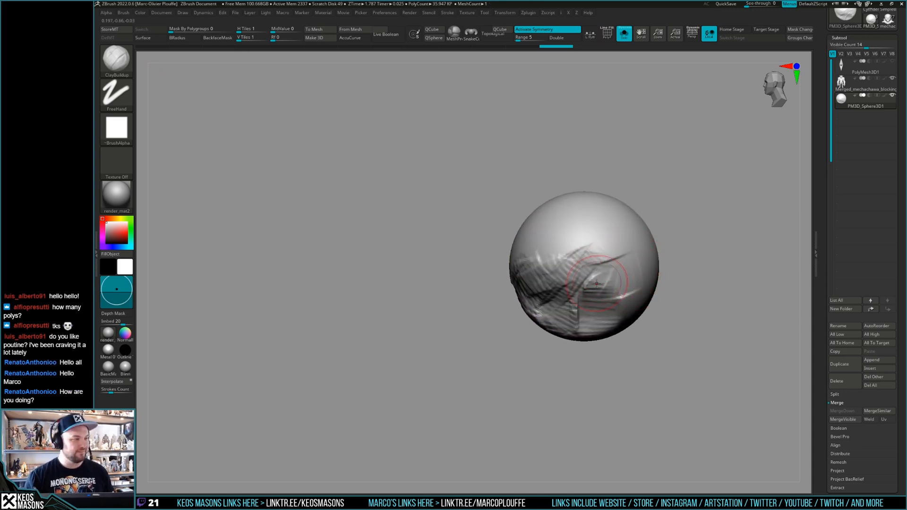
mouse_move(577, 277)
alt+right_down()
mouse_move(599, 271)
mouse_move(590, 287)
mouse_move(590, 272)
alt+right_up()
key(space)
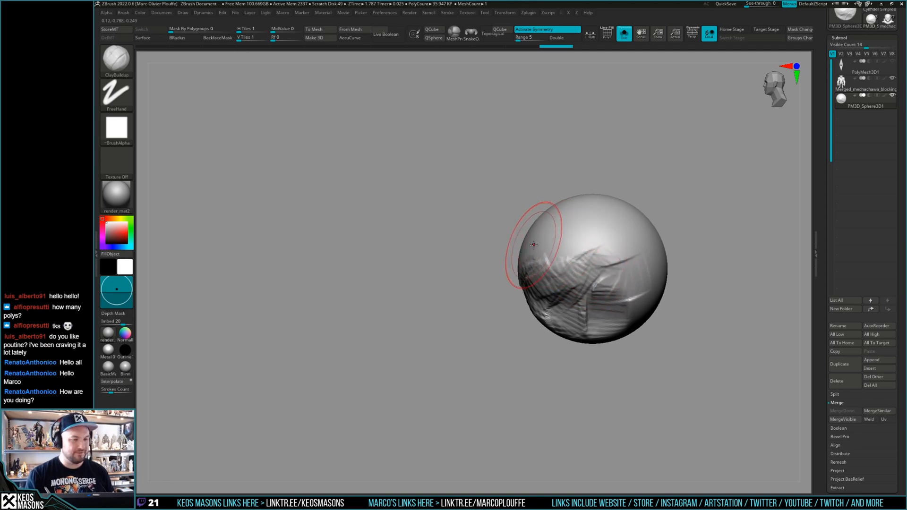
drag(521, 262, 523, 290)
mouse_move(516, 326)
mouse_down()
mouse_move(543, 318)
mouse_move(497, 283)
mouse_move(490, 268)
mouse_move(527, 258)
mouse_up()
drag(529, 290, 543, 304)
mouse_move(540, 232)
alt+right_down()
mouse_move(544, 253)
mouse_move(565, 264)
alt+right_up()
mouse_move(514, 271)
mouse_down()
mouse_move(531, 227)
mouse_move(554, 236)
mouse_up()
mouse_move(532, 262)
right_down()
mouse_move(555, 279)
mouse_move(560, 303)
right_up()
drag(519, 211, 523, 265)
mouse_move(523, 266)
shift+right_down()
mouse_move(556, 260)
mouse_move(555, 283)
mouse_move(531, 309)
mouse_move(549, 269)
shift+right_up()
mouse_move(549, 269)
mouse_down()
mouse_move(561, 267)
mouse_move(565, 290)
mouse_up()
mouse_move(565, 290)
shift+right_down()
mouse_move(555, 267)
mouse_move(552, 279)
shift+right_up()
drag(552, 279, 588, 264)
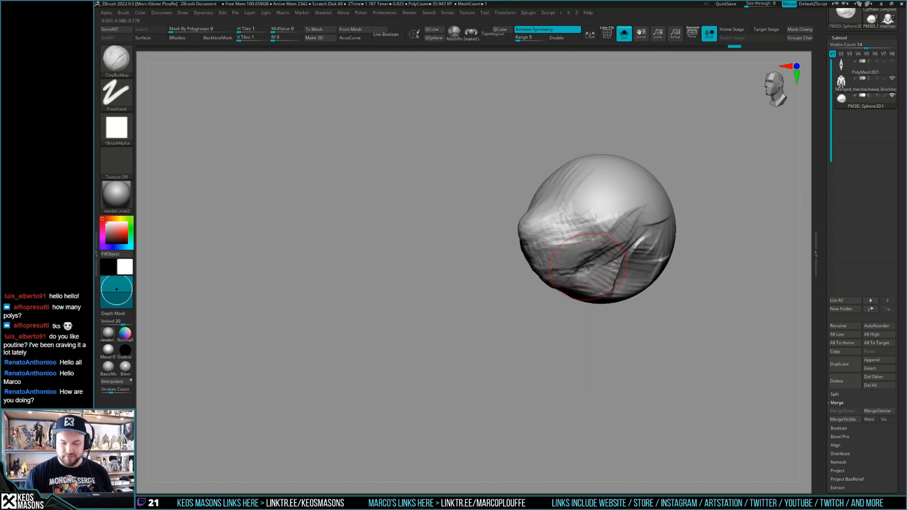
Carve the underside of the head and shape the lower jaw behind the snout
right_drag(588, 265, 580, 279)
mouse_move(580, 279)
mouse_down()
mouse_move(594, 290)
mouse_move(643, 285)
mouse_move(657, 300)
mouse_up()
right_drag(656, 299, 602, 267)
drag(602, 267, 592, 273)
right_drag(625, 273, 634, 293)
mouse_move(615, 302)
mouse_down()
mouse_move(600, 313)
mouse_move(566, 307)
mouse_up()
mouse_move(563, 303)
right_down()
mouse_move(640, 268)
mouse_move(628, 263)
right_up()
mouse_move(567, 203)
right_down()
mouse_move(586, 237)
mouse_move(612, 241)
right_up()
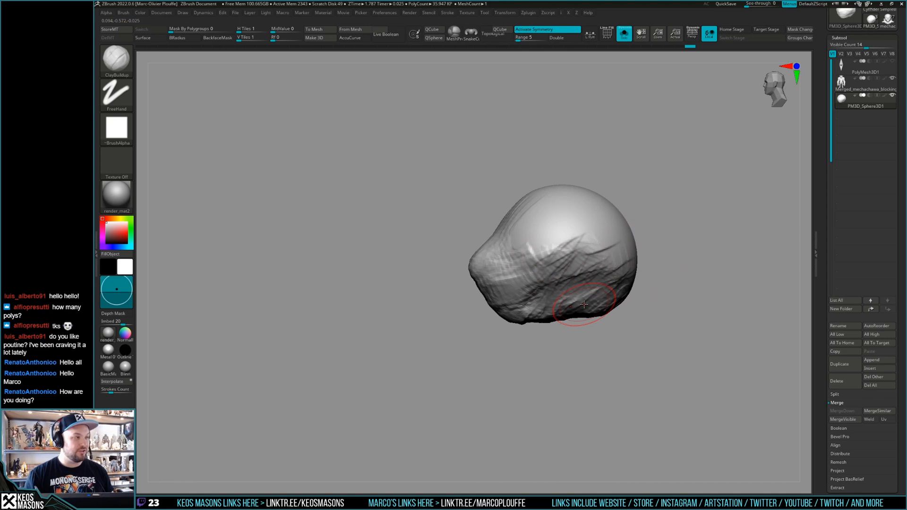
Sculpt the cheeks and the side of the jaw to define the transition from snout to skull
mouse_move(553, 282)
right_down()
mouse_move(579, 279)
mouse_move(550, 281)
right_up()
mouse_move(570, 255)
mouse_down()
mouse_move(525, 295)
mouse_move(541, 292)
mouse_up()
mouse_move(539, 295)
right_down()
mouse_move(575, 283)
mouse_move(540, 307)
right_up()
drag(539, 307, 526, 298)
right_drag(526, 298, 541, 283)
mouse_move(548, 283)
mouse_down()
mouse_move(537, 271)
mouse_move(529, 278)
mouse_up()
mouse_move(529, 278)
shift+right_down()
mouse_move(574, 266)
mouse_move(589, 284)
mouse_move(607, 274)
shift+right_up()
mouse_move(659, 242)
right_down()
mouse_move(614, 264)
mouse_move(600, 255)
right_up()
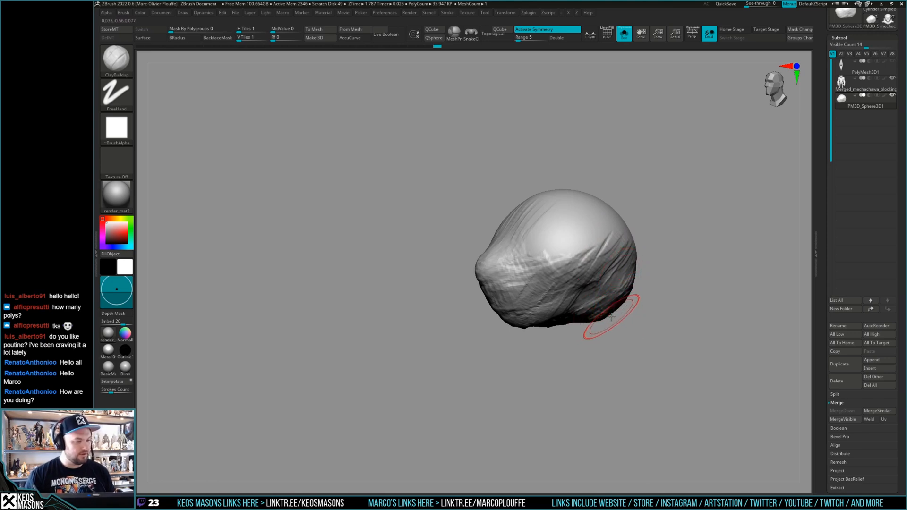
Sculpt large oval eye sockets with eyeball forms on both sides of the face
mouse_move(647, 243)
right_down()
mouse_move(594, 255)
mouse_move(551, 245)
mouse_move(558, 235)
right_up()
drag(558, 235, 533, 247)
mouse_move(533, 248)
right_down()
mouse_move(545, 246)
mouse_move(516, 269)
mouse_move(542, 245)
mouse_move(577, 274)
mouse_move(630, 284)
right_up()
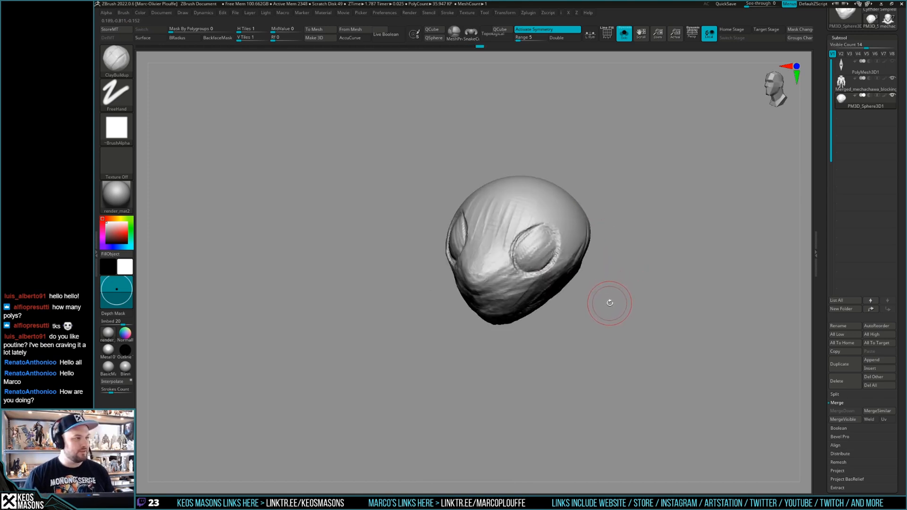
mouse_move(602, 303)
right_down()
mouse_move(611, 288)
mouse_move(611, 297)
mouse_move(531, 248)
mouse_move(567, 268)
mouse_move(556, 294)
mouse_move(546, 277)
right_up()
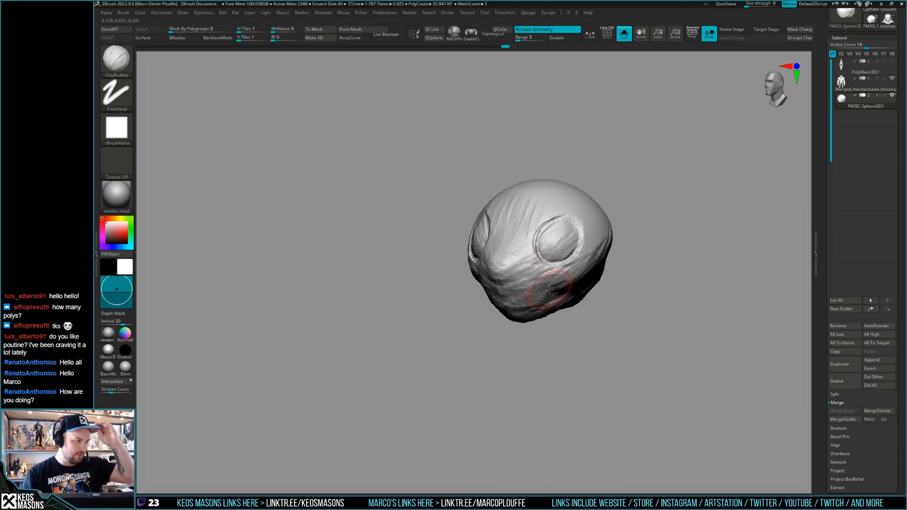
Reshape the crown and the back of the head with ClayBuildup strokes into a longer skull
mouse_move(543, 304)
right_down()
mouse_move(506, 291)
mouse_move(544, 268)
mouse_move(531, 240)
mouse_move(550, 222)
mouse_move(541, 232)
mouse_move(562, 236)
mouse_move(586, 203)
mouse_move(539, 227)
mouse_move(578, 259)
mouse_move(537, 264)
mouse_move(569, 251)
mouse_move(620, 276)
mouse_move(611, 298)
mouse_move(539, 203)
right_up()
key(space)
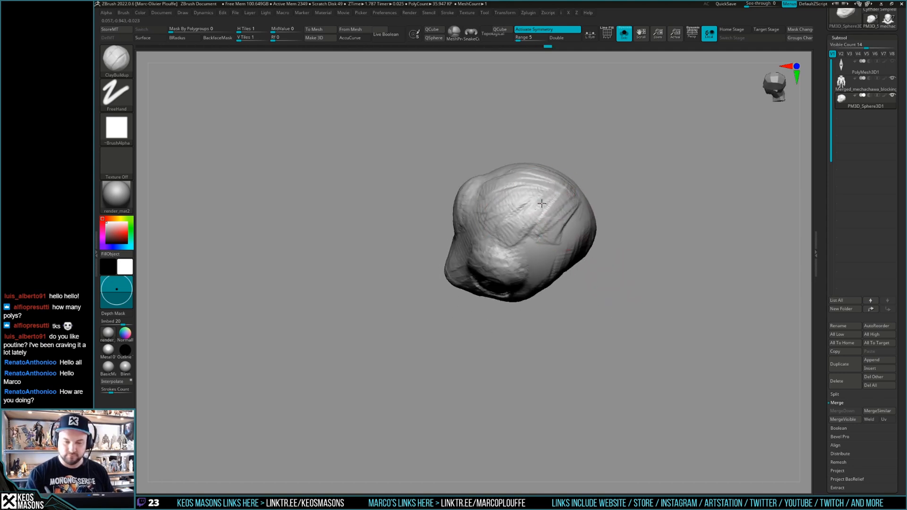
mouse_move(560, 199)
right_down()
mouse_move(565, 140)
mouse_move(586, 151)
right_up()
drag(550, 150, 619, 146)
mouse_move(588, 163)
right_down()
mouse_move(623, 149)
mouse_move(574, 171)
mouse_move(587, 278)
right_up()
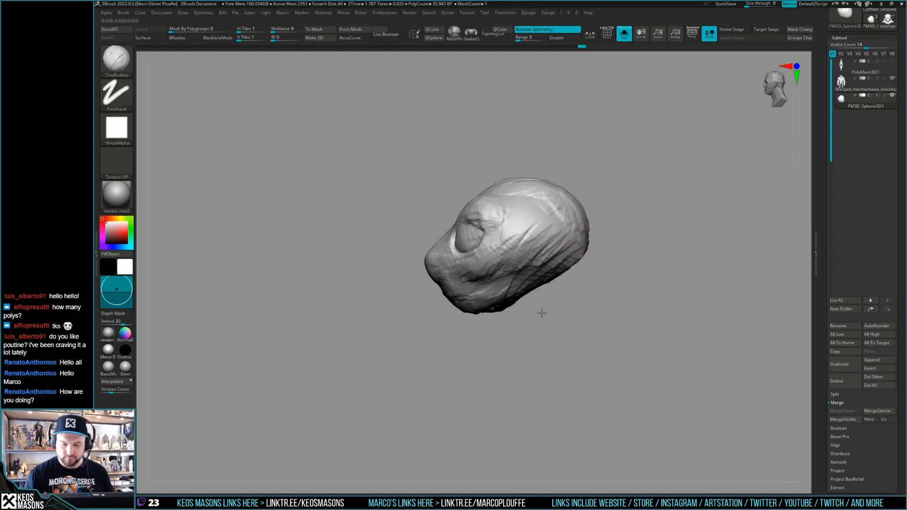
Sculpt brow ridges above the eyes and refine the face's frontal shape
right_drag(547, 302, 574, 252)
mouse_move(517, 245)
right_down()
mouse_move(569, 243)
mouse_move(588, 226)
mouse_move(567, 267)
right_up()
mouse_move(613, 225)
right_down()
mouse_move(566, 226)
mouse_move(654, 287)
mouse_move(654, 247)
mouse_move(634, 290)
mouse_move(573, 292)
mouse_move(604, 296)
mouse_move(573, 272)
mouse_move(598, 245)
mouse_move(616, 283)
mouse_move(634, 276)
right_up()
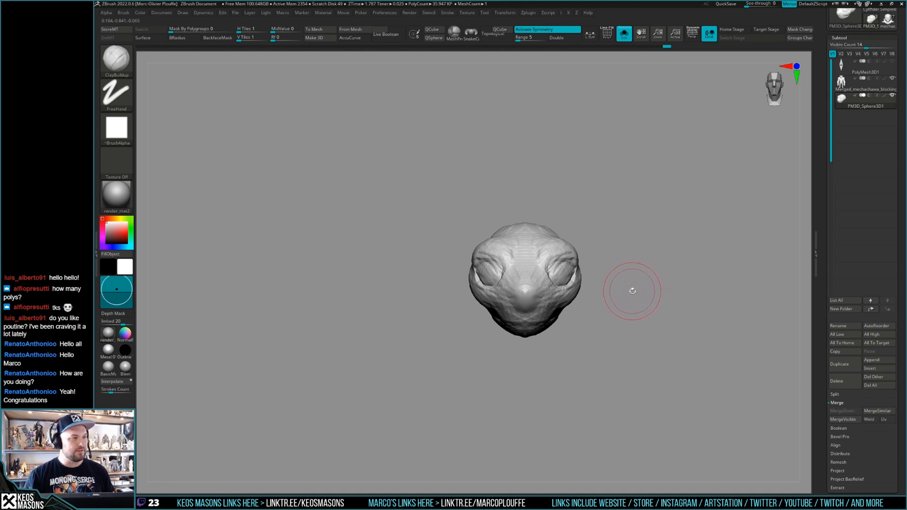
Round out the eyeballs and sharpen the rims around them with small ClayBuildup strokes
mouse_move(617, 275)
right_down()
mouse_move(628, 283)
mouse_move(544, 304)
mouse_move(568, 259)
right_up()
mouse_move(547, 275)
mouse_down()
mouse_move(574, 262)
mouse_move(577, 270)
mouse_up()
mouse_move(577, 270)
ctrl+right_down()
mouse_move(575, 262)
mouse_move(566, 279)
ctrl+right_up()
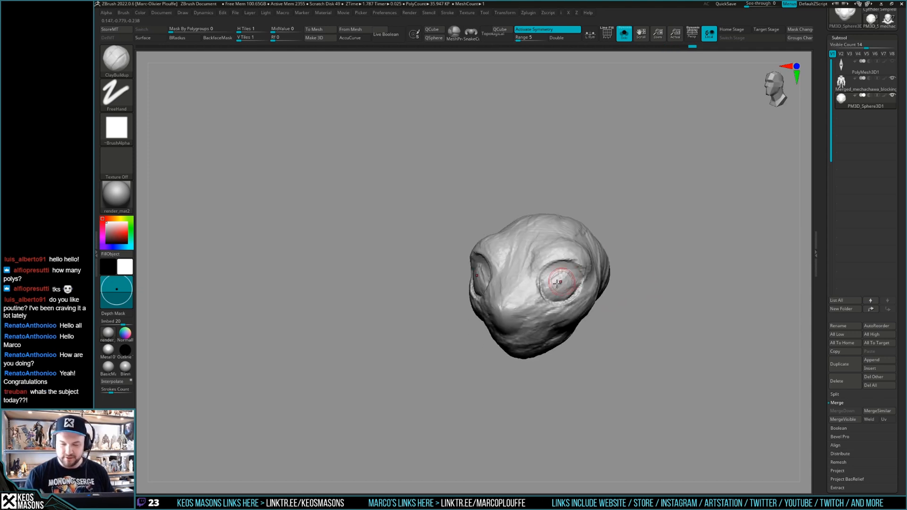
drag(578, 283, 581, 278)
shift+right_drag(570, 274, 582, 270)
Compare the head sculpt with the full creature by leaving solo mode briefly, then isolate the head again
key(alt+s)
ctrl+right_drag(632, 308, 609, 274)
mouse_move(610, 274)
alt+right_down()
mouse_move(654, 273)
mouse_move(646, 277)
mouse_move(644, 265)
mouse_move(634, 265)
mouse_move(640, 312)
mouse_move(608, 253)
mouse_move(549, 188)
mouse_move(618, 300)
mouse_move(625, 291)
alt+right_up()
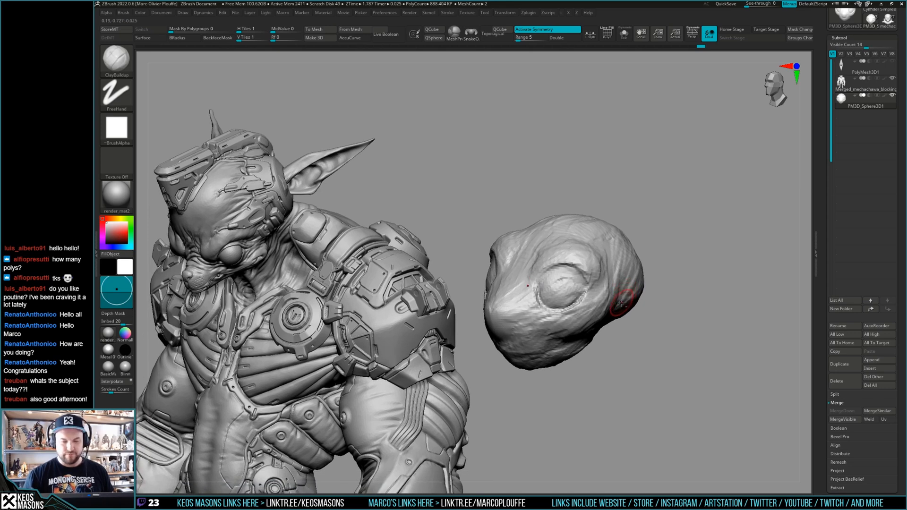
key(alt+s)
Carve the mouth line along the snout with the DamStandard brush
right_click(569, 281)
mouse_move(569, 281)
right_down()
mouse_move(594, 232)
mouse_move(615, 262)
mouse_move(584, 261)
right_up()
right_click(584, 261)
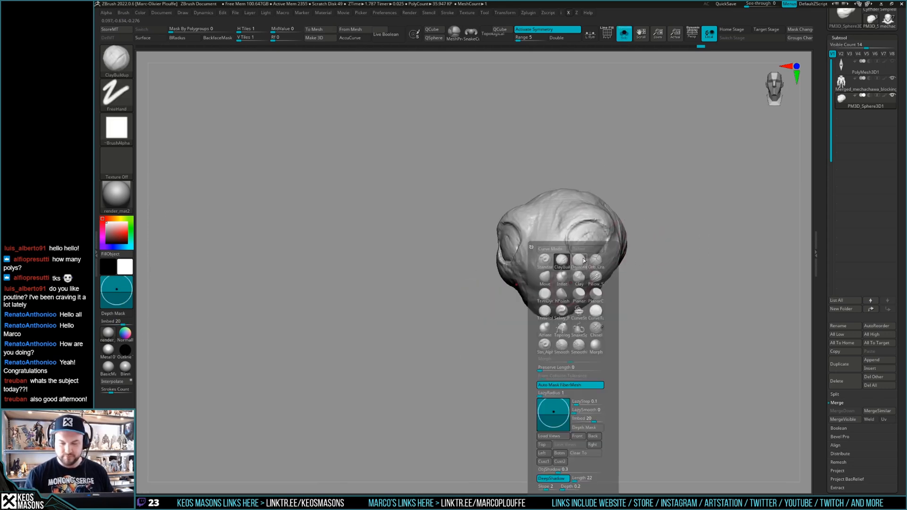
click(584, 261)
mouse_move(648, 253)
right_down()
mouse_move(624, 241)
mouse_move(542, 259)
mouse_move(557, 257)
mouse_move(544, 263)
mouse_move(581, 283)
mouse_move(571, 290)
mouse_move(574, 277)
mouse_move(624, 289)
mouse_move(585, 285)
mouse_move(563, 255)
right_up()
Build up the muzzle and lip area with the ClayBuildup brush and check the head from both sides and the front
key(b)
key(c)
key(b)
drag(556, 287, 559, 270)
mouse_move(655, 281)
right_down()
mouse_move(640, 270)
mouse_move(640, 282)
mouse_move(670, 283)
mouse_move(573, 280)
mouse_move(643, 260)
mouse_move(553, 292)
mouse_move(651, 246)
right_up()
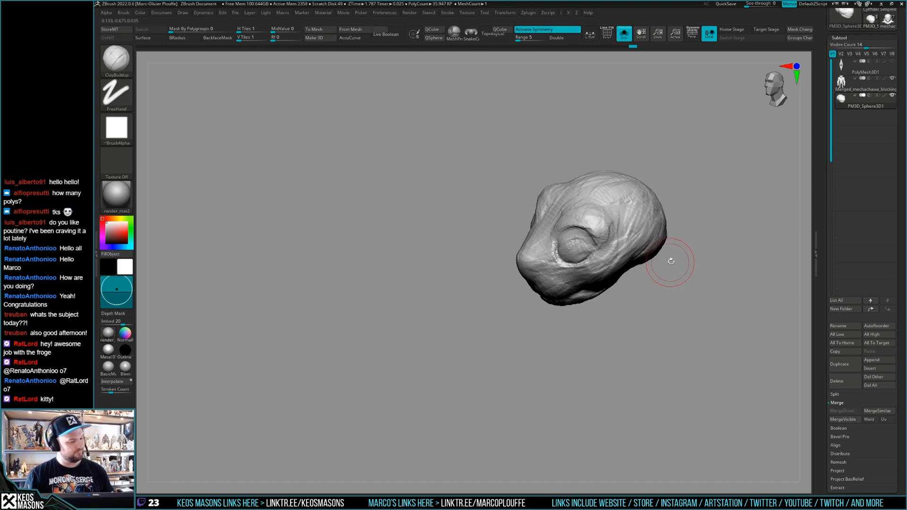
mouse_move(658, 274)
mouse_down()
mouse_move(594, 291)
mouse_move(581, 269)
mouse_up()
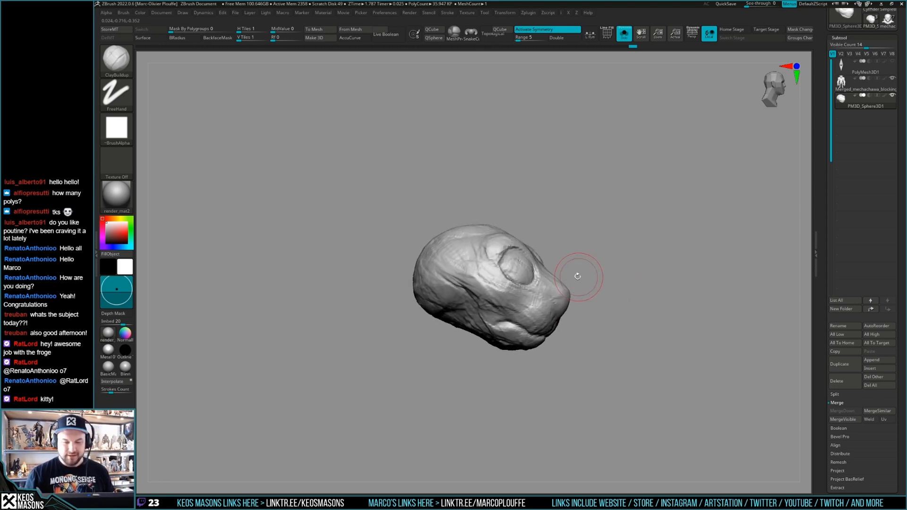
mouse_move(676, 267)
mouse_down()
mouse_move(628, 284)
mouse_move(628, 272)
mouse_move(648, 284)
mouse_move(625, 284)
mouse_move(633, 302)
mouse_move(620, 282)
mouse_move(634, 270)
mouse_up()
key(shift+f)
key(shift+f)
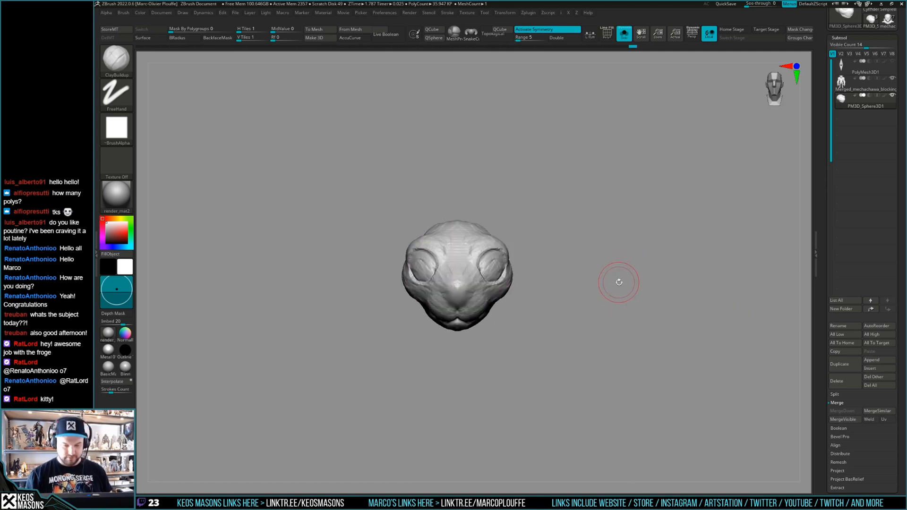
key(space)
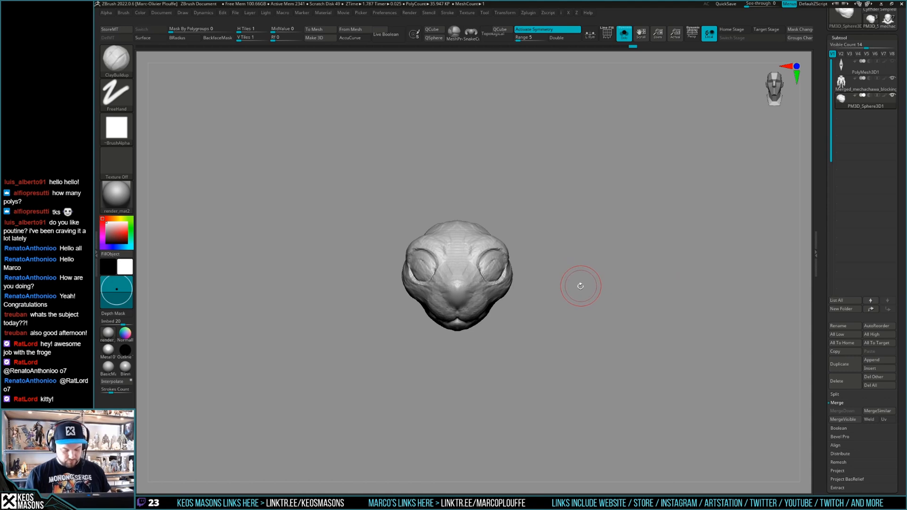
Draw a large pointed ear outline on each side of the head using the CurveTriFill brush at a small draw size
key(b)
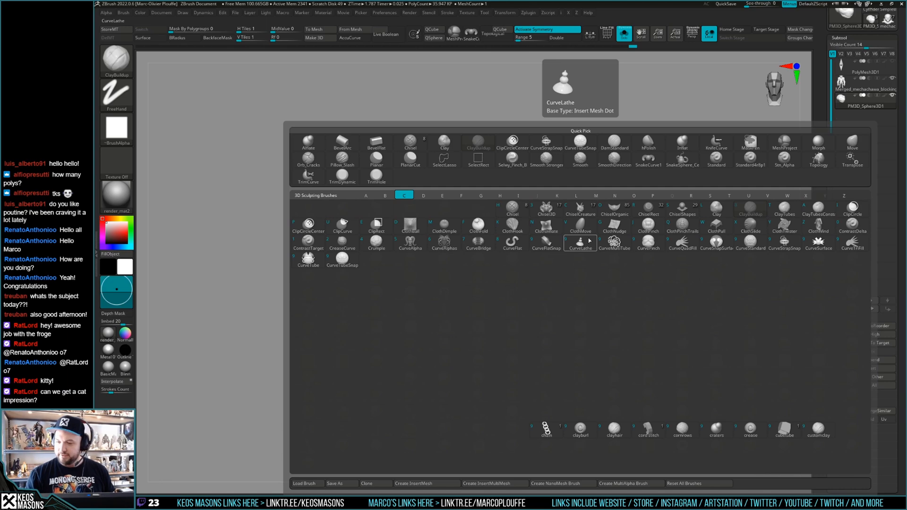
click(859, 248)
key(space)
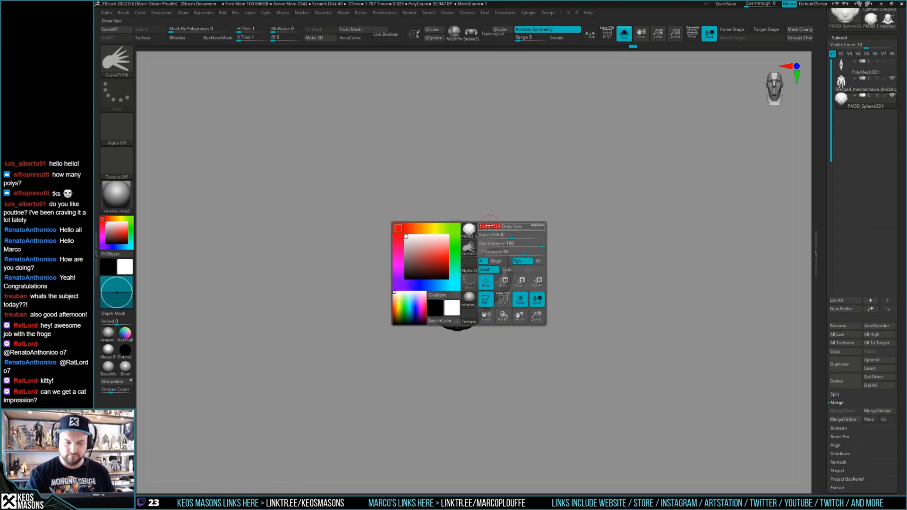
drag(507, 215, 502, 223)
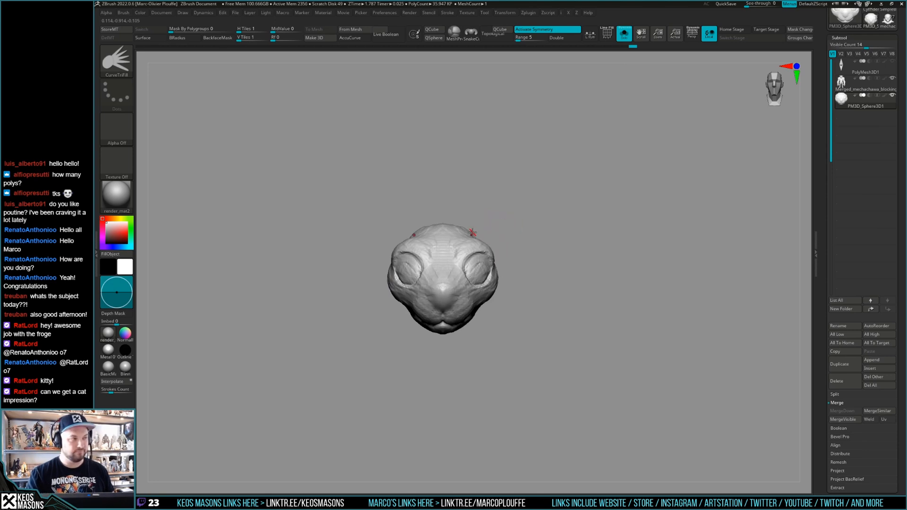
alt+drag(429, 209, 476, 203)
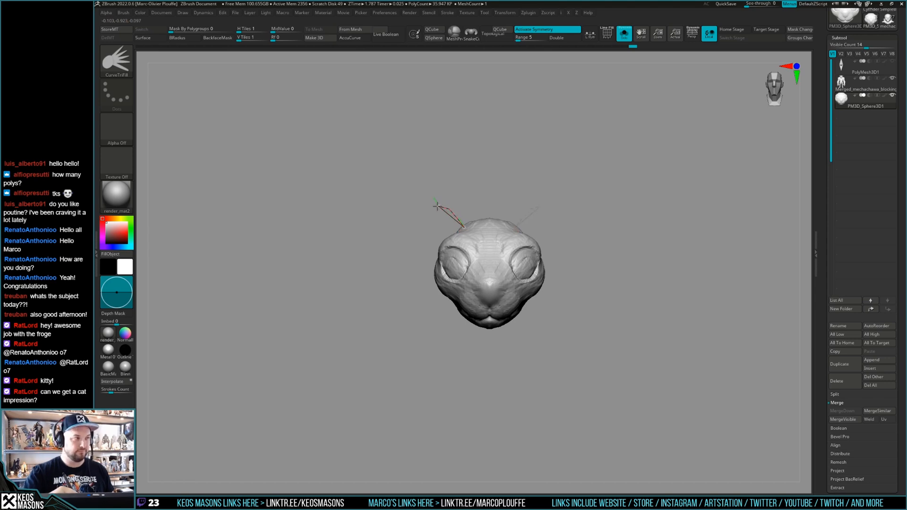
mouse_move(404, 171)
mouse_down()
mouse_move(371, 153)
mouse_move(381, 213)
mouse_up()
drag(393, 255, 401, 257)
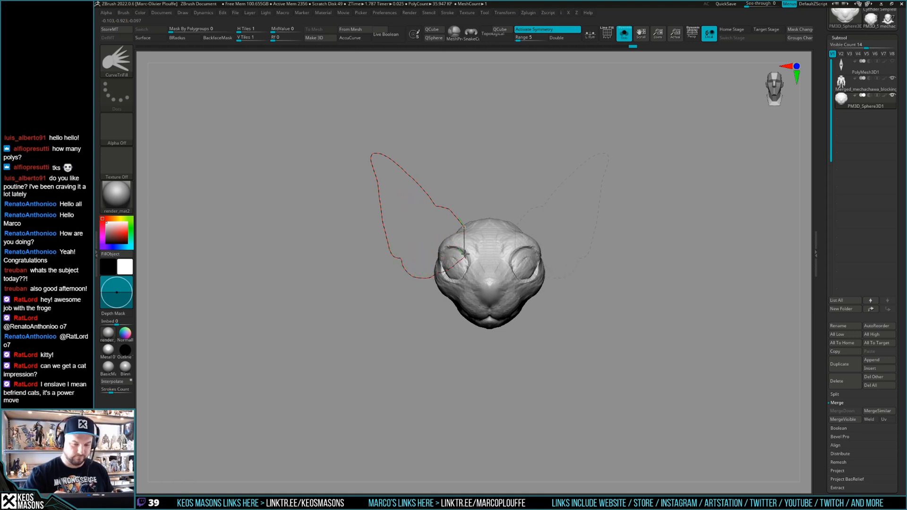
drag(590, 283, 641, 307)
key(shift+f)
key(shift+f)
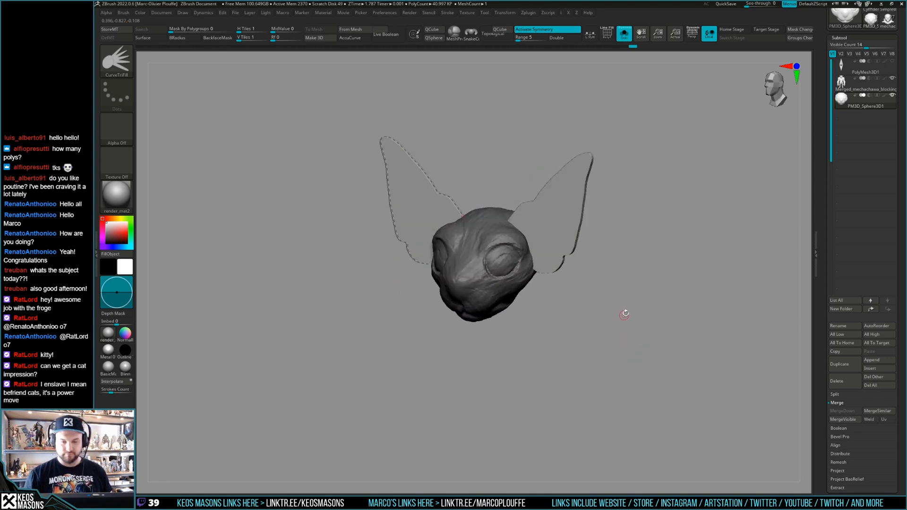
Split the new ear meshes from the head into their own subtool and select it
key(shift+f)
key(ctrl+z)
drag(618, 315, 631, 319)
click(892, 79)
mouse_move(631, 253)
shift+mouse_down()
mouse_move(646, 252)
mouse_move(579, 247)
shift+mouse_up()
key(shift+f)
key(b)
click(624, 261)
key(space)
mouse_move(625, 236)
mouse_down()
mouse_move(685, 238)
mouse_move(626, 276)
mouse_up()
key(shift+f)
click(863, 119)
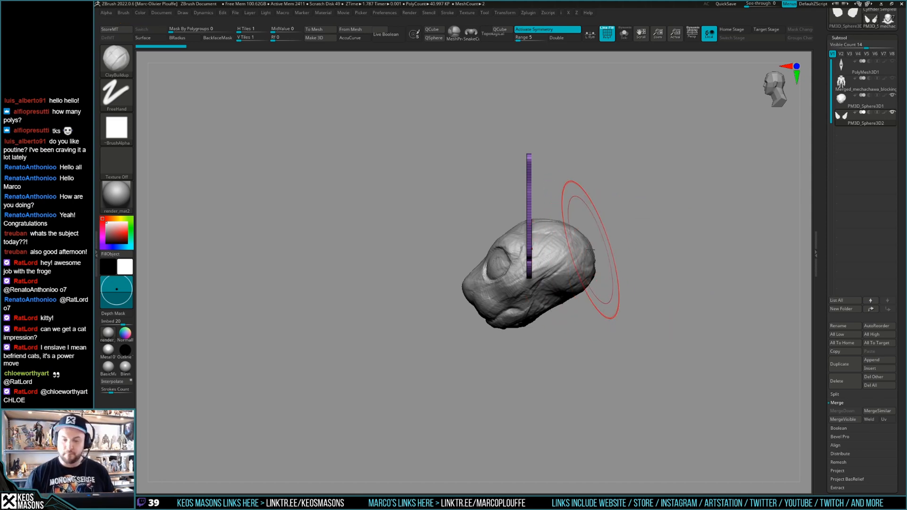
Bend the ears backward along the head in side view with a large Move brush
key(b)
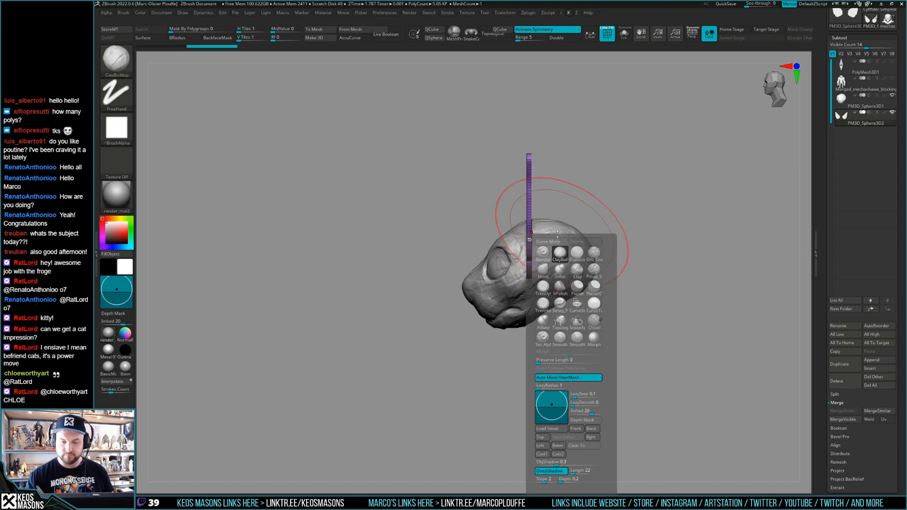
key(m)
key(v)
key(space)
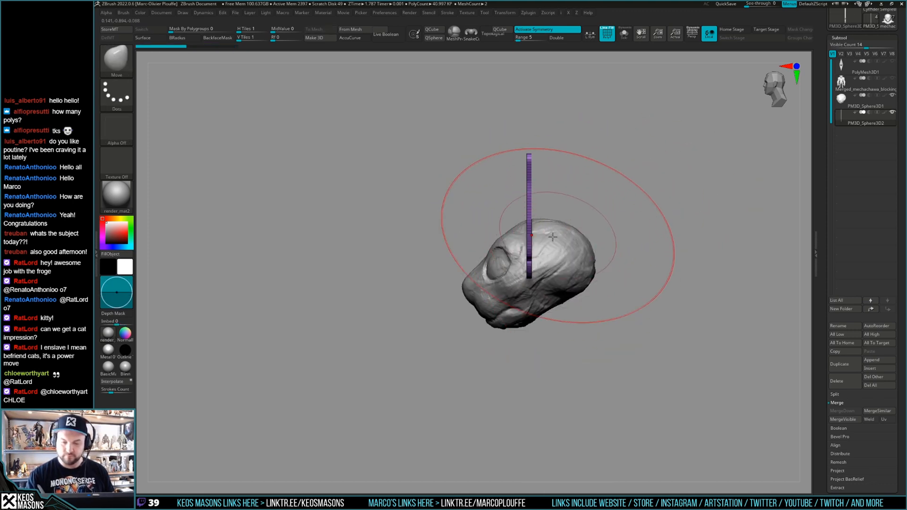
alt+click(559, 194)
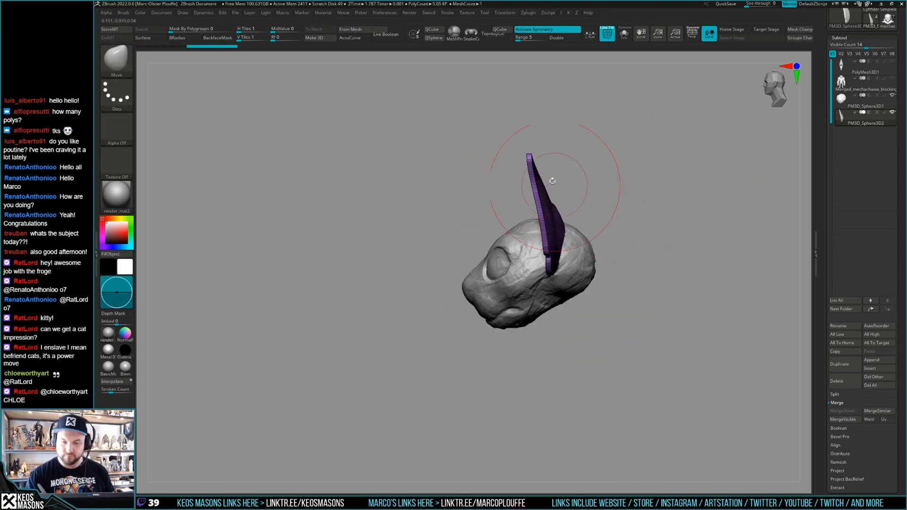
drag(558, 185, 661, 257)
Isolate the ear subtool with its wireframe shown and try to hide part of the ear rim with lasso selection
key(shift+f)
key(alt+s)
key(shift+f)
mouse_move(590, 261)
mouse_down()
mouse_move(571, 259)
mouse_move(654, 250)
mouse_move(646, 267)
mouse_move(655, 250)
mouse_move(673, 284)
mouse_move(570, 232)
mouse_move(581, 256)
mouse_up()
key(shift+f)
key(shift+f)
ctrl+right_drag(520, 256, 538, 279)
key(z)
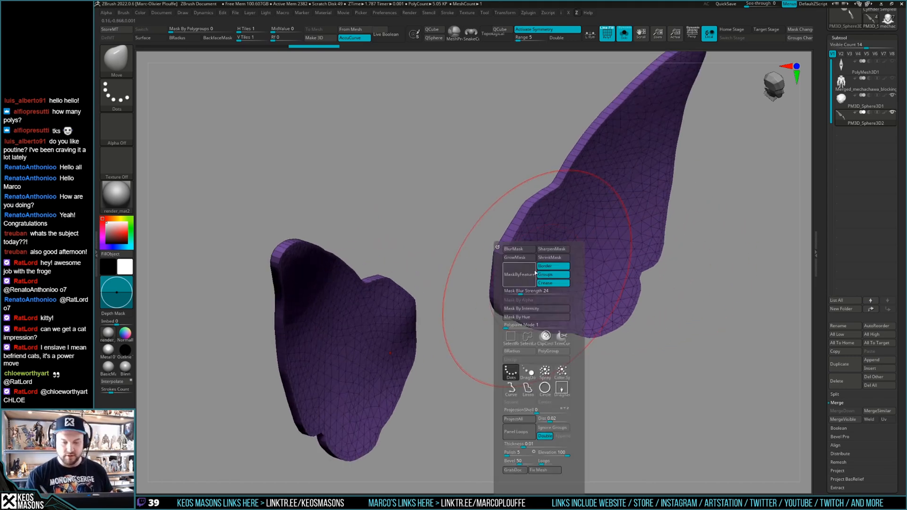
click(528, 336)
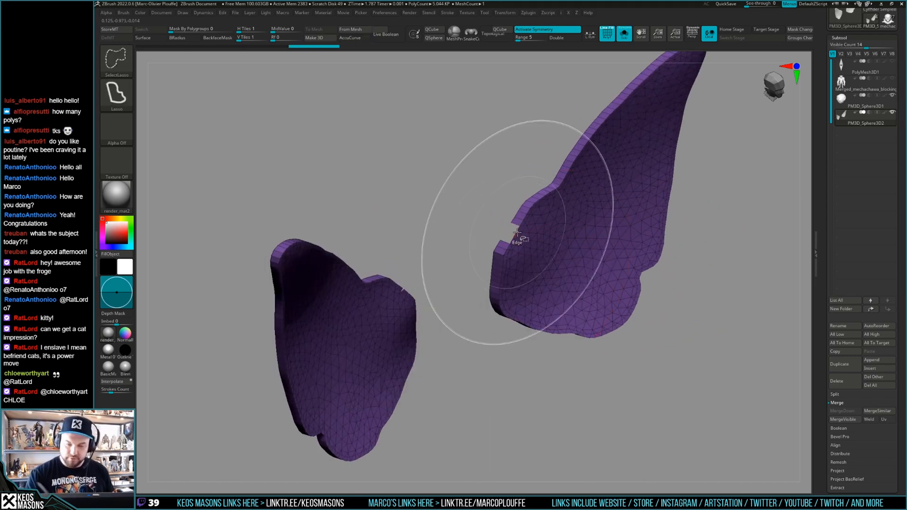
Undo the partial hiding of the ear rim and the earlier backward bend of the ears
key(ctrl+z)
ctrl+shift+click(507, 246)
key(ctrl+z)
mouse_move(644, 272)
right_down()
mouse_move(644, 289)
mouse_move(756, 263)
mouse_move(648, 279)
mouse_move(648, 269)
mouse_move(676, 300)
mouse_move(622, 318)
mouse_move(630, 279)
mouse_move(583, 313)
mouse_move(650, 265)
mouse_move(669, 285)
mouse_move(656, 308)
mouse_move(630, 306)
mouse_move(632, 313)
mouse_move(634, 303)
right_up()
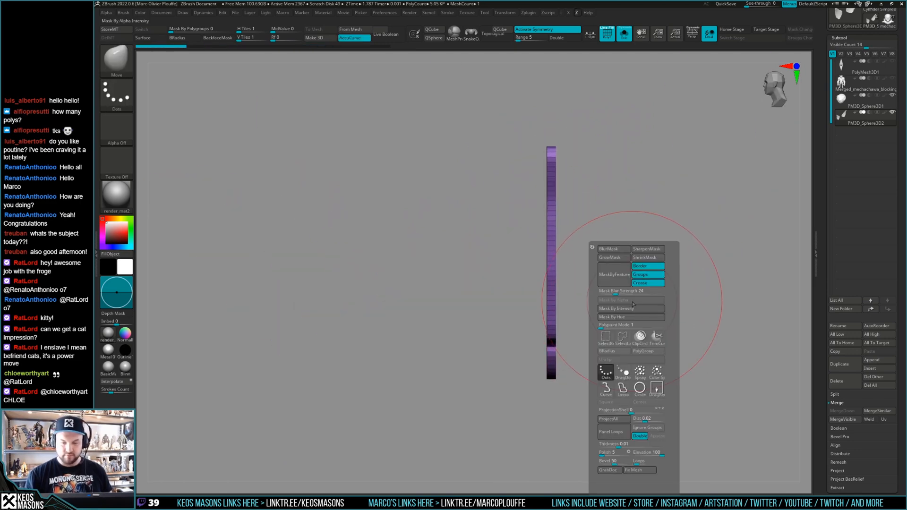
Assign the front and back halves of the ear slabs to separate polygroups in side view, then show the whole mesh
key(space)
ctrl+alt+shift+drag(655, 112, 555, 412)
right_drag(597, 358, 652, 328)
key(ctrl+w)
ctrl+shift+drag(652, 328, 659, 334)
shift+right_drag(658, 334, 655, 338)
ctrl+shift+drag(487, 411, 556, 116)
key(ctrl+w)
ctrl+shift+click(661, 284)
Show the head again with the ears and bend the lower ears backward using a large Move brush
mouse_move(662, 283)
right_down()
mouse_move(539, 283)
mouse_move(666, 286)
mouse_move(648, 280)
mouse_move(681, 275)
mouse_move(561, 308)
mouse_move(687, 283)
mouse_move(681, 255)
mouse_move(640, 262)
mouse_move(594, 311)
mouse_move(617, 360)
mouse_move(600, 325)
mouse_move(609, 330)
right_up()
key(shift+f)
key(shift+alt+s)
key(shift+f)
key(shift+f)
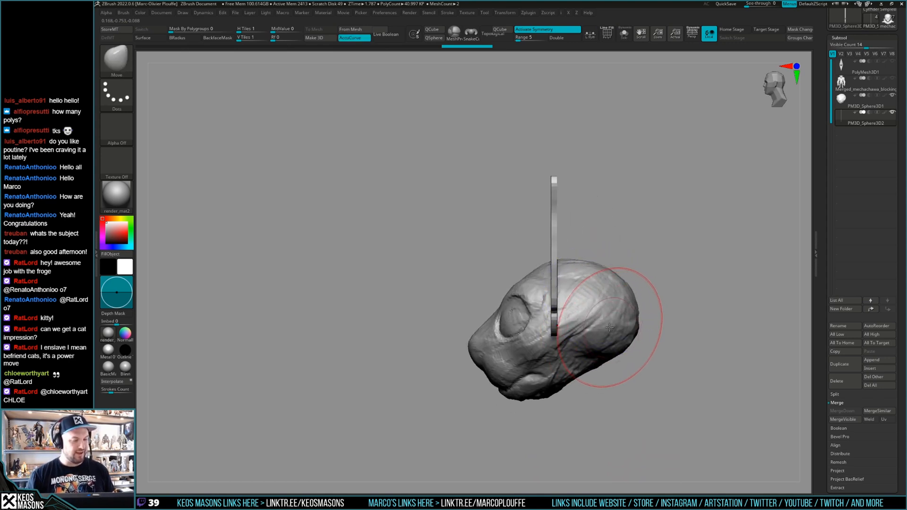
right_drag(609, 321, 598, 311)
key(space)
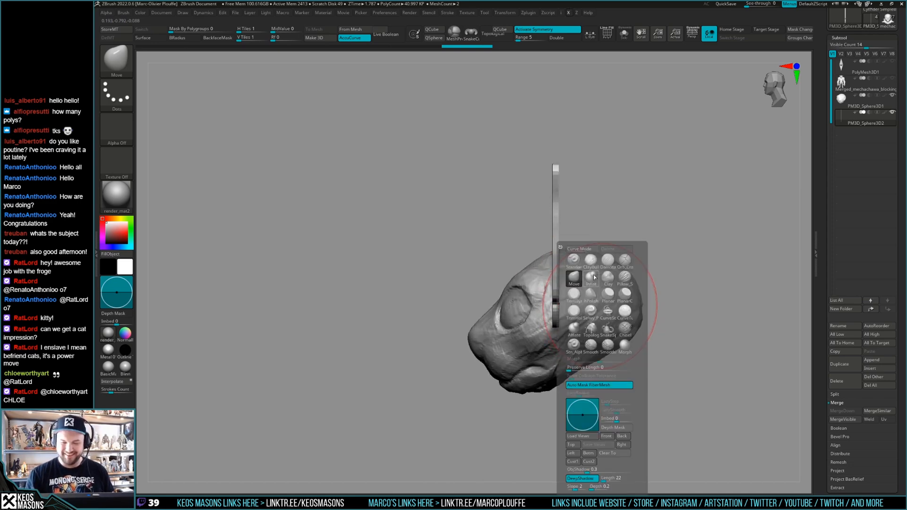
key(space)
drag(578, 238, 589, 238)
mouse_move(571, 270)
mouse_down()
mouse_move(621, 281)
mouse_move(582, 317)
mouse_move(625, 286)
mouse_up()
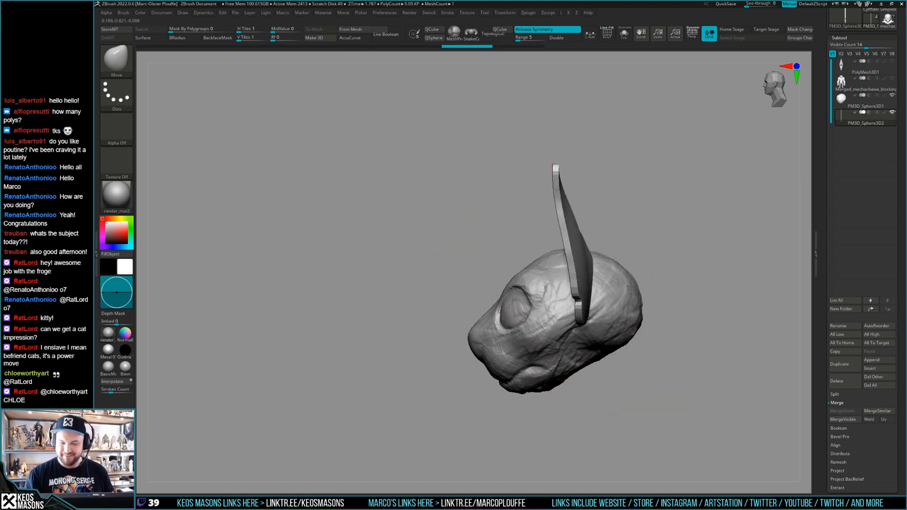
Bend the ear tips and adjust the curvature of the ears around the head with the Move brush
key(space)
mouse_move(537, 162)
mouse_down()
mouse_move(659, 236)
mouse_move(612, 264)
mouse_move(588, 229)
mouse_move(599, 172)
mouse_move(597, 202)
mouse_up()
key(space)
mouse_move(555, 282)
mouse_down()
mouse_move(614, 244)
mouse_move(680, 289)
mouse_move(660, 251)
mouse_move(643, 253)
mouse_move(630, 300)
mouse_move(577, 274)
mouse_move(567, 265)
mouse_move(584, 236)
mouse_move(548, 285)
mouse_up()
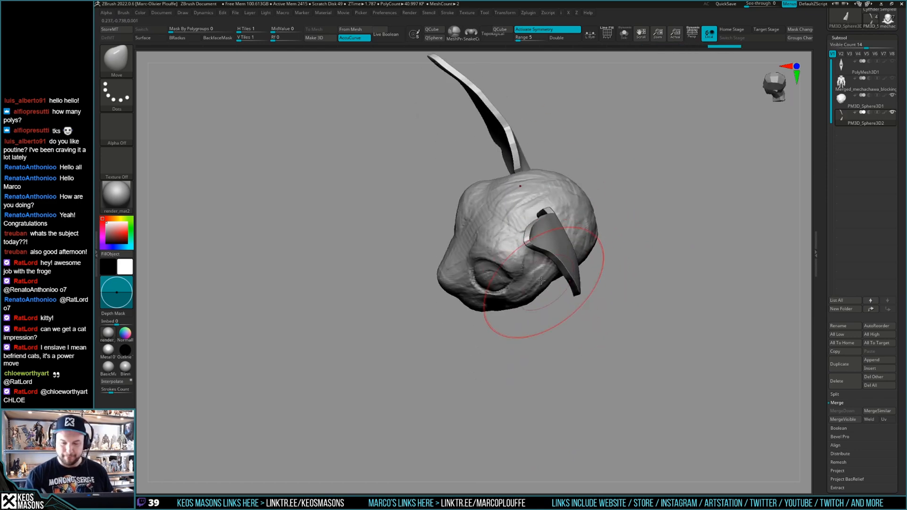
mouse_move(537, 217)
mouse_down()
mouse_move(607, 212)
mouse_move(644, 239)
mouse_move(630, 279)
mouse_move(536, 294)
mouse_move(544, 284)
mouse_up()
key(shift+f)
key(shift+f)
Reposition the ears on the head with Transpose and check their curve in side view
key(w)
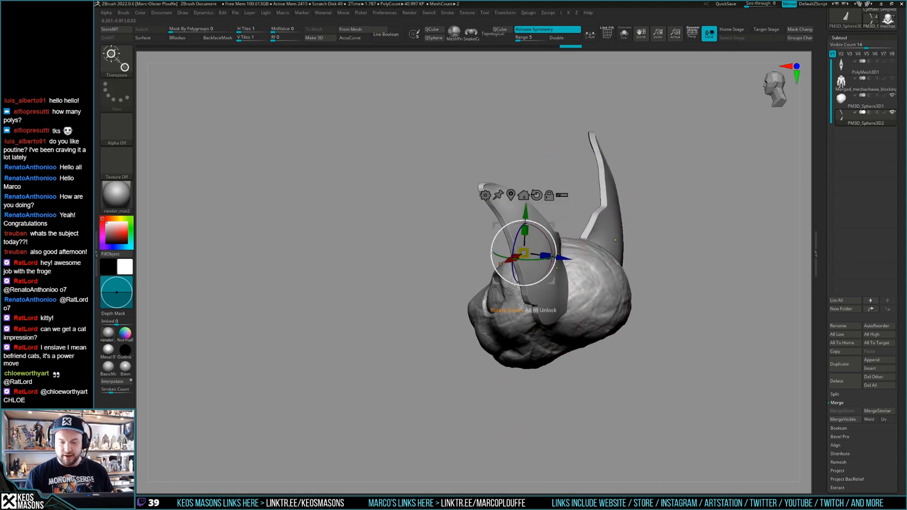
mouse_move(657, 273)
mouse_down()
mouse_move(654, 288)
mouse_move(694, 258)
mouse_move(681, 246)
mouse_up()
key(q)
key(space)
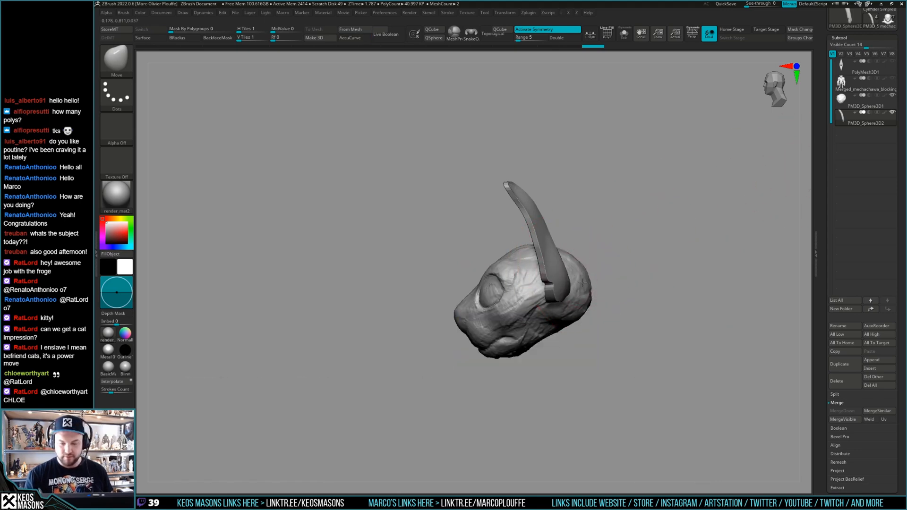
right_drag(570, 280, 637, 294)
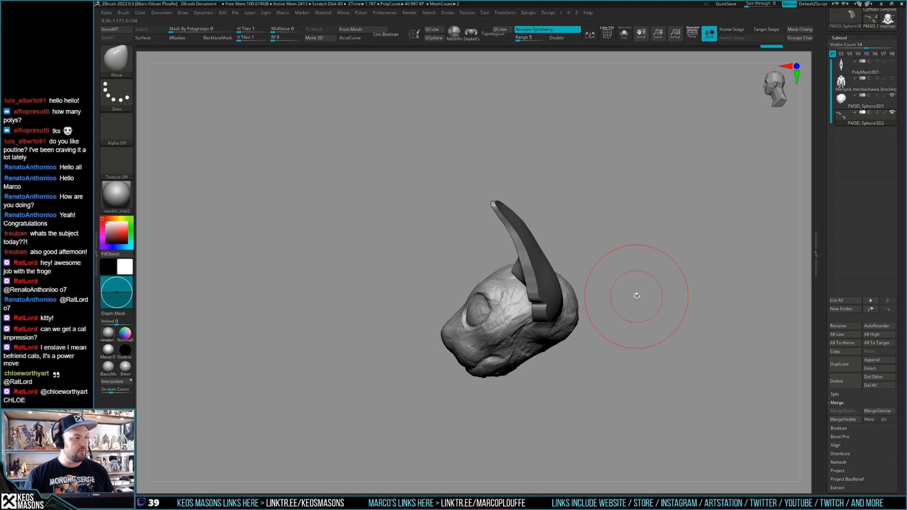
right_drag(512, 274, 511, 273)
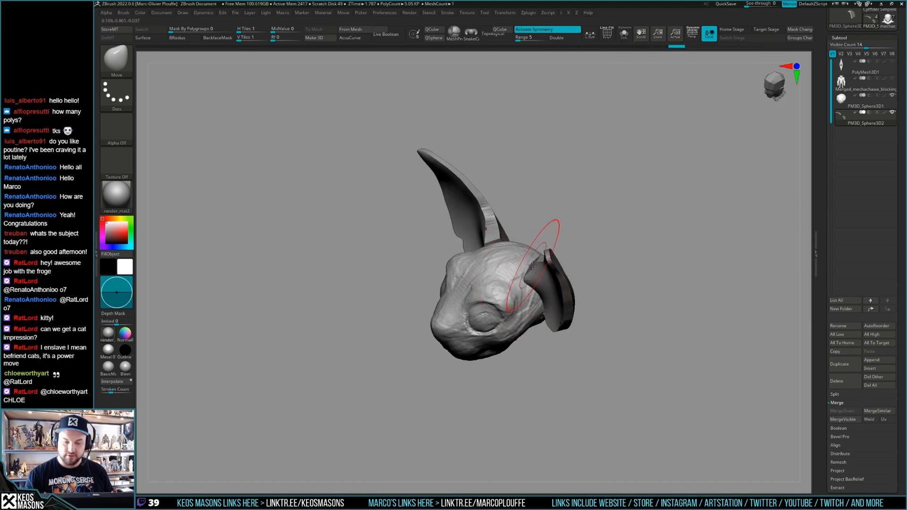
Adjust the ear bases against the skull with a smaller Move brush and check them from above
key(ctrl)
right_drag(692, 239, 536, 287)
drag(537, 258, 544, 255)
mouse_move(551, 303)
right_down()
mouse_move(563, 247)
mouse_move(607, 303)
mouse_move(601, 286)
mouse_move(595, 304)
right_up()
right_drag(629, 264, 599, 293)
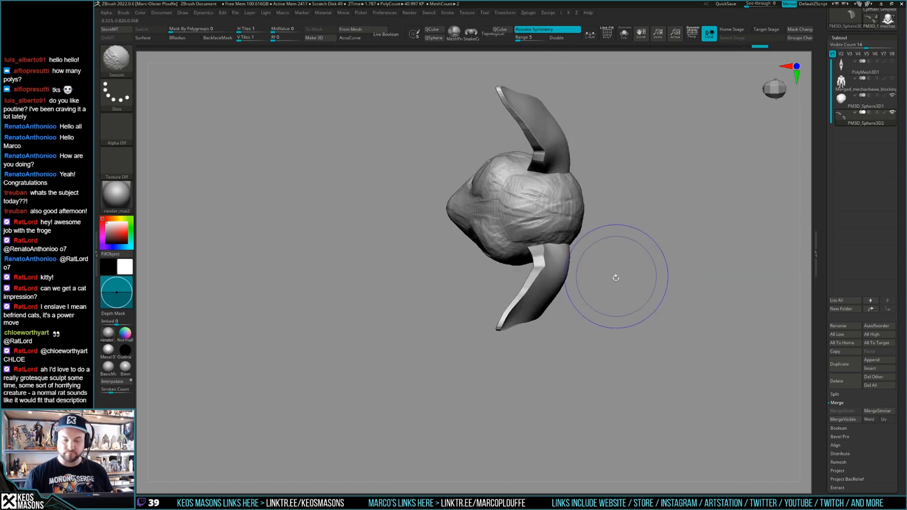
Rotate both ears backward around their bases in top view with a Transpose line
key(w)
drag(542, 351, 614, 310)
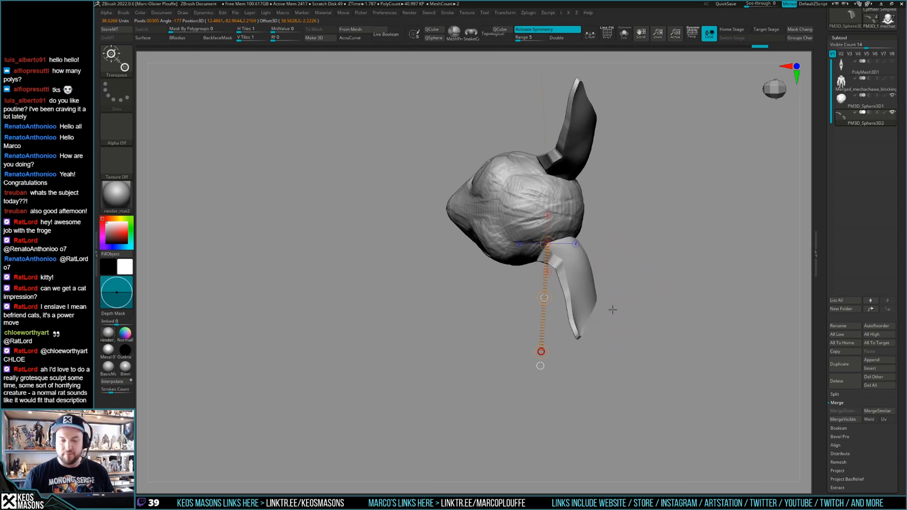
key(q)
mouse_move(579, 280)
right_down()
mouse_move(579, 231)
mouse_move(614, 323)
mouse_move(561, 297)
mouse_move(564, 279)
mouse_move(633, 279)
mouse_move(650, 269)
mouse_move(628, 255)
right_up()
Scale both ears down slightly toward their bases in front view with a Transpose line
key(w)
shift+right_drag(679, 230, 702, 257)
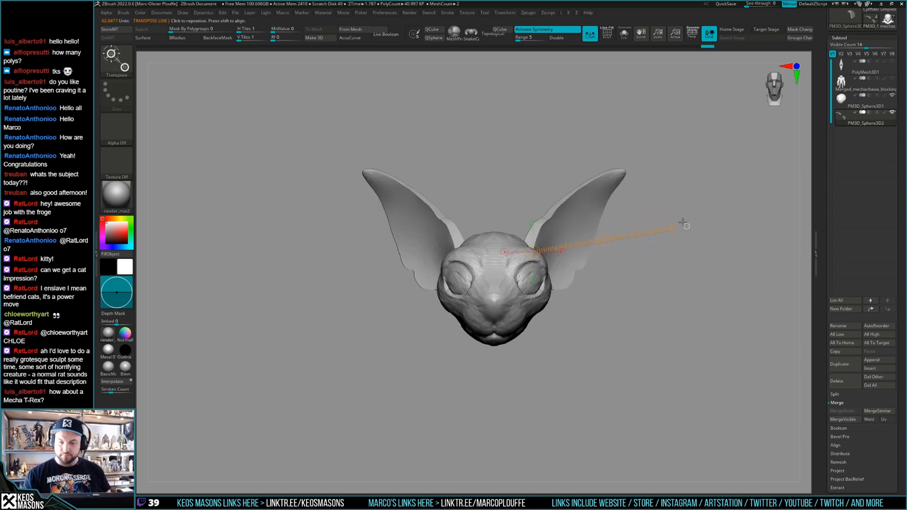
drag(665, 237, 638, 259)
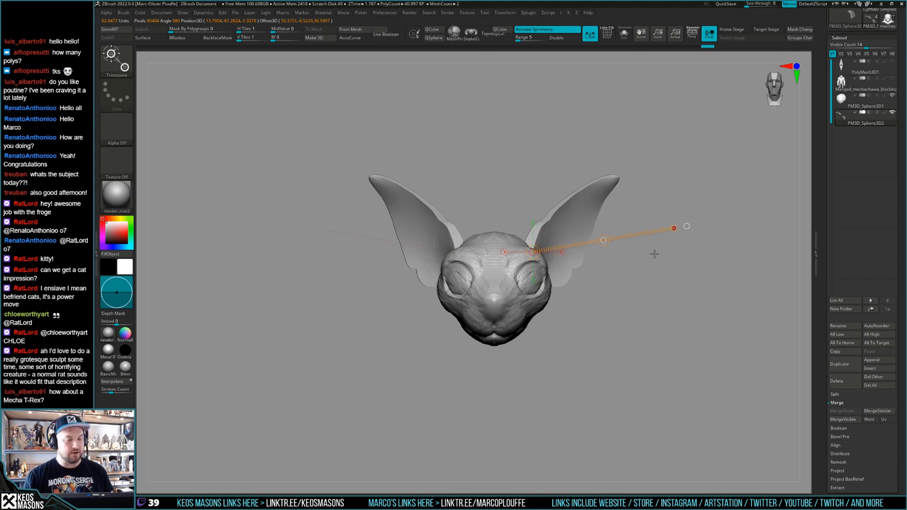
Shift the ears slightly forward on the head and tilt their tips forward in side view with Transpose
key(q)
mouse_move(670, 251)
right_down()
mouse_move(643, 267)
mouse_move(647, 274)
right_up()
key(w)
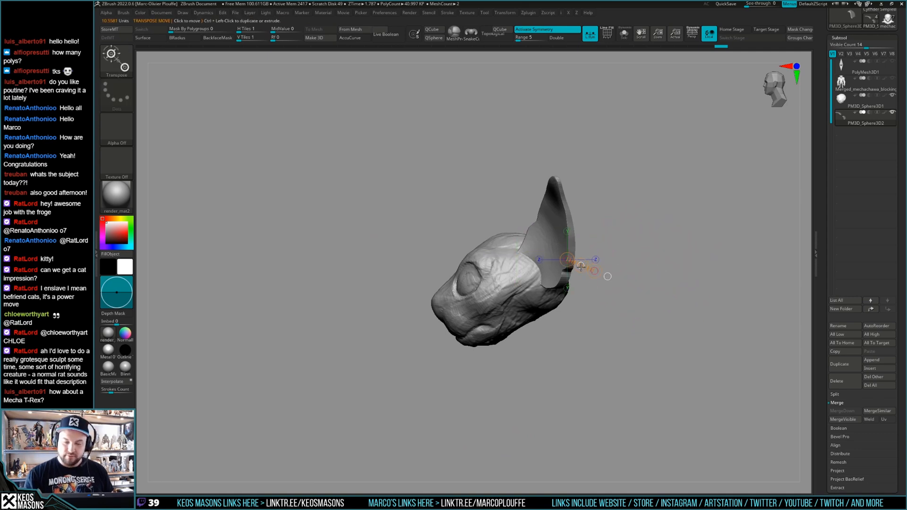
drag(581, 266, 574, 258)
mouse_move(628, 244)
right_down()
mouse_move(675, 250)
mouse_move(634, 255)
mouse_move(648, 255)
right_up()
key(q)
key(w)
drag(658, 245, 631, 226)
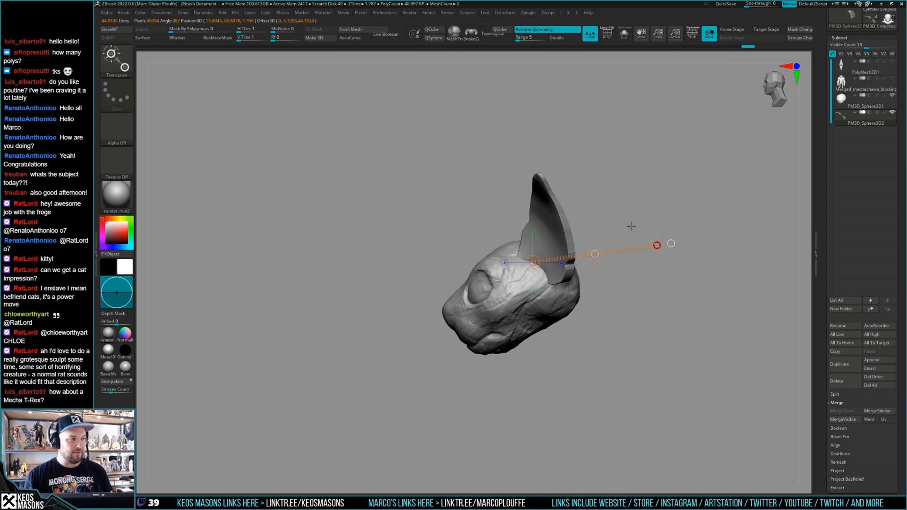
key(q)
Round out the ear tips with a small Move brush and check the mesh from a three-quarter view
mouse_move(640, 221)
right_down()
mouse_move(632, 229)
mouse_move(598, 169)
right_up()
key(space)
drag(610, 171, 601, 171)
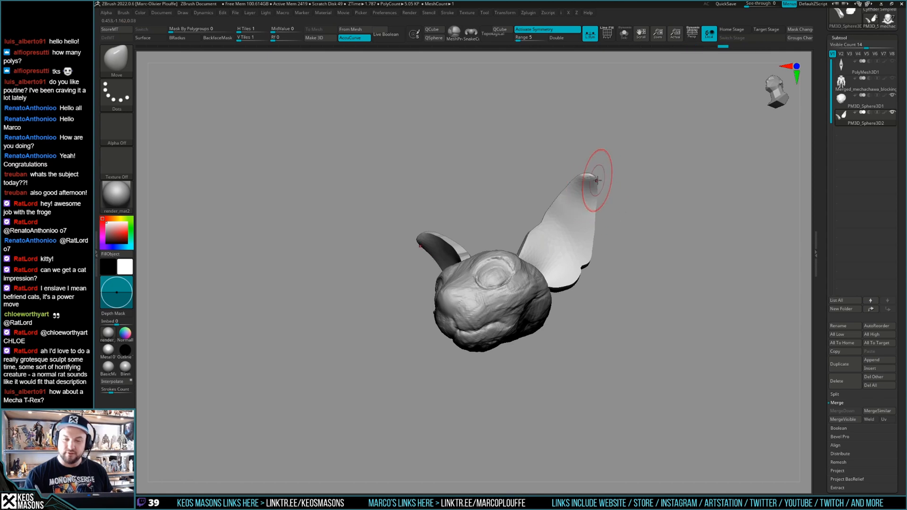
right_drag(602, 181, 647, 268)
key(shift+f)
key(shift+f)
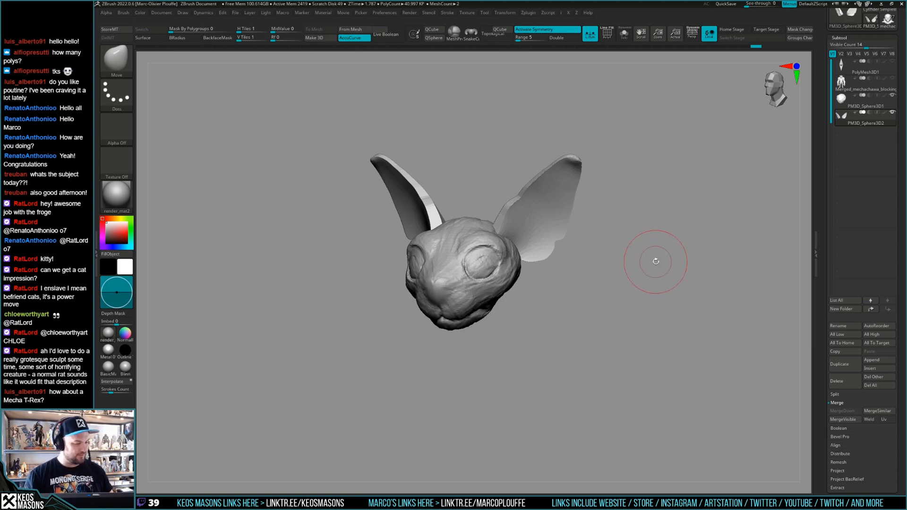
Pull the ears backward with a much larger Move brush and check the profile
mouse_move(651, 260)
shift+mouse_down()
mouse_move(630, 256)
mouse_move(643, 271)
mouse_move(647, 265)
shift+mouse_up()
key(space)
drag(561, 205, 590, 206)
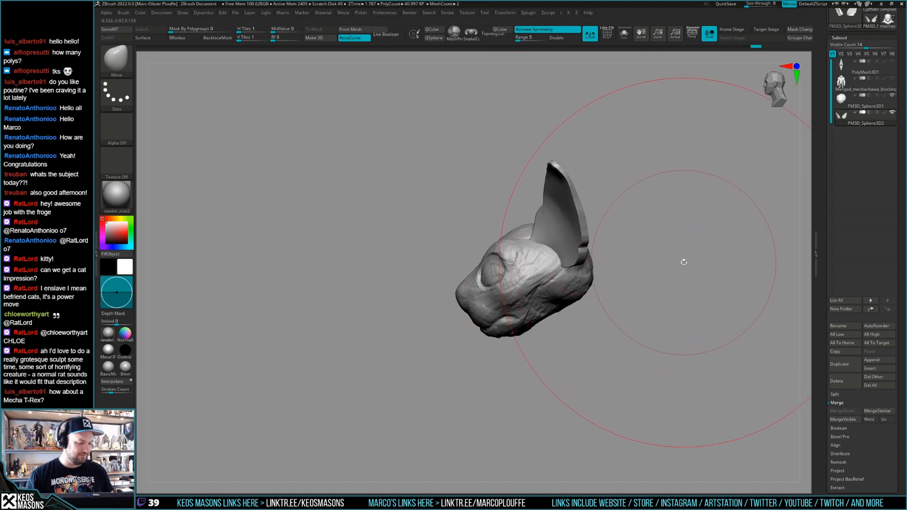
drag(670, 258, 665, 273)
key(space)
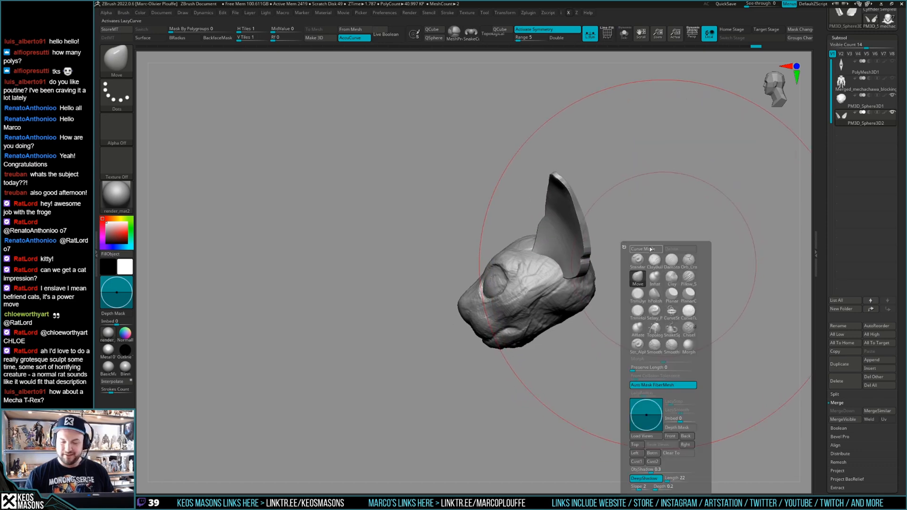
click(655, 258)
key(space)
key(space)
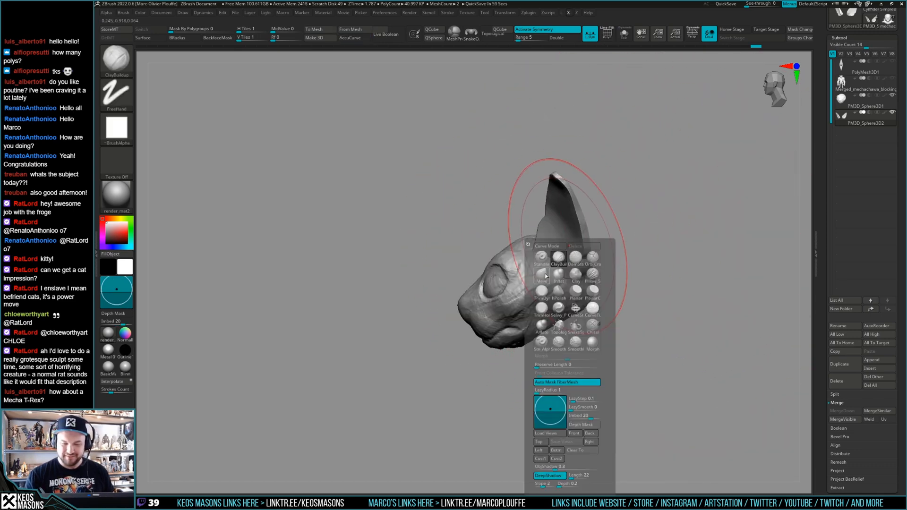
click(542, 277)
Refine the ears' curvature with the Move brush while checking the head from above, the side and the front
key(space)
mouse_move(583, 218)
right_down()
mouse_move(547, 261)
mouse_move(541, 254)
right_up()
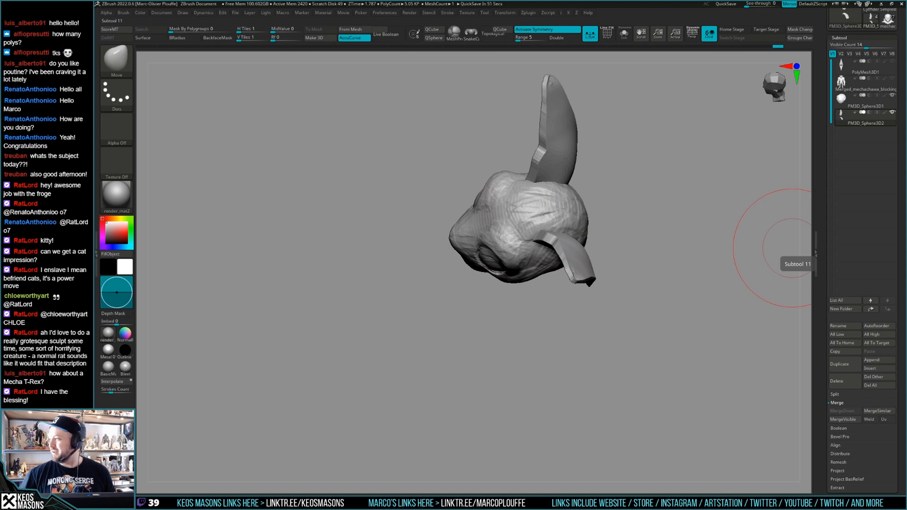
mouse_move(794, 248)
right_down()
mouse_move(644, 265)
mouse_move(628, 294)
mouse_move(597, 263)
mouse_move(638, 303)
mouse_move(644, 277)
mouse_move(646, 302)
mouse_move(629, 312)
mouse_move(628, 296)
mouse_move(632, 334)
mouse_move(630, 300)
mouse_move(628, 325)
mouse_move(628, 304)
mouse_move(659, 282)
mouse_move(583, 282)
mouse_move(645, 295)
right_up()
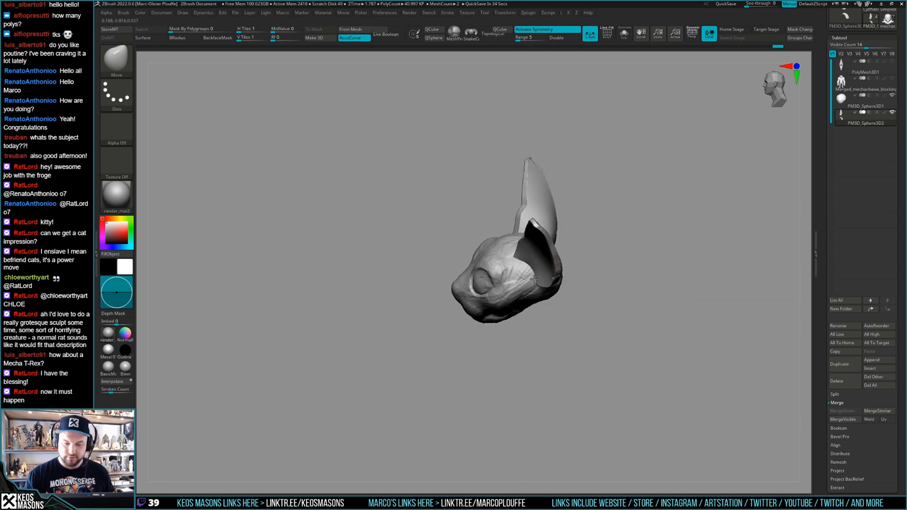
shift+right_drag(534, 279, 638, 278)
key(shift+f)
key(shift+f)
Remesh the ears with DynaMesh for denser, even topology
key(space)
key(shift+f)
key(shift+f)
key(space)
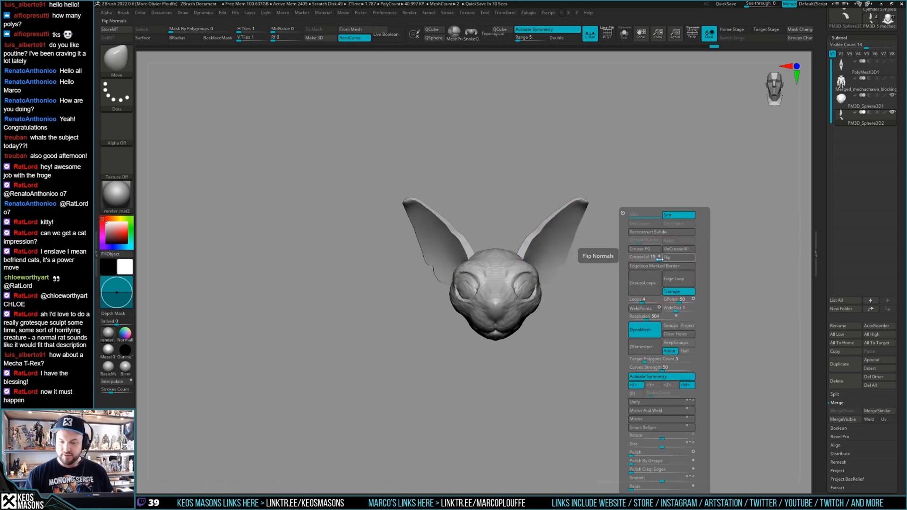
click(659, 269)
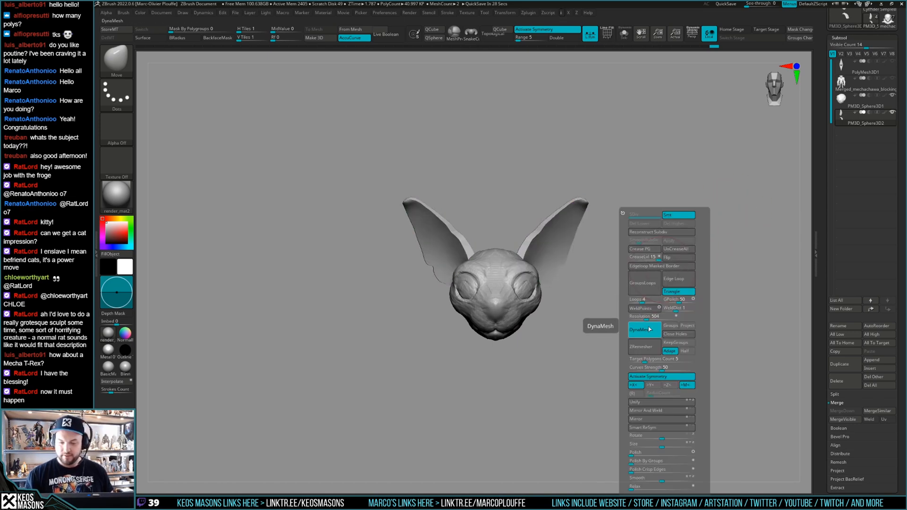
Smooth the hard edges of the remeshed ears
right_drag(563, 274, 552, 260)
shift+drag(552, 260, 547, 265)
shift+right_drag(548, 265, 556, 316)
mouse_move(547, 259)
right_down()
mouse_move(570, 274)
mouse_move(554, 289)
mouse_move(553, 259)
mouse_move(579, 265)
right_up()
Start an inner fold near the front base of the ears with the ClayBuildup brush
key(space)
key(ctrl)
key(space)
click(568, 260)
mouse_move(706, 191)
right_down()
mouse_move(583, 278)
mouse_move(568, 260)
mouse_move(500, 296)
right_up()
key(space)
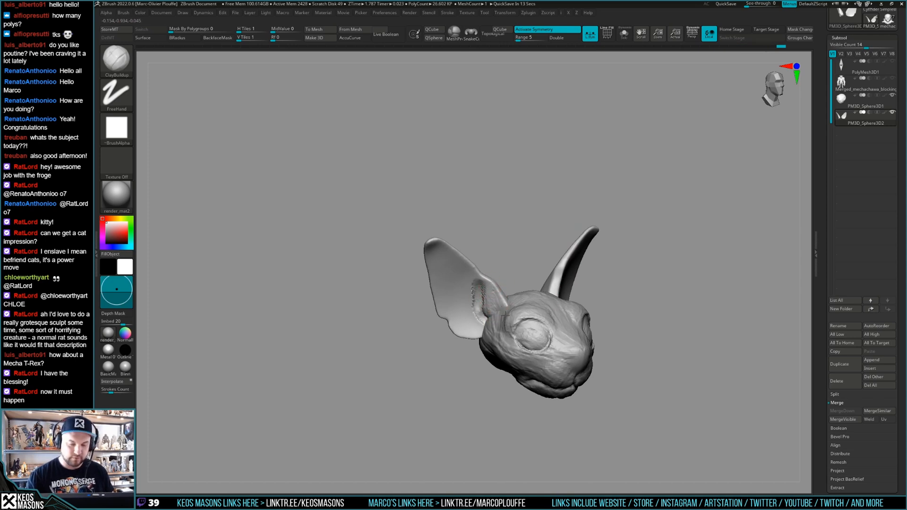
Extend the inner ear ridge along the front edge and down into the head with ClayBuildup
mouse_move(492, 299)
right_down()
mouse_move(492, 264)
mouse_move(439, 219)
mouse_move(532, 319)
mouse_move(506, 279)
mouse_move(511, 300)
mouse_move(504, 248)
right_up()
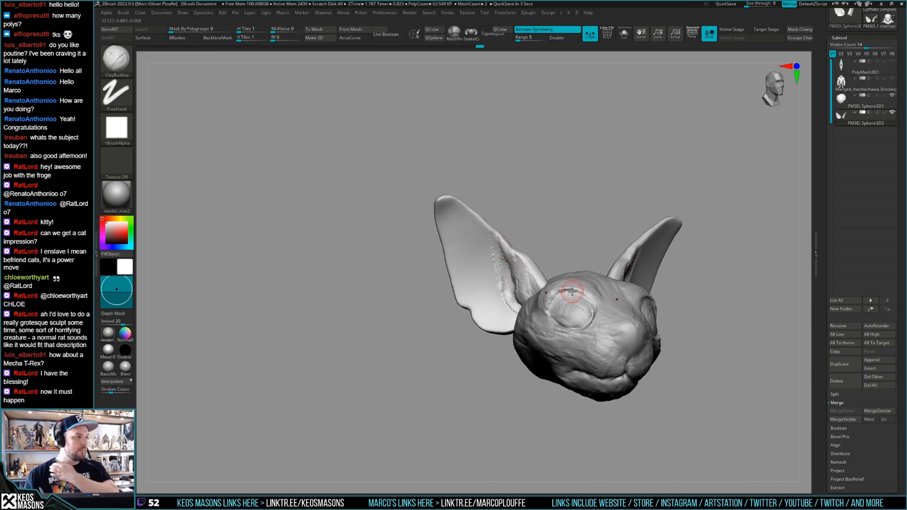
mouse_move(536, 289)
right_down()
mouse_move(524, 295)
mouse_move(523, 283)
right_up()
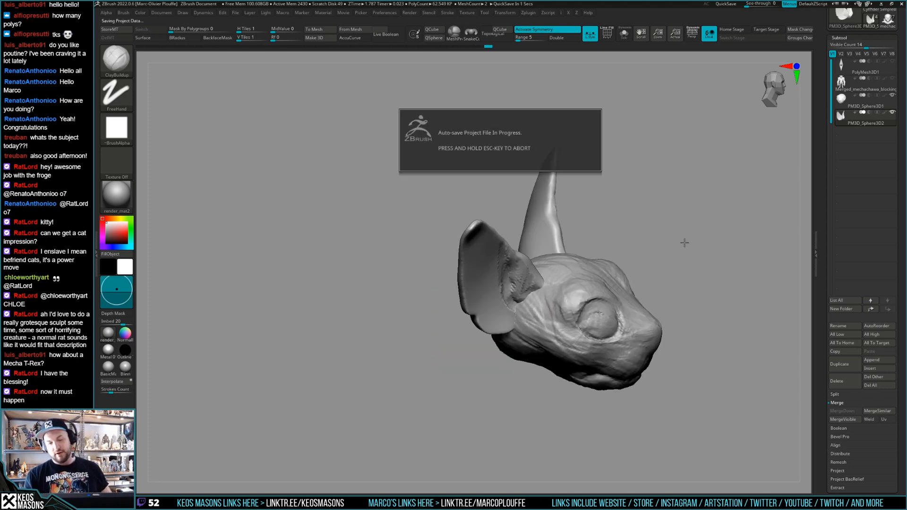
key(space)
key(space)
mouse_move(528, 303)
right_down()
mouse_move(520, 300)
mouse_move(544, 302)
mouse_move(584, 265)
mouse_move(572, 260)
mouse_move(535, 283)
mouse_move(537, 258)
mouse_move(539, 280)
mouse_move(591, 284)
mouse_move(587, 304)
mouse_move(585, 283)
mouse_move(661, 280)
right_up()
right_drag(567, 285, 570, 304)
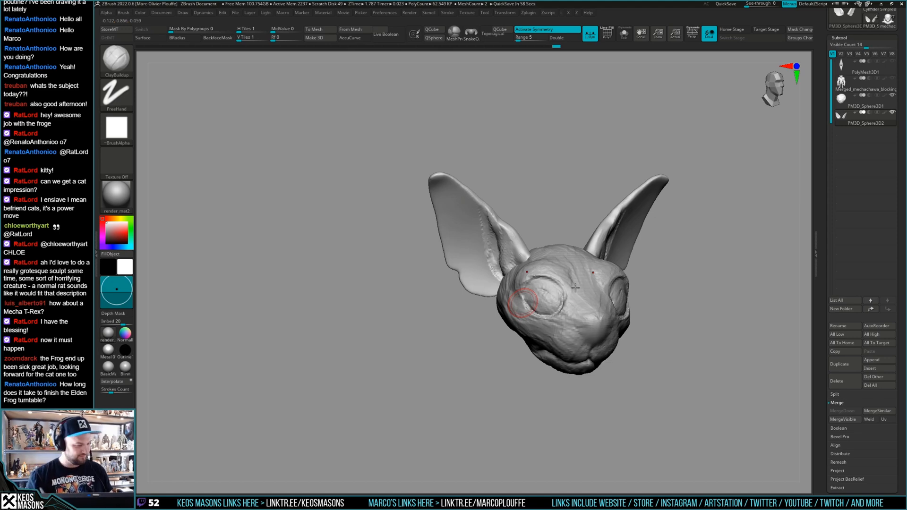
Thicken the outer rear rim of the ears near the base and smooth it from several angles
mouse_move(560, 307)
right_down()
mouse_move(567, 296)
mouse_move(479, 259)
mouse_move(468, 269)
right_up()
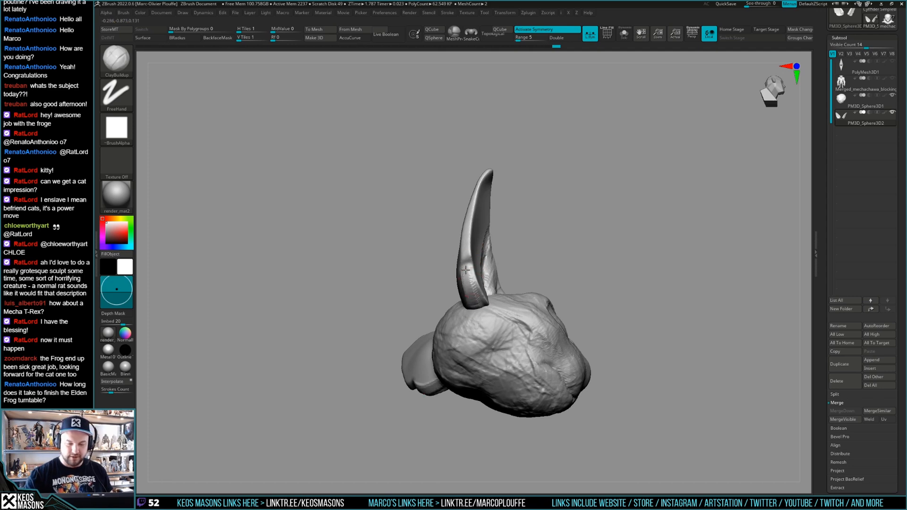
right_drag(482, 303, 503, 295)
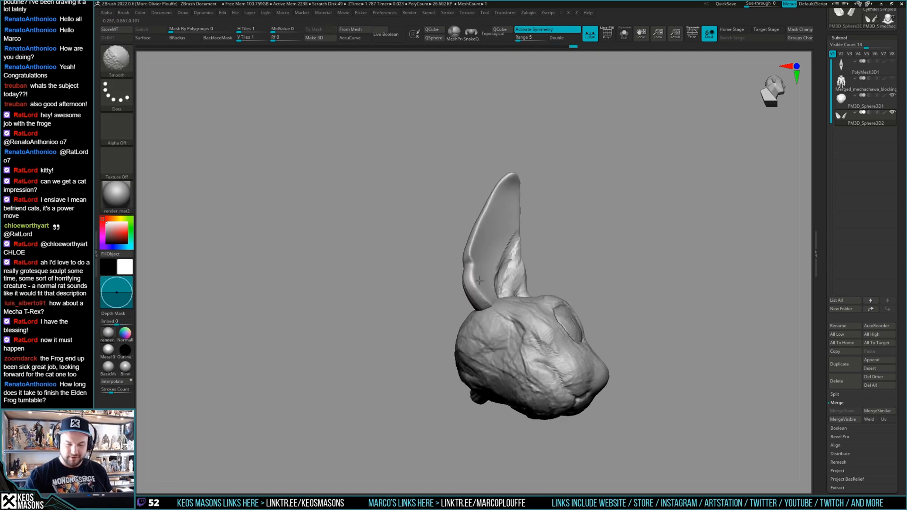
right_click(517, 300)
shift+drag(475, 279, 474, 272)
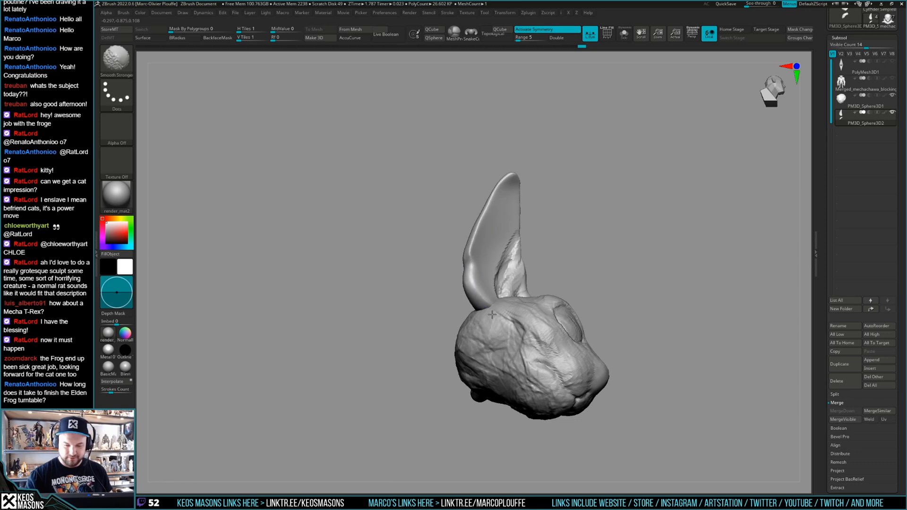
right_drag(496, 283, 482, 283)
shift+drag(474, 309, 474, 293)
right_drag(529, 283, 482, 272)
shift+drag(478, 284, 471, 297)
mouse_move(470, 297)
right_down()
mouse_move(405, 314)
mouse_move(449, 248)
mouse_move(504, 273)
mouse_move(647, 257)
mouse_move(602, 307)
right_up()
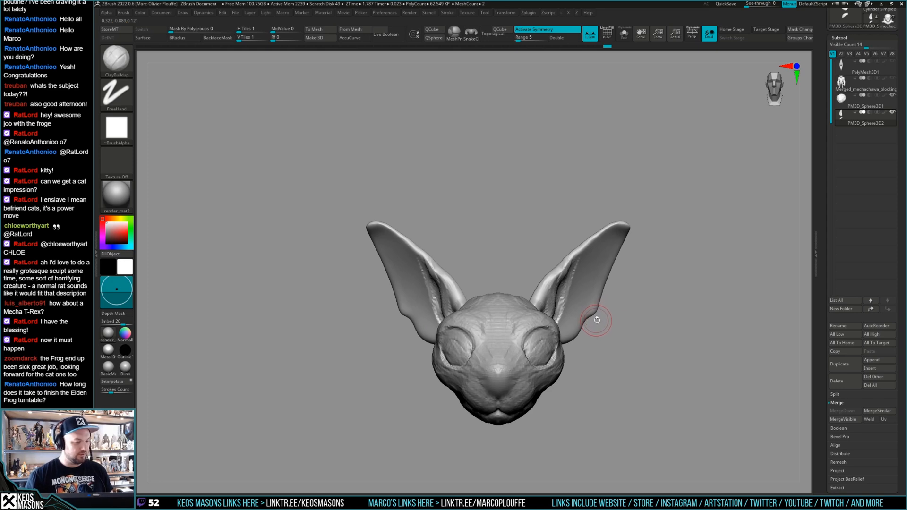
Build up the front ridge of the ears with ClayBuildup and smooth it into the ear surface
mouse_move(598, 316)
right_down()
mouse_move(569, 296)
mouse_move(546, 310)
mouse_move(543, 284)
mouse_move(533, 305)
right_up()
right_click(534, 304)
drag(557, 265, 576, 228)
right_drag(562, 250, 572, 257)
shift+drag(548, 265, 558, 245)
Smooth the inner ear cavity and add clay along the base of its fold
mouse_move(558, 245)
right_down()
mouse_move(578, 228)
mouse_move(573, 257)
mouse_move(462, 264)
mouse_move(450, 233)
right_up()
key(shift)
shift+drag(478, 281, 472, 263)
right_drag(473, 263, 480, 268)
drag(489, 280, 481, 282)
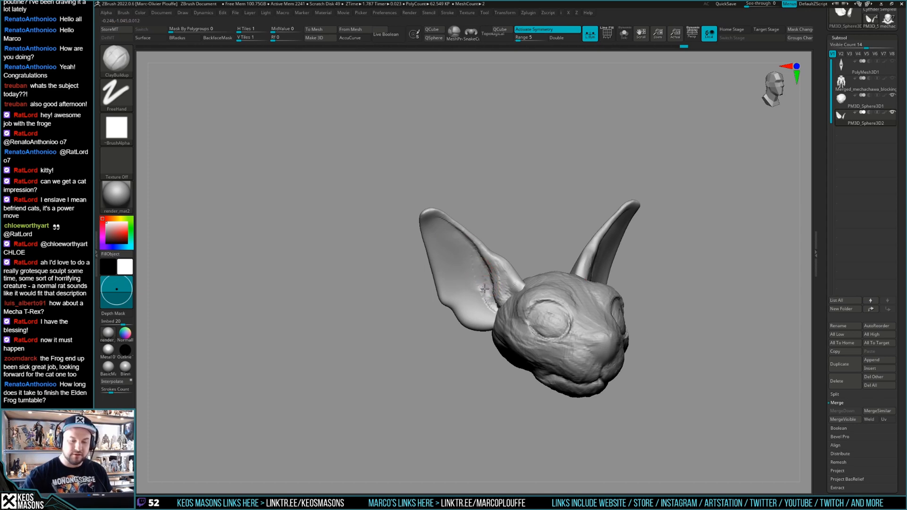
Fill in the inner ear surface from the tip down to the fold with ClayBuildup strokes and smooth them
drag(444, 229, 459, 232)
right_drag(459, 232, 458, 243)
shift+drag(457, 242, 474, 300)
mouse_move(474, 299)
right_down()
mouse_move(476, 276)
mouse_move(490, 308)
mouse_move(441, 289)
mouse_move(488, 326)
mouse_move(476, 282)
right_up()
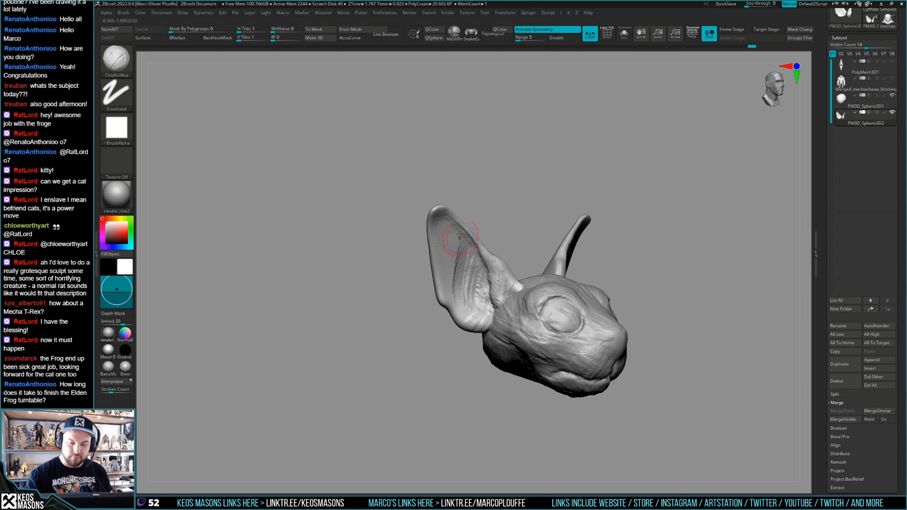
drag(455, 225, 461, 264)
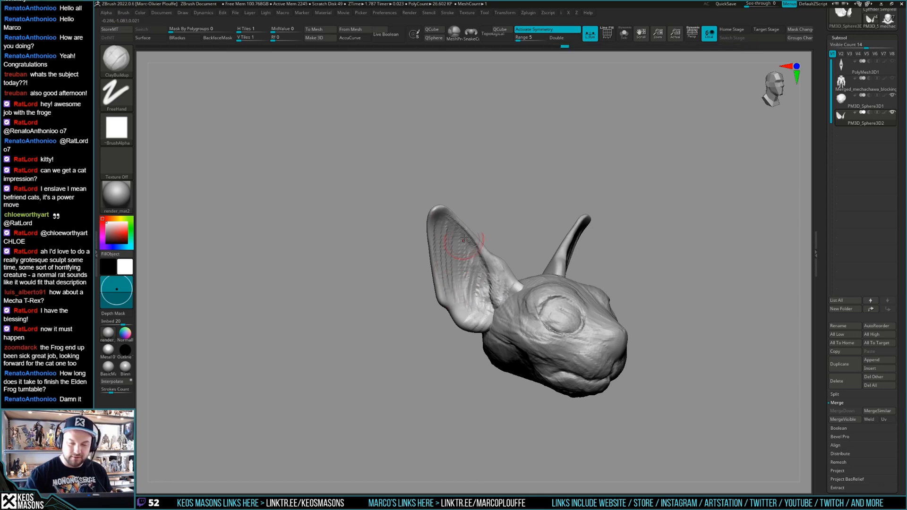
mouse_move(475, 273)
right_down()
mouse_move(478, 286)
mouse_move(463, 285)
mouse_move(481, 299)
mouse_move(622, 275)
mouse_move(483, 263)
right_up()
key(space)
mouse_move(483, 281)
mouse_down()
mouse_move(465, 231)
mouse_move(449, 222)
mouse_move(456, 291)
mouse_up()
mouse_move(483, 310)
right_down()
mouse_move(648, 298)
mouse_move(579, 300)
mouse_move(585, 313)
right_up()
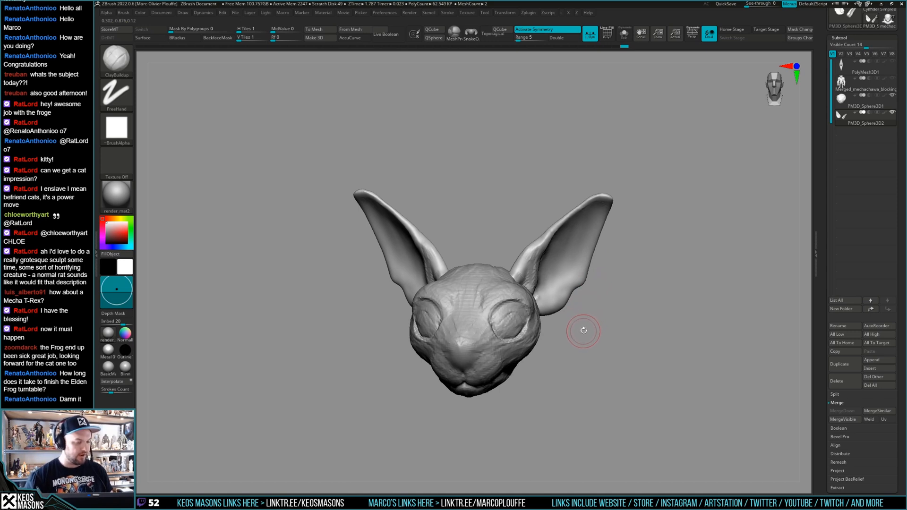
Sculpt the hollow at the base of the inner ears with ClayBuildup to define the ear canal
mouse_move(593, 319)
right_down()
mouse_move(584, 323)
mouse_move(604, 307)
right_up()
alt+right_drag(500, 278, 525, 269)
right_drag(460, 269, 456, 259)
right_click(465, 261)
right_click(462, 252)
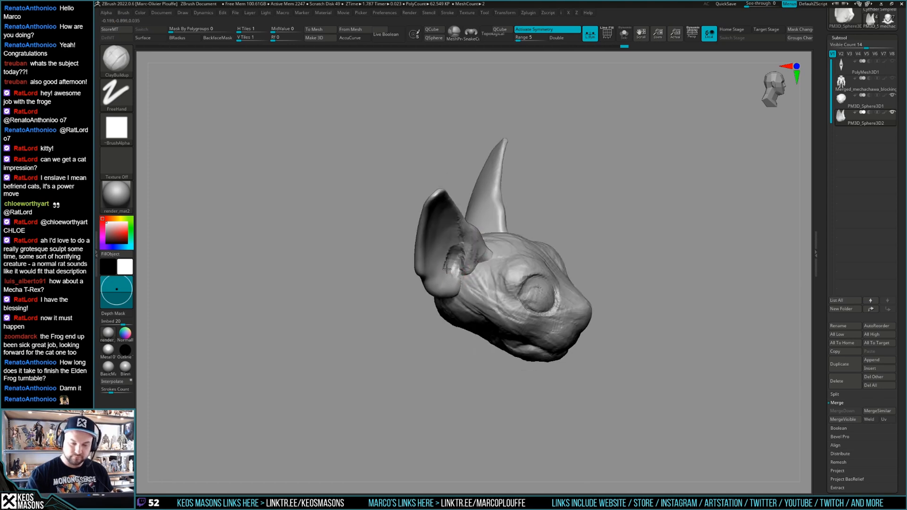
mouse_move(457, 260)
right_down()
mouse_move(467, 242)
mouse_move(460, 251)
mouse_move(458, 243)
mouse_move(460, 254)
right_up()
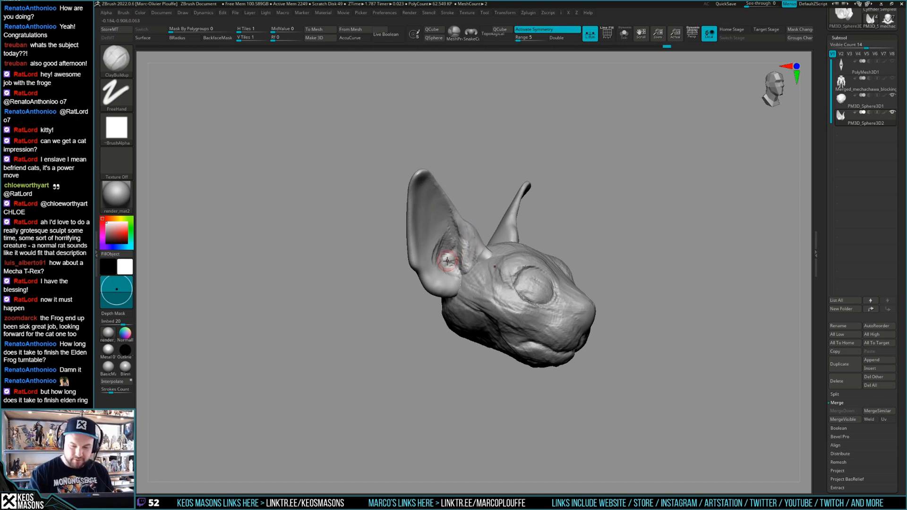
right_drag(458, 246, 460, 247)
Build up the lower outer rim of the ears, smooth it and add clay inside the ear beside the fold
mouse_move(458, 209)
right_down()
mouse_move(624, 265)
mouse_move(537, 288)
mouse_move(406, 293)
right_up()
drag(414, 293, 441, 301)
mouse_move(426, 303)
alt+right_down()
mouse_move(442, 279)
mouse_move(437, 258)
alt+right_up()
right_click(392, 308)
mouse_move(409, 258)
mouse_down()
mouse_move(407, 287)
mouse_move(414, 258)
mouse_up()
right_drag(415, 257, 419, 250)
mouse_move(418, 250)
mouse_down()
mouse_move(415, 275)
mouse_move(416, 237)
mouse_move(427, 261)
mouse_move(417, 302)
mouse_up()
right_drag(418, 284, 405, 288)
mouse_move(411, 274)
shift+mouse_down()
mouse_move(413, 248)
mouse_move(402, 265)
mouse_move(400, 236)
mouse_move(405, 242)
shift+mouse_up()
mouse_move(400, 257)
right_down()
mouse_move(413, 248)
mouse_move(457, 297)
mouse_move(477, 288)
mouse_move(455, 259)
mouse_move(454, 284)
mouse_move(466, 298)
mouse_move(539, 265)
mouse_move(614, 273)
mouse_move(566, 266)
mouse_move(433, 304)
mouse_move(525, 360)
mouse_move(572, 274)
mouse_move(543, 299)
mouse_move(551, 294)
mouse_move(548, 311)
mouse_move(545, 296)
mouse_move(557, 303)
right_up()
drag(548, 262, 538, 269)
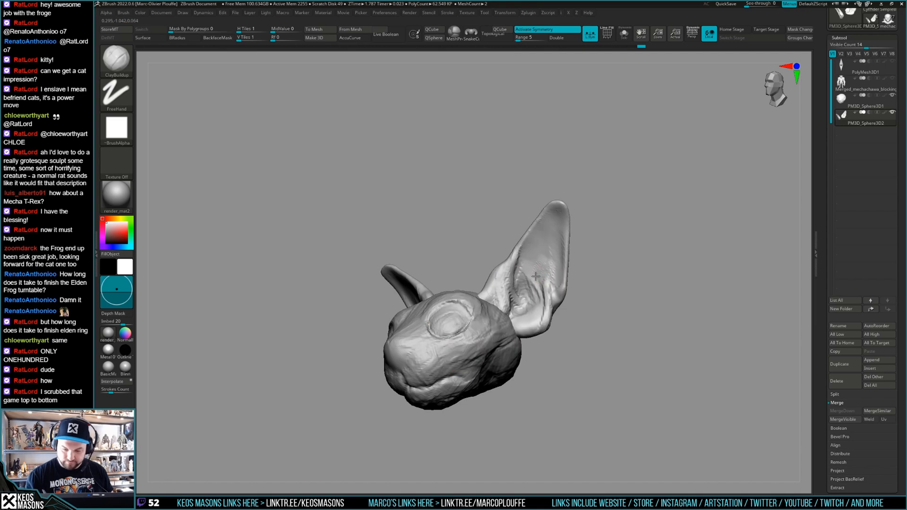
Smooth the dent on the back of the ears and build up the surface above it
mouse_move(548, 279)
right_down()
mouse_move(634, 295)
mouse_move(687, 276)
mouse_move(522, 282)
right_up()
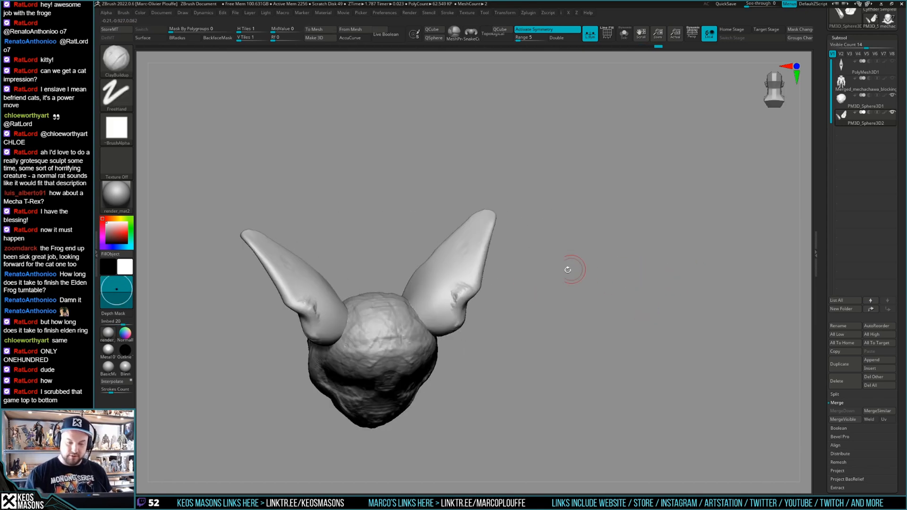
shift+drag(452, 301, 467, 279)
right_drag(467, 279, 473, 266)
mouse_move(472, 266)
mouse_down()
mouse_move(472, 285)
mouse_move(464, 276)
mouse_up()
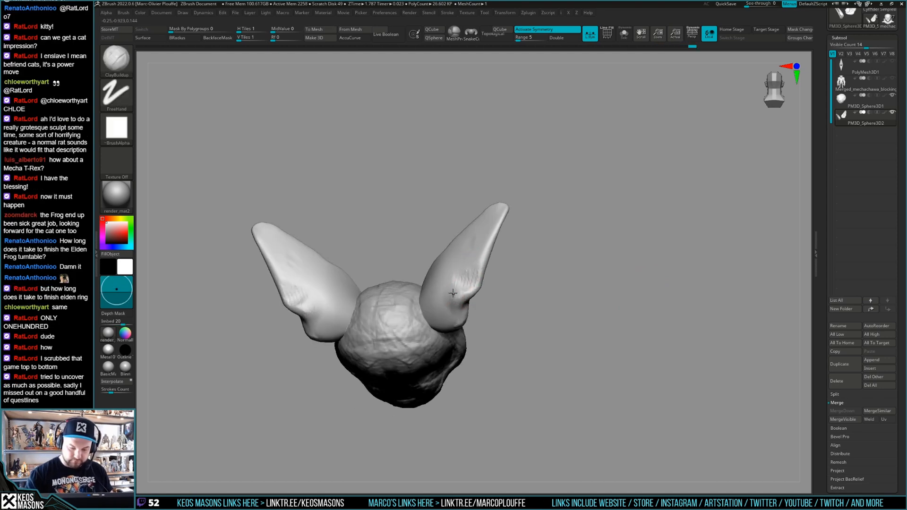
Turn on BackfaceMask and thicken the back of the ears near the base, smoothing the added clay
key(ctrl+b)
right_drag(505, 300, 466, 300)
drag(465, 289, 464, 301)
mouse_move(515, 305)
right_down()
mouse_move(468, 290)
mouse_move(501, 309)
mouse_move(467, 315)
mouse_move(474, 305)
mouse_move(469, 335)
right_up()
drag(469, 341, 457, 344)
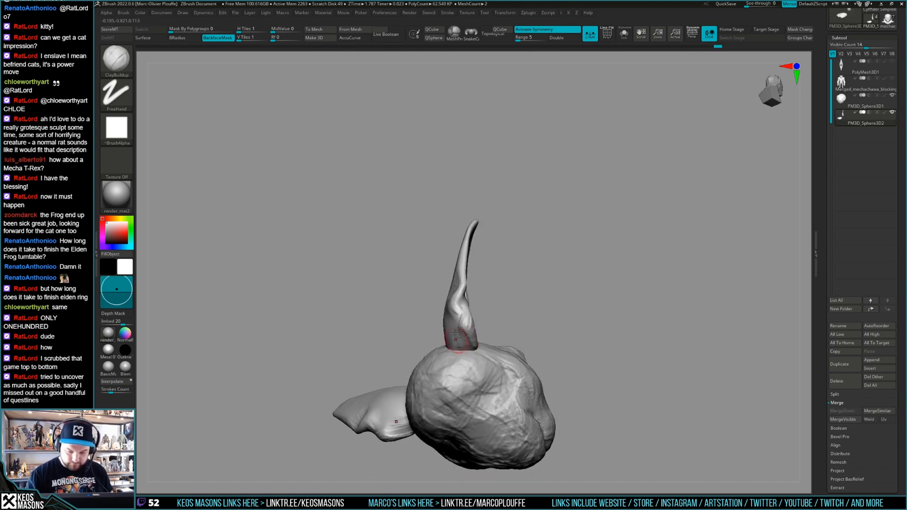
mouse_move(458, 327)
right_down()
mouse_move(487, 319)
mouse_move(459, 313)
mouse_move(472, 307)
right_up()
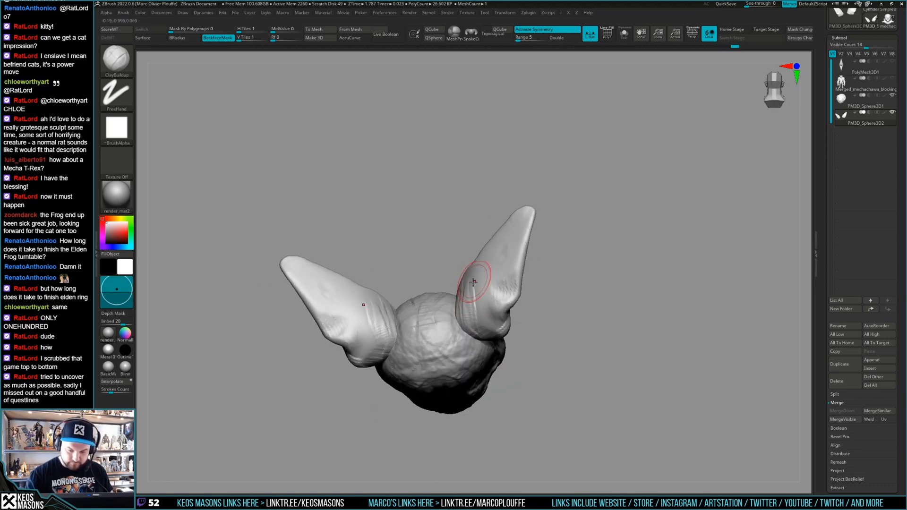
mouse_move(473, 338)
right_down()
mouse_move(446, 297)
mouse_move(435, 313)
right_up()
drag(418, 376, 404, 393)
mouse_move(431, 337)
shift+mouse_down()
mouse_move(427, 293)
mouse_move(420, 327)
shift+mouse_up()
Add clay to the front of the lower ear lobes beside the head
drag(605, 279, 573, 287)
mouse_move(515, 290)
mouse_down()
mouse_move(519, 312)
mouse_move(500, 388)
mouse_move(530, 336)
mouse_move(532, 307)
mouse_up()
right_drag(481, 322, 483, 305)
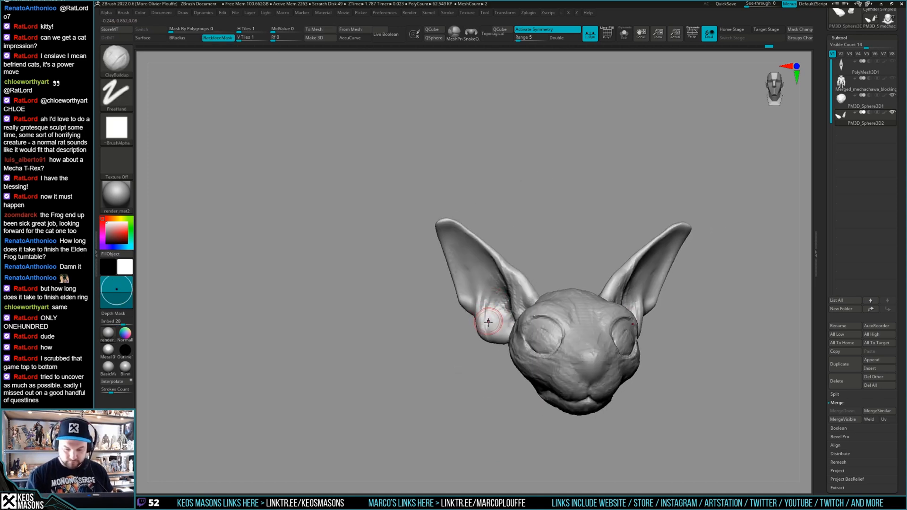
right_drag(507, 343, 470, 300)
mouse_move(654, 299)
right_down()
mouse_move(650, 288)
mouse_move(627, 289)
right_up()
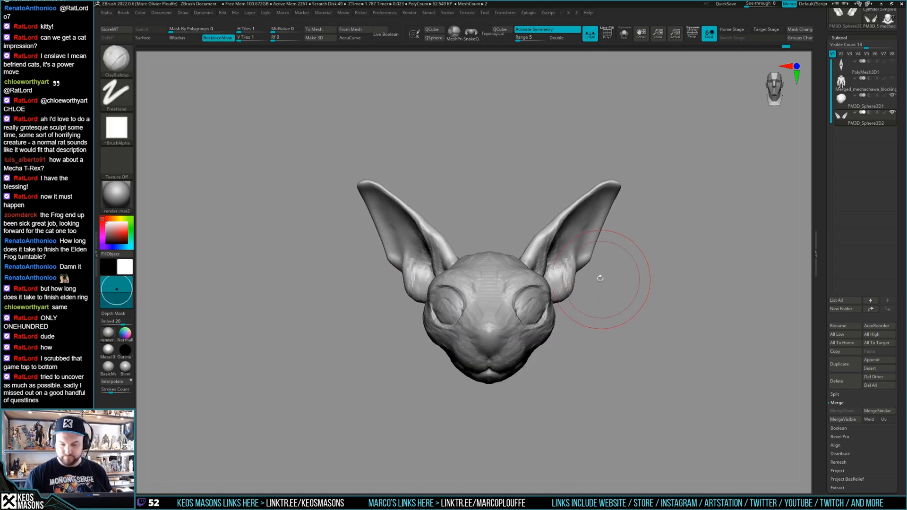
Reshape the base and lower edge of the ears around the head with an enlarged Move brush
key(b)
key(m)
key(v)
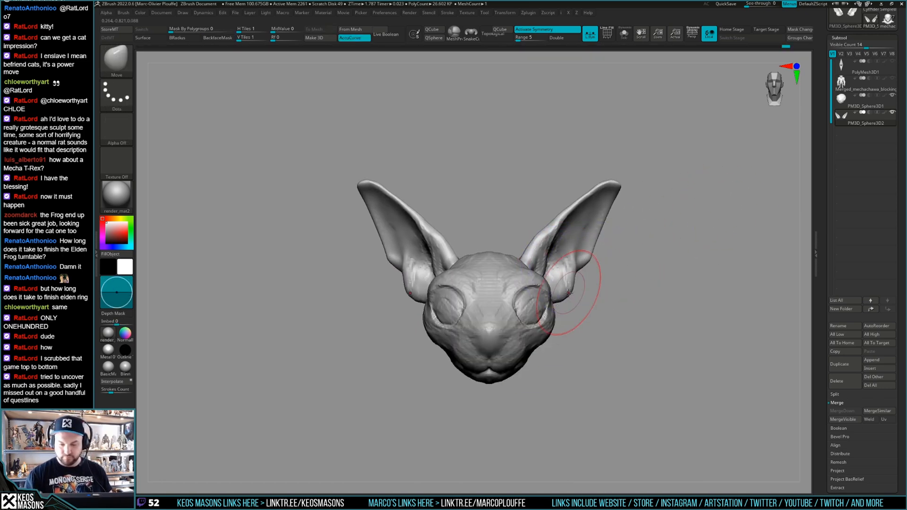
mouse_move(550, 304)
right_down()
mouse_move(581, 294)
mouse_move(567, 307)
mouse_move(581, 304)
mouse_move(577, 289)
mouse_move(532, 309)
mouse_move(473, 301)
mouse_move(435, 311)
mouse_move(456, 324)
mouse_move(449, 312)
mouse_move(459, 314)
mouse_move(473, 268)
right_up()
key(space)
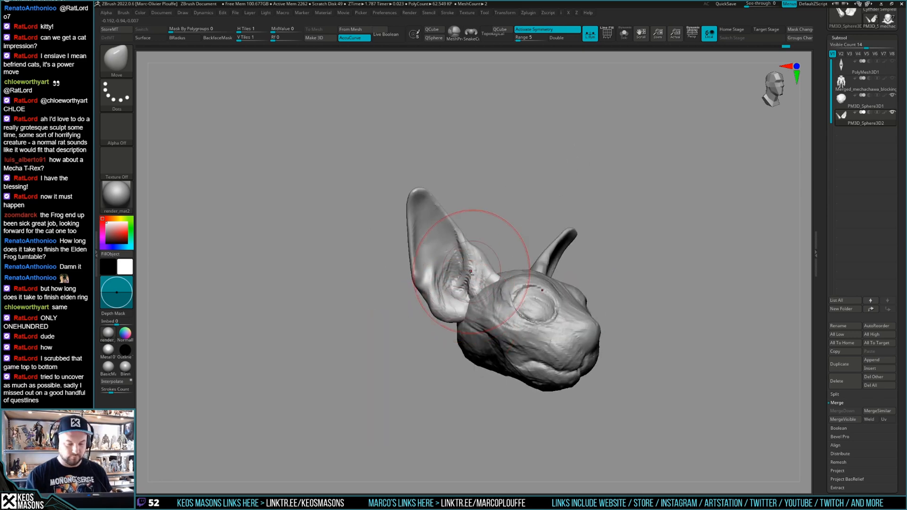
key(space)
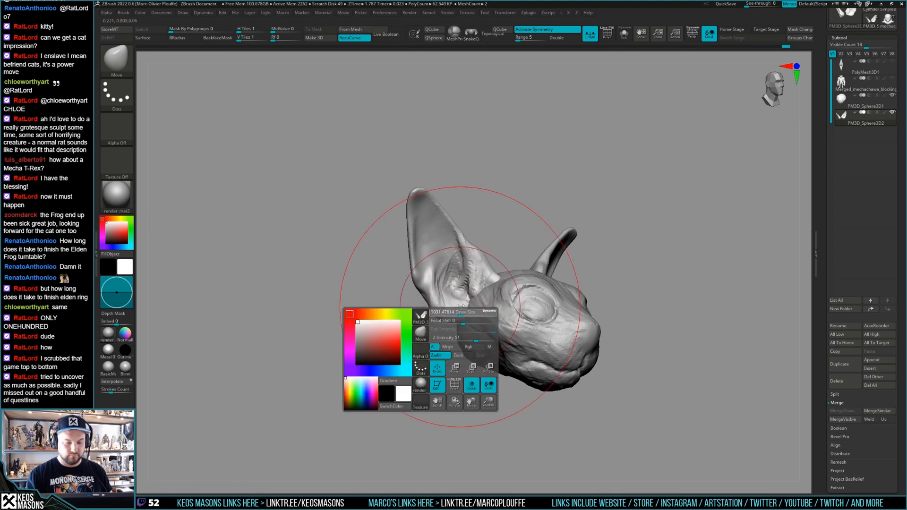
mouse_move(472, 324)
right_down()
mouse_move(492, 222)
mouse_move(454, 161)
mouse_move(489, 276)
mouse_move(535, 281)
mouse_move(789, 223)
right_up()
key(space)
mouse_move(624, 243)
right_down()
mouse_move(466, 294)
mouse_move(542, 266)
mouse_move(644, 203)
mouse_move(550, 326)
right_up()
right_click(551, 326)
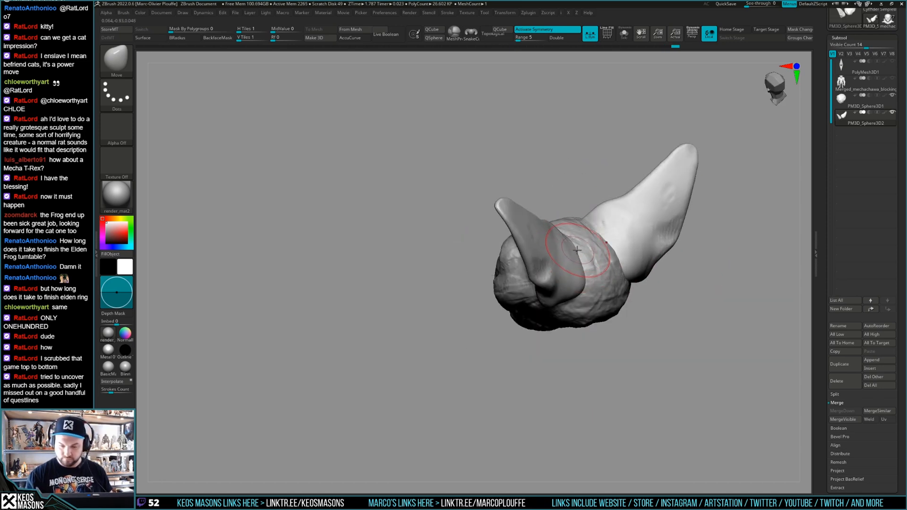
right_drag(582, 287, 615, 264)
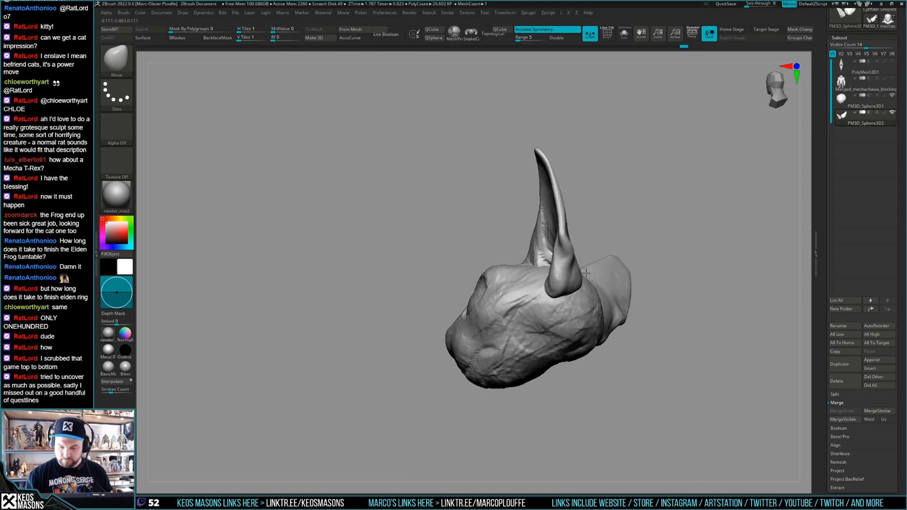
right_click(615, 265)
Build up the lower ear rim with ClayBuildup where it runs down into the side of the head
key(b)
key(c)
key(b)
right_click(574, 289)
mouse_move(662, 211)
right_down()
mouse_move(575, 289)
mouse_move(585, 276)
mouse_move(543, 259)
mouse_move(545, 281)
right_up()
right_drag(535, 241, 532, 307)
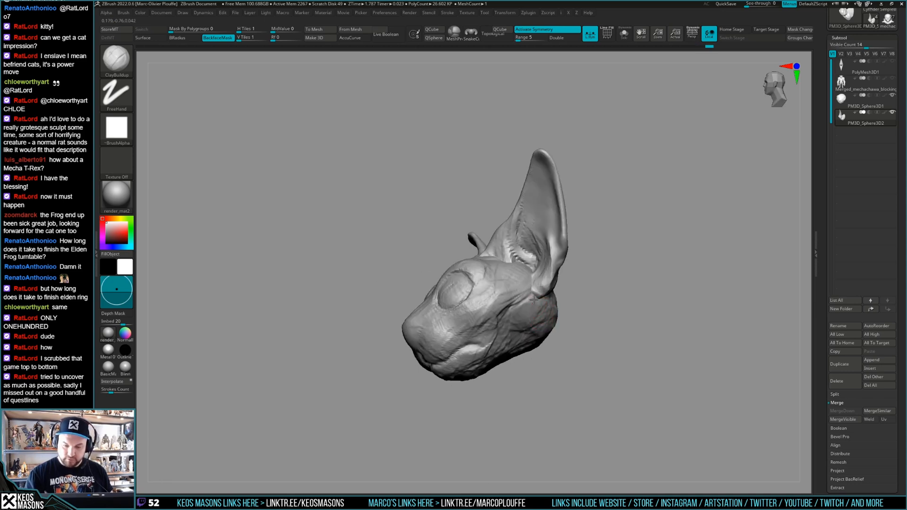
mouse_move(555, 274)
right_down()
mouse_move(567, 288)
mouse_move(574, 253)
mouse_move(628, 263)
mouse_move(592, 287)
mouse_move(605, 284)
right_up()
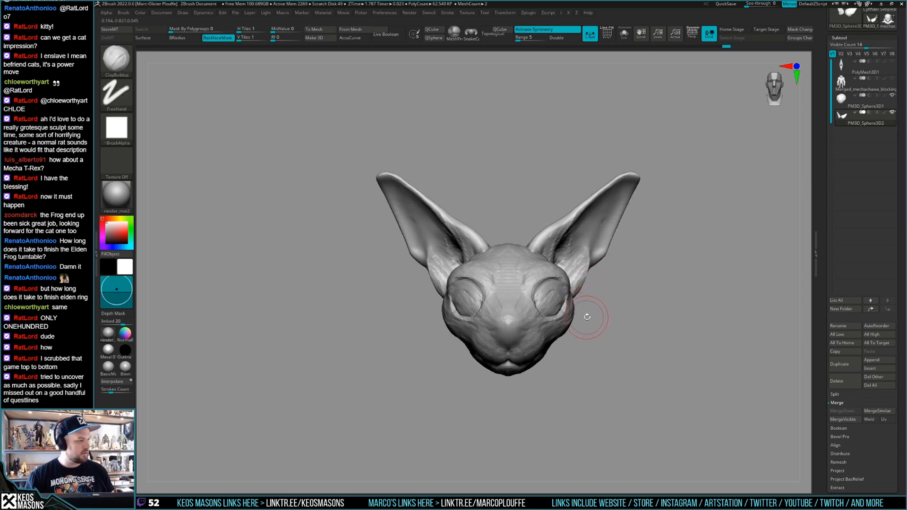
Add clay to the lowest point of the ear rim where it meets the cheek
right_drag(599, 294, 591, 314)
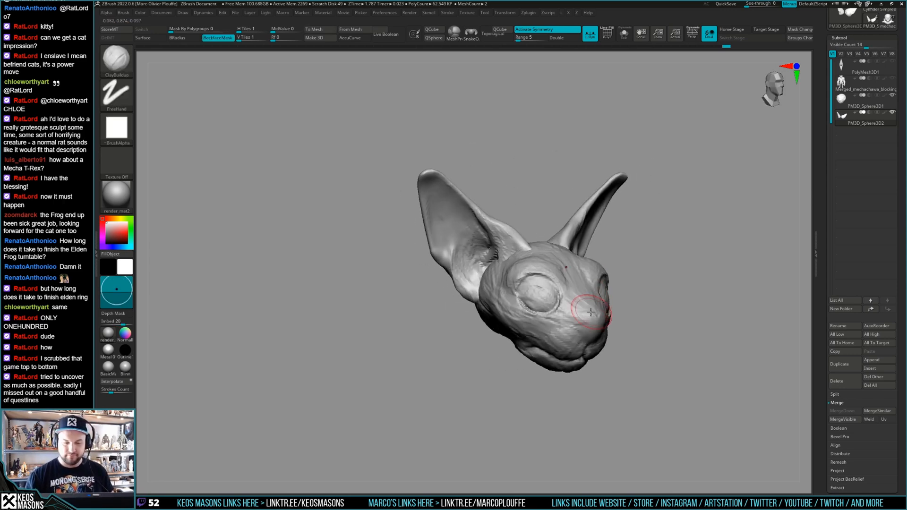
right_drag(496, 312, 481, 265)
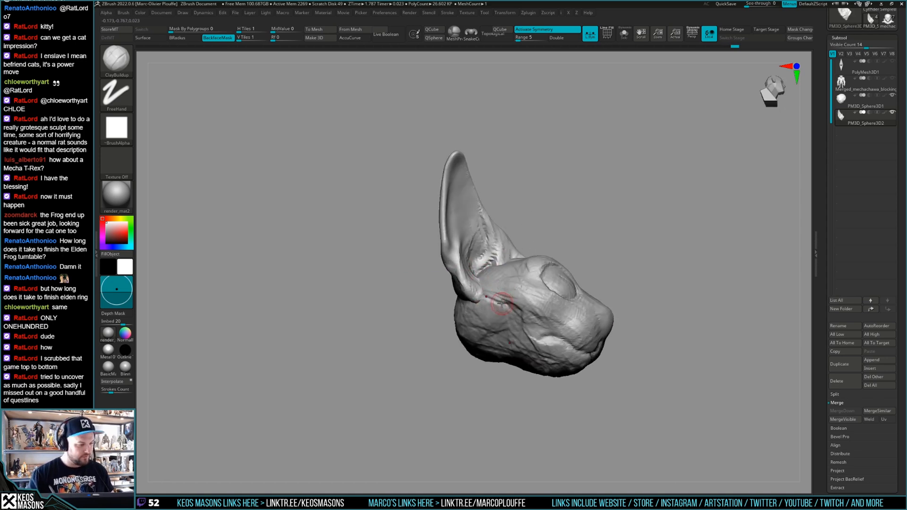
right_drag(506, 303, 505, 312)
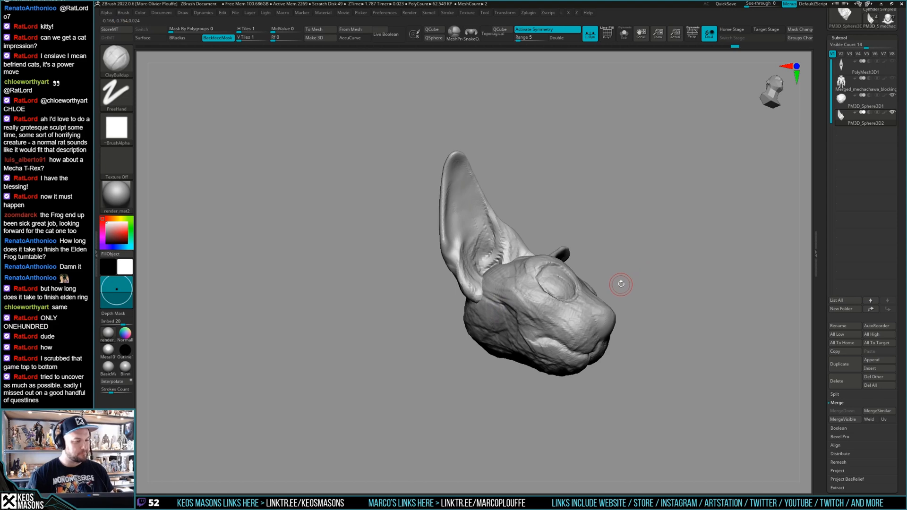
right_drag(621, 288, 625, 269)
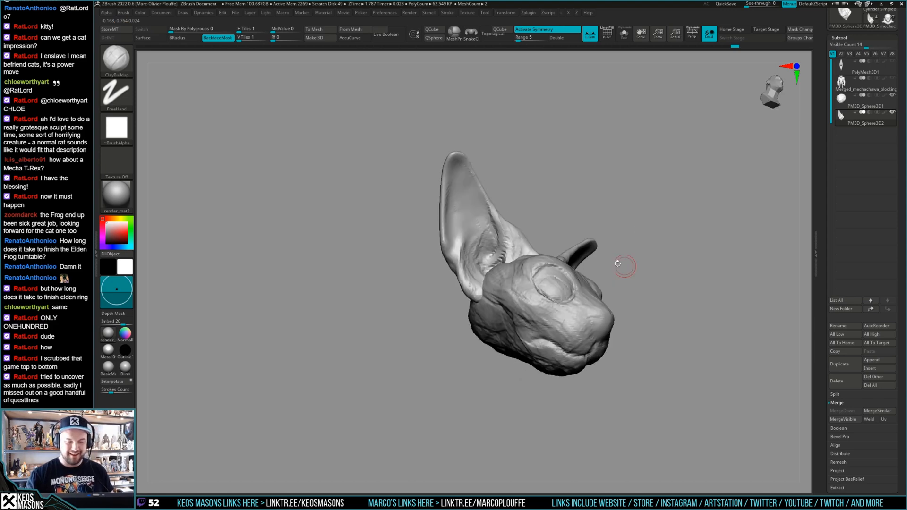
drag(481, 288, 479, 293)
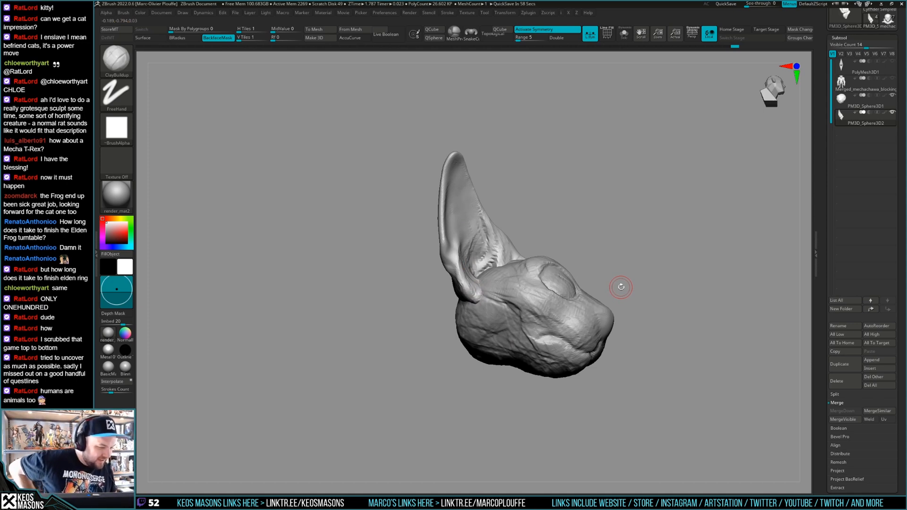
Add clay strokes inside the ears between the ear canal hollow and the outer rim
mouse_move(662, 269)
right_down()
mouse_move(642, 298)
mouse_move(642, 289)
mouse_move(603, 310)
right_up()
right_drag(576, 274, 565, 302)
right_drag(575, 254, 561, 262)
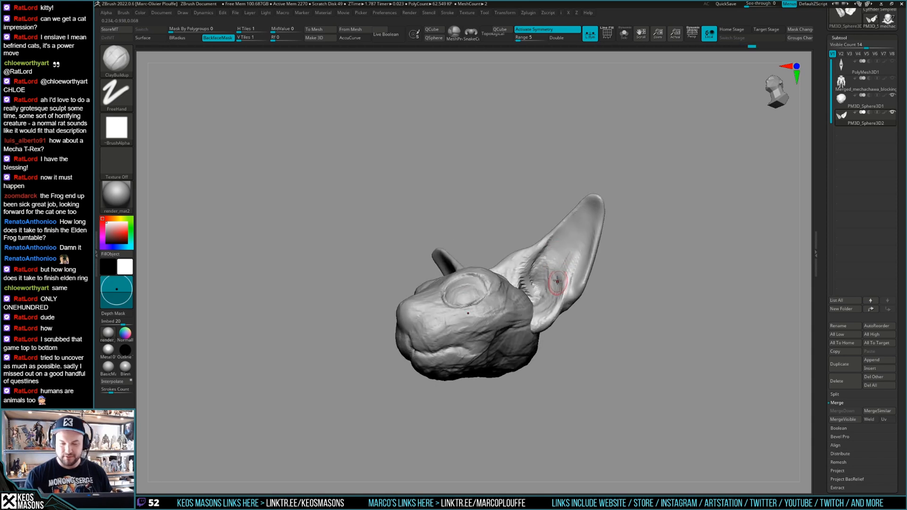
right_drag(555, 303, 614, 254)
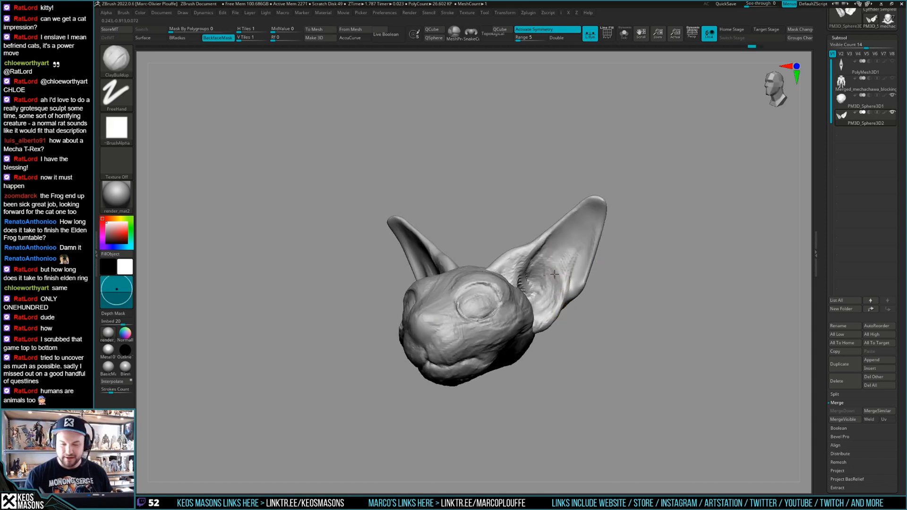
key(ctrl)
mouse_move(567, 284)
right_down()
mouse_move(557, 273)
mouse_move(566, 235)
mouse_move(559, 276)
mouse_move(530, 266)
mouse_move(524, 288)
mouse_move(538, 282)
mouse_move(544, 292)
mouse_move(558, 282)
mouse_move(552, 268)
mouse_move(698, 269)
mouse_move(607, 283)
mouse_move(616, 291)
mouse_move(597, 364)
mouse_move(622, 324)
mouse_move(608, 284)
mouse_move(621, 329)
right_up()
Make the head the active subtool, check its polyframe and switch to the Move brush
alt+click(524, 289)
key(shift+f)
key(shift+f)
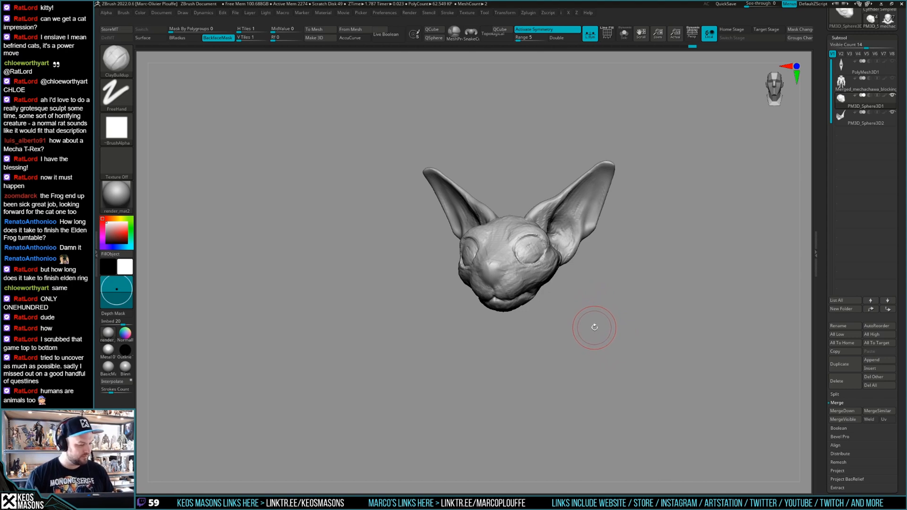
mouse_move(597, 324)
mouse_down()
mouse_move(567, 302)
mouse_move(528, 319)
mouse_move(591, 304)
mouse_move(599, 282)
mouse_move(610, 301)
mouse_up()
key(space)
click(601, 263)
drag(655, 270, 637, 283)
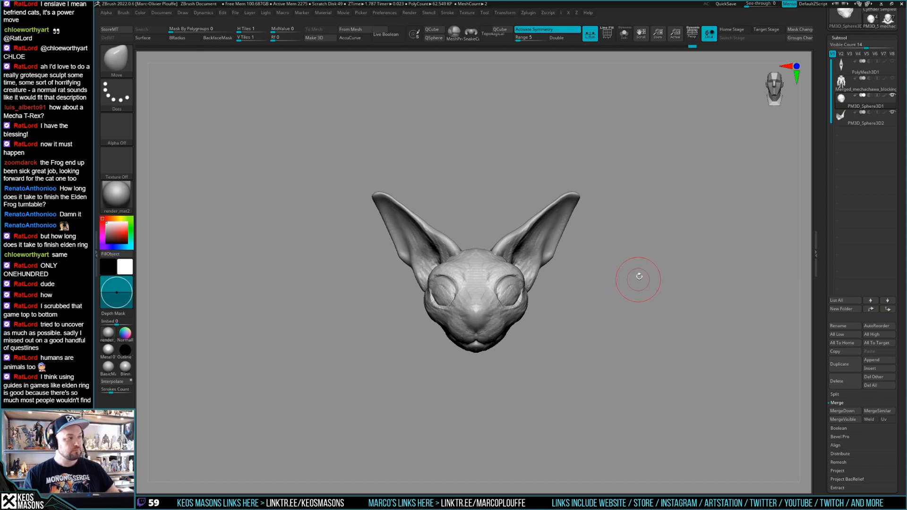
drag(599, 300, 627, 267)
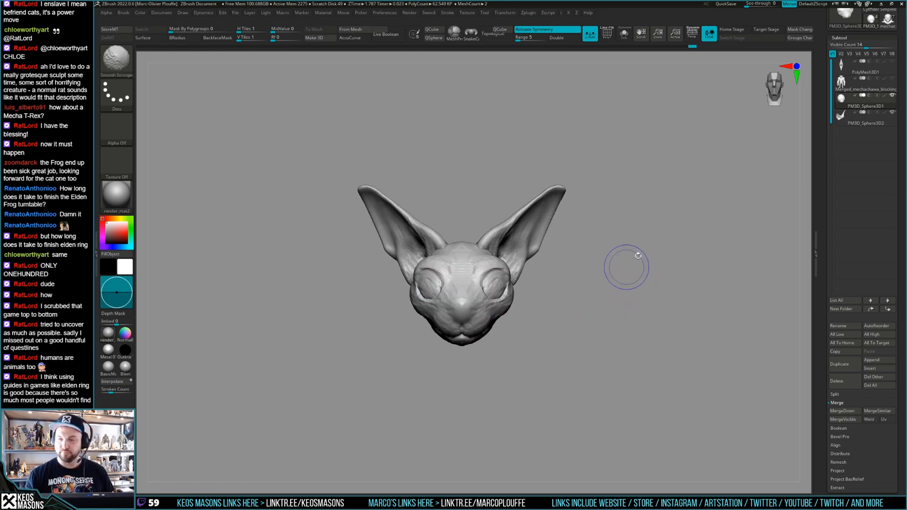
Merge the ears subtool down into the head subtool PM3D_Sphere3D1
click(847, 103)
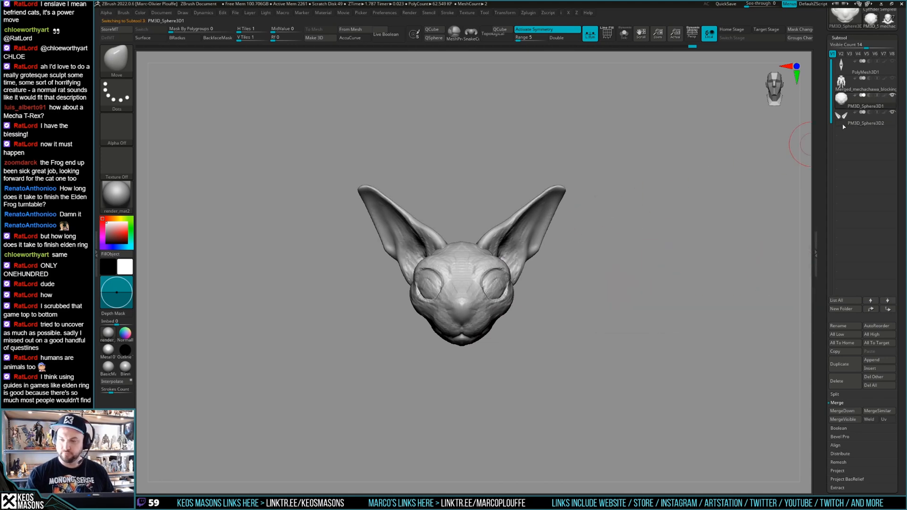
click(845, 124)
click(848, 104)
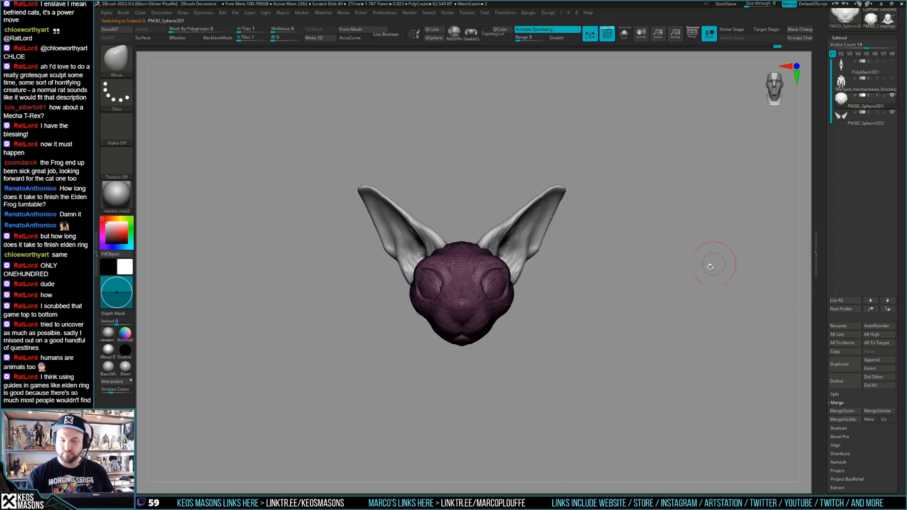
click(842, 411)
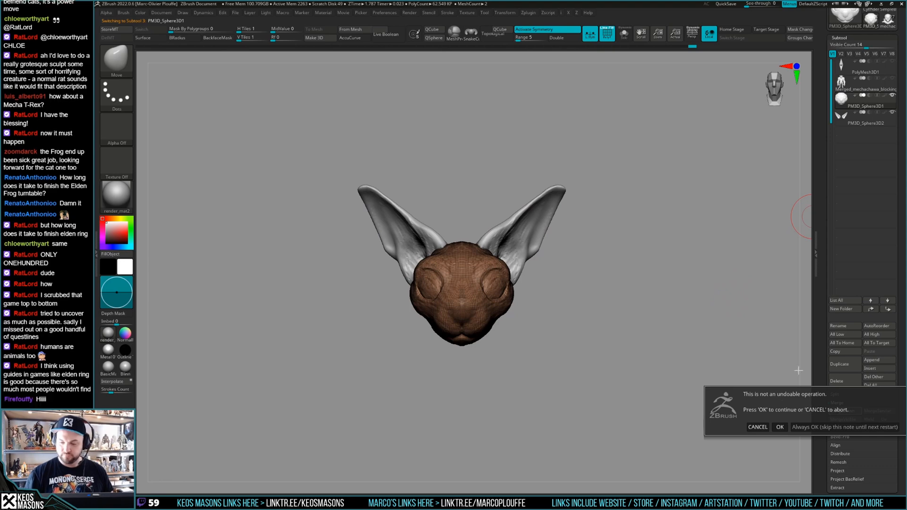
click(781, 427)
Inspect the merged head and ears from an angle and bring the Subtool list back into view
drag(642, 314, 648, 283)
scroll(835, 267, down, 10)
scroll(835, 267, up, 2)
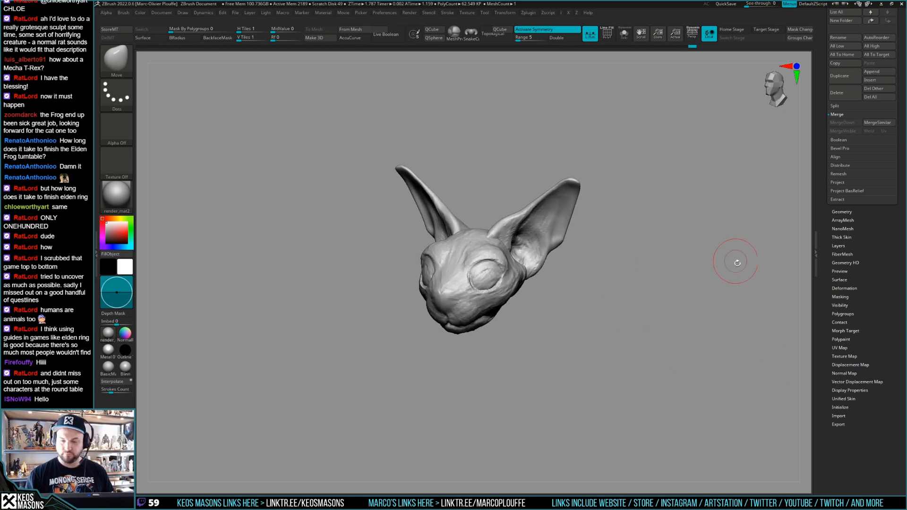
scroll(827, 251, up, 10)
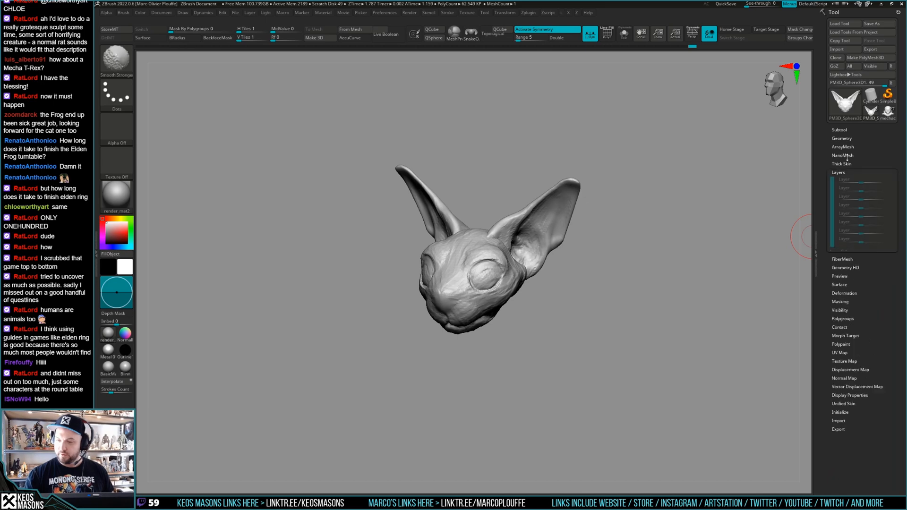
click(846, 130)
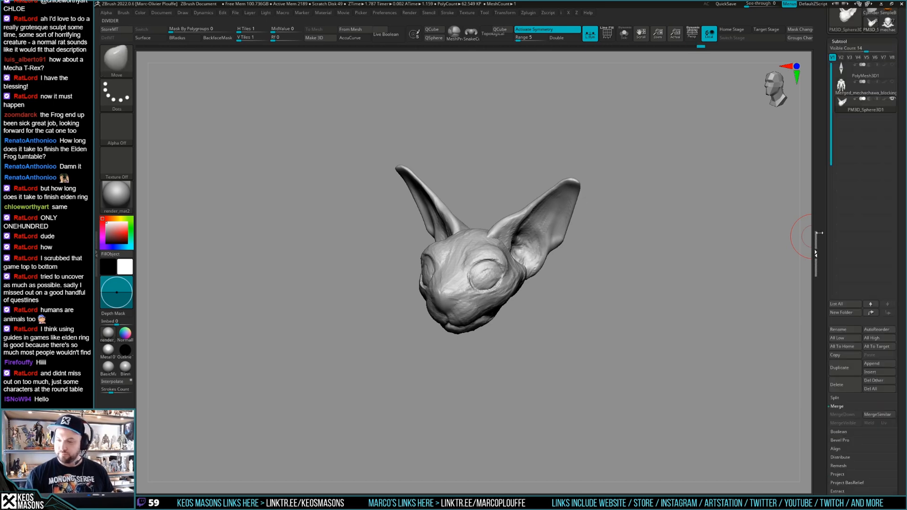
Add ClayBuildup strokes around the eye sockets of the cat head and undo the last one
drag(619, 286, 614, 307)
key(space)
drag(563, 169, 549, 256)
key(space)
click(536, 261)
drag(529, 274, 543, 268)
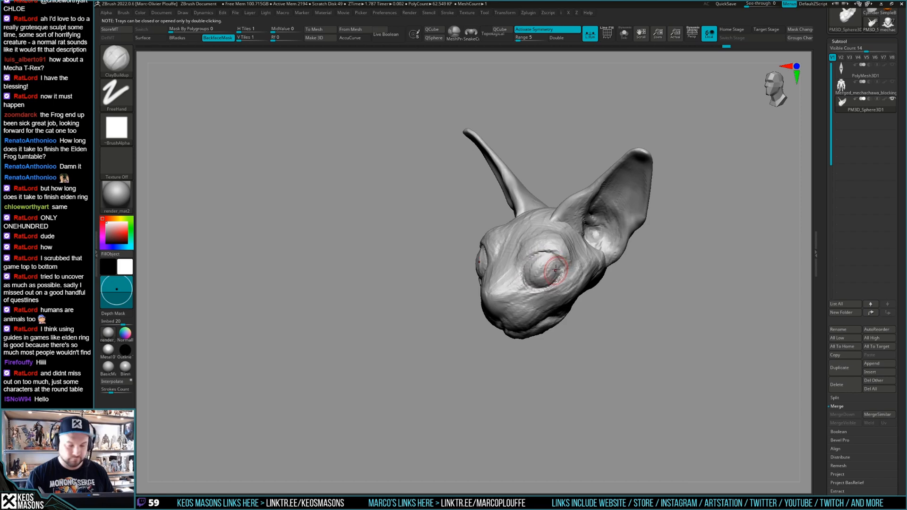
right_drag(551, 285, 578, 266)
key(ctrl+z)
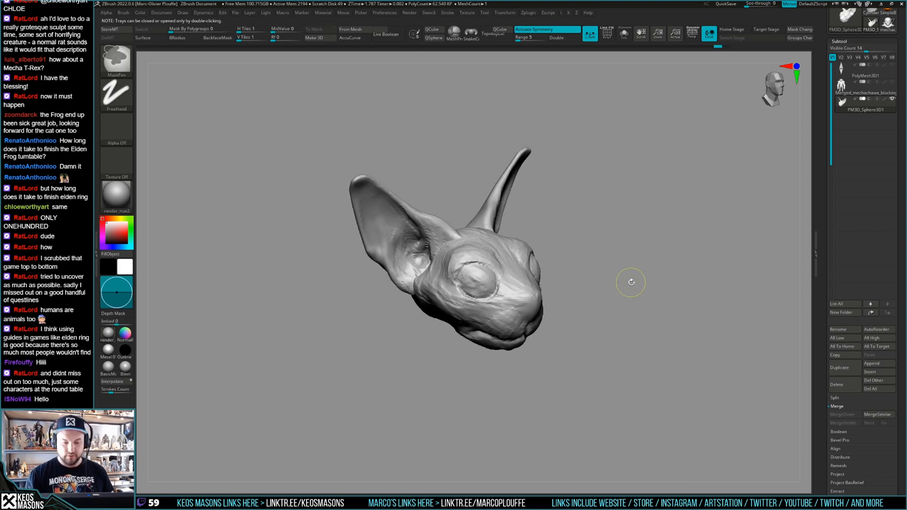
right_drag(634, 283, 616, 284)
key(ctrl)
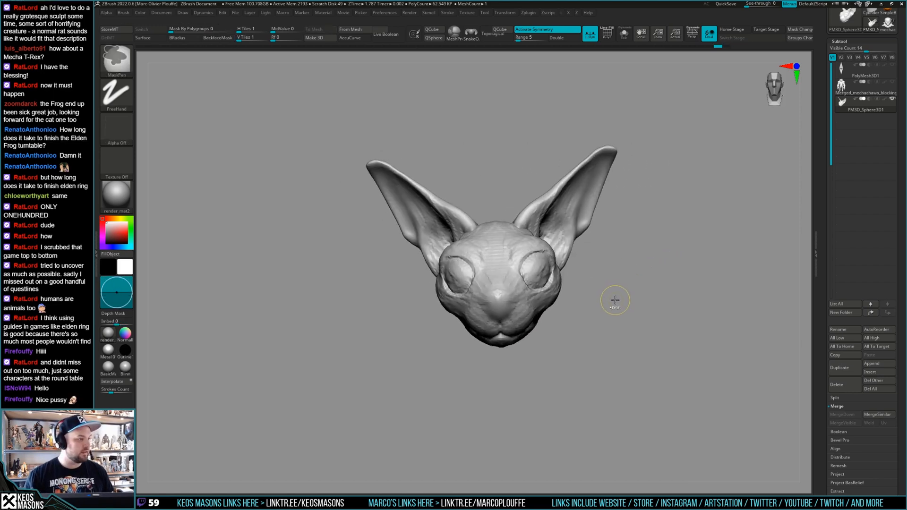
Build up the brow area above the eyes with ClayBuildup strokes
right_drag(613, 298, 610, 265)
mouse_move(520, 288)
right_down()
mouse_move(594, 244)
mouse_move(570, 197)
mouse_move(586, 187)
mouse_move(634, 270)
mouse_move(622, 269)
mouse_move(640, 282)
mouse_move(629, 289)
mouse_move(621, 283)
right_up()
mouse_move(586, 246)
right_down()
mouse_move(594, 247)
mouse_move(563, 232)
mouse_move(554, 242)
right_up()
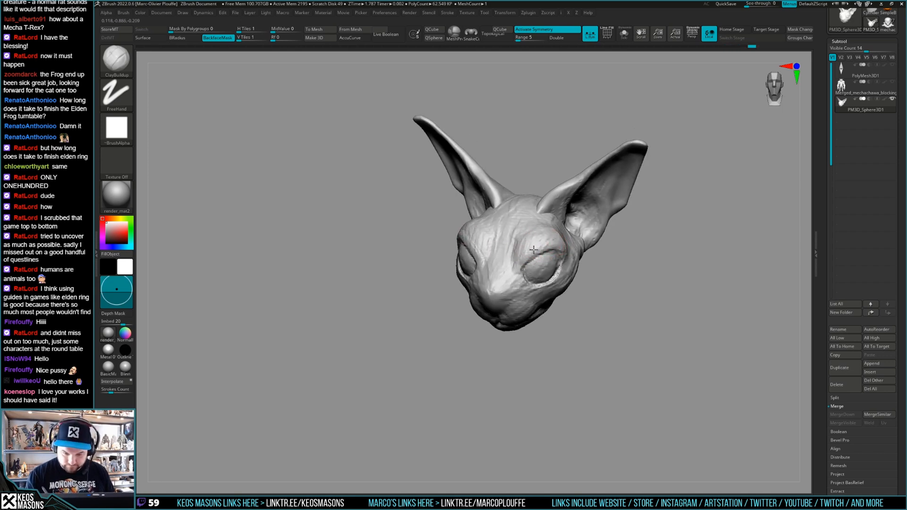
mouse_move(552, 233)
right_down()
mouse_move(563, 232)
mouse_move(452, 222)
mouse_move(487, 179)
mouse_move(549, 261)
right_up()
Switch to the Move brush with AccuCurve and reshape the eye area from the side
key(b)
key(m)
key(v)
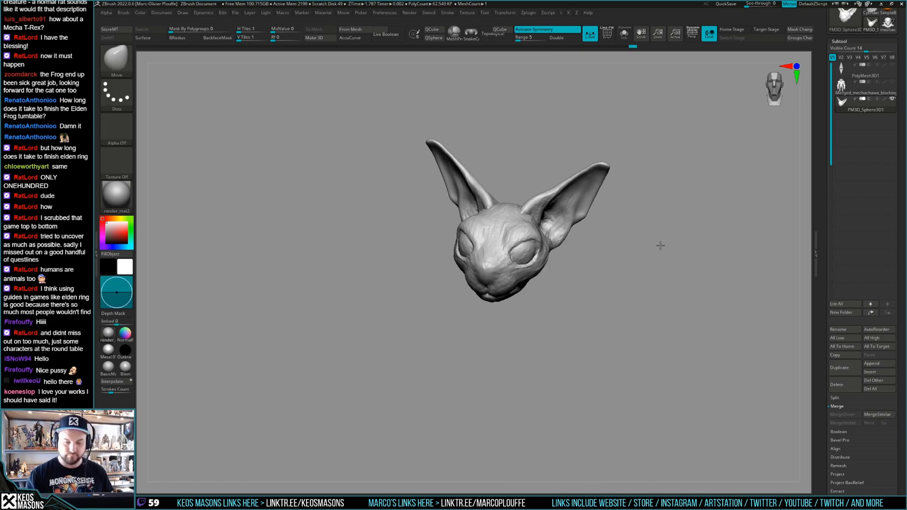
right_drag(669, 239, 579, 258)
key(space)
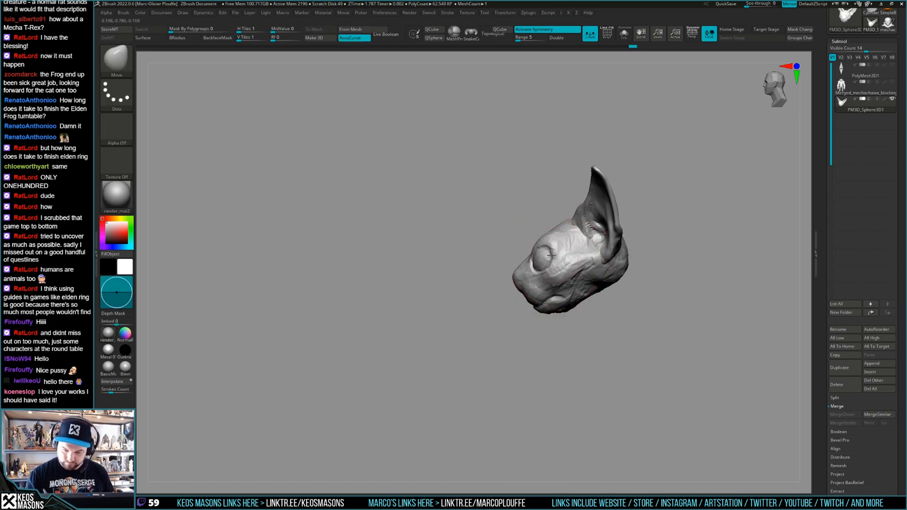
key(space)
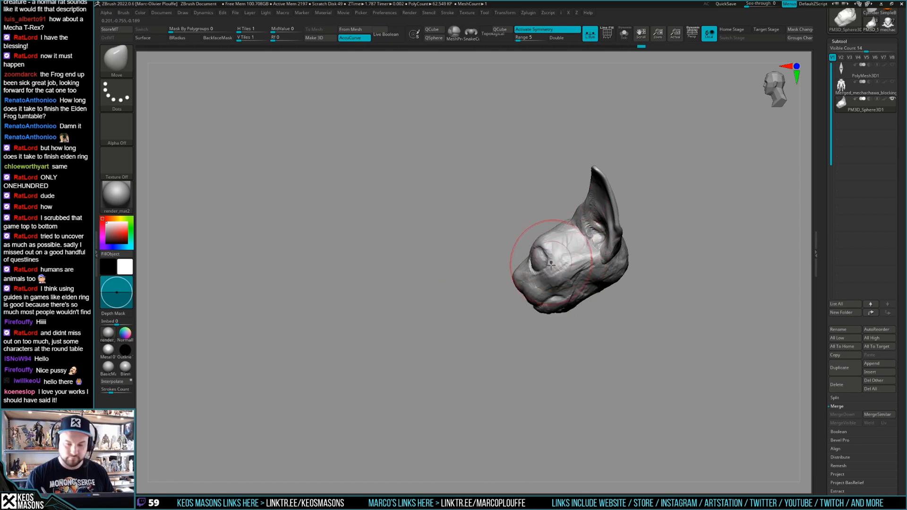
Reshape the lower jaw, chin and back of the head in profile with the Move brush
right_drag(589, 259, 610, 261)
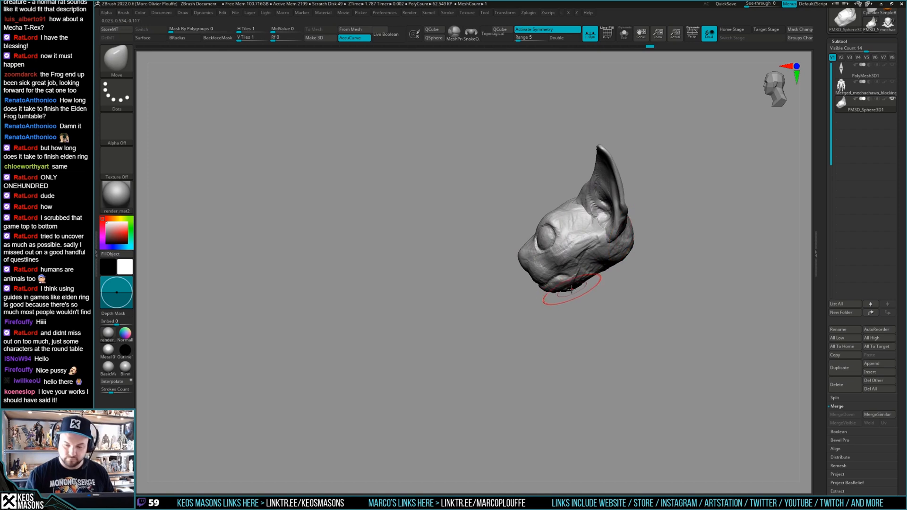
right_drag(570, 291, 645, 232)
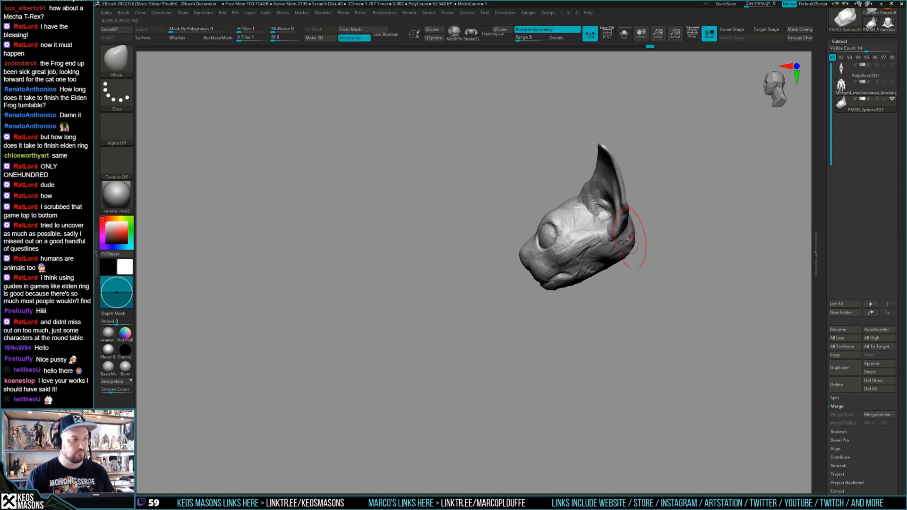
key(space)
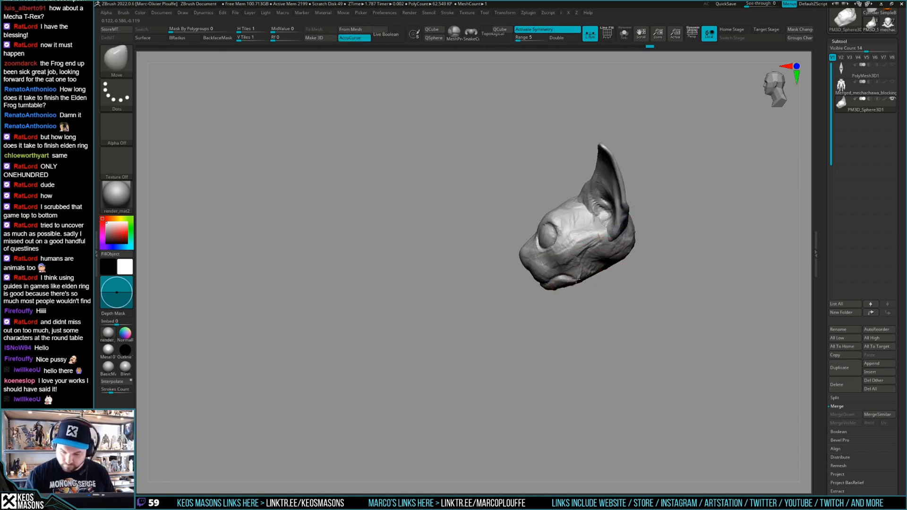
mouse_move(568, 287)
right_down()
mouse_move(634, 256)
mouse_move(571, 266)
mouse_move(652, 243)
mouse_move(644, 259)
mouse_move(604, 277)
mouse_move(557, 276)
right_up()
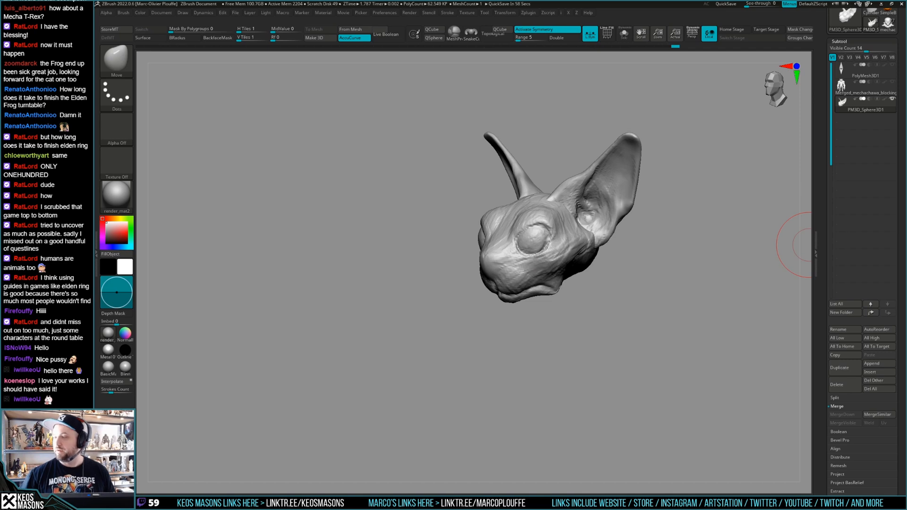
Examine the reshaped jaw and head proportions from the front and both three-quarter sides
mouse_move(809, 244)
mouse_down()
mouse_move(638, 300)
mouse_move(653, 287)
mouse_move(557, 304)
mouse_up()
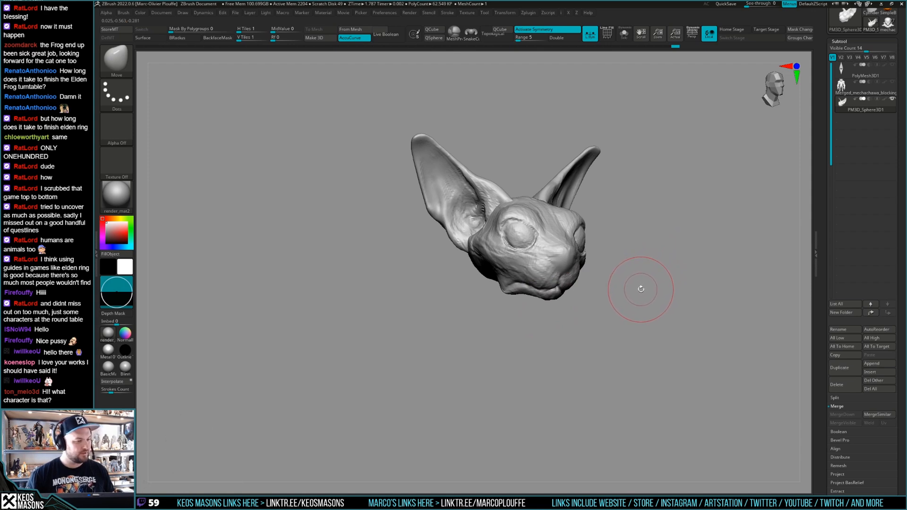
mouse_move(640, 286)
mouse_down()
mouse_move(652, 273)
mouse_move(640, 290)
mouse_move(640, 269)
mouse_up()
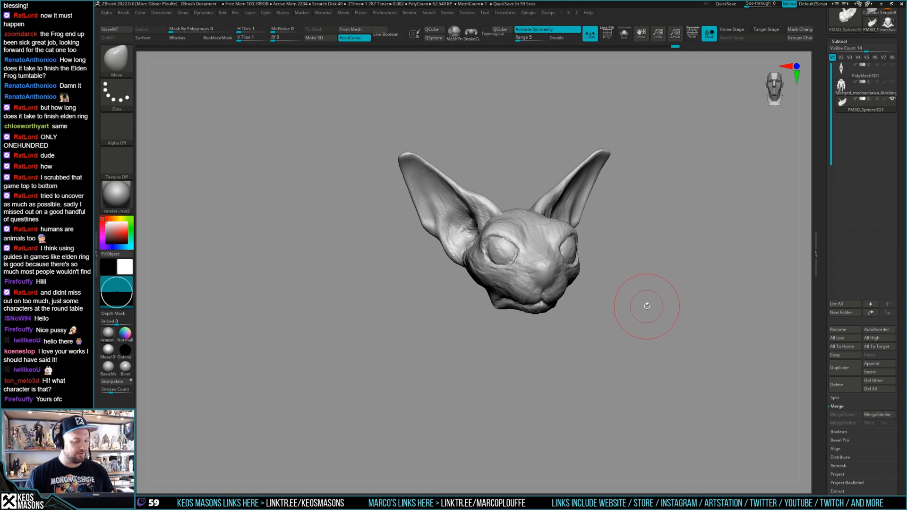
drag(645, 304, 569, 295)
right_click(542, 337)
mouse_move(574, 327)
mouse_down()
mouse_move(542, 337)
mouse_move(580, 326)
mouse_up()
drag(567, 293, 573, 289)
mouse_move(562, 326)
mouse_down()
mouse_move(592, 283)
mouse_move(664, 284)
mouse_move(652, 274)
mouse_move(552, 298)
mouse_move(566, 279)
mouse_move(584, 290)
mouse_move(626, 268)
mouse_up()
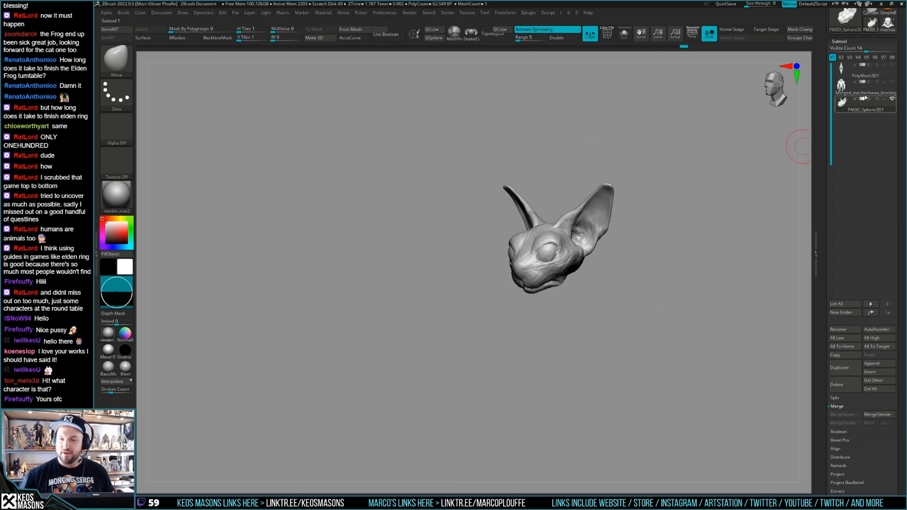
Show the Merged_mechachawa_blocking body and frame it together with the cat head in front view
click(863, 100)
key(f)
drag(574, 194, 426, 138)
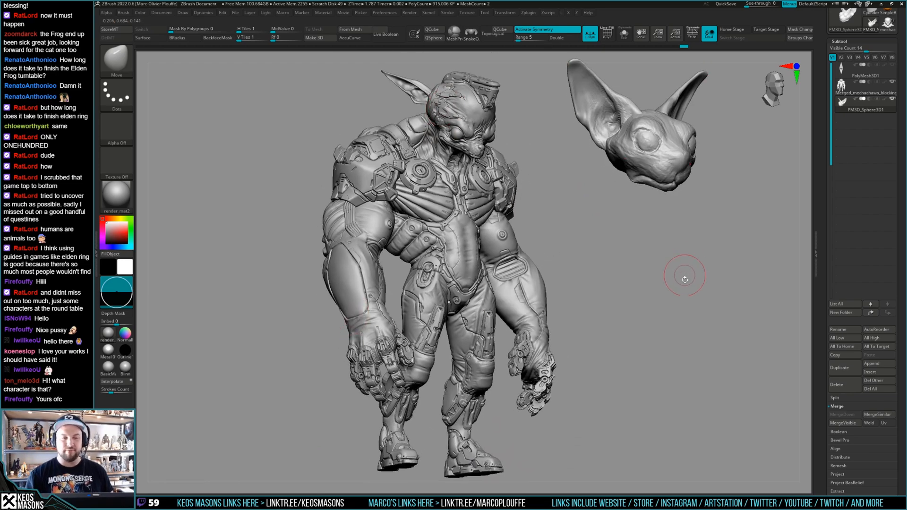
shift+drag(678, 297, 666, 304)
alt+drag(679, 246, 629, 294)
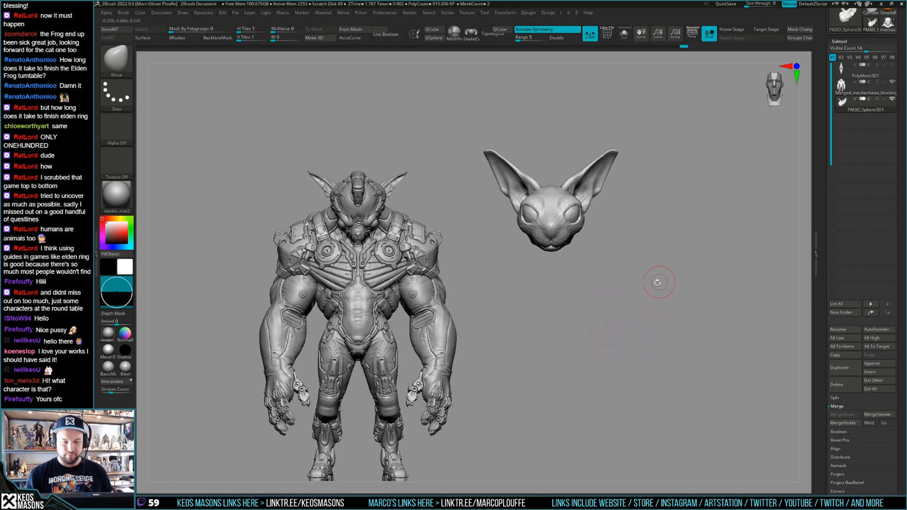
Make the mech body the active subtool and move it sideways closer to the cat head
click(858, 87)
key(w)
drag(439, 333, 574, 336)
ctrl+right_drag(562, 224, 624, 265)
alt+right_drag(624, 264, 621, 287)
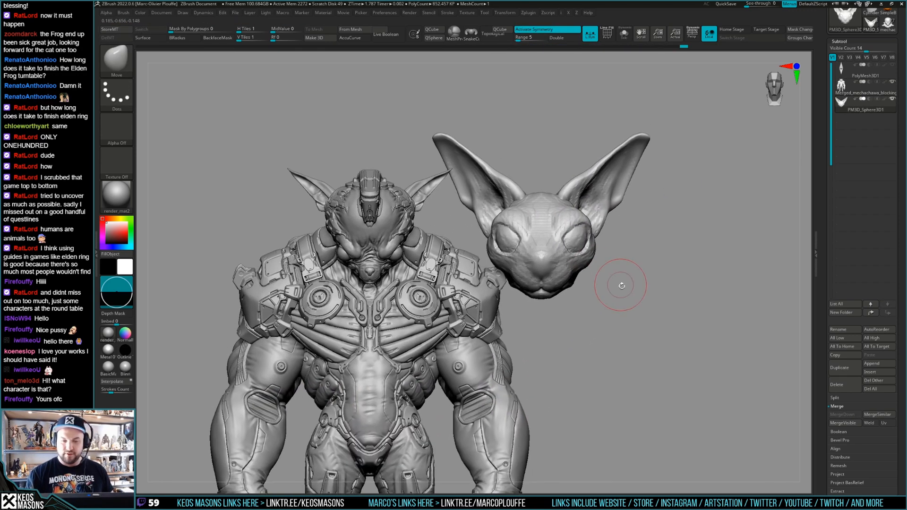
Bake the existing layer and recentre the transform gizmo on the cat head
drag(833, 478, 834, 232)
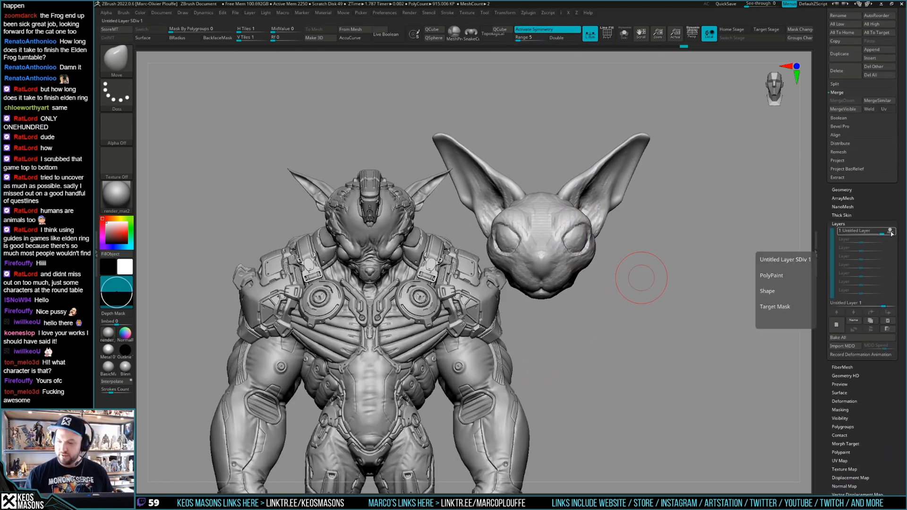
click(874, 338)
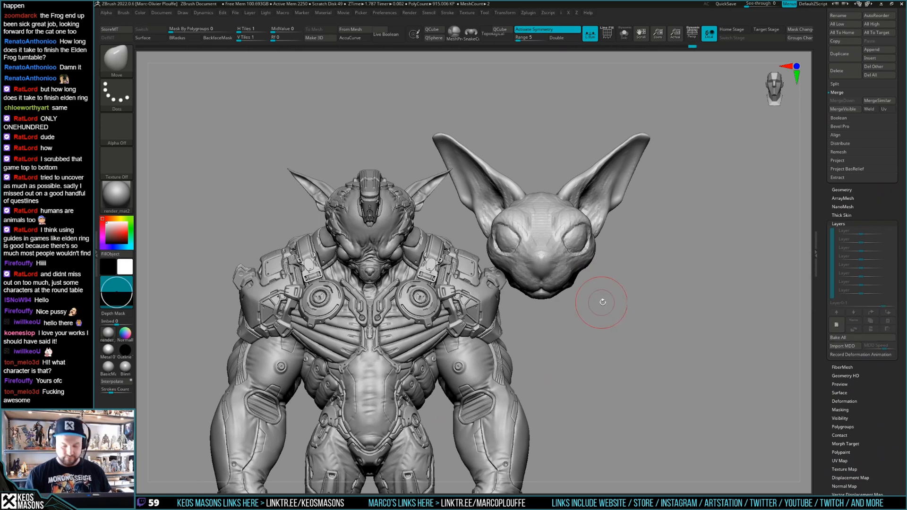
key(w)
click(542, 157)
click(530, 157)
click(518, 157)
Scale down, tilt and position the cat head to match the mech body's head in profile
drag(542, 379, 542, 178)
drag(546, 221, 538, 237)
mouse_move(701, 288)
mouse_down()
mouse_move(699, 273)
mouse_move(713, 267)
mouse_move(698, 270)
mouse_up()
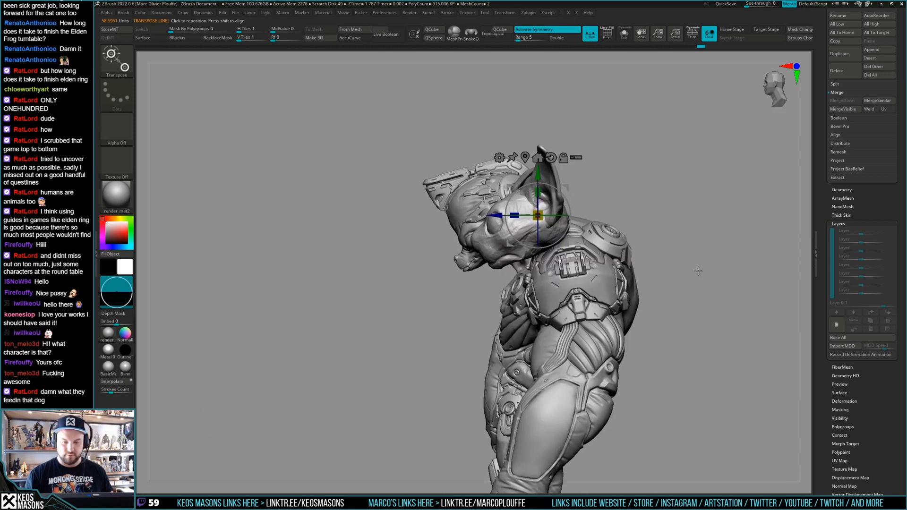
drag(571, 211, 539, 195)
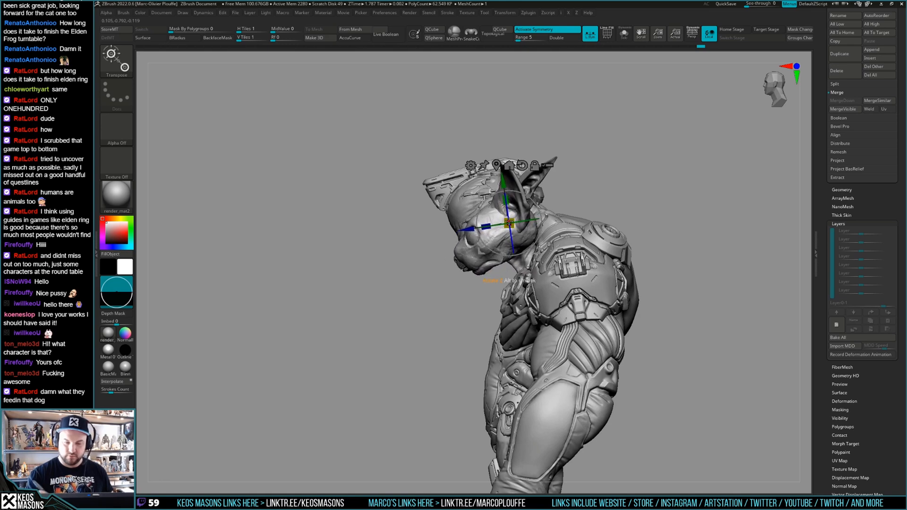
drag(539, 194, 539, 189)
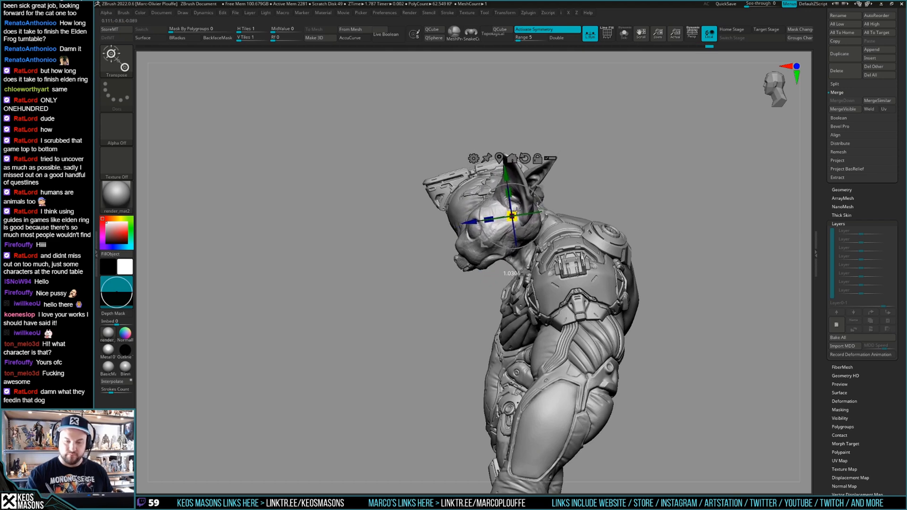
key(q)
mouse_move(603, 208)
shift+mouse_down()
mouse_move(658, 280)
mouse_move(662, 312)
mouse_move(658, 299)
shift+mouse_up()
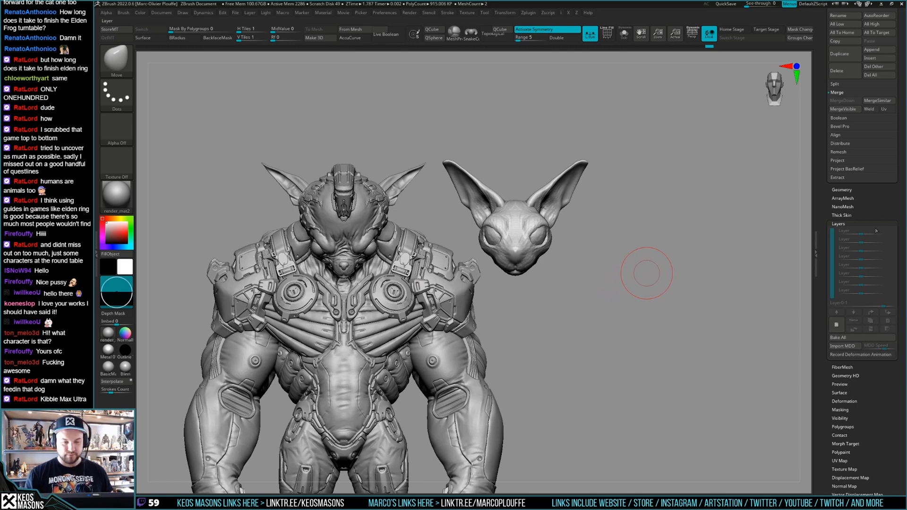
Compare the cat head with the body from below and create a new layer
mouse_move(640, 271)
mouse_down()
mouse_move(640, 249)
mouse_move(643, 257)
mouse_up()
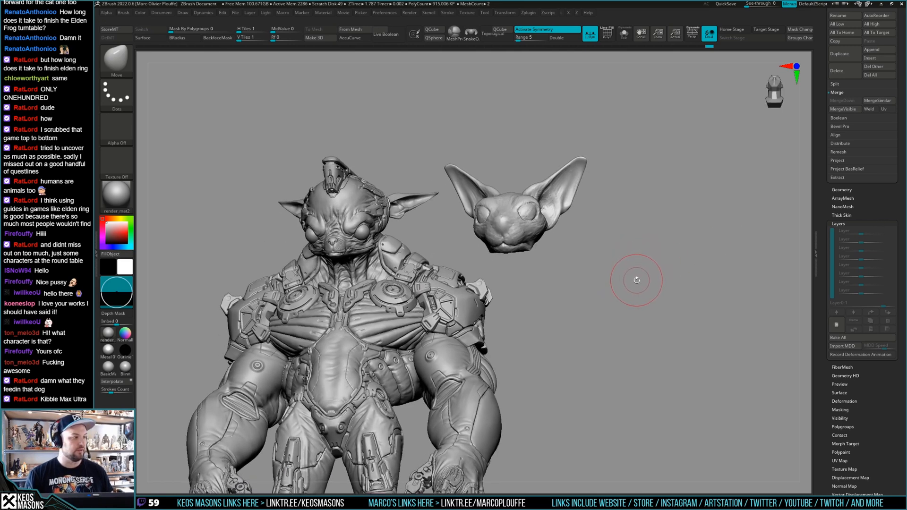
drag(632, 282, 637, 295)
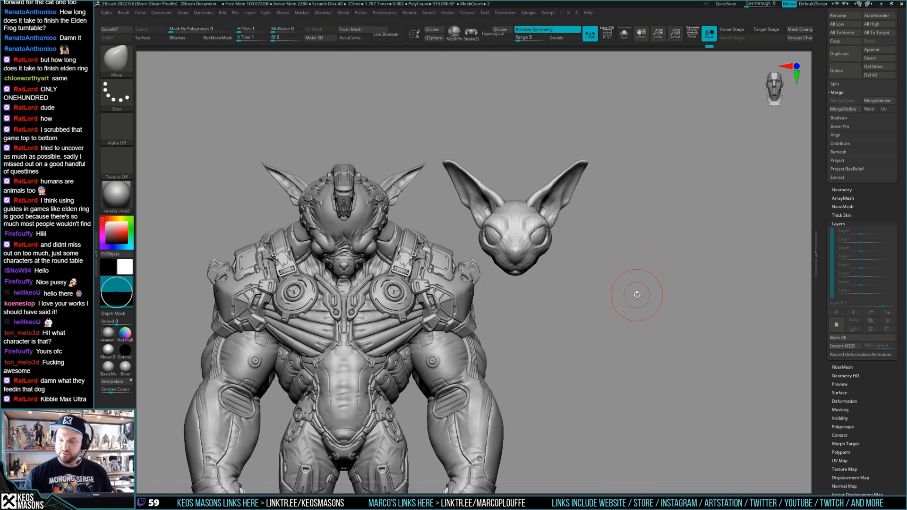
click(839, 325)
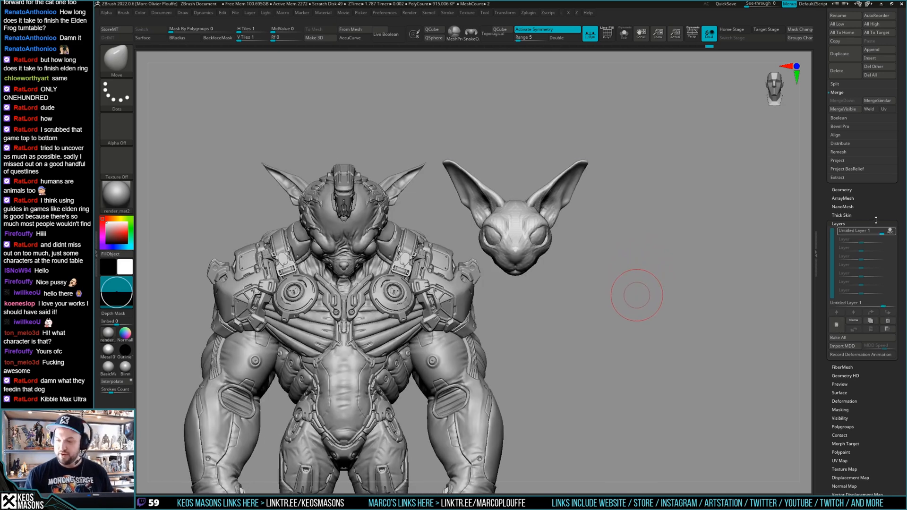
Isolate the cat head, pull the ears slightly outward with the Move brush and show the body again
key(shift+s)
mouse_move(644, 263)
alt+mouse_down()
mouse_move(620, 309)
mouse_move(620, 295)
alt+mouse_up()
key(space)
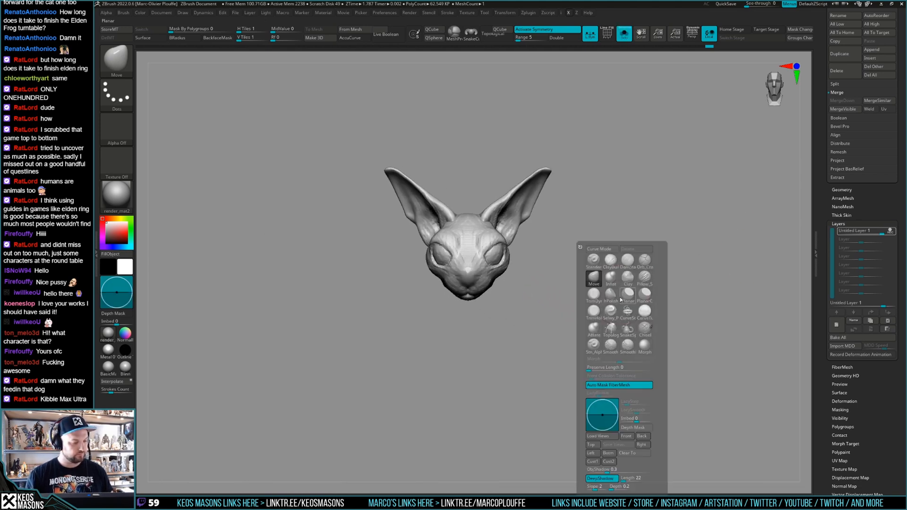
key(space)
drag(528, 190, 536, 189)
mouse_move(589, 280)
mouse_down()
mouse_move(585, 272)
mouse_move(633, 253)
mouse_move(629, 266)
mouse_move(622, 255)
mouse_move(639, 262)
mouse_move(634, 304)
mouse_move(632, 251)
mouse_move(616, 283)
mouse_move(617, 255)
mouse_move(747, 249)
mouse_move(797, 265)
mouse_up()
key(ctrl+alt+s)
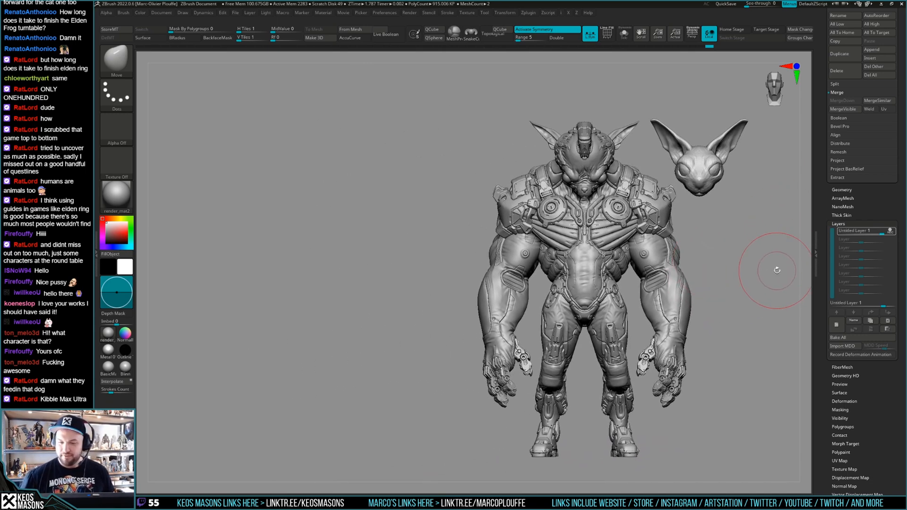
Compare the sculpt with the full-body mech creature reference image and put the reference away
mouse_move(116, 197)
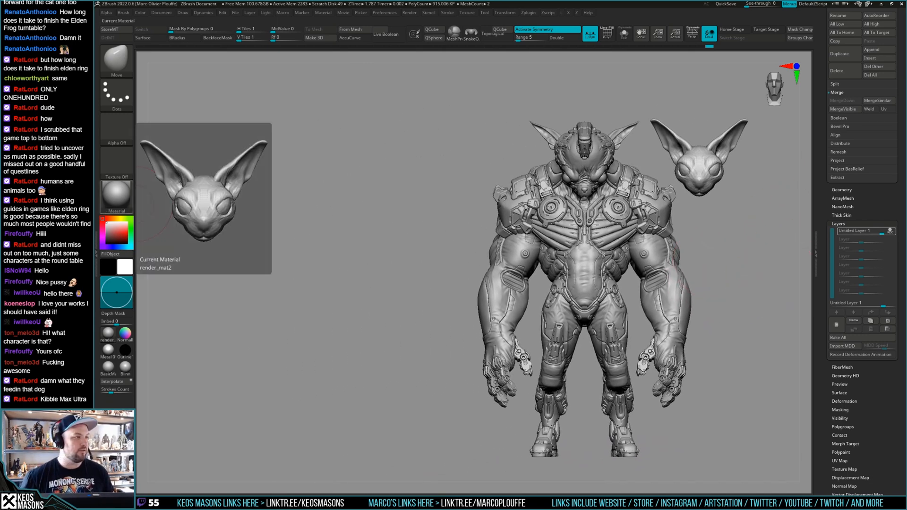
right_drag(2, 217, 363, 230)
middle_drag(329, 240, 317, 243)
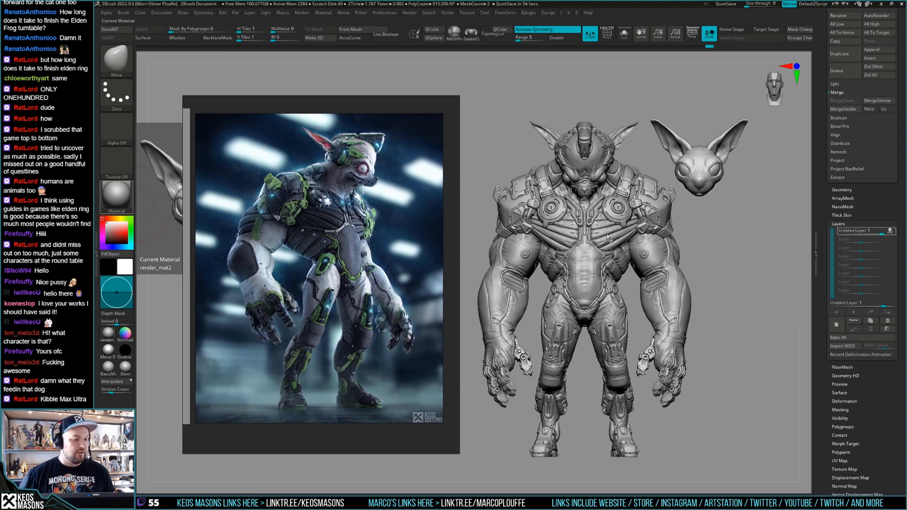
right_drag(367, 210, 1, 225)
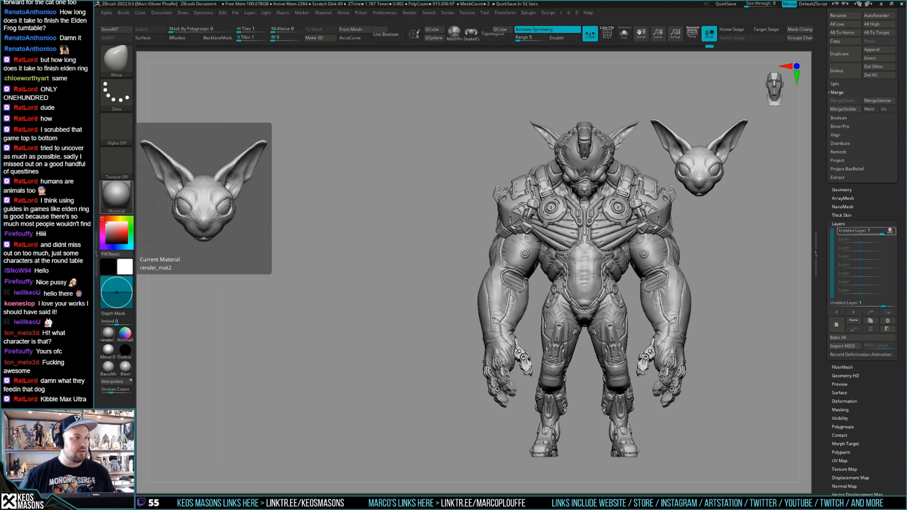
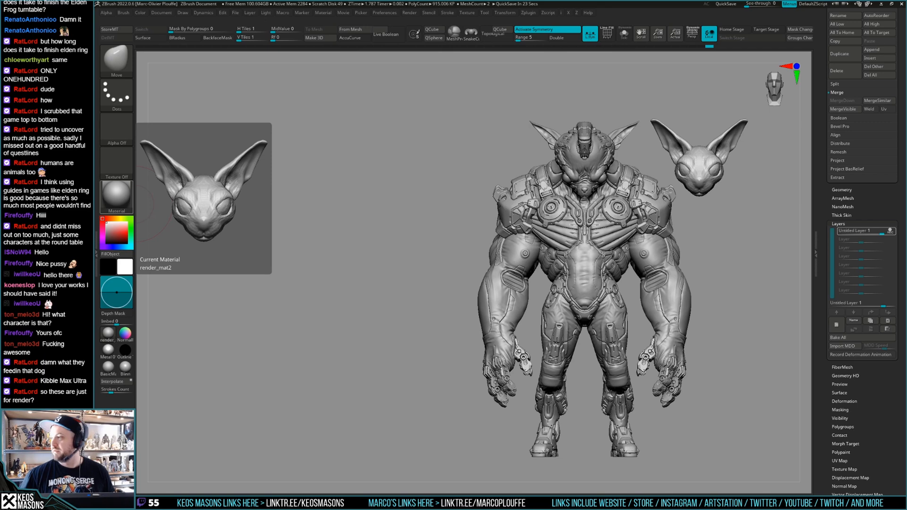
Isolate the cat head again and bring the Subtool list back into view
alt+right_drag(698, 265, 525, 352)
right_drag(647, 262, 612, 297)
key(alt+s)
right_drag(744, 248, 622, 289)
drag(871, 88, 846, 286)
right_drag(584, 277, 605, 279)
Enlarge the Move brush and pull the cat's muzzle and nose forward in profile
right_click(607, 279)
key(b)
mouse_move(563, 219)
right_down()
mouse_move(555, 212)
mouse_move(527, 229)
right_up()
right_click(559, 259)
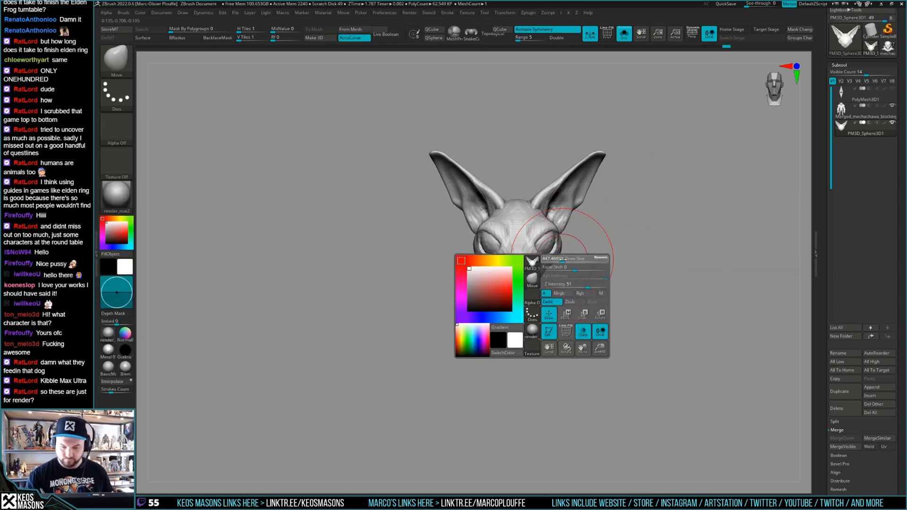
mouse_move(574, 284)
right_down()
mouse_move(559, 241)
mouse_move(565, 256)
right_up()
right_click(565, 256)
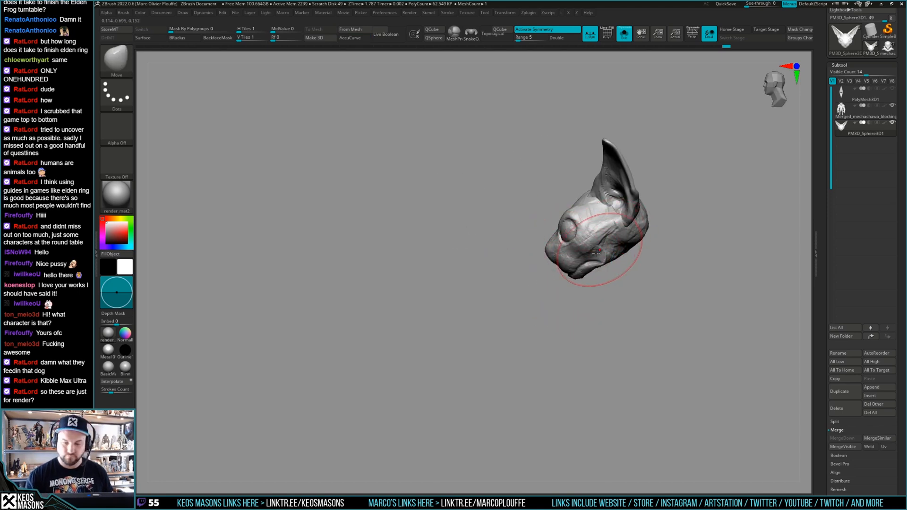
right_click(547, 260)
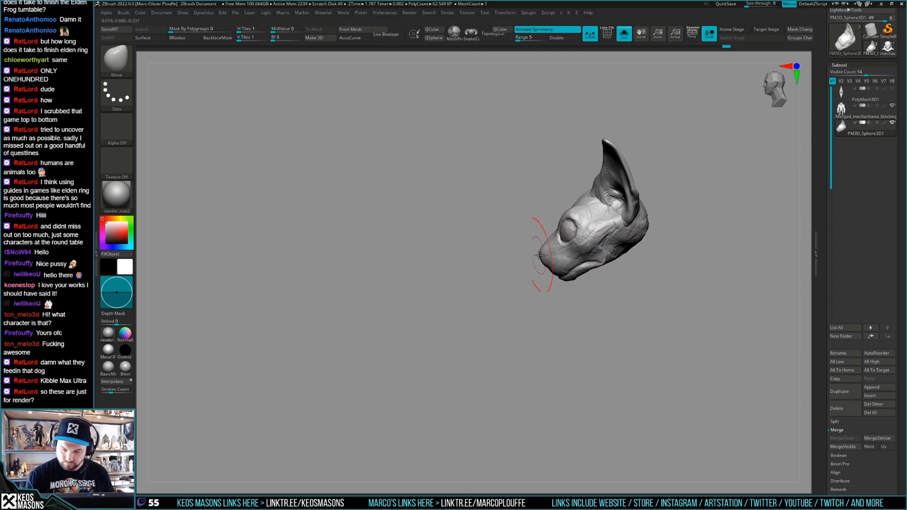
Reshape the cat head's muzzle, brow and ear area with the Move brush from the profile and front views
right_drag(587, 192, 574, 254)
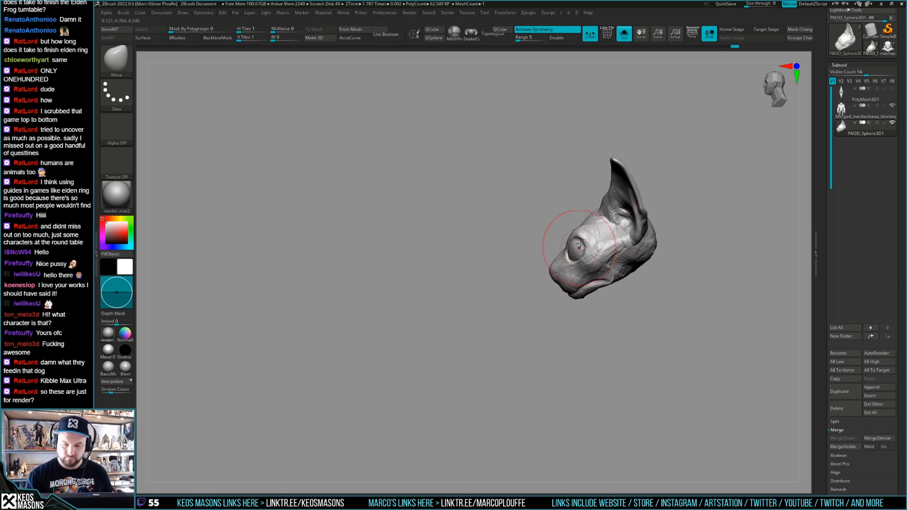
right_click(567, 231)
right_drag(561, 250, 642, 227)
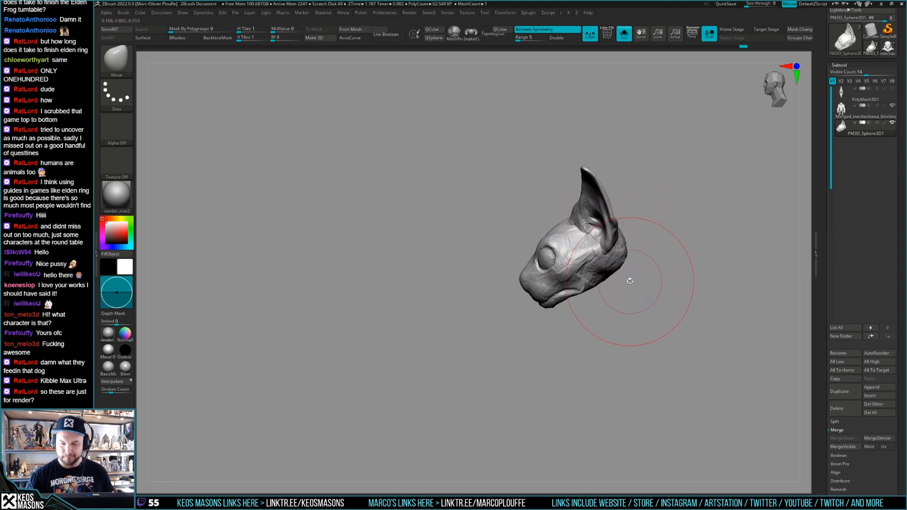
mouse_move(580, 222)
right_down()
mouse_move(565, 214)
mouse_move(616, 231)
mouse_move(639, 259)
mouse_move(652, 222)
mouse_move(628, 194)
mouse_move(605, 223)
right_up()
right_click(617, 200)
drag(606, 223, 609, 223)
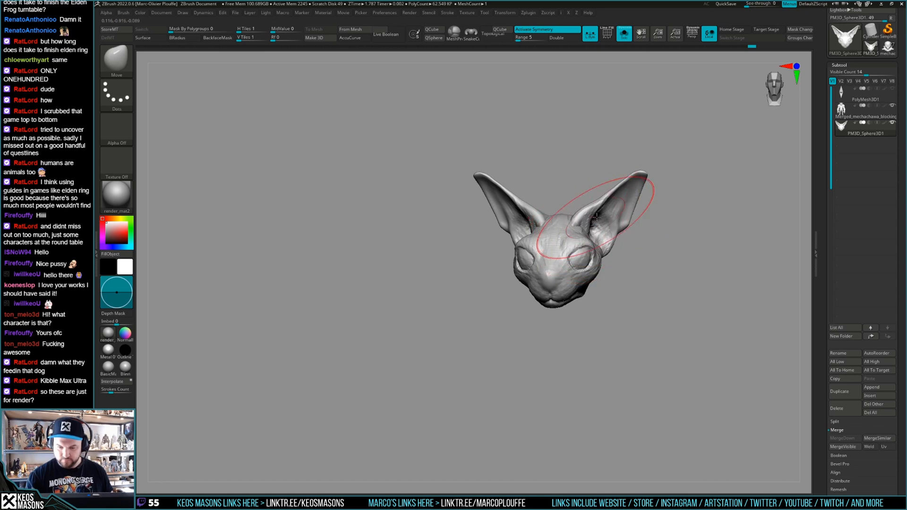
Mask the cat's face and skull, leaving only the two ears unmasked
key(shift+f)
alt+right_drag(639, 219, 623, 237)
key(shift+f)
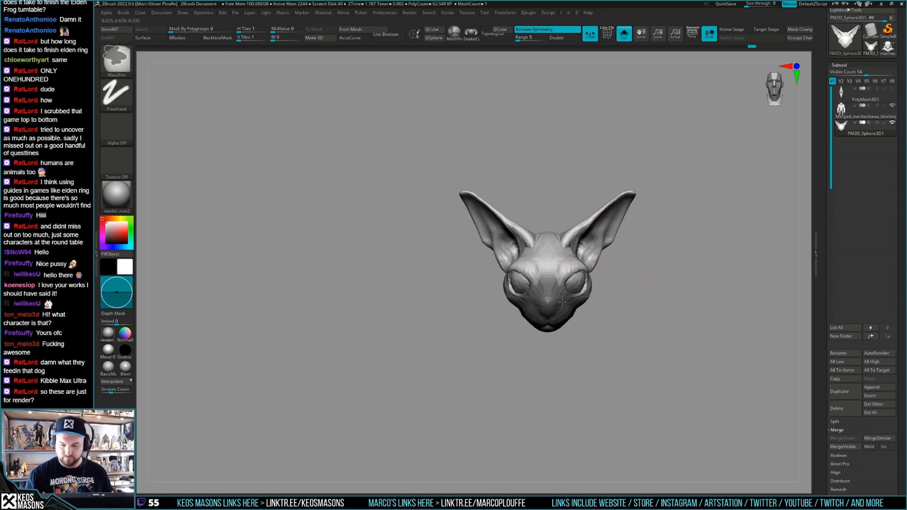
right_drag(573, 291, 587, 303)
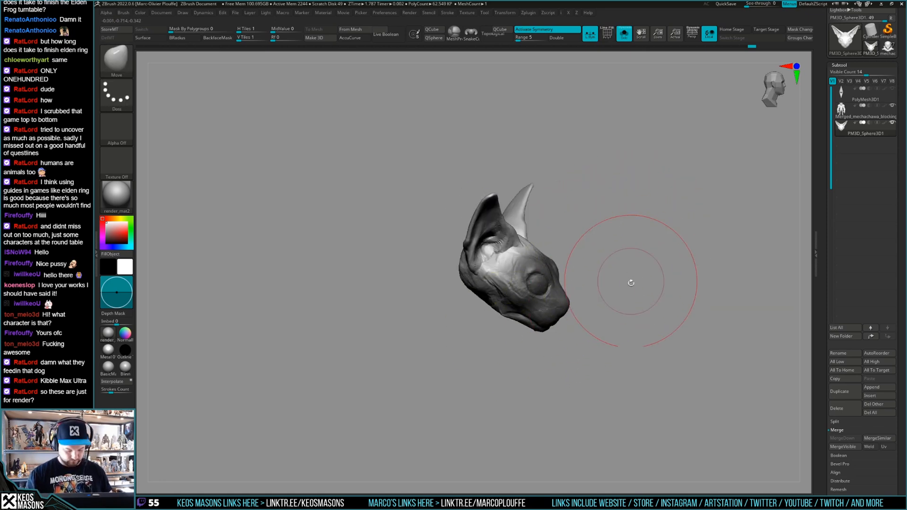
shift+right_drag(645, 284, 652, 263)
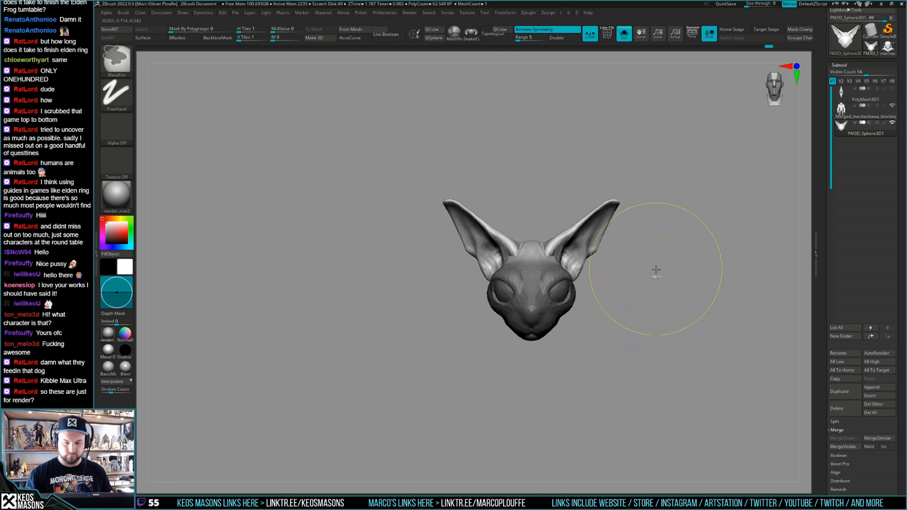
key(bracketright)
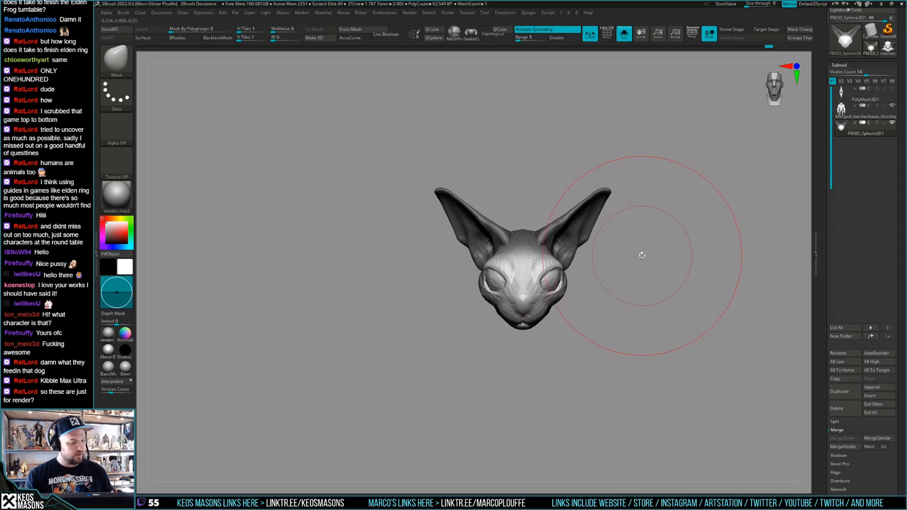
Enlarge the Move brush and adjust the bases of the unmasked ears where they meet the skull
alt+right_drag(640, 254, 634, 247)
mouse_move(612, 212)
right_down()
mouse_move(608, 201)
mouse_move(582, 246)
mouse_move(590, 251)
right_up()
right_click(591, 218)
right_click(564, 242)
drag(569, 246, 565, 247)
right_click(566, 247)
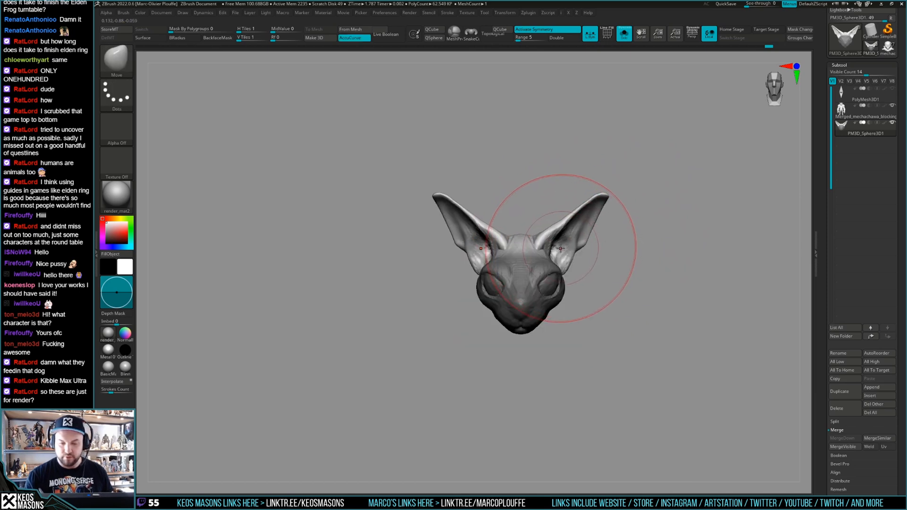
right_drag(561, 249, 558, 247)
drag(558, 247, 553, 251)
mouse_move(553, 251)
right_down()
mouse_move(552, 230)
mouse_move(580, 226)
right_up()
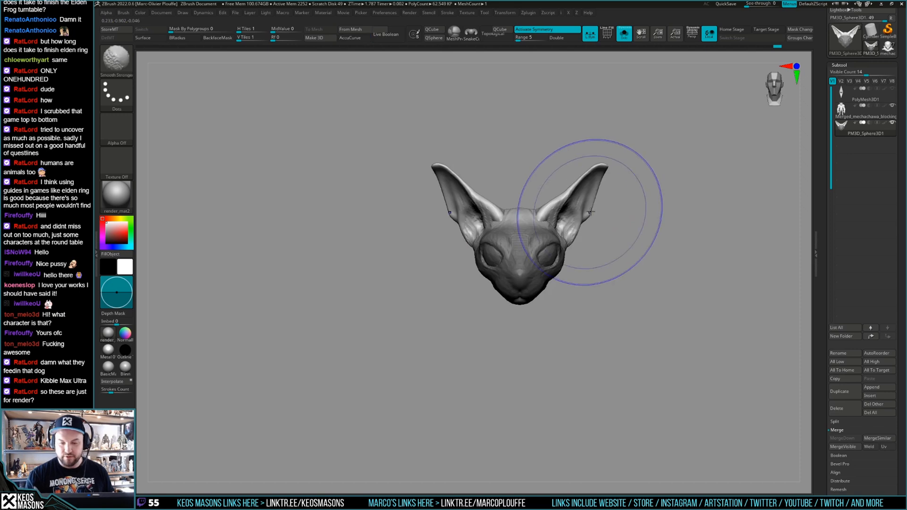
Reshape the ear tips and outer rims with a smaller Move brush, making the ears broader and rounder
right_click(599, 182)
right_drag(600, 183, 604, 178)
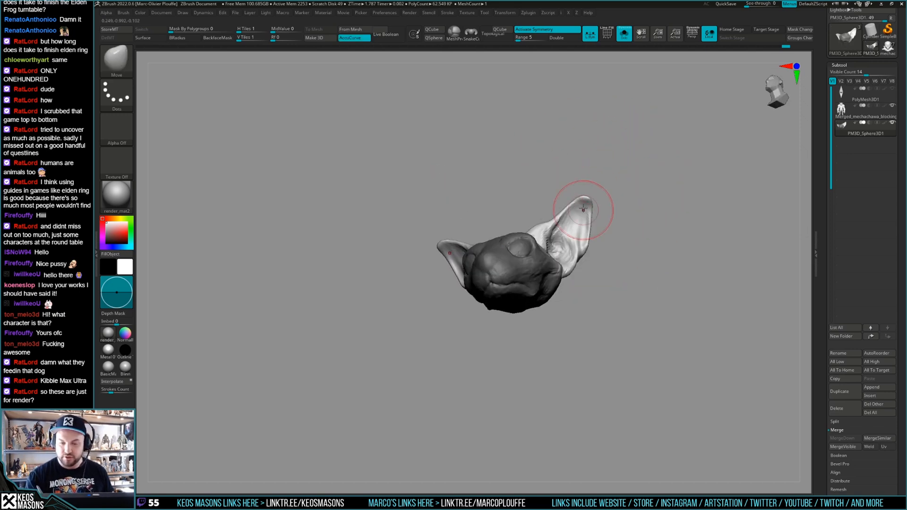
mouse_move(590, 239)
right_down()
mouse_move(593, 189)
mouse_move(602, 187)
mouse_move(582, 202)
mouse_move(647, 260)
mouse_move(681, 264)
mouse_move(600, 270)
mouse_move(629, 261)
mouse_move(614, 275)
mouse_move(648, 241)
right_up()
drag(530, 207, 535, 205)
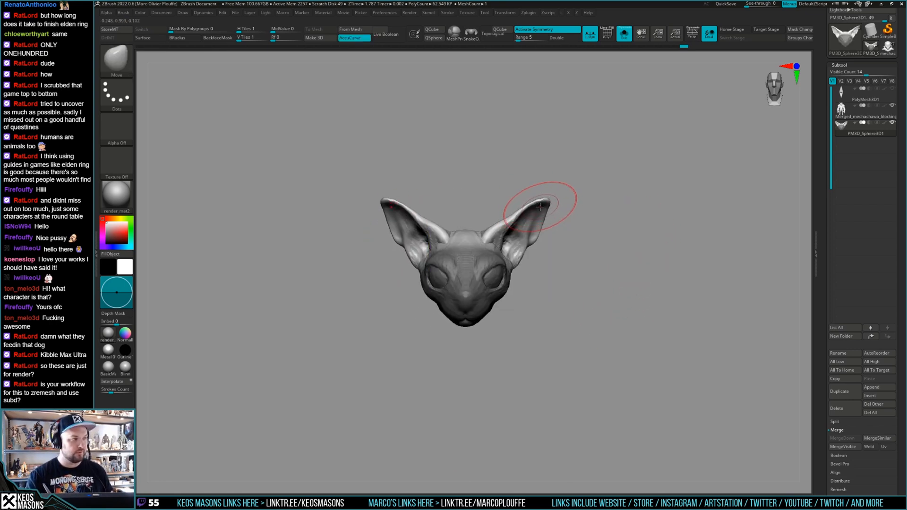
right_drag(499, 213, 395, 184)
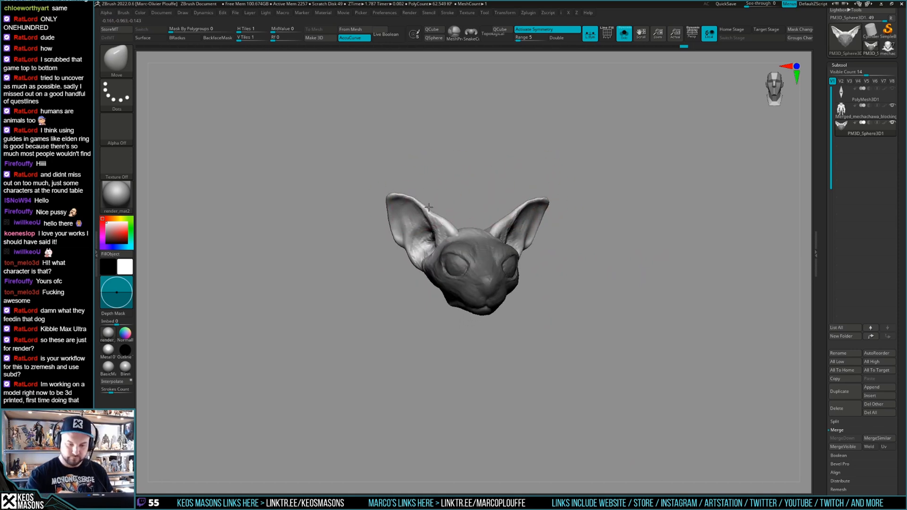
drag(410, 194, 398, 191)
right_drag(395, 217, 400, 193)
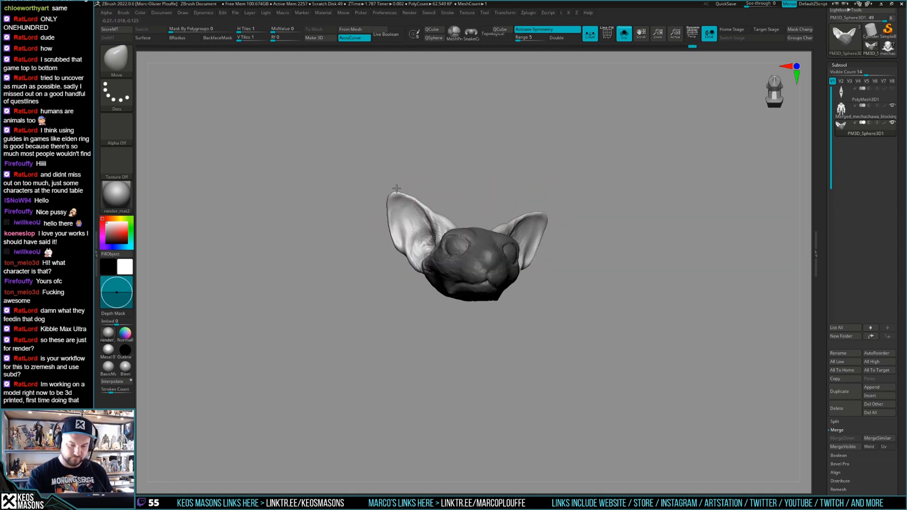
drag(389, 198, 391, 197)
right_drag(391, 197, 405, 267)
Clear the mask from the cat head and show the mech creature body beside it again
mouse_move(618, 288)
right_down()
mouse_move(626, 275)
mouse_move(632, 289)
mouse_move(616, 308)
mouse_move(624, 310)
mouse_move(604, 294)
mouse_move(603, 308)
mouse_move(535, 335)
right_up()
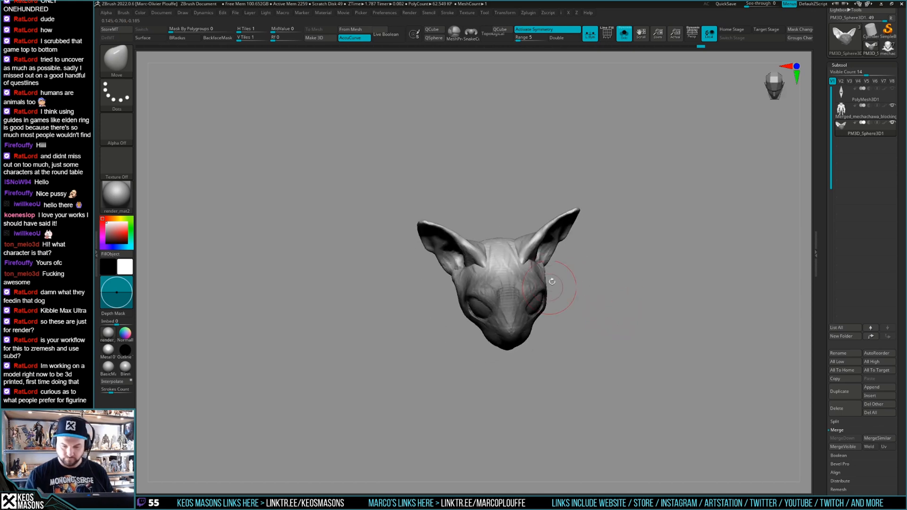
key(space)
mouse_move(544, 293)
right_down()
mouse_move(539, 245)
mouse_move(519, 245)
mouse_move(573, 278)
mouse_move(539, 274)
mouse_move(536, 293)
right_up()
key(space)
key(space)
key(space)
key(alt+s)
right_drag(625, 309, 654, 267)
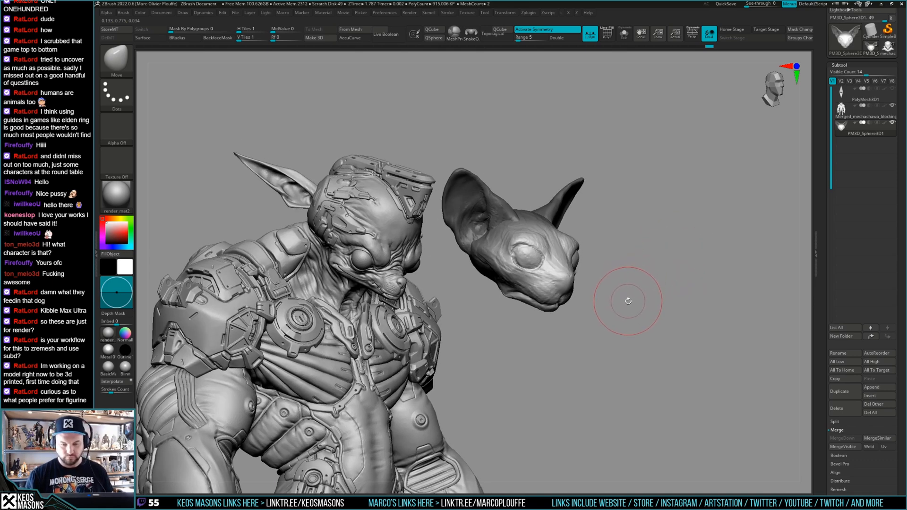
Adjust the cat's muzzle and jaw in profile with an enlarged Move brush while the body is shown
shift+right_drag(632, 297, 618, 267)
key(space)
drag(557, 249, 576, 247)
mouse_move(586, 249)
right_down()
mouse_move(544, 253)
mouse_move(562, 276)
right_up()
key(space)
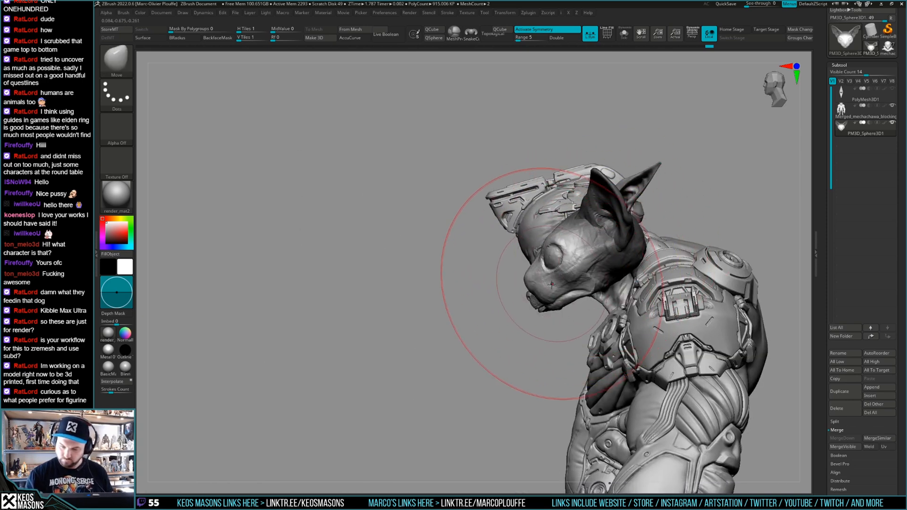
shift+right_drag(553, 288, 620, 237)
Reduce the Move brush size and refine the cat's cheeks and face outline against the body
key(space)
drag(624, 258, 609, 258)
key(space)
drag(582, 228, 579, 229)
mouse_move(587, 243)
right_down()
mouse_move(586, 227)
mouse_move(657, 195)
right_up()
mouse_move(709, 231)
right_down()
mouse_move(586, 256)
mouse_move(607, 258)
right_up()
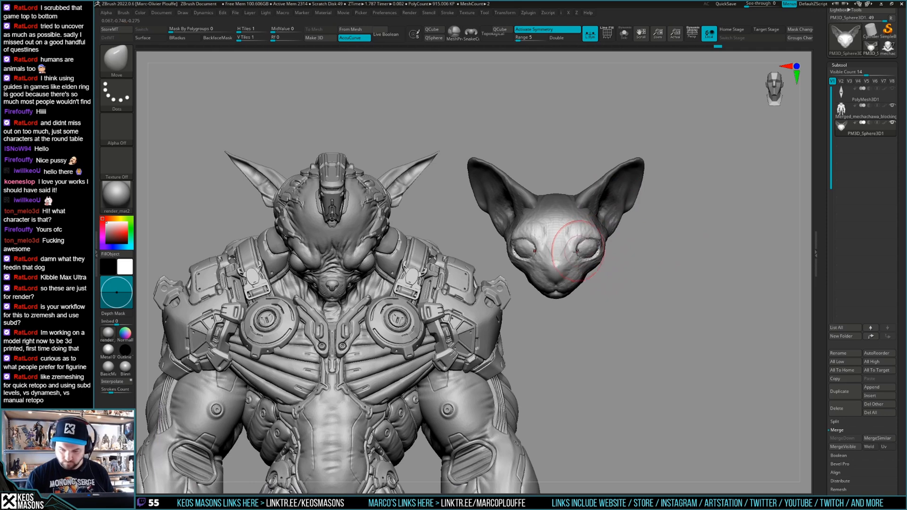
Pull the outer corners of the cat's eyes into a slanted shape with a small Move brush
key(space)
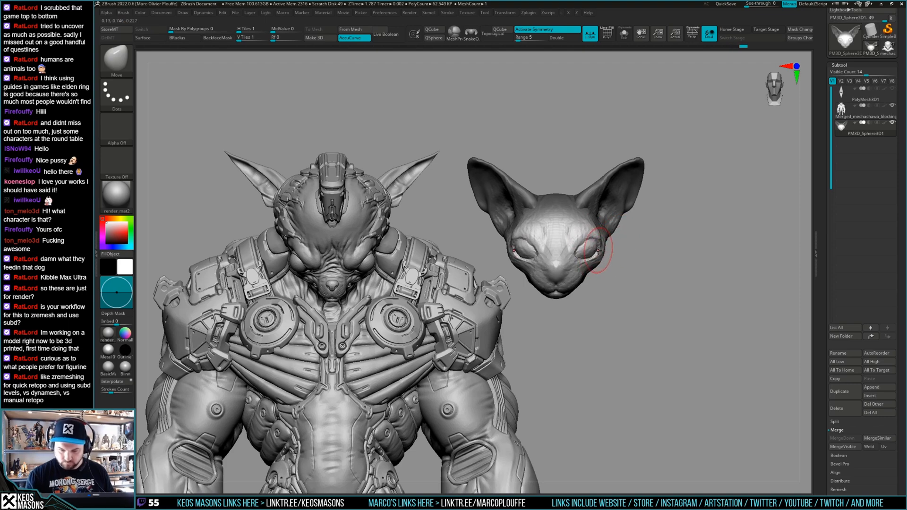
drag(693, 253, 703, 234)
mouse_move(681, 272)
mouse_down()
mouse_move(689, 249)
mouse_move(630, 260)
mouse_move(662, 272)
mouse_move(654, 263)
mouse_move(586, 265)
mouse_move(550, 235)
mouse_up()
key(ctrl)
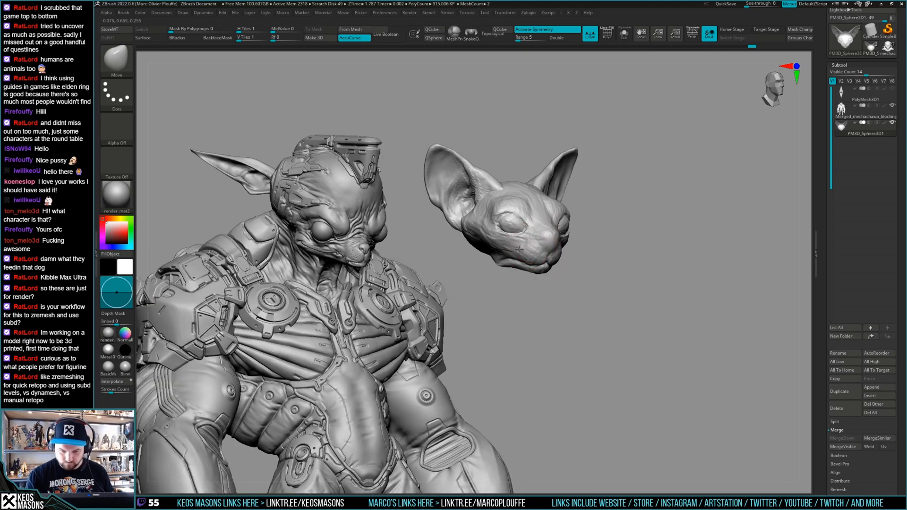
drag(640, 254, 593, 263)
key(space)
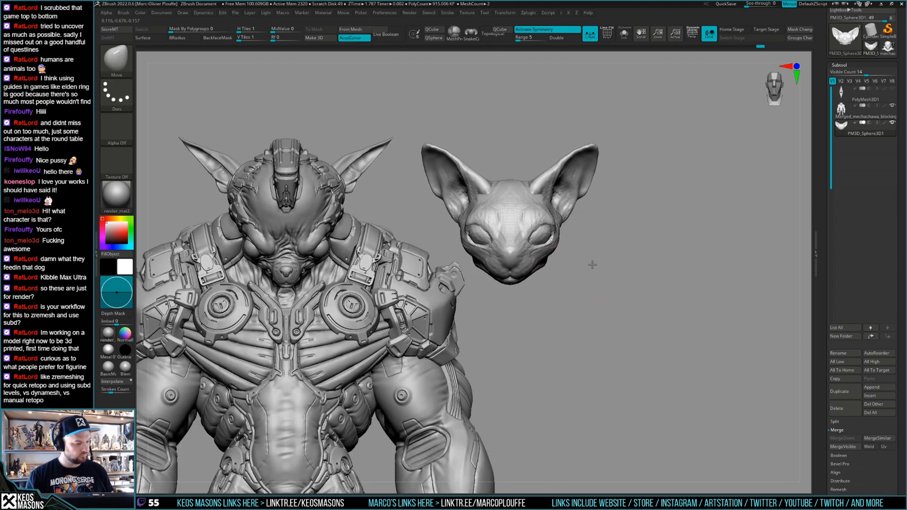
Switch to the ClayBuildup brush and build up the eyelids and brow around the cat's eyes
key(space)
click(593, 260)
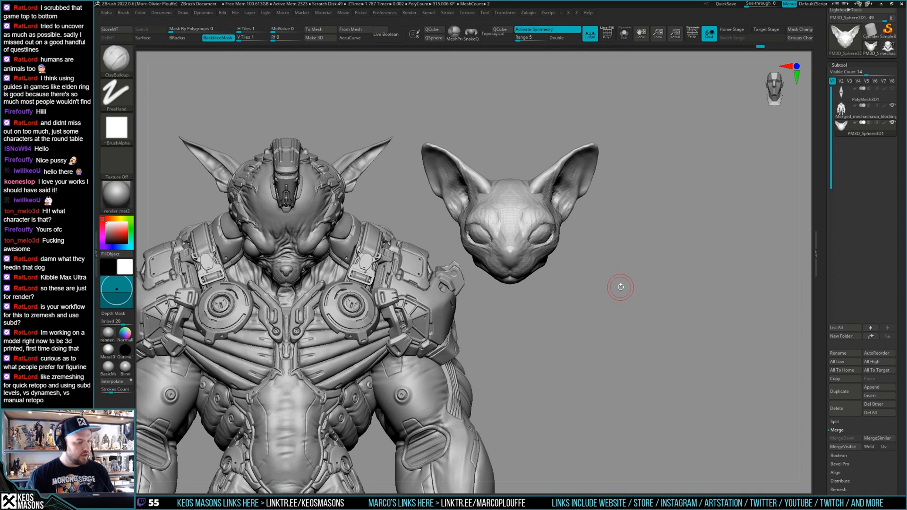
mouse_move(562, 259)
alt+right_down()
mouse_move(579, 302)
mouse_move(576, 284)
mouse_move(584, 283)
mouse_move(562, 287)
mouse_move(583, 288)
mouse_move(609, 269)
mouse_move(580, 242)
mouse_move(583, 263)
mouse_move(543, 199)
mouse_move(492, 162)
mouse_move(433, 204)
alt+right_up()
right_click(581, 292)
right_click(561, 288)
key(space)
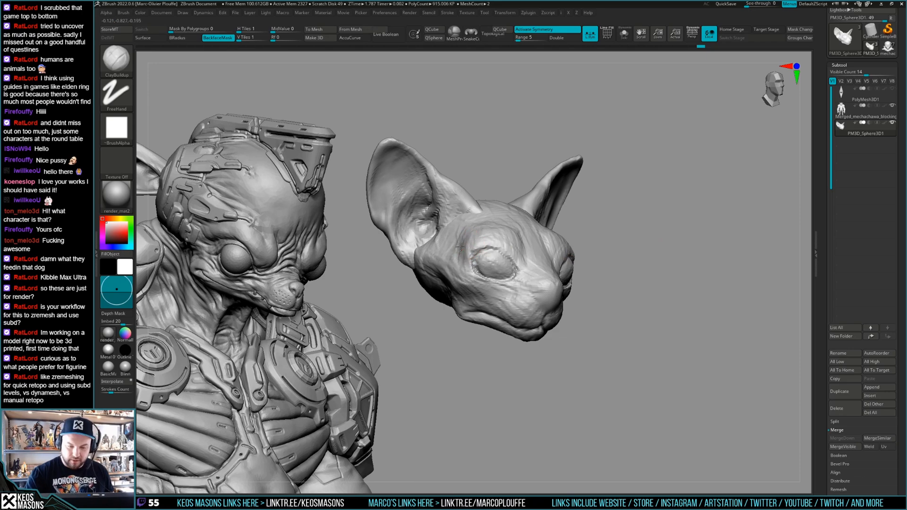
mouse_move(465, 256)
right_down()
mouse_move(420, 293)
mouse_move(612, 267)
mouse_move(633, 281)
right_up()
right_click(421, 293)
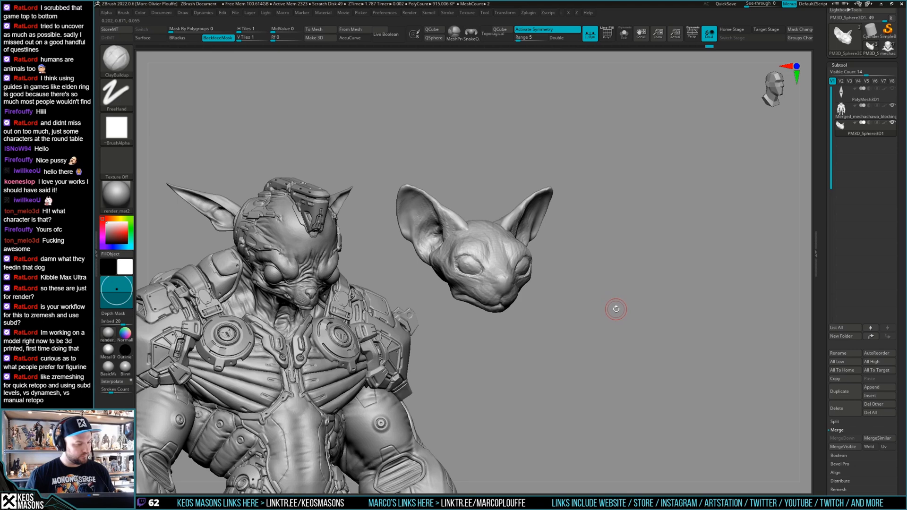
Build up the ear bases and the back of the cat's skull with the ClayBuildup brush
mouse_move(615, 309)
right_down()
mouse_move(614, 299)
mouse_move(615, 312)
right_up()
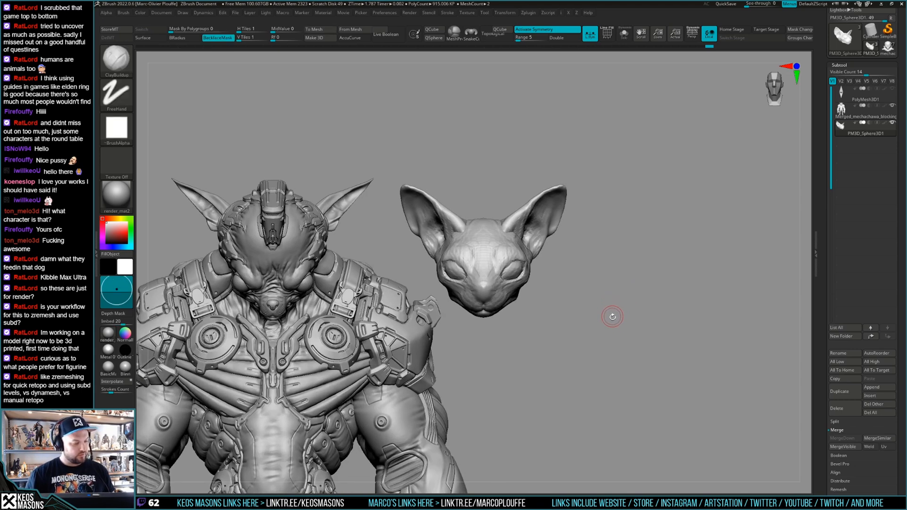
mouse_move(614, 325)
mouse_down()
mouse_move(558, 294)
mouse_move(588, 257)
mouse_up()
key(space)
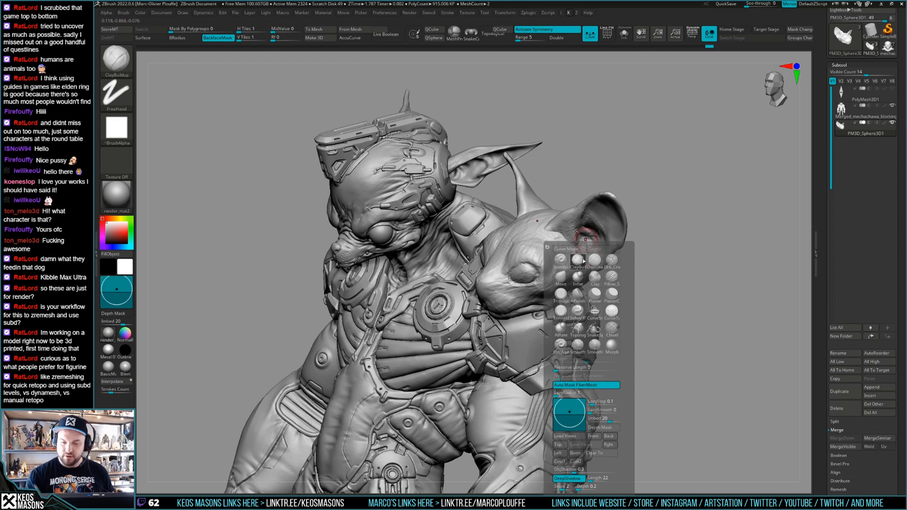
mouse_move(575, 252)
right_down()
mouse_move(578, 239)
mouse_move(567, 231)
mouse_move(682, 237)
mouse_move(694, 274)
mouse_move(567, 274)
mouse_move(521, 283)
right_up()
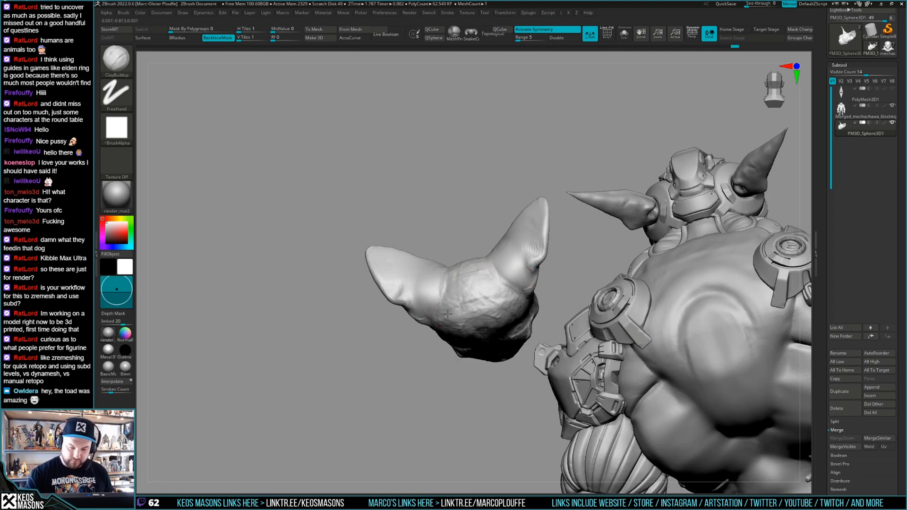
right_drag(439, 314, 473, 303)
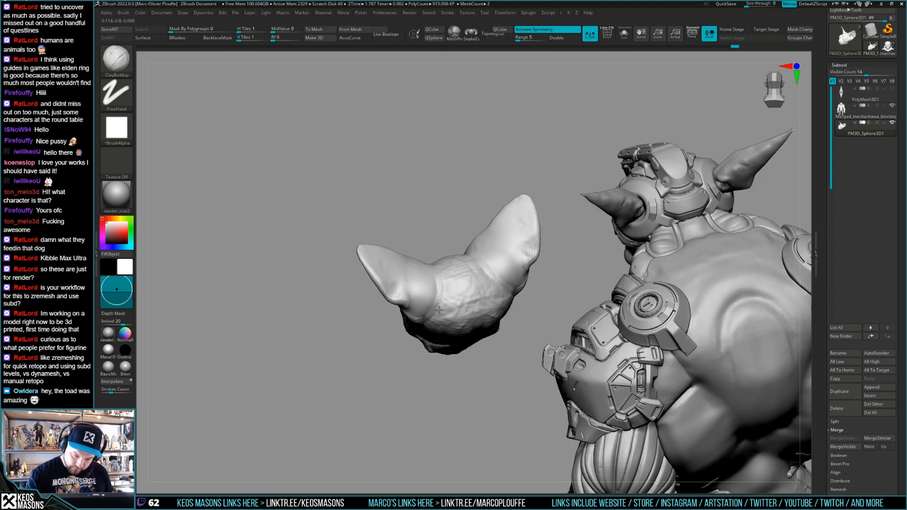
right_drag(441, 283, 616, 297)
Adjust the cat head's size and placement beside the body with the transform gizmo
key(w)
drag(515, 218, 514, 220)
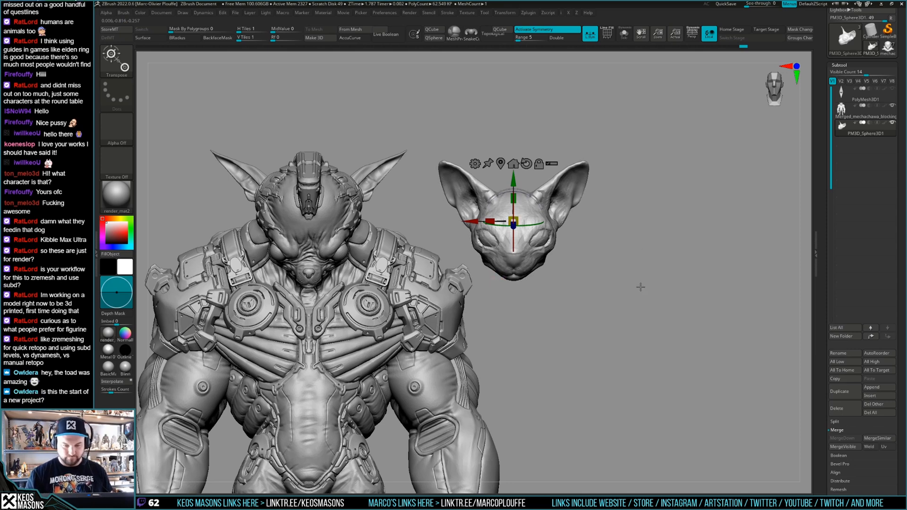
drag(517, 179, 516, 179)
key(q)
drag(676, 270, 658, 272)
key(w)
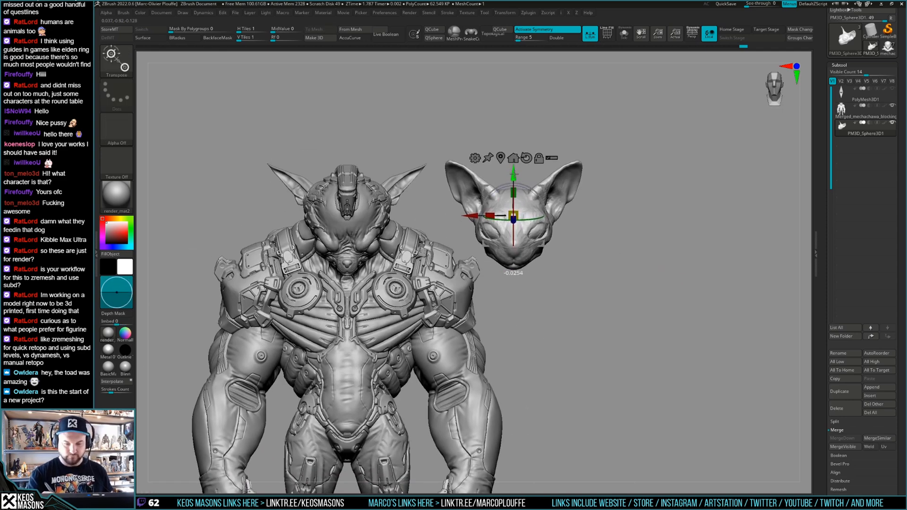
key(q)
mouse_move(666, 274)
mouse_down()
mouse_move(665, 263)
mouse_move(657, 267)
mouse_move(672, 271)
mouse_move(671, 287)
mouse_move(670, 259)
mouse_move(679, 259)
mouse_move(673, 288)
mouse_up()
Switch back to the Move brush, set its draw size and reshape the cat's muzzle and chin in profile
ctrl+right_drag(570, 234, 571, 243)
key(space)
click(589, 273)
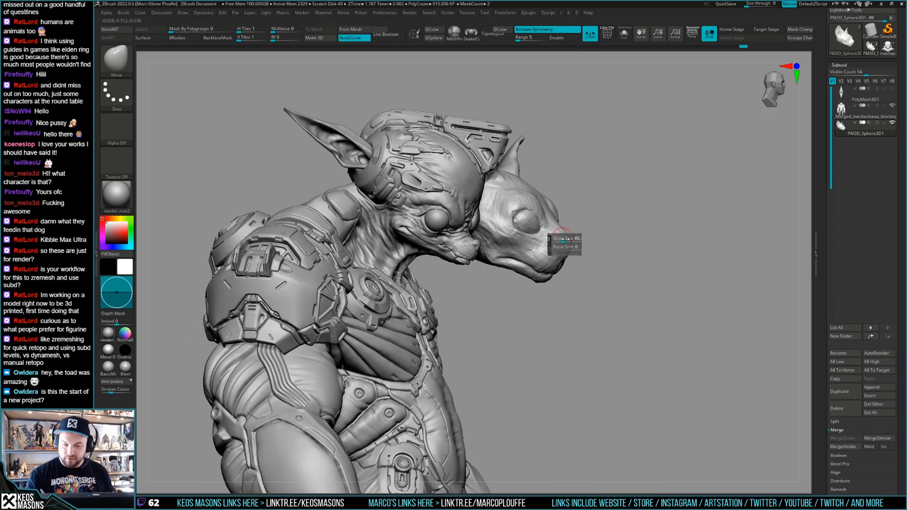
mouse_move(565, 233)
mouse_down()
mouse_move(554, 275)
mouse_move(534, 270)
mouse_up()
ctrl+right_drag(594, 233, 627, 270)
right_click(576, 250)
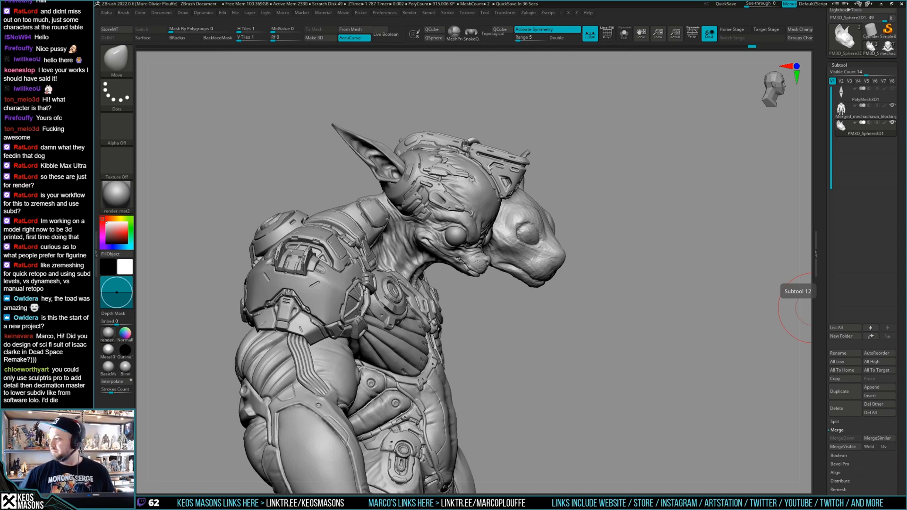
Compare the cat head with the mech creature body from several angles and bring the Layers list into view
mouse_move(595, 359)
mouse_down()
mouse_move(612, 364)
mouse_move(593, 303)
mouse_move(632, 326)
mouse_up()
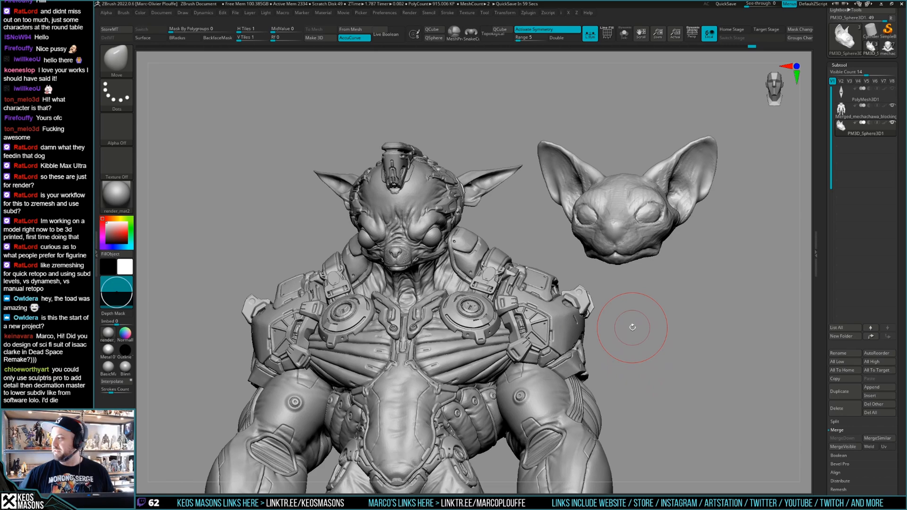
right_drag(472, 274, 410, 261)
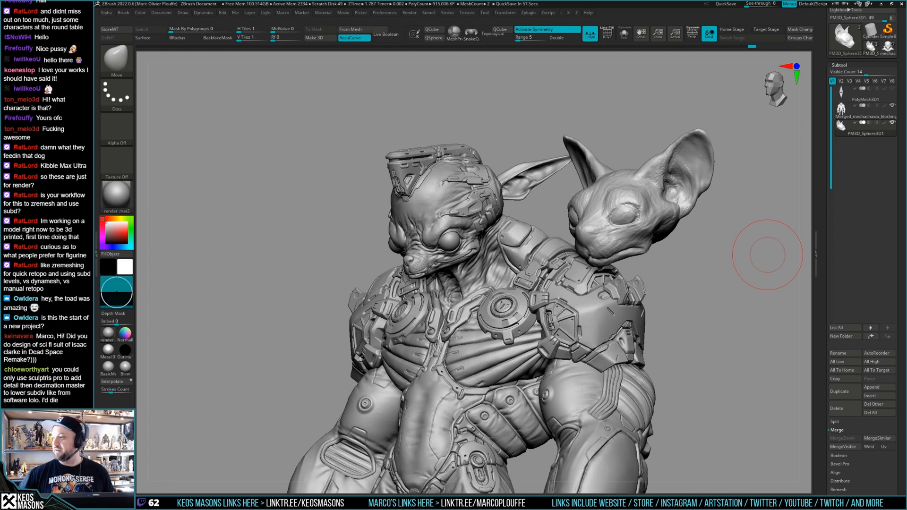
mouse_move(602, 317)
right_down()
mouse_move(626, 302)
mouse_move(623, 288)
right_up()
mouse_move(605, 319)
alt+right_down()
mouse_move(615, 314)
mouse_move(618, 285)
mouse_move(622, 308)
alt+right_up()
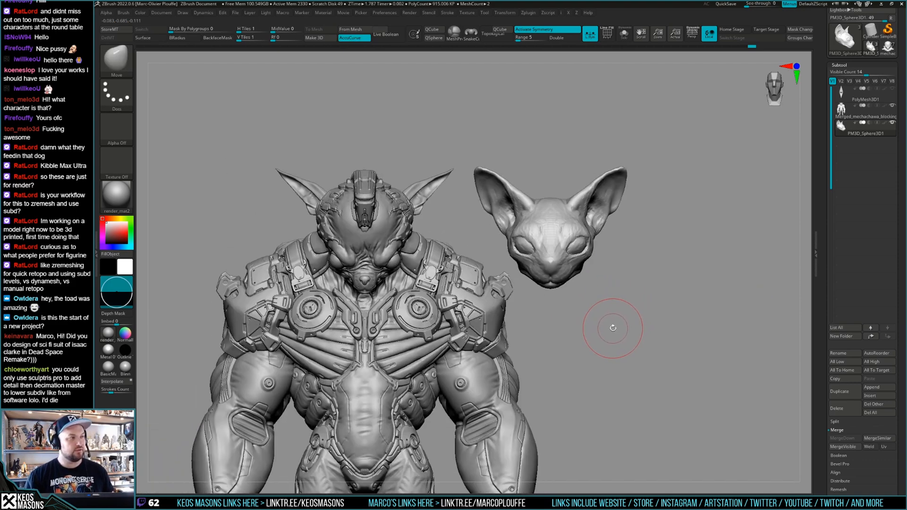
right_drag(613, 328, 625, 312)
drag(822, 322, 833, 228)
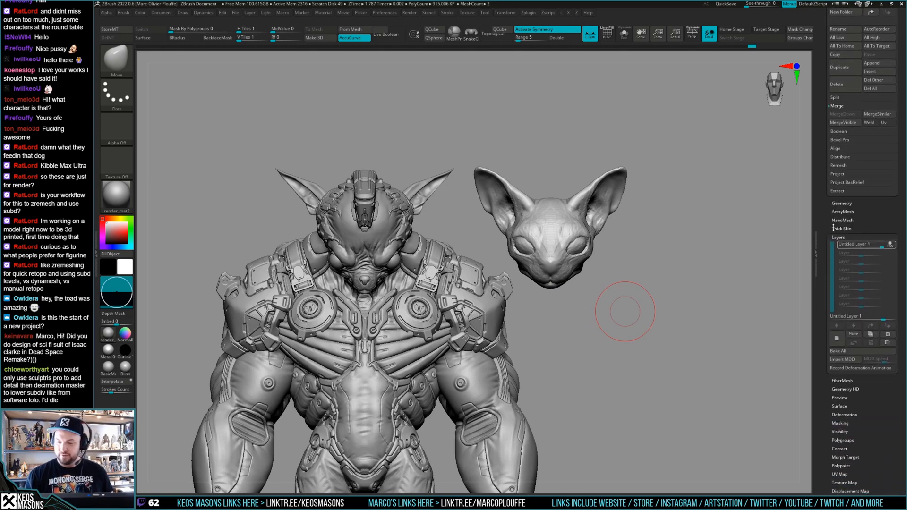
Compare the cat head with its sculpt layer off and on, bake all layers and add a new layer
click(892, 247)
click(892, 246)
right_drag(798, 304, 709, 274)
click(893, 247)
click(892, 246)
click(893, 249)
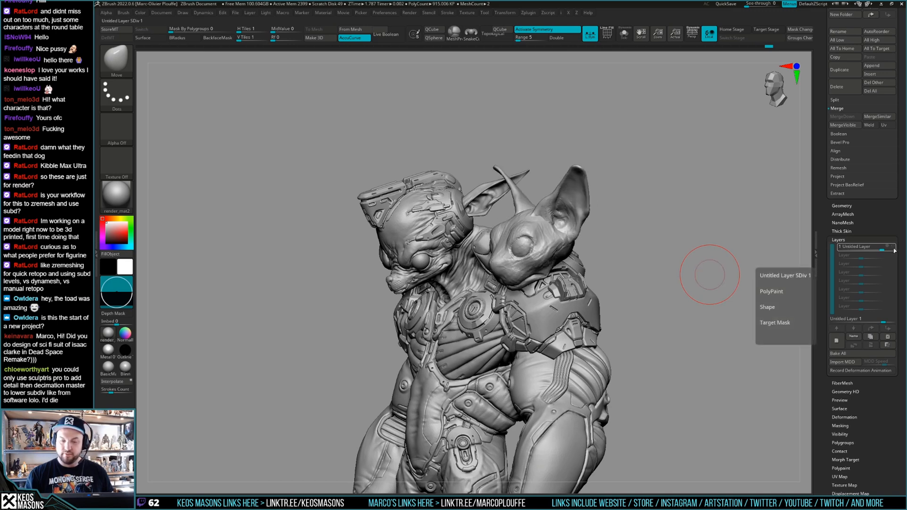
click(894, 249)
click(868, 354)
click(836, 341)
Set the Move brush's draw size and reshape the sides of the cat's head beside the mech creature body
right_drag(597, 309, 662, 305)
key(space)
drag(597, 259, 603, 258)
right_drag(586, 251, 613, 259)
mouse_move(585, 270)
ctrl+mouse_down()
mouse_move(573, 264)
mouse_move(584, 270)
ctrl+mouse_up()
right_drag(584, 270, 591, 267)
key(space)
drag(591, 267, 596, 266)
ctrl+click(588, 267)
mouse_move(661, 267)
shift+right_down()
mouse_move(699, 265)
mouse_move(668, 279)
mouse_move(681, 288)
shift+right_up()
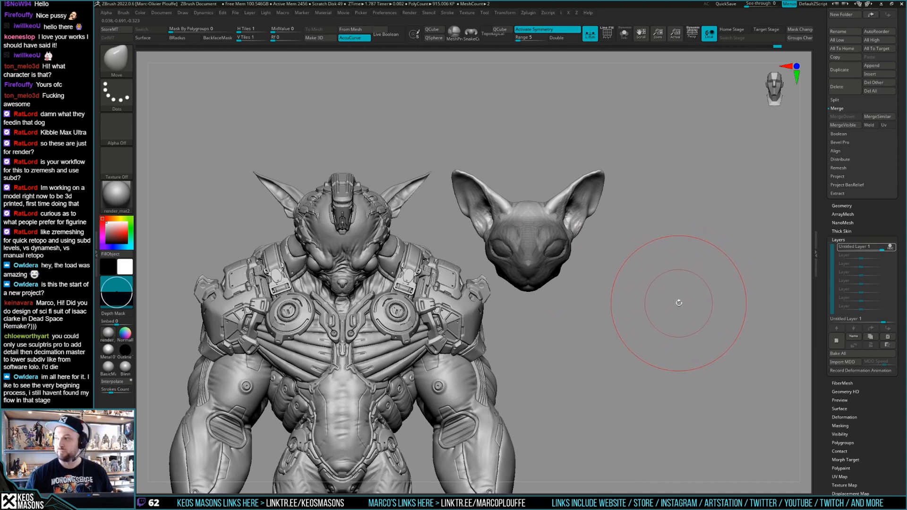
mouse_move(686, 293)
right_down()
mouse_move(587, 184)
mouse_move(562, 241)
right_up()
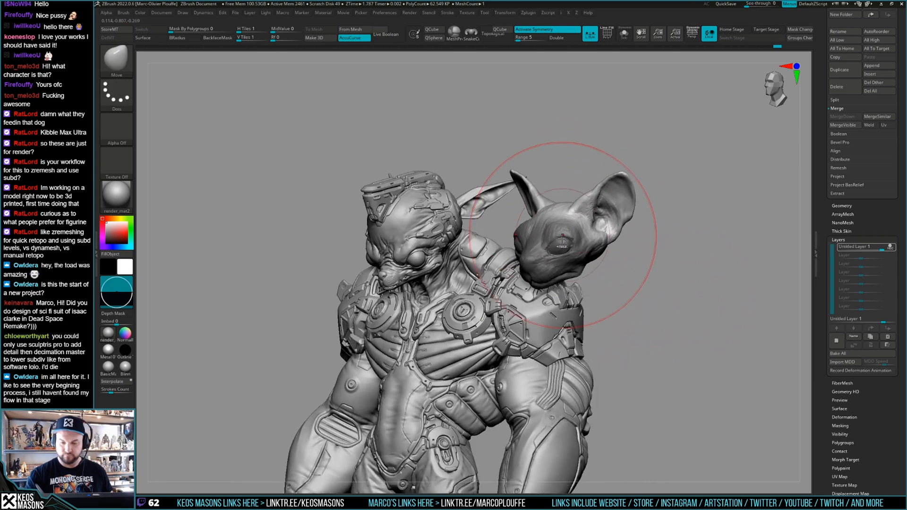
shift+right_drag(611, 284, 686, 284)
Adjust the cat head's position against the body with the transform gizmo and return to the Move brush
key(w)
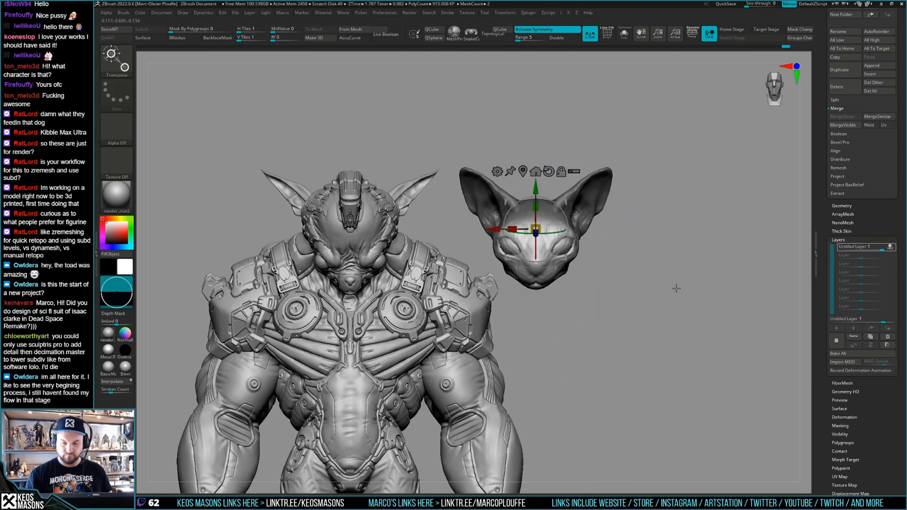
right_drag(548, 222, 685, 226)
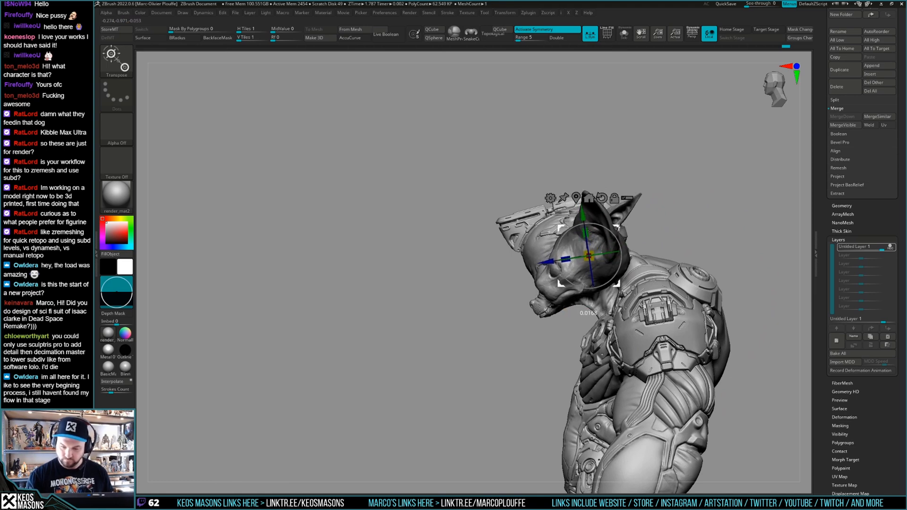
key(q)
right_drag(619, 228, 571, 280)
ctrl+right_drag(656, 281, 680, 272)
mouse_move(680, 272)
right_down()
mouse_move(644, 285)
mouse_move(646, 278)
mouse_move(658, 299)
mouse_move(652, 292)
mouse_move(658, 297)
mouse_move(640, 310)
right_up()
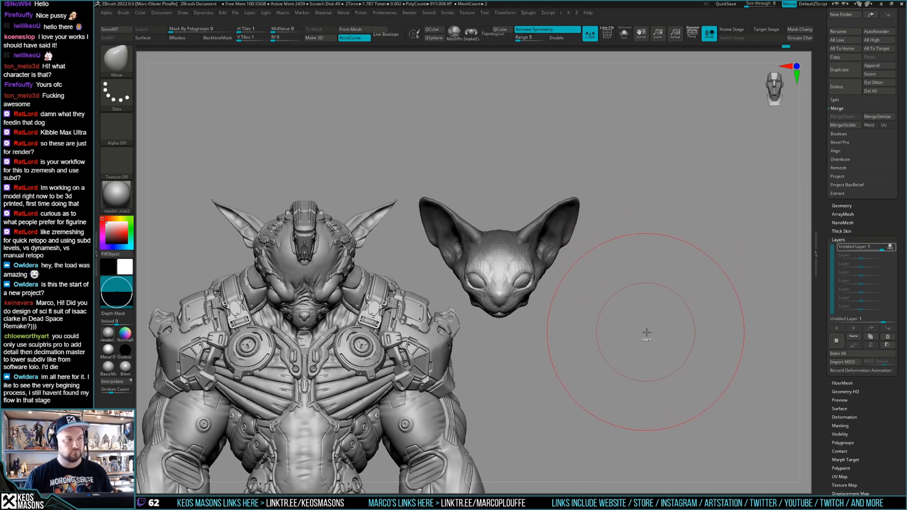
Resize the Move brush and refine the cat's outer ear bases and cheeks, checking the silhouette against the body
key(space)
drag(554, 256, 546, 266)
right_drag(597, 246, 563, 274)
drag(544, 269, 538, 269)
mouse_move(590, 279)
right_down()
mouse_move(604, 265)
mouse_move(576, 284)
mouse_move(554, 272)
mouse_move(594, 250)
right_up()
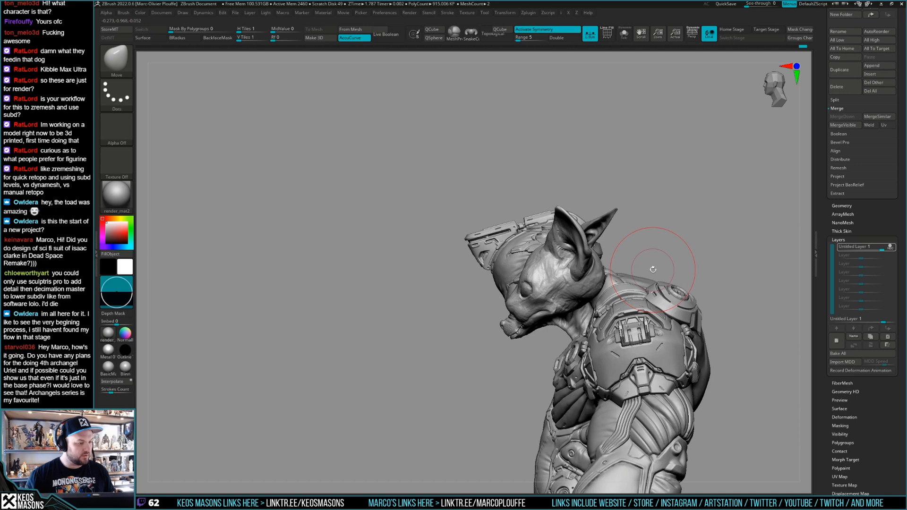
mouse_move(581, 241)
right_down()
mouse_move(629, 250)
mouse_move(575, 268)
mouse_move(560, 253)
mouse_move(583, 245)
mouse_move(567, 253)
mouse_move(563, 273)
right_up()
key(space)
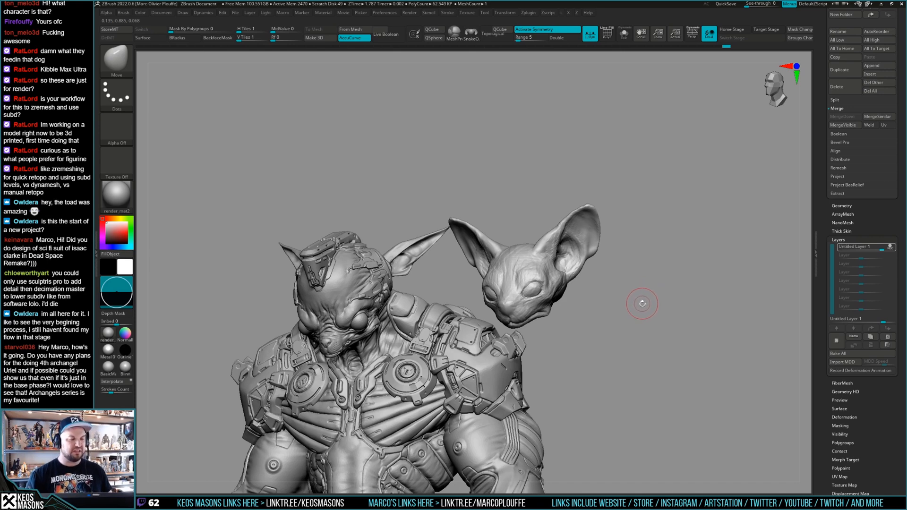
shift+drag(641, 302, 647, 279)
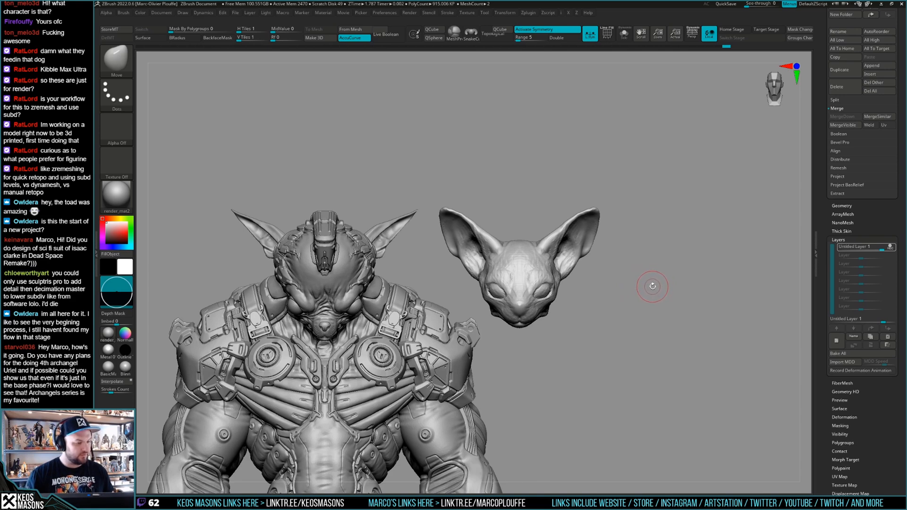
mouse_move(656, 282)
mouse_down()
mouse_move(648, 278)
mouse_move(656, 278)
mouse_up()
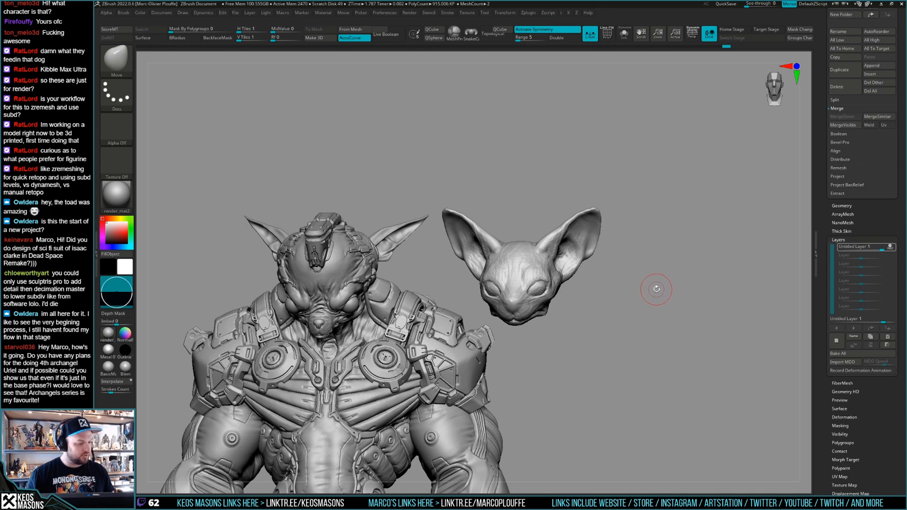
Refine the cat's skull and face proportions with the Move brush from several angles
drag(656, 290, 548, 269)
right_drag(549, 270, 468, 248)
right_drag(601, 287, 624, 240)
right_click(535, 292)
right_drag(535, 292, 553, 249)
right_drag(479, 245, 525, 244)
right_click(503, 293)
right_drag(507, 207, 543, 242)
right_click(534, 261)
Pull the inner edges and tips of the cat's ears into shape with the Move brush at adjusted draw sizes
right_drag(506, 280, 405, 260)
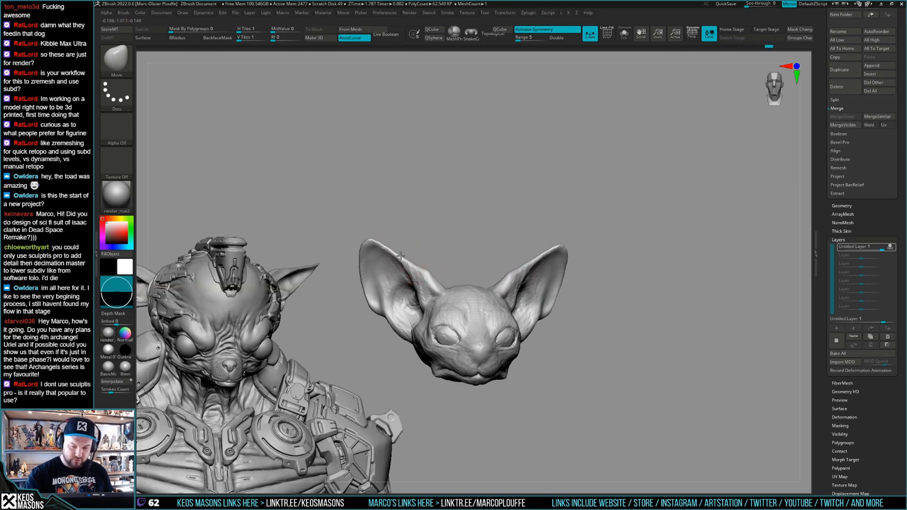
drag(419, 267, 421, 266)
right_drag(424, 265, 426, 264)
right_drag(540, 243, 637, 283)
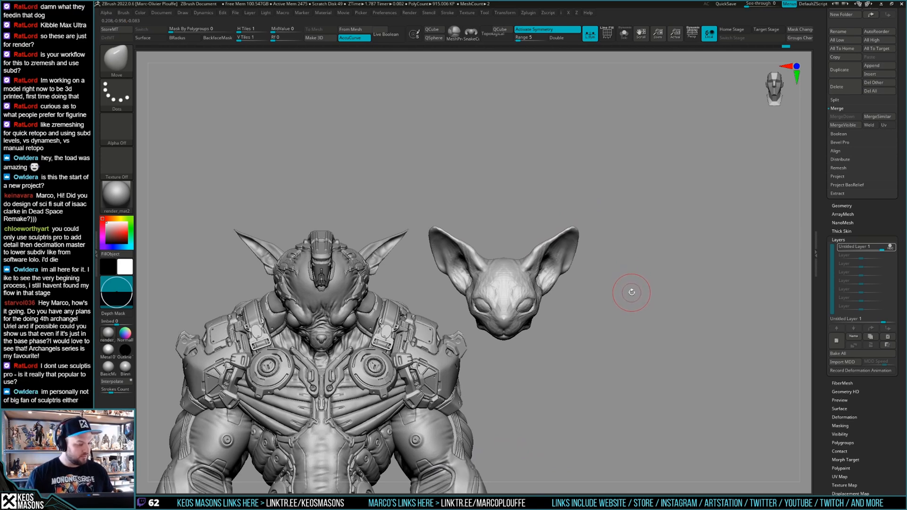
mouse_move(632, 288)
right_down()
mouse_move(558, 281)
mouse_move(525, 308)
right_up()
key(space)
drag(549, 260, 553, 258)
right_drag(562, 202, 586, 246)
key(space)
right_drag(598, 205, 632, 216)
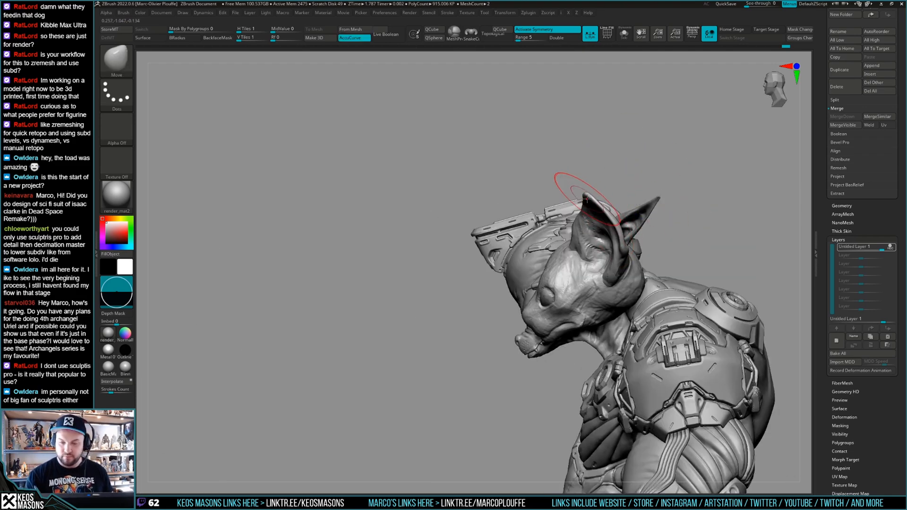
Isolate the cat head from the body and bend the ears into a cleaner curve with the Move brush
key(shift+s)
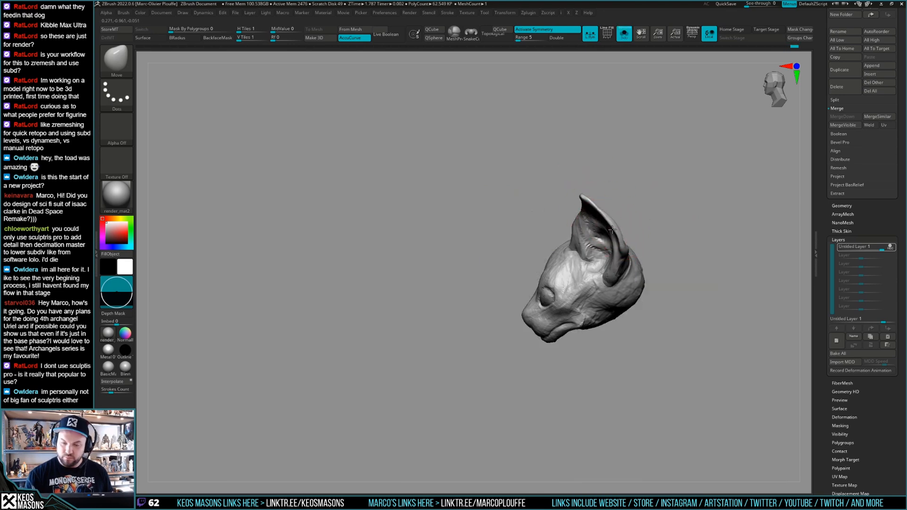
mouse_move(632, 216)
right_down()
mouse_move(591, 255)
mouse_move(630, 228)
right_up()
key(space)
key(space)
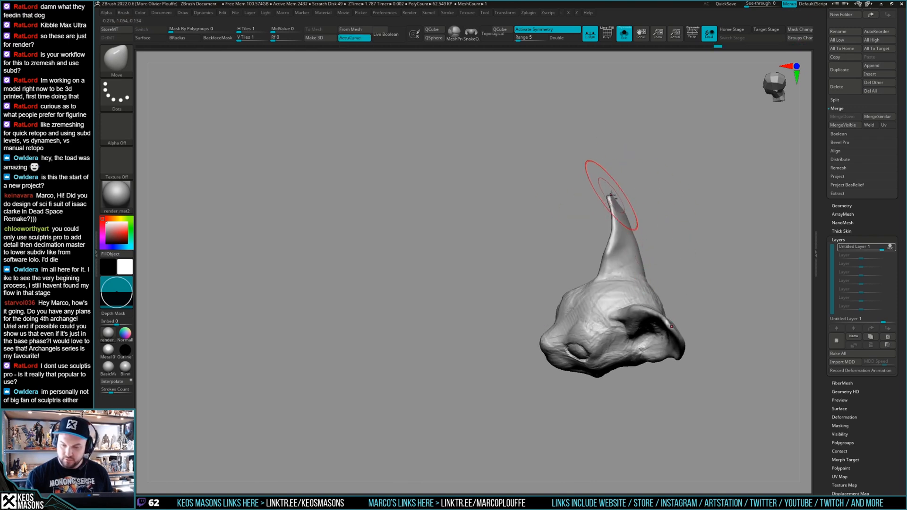
mouse_move(611, 232)
right_down()
mouse_move(615, 208)
mouse_move(618, 244)
mouse_move(604, 214)
mouse_move(592, 241)
mouse_move(587, 229)
mouse_move(602, 246)
mouse_move(688, 241)
mouse_move(648, 299)
mouse_move(690, 283)
mouse_move(633, 284)
right_up()
ctrl+right_drag(633, 284, 635, 295)
right_drag(475, 237, 477, 238)
drag(477, 238, 472, 227)
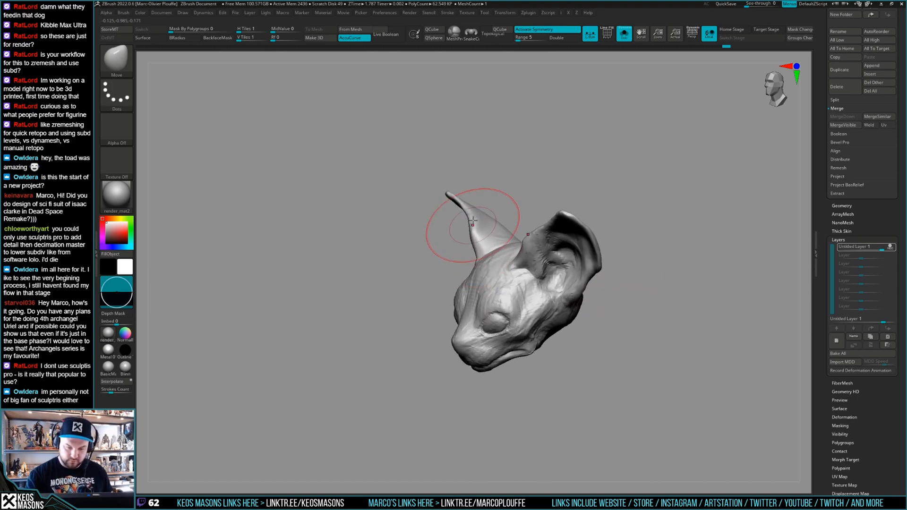
mouse_move(473, 232)
right_down()
mouse_move(608, 243)
mouse_move(655, 263)
mouse_move(633, 272)
mouse_move(641, 267)
mouse_move(628, 265)
right_up()
mouse_move(541, 258)
right_down()
mouse_move(699, 236)
mouse_move(683, 235)
right_up()
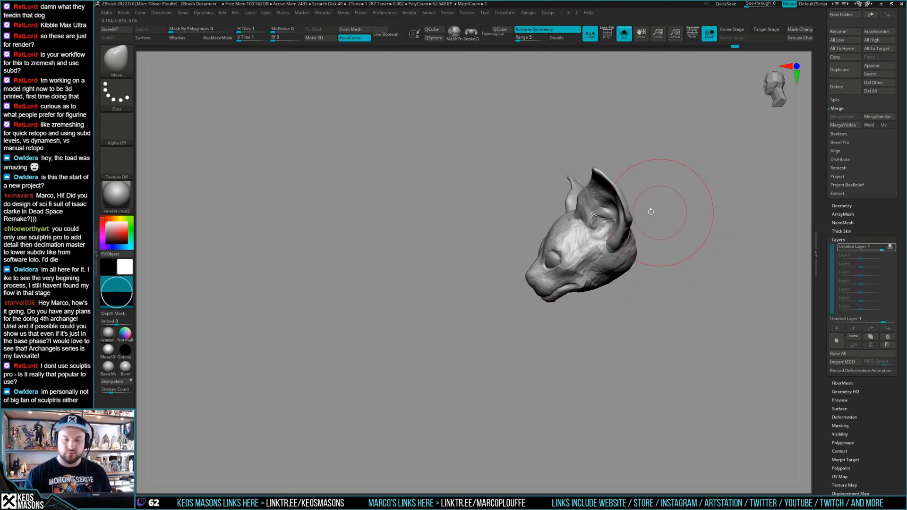
Change the Move brush's draw size and adjust the cat's forehead and ear bases in profile and front view
key(space)
key(space)
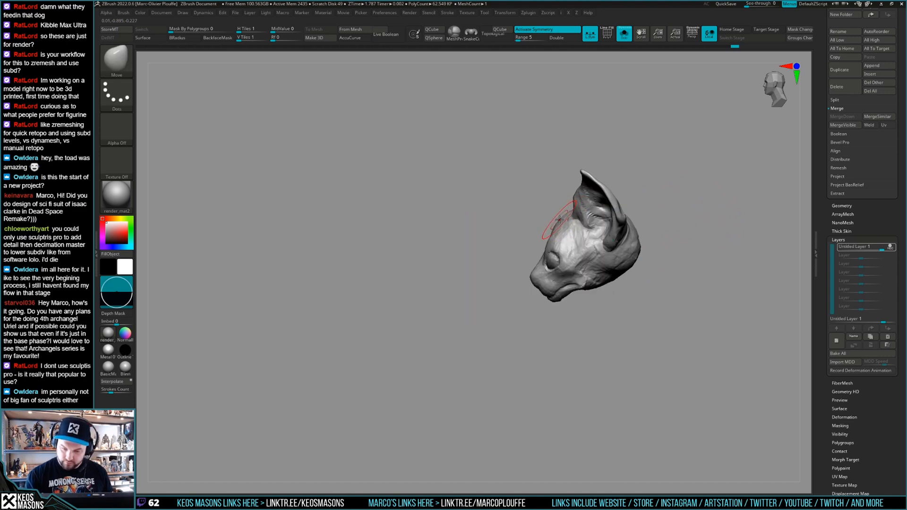
key(space)
key(space)
mouse_move(568, 221)
right_down()
mouse_move(648, 212)
mouse_move(674, 241)
mouse_move(657, 242)
mouse_move(664, 229)
mouse_move(654, 260)
mouse_move(638, 257)
mouse_move(653, 251)
right_up()
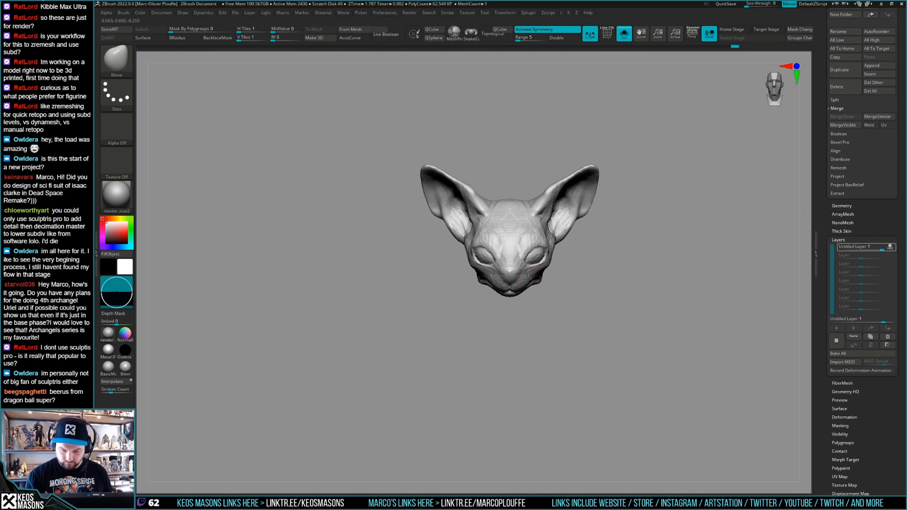
mouse_move(685, 259)
right_down()
mouse_move(660, 257)
mouse_move(659, 245)
mouse_move(660, 271)
mouse_move(642, 265)
mouse_move(627, 276)
right_up()
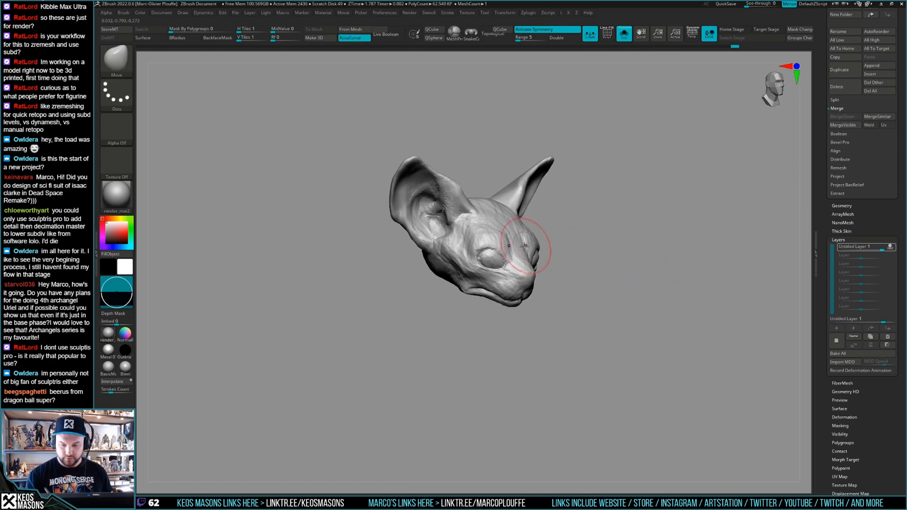
Reshape the cat's brow, inner eye area and muzzle with a smaller Move brush
right_drag(528, 247, 528, 270)
key(space)
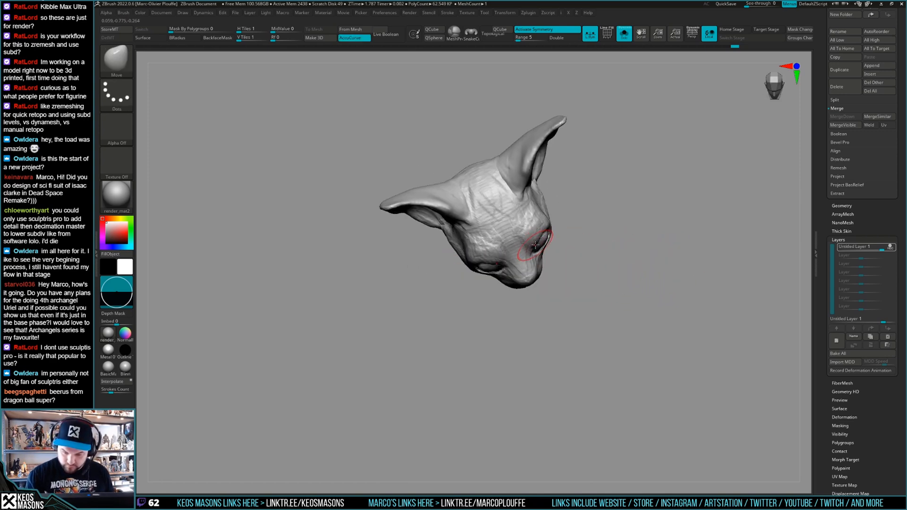
mouse_move(540, 235)
right_down()
mouse_move(677, 251)
mouse_move(545, 255)
mouse_move(586, 253)
mouse_move(552, 260)
right_up()
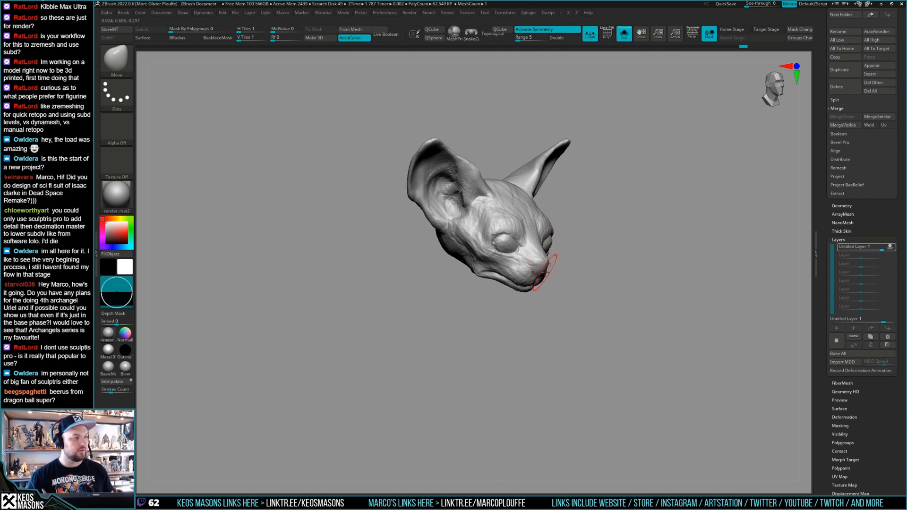
right_drag(637, 242, 643, 242)
right_click(528, 285)
mouse_move(546, 230)
right_down()
mouse_move(519, 289)
mouse_move(566, 265)
right_up()
Carve the creases around the cat's eyes with the DamStandard brush
key(space)
click(569, 242)
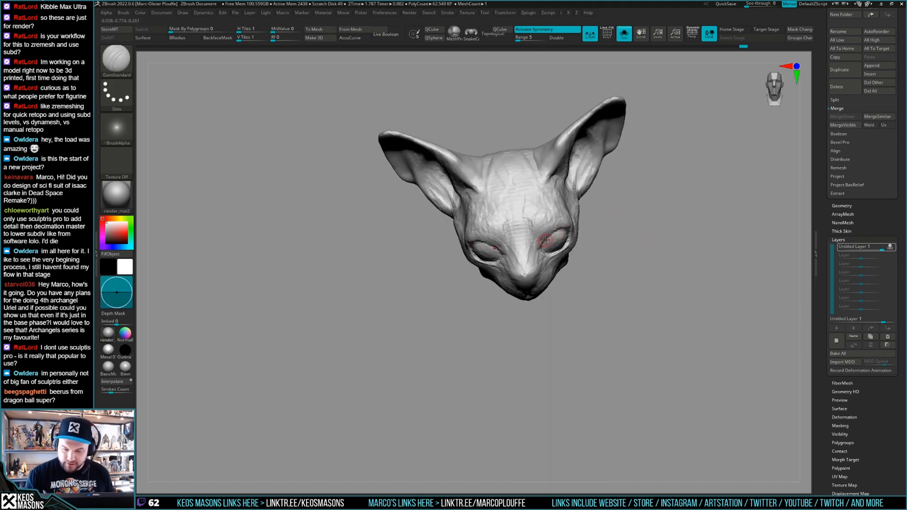
mouse_move(567, 222)
right_down()
mouse_move(634, 196)
mouse_move(554, 228)
mouse_move(651, 205)
mouse_move(656, 243)
mouse_move(666, 233)
mouse_move(652, 261)
mouse_move(678, 255)
mouse_move(675, 264)
mouse_move(646, 257)
mouse_move(660, 270)
mouse_move(646, 262)
mouse_move(643, 307)
mouse_move(646, 259)
mouse_move(649, 278)
mouse_move(633, 248)
right_up()
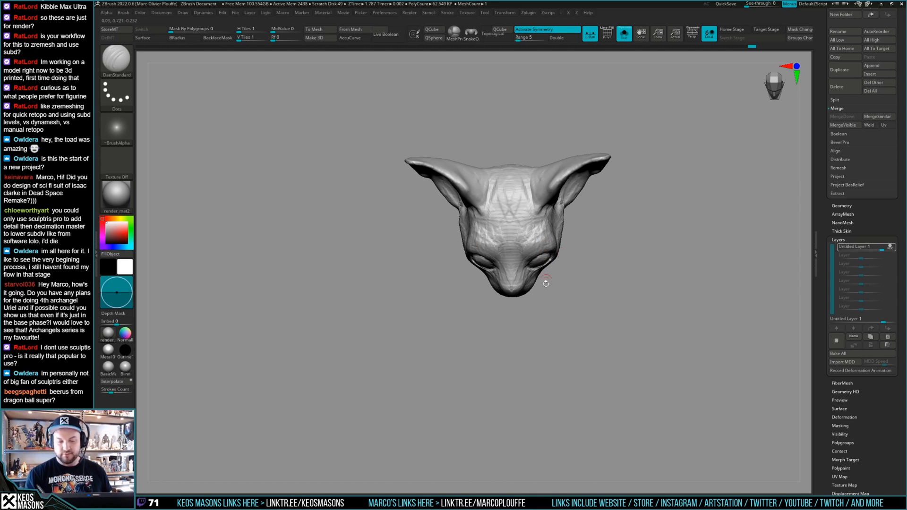
mouse_move(636, 321)
right_down()
mouse_move(656, 277)
mouse_move(642, 295)
mouse_move(628, 295)
right_up()
right_click(543, 253)
mouse_move(542, 218)
right_down()
mouse_move(549, 265)
mouse_move(569, 263)
mouse_move(552, 263)
right_up()
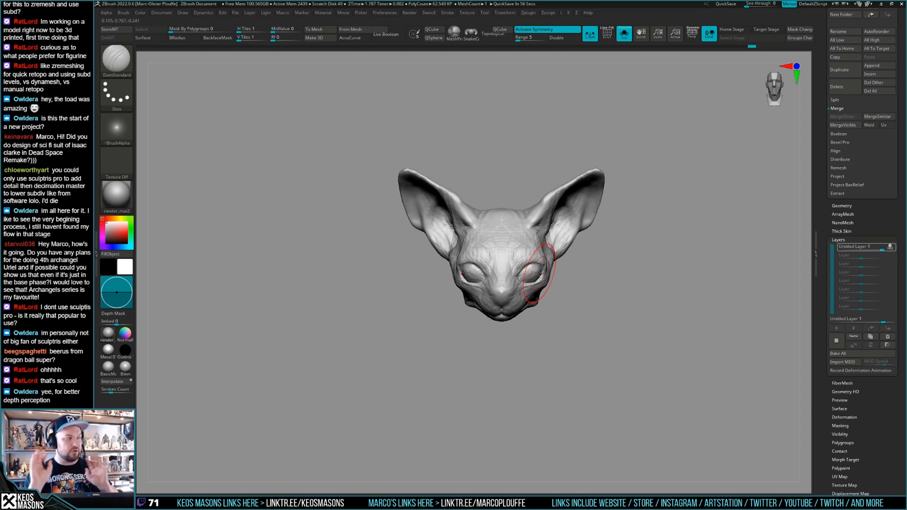
mouse_move(623, 271)
mouse_down()
mouse_move(670, 290)
mouse_move(608, 292)
mouse_up()
Switch to the Move brush and adjust the cat's cheeks and eye area from below the jaw
mouse_move(561, 318)
mouse_down()
mouse_move(590, 268)
mouse_move(543, 340)
mouse_move(609, 307)
mouse_move(666, 260)
mouse_move(649, 279)
mouse_move(662, 277)
mouse_move(610, 264)
mouse_move(594, 227)
mouse_move(608, 303)
mouse_move(581, 295)
mouse_move(612, 288)
mouse_up()
key(b)
key(m)
key(v)
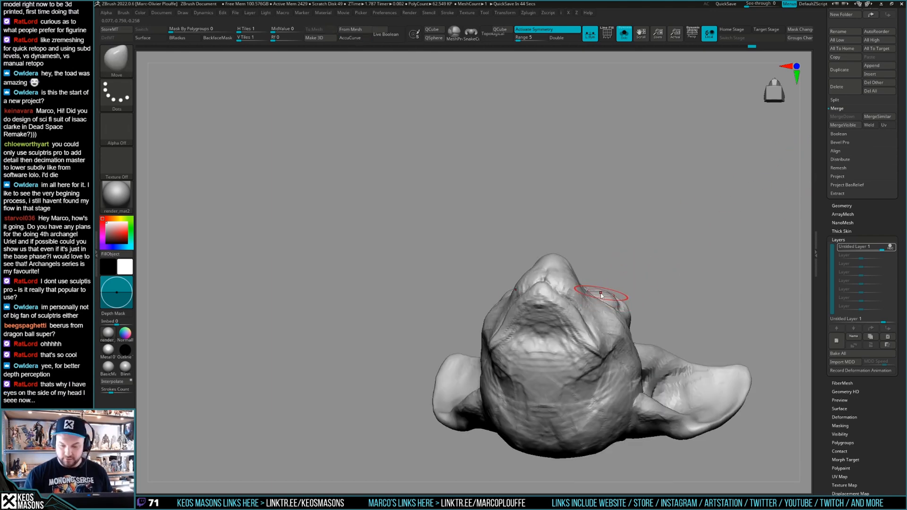
mouse_move(629, 288)
mouse_down()
mouse_move(636, 340)
mouse_move(624, 308)
mouse_move(610, 328)
mouse_move(615, 303)
mouse_move(652, 296)
mouse_move(591, 306)
mouse_up()
mouse_move(591, 307)
right_down()
mouse_move(585, 285)
mouse_move(593, 302)
mouse_move(620, 290)
mouse_move(569, 314)
right_up()
Return to the DamStandard brush, adjust its draw size and deepen the folds around the cat's eyes
key(b)
key(d)
key(s)
key(space)
mouse_move(550, 281)
right_down()
mouse_move(543, 276)
mouse_move(547, 297)
right_up()
key(space)
click(544, 287)
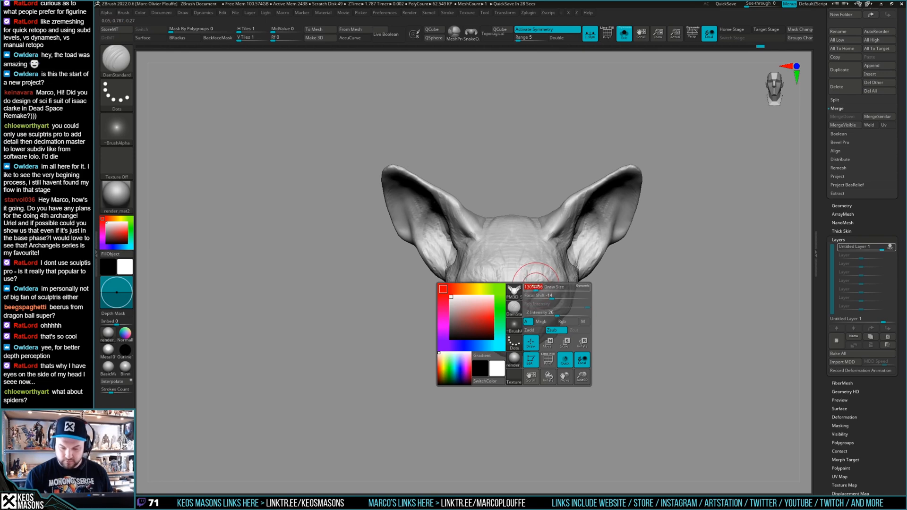
key(space)
right_drag(532, 281, 621, 265)
Build up the brow ridges and eyelids around the cat's eyes with a Standard brush at adjusted draw sizes
key(space)
key(space)
right_drag(547, 285, 620, 261)
key(space)
mouse_move(542, 268)
right_down()
mouse_move(525, 282)
mouse_move(515, 264)
mouse_move(544, 262)
right_up()
key(space)
mouse_move(687, 195)
right_down()
mouse_move(547, 293)
mouse_move(532, 289)
mouse_move(556, 281)
mouse_move(549, 295)
mouse_move(562, 281)
mouse_move(561, 290)
mouse_move(574, 256)
mouse_move(606, 263)
mouse_move(595, 306)
mouse_move(608, 325)
right_up()
key(space)
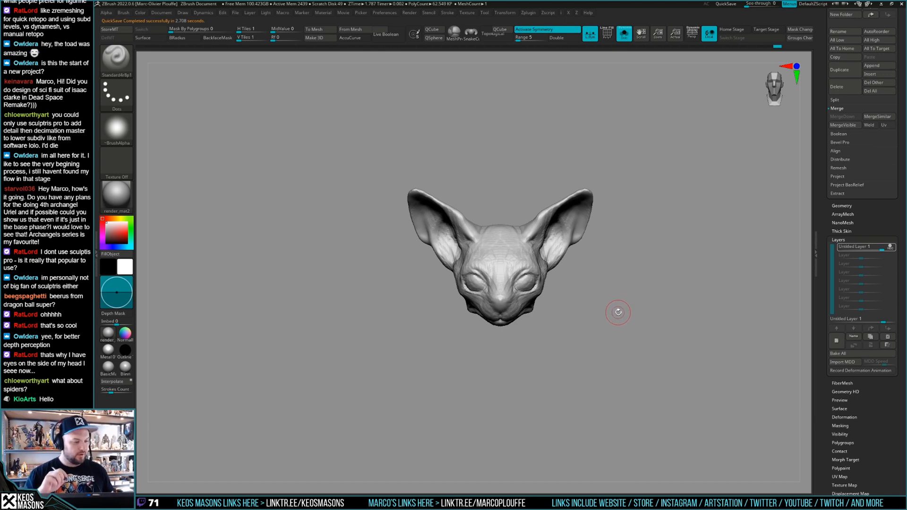
Switch to the Move brush, set its draw size and adjust the cat's eye corners and cheeks from the front
mouse_move(602, 286)
mouse_down()
mouse_move(600, 303)
mouse_move(549, 284)
mouse_move(539, 286)
mouse_move(543, 298)
mouse_move(535, 284)
mouse_move(524, 303)
mouse_move(545, 305)
mouse_move(536, 292)
mouse_move(586, 283)
mouse_move(617, 297)
mouse_move(614, 309)
mouse_up()
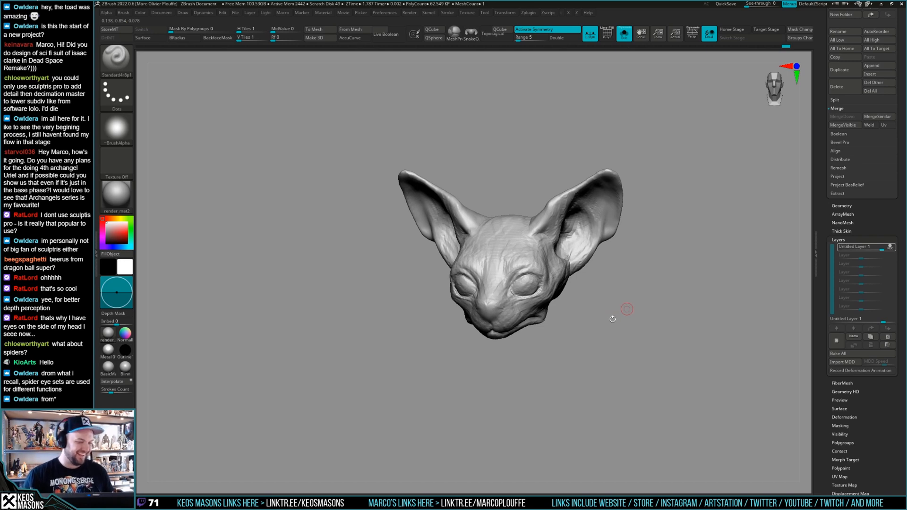
shift+drag(616, 298, 614, 310)
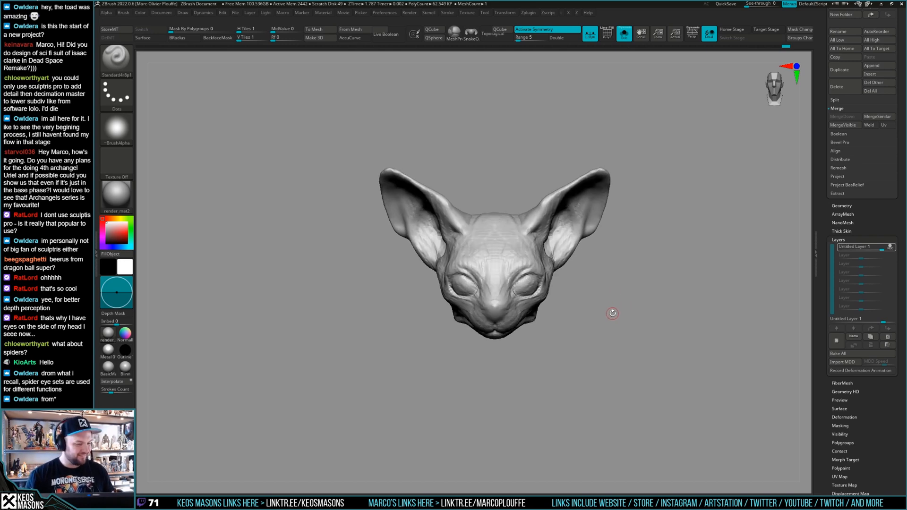
drag(614, 311, 613, 297)
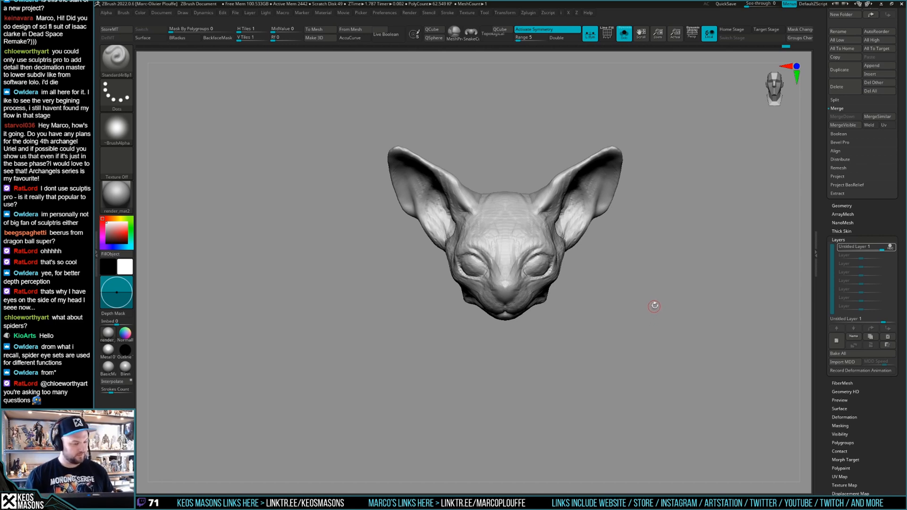
mouse_move(673, 282)
mouse_down()
mouse_move(641, 305)
mouse_move(628, 291)
mouse_move(590, 307)
mouse_move(579, 294)
mouse_move(663, 300)
mouse_move(623, 299)
mouse_move(641, 296)
mouse_up()
mouse_move(641, 296)
alt+mouse_down()
mouse_move(630, 301)
mouse_move(639, 300)
alt+mouse_up()
key(space)
click(628, 262)
mouse_move(545, 274)
shift+right_down()
mouse_move(551, 294)
mouse_move(521, 279)
mouse_move(586, 227)
mouse_move(590, 245)
mouse_move(537, 257)
mouse_move(537, 271)
mouse_move(529, 259)
shift+right_up()
key(space)
click(526, 278)
key(space)
key(space)
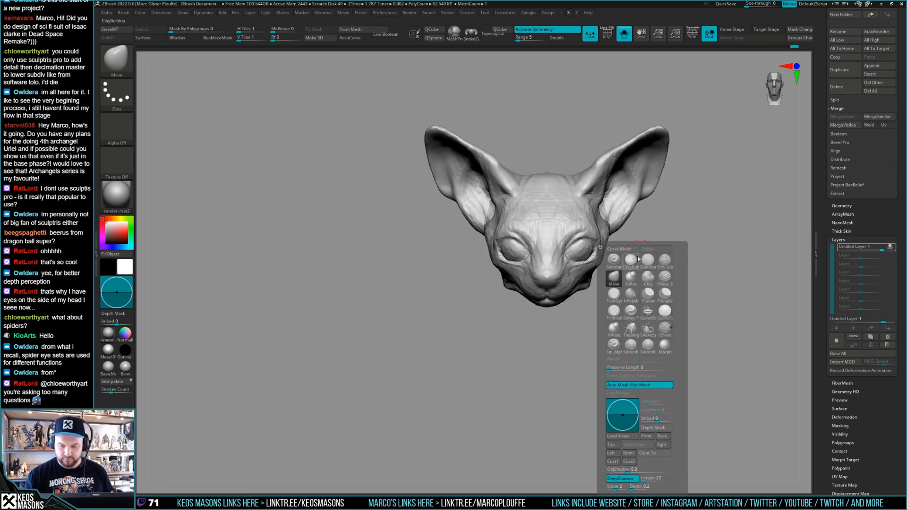
Change brushes and sculpt and smooth the cat's mouth and chin
click(649, 260)
alt+right_drag(694, 240, 644, 240)
right_click(523, 282)
right_drag(523, 283, 510, 301)
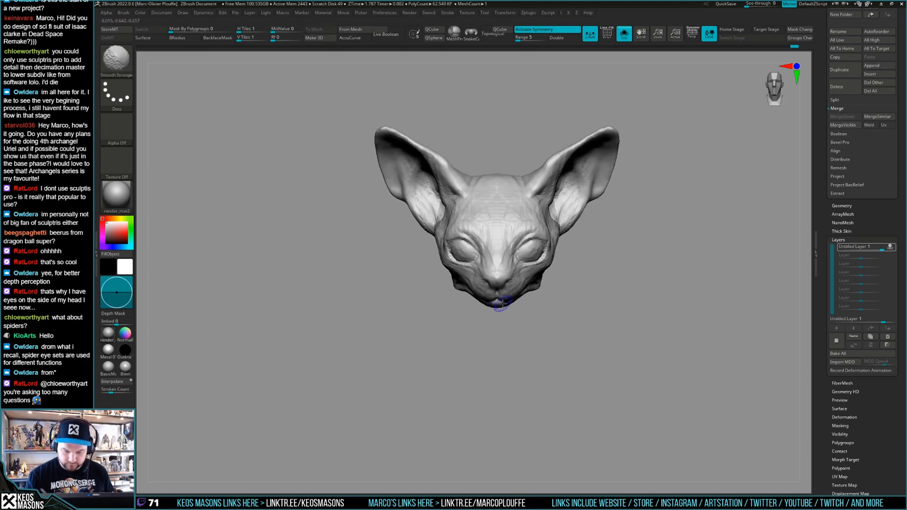
right_drag(662, 296, 688, 266)
right_drag(506, 311, 507, 282)
mouse_move(494, 317)
right_down()
mouse_move(508, 310)
mouse_move(457, 367)
mouse_move(529, 349)
mouse_move(540, 279)
mouse_move(522, 296)
mouse_move(555, 283)
mouse_move(542, 285)
mouse_move(539, 299)
mouse_move(596, 307)
mouse_move(585, 283)
mouse_move(567, 289)
mouse_move(545, 254)
mouse_move(548, 272)
mouse_move(533, 298)
mouse_move(534, 261)
mouse_move(577, 260)
mouse_move(581, 277)
mouse_move(555, 258)
mouse_move(553, 279)
mouse_move(567, 283)
mouse_move(539, 293)
mouse_move(543, 283)
mouse_move(515, 303)
mouse_move(557, 287)
right_up()
Build up the cat's muzzle and cheeks with the ClayBuildup brush
key(space)
click(573, 283)
shift+drag(555, 289, 543, 299)
mouse_move(543, 297)
right_down()
mouse_move(642, 270)
mouse_move(643, 289)
right_up()
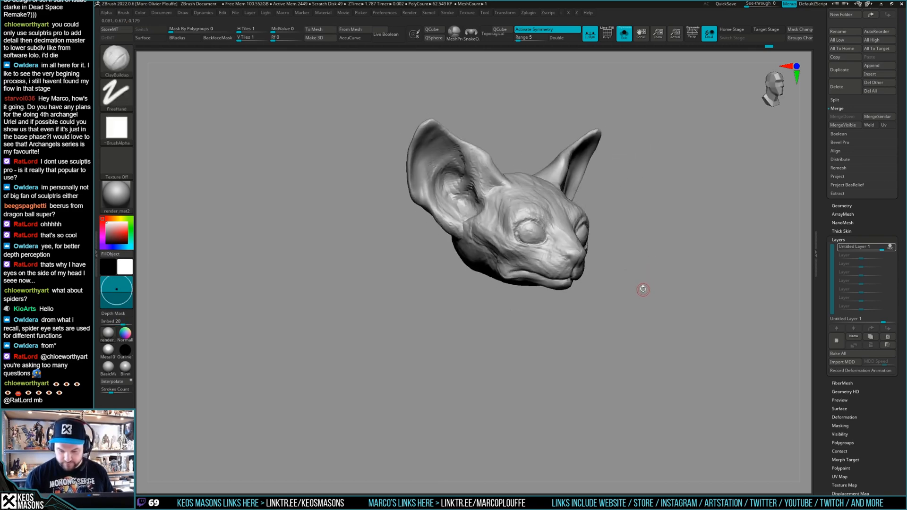
ctrl+right_drag(551, 306, 558, 283)
shift+right_drag(634, 277, 546, 250)
Check the head's wireframe, adjust the ClayBuildup brush's draw size and add volume to the lower face
key(shift+f)
key(shift+f)
mouse_move(643, 265)
ctrl+right_down()
mouse_move(651, 298)
mouse_move(503, 280)
mouse_move(657, 260)
ctrl+right_up()
key(space)
click(644, 262)
key(space)
click(641, 276)
mouse_move(514, 282)
right_down()
mouse_move(518, 292)
mouse_move(507, 286)
mouse_move(606, 284)
mouse_move(539, 272)
mouse_move(516, 279)
right_up()
right_drag(551, 316, 628, 296)
key(shift+f)
key(shift+f)
Compare the cat head with the sculpt layer off and on, and bring the mech creature body back into view
click(890, 246)
ctrl+right_drag(704, 272, 685, 273)
click(894, 248)
click(893, 248)
click(892, 249)
click(892, 249)
key(alt+s)
ctrl+right_drag(650, 296, 635, 286)
right_drag(636, 285, 682, 271)
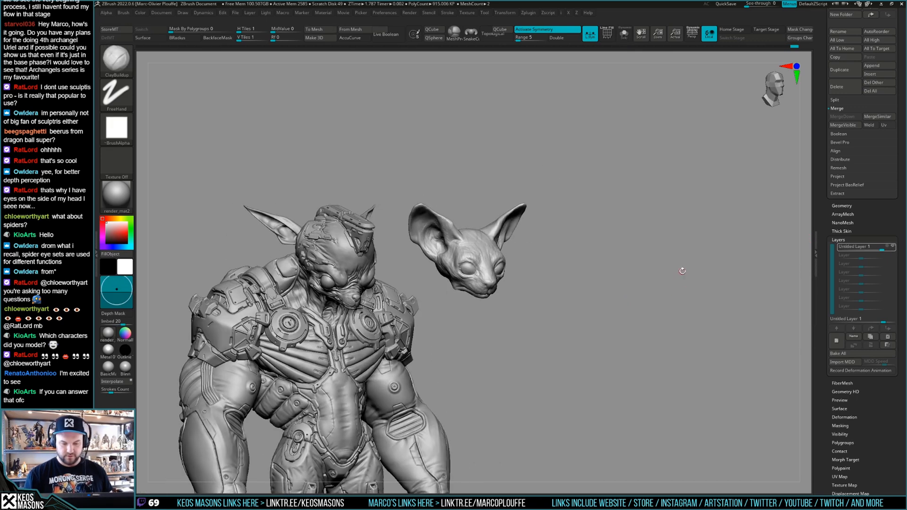
Turn off recording on the cat head's sculpt layer and bake all layers into the mesh
click(893, 248)
click(894, 249)
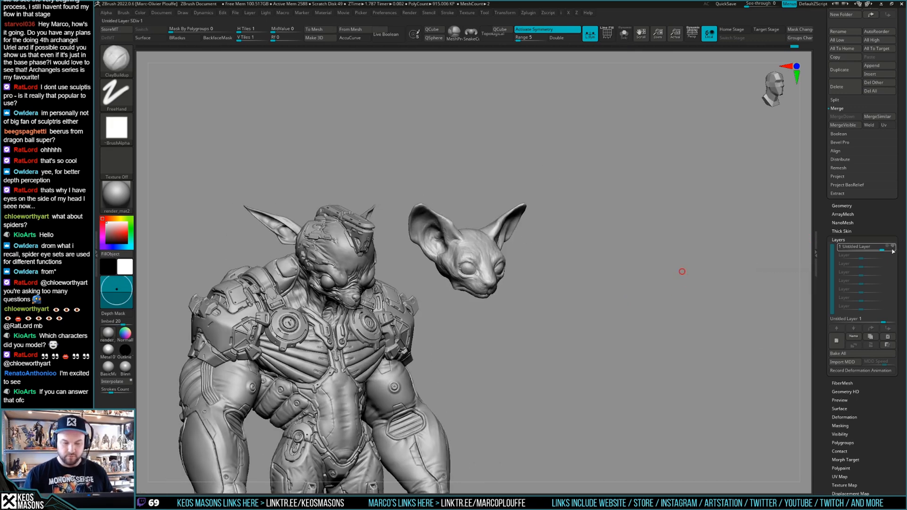
ctrl+right_drag(595, 293, 565, 300)
click(875, 354)
Isolate the cat head and inspect its wireframe from several angles
drag(880, 218, 880, 404)
drag(874, 185, 872, 353)
key(alt+s)
alt+right_drag(526, 268, 556, 307)
key(shift+f)
right_drag(623, 299, 657, 276)
mouse_move(626, 297)
mouse_down()
mouse_move(637, 294)
mouse_move(630, 304)
mouse_move(638, 318)
mouse_move(670, 271)
mouse_move(653, 280)
mouse_move(672, 299)
mouse_move(667, 280)
mouse_move(634, 286)
mouse_move(670, 280)
mouse_move(659, 300)
mouse_up()
key(shift+f)
key(shift+f)
key(shift+f)
drag(821, 327, 820, 314)
Duplicate the cat head subtool and DynaMesh both the copy and the original, using resolution 504 for the original
key(ctrl+shift+d)
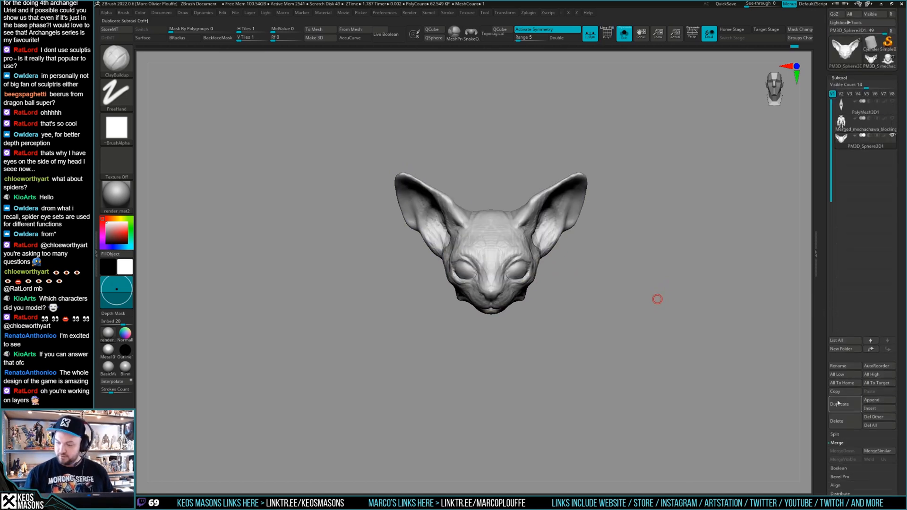
key(space)
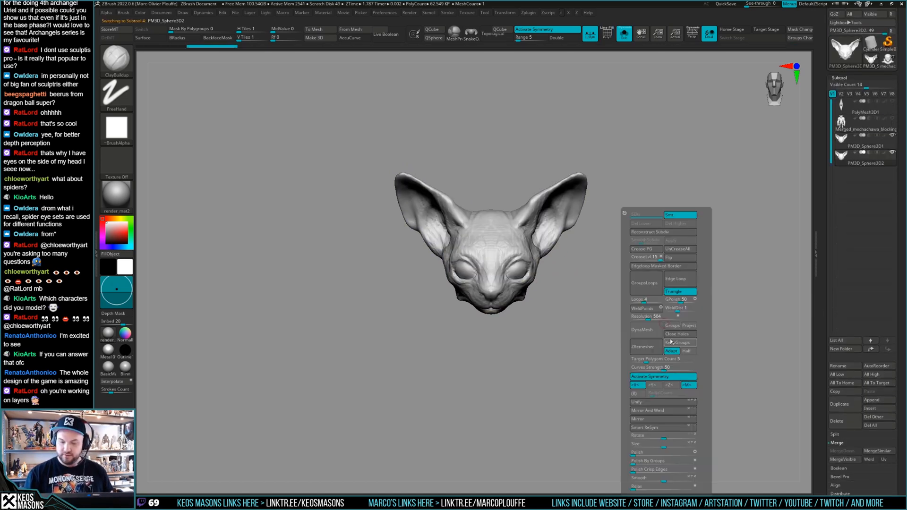
click(651, 333)
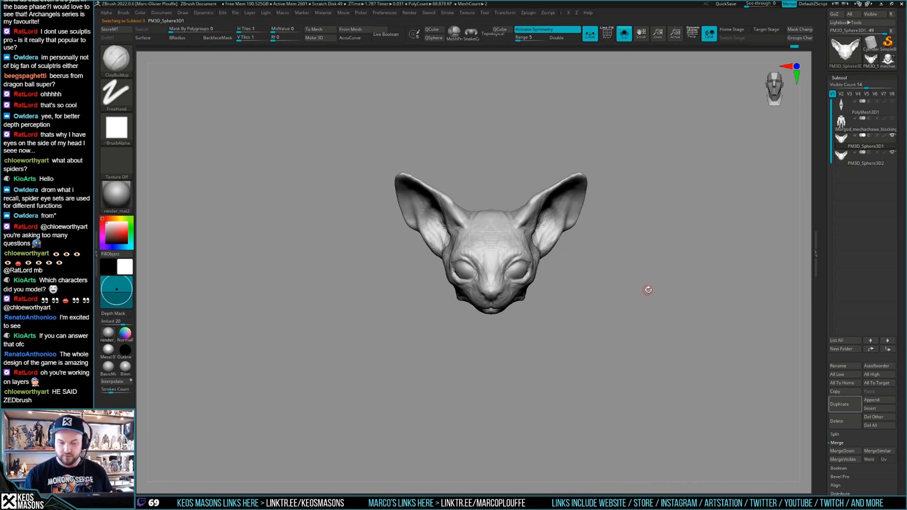
key(space)
key(i)
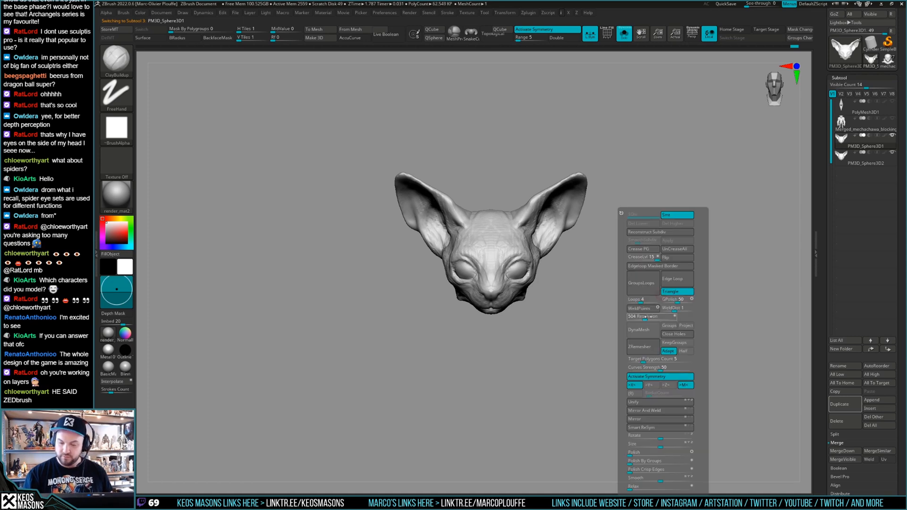
click(647, 331)
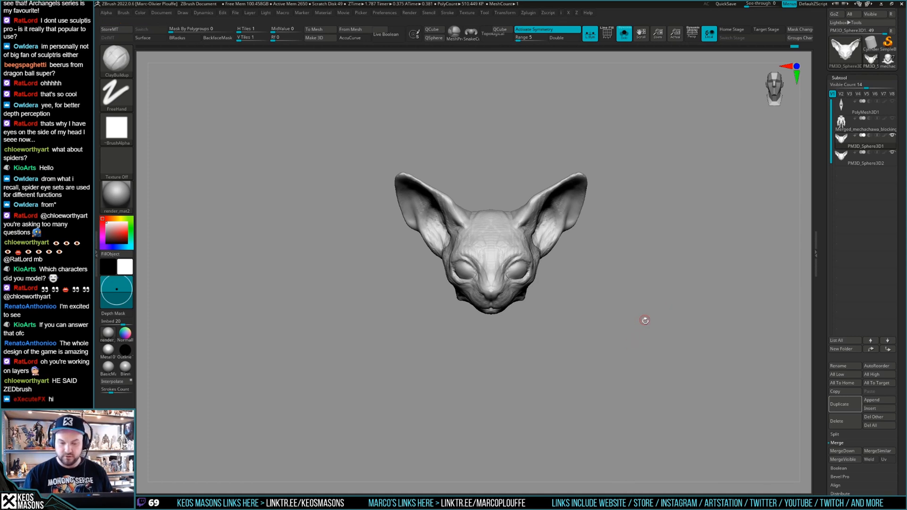
drag(643, 321, 628, 324)
key(ctrl+z)
key(i)
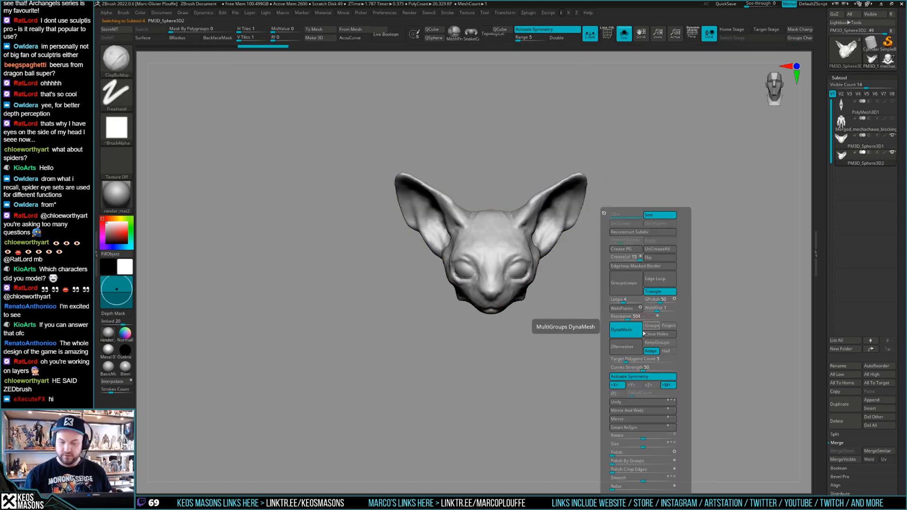
Carve hollow eye sockets into the duplicated head with the ClayBuildup brush
key(f)
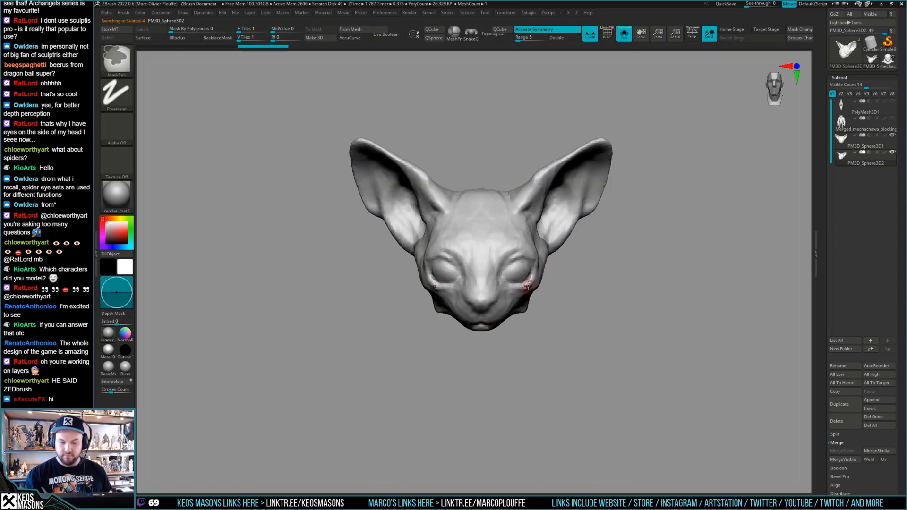
alt+drag(509, 273, 521, 272)
right_drag(543, 300, 506, 318)
alt+drag(516, 272, 521, 278)
right_drag(520, 274, 550, 269)
ctrl+right_drag(551, 269, 527, 251)
mouse_move(588, 272)
right_down()
mouse_move(559, 278)
mouse_move(543, 302)
mouse_move(543, 278)
mouse_move(523, 259)
mouse_move(502, 288)
right_up()
alt+drag(518, 279, 524, 281)
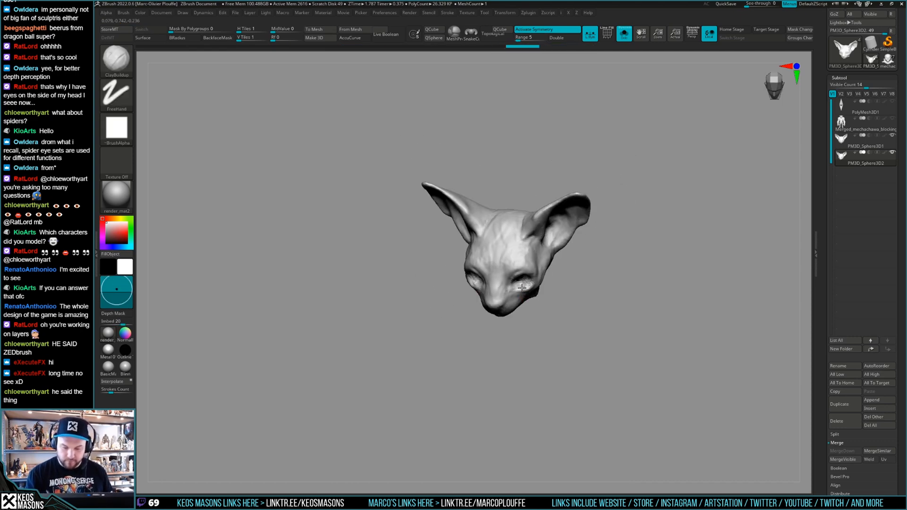
shift+right_drag(523, 264, 547, 253)
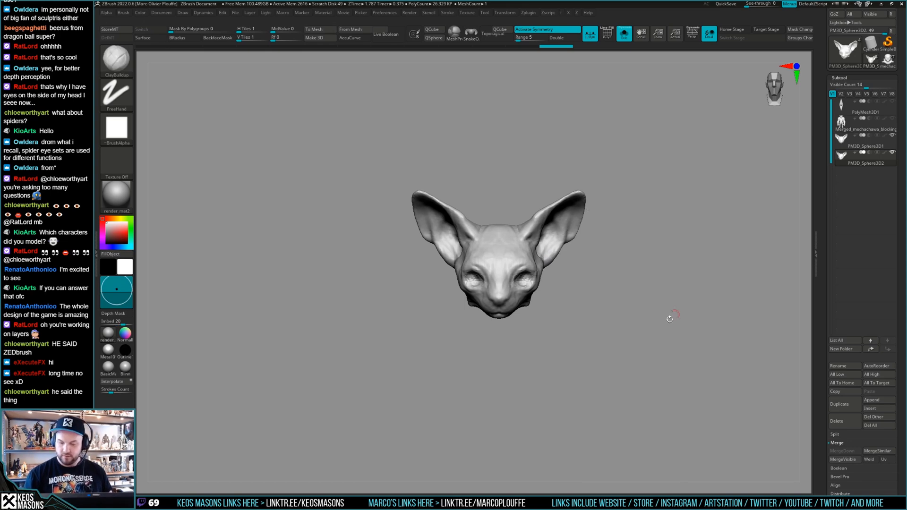
ZRemesh the duplicated head with a target polygon count of 1.29117, check its wireframe and show it together with the original head
key(g)
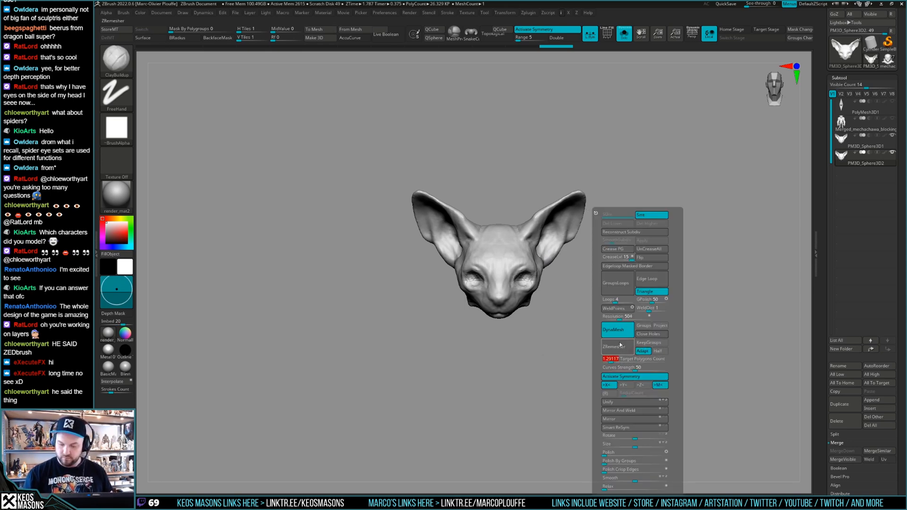
click(617, 352)
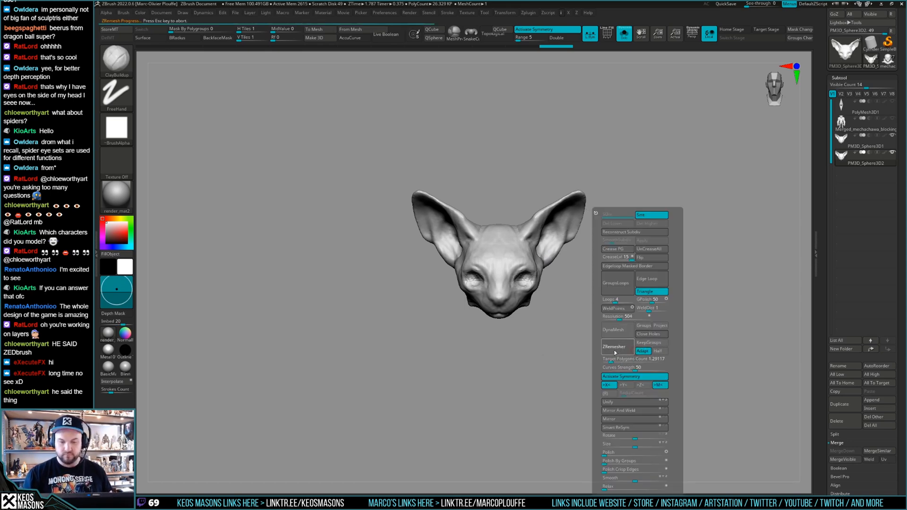
key(shift+f)
drag(735, 288, 624, 338)
key(shift+f)
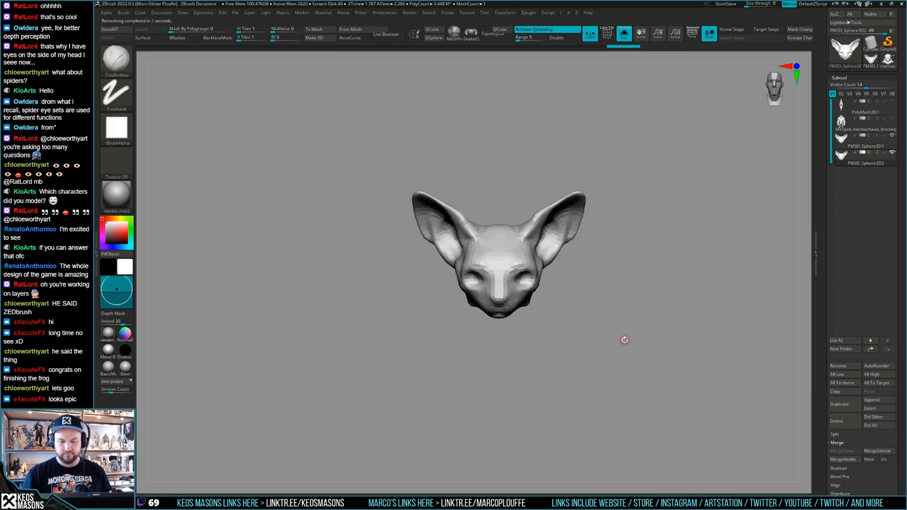
key(alt+s)
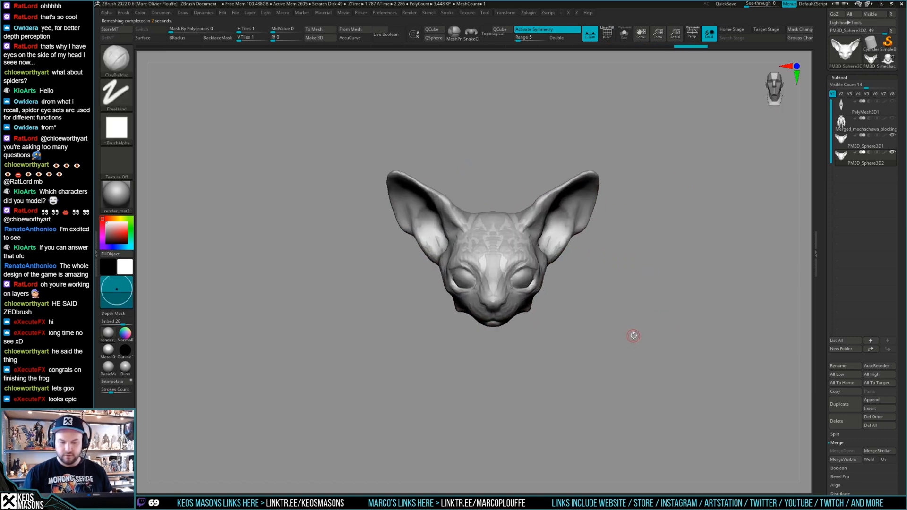
Give the original and remeshed heads contrasting white and pink colours, and subdivide the remeshed head
click(869, 149)
key(space)
click(573, 325)
drag(632, 284, 647, 298)
Project the original head's detail onto the remeshed head with a projection shell of 0.00647, declining the polypaint projection, and isolate the result
key(z)
drag(648, 412, 663, 407)
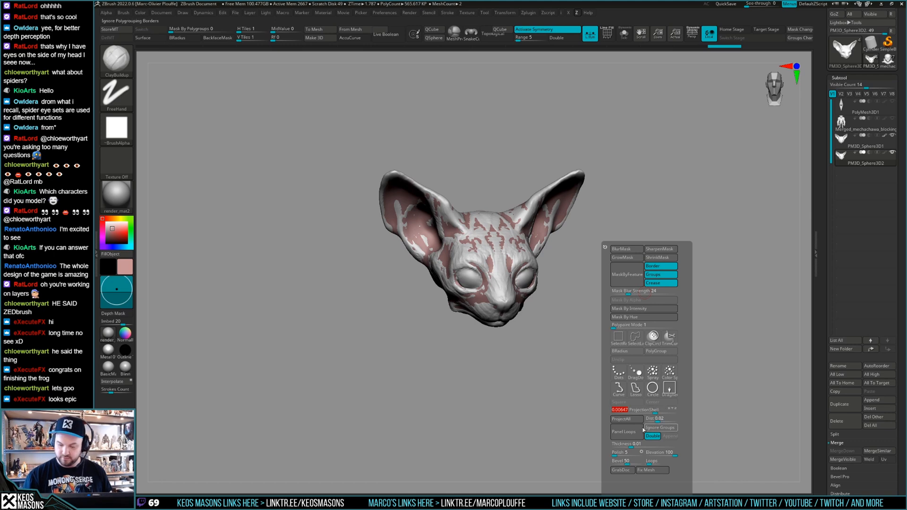
click(623, 419)
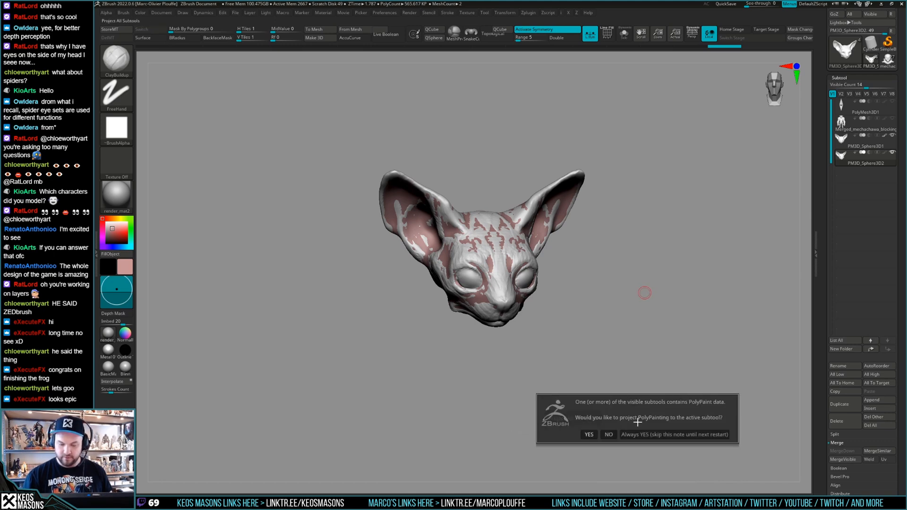
click(610, 435)
key(alt+s)
drag(662, 379, 638, 387)
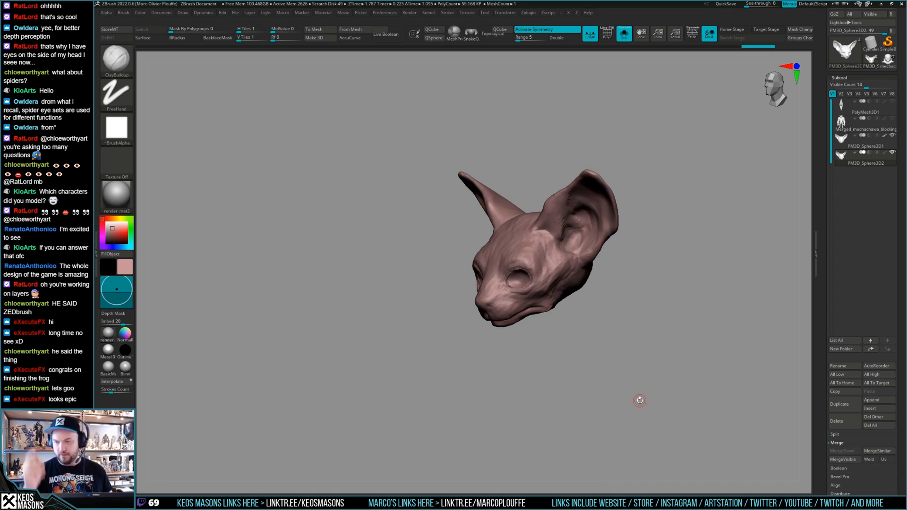
Delete the original head subtool and check the wireframe of the projected head
drag(639, 400, 626, 316)
click(848, 142)
click(847, 158)
click(846, 142)
click(842, 422)
key(shift+f)
key(shift+f)
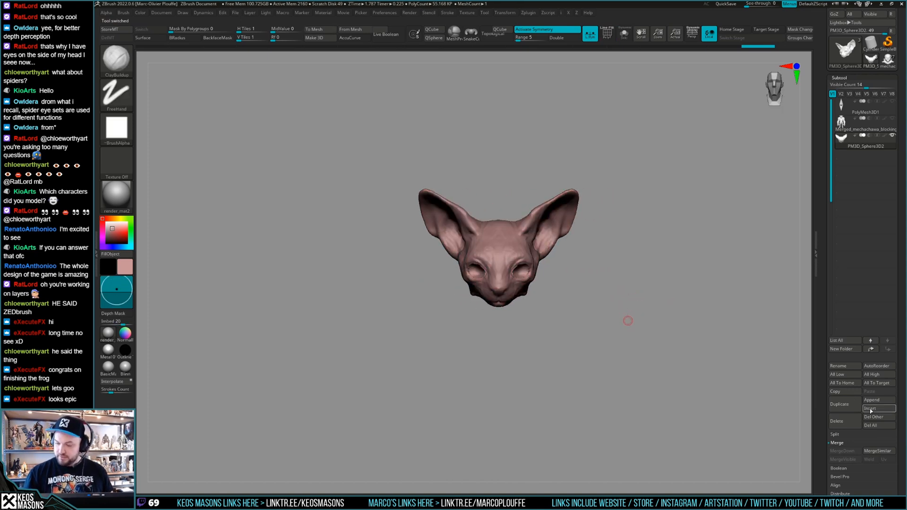
Insert a sphere subtool, scale it down to eyeball size and move it into one eye socket
click(871, 409)
click(571, 382)
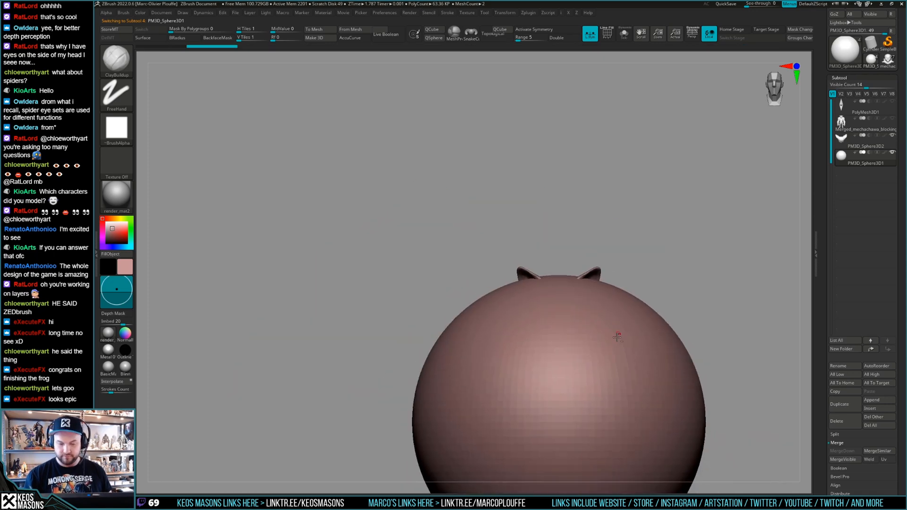
key(w)
drag(533, 371, 501, 407)
drag(536, 365, 530, 377)
drag(560, 343, 697, 310)
drag(628, 259, 549, 255)
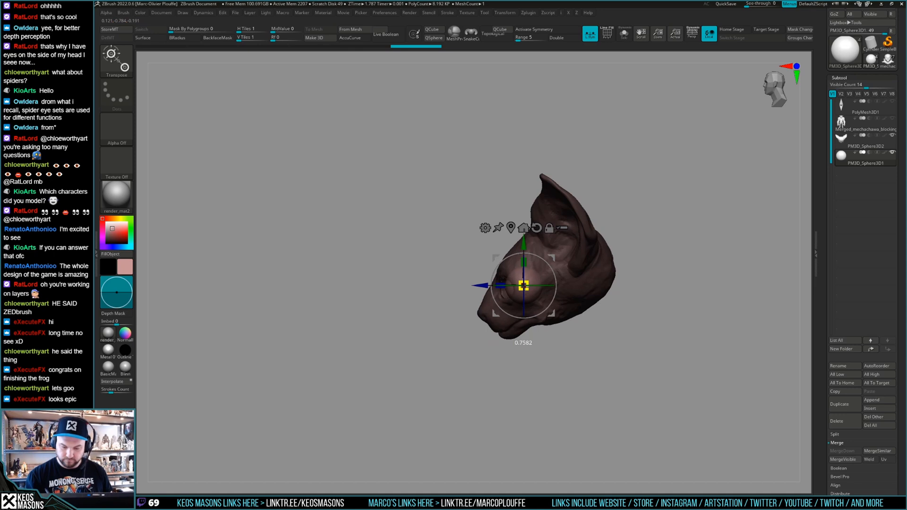
Fine-tune the eyeball's size and position in the socket, checking it from the front and side
key(q)
mouse_move(662, 302)
shift+mouse_down()
mouse_move(569, 300)
mouse_move(605, 307)
shift+mouse_up()
key(w)
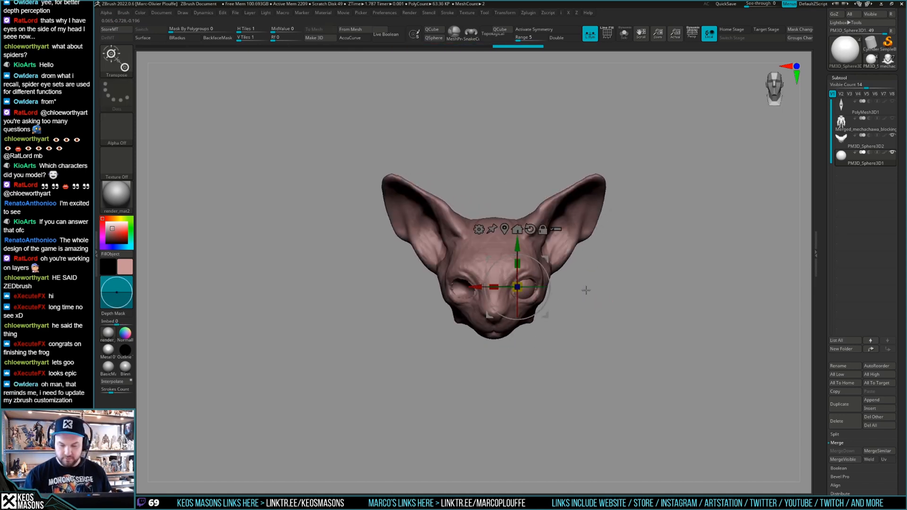
key(q)
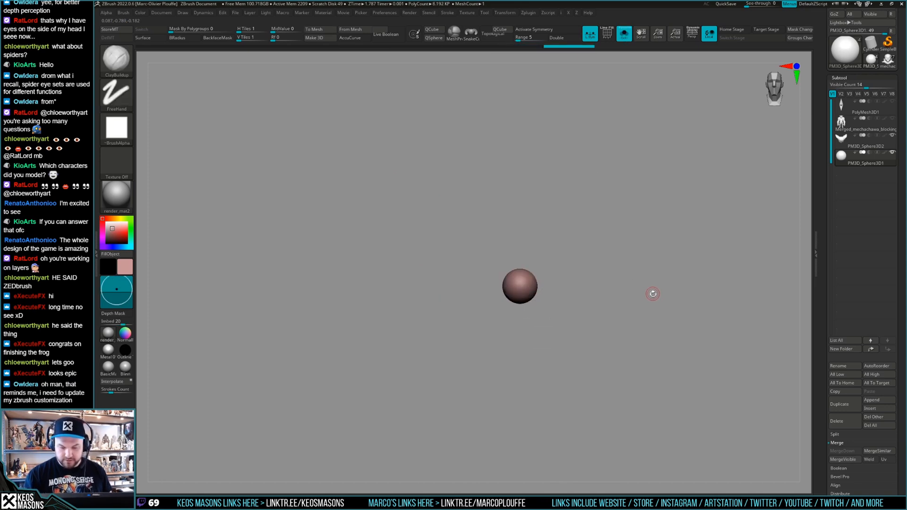
mouse_move(652, 299)
mouse_down()
mouse_move(662, 279)
mouse_move(637, 305)
mouse_move(650, 294)
mouse_move(659, 312)
mouse_move(657, 252)
mouse_move(646, 298)
mouse_move(631, 300)
mouse_move(653, 290)
mouse_up()
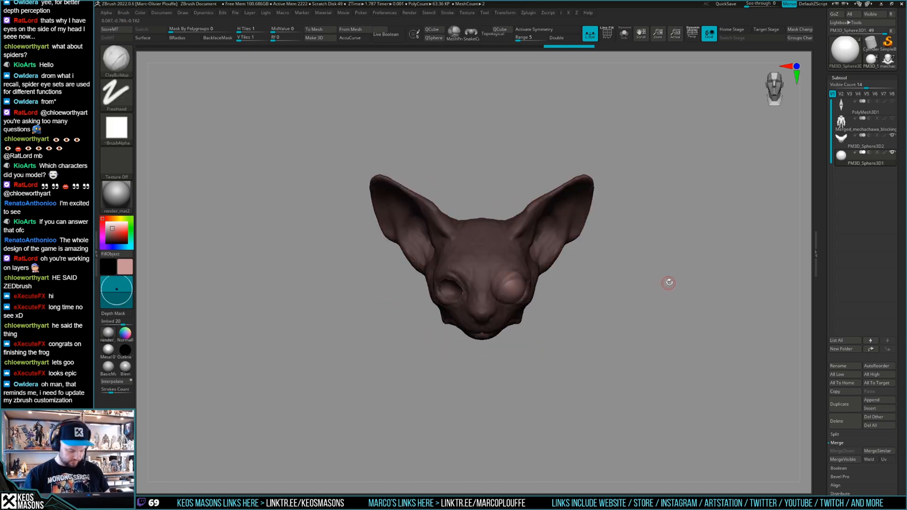
key(w)
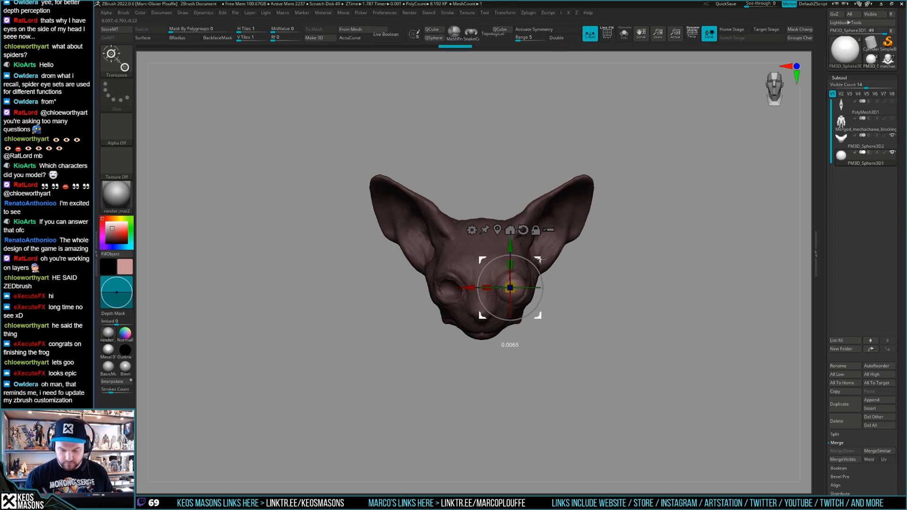
mouse_move(695, 288)
mouse_down()
mouse_move(680, 249)
mouse_move(692, 303)
mouse_move(665, 305)
mouse_move(550, 255)
mouse_up()
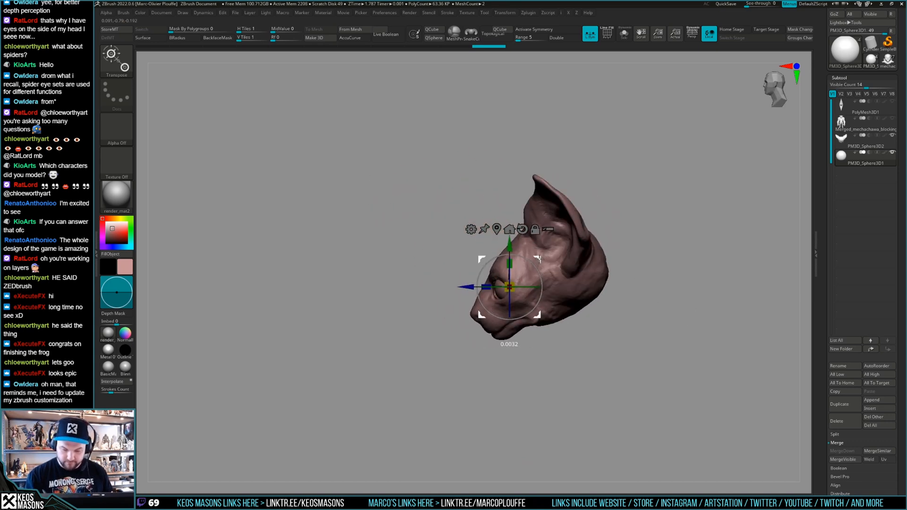
key(q)
mouse_move(501, 289)
mouse_down()
mouse_move(578, 293)
mouse_move(628, 275)
mouse_move(625, 305)
mouse_up()
key(w)
Isolate the eyeball, enable symmetry with local symmetry and mask a circular iris area at its front centre
key(shift+s)
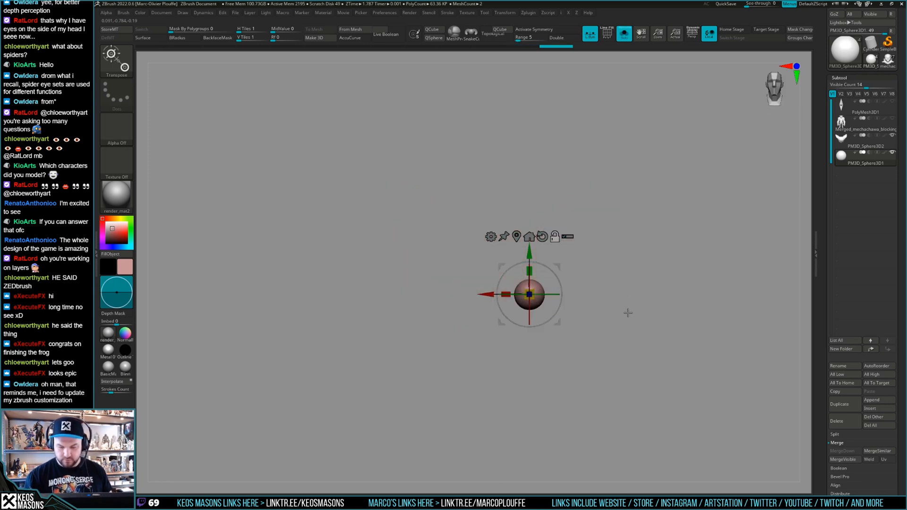
key(q)
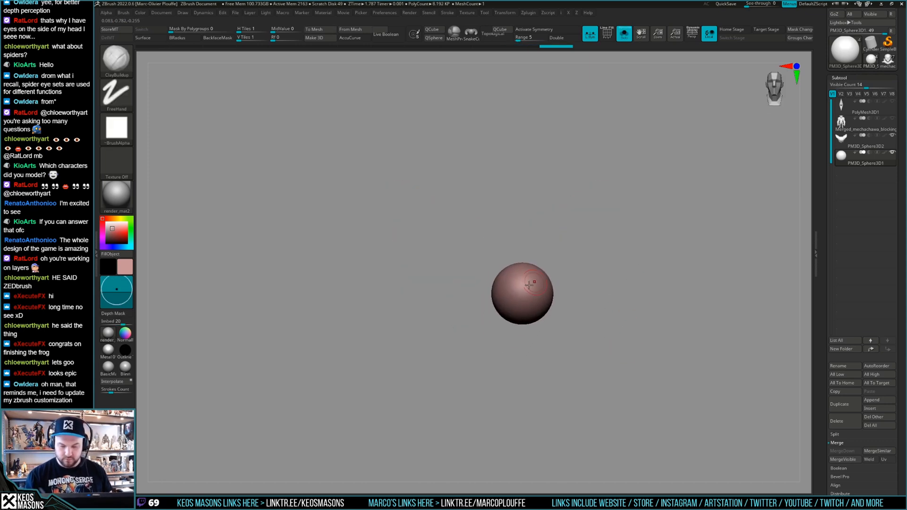
key(space)
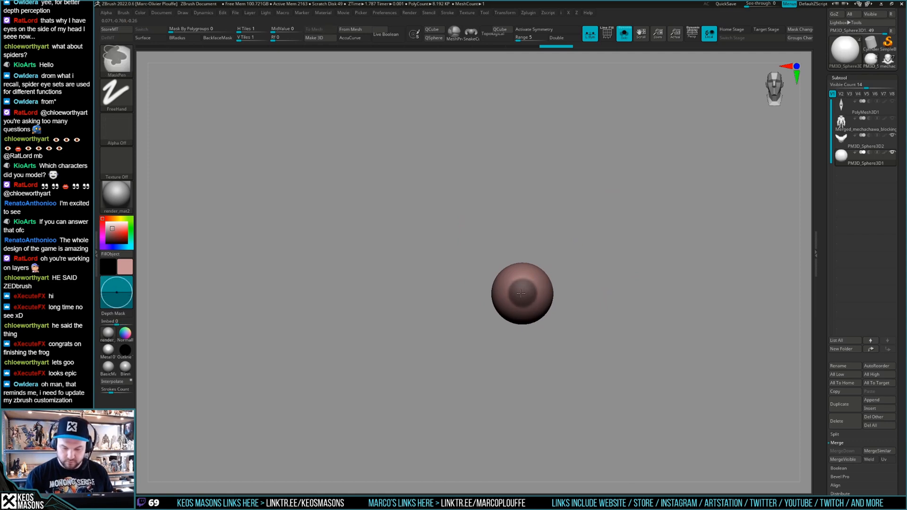
key(x)
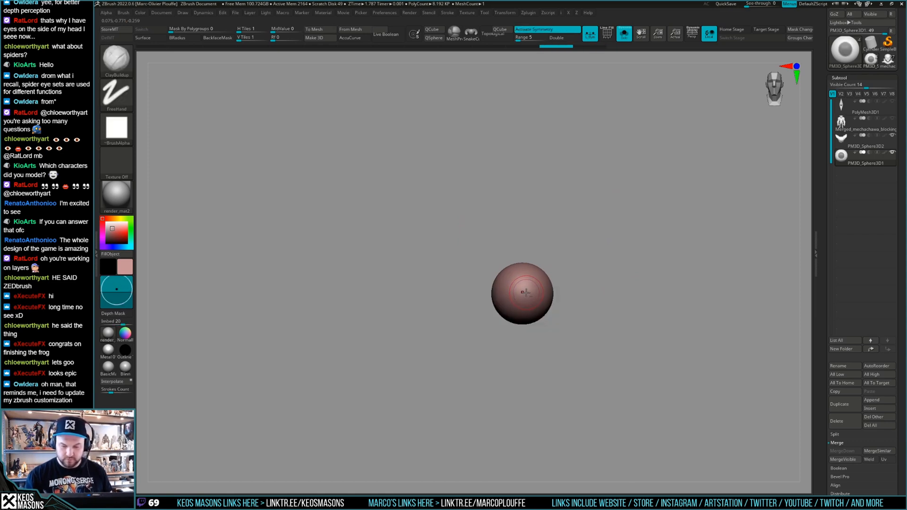
key(shift+l)
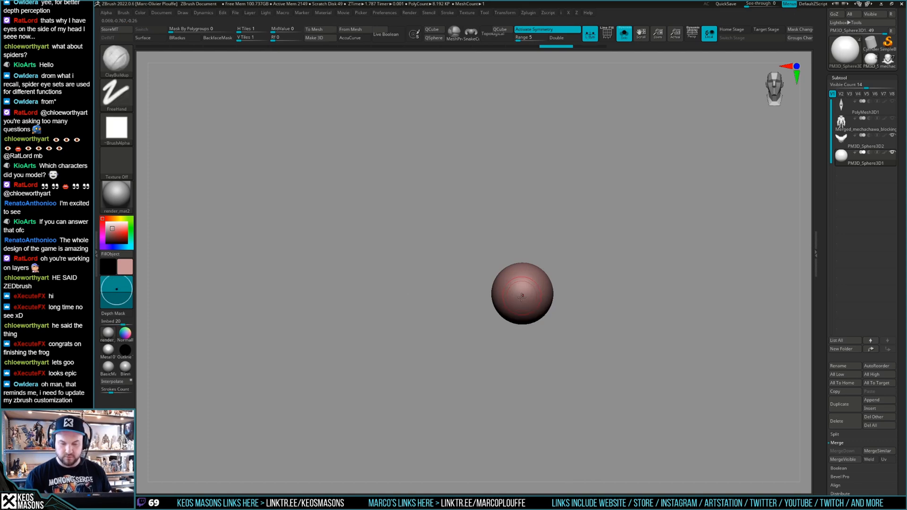
key(shift+l)
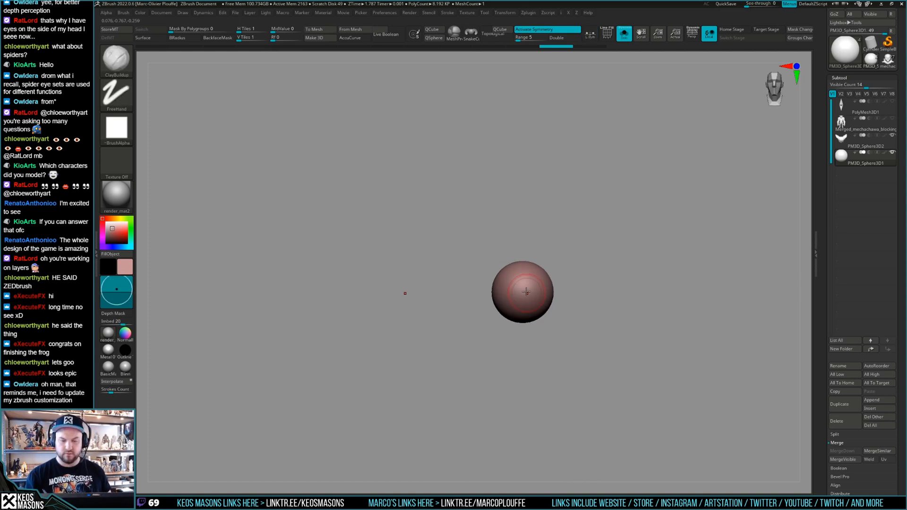
key(ctrl+shift)
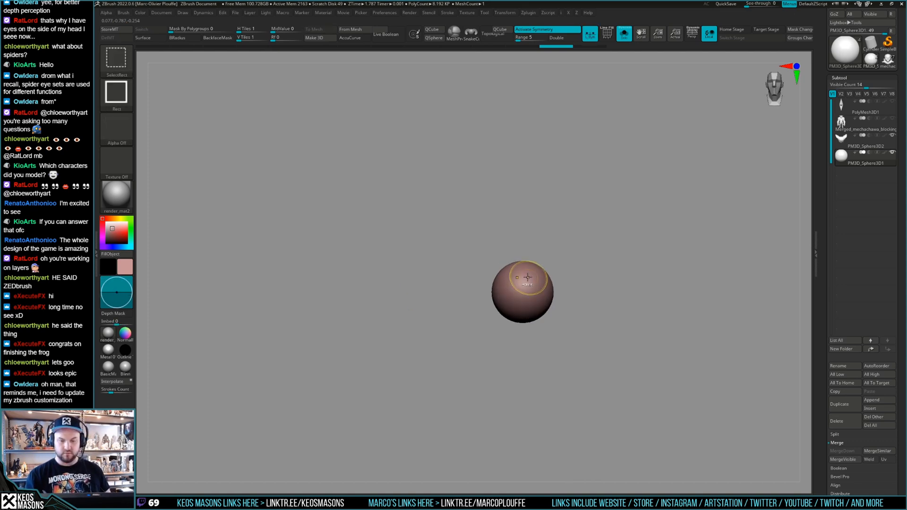
key(ctrl)
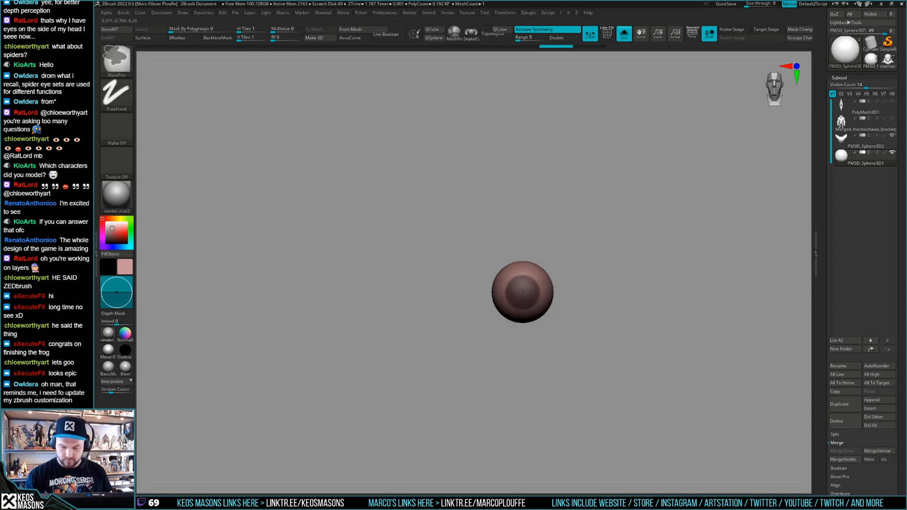
ctrl+drag(563, 267, 566, 265)
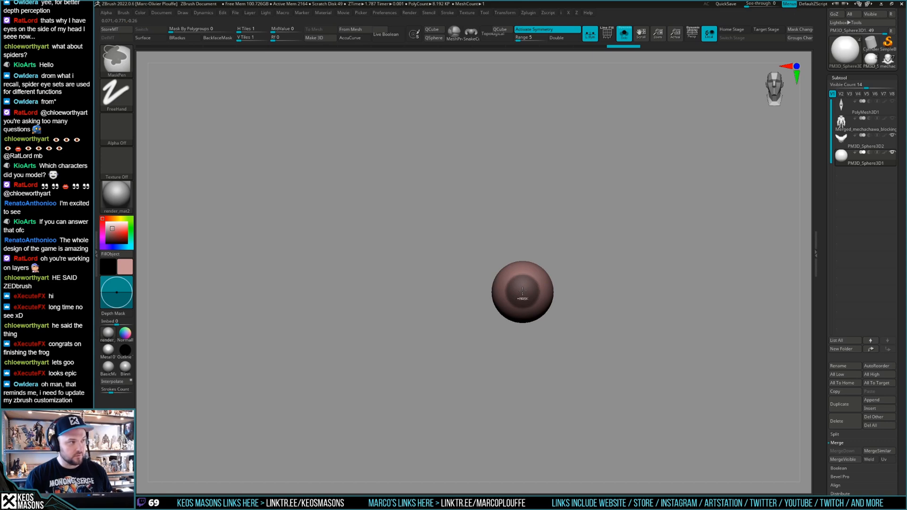
key(space)
key(ctrl)
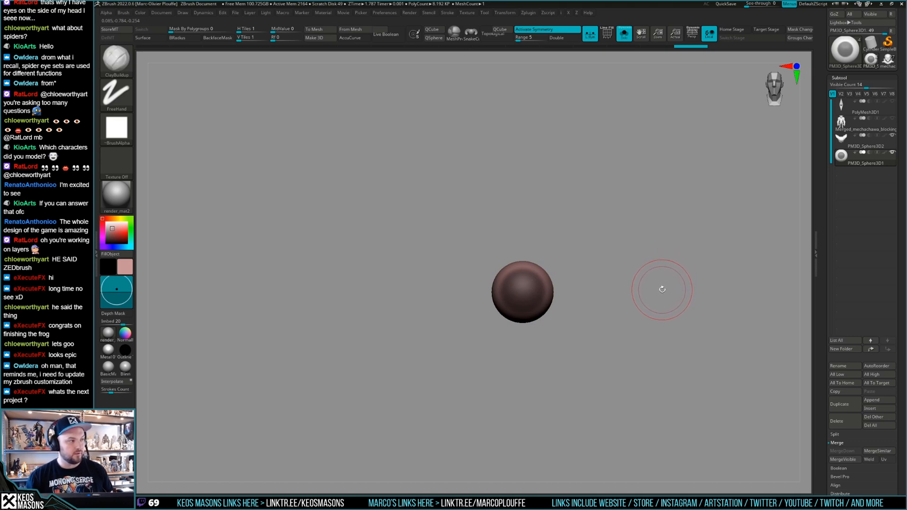
Colour the eyeball white and fill its circular iris area with grey
ctrl+drag(665, 283, 671, 276)
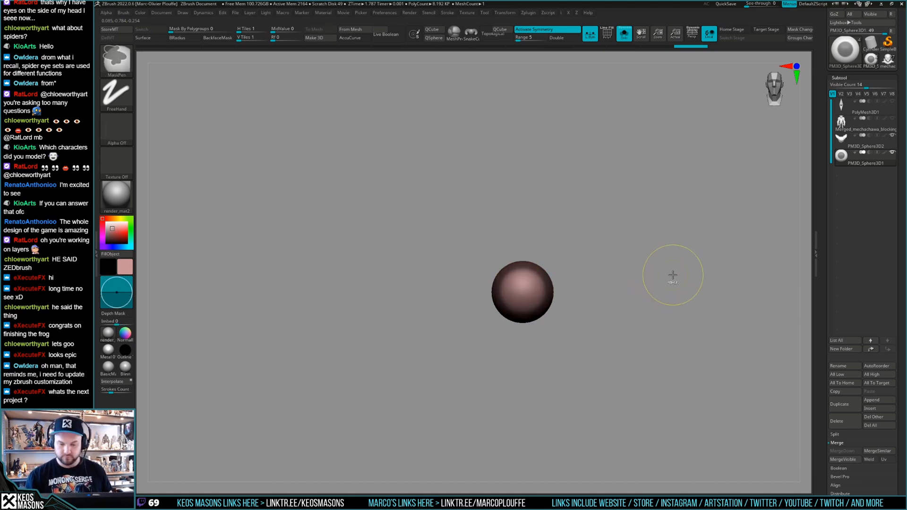
key(space)
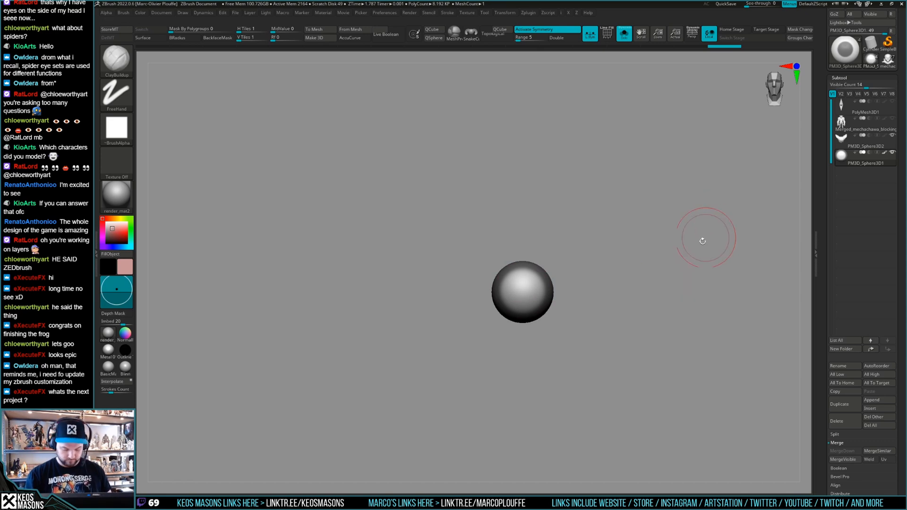
key(space)
click(586, 312)
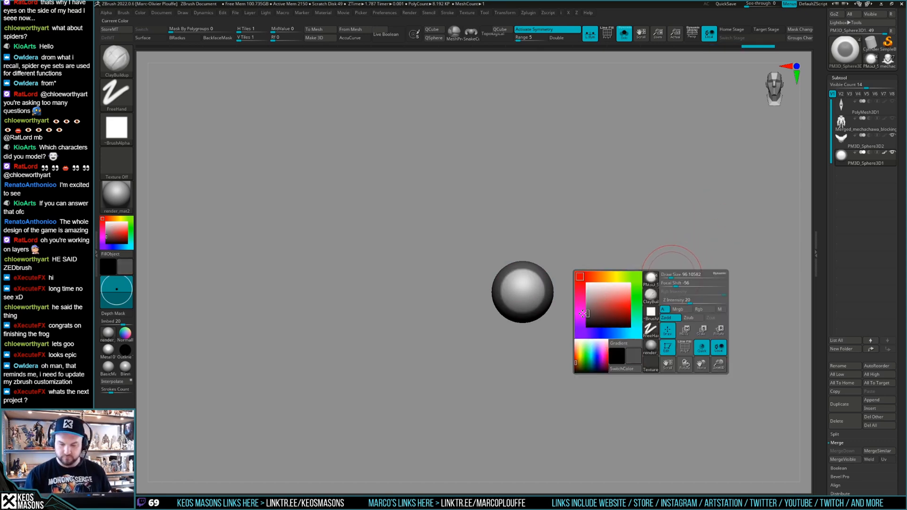
key(ctrl+f)
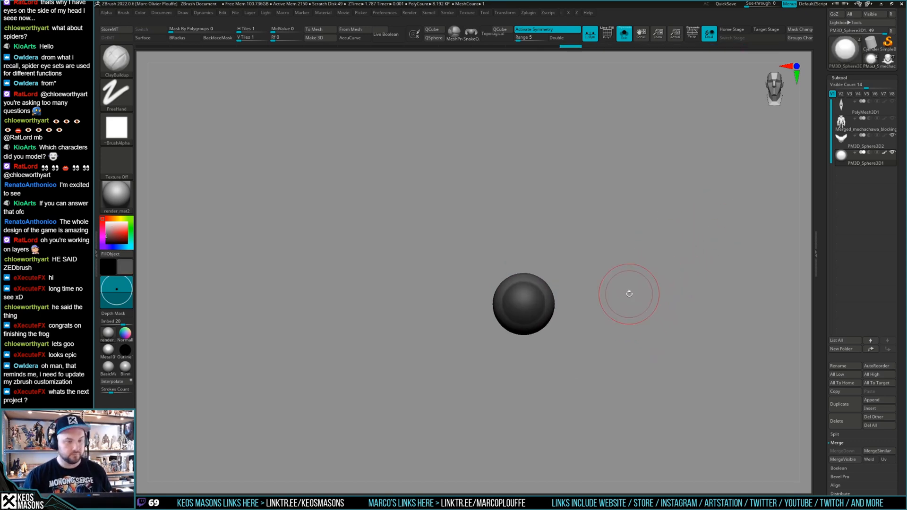
key(space)
click(548, 326)
key(ctrl+f)
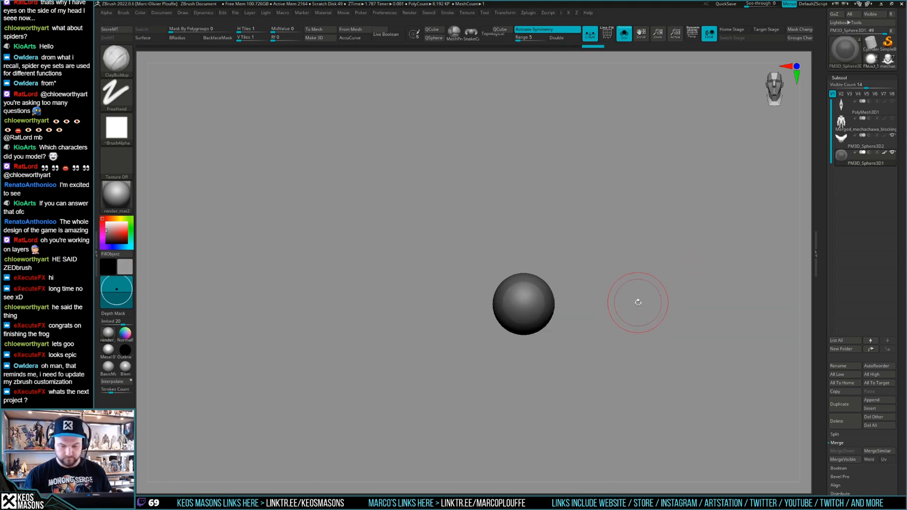
Mask a vertical slit pupil at the centre of the iris and invert the mask
alt+drag(628, 297, 630, 302)
key(space)
ctrl+drag(528, 318, 529, 294)
ctrl+click(529, 298)
ctrl+click(529, 290)
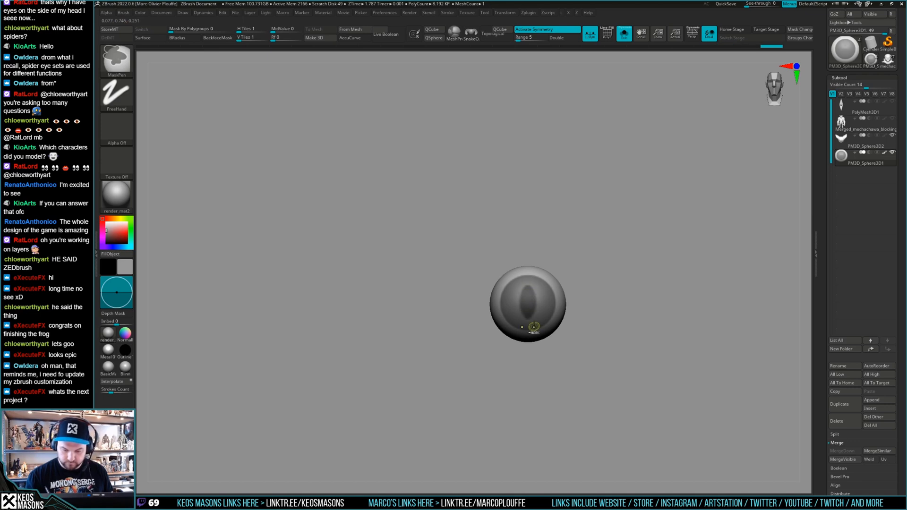
alt+drag(624, 320, 636, 289)
ctrl+click(644, 286)
Fill the slit pupil with black, clear the mask and show the head again around the eyeball
key(space)
drag(560, 330, 550, 336)
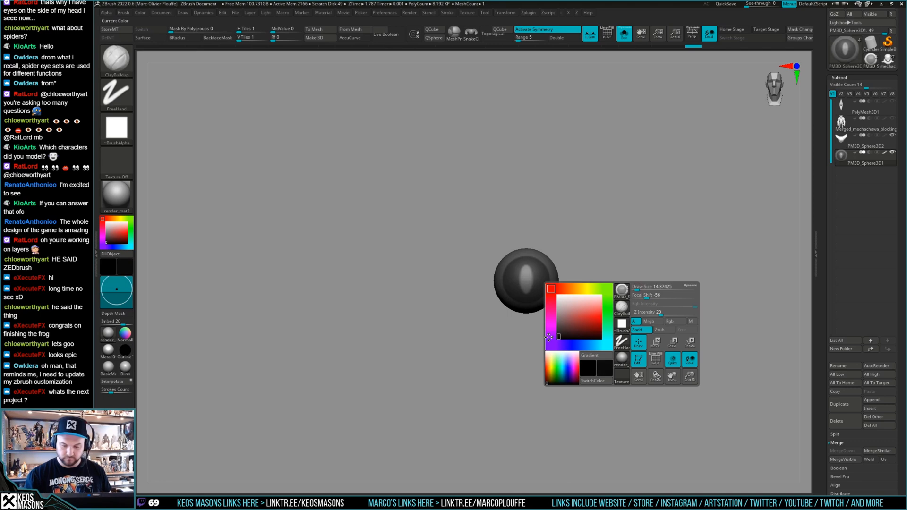
ctrl+click(653, 324)
mouse_move(653, 324)
alt+mouse_down()
mouse_move(654, 276)
mouse_move(654, 288)
mouse_move(646, 284)
alt+mouse_up()
ctrl+click(654, 276)
key(space)
key(ctrl+f)
ctrl+click(659, 285)
key(alt+s)
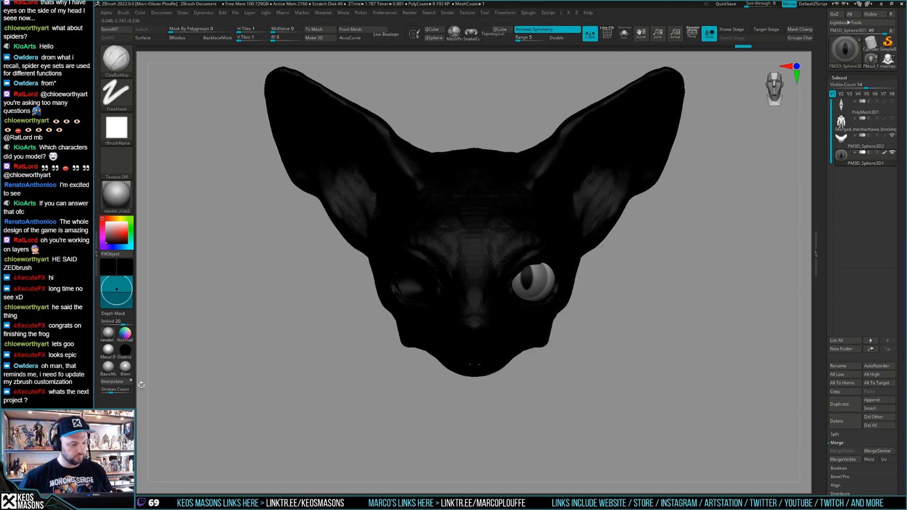
Fill the isolated eyeball with the high gloss material and check it together with the head
click(125, 368)
click(118, 208)
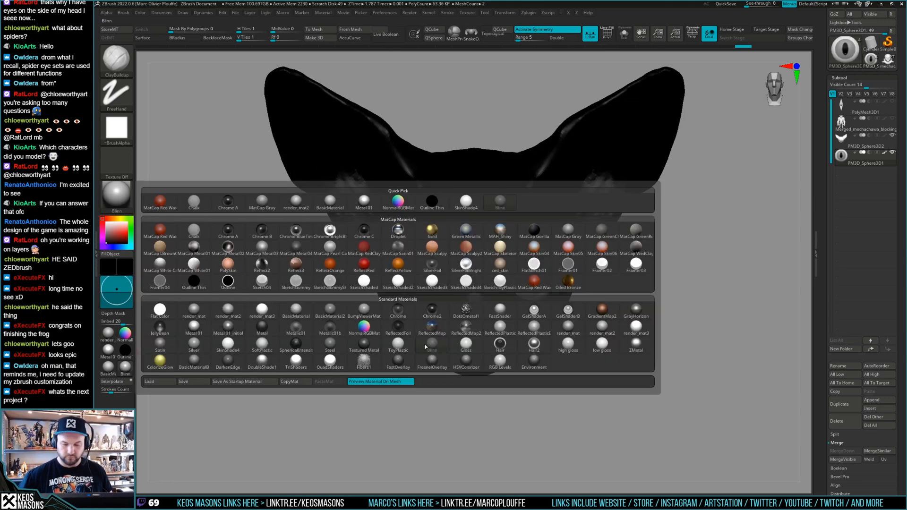
click(582, 340)
key(alt+s)
key(space)
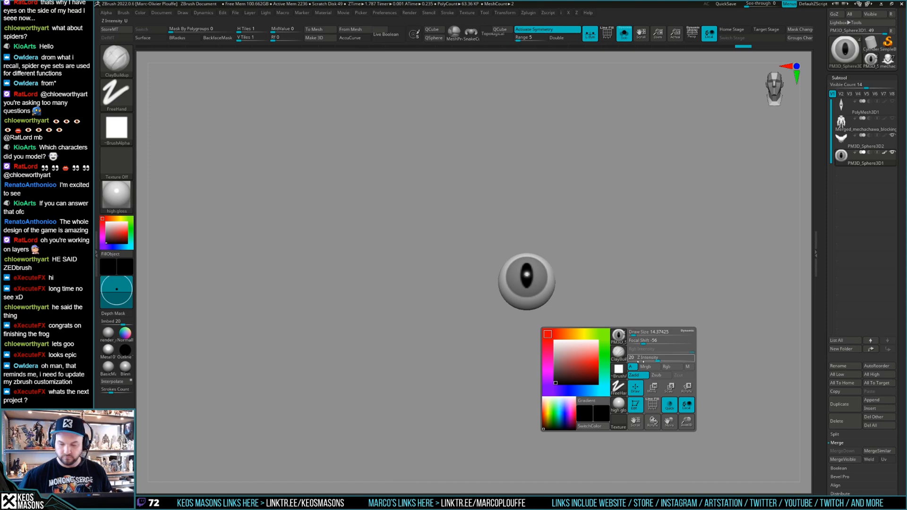
key(space)
shift+drag(616, 242, 615, 265)
key(alt+s)
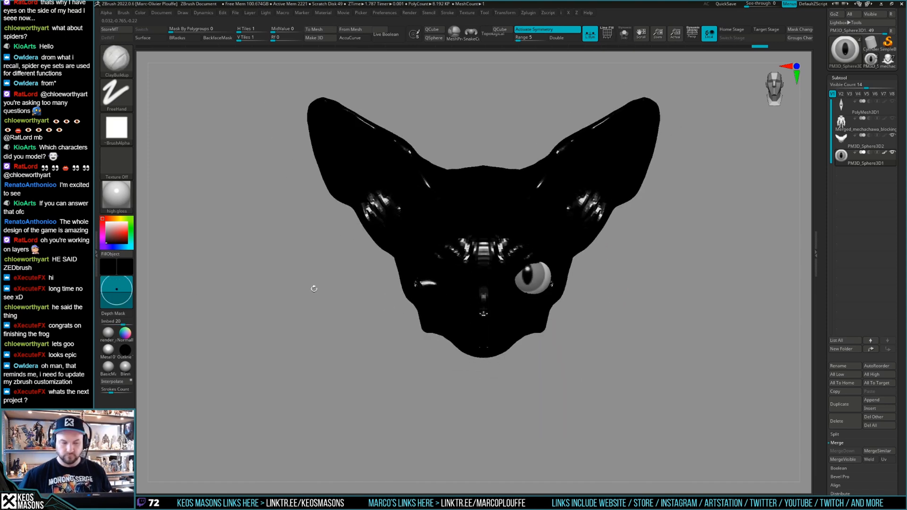
Switch the active material back to render_mat2 and set the active colour to white
click(108, 333)
key(space)
click(538, 315)
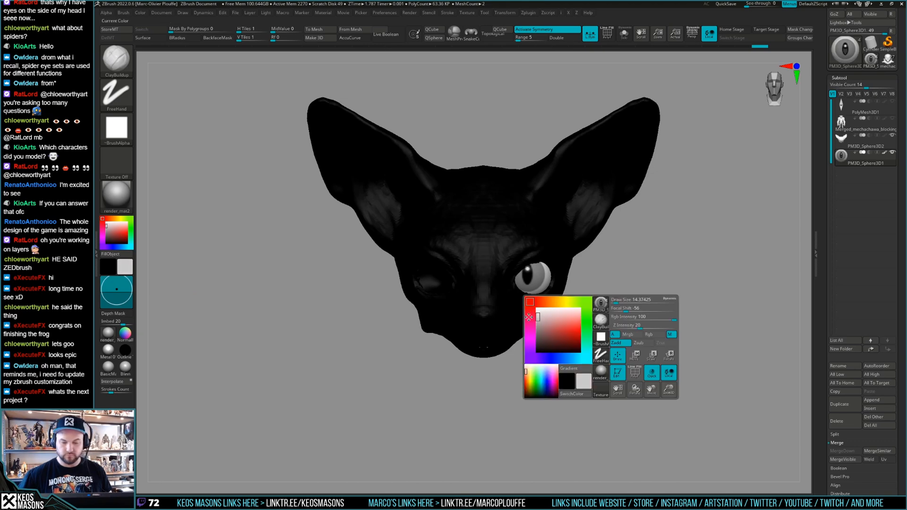
drag(541, 317, 535, 307)
key(alt+s)
Mirror and weld the eyeball across X to create the second eye, and check both eyes in the head
key(g)
key(g)
click(626, 411)
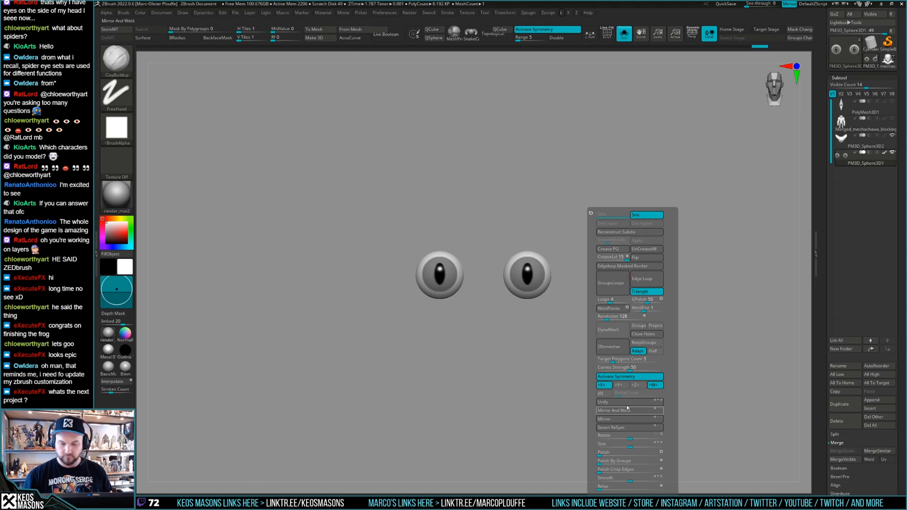
key(shift+x)
key(shift+x)
key(alt+s)
drag(608, 319, 619, 283)
Store a morph target of the eyeballs, rotate their gaze slightly outward and check the expression on the head
key(alt+s)
key(w)
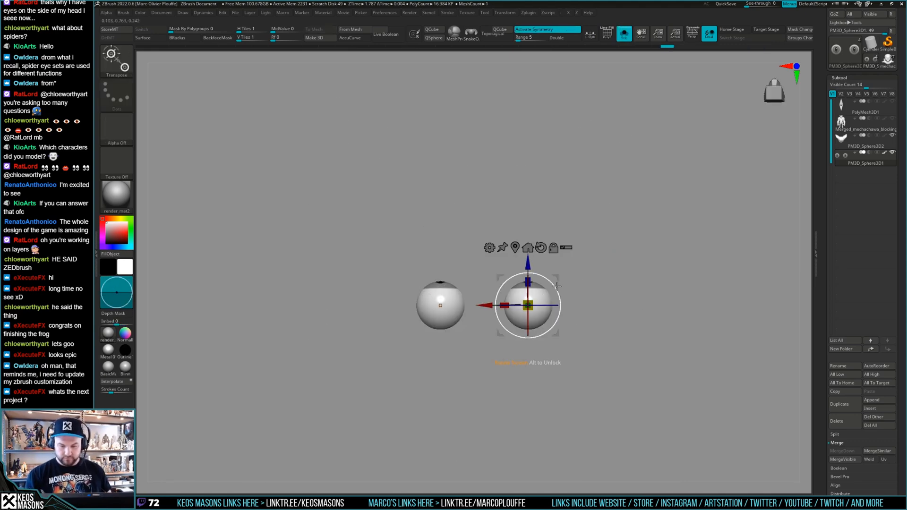
click(125, 29)
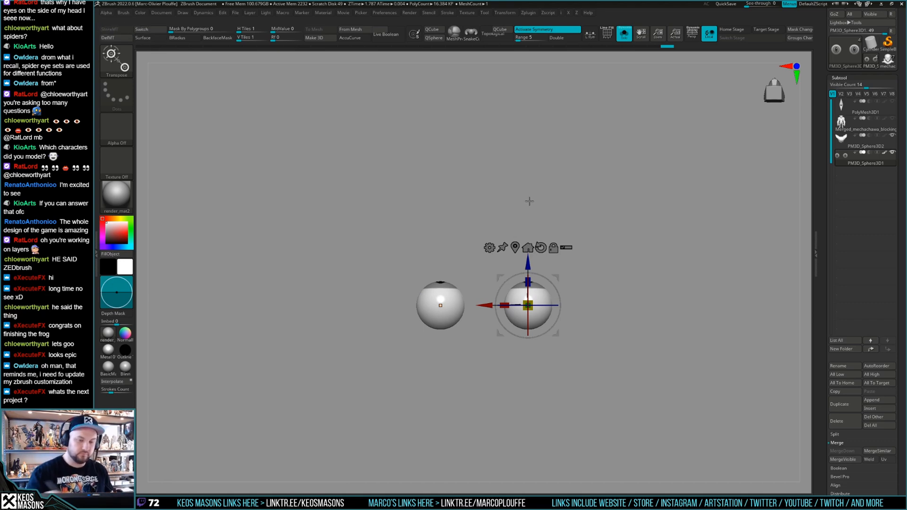
key(q)
key(alt+s)
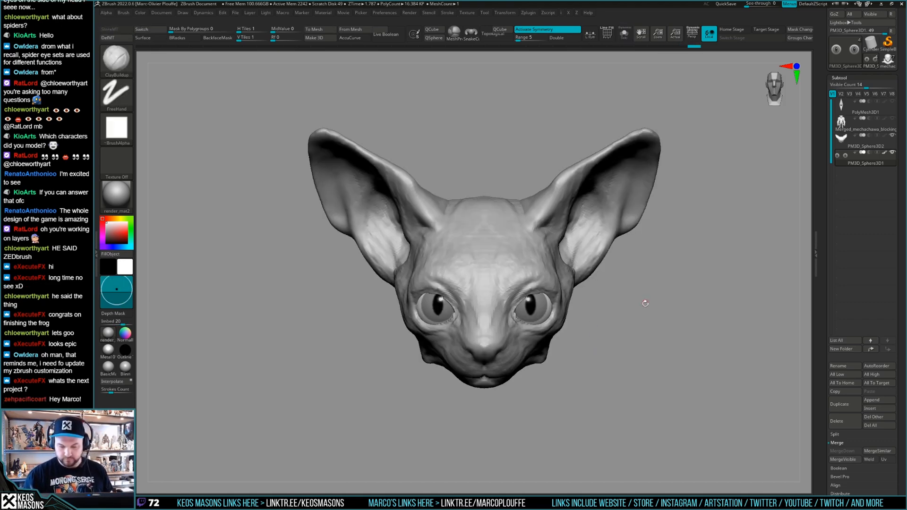
drag(646, 275, 634, 306)
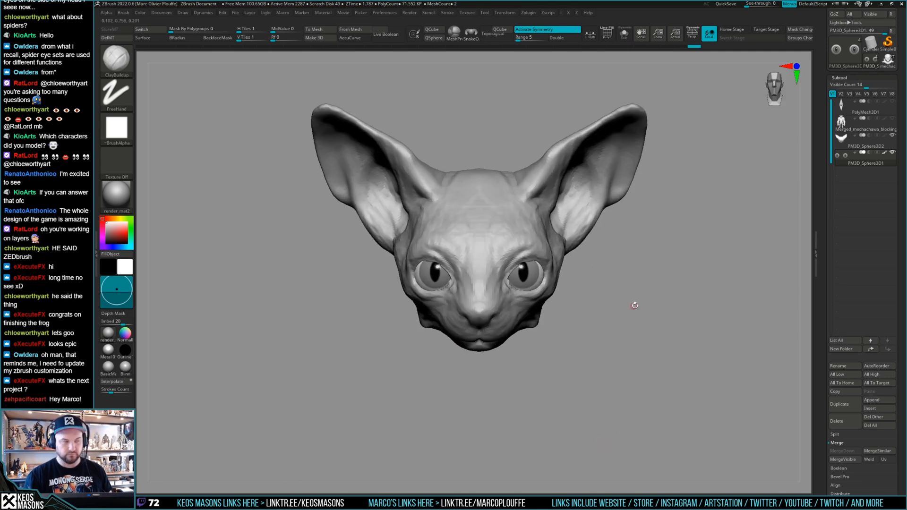
drag(630, 297, 633, 295)
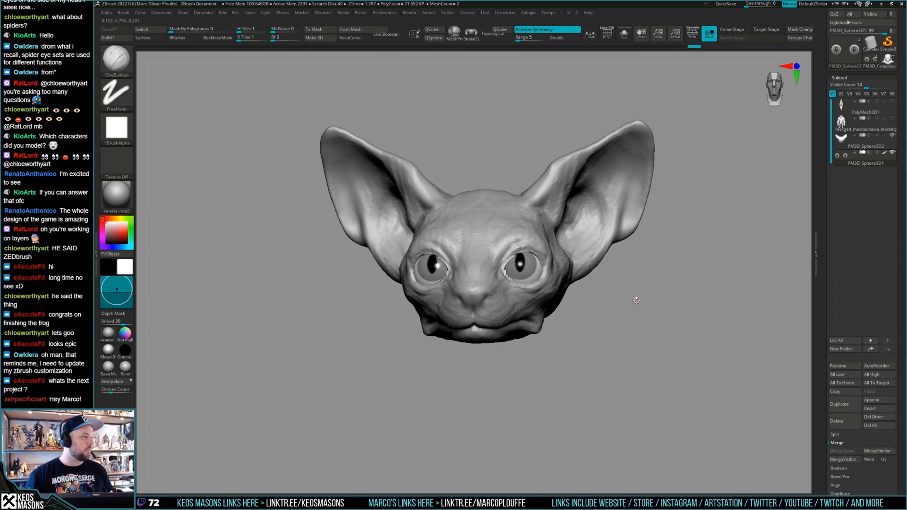
mouse_move(632, 304)
mouse_down()
mouse_move(609, 330)
mouse_move(631, 314)
mouse_up()
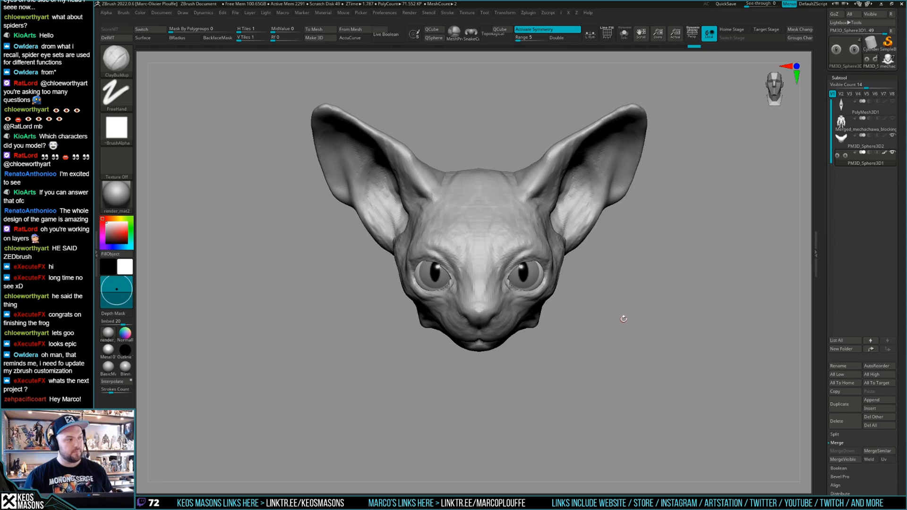
mouse_move(625, 318)
mouse_down()
mouse_move(623, 285)
mouse_move(624, 302)
mouse_move(634, 290)
mouse_move(661, 298)
mouse_move(648, 301)
mouse_move(632, 282)
mouse_move(630, 308)
mouse_move(646, 315)
mouse_move(640, 296)
mouse_move(634, 319)
mouse_move(624, 306)
mouse_move(642, 312)
mouse_up()
Isolate the eyeballs and undo their outward rotation
key(w)
key(shift+s)
key(q)
key(shift+s)
key(alt+s)
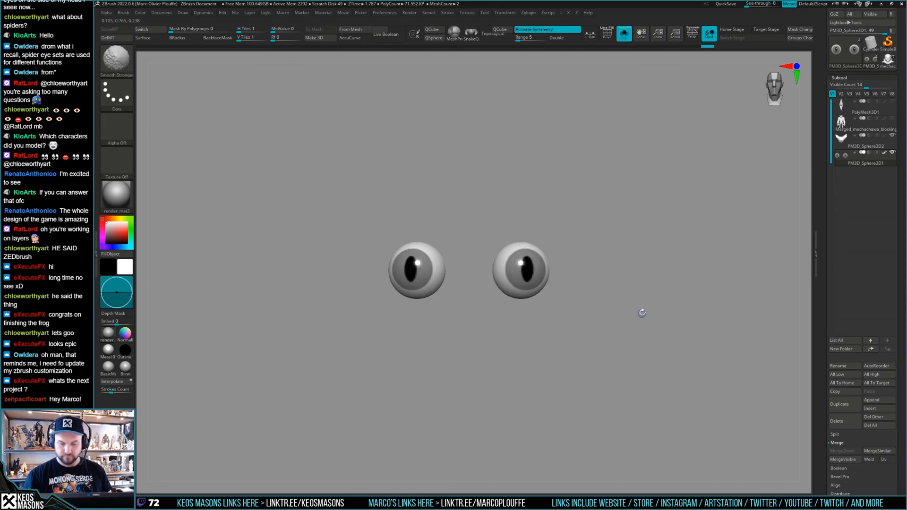
key(ctrl+z)
key(ctrl+z)
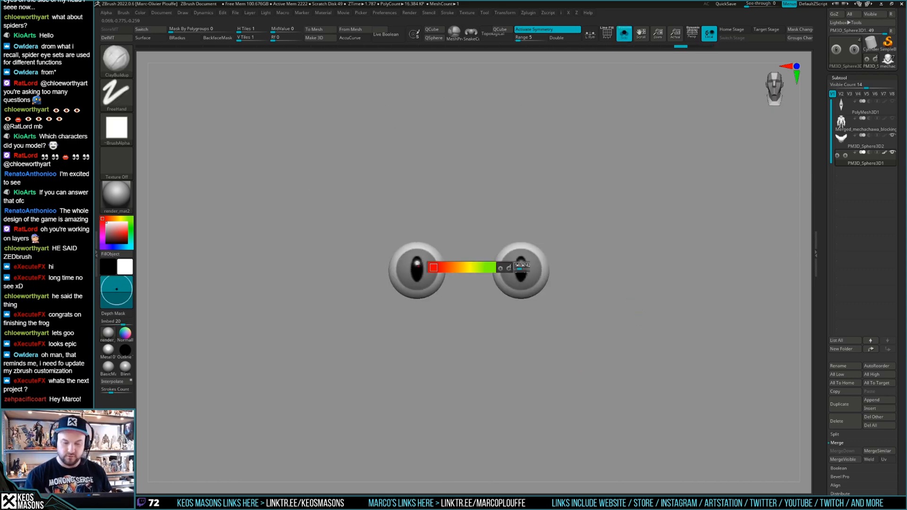
Mask around the pupils and fill with grey to refine the iris shading on both eyeballs
key(space)
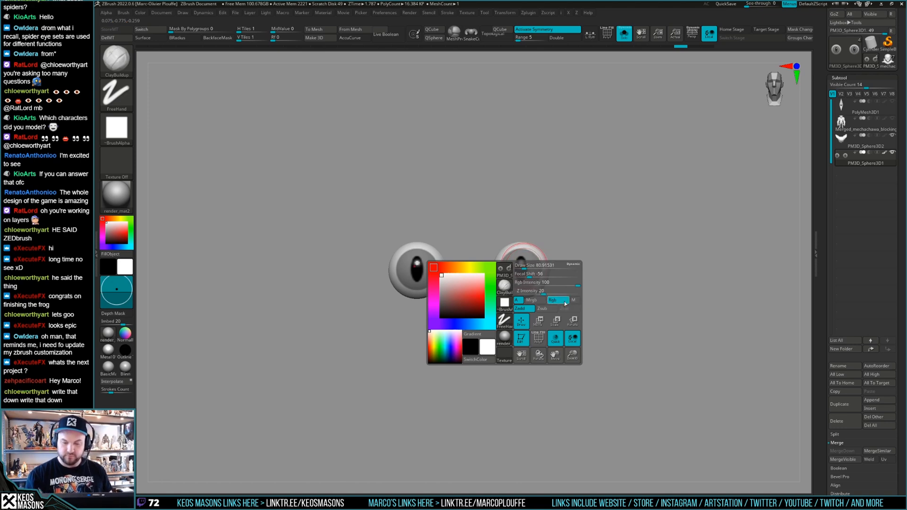
key(space)
key(ctrl)
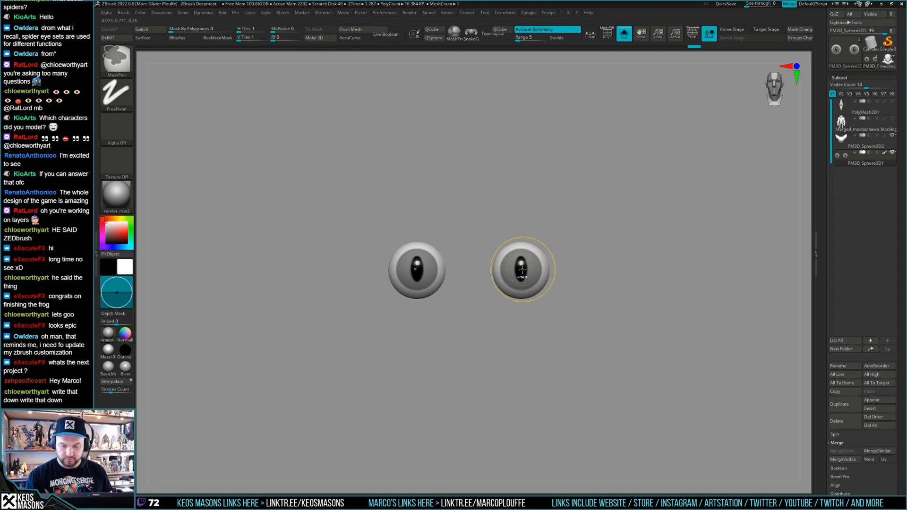
ctrl+drag(523, 269, 530, 261)
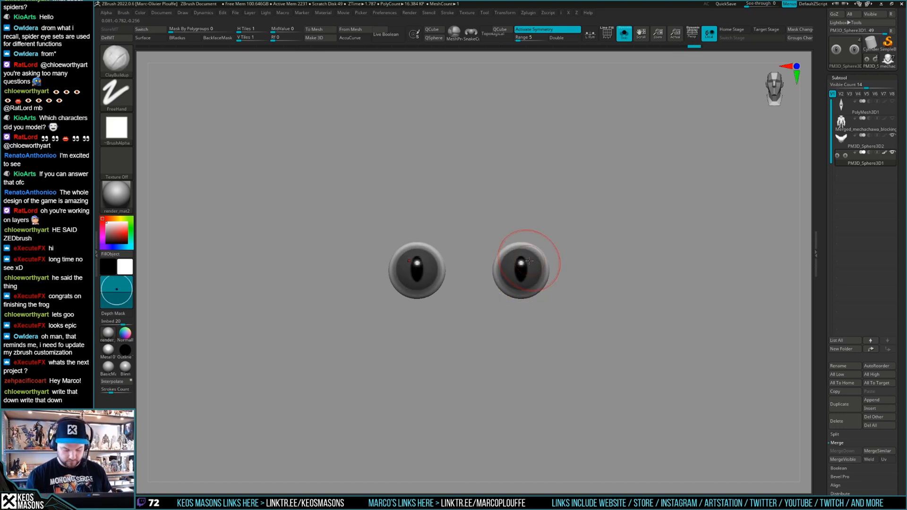
mouse_move(650, 263)
mouse_down()
mouse_move(632, 262)
mouse_move(643, 263)
mouse_up()
key(space)
key(ctrl)
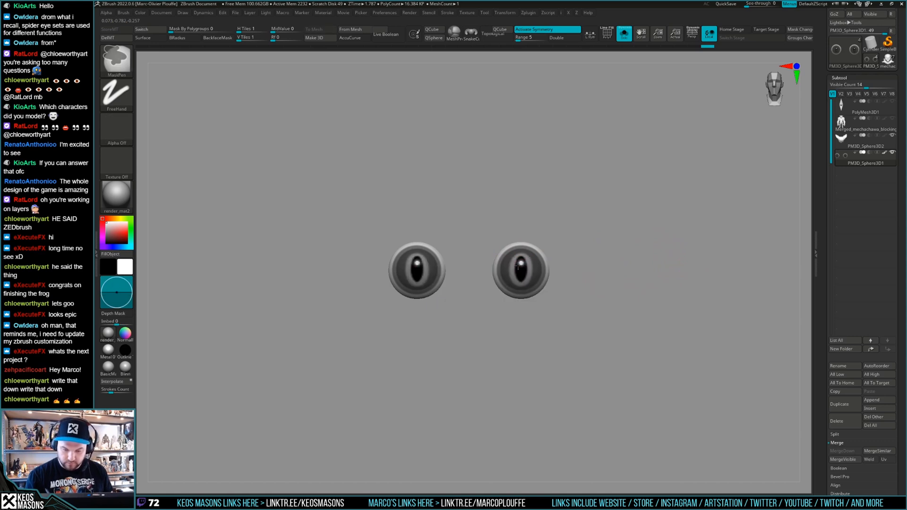
mouse_move(520, 269)
ctrl+right_down()
mouse_move(536, 271)
mouse_move(543, 259)
ctrl+right_up()
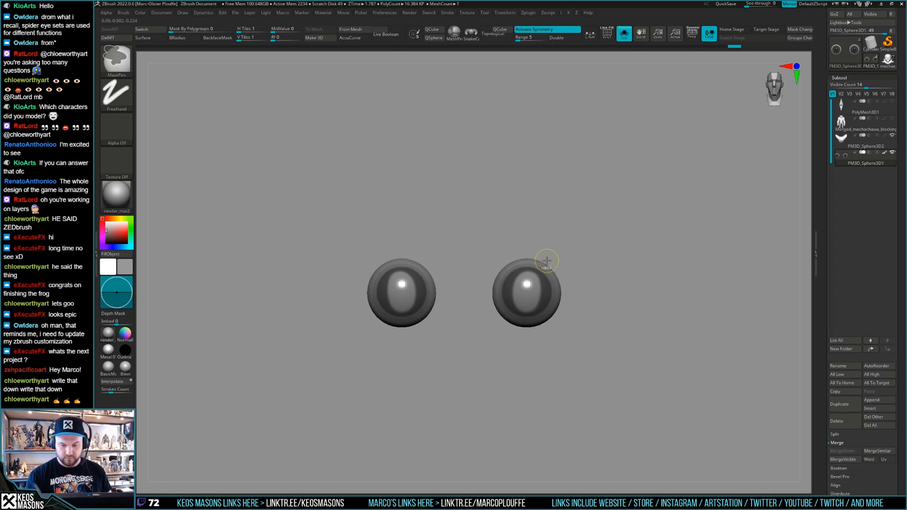
mouse_move(656, 289)
ctrl+right_down()
mouse_move(642, 294)
mouse_move(659, 283)
mouse_move(662, 265)
ctrl+right_up()
key(ctrl+f)
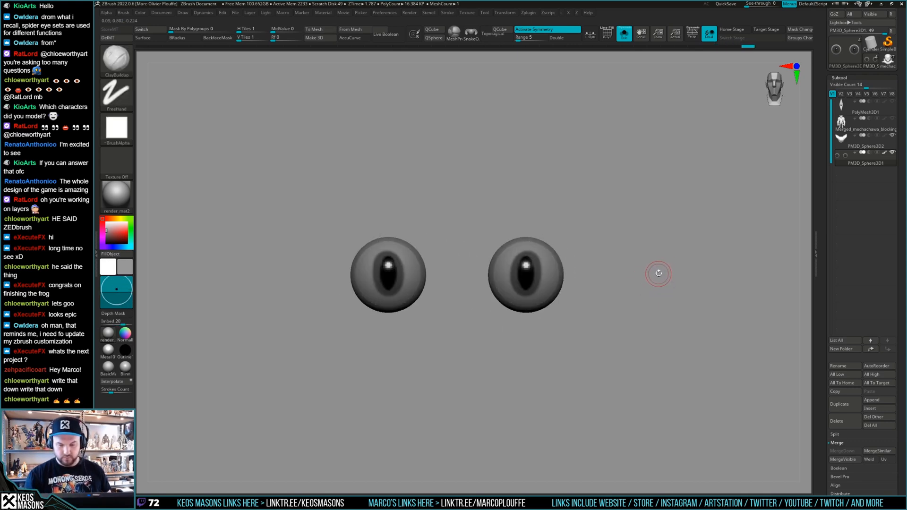
Clear the mask and rotate both eyeballs symmetrically so they gaze slightly outward, working from the top view
ctrl+drag(656, 291, 646, 279)
key(s)
mouse_move(645, 279)
ctrl+right_down()
mouse_move(654, 289)
mouse_move(636, 298)
mouse_move(641, 311)
mouse_move(640, 289)
ctrl+right_up()
key(s)
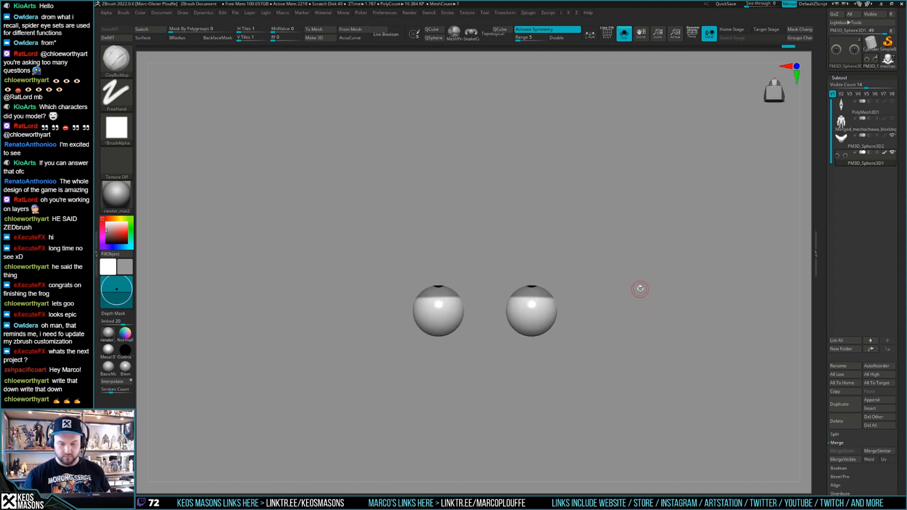
key(s)
key(w)
drag(564, 302, 566, 307)
key(q)
mouse_move(602, 312)
shift+right_down()
mouse_move(603, 342)
mouse_move(657, 296)
mouse_move(617, 297)
mouse_move(624, 321)
mouse_move(628, 282)
mouse_move(643, 303)
shift+right_up()
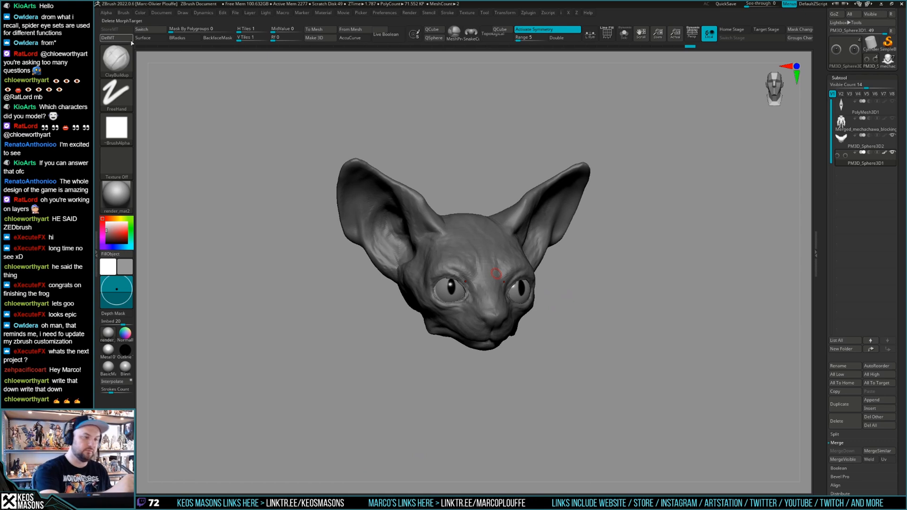
Compare the gaze before and after the rotation, and examine the isolated eyeballs' wireframe and paint from several angles
shift+right_drag(488, 270, 630, 285)
key(ctrl+z)
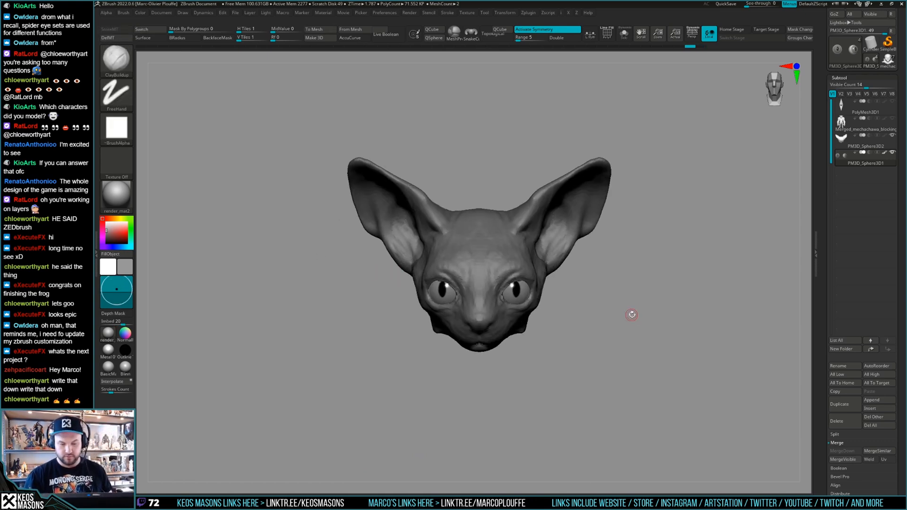
key(ctrl+shift+z)
key(alt+s)
key(shift+f)
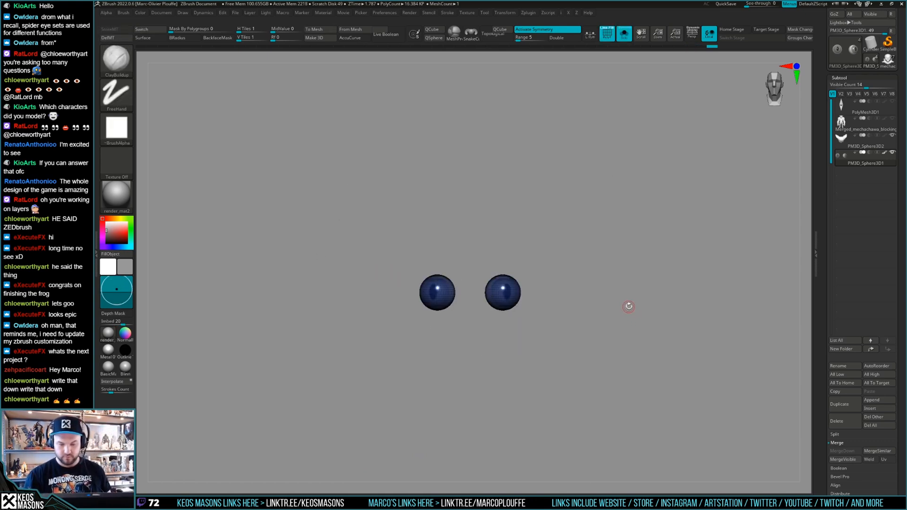
key(shift+f)
right_drag(628, 306, 617, 283)
ctrl+click(617, 227)
ctrl+click(612, 352)
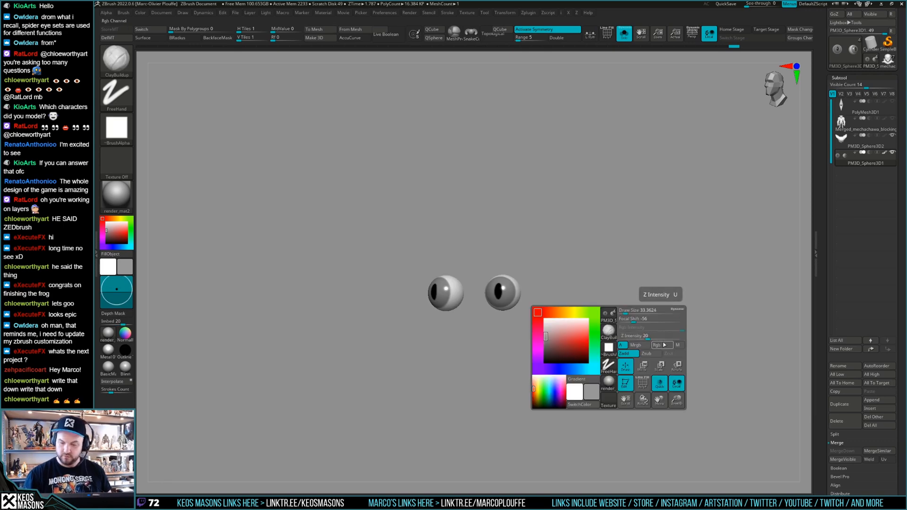
key(alt+s)
mouse_move(601, 303)
shift+right_down()
mouse_move(644, 270)
mouse_move(657, 287)
mouse_move(664, 282)
shift+right_up()
Make the cat head subtool active and save the tool as megagato_01 in the megato project folder
alt+click(612, 302)
key(space)
key(ctrl+shift)
key(ctrl+s)
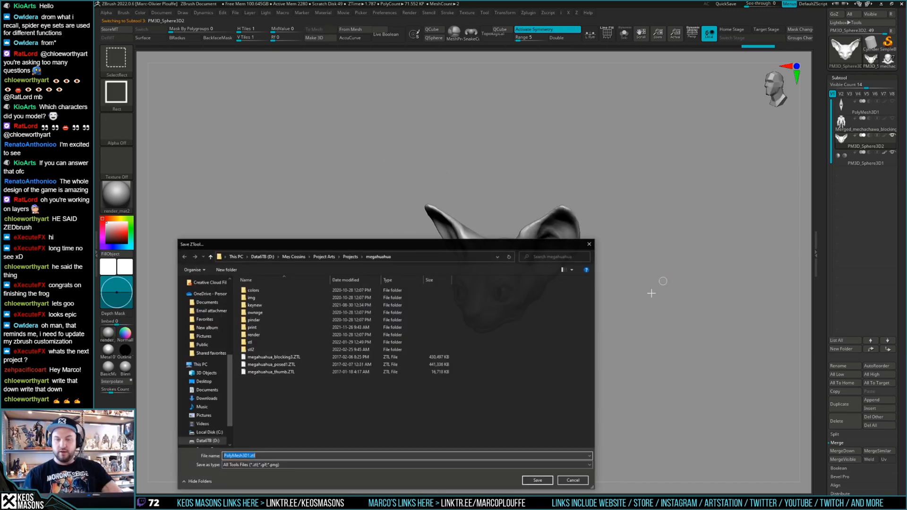
scroll(224, 363, up, 3)
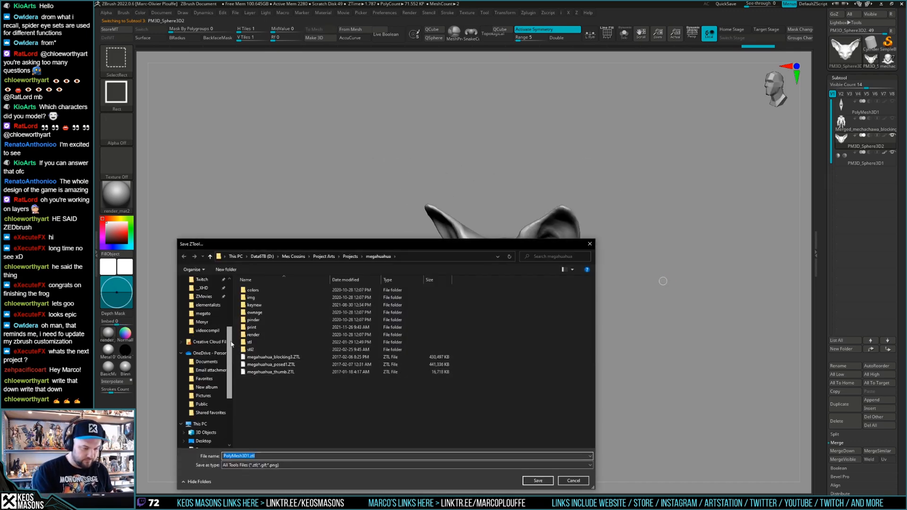
click(203, 313)
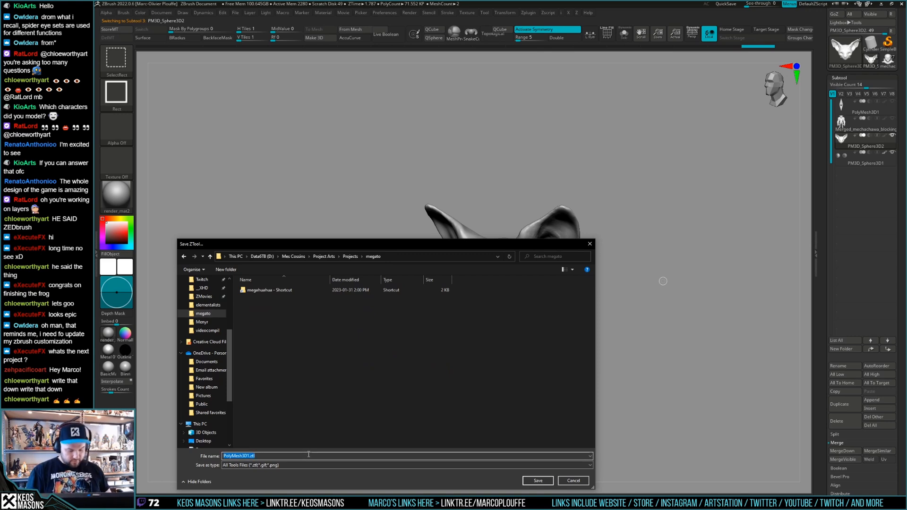
text(megagato_01)
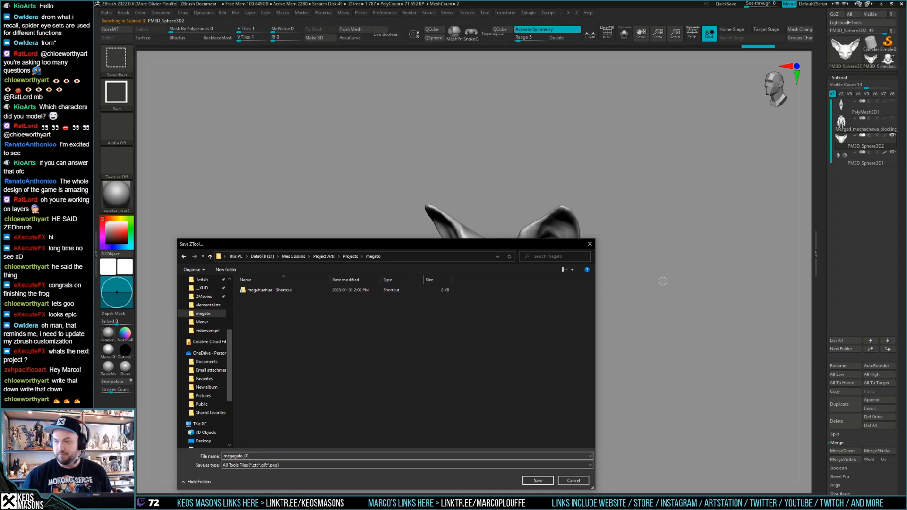
key(Return)
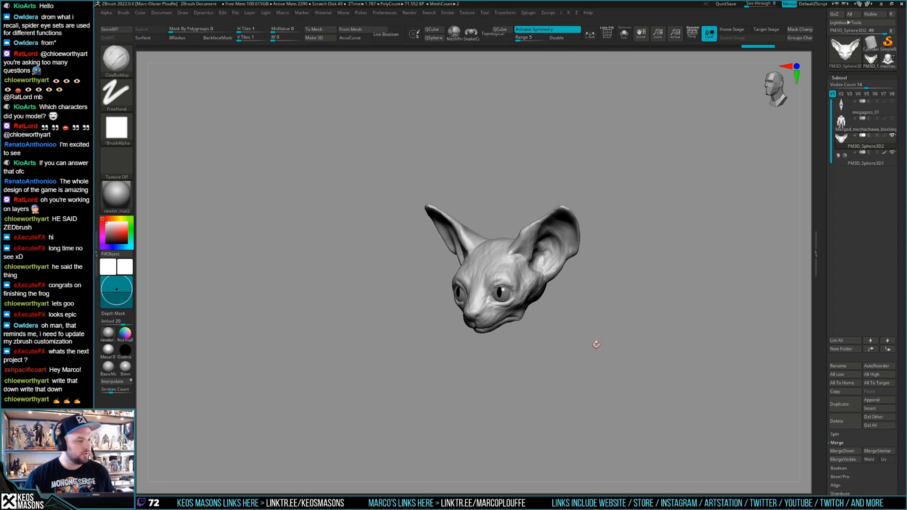
Examine the cat head with its eyes from the front and the side, briefly checking its wireframe
shift+drag(590, 337, 597, 326)
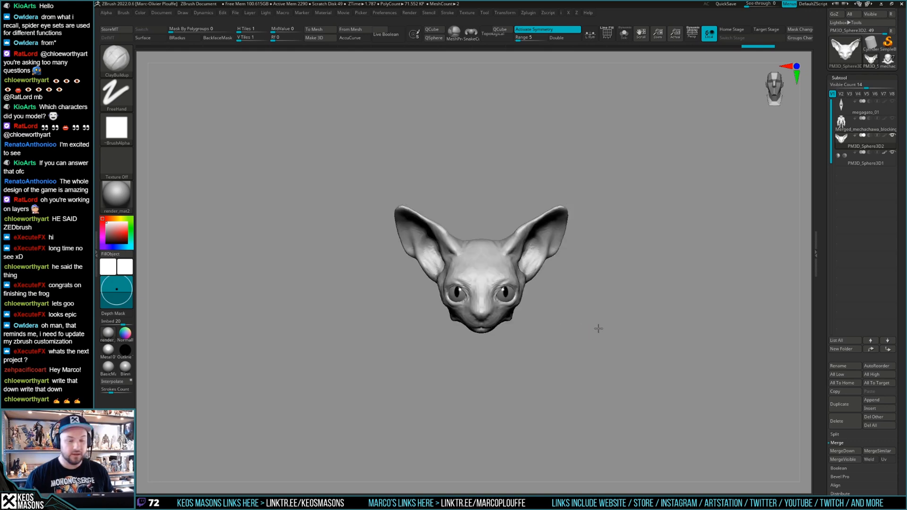
key(shift+f)
key(shift+f)
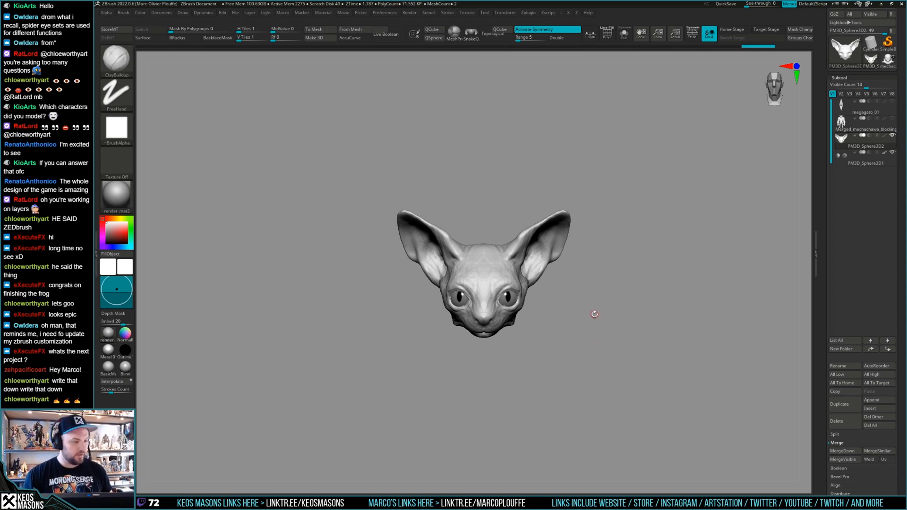
mouse_move(600, 317)
mouse_down()
mouse_move(573, 307)
mouse_move(555, 284)
mouse_move(528, 314)
mouse_move(567, 298)
mouse_move(548, 287)
mouse_move(555, 311)
mouse_up()
mouse_move(559, 289)
ctrl+right_down()
mouse_move(543, 271)
mouse_move(558, 292)
ctrl+right_up()
click(845, 391)
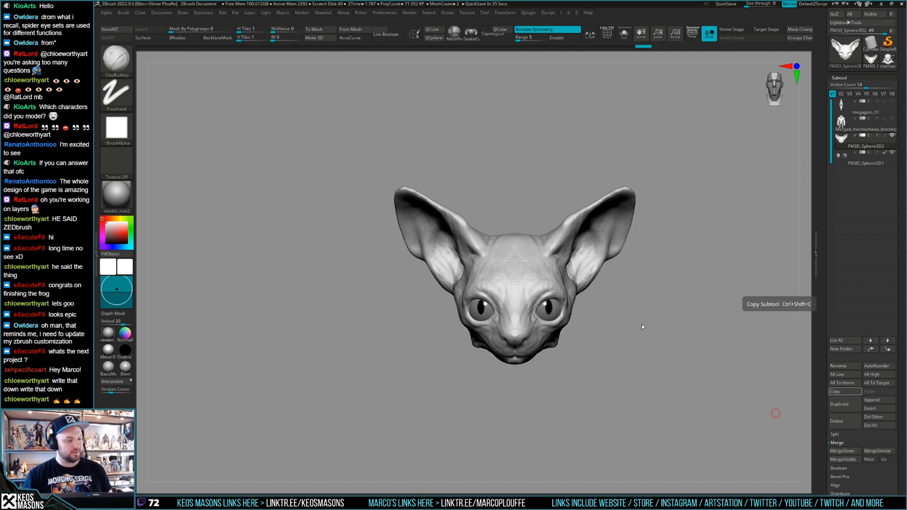
drag(648, 320, 627, 315)
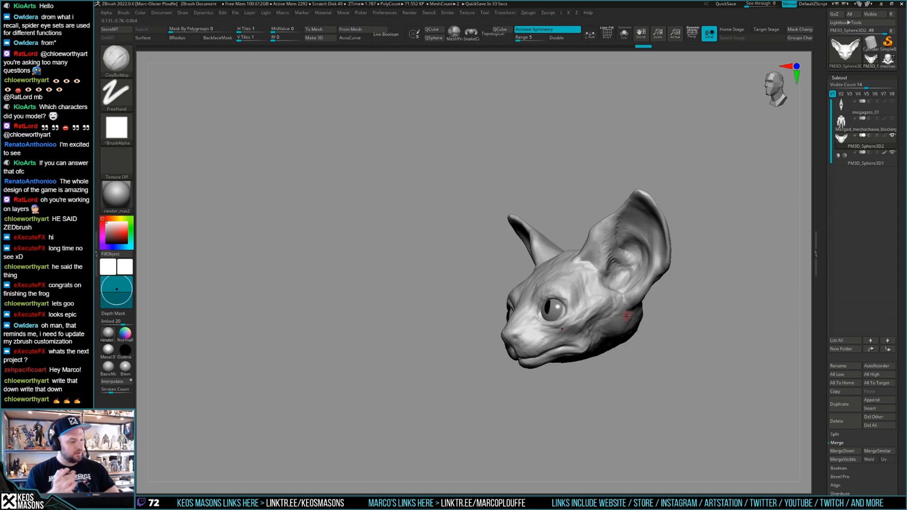
mouse_move(605, 316)
shift+right_down()
mouse_move(624, 326)
mouse_move(616, 308)
shift+right_up()
mouse_move(617, 308)
ctrl+right_down()
mouse_move(614, 335)
mouse_move(609, 309)
mouse_move(586, 302)
ctrl+right_up()
Choose the Orb_Cracks brush, show the merged mech body subtool and compare it with the cat head from several angles
key(space)
click(608, 262)
right_drag(730, 206, 567, 302)
mouse_move(567, 302)
ctrl+right_down()
mouse_move(568, 285)
mouse_move(593, 305)
mouse_move(619, 305)
ctrl+right_up()
click(892, 120)
right_drag(681, 280, 669, 311)
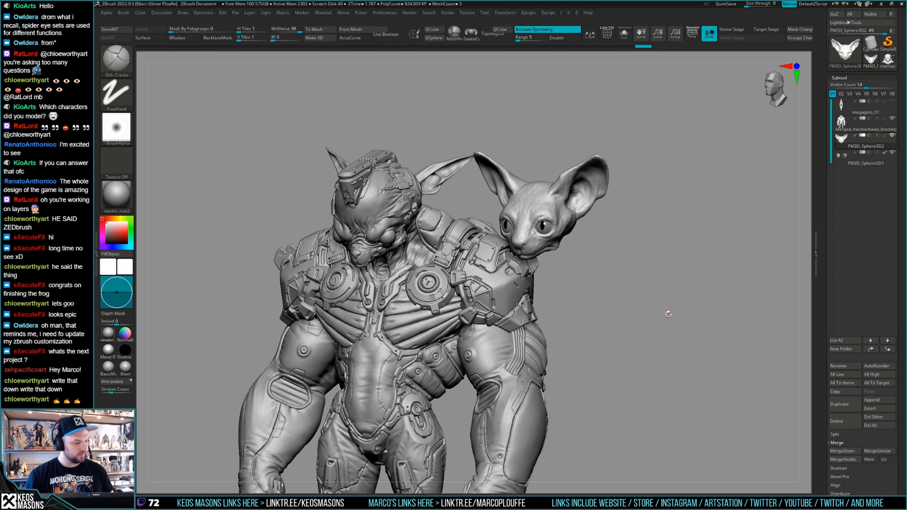
right_drag(668, 317, 554, 310)
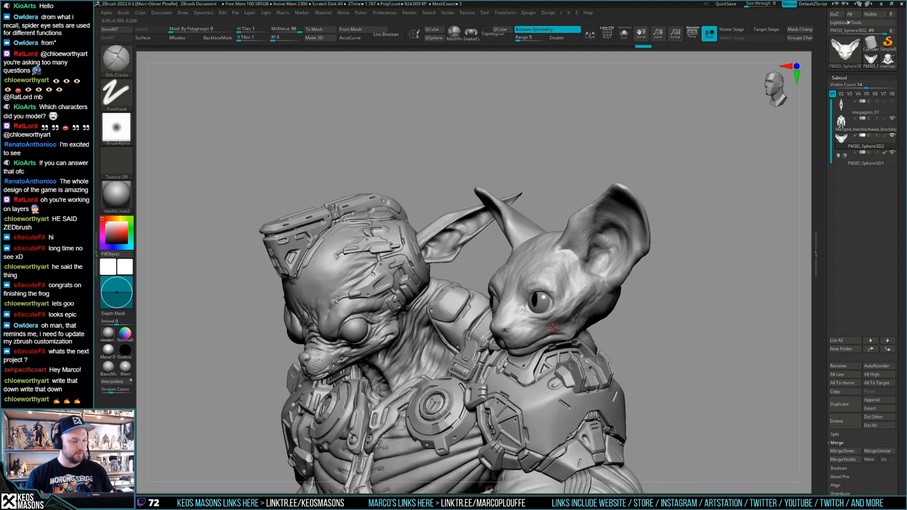
right_drag(555, 325, 602, 299)
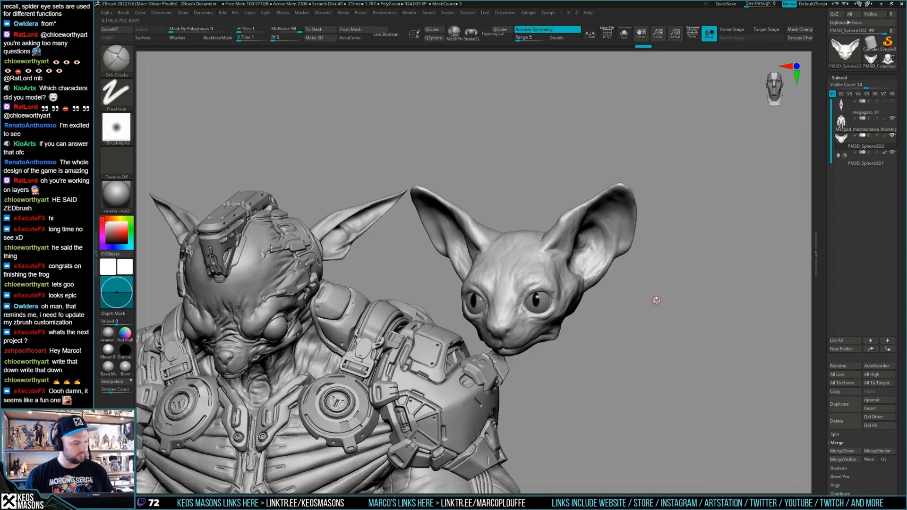
mouse_move(655, 322)
alt+mouse_down()
mouse_move(654, 299)
mouse_move(670, 286)
mouse_move(658, 270)
mouse_move(678, 289)
mouse_move(661, 281)
mouse_move(679, 282)
mouse_move(685, 265)
alt+mouse_up()
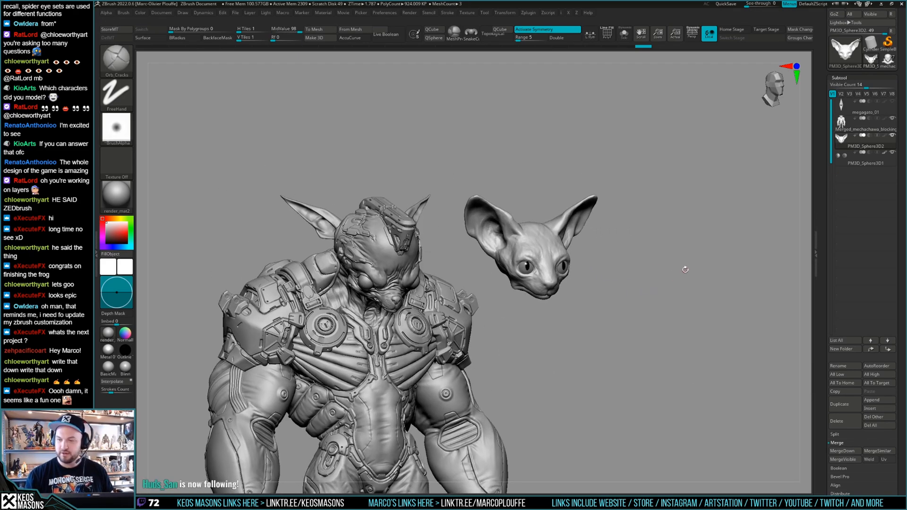
Create a subtool folder named cat for the head and eyeballs, and view it framed beside the mech body
click(846, 350)
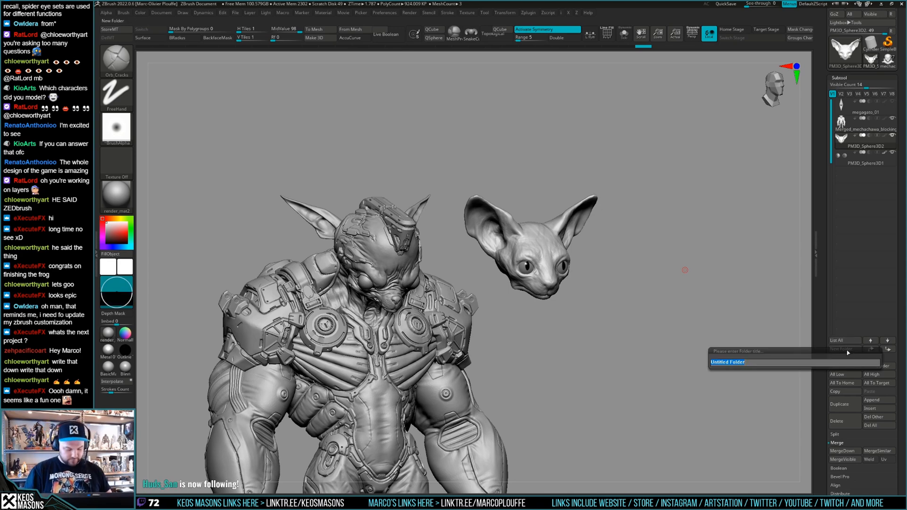
text(cat)
key(Return)
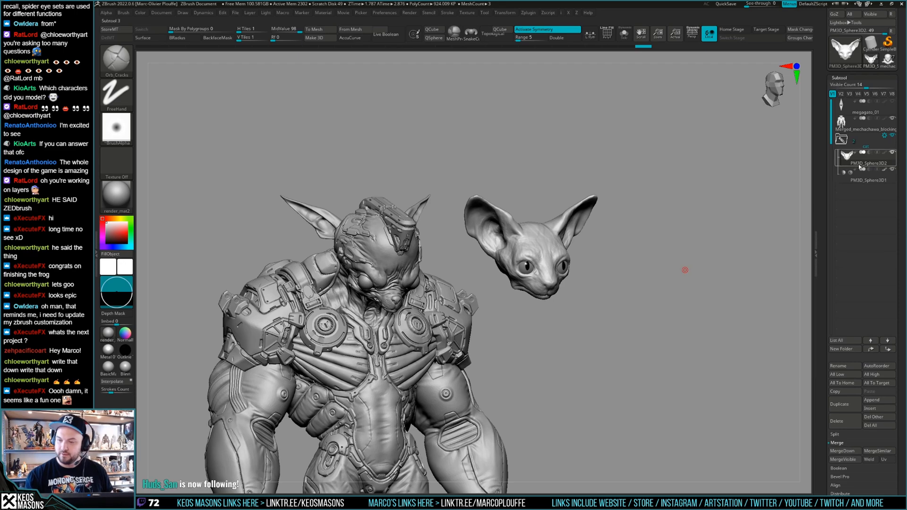
drag(654, 281, 638, 307)
mouse_move(638, 307)
alt+mouse_down()
mouse_move(642, 321)
mouse_move(650, 306)
mouse_move(638, 305)
alt+mouse_up()
drag(642, 305, 633, 305)
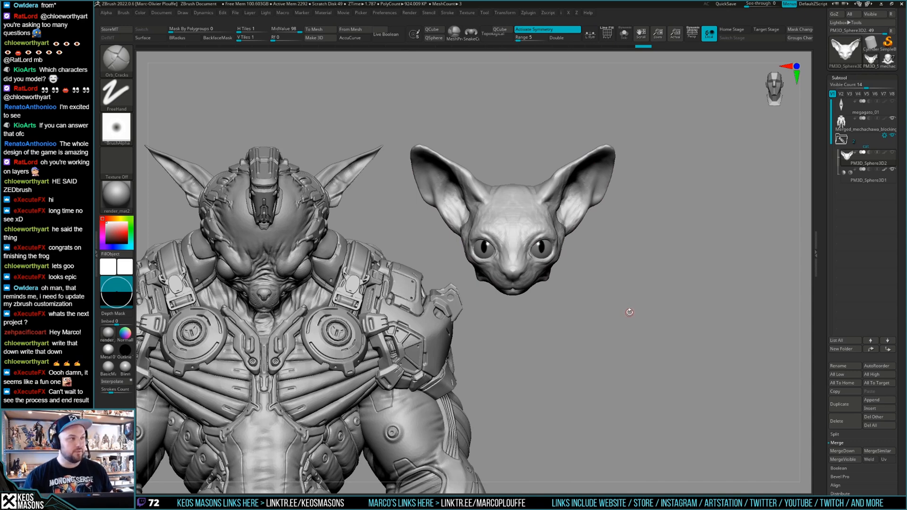
mouse_move(628, 310)
mouse_down()
mouse_move(640, 304)
mouse_move(616, 320)
mouse_move(624, 333)
mouse_move(618, 319)
mouse_move(627, 321)
mouse_up()
key(f)
key(f)
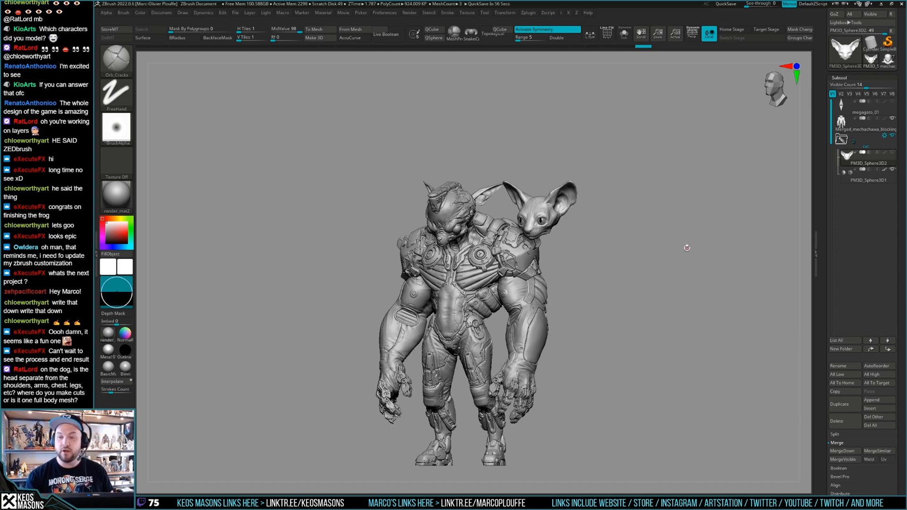
Switch to the original mech character tool and examine how its body is split into separate subtools and polygroups
click(889, 59)
shift+drag(680, 287, 669, 280)
key(shift+f)
ctrl+right_drag(561, 260, 708, 316)
key(shift+alt+s)
key(shift+f)
key(shift+f)
key(shift+f)
key(shift+alt+s)
alt+click(569, 347)
key(shift+alt+s)
key(shift+alt+s)
key(shift+f)
Select the shoulder armour, hide it to inspect the shoulders underneath, and show it again
alt+click(447, 246)
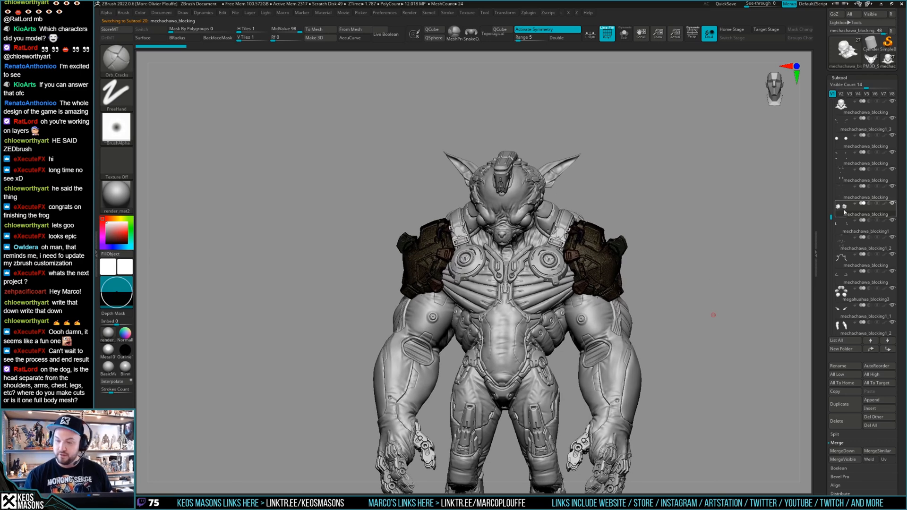
click(845, 233)
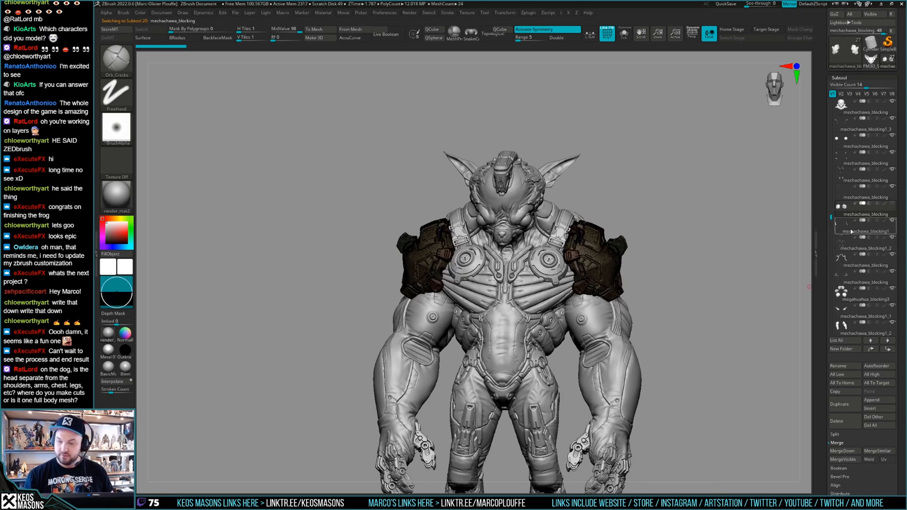
right_drag(779, 241, 590, 267)
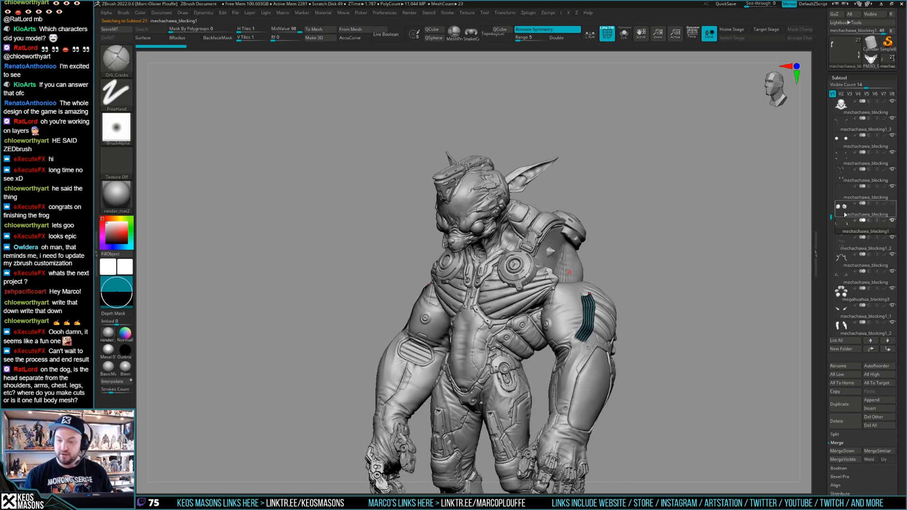
click(845, 218)
right_drag(730, 236, 662, 237)
Pick individual armour and head pieces of the mech and inspect their polygroups as separate subtools
alt+click(621, 219)
key(shift+f)
alt+right_drag(784, 222, 638, 203)
alt+click(545, 199)
key(shift+f)
alt+click(553, 241)
key(shift+f)
mouse_move(679, 276)
right_down()
mouse_move(682, 283)
mouse_move(662, 293)
mouse_move(679, 279)
mouse_move(654, 284)
mouse_move(639, 301)
mouse_move(655, 324)
mouse_move(664, 280)
mouse_move(625, 279)
mouse_move(657, 287)
right_up()
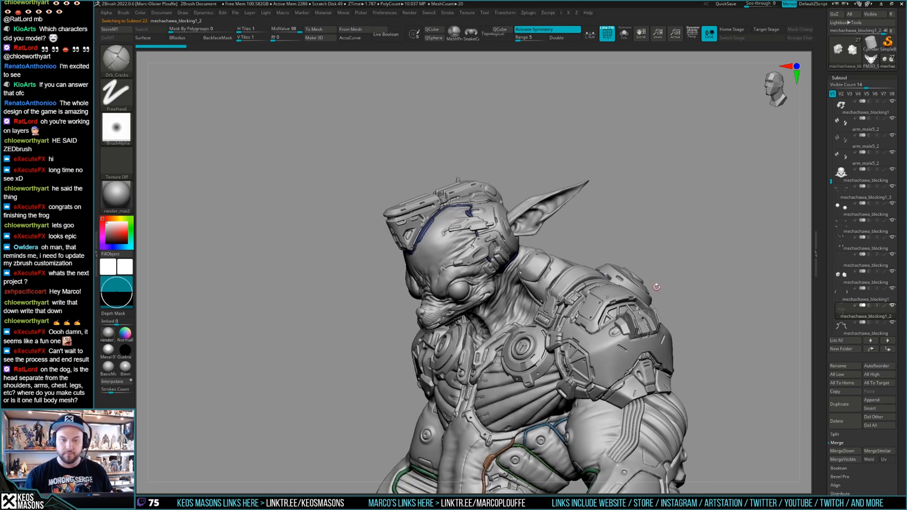
Delete all subtools of the original mech tool and switch back to the tool containing the cat head
click(871, 425)
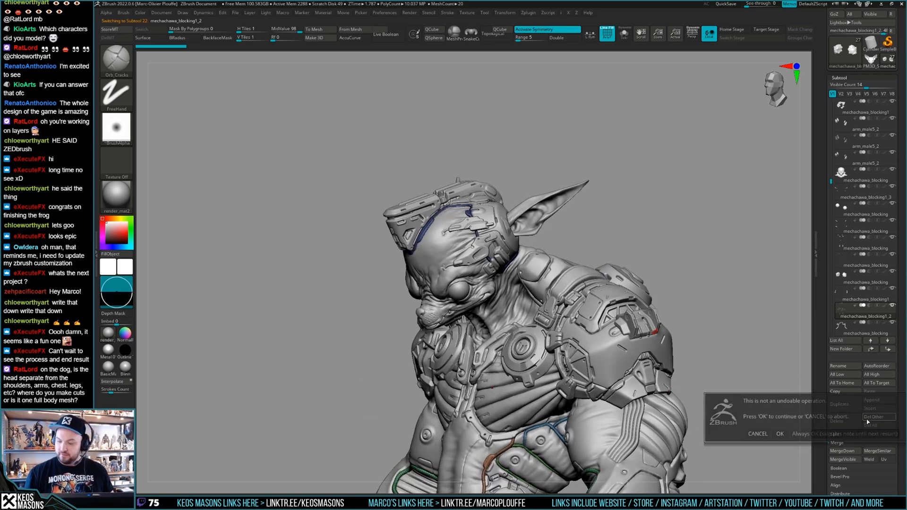
click(828, 414)
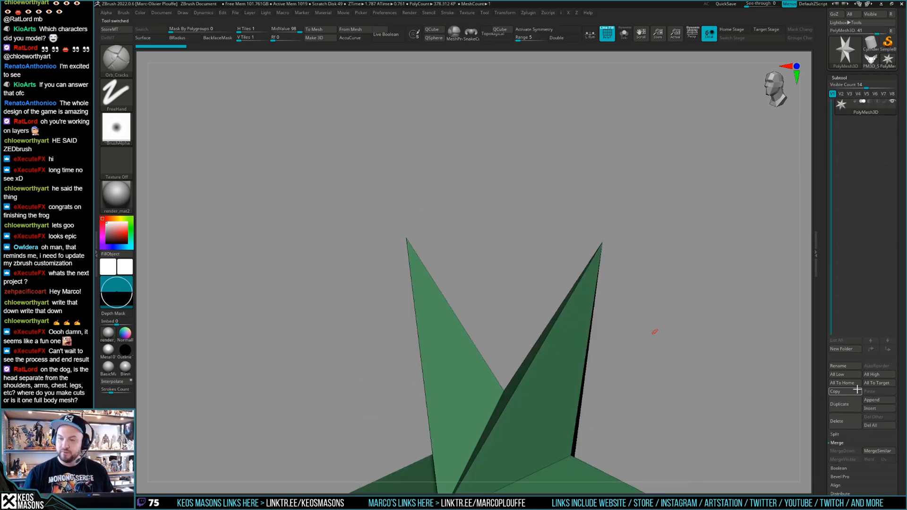
click(871, 60)
mouse_move(638, 307)
right_down()
mouse_move(630, 308)
mouse_move(638, 296)
mouse_move(656, 289)
mouse_move(659, 335)
mouse_move(629, 305)
right_up()
key(shift+f)
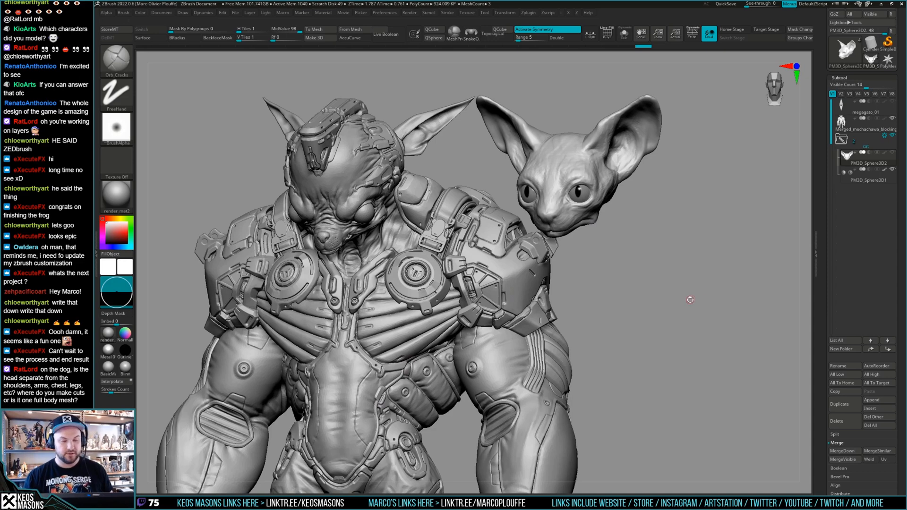
mouse_move(688, 286)
right_down()
mouse_move(680, 312)
mouse_move(653, 327)
mouse_move(587, 283)
mouse_move(643, 307)
mouse_move(635, 293)
mouse_move(640, 310)
mouse_move(657, 310)
mouse_move(634, 298)
mouse_move(646, 287)
right_up()
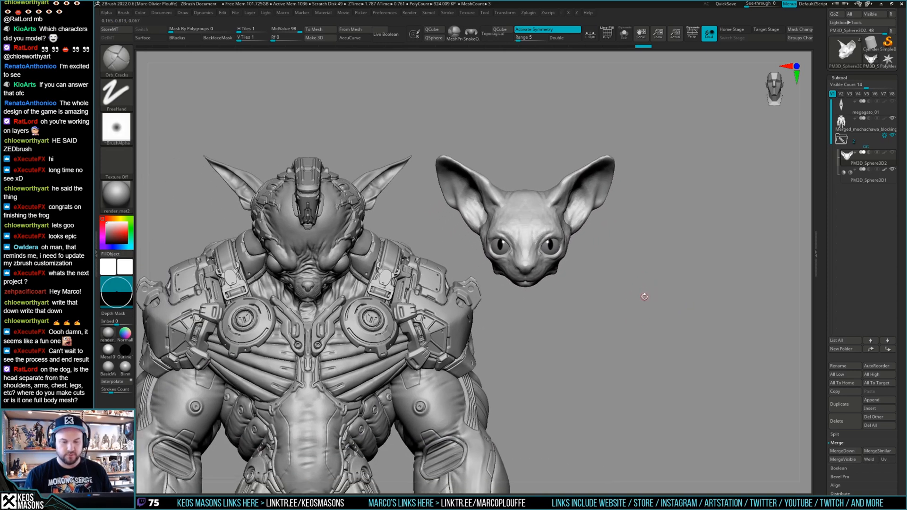
Add a new sculpt layer to the cat head and reshape the brows and eyelids symmetrically with the Move brush
scroll(838, 231, down, 10)
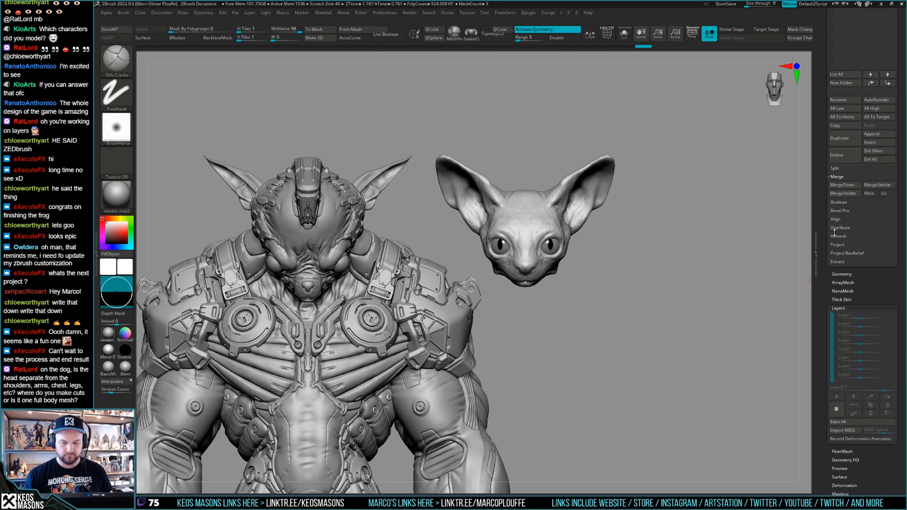
click(837, 416)
key(b)
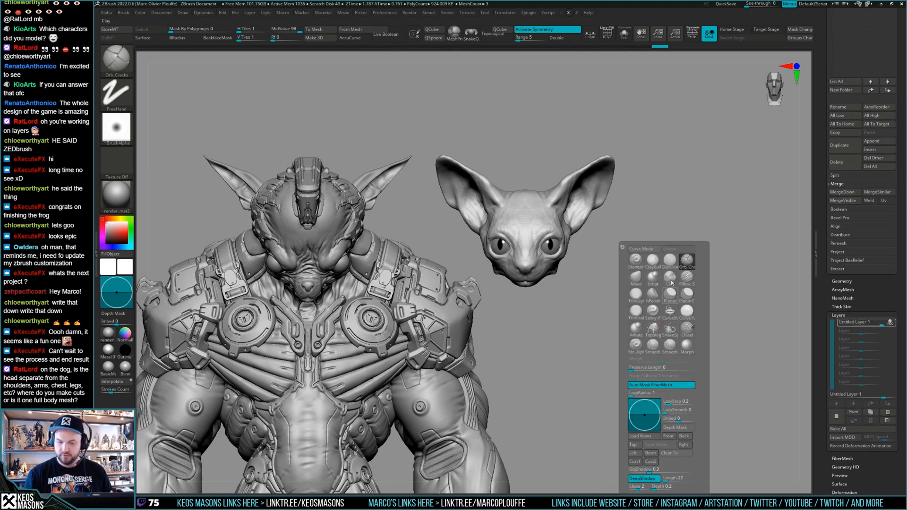
key(m)
key(v)
mouse_move(638, 293)
right_down()
mouse_move(555, 247)
mouse_move(552, 257)
mouse_move(547, 242)
mouse_move(549, 257)
right_up()
key(space)
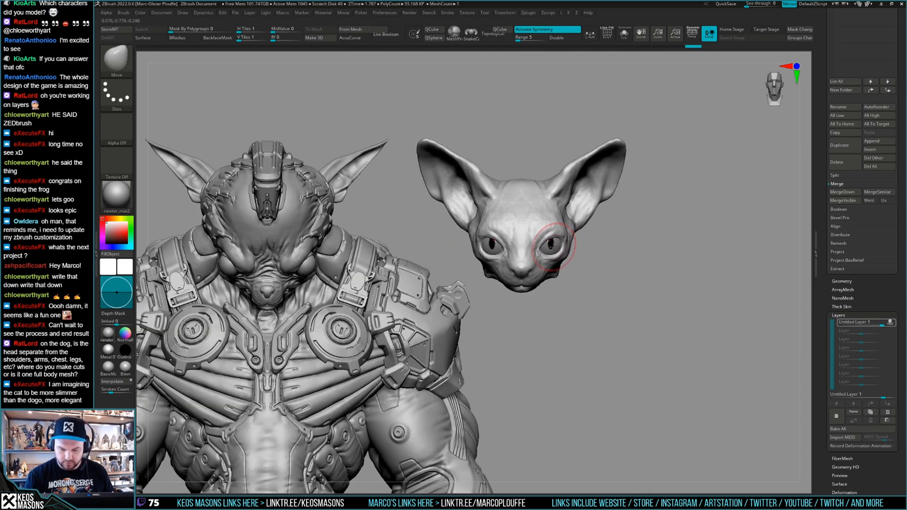
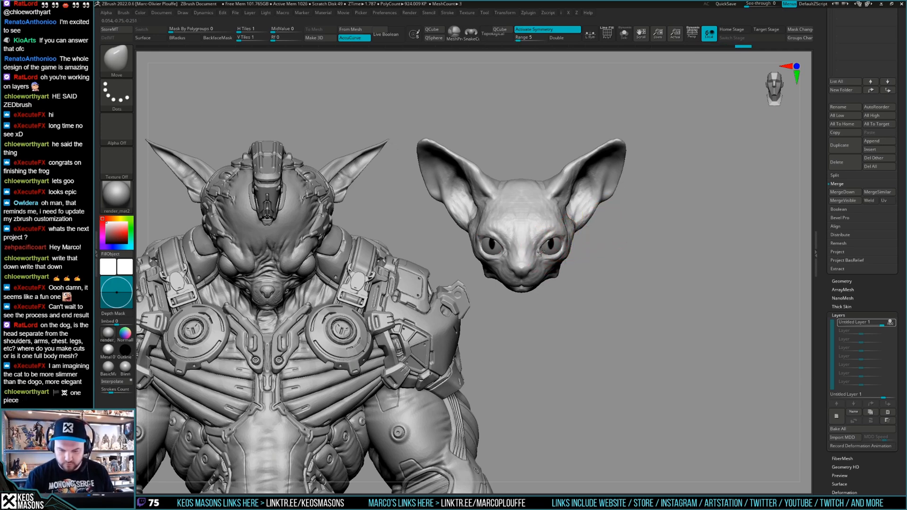
mouse_move(640, 228)
right_down()
mouse_move(558, 246)
mouse_move(640, 236)
mouse_move(641, 247)
mouse_move(552, 281)
mouse_move(547, 258)
right_up()
mouse_move(683, 242)
right_down()
mouse_move(612, 275)
mouse_move(618, 262)
right_up()
right_click(618, 262)
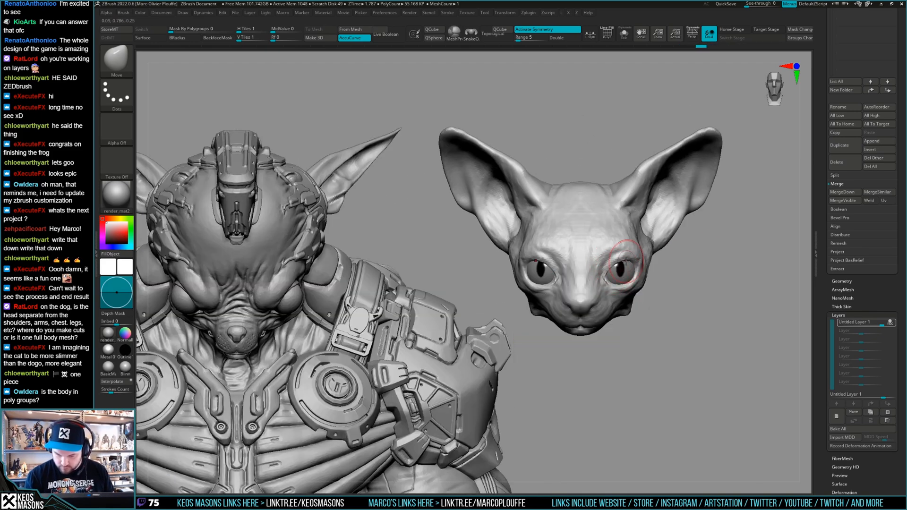
mouse_move(548, 270)
right_down()
mouse_move(694, 269)
mouse_move(709, 243)
mouse_move(682, 273)
mouse_move(681, 251)
mouse_move(661, 269)
mouse_move(673, 263)
right_up()
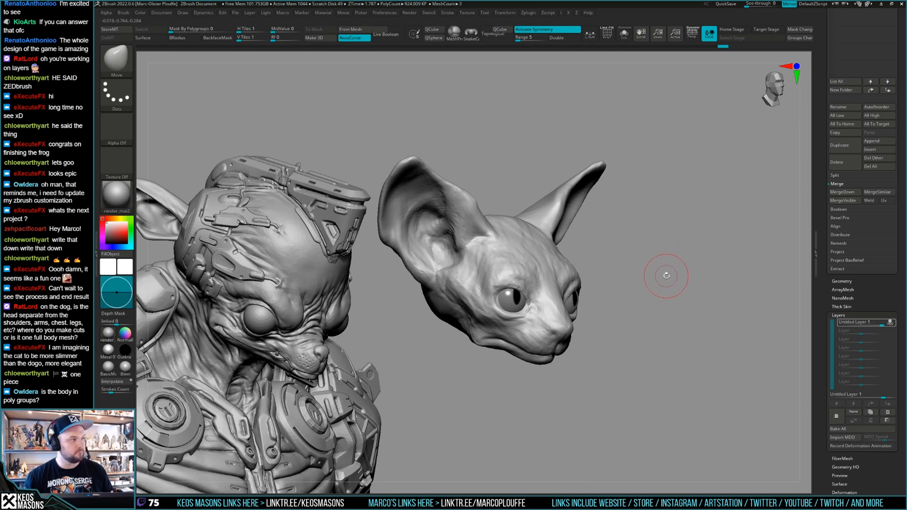
Try a crease stroke above the cat's eye with the DamStandard brush and undo it
key(b)
key(d)
key(s)
drag(496, 258, 501, 250)
key(ctrl+z)
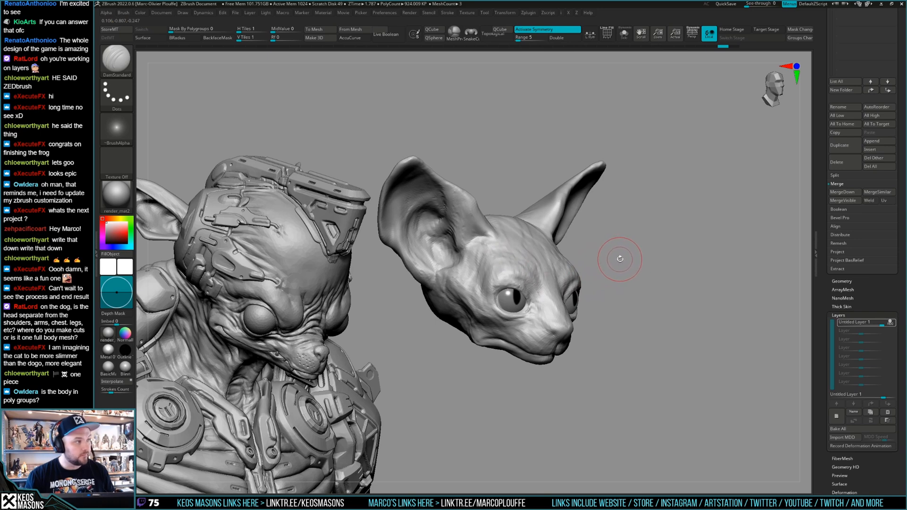
Build up volume on the cat's forehead and brows symmetrically with the ClayBuildup brush
mouse_move(619, 260)
mouse_down()
mouse_move(585, 271)
mouse_move(612, 271)
mouse_move(615, 279)
mouse_up()
mouse_move(573, 259)
shift+mouse_down()
mouse_move(582, 262)
mouse_move(616, 236)
shift+mouse_up()
mouse_move(686, 258)
mouse_down()
mouse_move(692, 286)
mouse_move(652, 282)
mouse_move(661, 279)
mouse_up()
key(space)
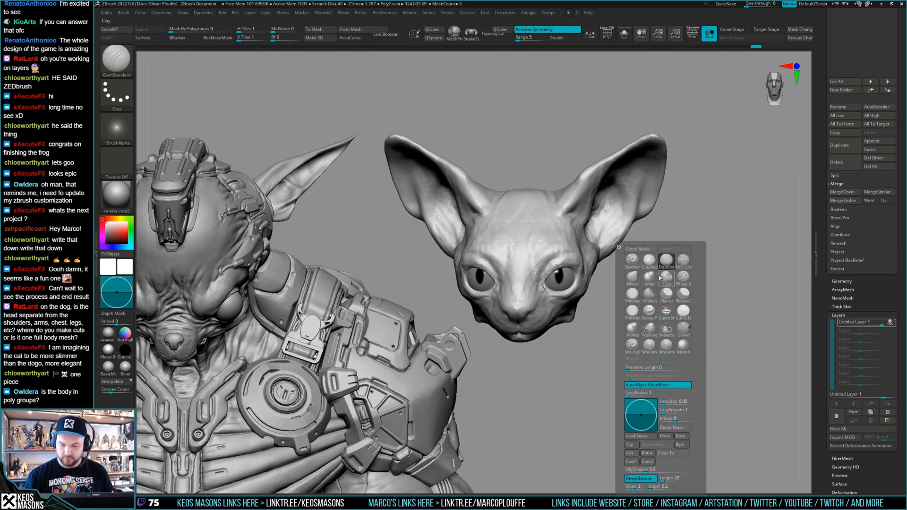
click(651, 261)
right_click(564, 252)
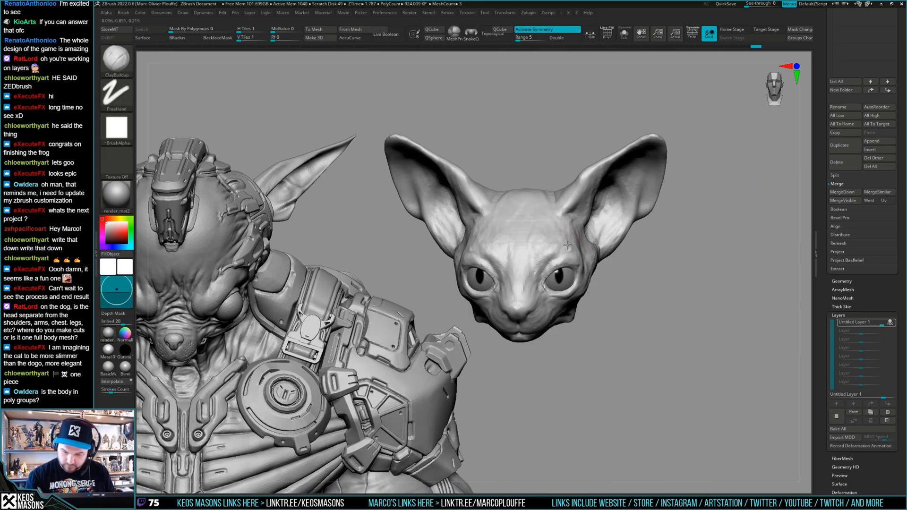
right_drag(575, 250, 501, 254)
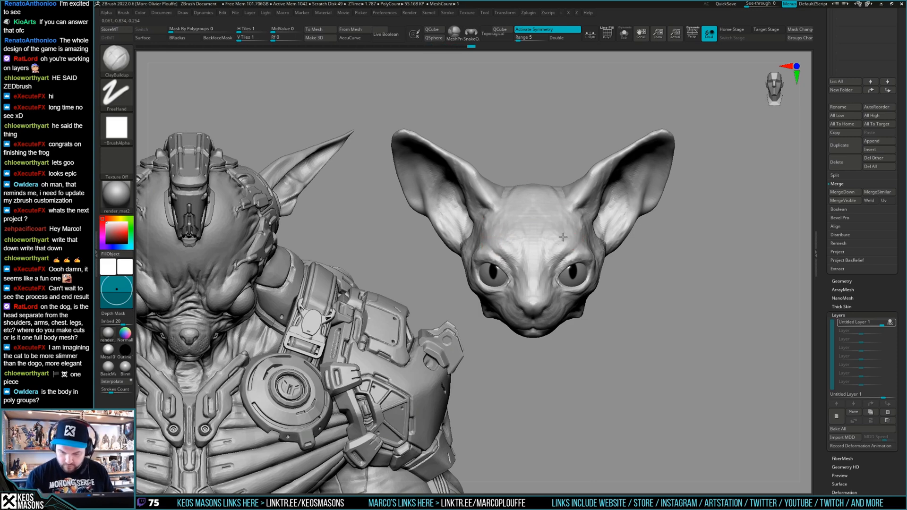
Carve creases around the cat's brow with the DamStandard brush
right_drag(578, 235, 649, 262)
key(b)
key(d)
key(s)
right_drag(548, 285, 676, 262)
Refine the skin beneath the eyes and across the cheeks with small sculpting strokes
key(b)
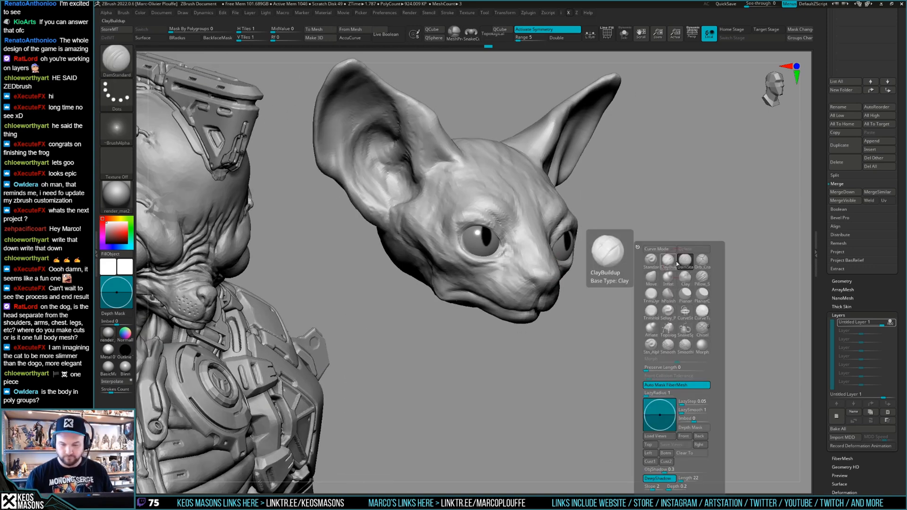
right_drag(796, 187, 794, 147)
key(s)
mouse_move(477, 283)
mouse_down()
mouse_move(492, 287)
mouse_move(480, 291)
mouse_up()
mouse_move(686, 310)
mouse_down()
mouse_move(644, 334)
mouse_move(558, 266)
mouse_up()
right_click(538, 333)
mouse_move(558, 266)
right_down()
mouse_move(538, 334)
mouse_move(567, 270)
mouse_move(550, 277)
mouse_move(604, 276)
mouse_move(593, 280)
right_up()
alt+click(613, 278)
right_drag(602, 280, 644, 258)
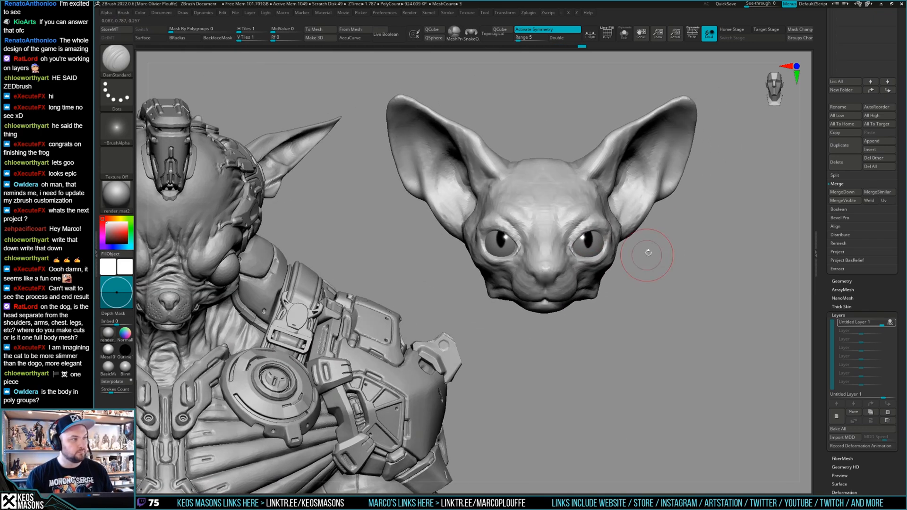
Sculpt and smooth the bridge of the nose and the inner eye corners
right_drag(564, 232, 556, 239)
shift+drag(547, 239, 550, 246)
mouse_move(550, 245)
right_down()
mouse_move(561, 235)
mouse_move(610, 235)
mouse_move(574, 233)
mouse_move(627, 235)
right_up()
alt+right_drag(707, 244, 684, 262)
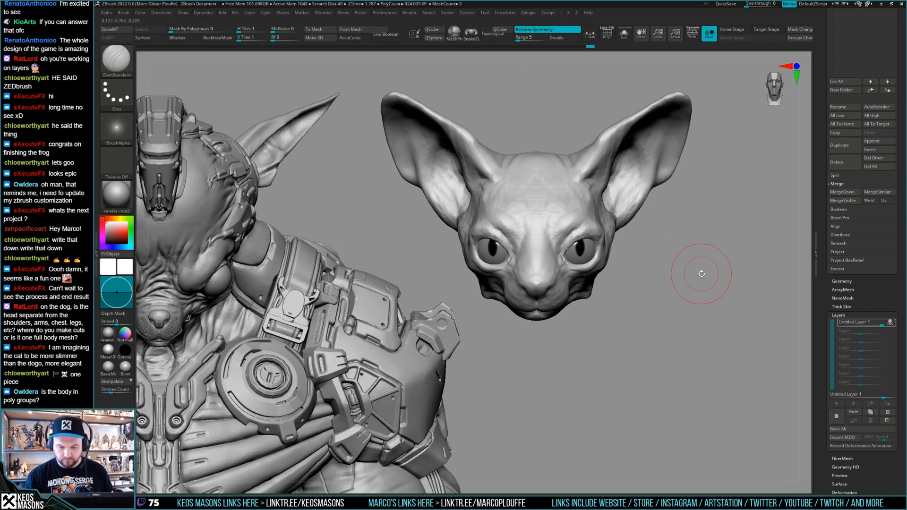
key(space)
click(550, 236)
Define the folds around the eye sockets and temples with the DamStandard brush
right_drag(556, 249, 623, 274)
ctrl+right_drag(623, 274, 618, 294)
ctrl+right_drag(619, 294, 554, 280)
mouse_move(532, 265)
right_down()
mouse_move(600, 269)
mouse_move(591, 274)
right_up()
mouse_move(517, 269)
right_down()
mouse_move(518, 282)
mouse_move(562, 279)
mouse_move(635, 260)
mouse_move(591, 284)
mouse_move(545, 261)
mouse_move(518, 281)
mouse_move(691, 251)
mouse_move(662, 260)
mouse_move(666, 273)
mouse_move(680, 269)
mouse_move(658, 257)
mouse_move(671, 247)
mouse_move(608, 233)
mouse_move(440, 269)
right_up()
key(space)
key(space)
right_drag(640, 249, 558, 251)
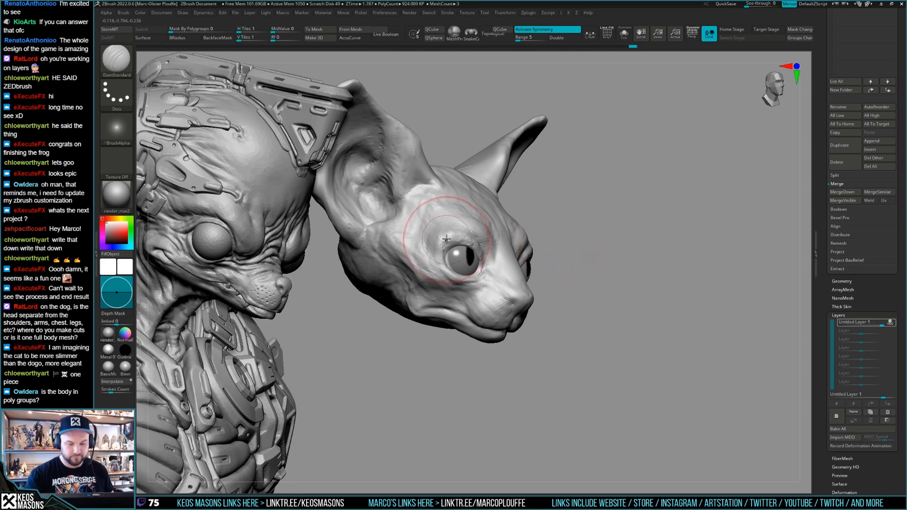
mouse_move(417, 281)
right_down()
mouse_move(594, 239)
mouse_move(503, 241)
mouse_move(532, 239)
mouse_move(522, 198)
mouse_move(514, 256)
mouse_move(537, 230)
mouse_move(510, 267)
mouse_move(522, 248)
mouse_move(507, 258)
right_up()
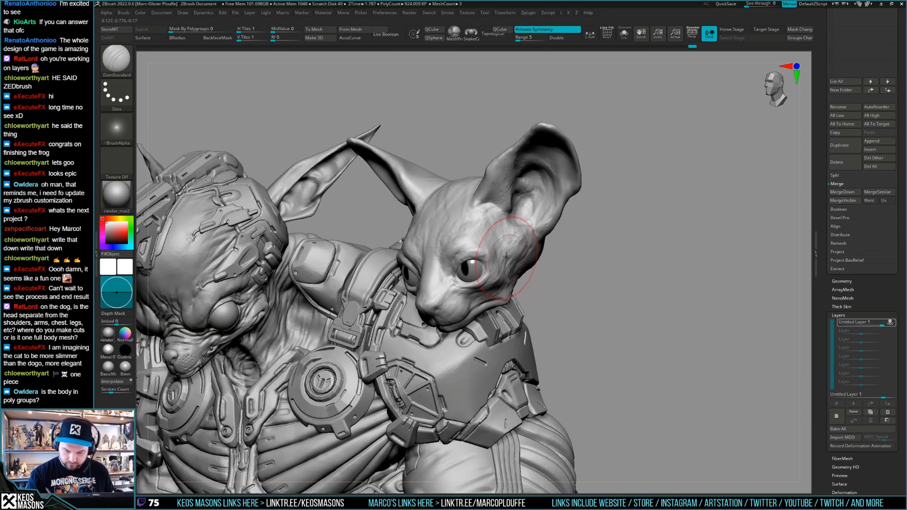
Adjust the shape of the temples near the base of the ears with the Move brush
right_drag(503, 227, 598, 245)
key(b)
key(m)
key(v)
key(space)
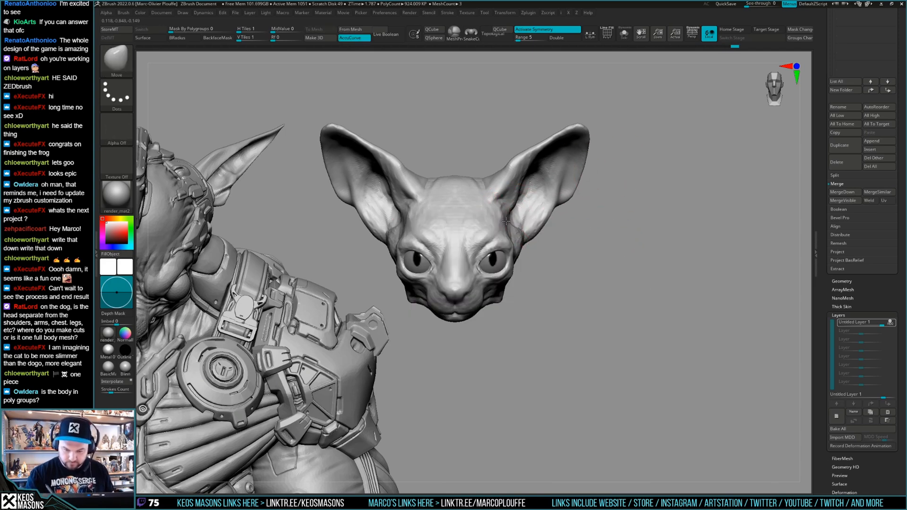
mouse_move(525, 219)
right_down()
mouse_move(631, 308)
mouse_move(630, 275)
mouse_move(605, 301)
mouse_move(608, 274)
mouse_move(499, 271)
mouse_move(499, 263)
mouse_move(485, 282)
mouse_move(598, 265)
mouse_move(470, 283)
mouse_move(478, 264)
mouse_move(593, 253)
mouse_move(454, 309)
right_up()
Shape the jaw and mouth corners with ClayBuildup and sharpen their creases with DamStandard
key(b)
key(c)
key(b)
key(b)
key(d)
key(s)
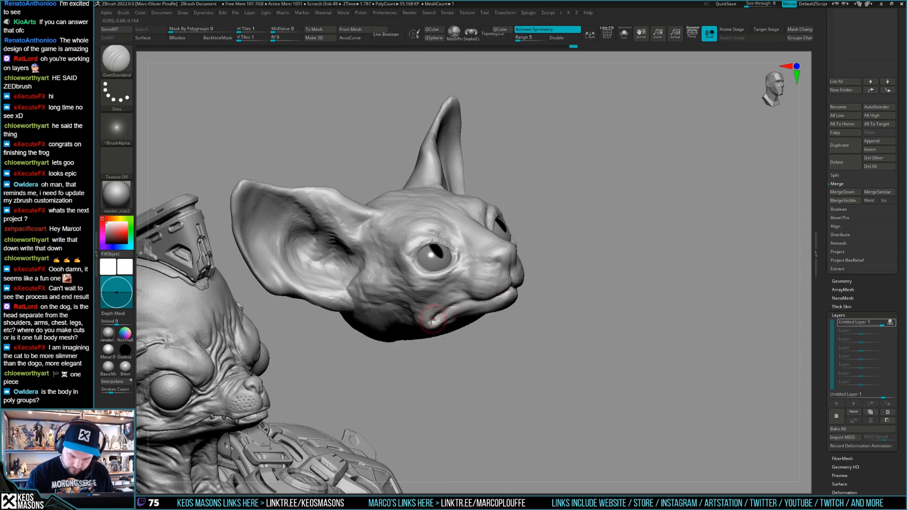
right_click(441, 326)
mouse_move(452, 308)
right_down()
mouse_move(444, 299)
mouse_move(434, 320)
mouse_move(618, 278)
mouse_move(551, 279)
mouse_move(615, 267)
mouse_move(658, 273)
mouse_move(654, 304)
right_up()
key(b)
key(d)
key(s)
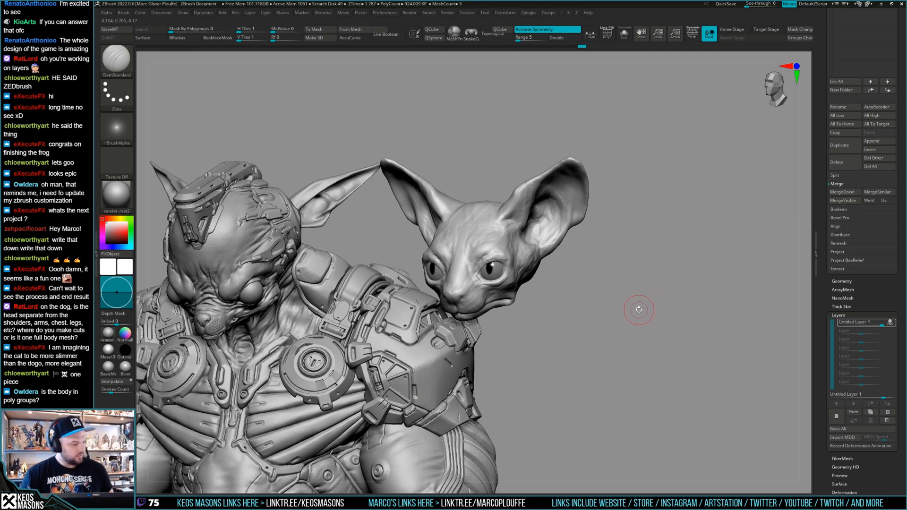
Turn off the polypaint display on the eyeball subtool PM3D_Sphere3D1
right_drag(606, 303, 641, 269)
drag(863, 266, 865, 424)
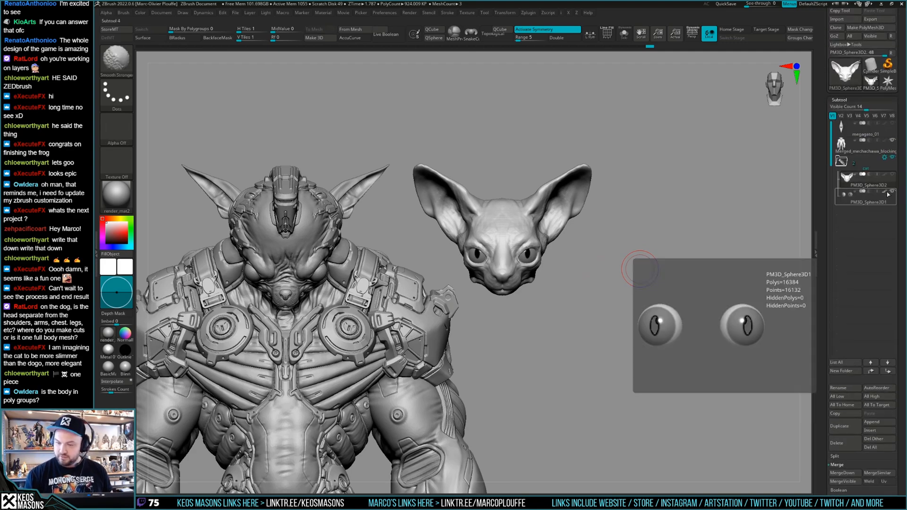
mouse_move(697, 239)
right_down()
mouse_move(709, 237)
mouse_move(678, 255)
mouse_move(709, 239)
mouse_move(688, 223)
mouse_move(699, 246)
mouse_move(711, 219)
mouse_move(696, 240)
mouse_move(681, 241)
mouse_move(703, 243)
right_up()
right_drag(650, 256, 691, 250)
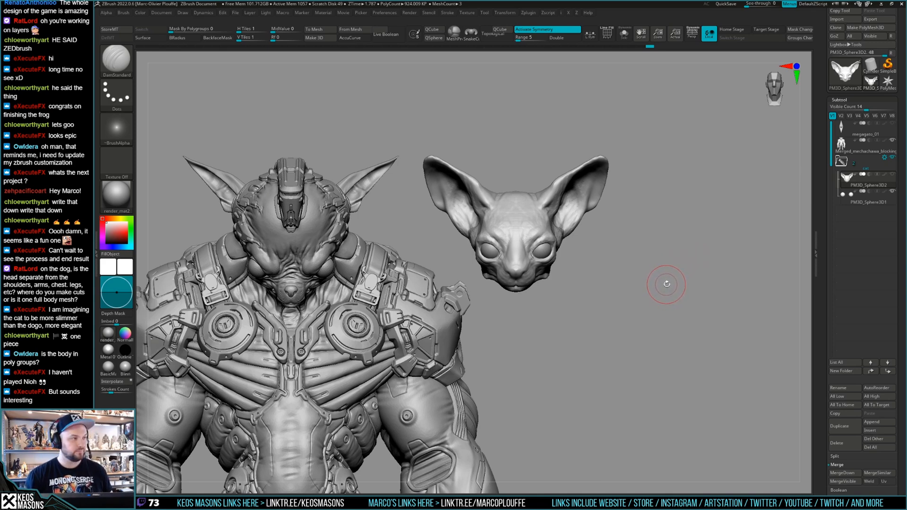
Reshape the muzzle and mouth from below with the Move brush and smooth the lip area
ctrl+right_drag(666, 284, 665, 314)
right_drag(665, 314, 661, 265)
right_click(494, 326)
mouse_move(512, 282)
right_down()
mouse_move(660, 239)
mouse_move(531, 263)
mouse_move(520, 283)
mouse_move(591, 245)
mouse_move(700, 245)
mouse_move(691, 265)
mouse_move(693, 247)
right_up()
right_click(640, 237)
click(619, 268)
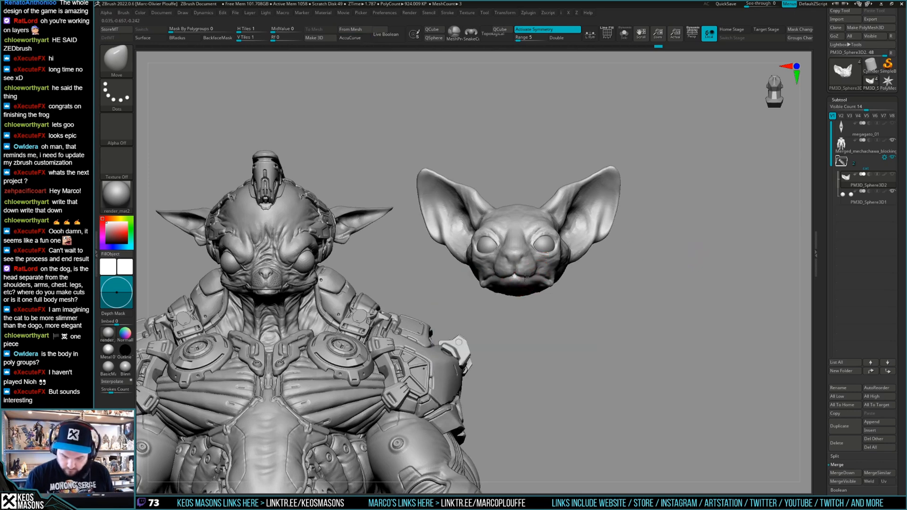
key(space)
right_drag(534, 276, 520, 272)
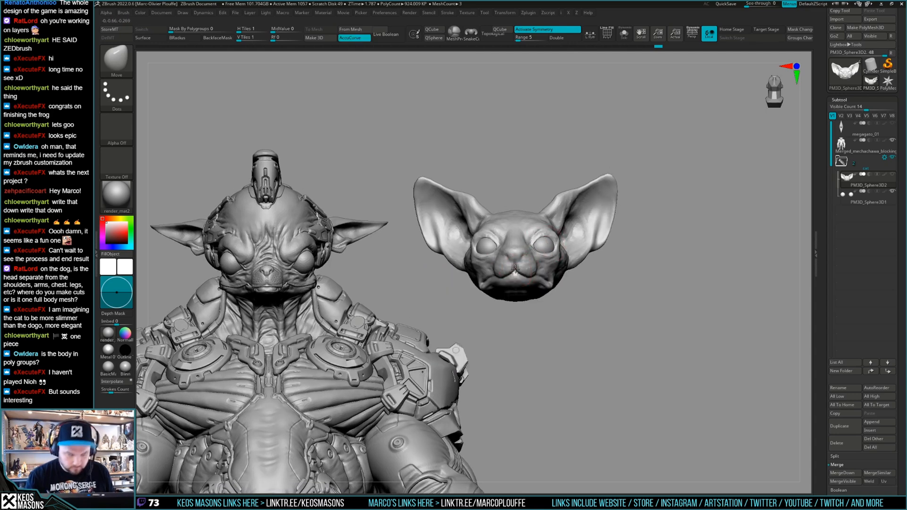
shift+drag(516, 271, 519, 267)
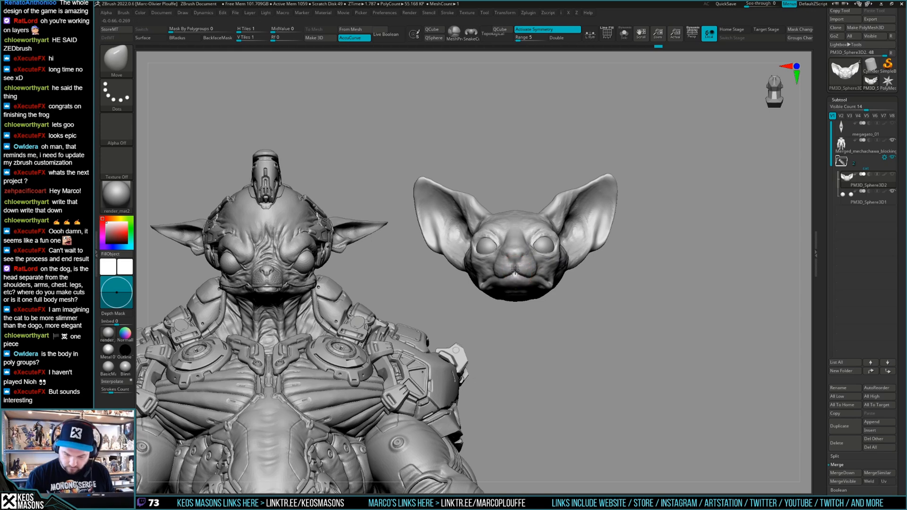
Review the cat head from the front and beside the mech body, and bring up its sculpt layer
mouse_move(521, 276)
right_down()
mouse_move(536, 276)
mouse_move(528, 259)
mouse_move(699, 243)
mouse_move(705, 257)
mouse_move(686, 260)
mouse_move(720, 248)
mouse_move(681, 239)
mouse_move(664, 268)
mouse_move(664, 252)
right_up()
key(space)
drag(670, 249, 677, 251)
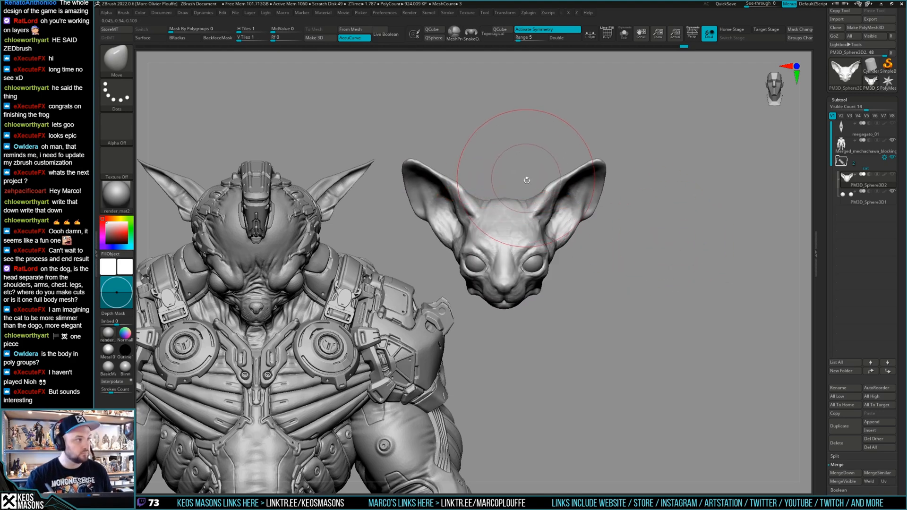
mouse_move(539, 184)
right_down()
mouse_move(643, 222)
mouse_move(676, 239)
mouse_move(658, 245)
mouse_move(680, 247)
right_up()
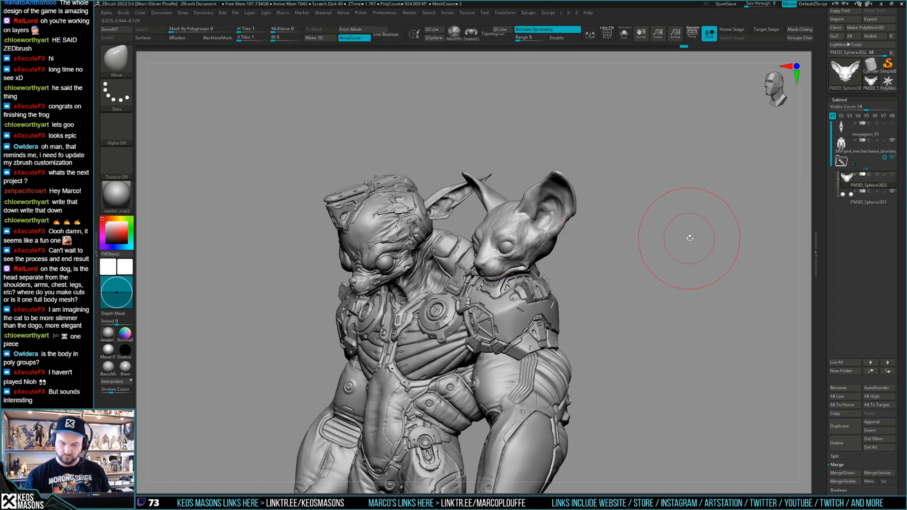
scroll(850, 331, down, 5)
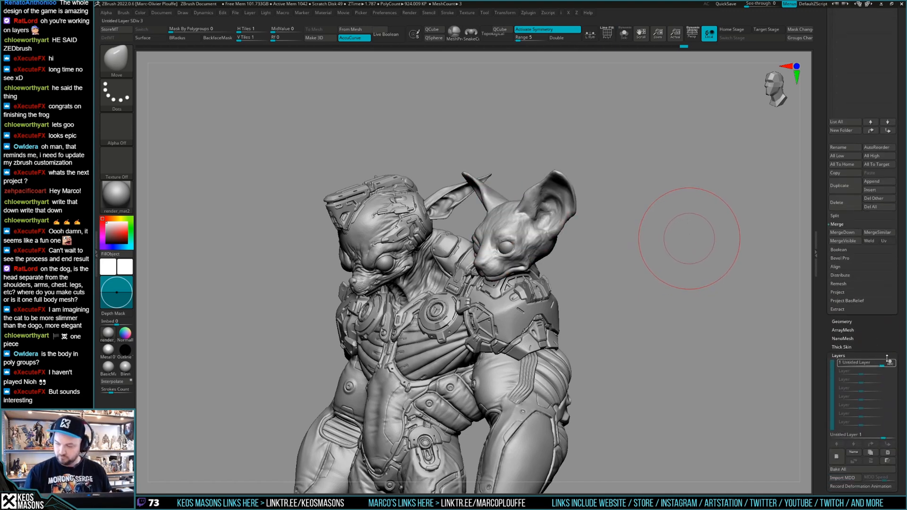
Start a new sculpting layer on the cat head and frame the head from the front
shift+right_drag(796, 345, 810, 342)
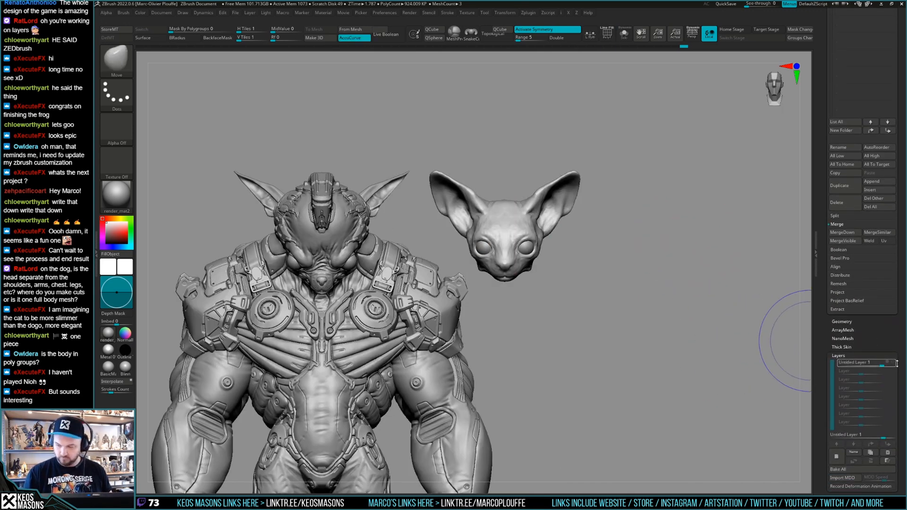
click(838, 457)
click(864, 463)
click(837, 458)
alt+drag(586, 220, 567, 244)
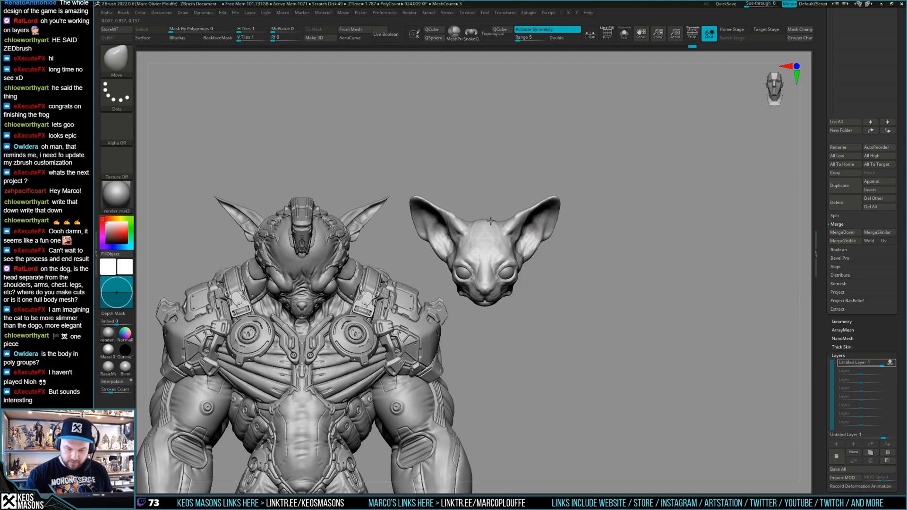
Reshape the crown and the ear bases of the cat head with the Move brush, working from above
drag(608, 283, 516, 209)
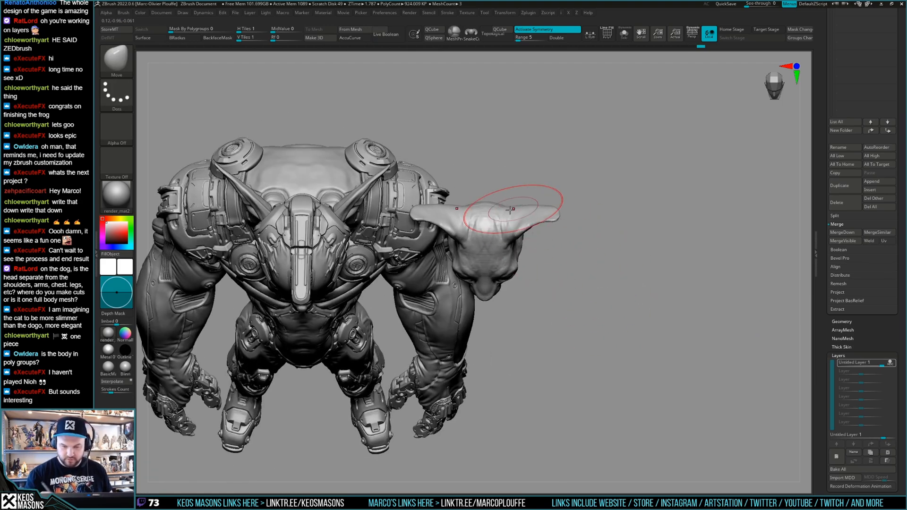
right_drag(514, 208, 516, 177)
right_click(528, 233)
mouse_move(527, 233)
right_down()
mouse_move(528, 203)
mouse_move(530, 249)
right_up()
right_drag(656, 273, 636, 267)
right_click(479, 213)
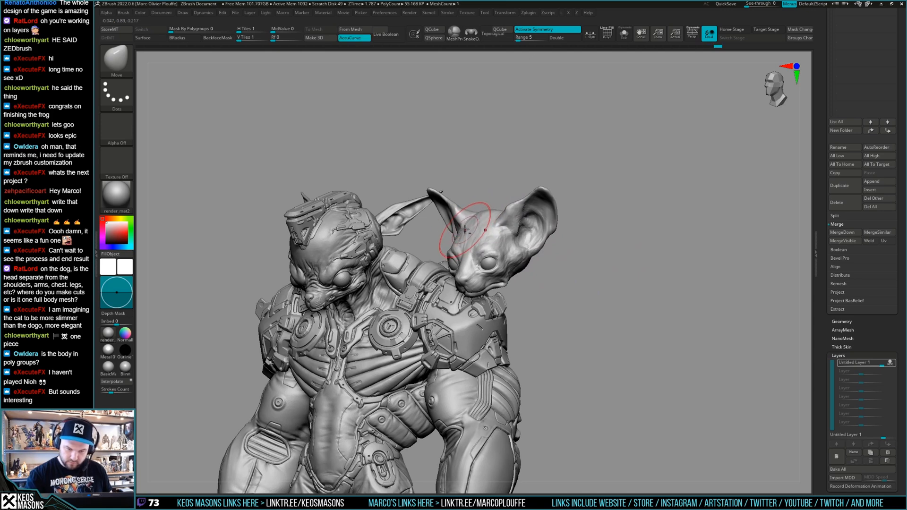
Adjust the forehead and brow of the cat head with the Move brush in side and three-quarter views
right_drag(589, 275, 591, 285)
mouse_move(467, 229)
right_down()
mouse_move(600, 188)
mouse_move(648, 237)
mouse_move(643, 222)
right_up()
right_click(557, 264)
right_click(557, 267)
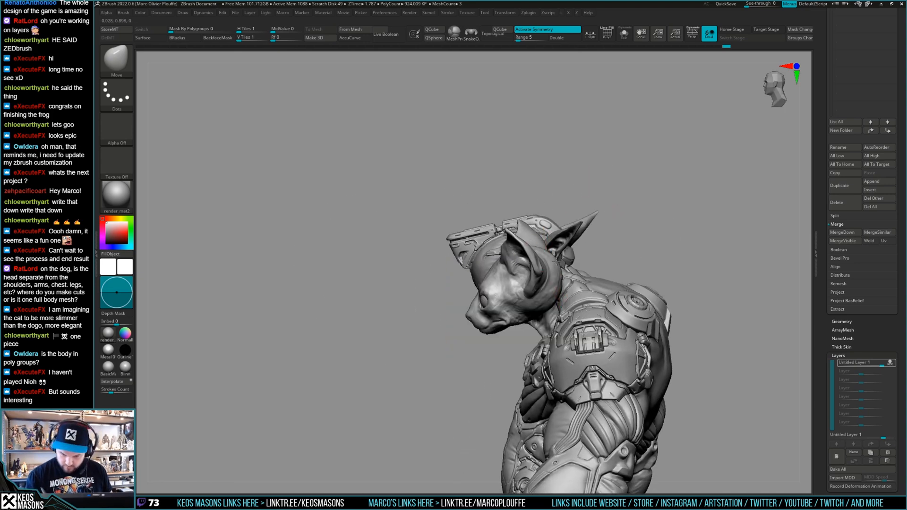
right_drag(553, 265, 492, 263)
right_click(492, 262)
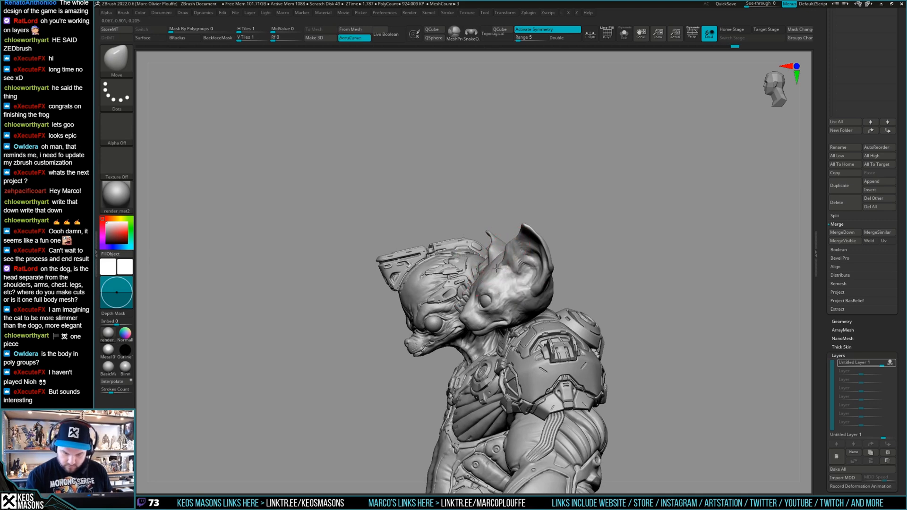
Refine the side profile and the cheek below the ear of the cat head with the Move brush
mouse_move(645, 236)
right_down()
mouse_move(664, 234)
mouse_move(556, 233)
mouse_move(582, 247)
right_up()
right_click(556, 232)
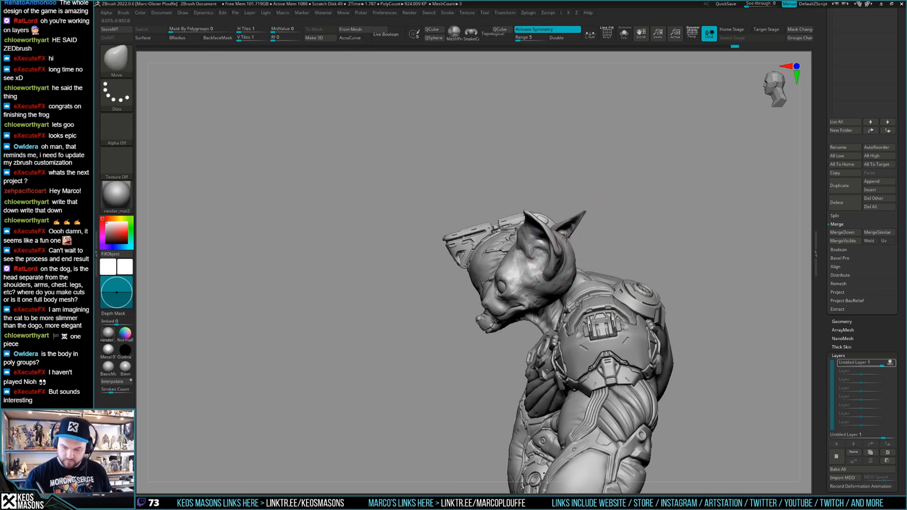
right_click(582, 259)
mouse_move(582, 259)
right_down()
mouse_move(619, 267)
mouse_move(579, 269)
mouse_move(645, 237)
mouse_move(638, 219)
mouse_move(674, 245)
mouse_move(739, 264)
mouse_move(639, 265)
mouse_move(660, 247)
mouse_move(681, 257)
right_up()
right_drag(592, 234, 543, 257)
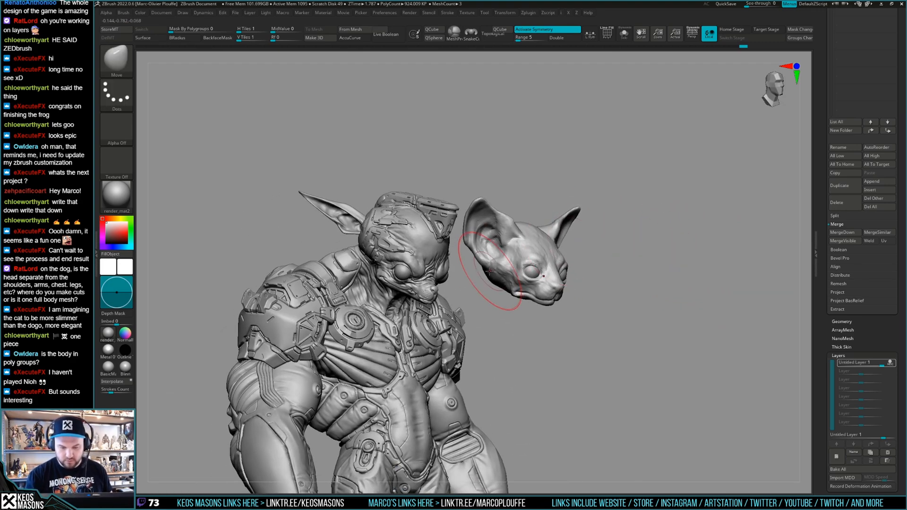
Adjust the forehead and inner ear bases with the Move brush, checking the shape from below and in front
mouse_move(657, 254)
right_down()
mouse_move(643, 253)
mouse_move(660, 278)
mouse_move(666, 268)
mouse_move(658, 263)
mouse_move(694, 268)
mouse_move(637, 236)
right_up()
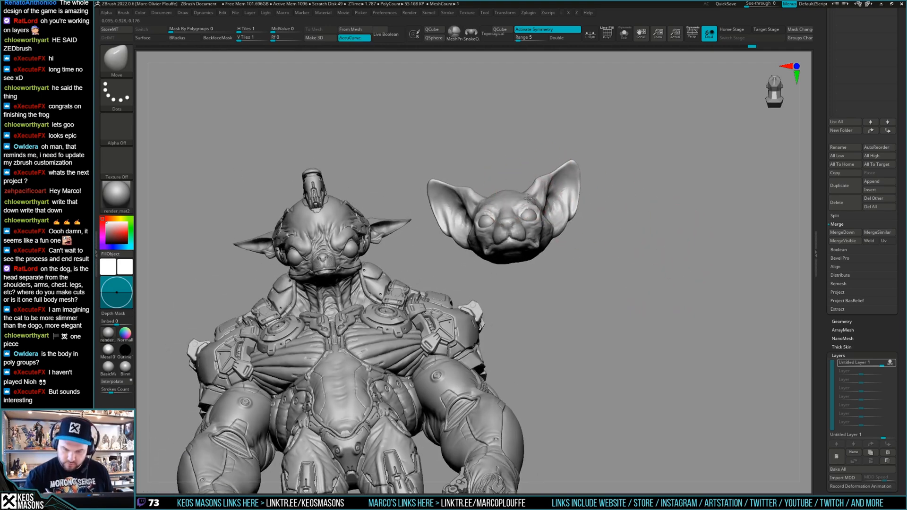
mouse_move(500, 192)
right_down()
mouse_move(506, 158)
mouse_move(514, 178)
right_up()
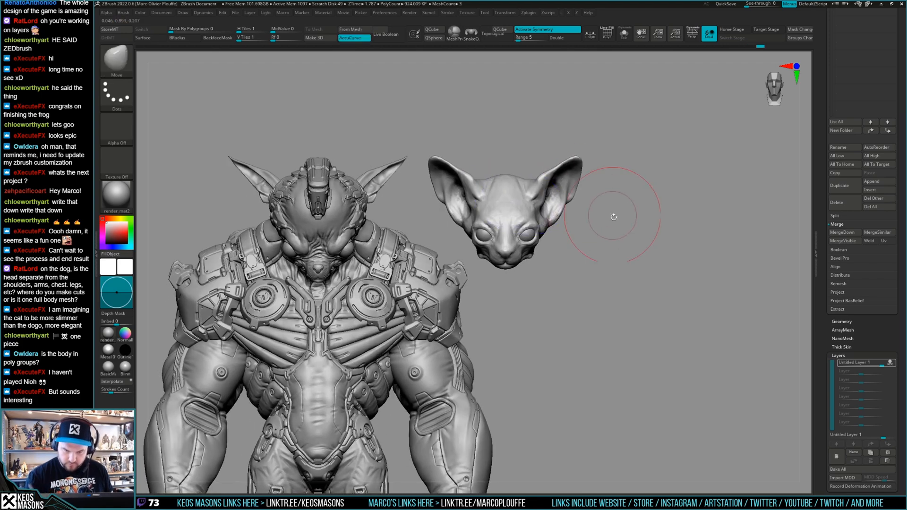
right_drag(622, 239, 602, 243)
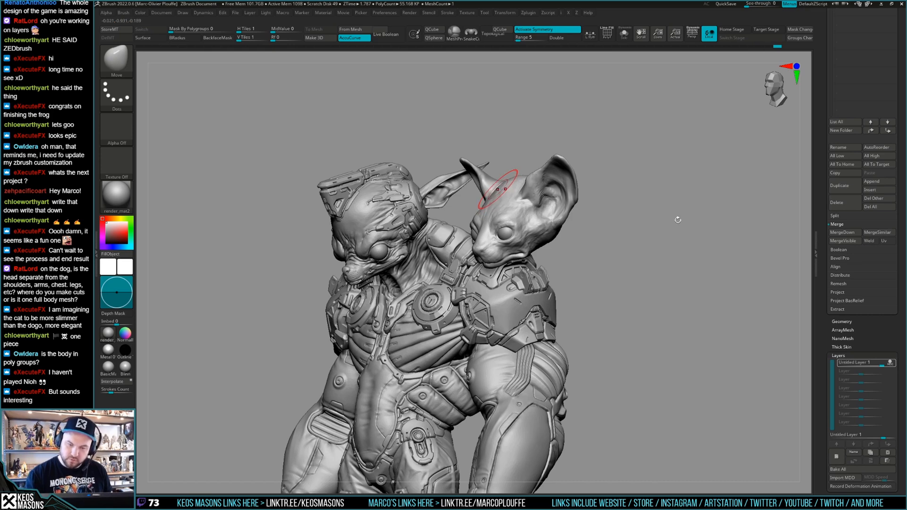
right_drag(499, 189, 500, 245)
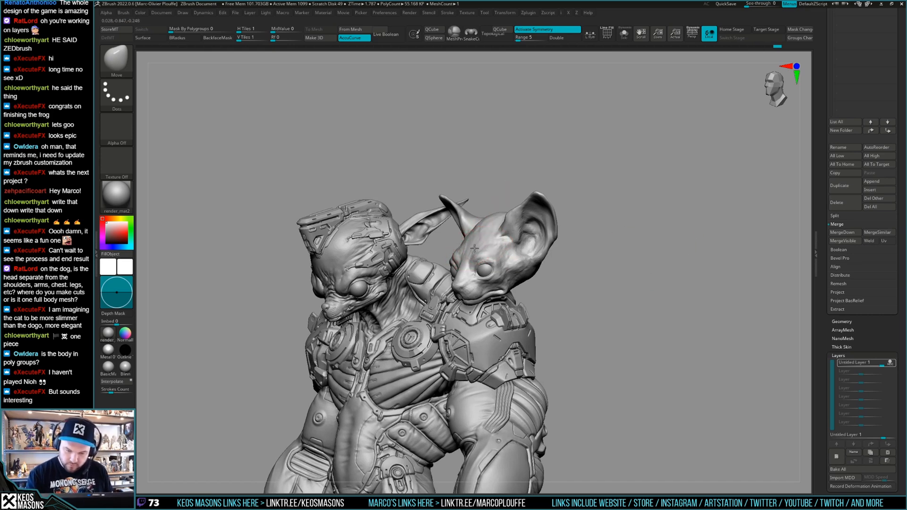
Change the Move brush settings and reshape the front of the cat's skull in three-quarter view
right_drag(642, 256, 642, 257)
key(space)
click(481, 231)
mouse_move(481, 231)
right_down()
mouse_move(437, 226)
mouse_move(499, 216)
mouse_move(506, 225)
mouse_move(534, 169)
mouse_move(550, 189)
right_up()
key(space)
mouse_move(552, 238)
right_down()
mouse_move(531, 269)
mouse_move(487, 263)
mouse_move(565, 279)
right_up()
Switch to the ClayBuildup brush and build up volume on the side of the cat head
key(space)
key(b)
click(588, 305)
mouse_move(644, 201)
right_down()
mouse_move(544, 246)
mouse_move(532, 266)
mouse_move(473, 240)
mouse_move(526, 266)
mouse_move(557, 254)
mouse_move(539, 281)
mouse_move(560, 212)
mouse_move(551, 222)
mouse_move(575, 196)
right_up()
key(space)
mouse_move(561, 244)
right_down()
mouse_move(569, 282)
mouse_move(556, 303)
mouse_move(544, 297)
mouse_move(554, 274)
mouse_move(683, 235)
mouse_move(655, 269)
right_up()
mouse_move(581, 270)
right_down()
mouse_move(464, 247)
mouse_move(473, 250)
mouse_move(464, 235)
mouse_move(644, 260)
mouse_move(647, 275)
right_up()
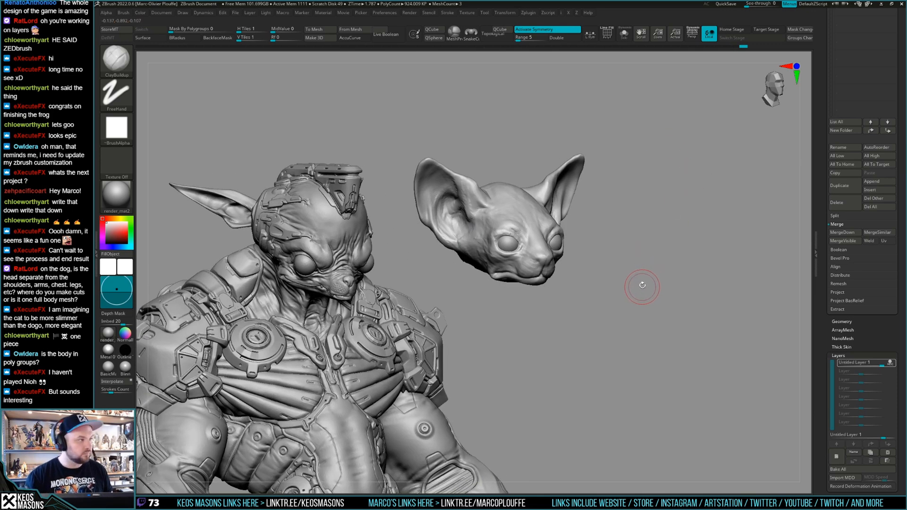
Build up the cheek area between the ear and the eye with ClayBuildup strokes
key(space)
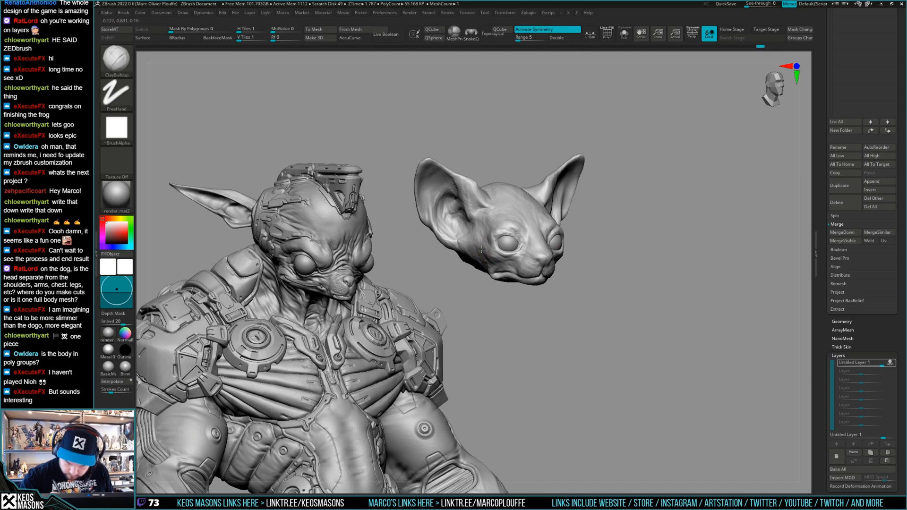
right_drag(483, 254, 473, 252)
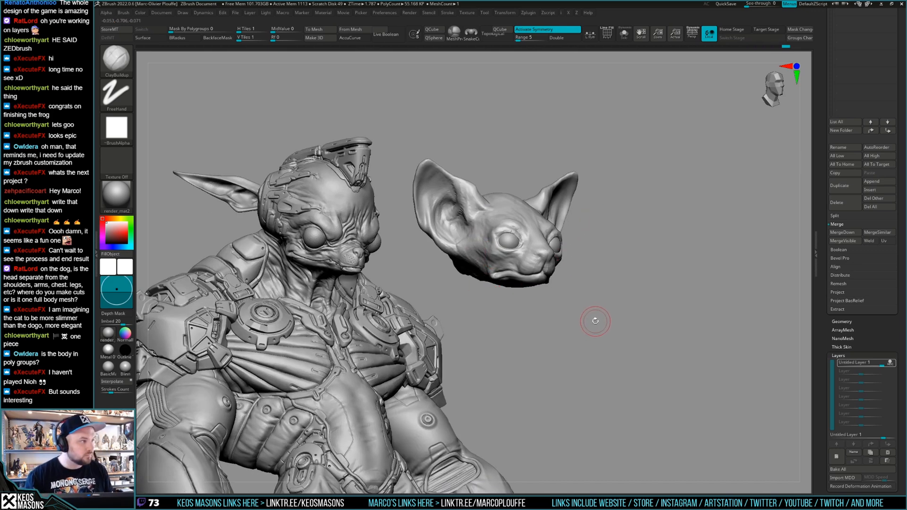
mouse_move(485, 276)
right_down()
mouse_move(494, 270)
mouse_move(496, 282)
mouse_move(608, 259)
mouse_move(654, 269)
mouse_move(644, 264)
mouse_move(668, 265)
mouse_move(676, 251)
mouse_move(691, 258)
right_up()
mouse_move(548, 287)
right_down()
mouse_move(573, 274)
mouse_move(652, 263)
mouse_move(666, 275)
right_up()
mouse_move(724, 306)
ctrl+right_down()
mouse_move(641, 267)
mouse_move(633, 278)
ctrl+right_up()
Switch back to the Move brush and adjust the forehead and temple of the cat head with a resized brush
key(b)
key(m)
key(v)
key(space)
drag(539, 229, 545, 227)
key(space)
drag(486, 228, 491, 228)
Add a second layer to the cat head and pull the ears outward and down with the Move brush
click(837, 457)
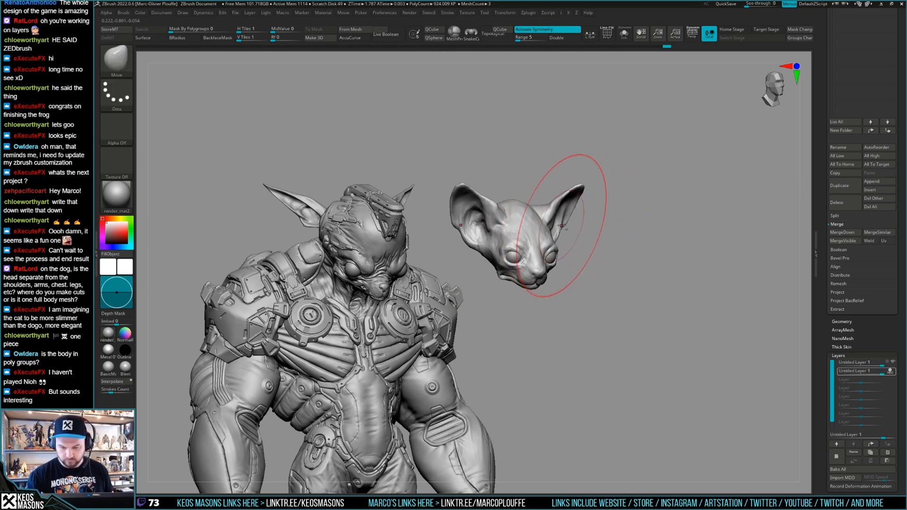
drag(562, 224, 563, 233)
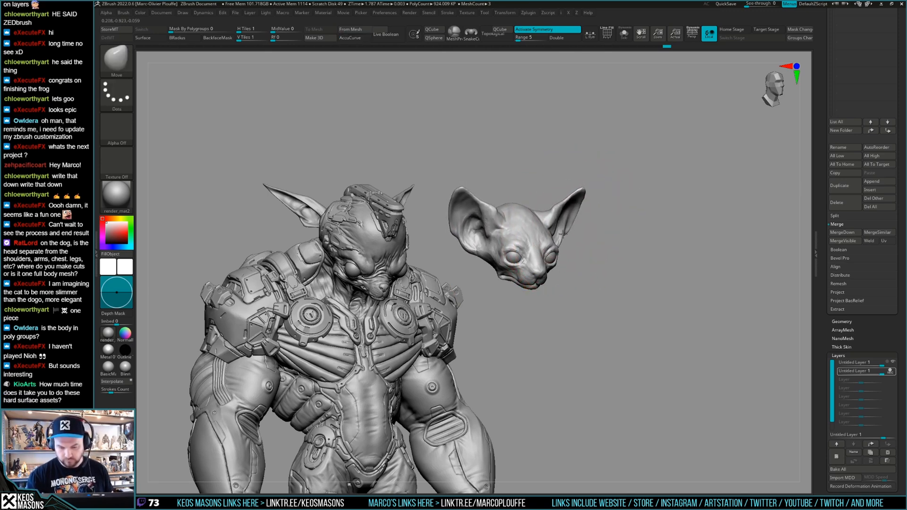
key(a)
drag(586, 192, 593, 203)
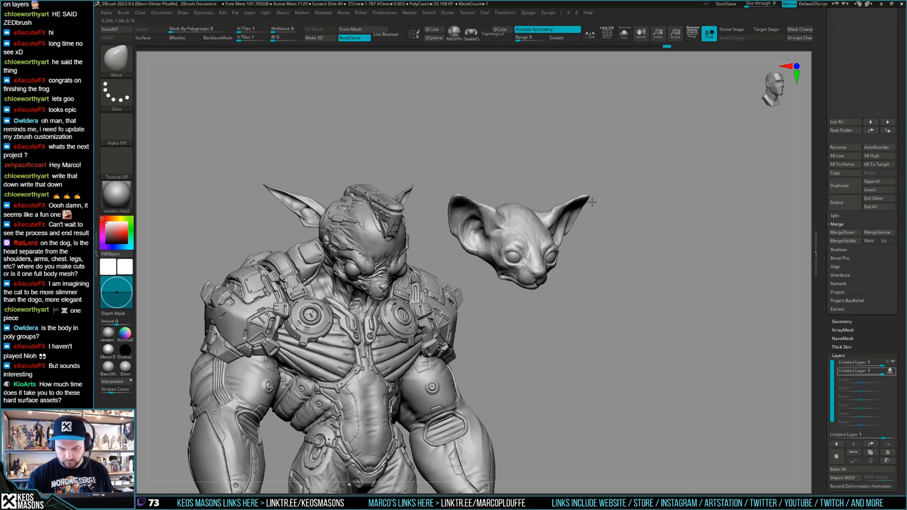
drag(657, 211, 644, 243)
drag(525, 294, 558, 341)
Resize the Move brush and reshape the ears' tips and back surfaces from above
right_click(562, 201)
right_drag(570, 190, 576, 232)
right_click(568, 192)
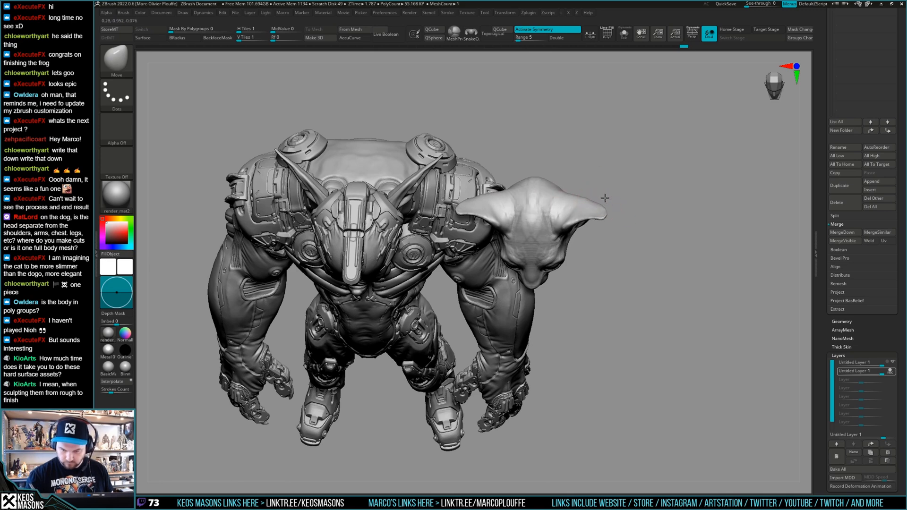
right_drag(606, 200, 583, 219)
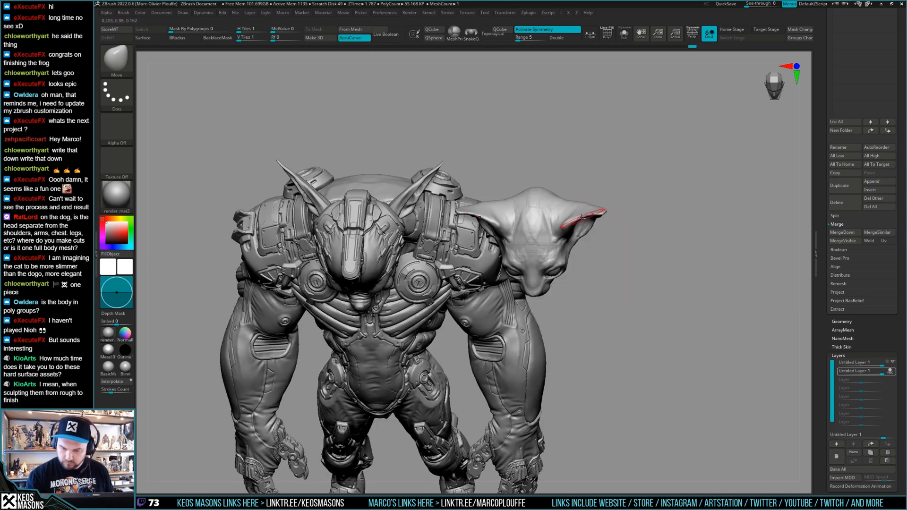
right_click(603, 210)
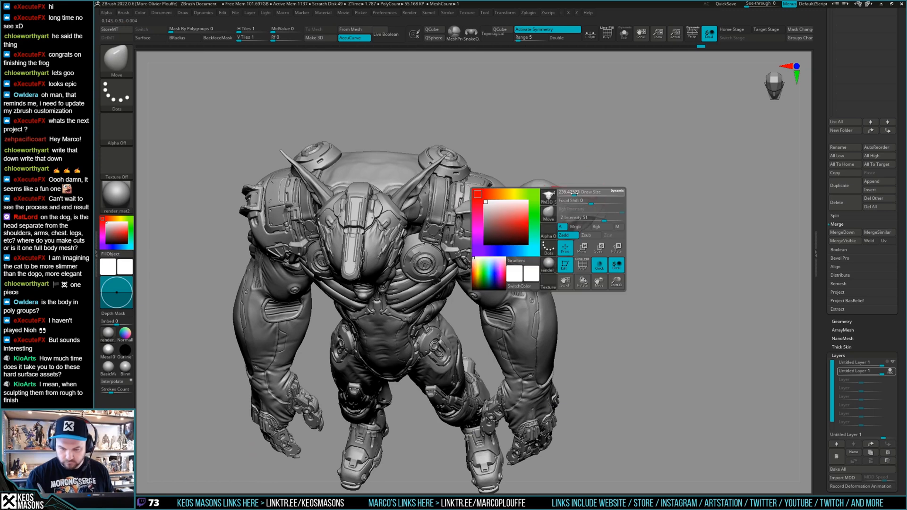
right_drag(601, 212, 597, 244)
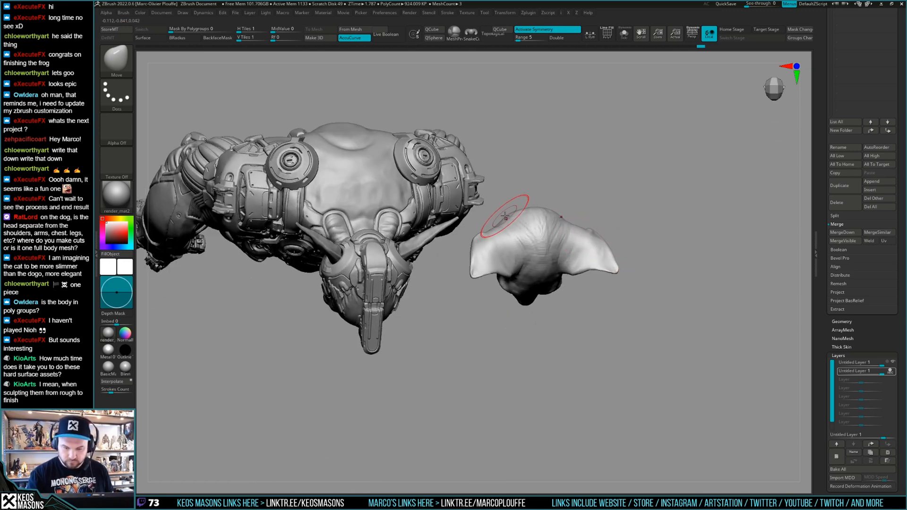
right_drag(532, 200, 508, 101)
Refine the rim and base of the ears with a smaller Move brush in three-quarter view
mouse_move(673, 230)
alt+right_down()
mouse_move(640, 285)
mouse_move(543, 300)
mouse_move(570, 300)
mouse_move(622, 265)
mouse_move(609, 279)
mouse_move(520, 263)
mouse_move(629, 291)
mouse_move(632, 270)
mouse_move(626, 289)
mouse_move(634, 276)
mouse_move(663, 276)
mouse_move(633, 278)
mouse_move(571, 228)
alt+right_up()
alt+click(530, 259)
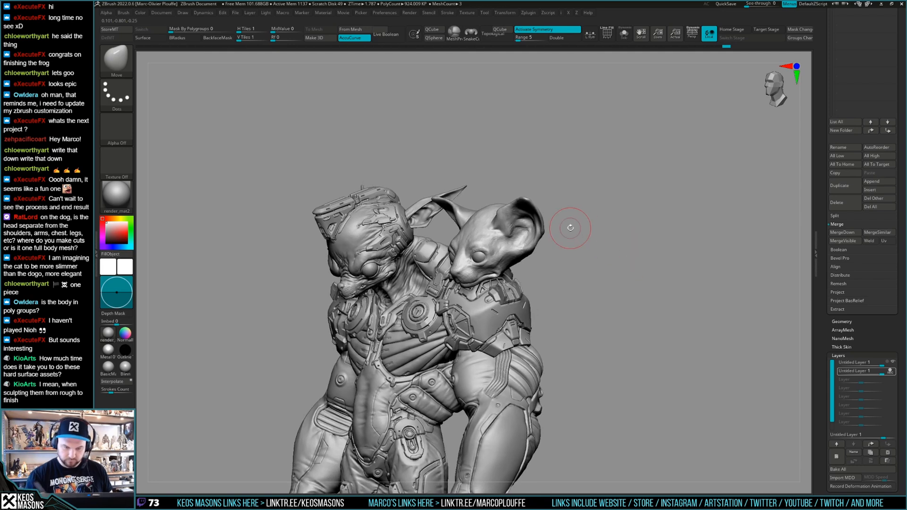
right_drag(465, 217, 534, 229)
mouse_move(640, 273)
right_down()
mouse_move(617, 286)
mouse_move(679, 291)
mouse_move(653, 253)
mouse_move(684, 261)
right_up()
Stop recording the ear layer, merge it with the first layer and add a new layer
click(893, 373)
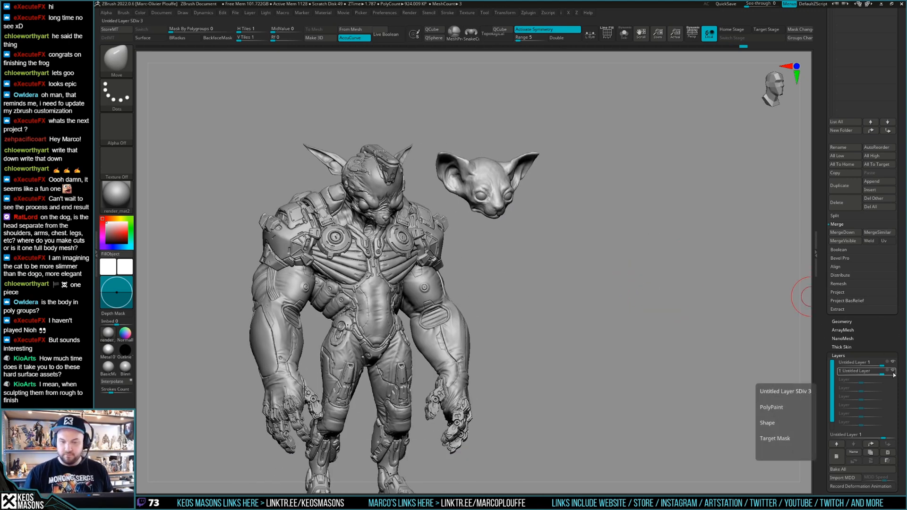
click(882, 364)
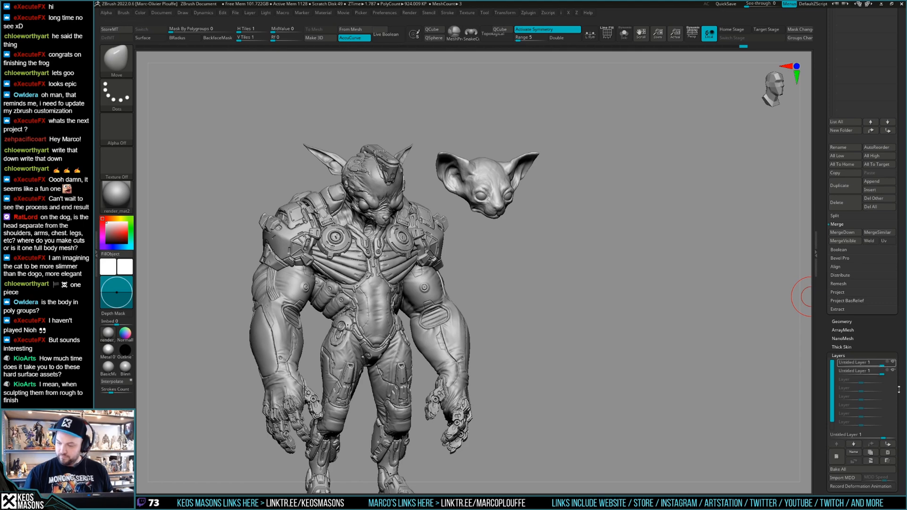
click(841, 461)
Enlarge the Move brush and reshape the outer edges of the ears from the front and below
mouse_move(662, 276)
shift+right_down()
mouse_move(612, 265)
mouse_move(634, 313)
shift+right_up()
key(space)
click(576, 222)
key(space)
click(573, 211)
right_drag(574, 228, 689, 226)
drag(577, 230, 575, 223)
mouse_move(582, 212)
right_down()
mouse_move(671, 227)
mouse_move(644, 251)
mouse_move(640, 239)
right_up()
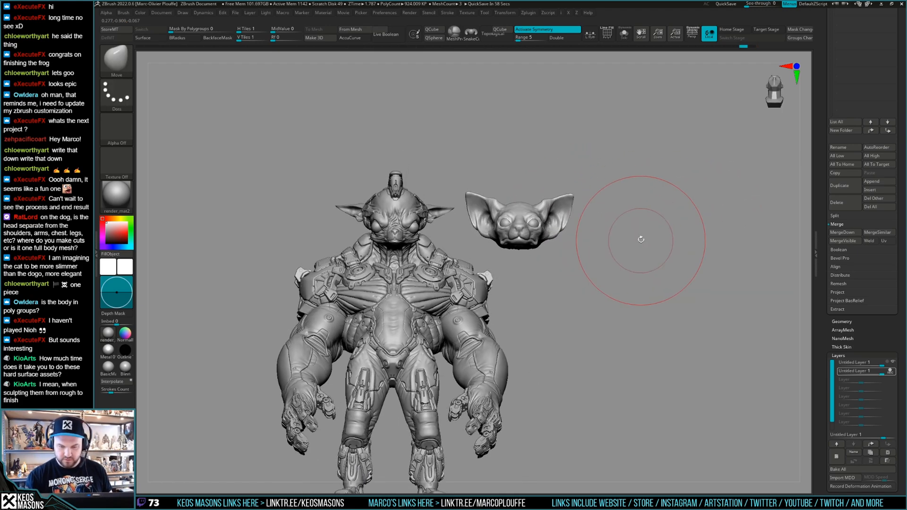
Undo the last ear stroke and readjust the outer edges of the ears from the front
drag(574, 225, 574, 223)
right_drag(574, 224, 576, 251)
key(ctrl+z)
right_click(569, 220)
right_drag(569, 219, 572, 203)
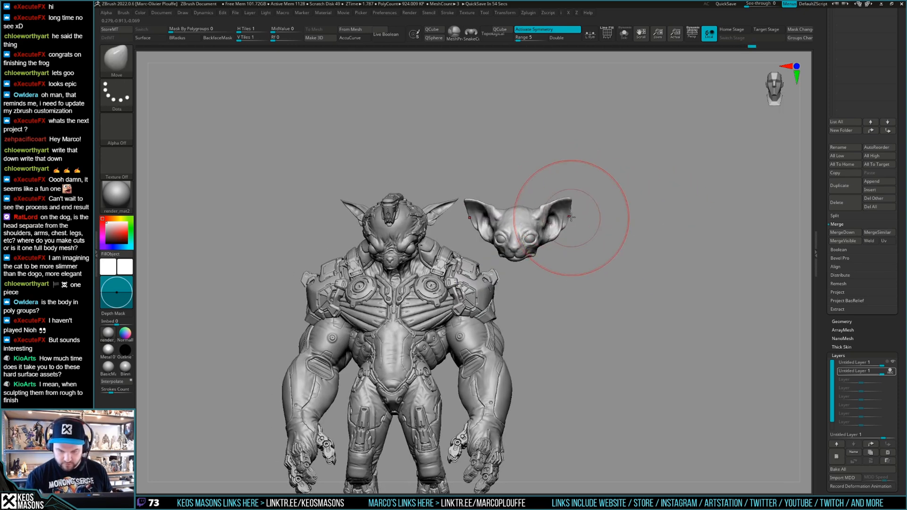
shift+right_drag(572, 200, 623, 256)
key(ctrl)
key(ctrl+shift+n)
mouse_move(566, 215)
mouse_down()
mouse_move(561, 180)
mouse_move(559, 222)
mouse_up()
Reduce the Move brush size and refine the tips of the ears from several angles
key(space)
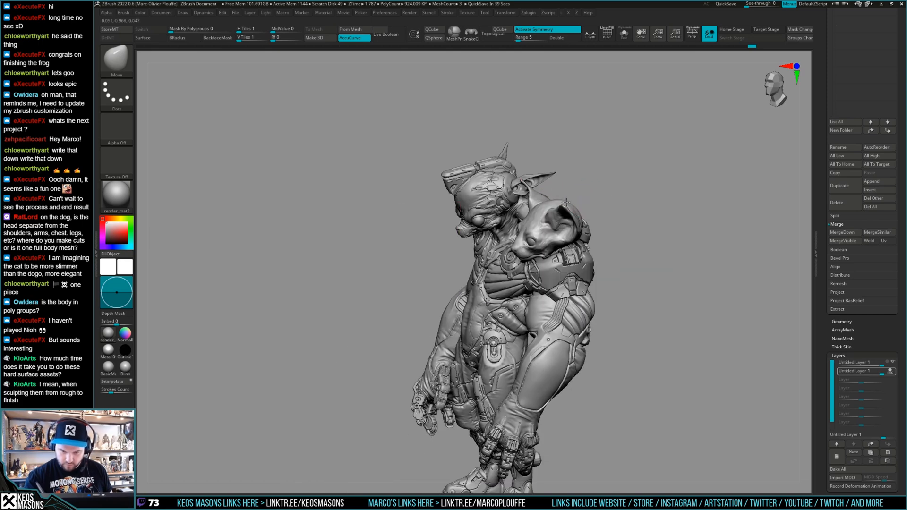
right_drag(568, 206, 611, 196)
key(space)
key(space)
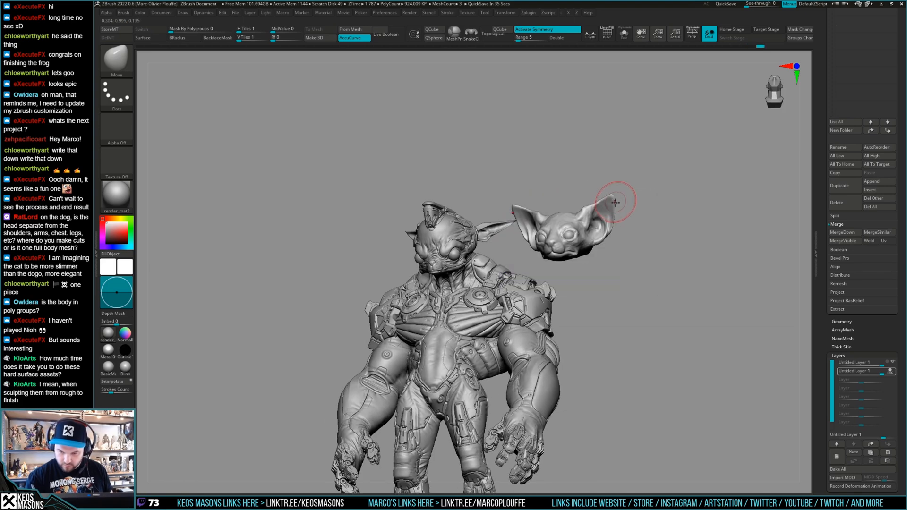
right_drag(604, 195, 654, 283)
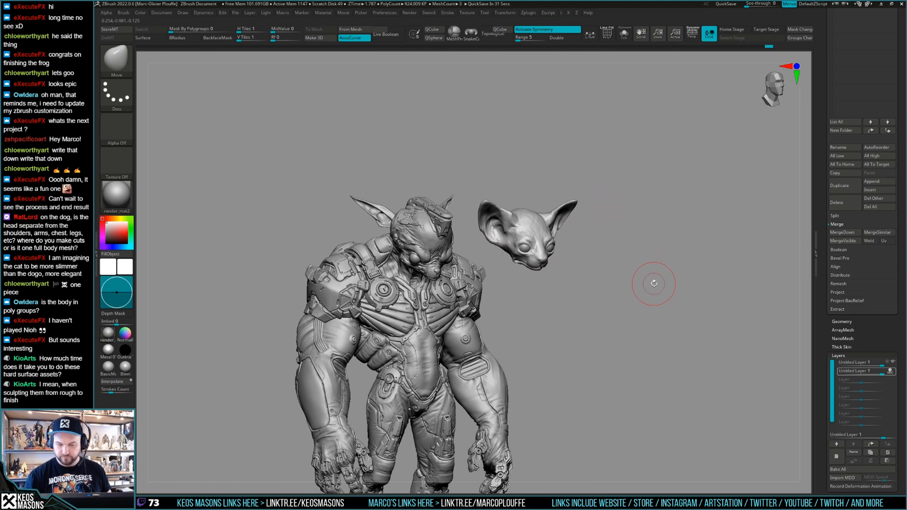
Stop recording the second layer and merge the cat head's two layers into one
click(891, 372)
click(871, 453)
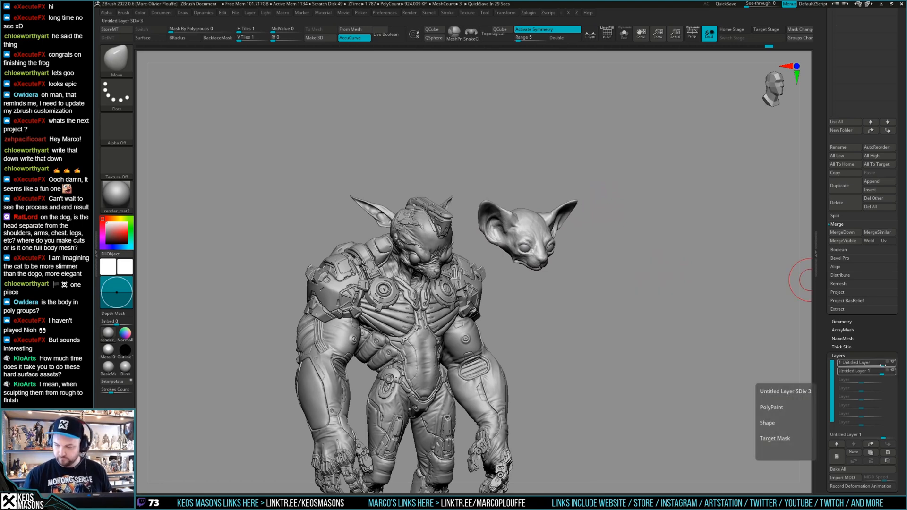
click(872, 462)
Toggle the merged layer's visibility from the front to compare the head with and without the changes
shift+right_drag(761, 388, 798, 362)
click(893, 362)
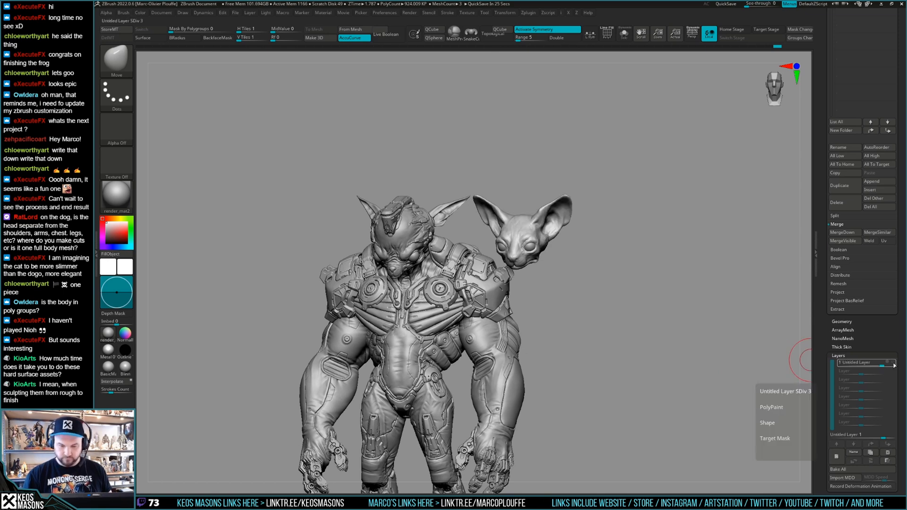
click(894, 363)
click(893, 363)
mouse_move(895, 365)
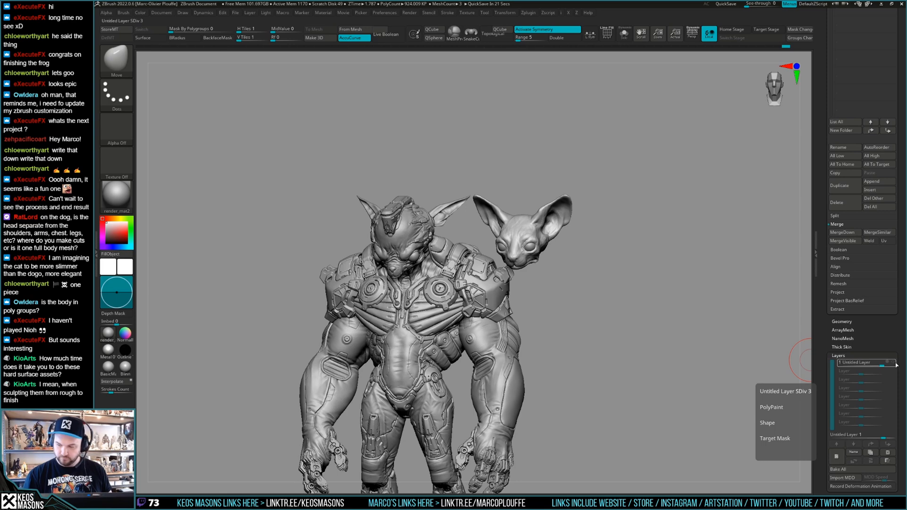
click(895, 363)
click(895, 363)
Add another new layer to the cat head and return to the subtool list
mouse_move(619, 283)
right_down()
mouse_move(656, 267)
mouse_move(628, 248)
mouse_move(627, 270)
right_up()
click(837, 457)
scroll(819, 317, up, 10)
scroll(819, 317, down, 1)
Switch to the ClayBuildup brush and check the cat head in isolation before showing the full character again
right_drag(636, 279, 579, 255)
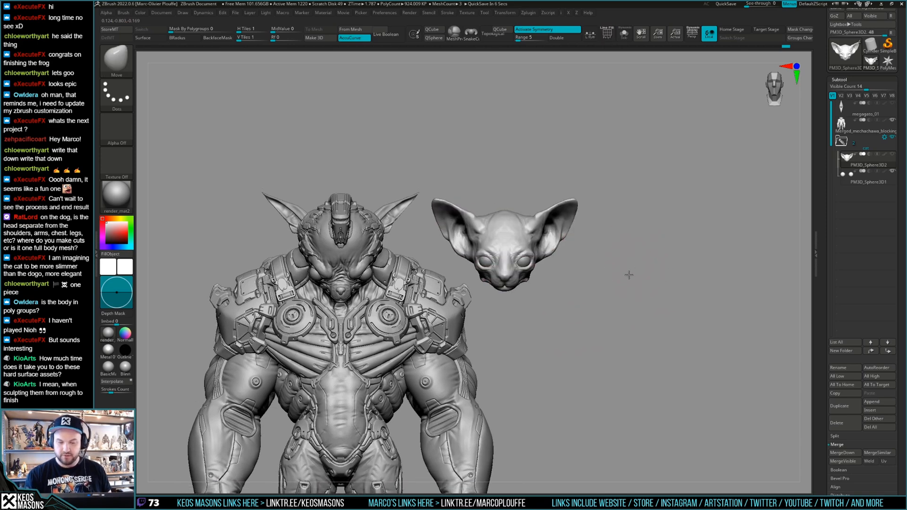
key(ctrl+shift+s)
key(space)
key(b)
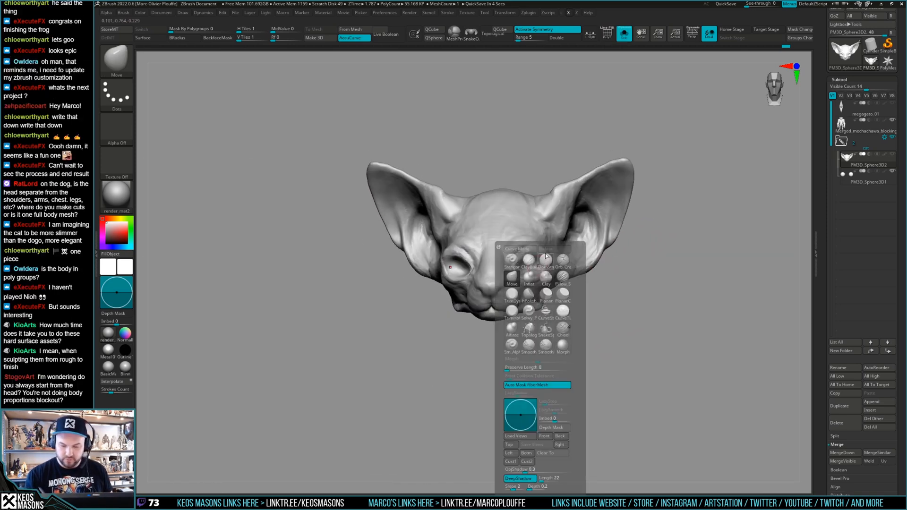
key(c)
key(b)
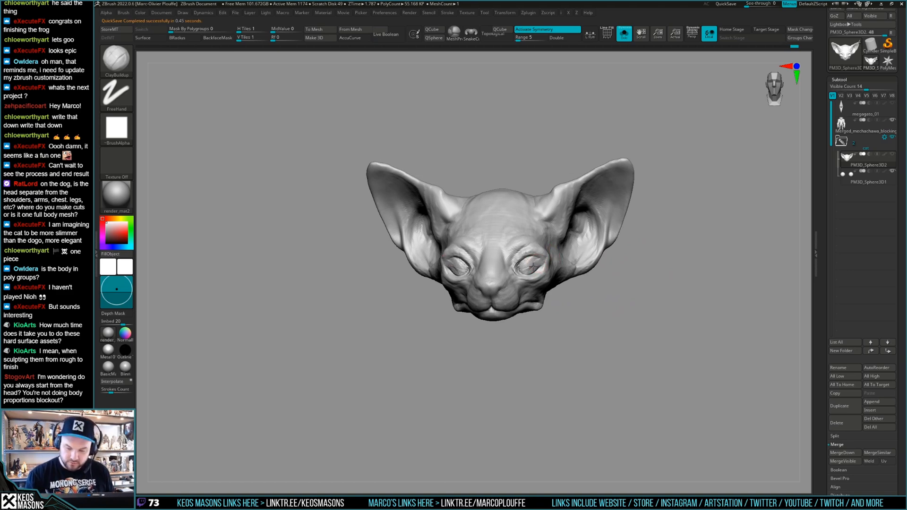
key(ctrl+shift+s)
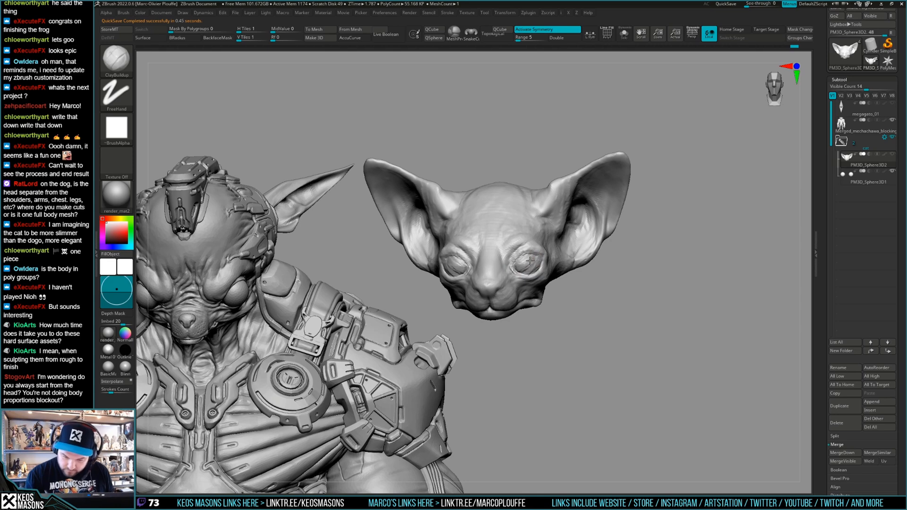
Mask the whole cat head except the areas around the eyes and adjust the projection shell distance
key(ctrl+shift+s)
ctrl+drag(535, 260, 534, 265)
ctrl+click(657, 266)
key(ctrl+shift+s)
key(z)
click(661, 409)
text(0.00001)
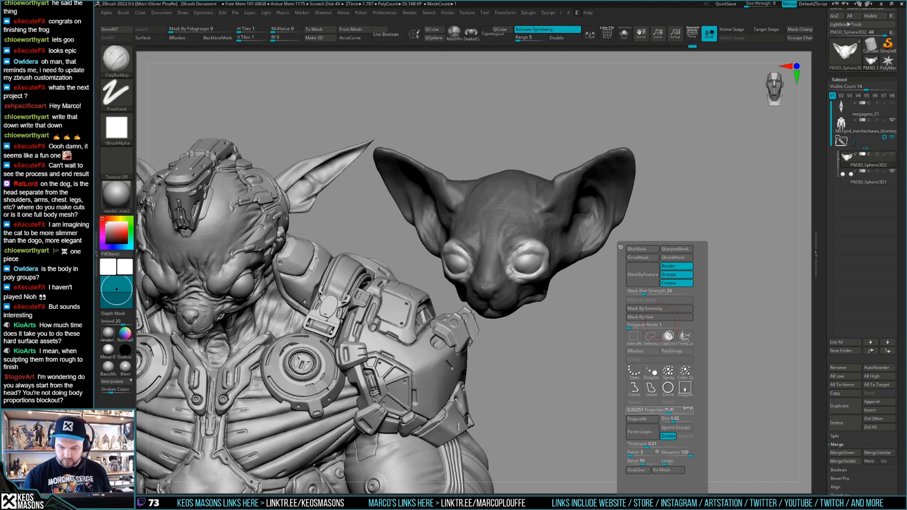
click(670, 410)
Duplicate the cat head subtool and delete the recording layer from the copy
click(841, 413)
scroll(851, 303, down, 10)
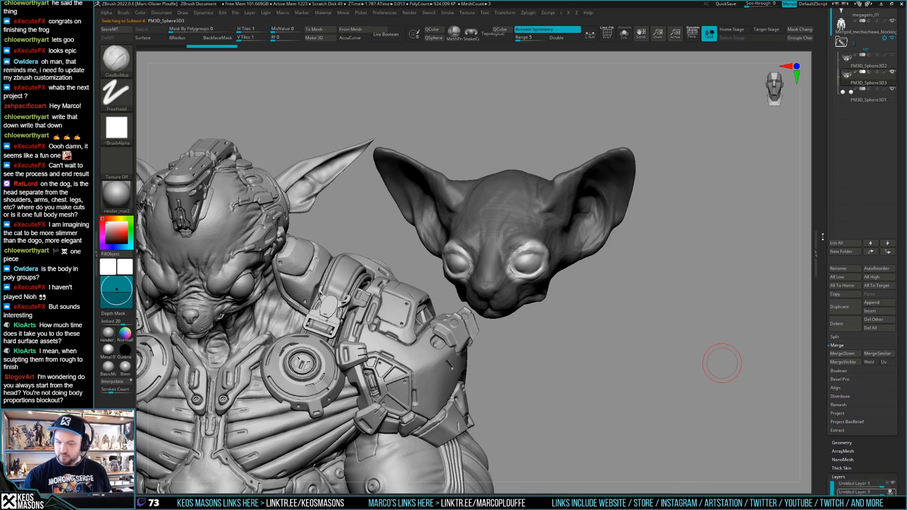
click(892, 314)
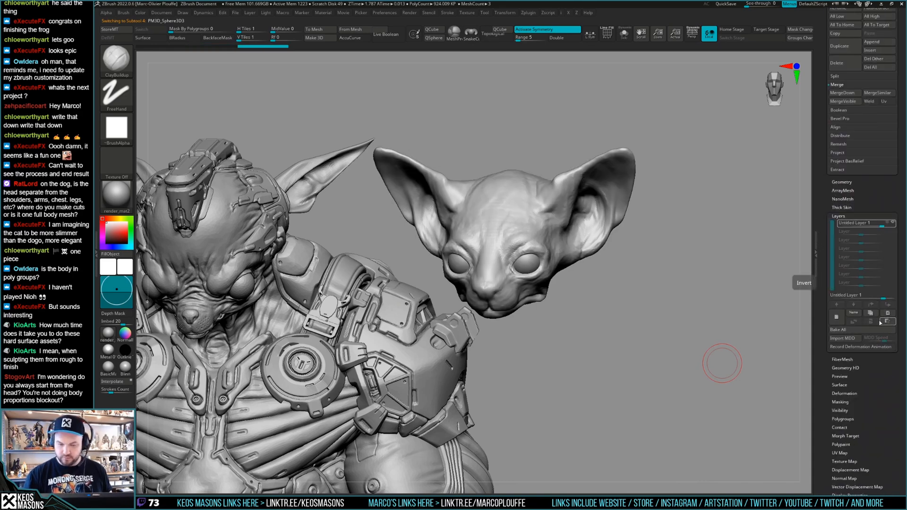
scroll(856, 285, up, 10)
scroll(853, 277, up, 1)
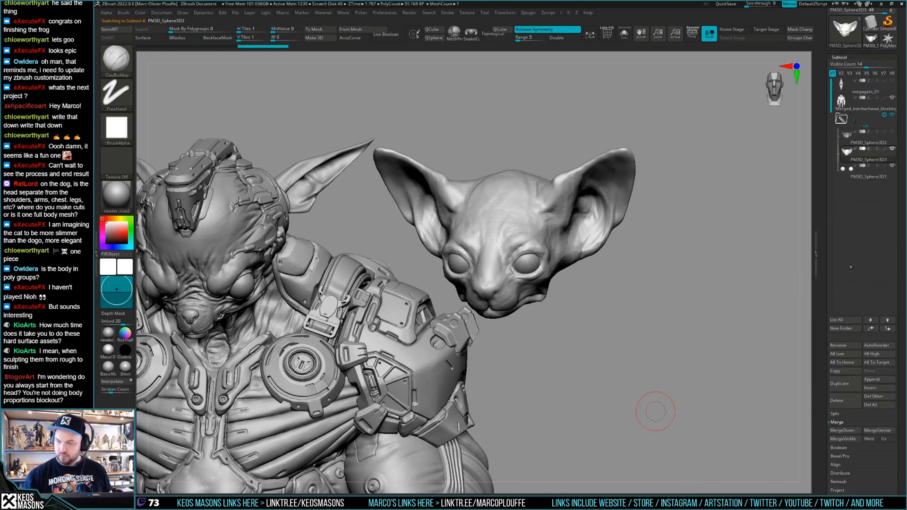
Reselect the original cat head and pick a pinkish colour to tell it apart from the duplicate
click(846, 145)
key(z)
key(s)
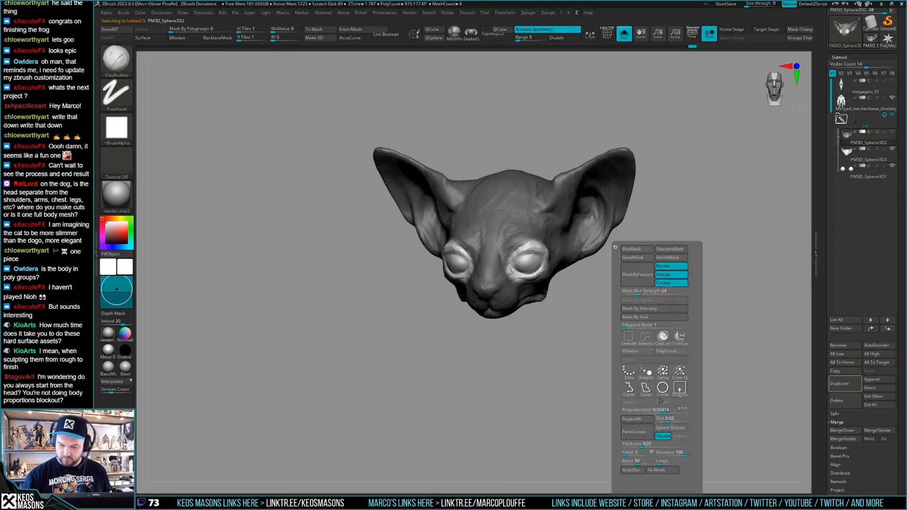
key(s)
shift+drag(712, 324, 655, 330)
key(space)
click(584, 349)
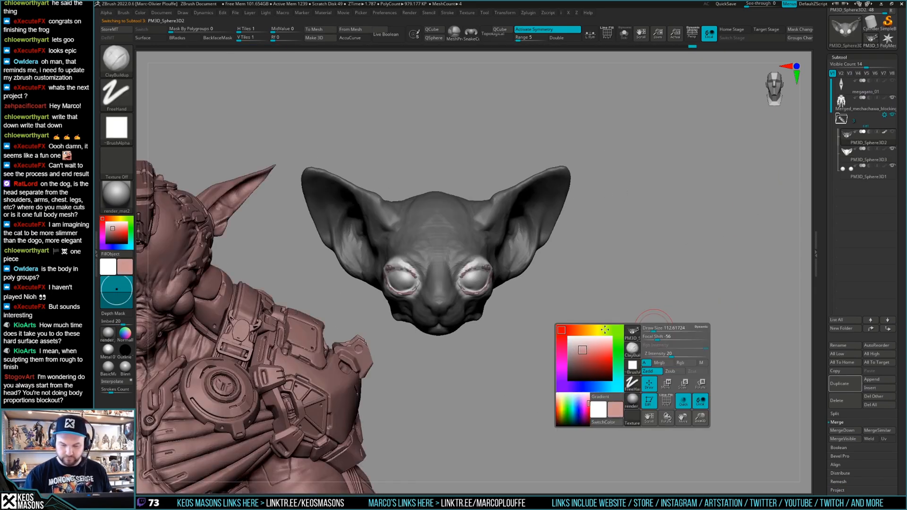
key(space)
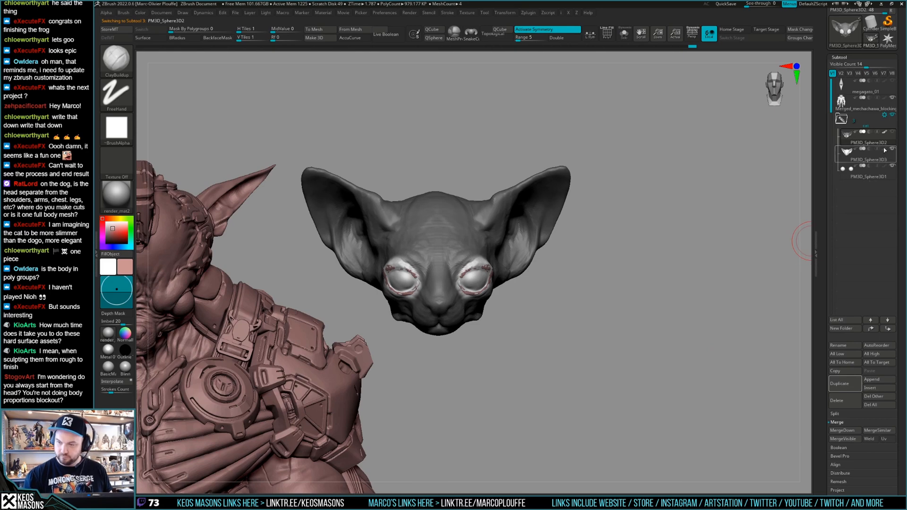
Set the projection shell to about 0.0056 and project the unmasked eye areas onto the duplicate head
drag(644, 328, 652, 314)
key(space)
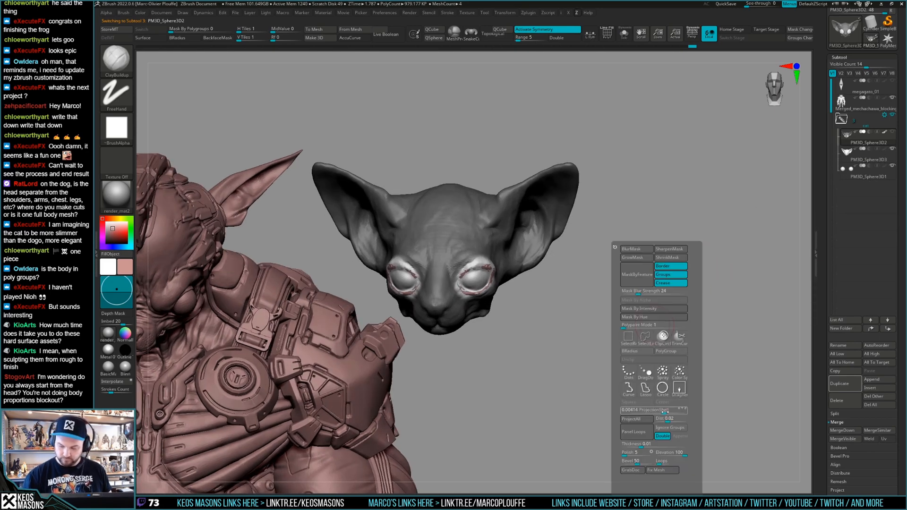
click(664, 412)
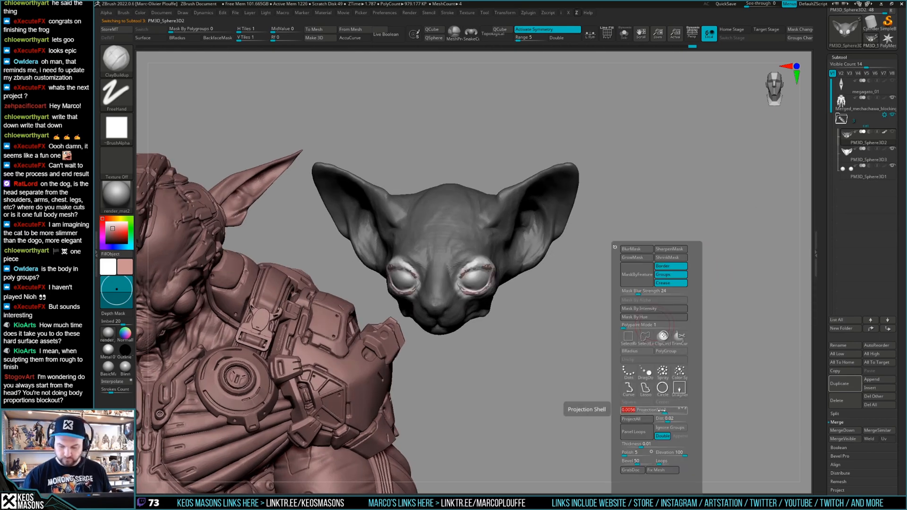
key(ctrl+shift+s)
mouse_move(644, 371)
mouse_down()
mouse_move(601, 282)
mouse_move(610, 303)
mouse_move(574, 332)
mouse_move(562, 378)
mouse_up()
Examine the cat head's projected eye areas in close-up, toggling the wireframe and the isolated view
key(space)
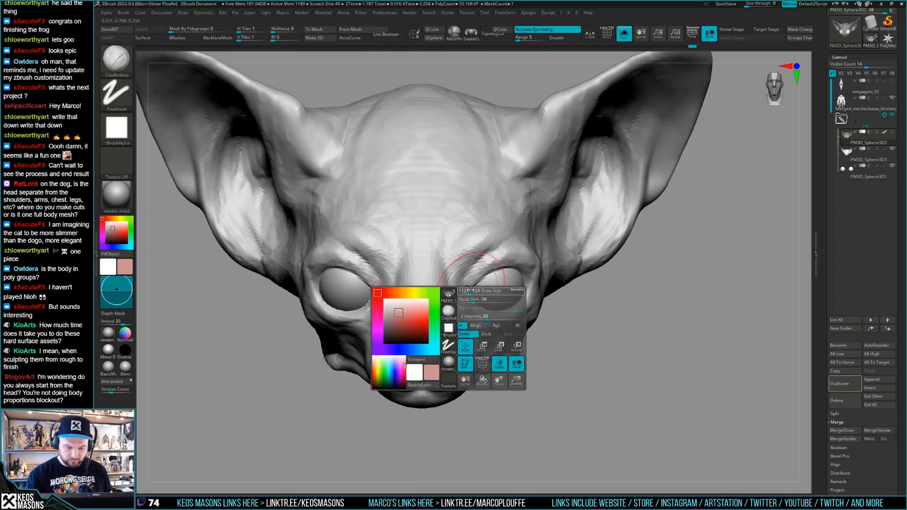
key(f)
mouse_move(464, 254)
ctrl+right_down()
mouse_move(509, 306)
mouse_move(644, 334)
ctrl+right_up()
key(shift+f)
key(shift+f)
mouse_move(644, 334)
alt+mouse_down()
mouse_move(645, 312)
mouse_move(635, 322)
mouse_move(658, 323)
alt+mouse_up()
key(alt+s)
key(shift+f)
key(shift+f)
Delete the duplicate cat head and reselect the original, viewing it from the front with the character
click(868, 154)
key(alt+s)
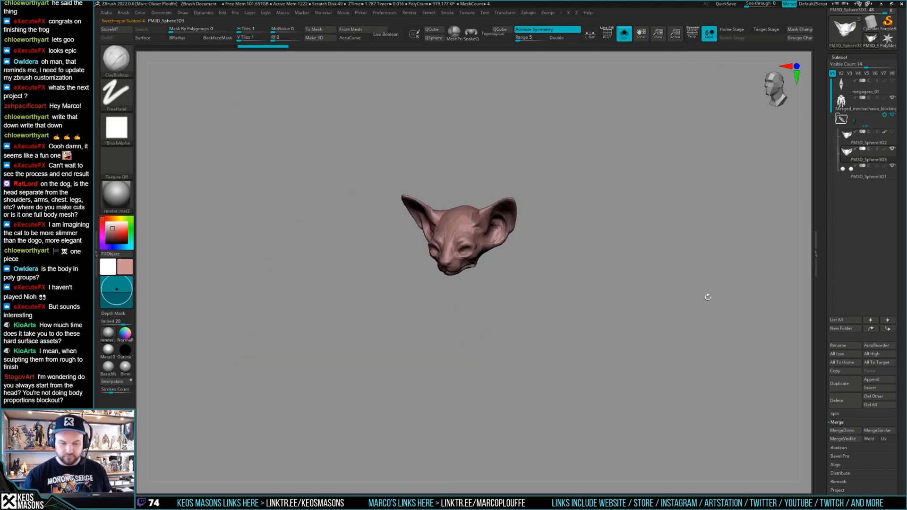
click(837, 399)
key(Return)
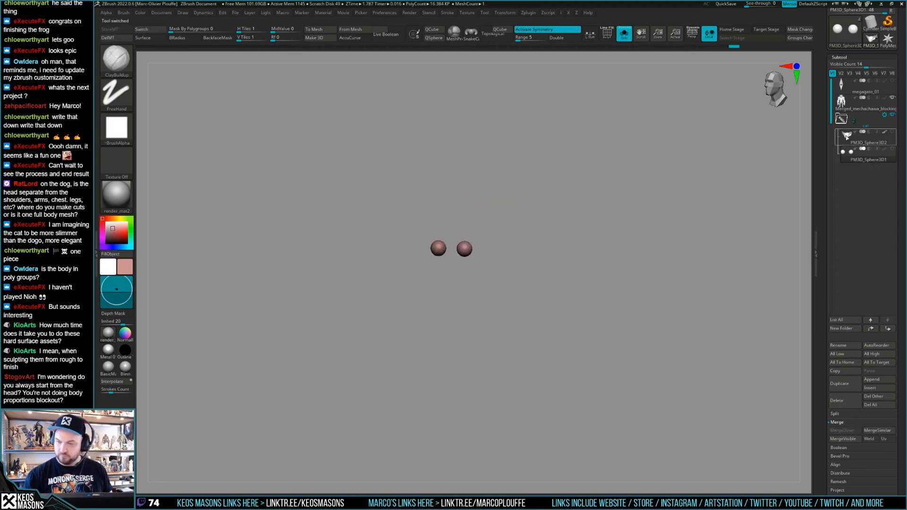
click(849, 136)
shift+drag(711, 287, 599, 310)
key(alt+s)
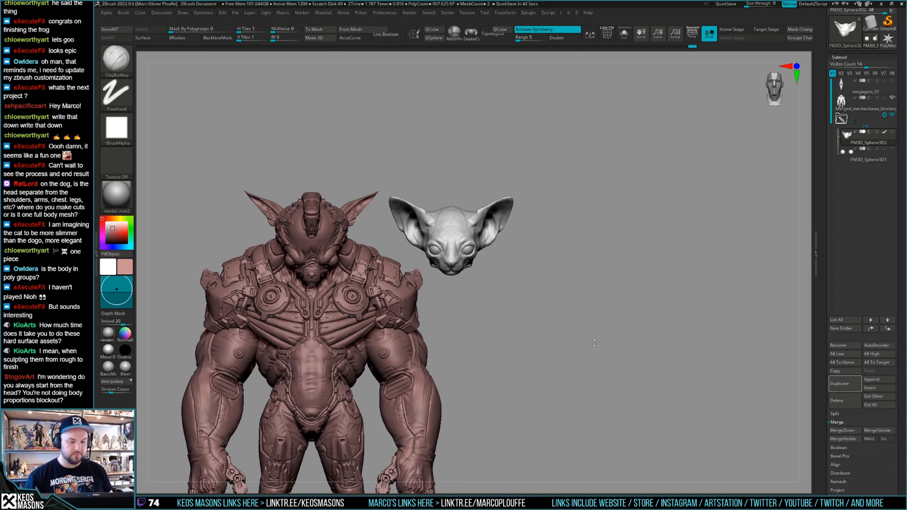
Switch to the DamStandard brush and refine the creases around the cat head's eyes
mouse_move(580, 325)
mouse_down()
mouse_move(601, 311)
mouse_move(583, 328)
mouse_move(591, 319)
mouse_up()
alt+drag(590, 319, 612, 303)
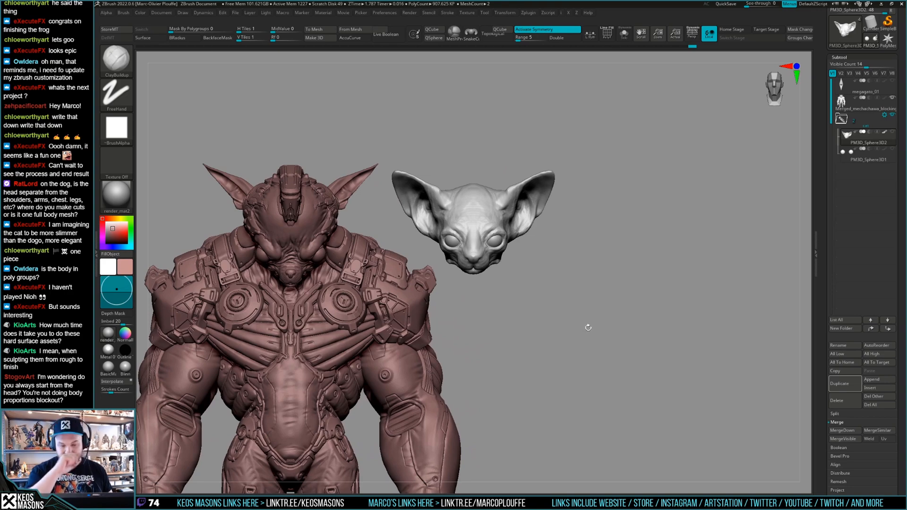
mouse_move(625, 292)
mouse_down()
mouse_move(598, 288)
mouse_move(624, 290)
mouse_move(615, 277)
mouse_move(634, 265)
mouse_move(640, 297)
mouse_move(616, 265)
mouse_up()
key(shift+f)
key(shift+f)
ctrl+right_drag(616, 266, 616, 312)
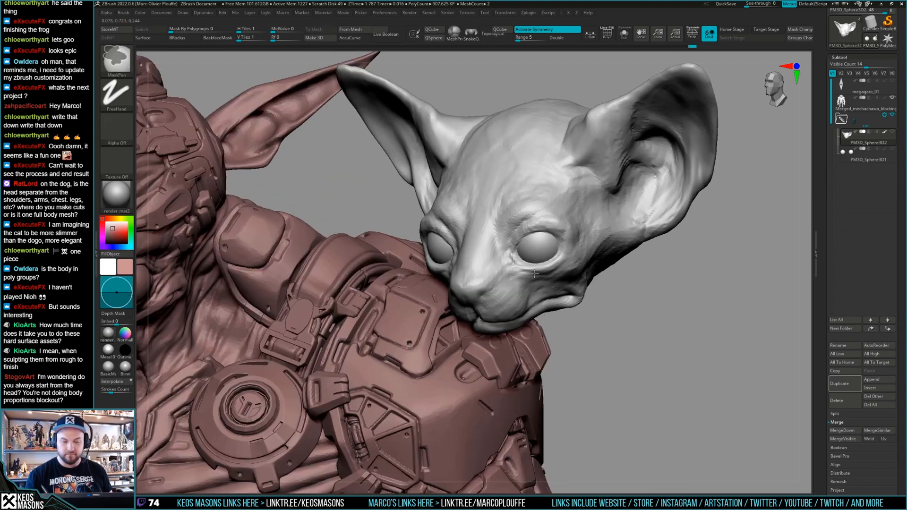
drag(616, 312, 638, 315)
mouse_move(540, 284)
right_down()
mouse_move(517, 231)
mouse_move(515, 258)
mouse_move(512, 239)
mouse_move(506, 263)
mouse_move(475, 256)
mouse_move(676, 258)
mouse_move(651, 285)
mouse_move(661, 269)
mouse_move(643, 267)
mouse_move(674, 265)
mouse_move(654, 270)
mouse_move(657, 260)
right_up()
key(space)
click(520, 258)
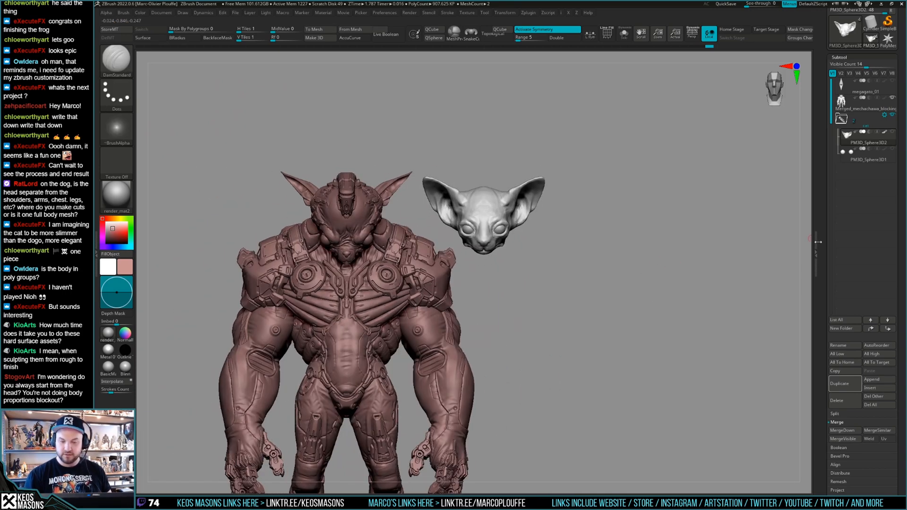
Toggle the cat head's two layers to compare the shape and merge them into one
scroll(869, 303, down, 8)
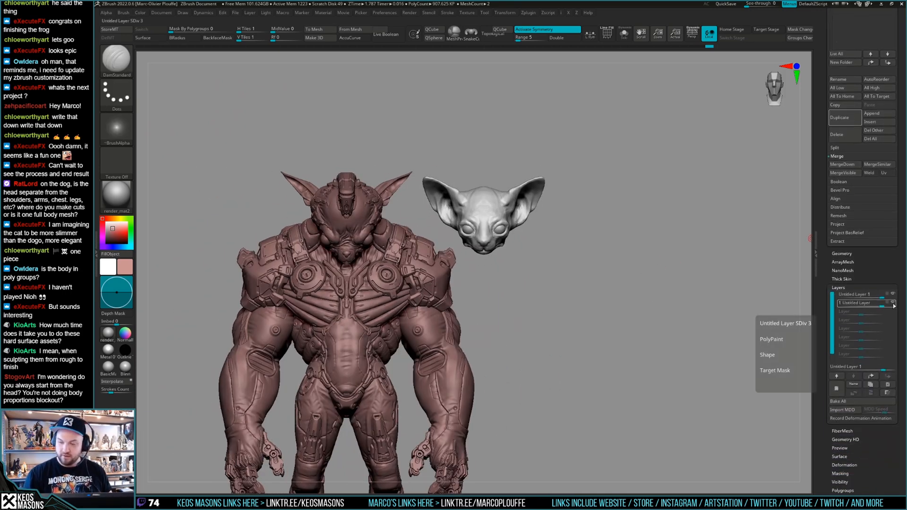
drag(893, 305, 892, 299)
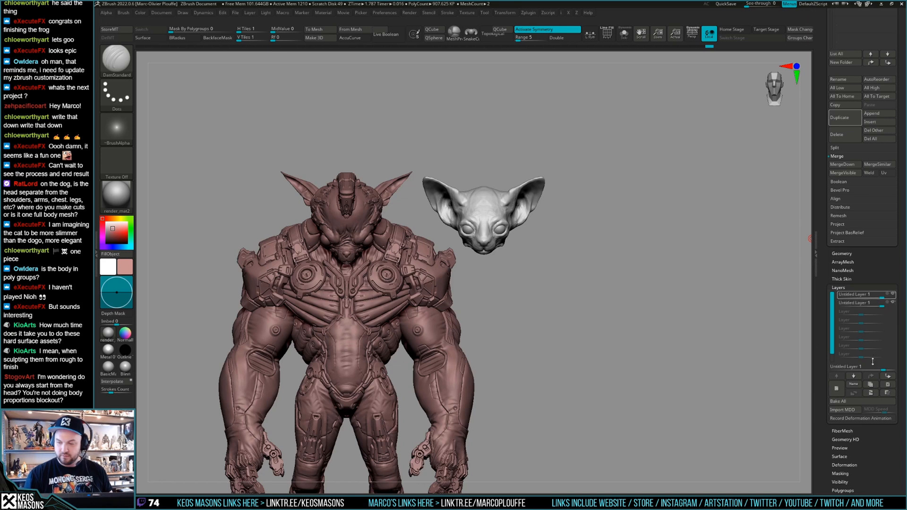
click(894, 304)
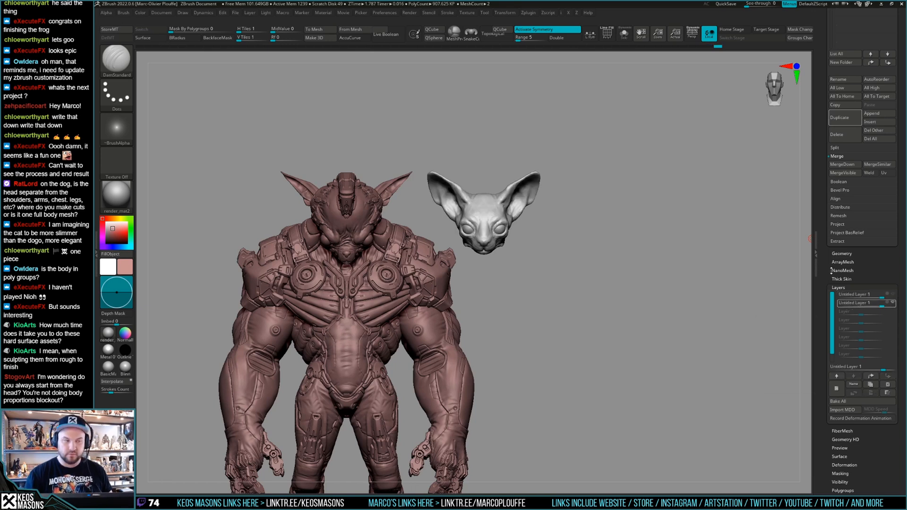
Store a morph target of the cat head with its layer hidden, and delete that morph target
click(129, 32)
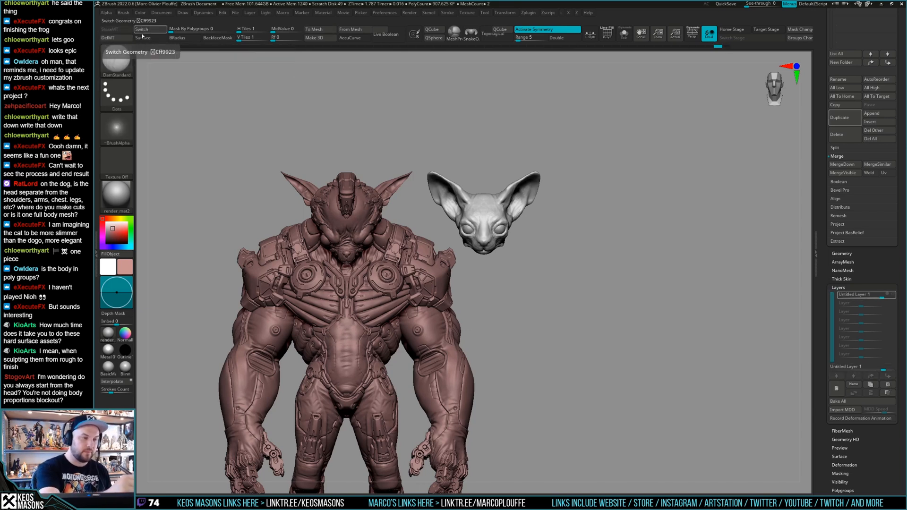
key(alt+s)
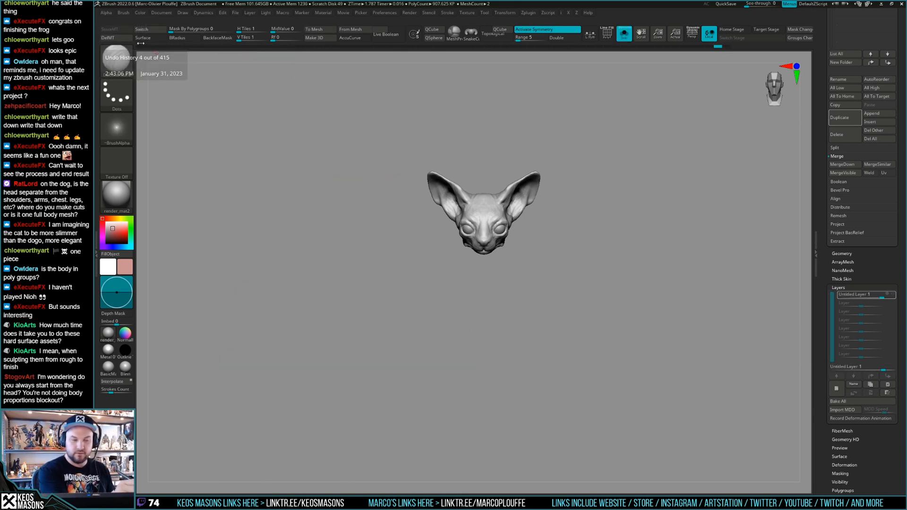
key(ctrl+shift+z)
click(125, 39)
Show the merged layer again and add a new recording layer to the cat head
click(894, 295)
click(836, 389)
key(alt+s)
drag(811, 381, 656, 253)
Select the Move brush, adjust its size and reshape the cheeks below the eyes
key(b)
key(m)
key(v)
key(space)
drag(510, 240, 498, 265)
mouse_move(780, 208)
shift+mouse_down()
mouse_move(702, 200)
mouse_move(677, 219)
mouse_move(680, 209)
mouse_move(705, 221)
mouse_move(652, 216)
mouse_move(673, 207)
mouse_move(662, 234)
mouse_move(641, 246)
shift+mouse_up()
drag(516, 320, 515, 265)
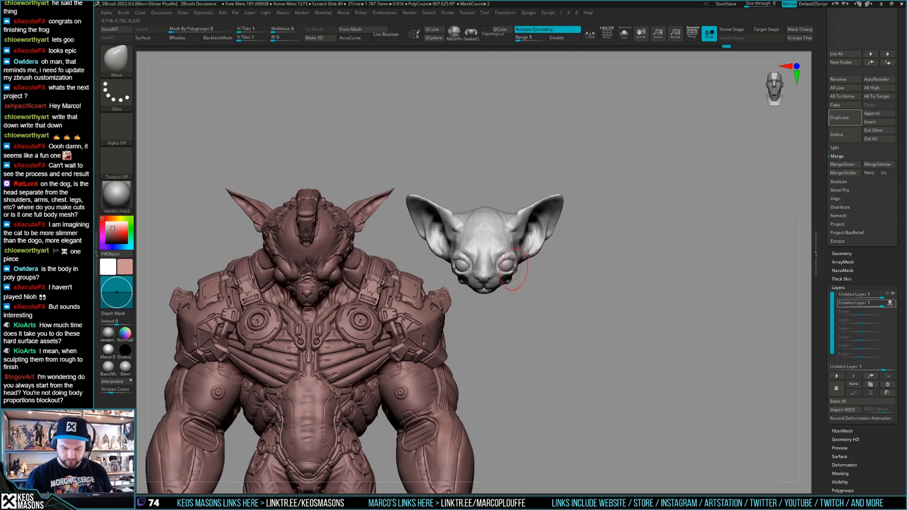
Refine the face shape around the eyes and muzzle with the Move brush from front and side angles
mouse_move(598, 245)
mouse_down()
mouse_move(668, 233)
mouse_move(628, 235)
mouse_move(627, 247)
mouse_move(591, 253)
mouse_up()
right_drag(513, 255, 650, 251)
right_click(480, 303)
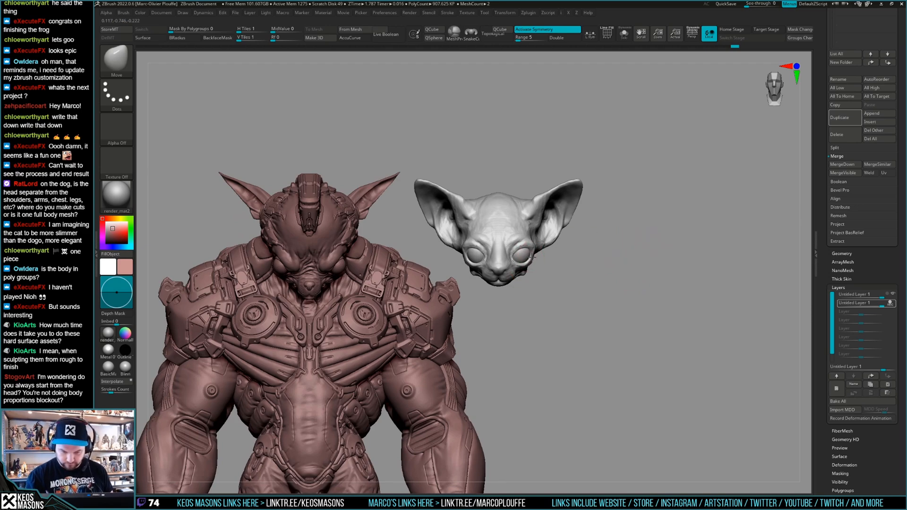
right_drag(529, 260, 655, 224)
mouse_move(660, 251)
mouse_down()
mouse_move(644, 237)
mouse_move(640, 255)
mouse_move(651, 254)
mouse_move(633, 253)
mouse_move(648, 255)
mouse_move(612, 255)
mouse_move(629, 247)
mouse_up()
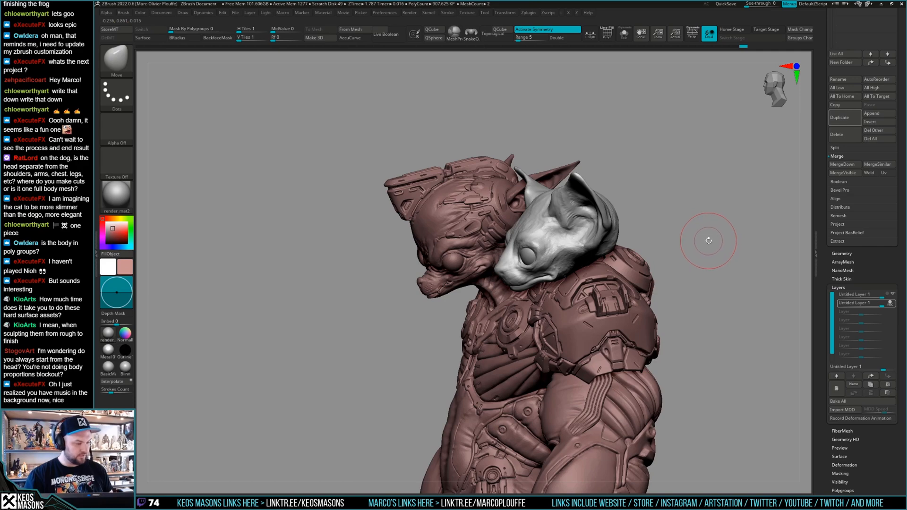
mouse_move(702, 219)
mouse_down()
mouse_move(713, 219)
mouse_move(690, 224)
mouse_up()
drag(536, 248, 542, 253)
Change the Move brush size and adjust the sides of the face between the ear bases and jaw
key(space)
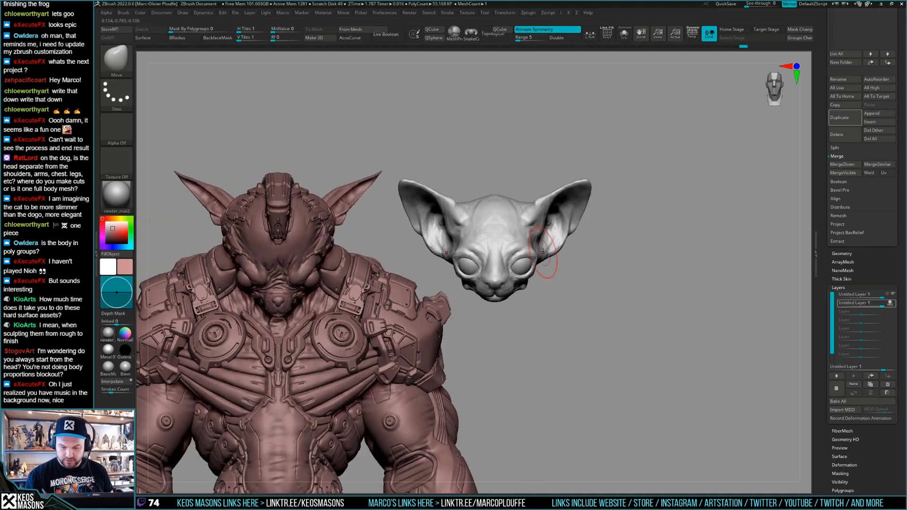
mouse_move(539, 259)
mouse_down()
mouse_move(559, 240)
mouse_move(578, 236)
mouse_move(553, 251)
mouse_move(656, 221)
mouse_move(531, 304)
mouse_move(519, 261)
mouse_move(527, 284)
mouse_up()
key(1)
click(528, 284)
drag(618, 195, 567, 227)
Switch to the ClayBuildup brush and build up the cheekbones and the areas beside the eyes
key(space)
mouse_move(535, 252)
mouse_down()
mouse_move(538, 277)
mouse_move(531, 259)
mouse_move(467, 261)
mouse_up()
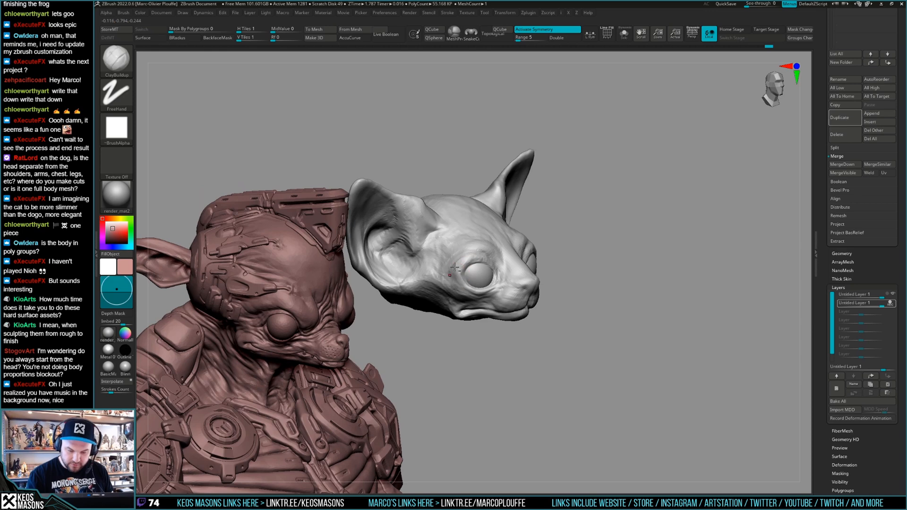
right_drag(451, 272, 584, 266)
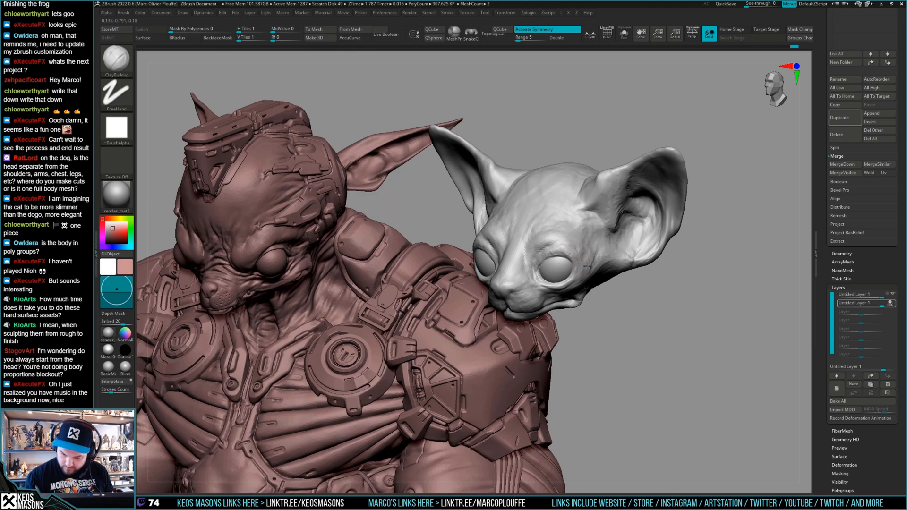
right_drag(578, 279, 610, 274)
right_click(550, 262)
right_drag(610, 275, 560, 279)
Check the head's wireframe, adjust the ClayBuildup brush and refine the forms around the eyes
key(shift+f)
key(shift+f)
right_drag(560, 279, 574, 278)
key(space)
key(space)
drag(481, 258, 476, 274)
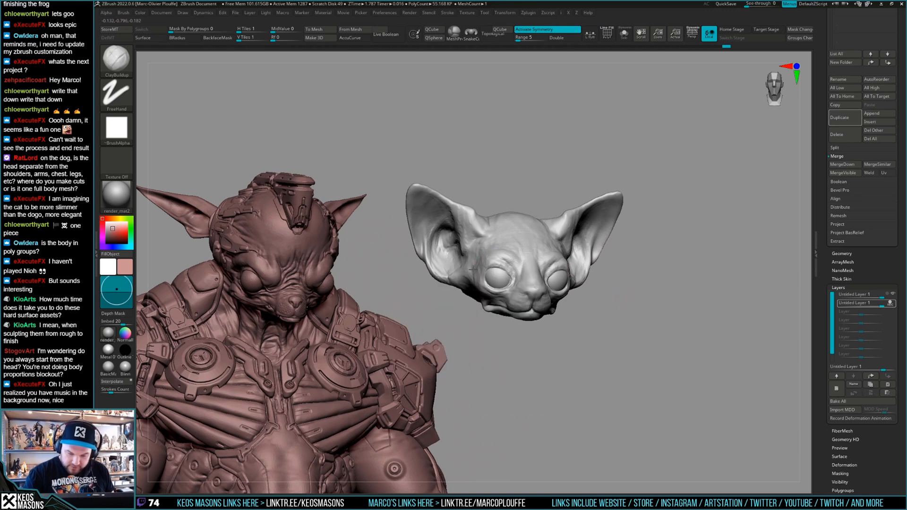
right_drag(476, 284, 496, 290)
right_drag(657, 293, 632, 288)
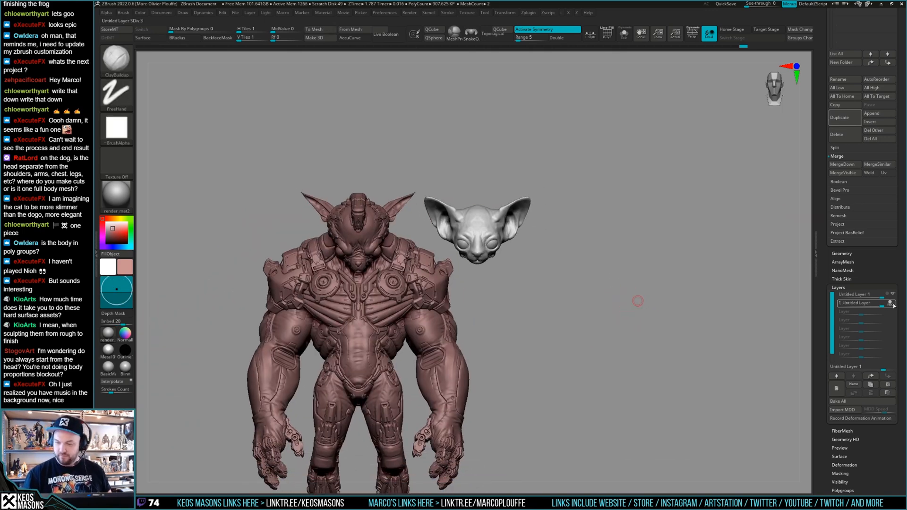
Add a third layer to the cat head and switch back to the Move brush
mouse_move(638, 301)
right_down()
mouse_move(675, 301)
mouse_move(683, 284)
mouse_move(690, 296)
mouse_move(685, 306)
mouse_move(647, 245)
mouse_move(683, 250)
mouse_move(661, 243)
mouse_move(646, 253)
mouse_move(659, 258)
mouse_move(634, 318)
mouse_move(656, 245)
mouse_move(654, 271)
mouse_move(669, 293)
right_up()
click(837, 388)
key(space)
click(615, 280)
Refine the side profile of the cat head's muzzle and jaw with the Move brush
right_drag(673, 258, 548, 266)
right_drag(668, 263, 673, 286)
key(space)
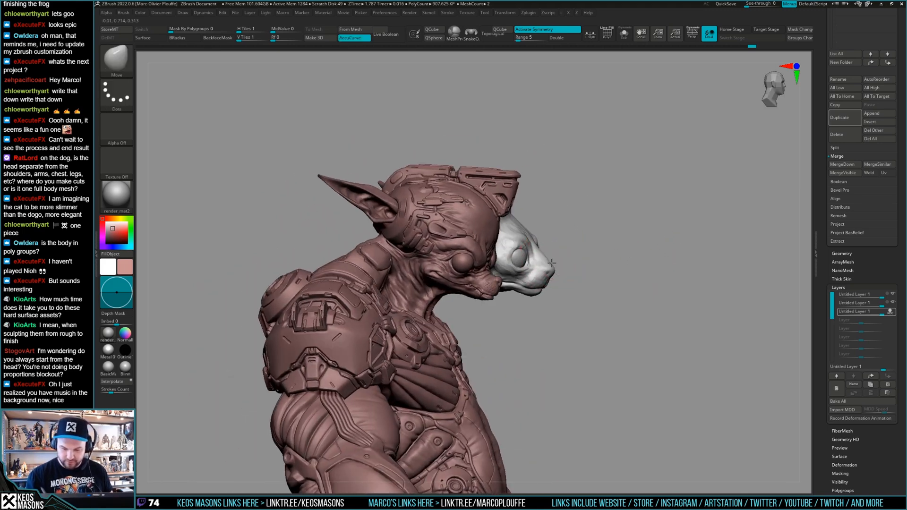
mouse_move(546, 269)
right_down()
mouse_move(563, 242)
mouse_move(548, 263)
right_up()
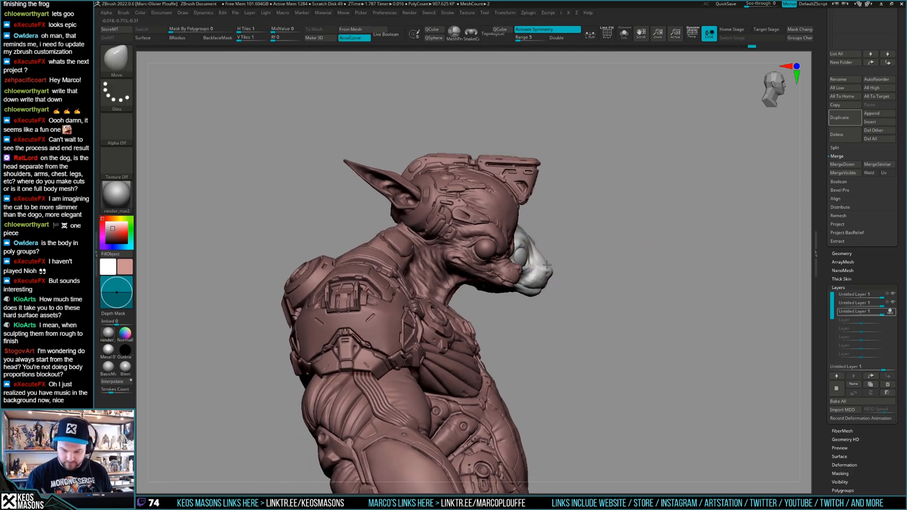
right_drag(738, 262, 670, 251)
key(space)
mouse_move(549, 264)
right_down()
mouse_move(543, 303)
mouse_move(679, 252)
mouse_move(518, 303)
mouse_move(581, 274)
mouse_move(544, 284)
mouse_move(514, 304)
mouse_move(639, 236)
mouse_move(544, 288)
mouse_move(624, 273)
mouse_move(572, 274)
mouse_move(581, 271)
mouse_move(568, 293)
mouse_move(654, 250)
mouse_move(619, 255)
mouse_move(532, 300)
right_up()
Add a fourth layer to the cat head and build up the jaw behind the mouth corner with the ClayBuildup brush
key(space)
key(space)
key(space)
click(634, 260)
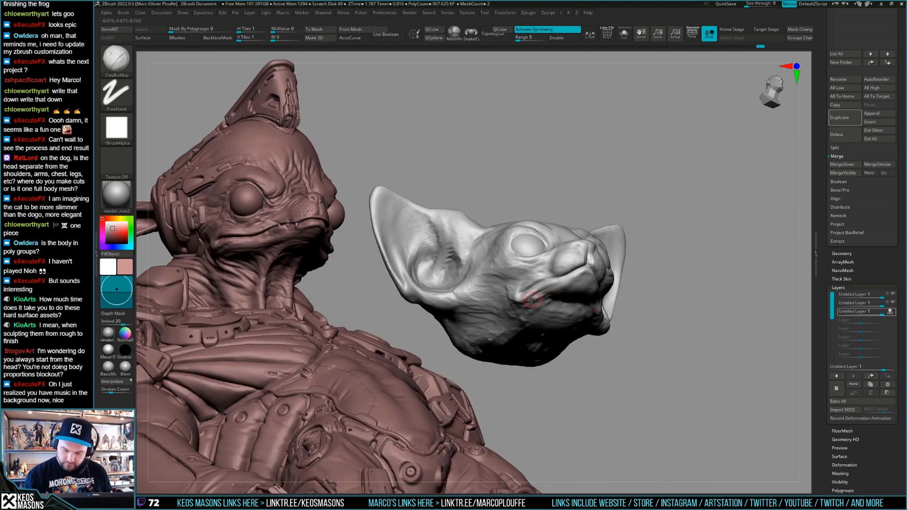
click(837, 389)
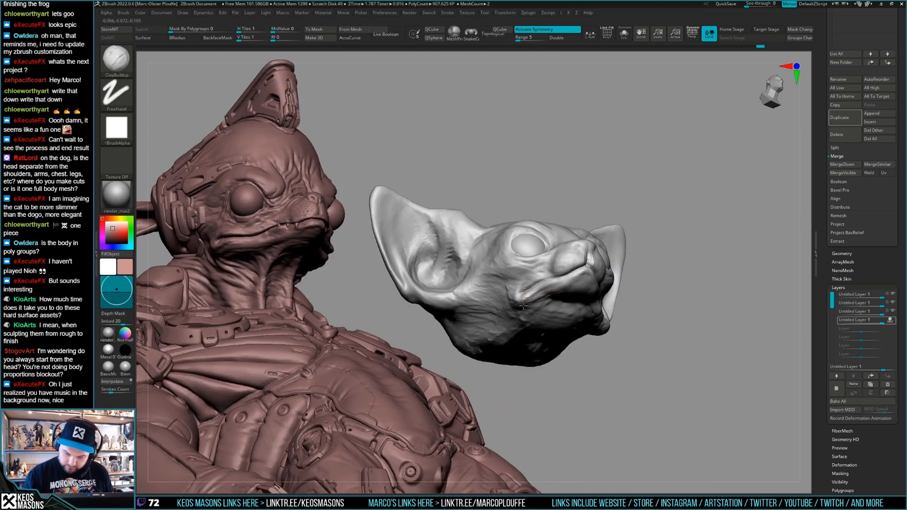
right_drag(543, 292, 601, 284)
mouse_move(525, 305)
right_down()
mouse_move(676, 293)
mouse_move(556, 284)
mouse_move(573, 284)
right_up()
Switch to the Move brush and reshape the lower cheeks and jaw corners of the cat head
key(space)
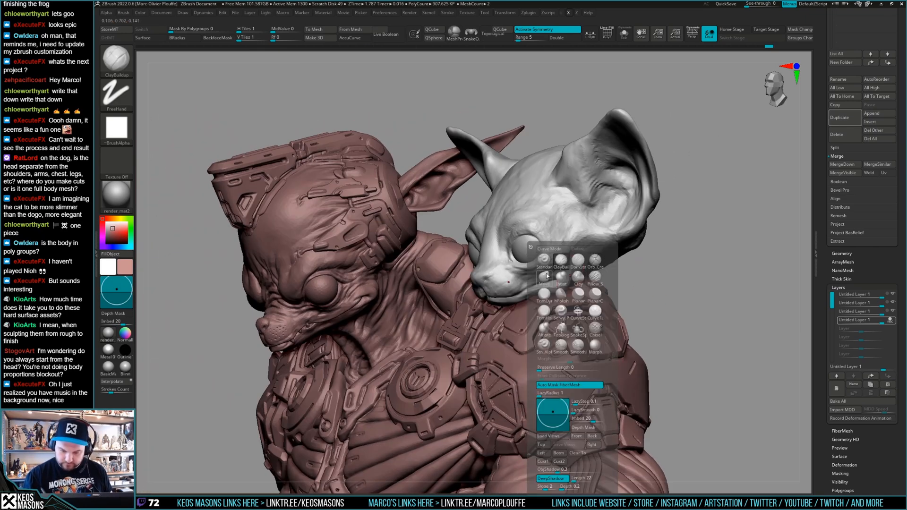
click(547, 322)
right_click(538, 327)
right_drag(539, 323, 562, 281)
drag(565, 286, 562, 289)
mouse_move(544, 289)
right_down()
mouse_move(558, 286)
mouse_move(546, 303)
right_up()
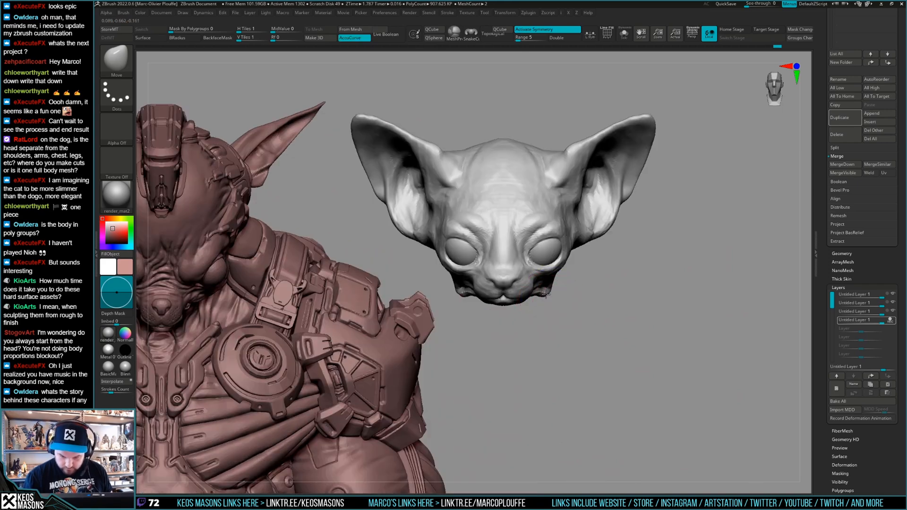
right_drag(546, 290, 572, 283)
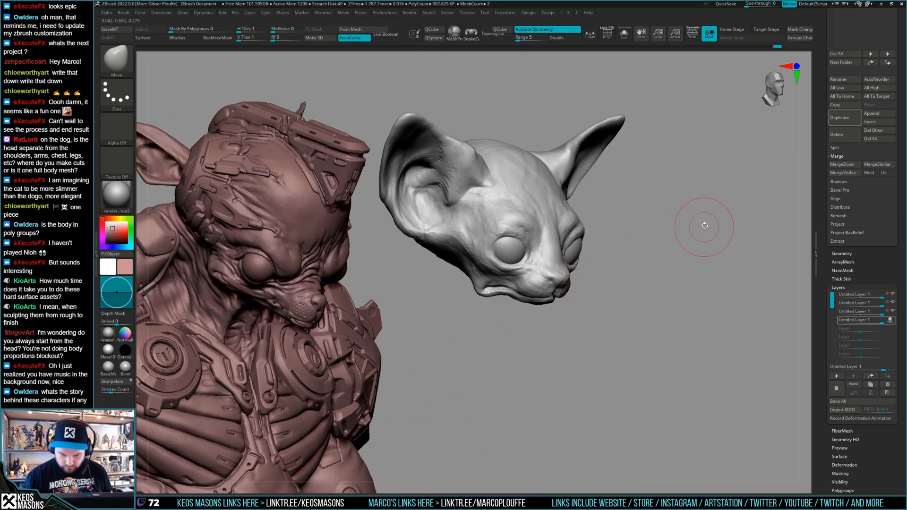
Adjust the jawline beneath the eyes and muzzle with the Move brush from three-quarter and side angles
right_drag(704, 229, 666, 246)
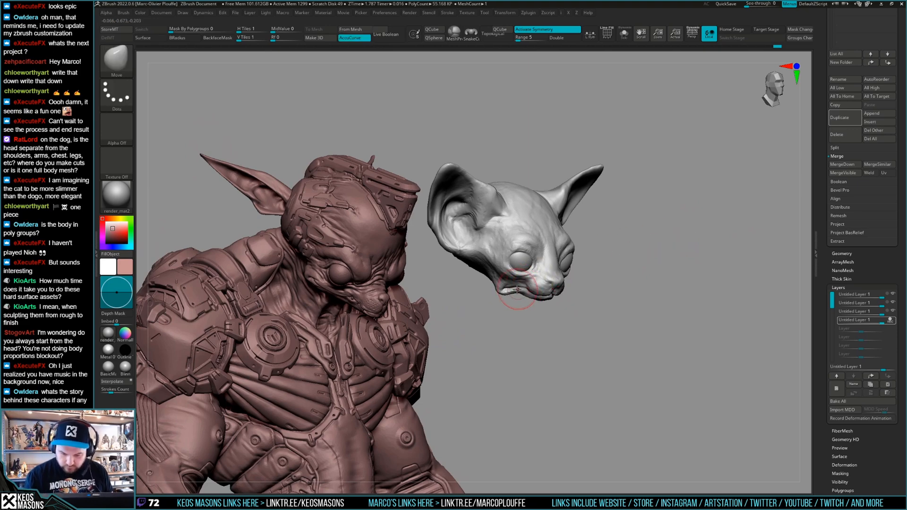
mouse_move(664, 238)
right_down()
mouse_move(714, 233)
mouse_move(676, 237)
right_up()
mouse_move(541, 286)
right_down()
mouse_move(644, 265)
mouse_move(572, 283)
right_up()
drag(571, 284, 574, 287)
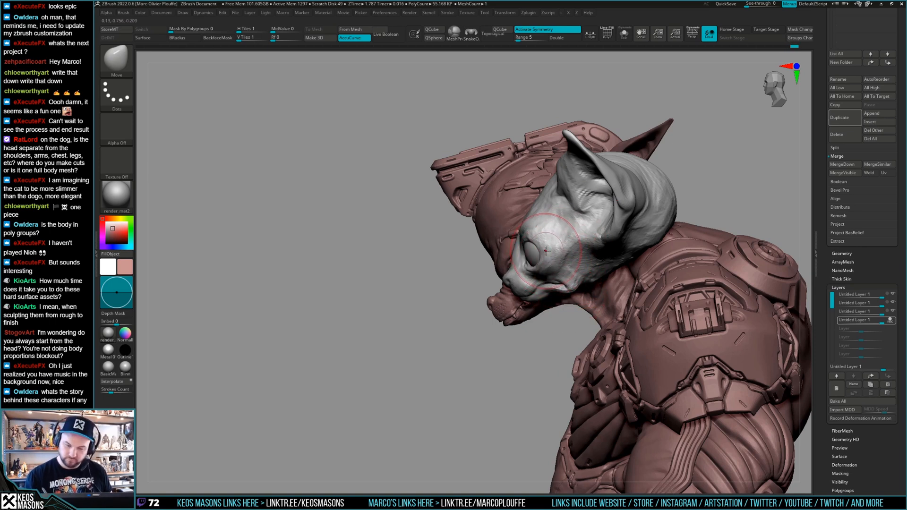
Reshape the eye sockets and the areas around the eyes with the Move brush
right_drag(543, 249, 563, 244)
right_drag(626, 242, 550, 224)
mouse_move(540, 257)
right_down()
mouse_move(665, 212)
mouse_move(636, 259)
mouse_move(644, 260)
right_up()
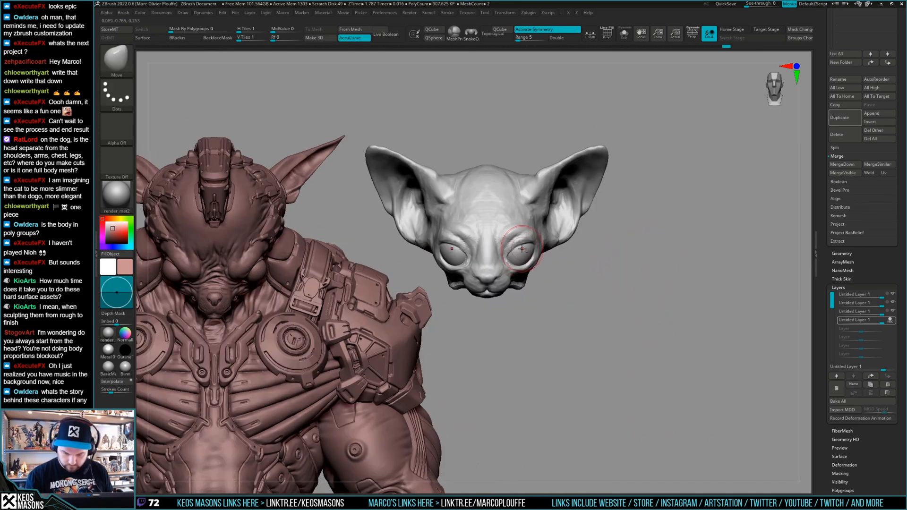
ctrl+right_drag(618, 273, 668, 255)
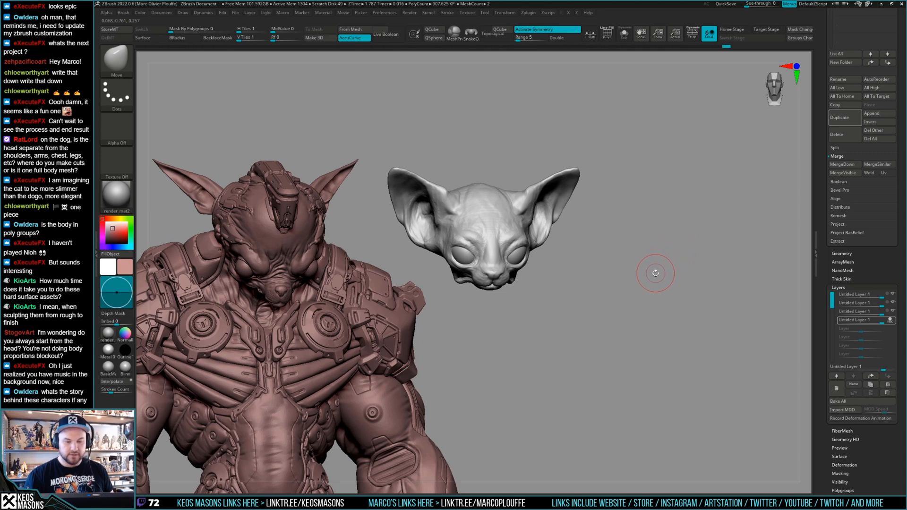
key(b)
key(d)
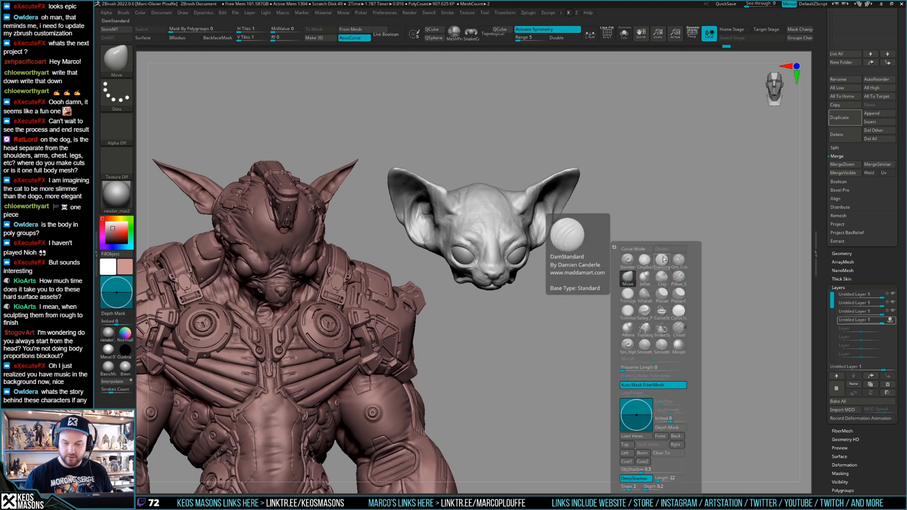
key(s)
key(ctrl)
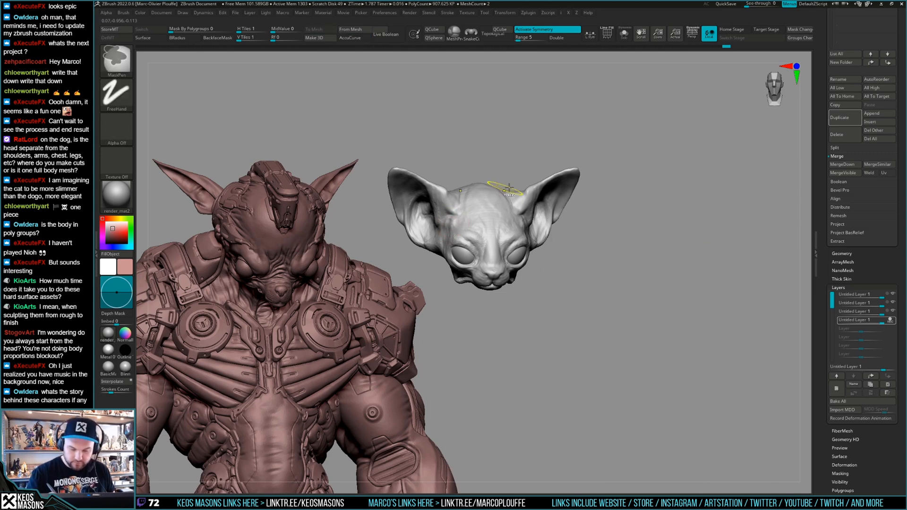
Switch to the ClayBuildup brush and build up the temples, forehead sides and front of the ear bases
key(b)
key(c)
key(b)
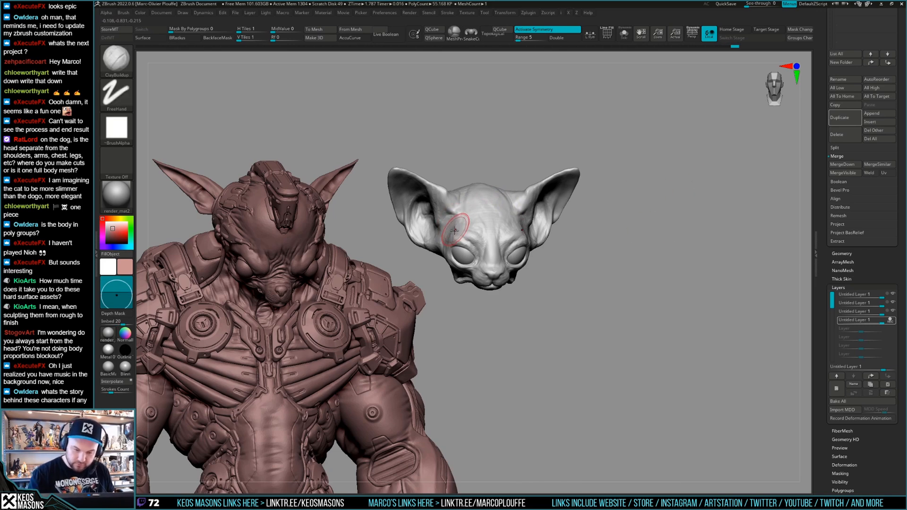
mouse_move(473, 199)
right_down()
mouse_move(519, 225)
mouse_move(522, 219)
right_up()
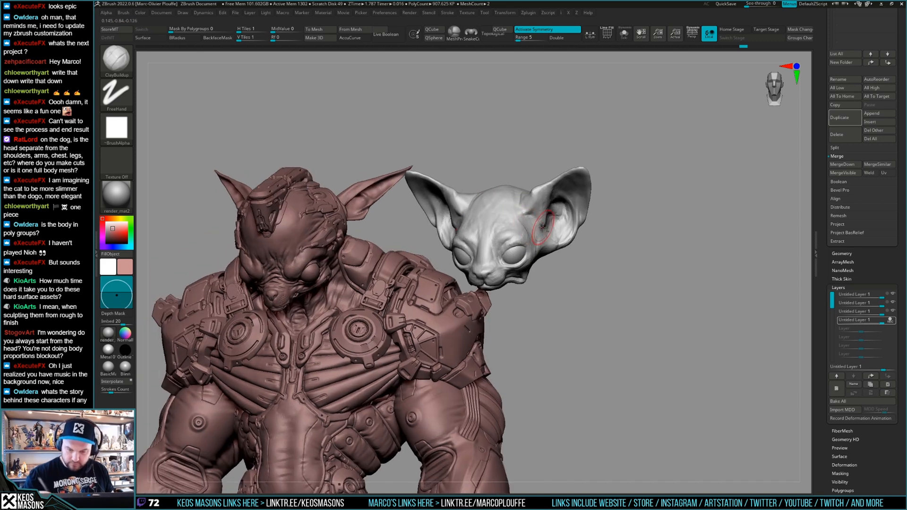
mouse_move(580, 288)
right_down()
mouse_move(522, 196)
mouse_move(630, 257)
mouse_move(616, 264)
right_up()
key(shift)
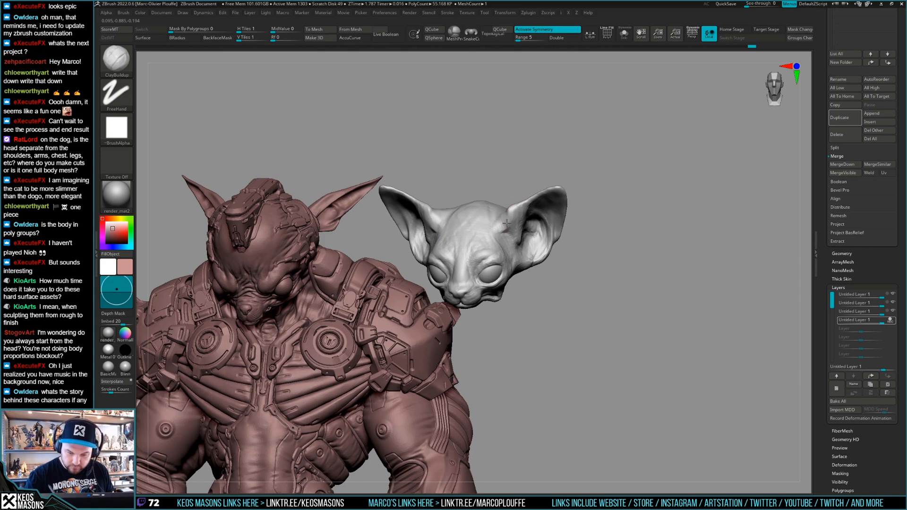
right_drag(506, 233, 513, 219)
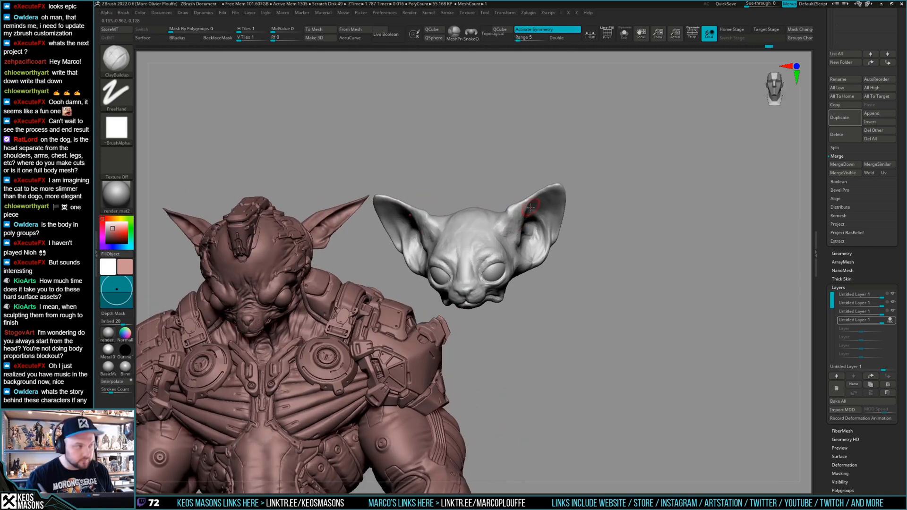
right_drag(609, 243, 575, 218)
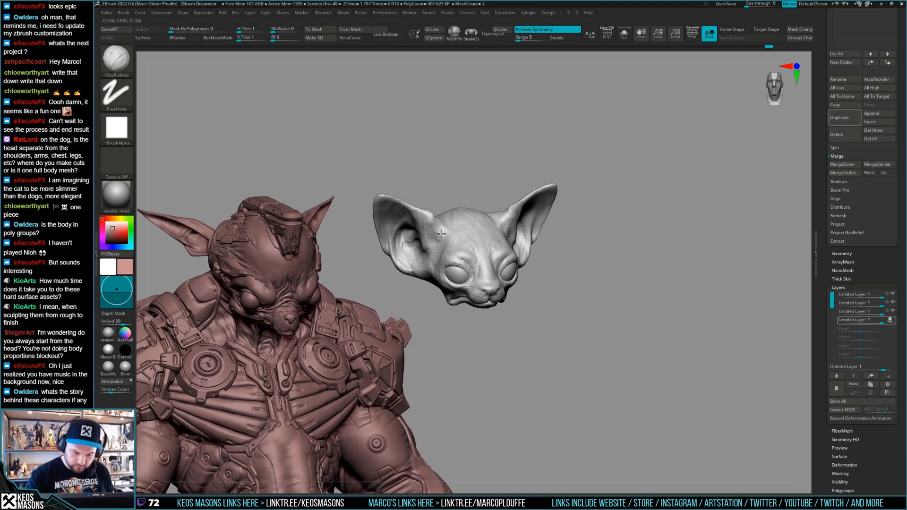
right_drag(424, 226, 617, 166)
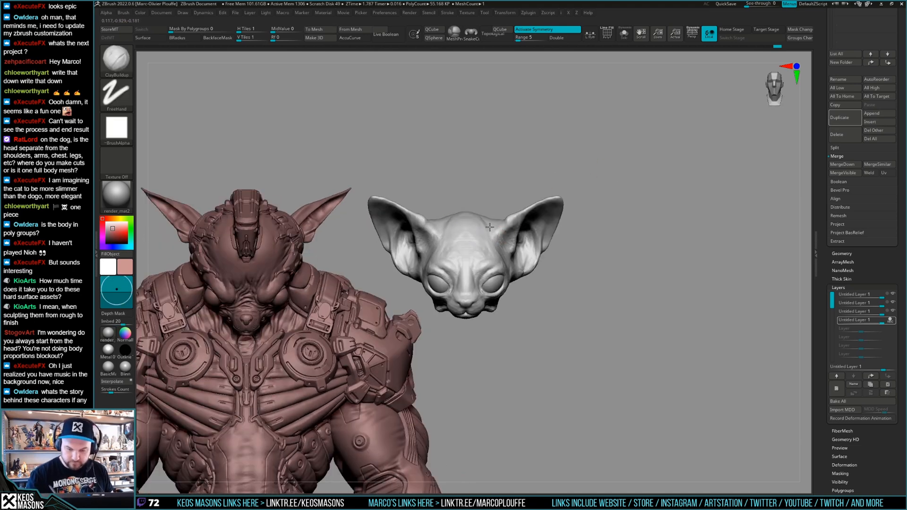
Turn on BackfaceMask for the ClayBuildup brush and build up the backs of the ears and the crown
right_drag(489, 232, 492, 222)
key(space)
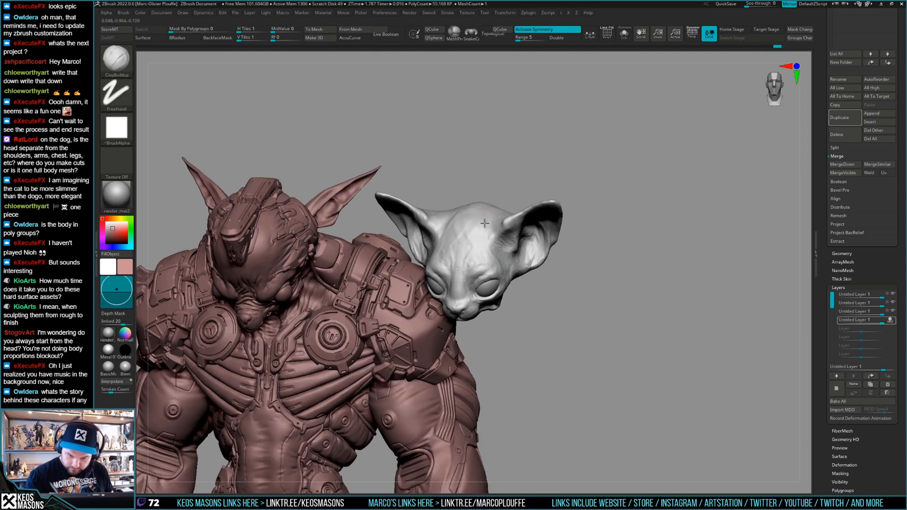
right_drag(446, 230, 441, 203)
mouse_move(456, 216)
mouse_down()
mouse_move(442, 201)
mouse_move(459, 202)
mouse_up()
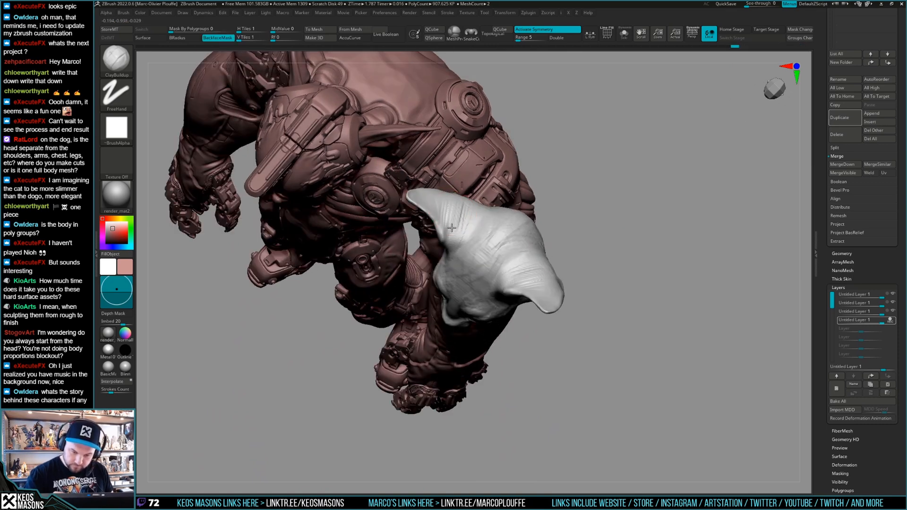
right_drag(440, 194, 415, 193)
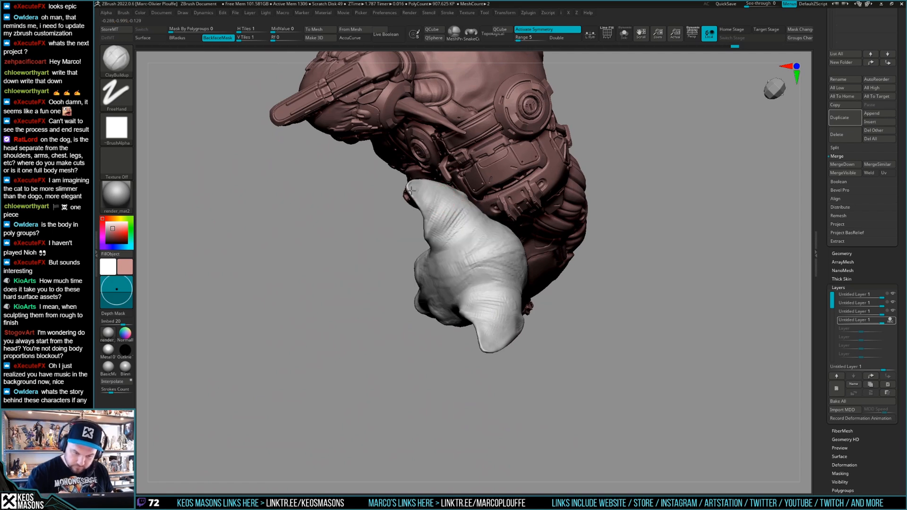
mouse_move(443, 185)
mouse_down()
mouse_move(432, 205)
mouse_move(450, 232)
mouse_up()
right_click(443, 207)
mouse_move(450, 232)
right_down()
mouse_move(492, 174)
mouse_move(440, 234)
mouse_move(473, 223)
mouse_move(608, 212)
mouse_move(653, 269)
mouse_move(636, 284)
right_up()
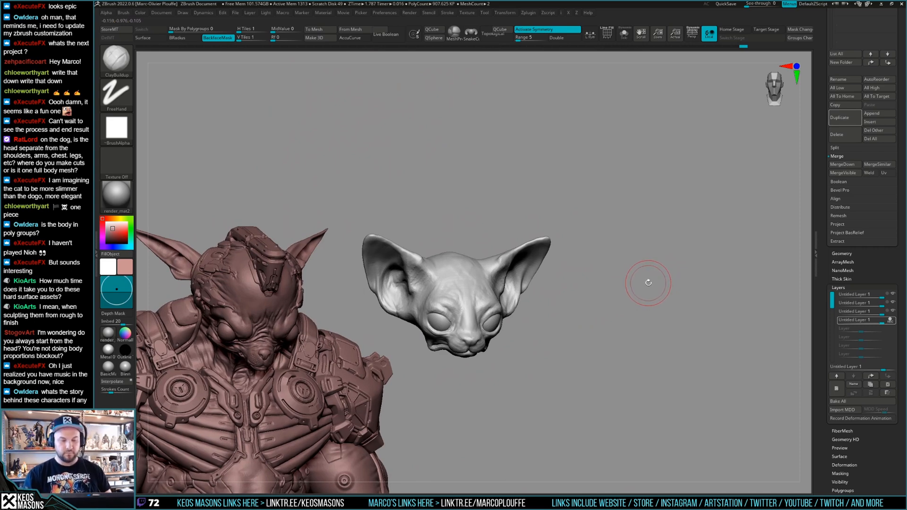
Build up the transition between the brow, temples and ear bases with the ClayBuildup brush
right_drag(614, 291, 536, 274)
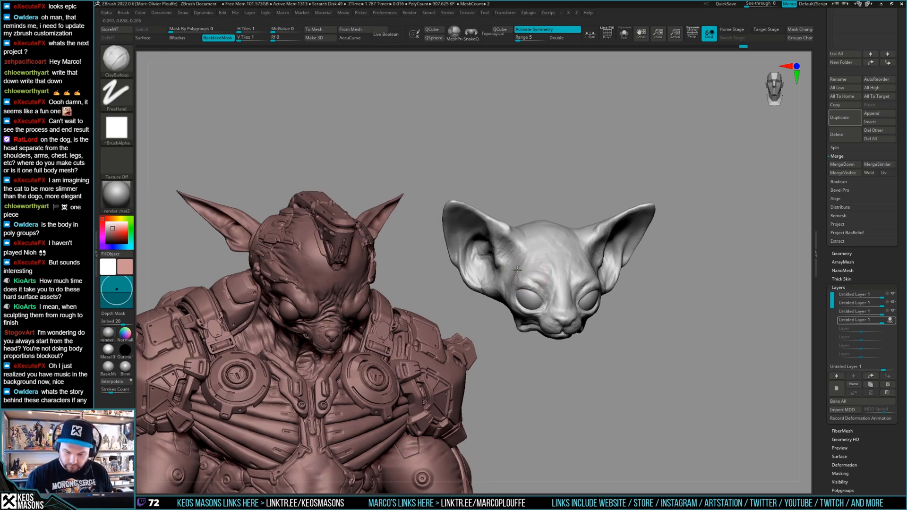
right_drag(515, 283, 628, 243)
key(space)
mouse_move(557, 265)
right_down()
mouse_move(539, 240)
mouse_move(666, 260)
mouse_move(664, 233)
mouse_move(554, 242)
mouse_move(671, 277)
mouse_move(652, 255)
mouse_move(643, 260)
mouse_move(648, 279)
mouse_move(661, 271)
mouse_move(640, 280)
mouse_move(658, 265)
mouse_move(660, 280)
right_up()
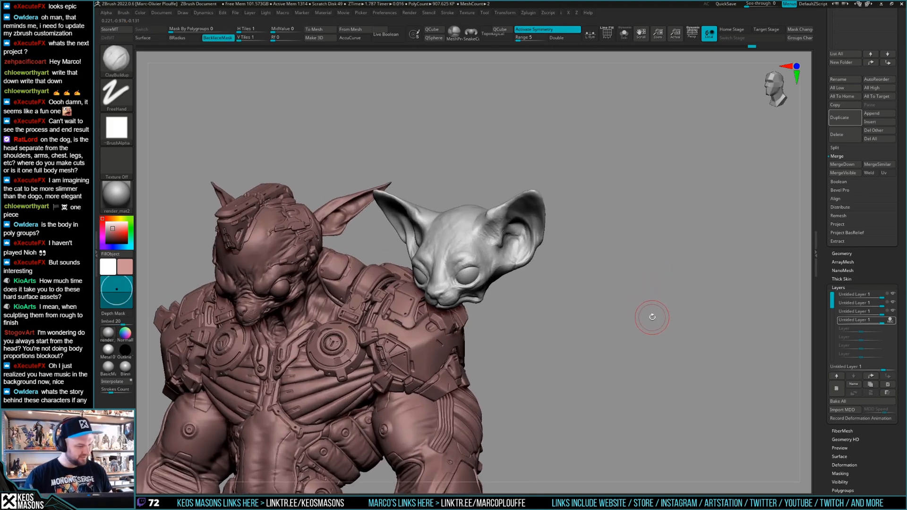
mouse_move(622, 293)
right_down()
mouse_move(634, 253)
mouse_move(629, 296)
right_up()
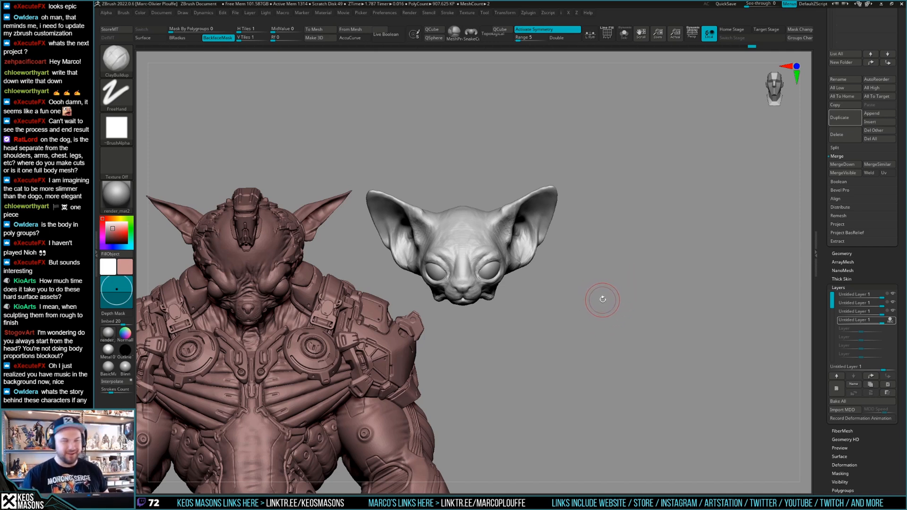
Adjust the ClayBuildup brush and refine the ridge at the front base of the ears
mouse_move(602, 299)
mouse_down()
mouse_move(555, 243)
mouse_move(539, 272)
mouse_move(503, 285)
mouse_move(586, 265)
mouse_up()
key(space)
drag(750, 166, 671, 177)
drag(638, 264, 681, 269)
drag(540, 268, 534, 272)
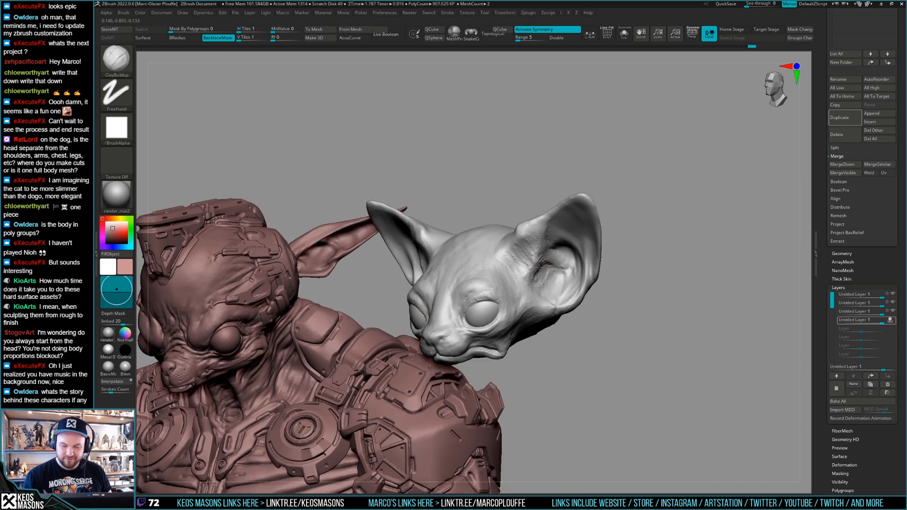
right_drag(535, 259, 610, 236)
alt+right_drag(672, 214, 636, 264)
Switch to the DamStandard brush and carve creases along the front edge and inside of the ears
key(b)
key(d)
key(s)
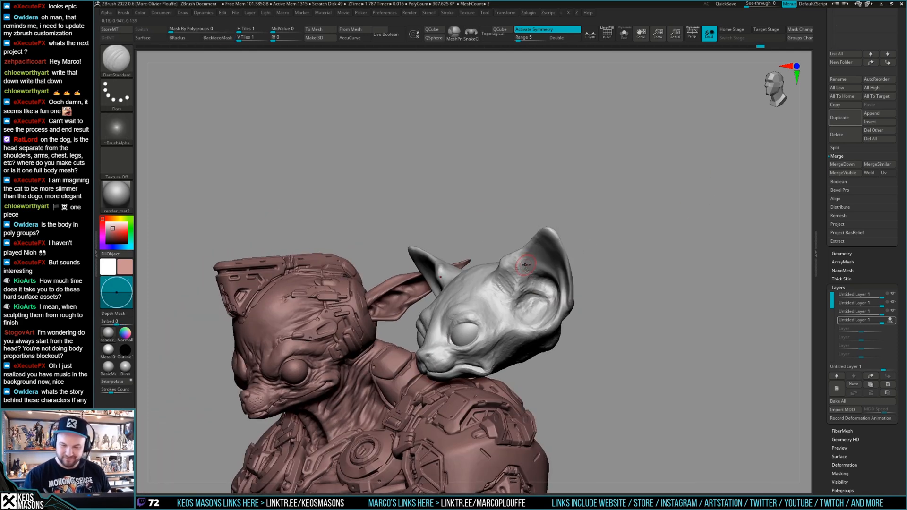
drag(523, 290, 539, 255)
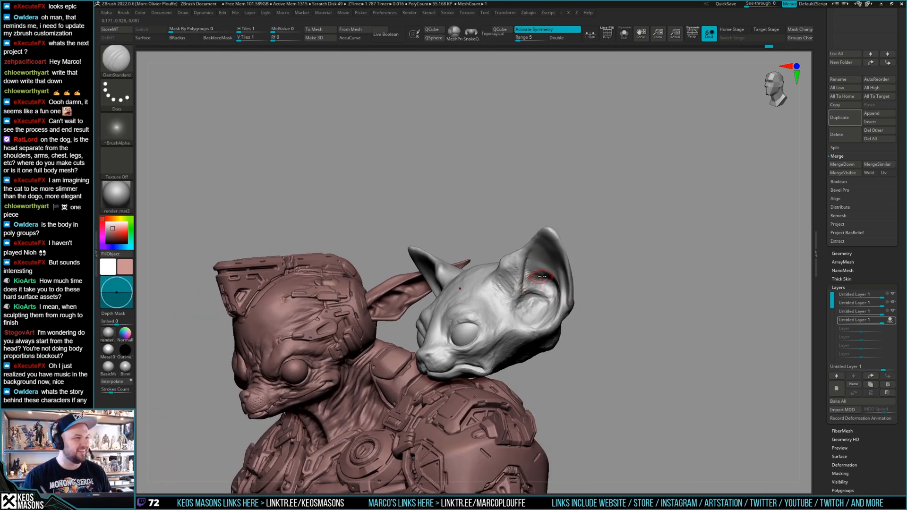
right_drag(525, 281, 461, 265)
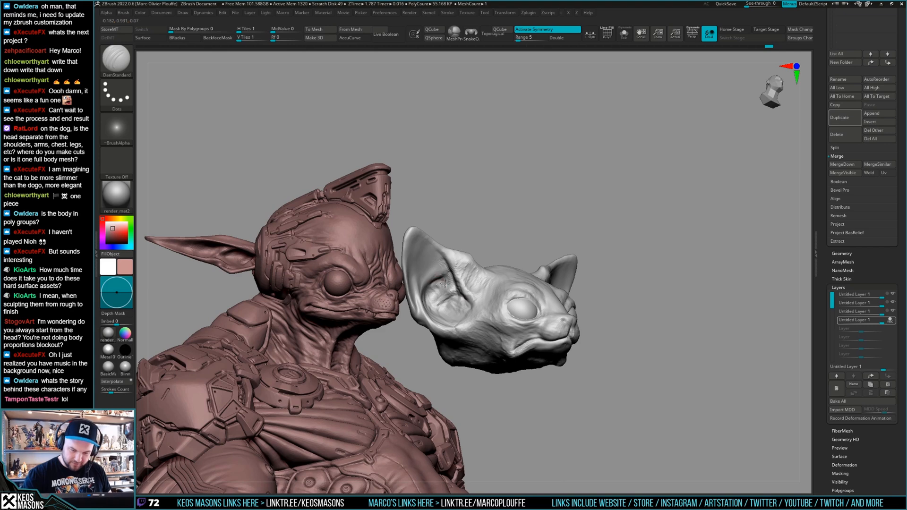
right_drag(439, 285, 623, 314)
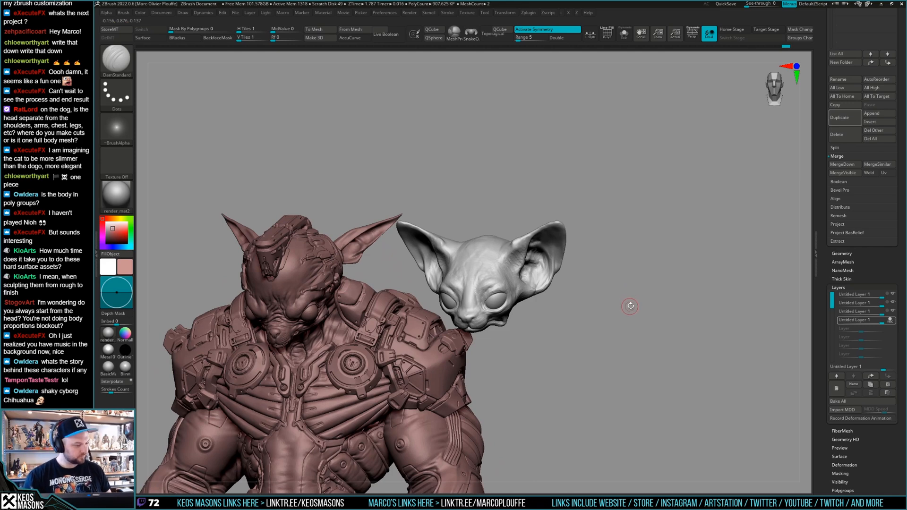
Adjust the DamStandard brush and deepen the folds at the lower inner part of the ears
mouse_move(591, 303)
right_down()
mouse_move(542, 272)
mouse_move(530, 295)
mouse_move(550, 277)
mouse_move(543, 281)
mouse_move(624, 265)
mouse_move(610, 272)
right_up()
key(space)
drag(610, 272, 619, 272)
right_drag(505, 304, 499, 295)
key(space)
drag(499, 295, 495, 295)
mouse_move(495, 295)
right_down()
mouse_move(499, 306)
mouse_move(601, 269)
mouse_move(620, 281)
mouse_move(610, 310)
mouse_move(613, 295)
mouse_move(690, 281)
right_up()
ctrl+right_drag(690, 280, 691, 300)
key(space)
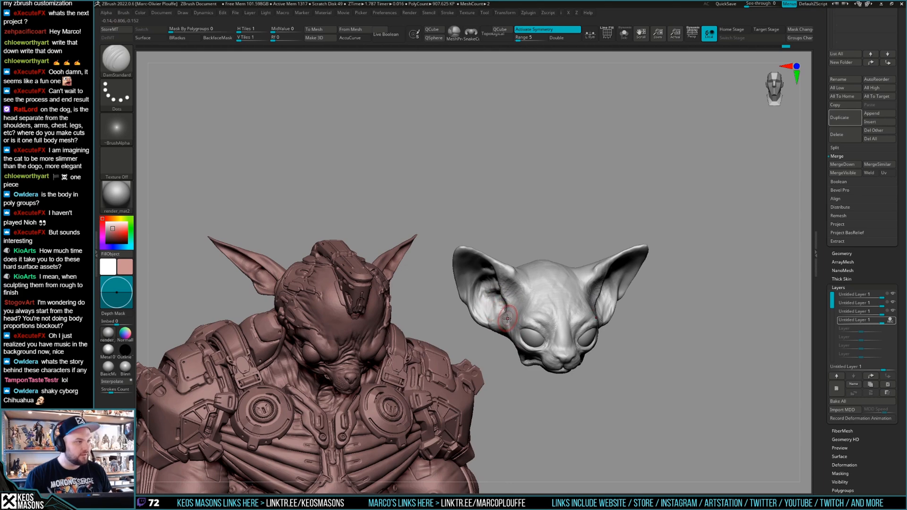
Switch back to the ClayBuildup brush and build up the forms inside the ear
mouse_move(505, 317)
right_down()
mouse_move(498, 303)
mouse_move(488, 330)
mouse_move(506, 307)
mouse_move(462, 310)
mouse_move(501, 298)
right_up()
key(space)
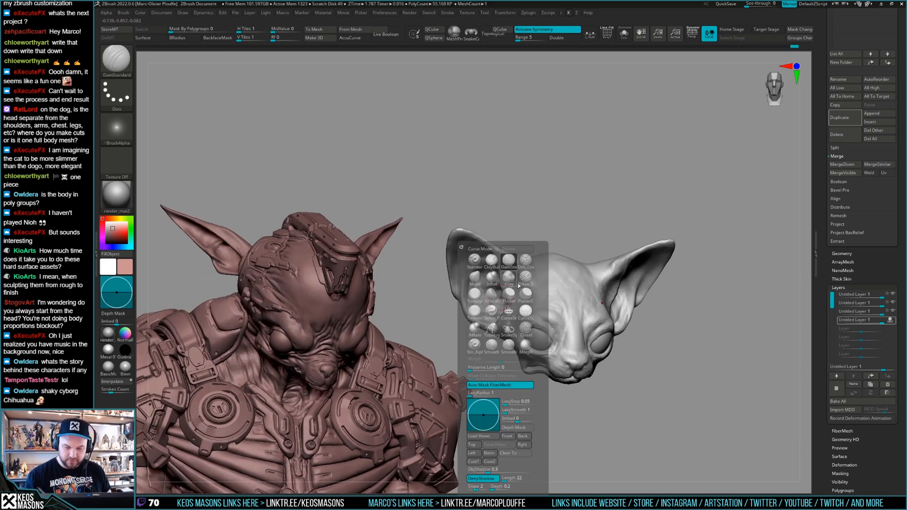
click(492, 261)
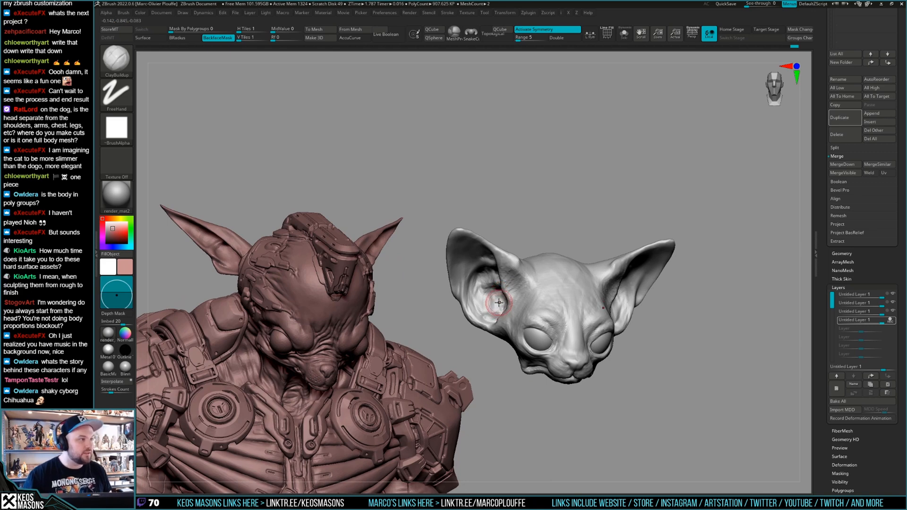
drag(113, 232, 149, 238)
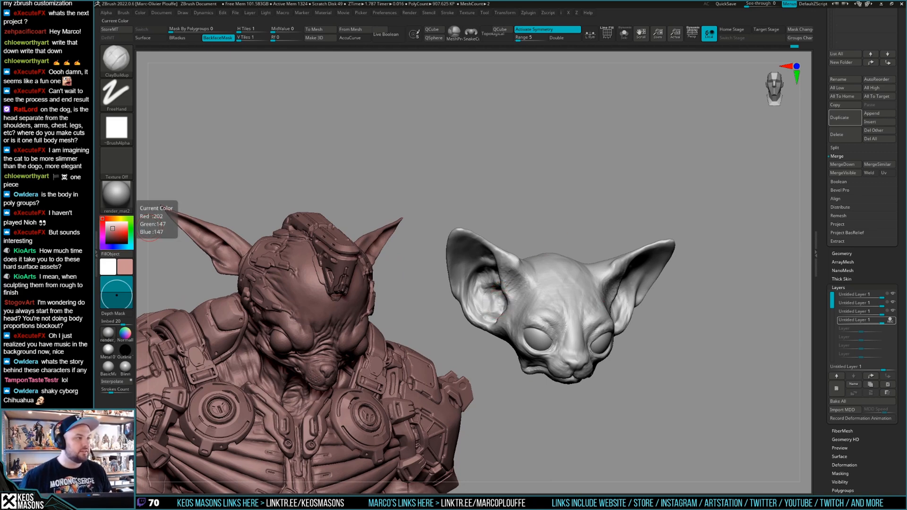
Adjust the ClayBuildup brush and refine the lower ear opening and the adjoining temple of the cat head
mouse_move(553, 308)
right_down()
mouse_move(504, 294)
mouse_move(538, 275)
mouse_move(476, 305)
right_up()
right_click(531, 302)
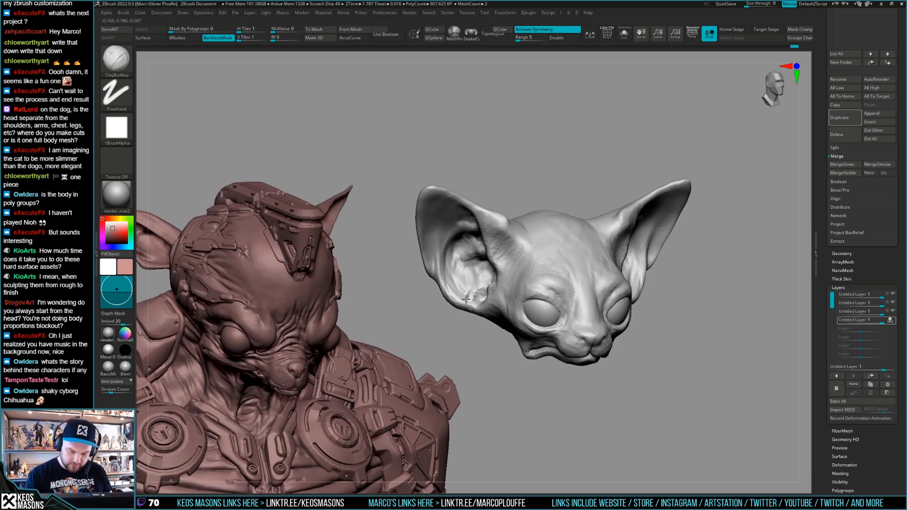
alt+click(471, 288)
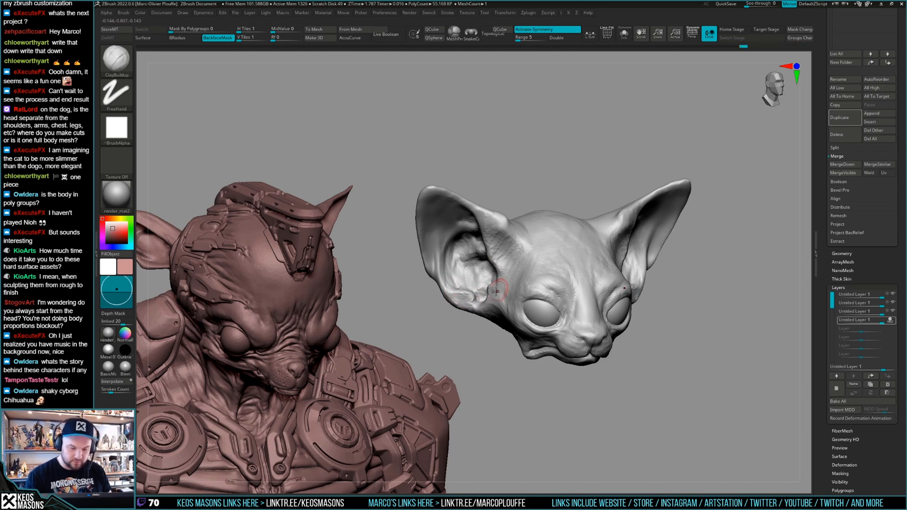
key(space)
right_drag(449, 323, 471, 342)
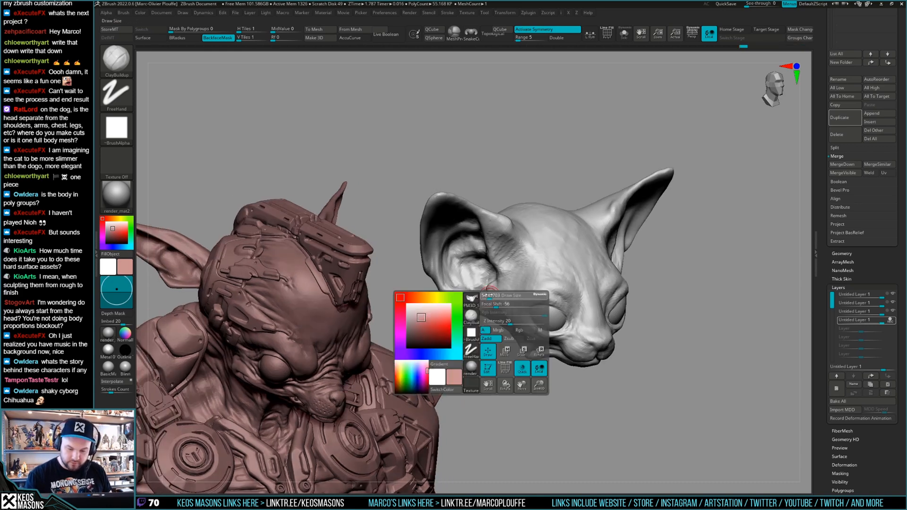
right_drag(477, 301, 503, 285)
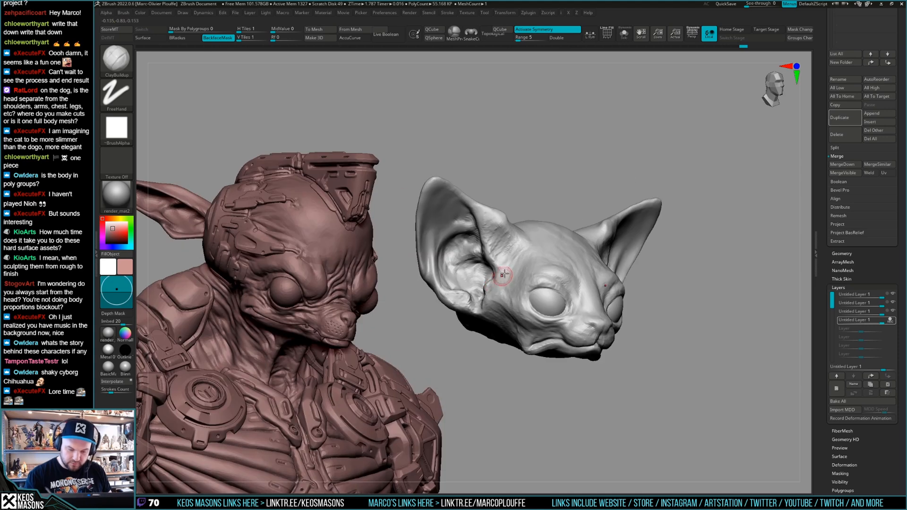
mouse_move(486, 321)
right_down()
mouse_move(469, 320)
mouse_move(510, 302)
mouse_move(473, 293)
right_up()
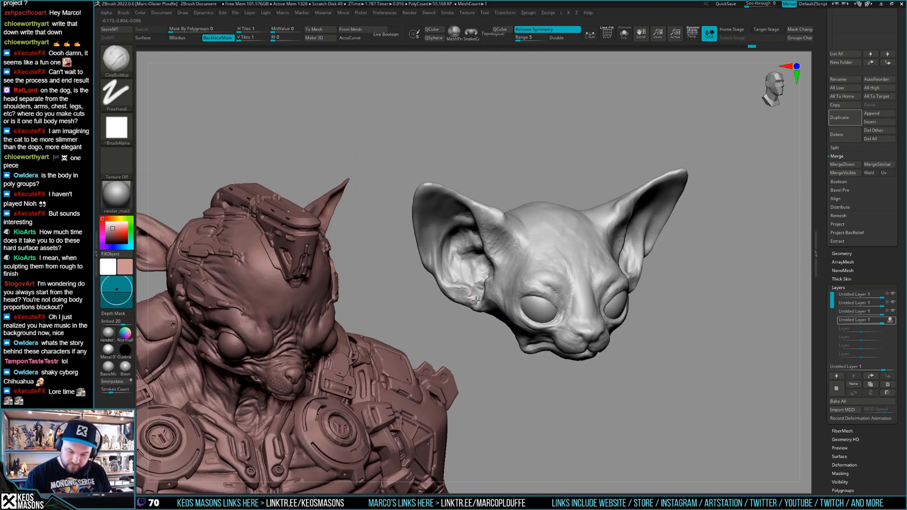
Merge the two most recent sculpt layers of the cat head into the preceding ones
ctrl+right_drag(483, 291, 624, 285)
mouse_move(894, 325)
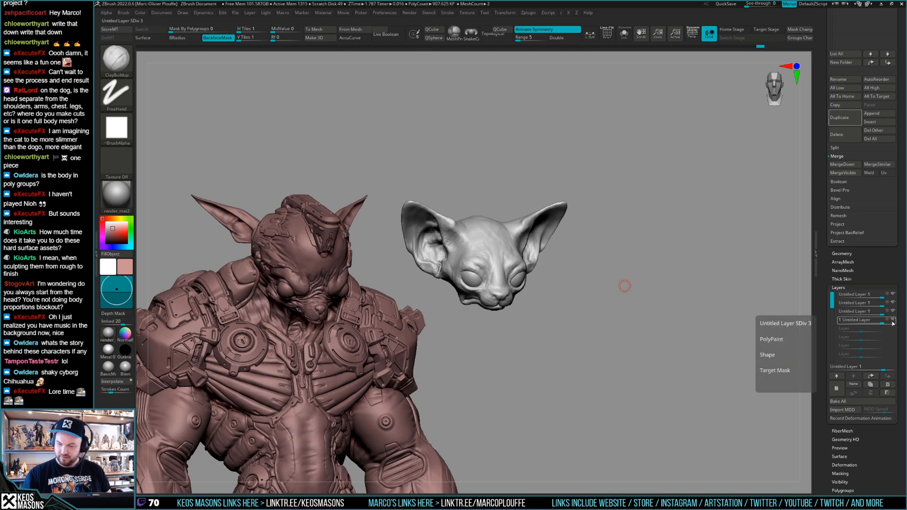
click(871, 393)
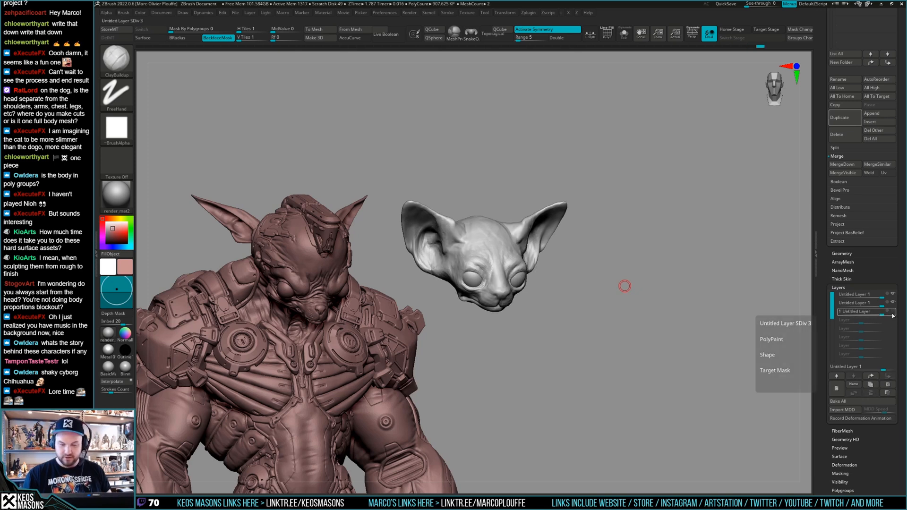
click(893, 307)
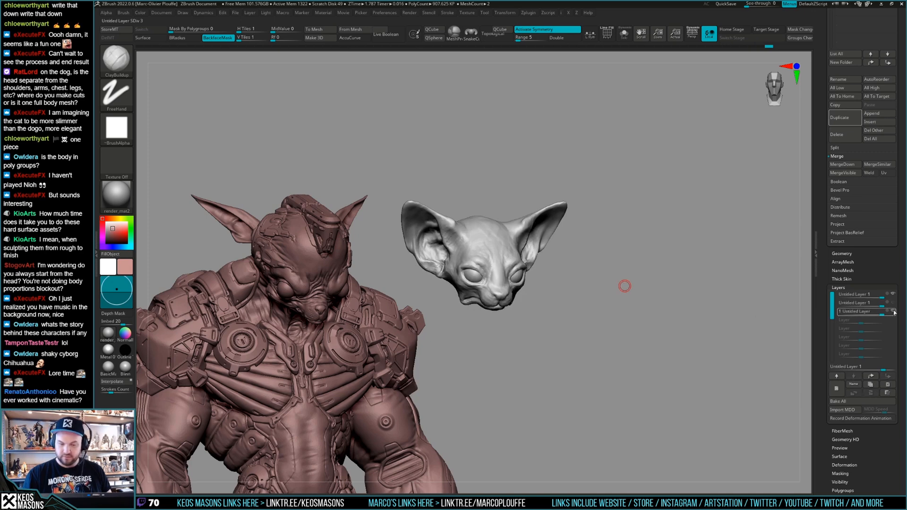
click(871, 393)
Toggle the remaining layers to compare the head shapes, and merge them into a single layer
click(892, 303)
click(893, 293)
click(893, 293)
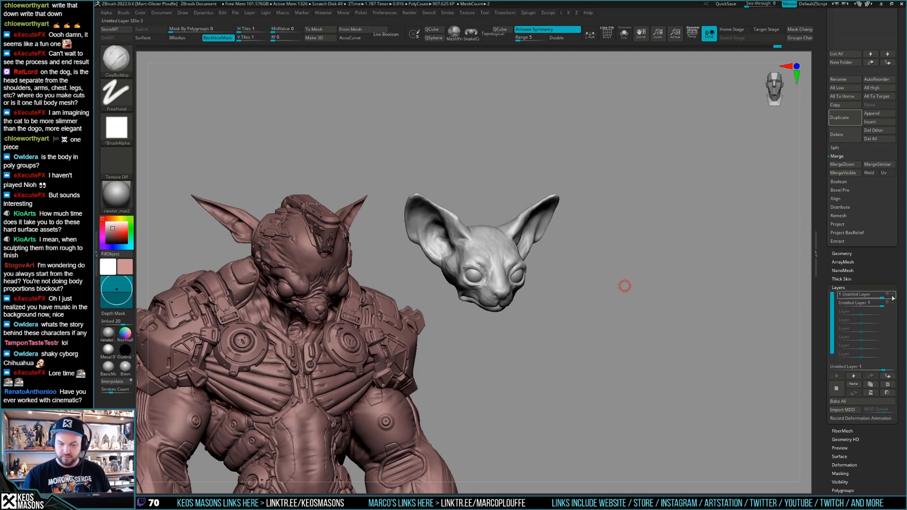
click(893, 294)
click(893, 304)
click(887, 296)
click(872, 392)
Review the cat head beside the full character and create a new sculpt layer for it
mouse_move(625, 286)
mouse_down()
mouse_move(659, 298)
mouse_move(662, 290)
mouse_move(674, 305)
mouse_move(703, 308)
mouse_move(695, 304)
mouse_move(717, 298)
mouse_move(597, 324)
mouse_move(638, 260)
mouse_move(629, 301)
mouse_up()
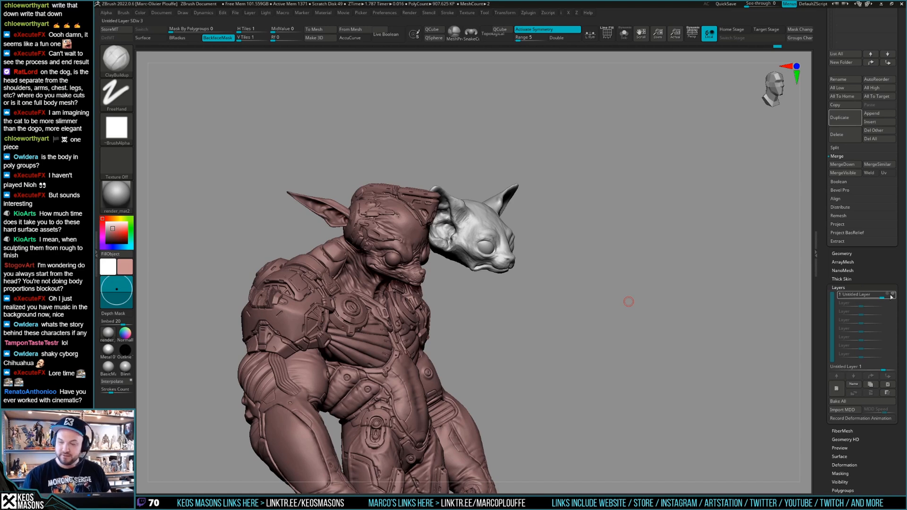
drag(714, 302, 673, 257)
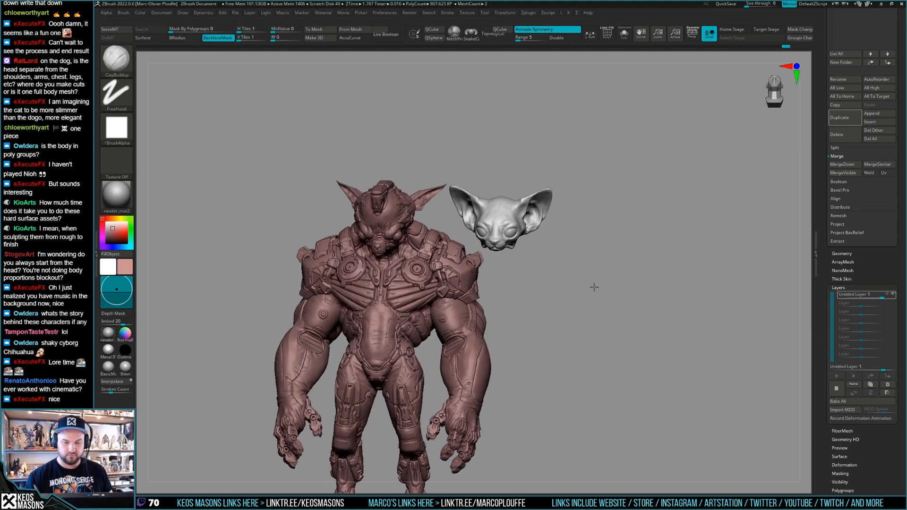
alt+drag(588, 283, 619, 298)
right_click(620, 299)
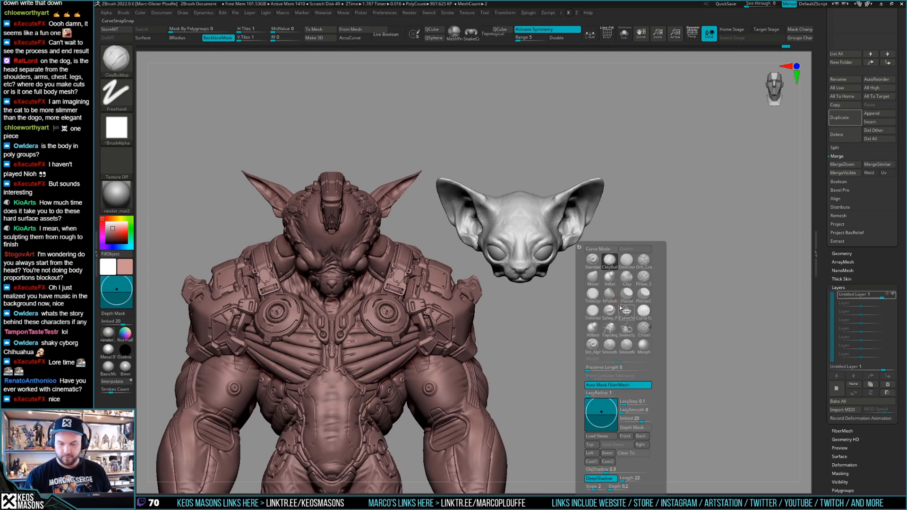
click(838, 388)
Switch to the Move brush, adjust its settings and reshape the cat's cheeks and muzzle on the new layer
ctrl+right_drag(558, 287, 542, 269)
key(b)
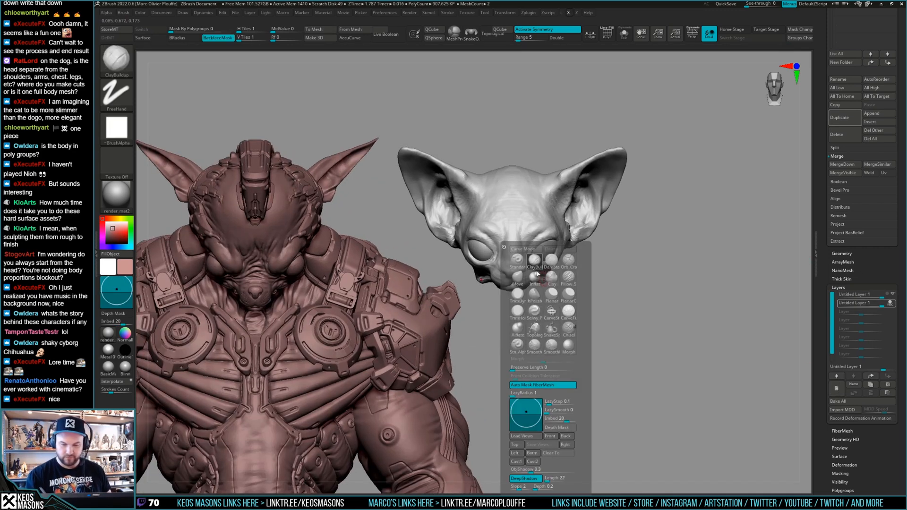
click(515, 278)
key(space)
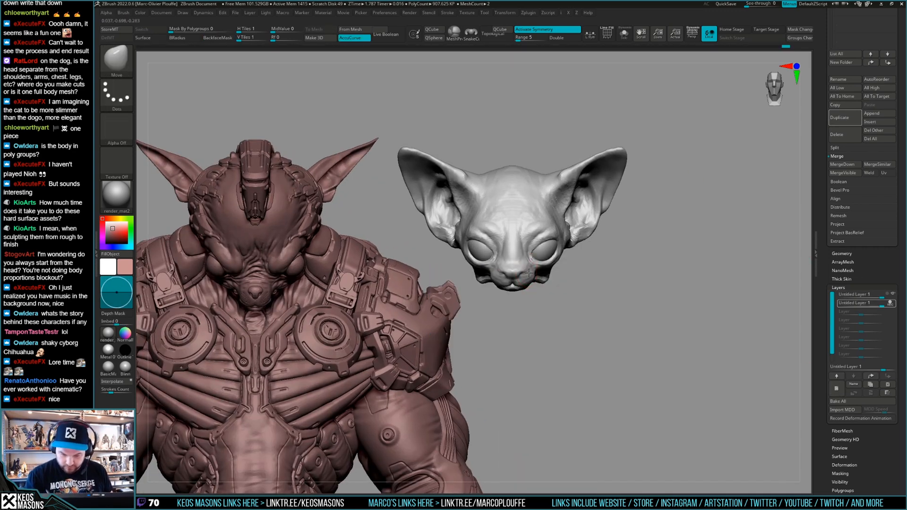
right_drag(529, 273, 609, 225)
shift+right_drag(680, 199, 691, 220)
Switch to the DamStandard brush and carve creases along the sides of the muzzle
key(b)
key(d)
key(s)
ctrl+right_drag(539, 267, 544, 259)
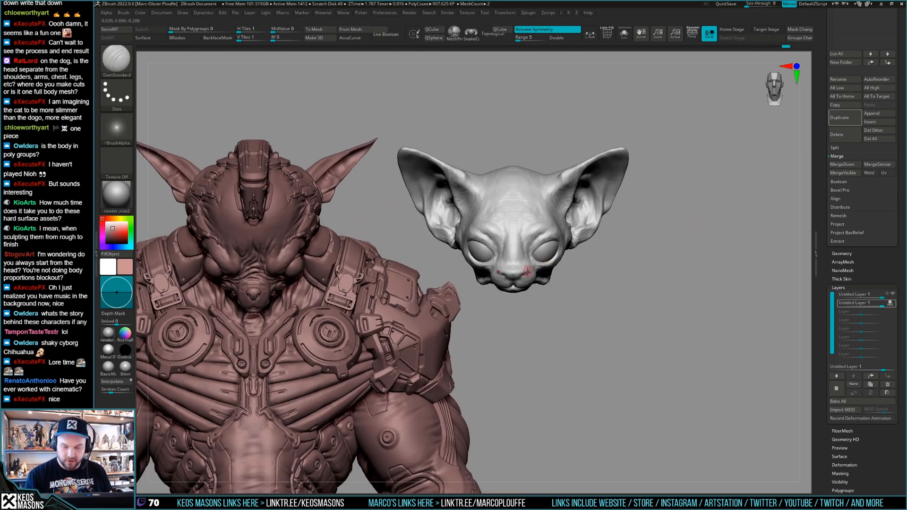
right_drag(552, 229, 522, 269)
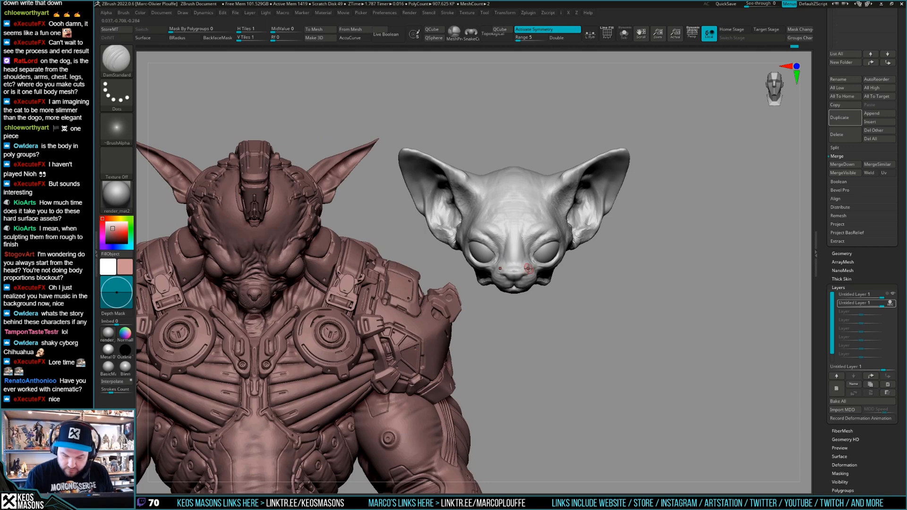
mouse_move(666, 247)
ctrl+right_down()
mouse_move(670, 256)
mouse_move(658, 261)
ctrl+right_up()
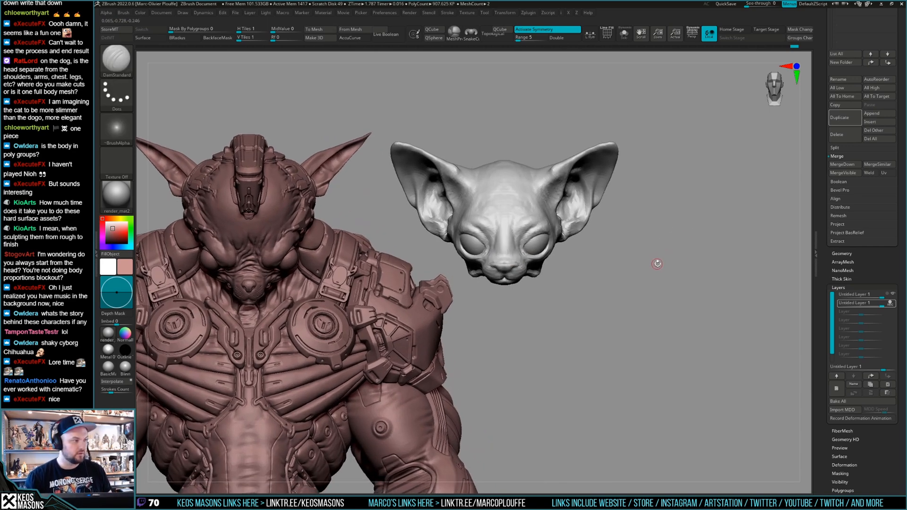
Switch back to the Move brush and refine the silhouette of the muzzle, mouth corners and cheeks
key(b)
key(m)
key(v)
mouse_move(548, 283)
right_down()
mouse_move(522, 280)
mouse_move(675, 241)
mouse_move(583, 241)
mouse_move(492, 292)
mouse_move(551, 286)
mouse_move(522, 287)
right_up()
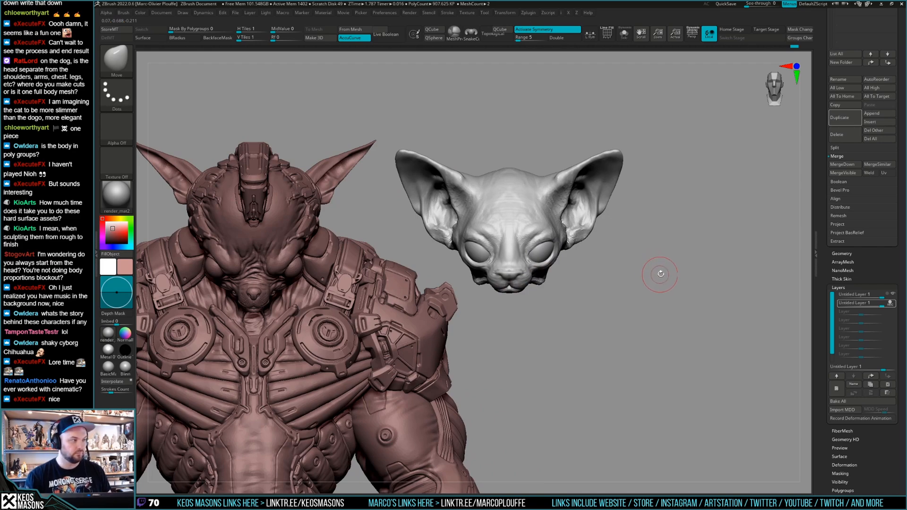
alt+right_drag(665, 270, 659, 259)
key(a)
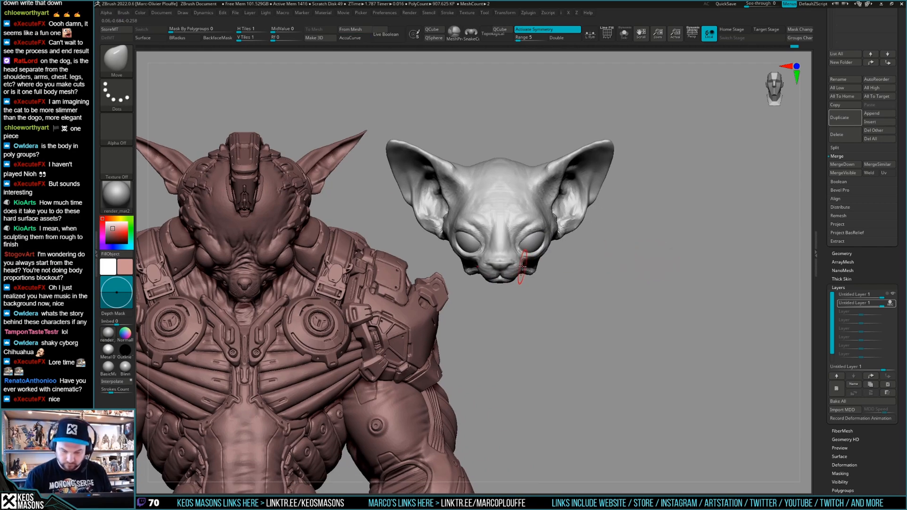
right_drag(642, 246, 629, 270)
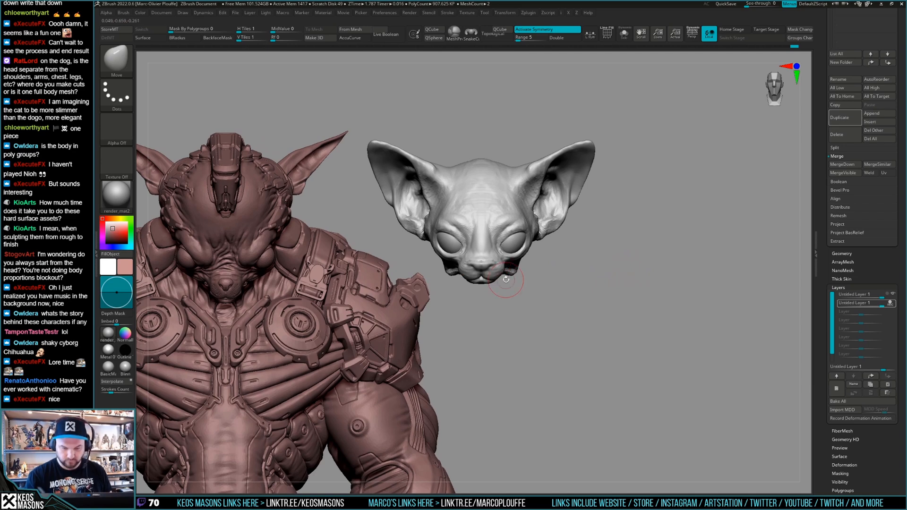
right_drag(618, 264, 619, 254)
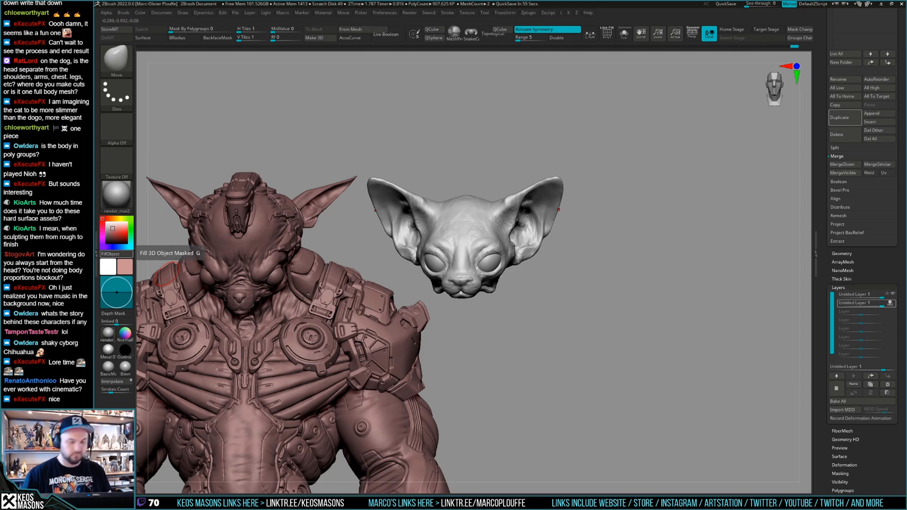
Show the eyeball subtool PM3D_Sphere3D1 and reselect the cat head subtool PM3D_Sphere3D2
right_drag(663, 259, 649, 284)
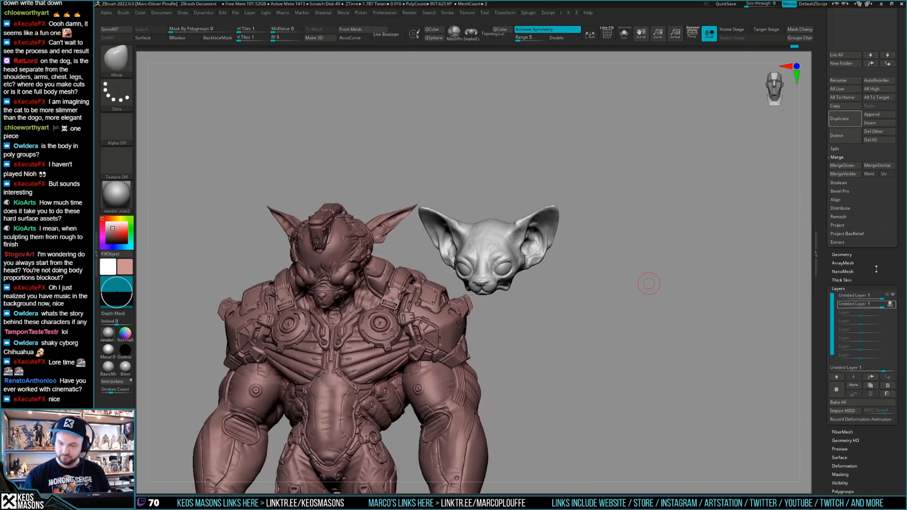
scroll(878, 266, up, 6)
click(893, 152)
right_drag(629, 283, 598, 290)
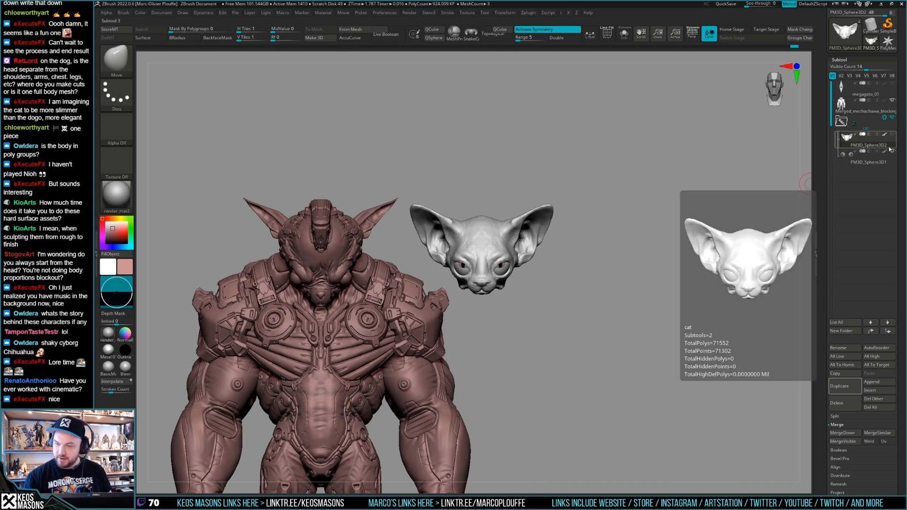
click(849, 143)
scroll(832, 232, down, 5)
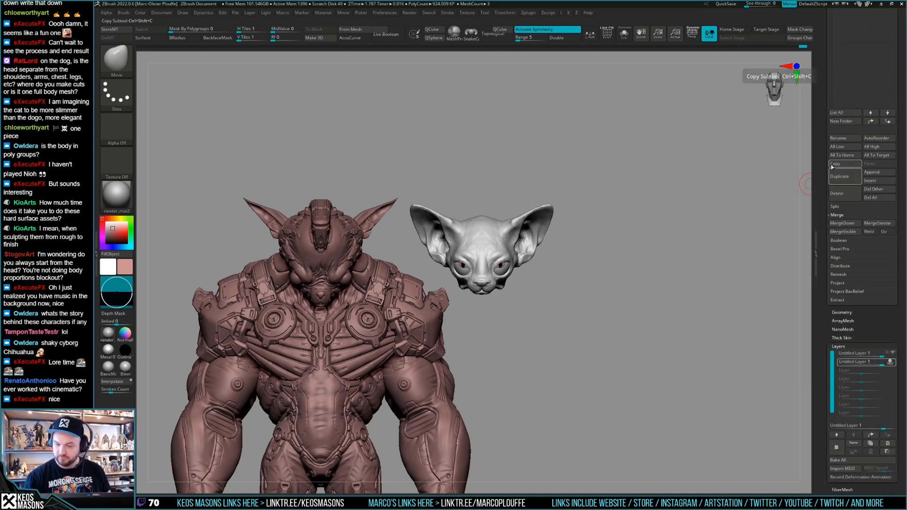
Isolate the cat head on another new layer and mask the eye areas for separate shaping
key(alt+shift+s)
mouse_move(505, 289)
right_down()
mouse_move(510, 279)
mouse_move(544, 285)
mouse_move(511, 287)
mouse_move(510, 273)
right_up()
right_click(517, 284)
ctrl+drag(512, 292, 509, 297)
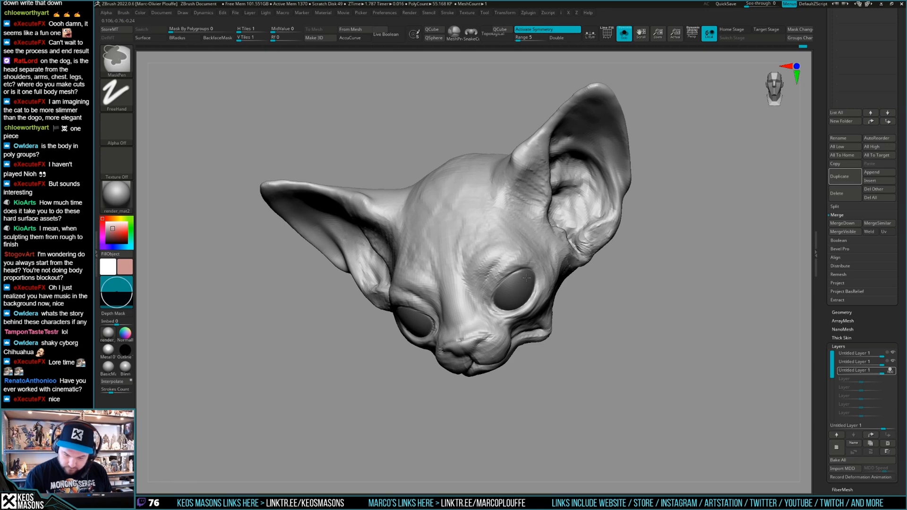
ctrl+right_drag(506, 301, 515, 284)
mouse_move(515, 283)
shift+right_down()
mouse_move(592, 272)
mouse_move(523, 290)
mouse_move(535, 274)
shift+right_up()
ctrl+click(591, 272)
right_click(536, 274)
Reshape the eye sockets with the Move brush, clear the mask and leave Solo mode
key(b)
key(m)
key(v)
shift+drag(511, 296, 510, 296)
mouse_move(511, 296)
right_down()
mouse_move(505, 302)
mouse_move(519, 299)
right_up()
ctrl+right_drag(519, 298, 530, 280)
ctrl+drag(661, 284, 629, 311)
key(alt+s)
alt+right_drag(622, 319, 628, 293)
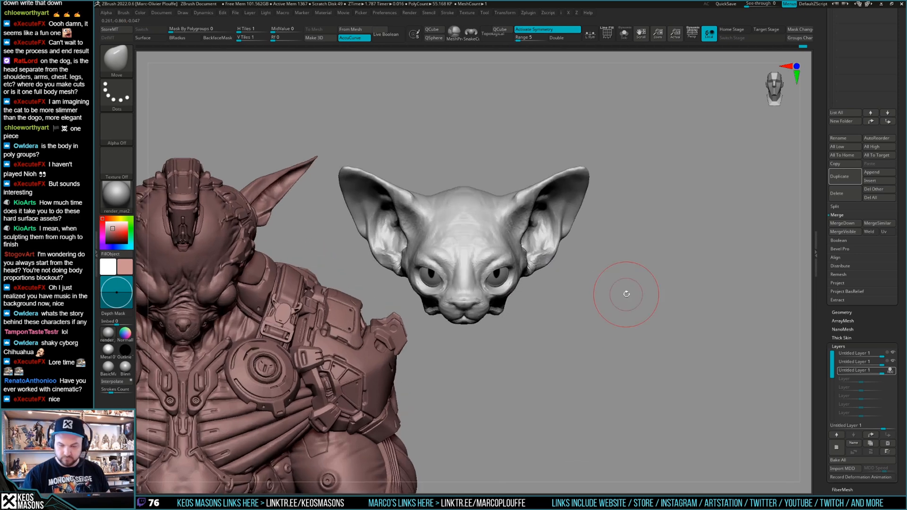
Select the eyeball subtool PM3D_Sphere3D1 and move the eyeballs slightly down with the transform gizmo
scroll(877, 393, up, 5)
scroll(878, 392, up, 3)
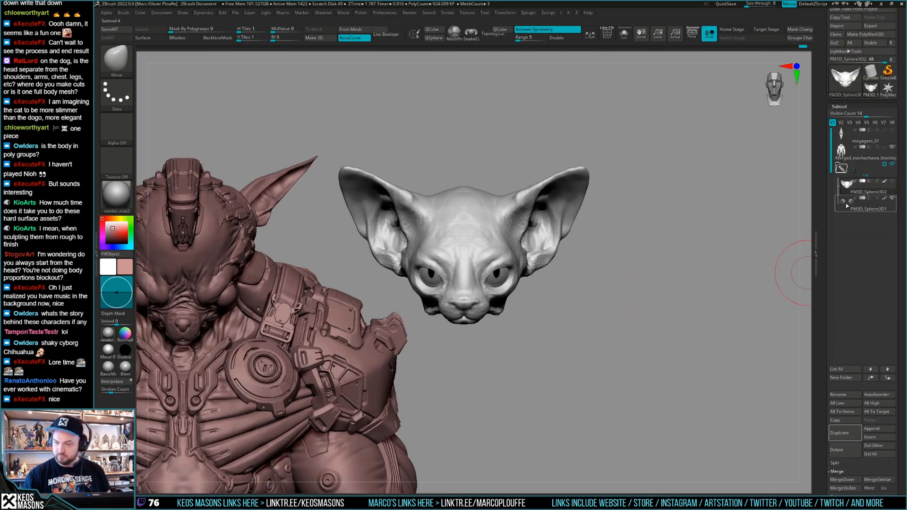
click(846, 203)
alt+right_drag(652, 292, 648, 270)
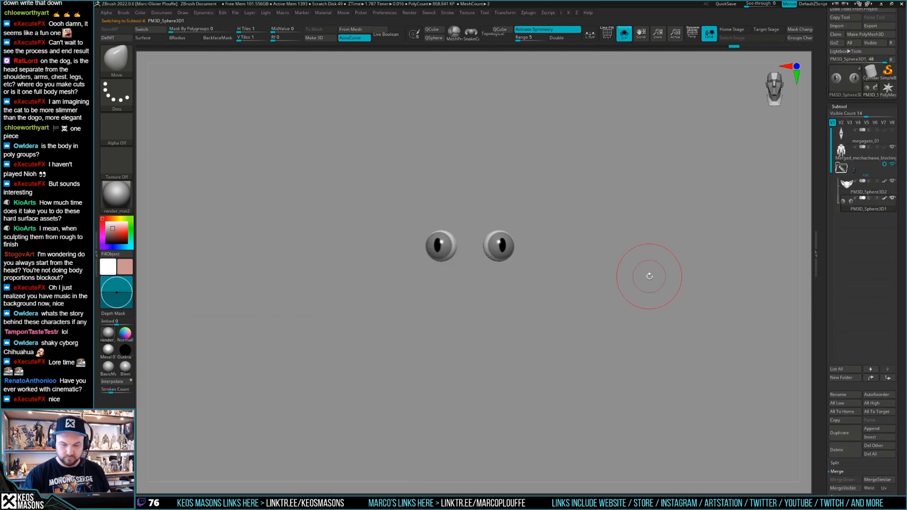
key(w)
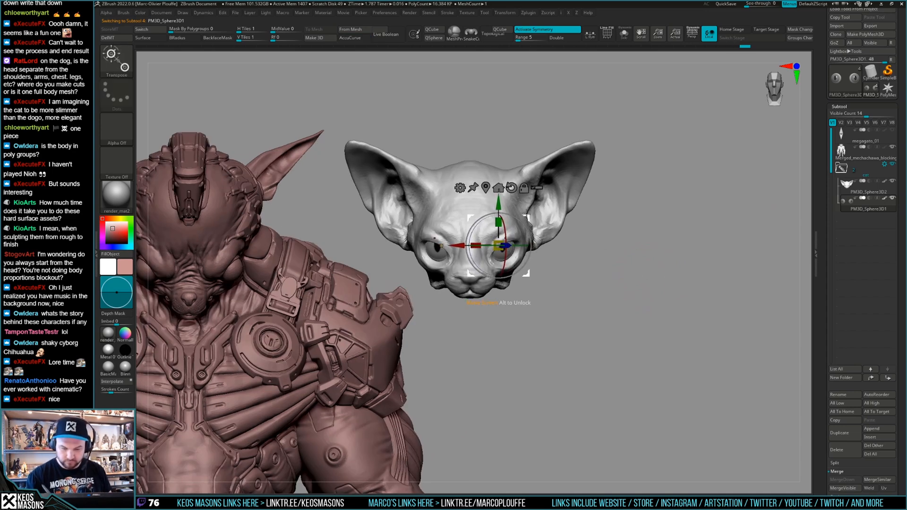
drag(501, 202, 501, 207)
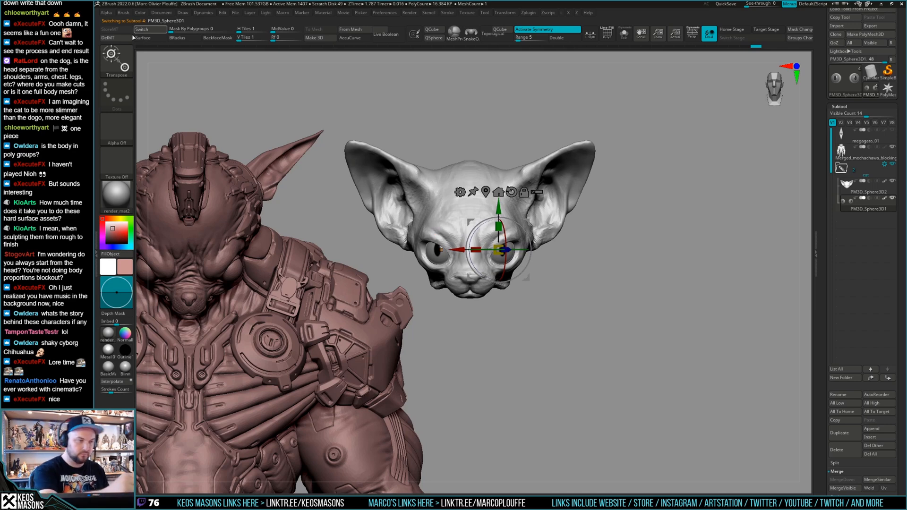
Fine-tune the eyeballs' fit in the sockets from several angles and return to the Move brush
drag(564, 240, 543, 248)
mouse_move(621, 245)
mouse_down()
mouse_move(611, 223)
mouse_move(619, 216)
mouse_move(604, 247)
mouse_move(612, 231)
mouse_move(635, 238)
mouse_move(629, 258)
mouse_move(637, 243)
mouse_up()
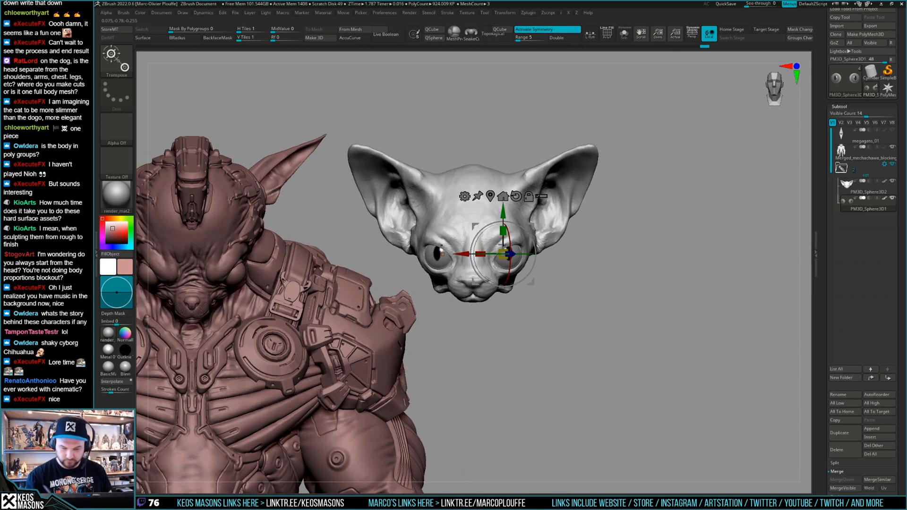
drag(576, 240, 604, 239)
drag(536, 256, 590, 259)
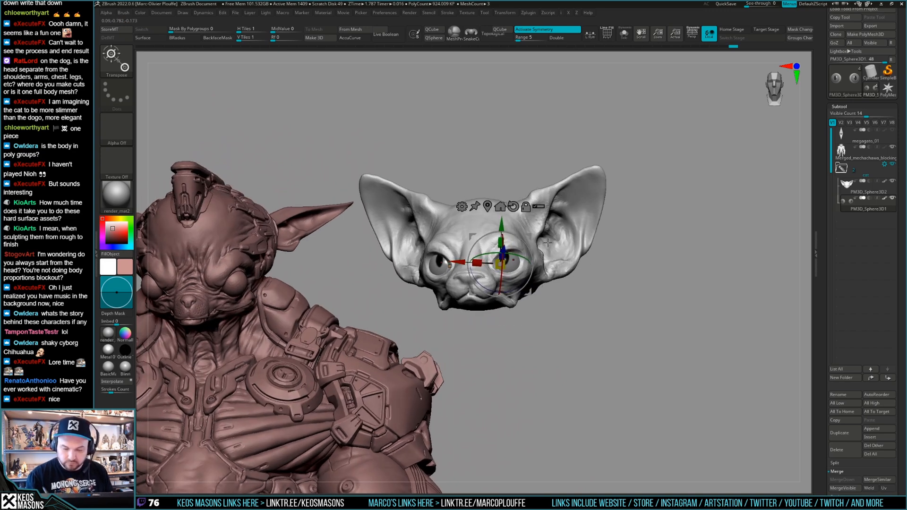
mouse_move(626, 224)
mouse_down()
mouse_move(662, 239)
mouse_move(657, 227)
mouse_move(648, 237)
mouse_up()
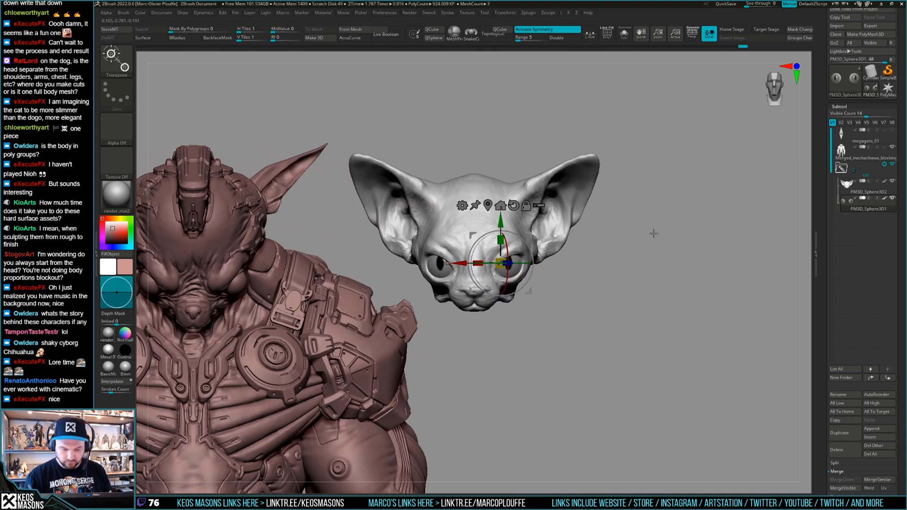
key(q)
Review the cat's face from the front and bring up the rendered Chihuahua character image for comparison
ctrl+right_drag(648, 237, 636, 241)
mouse_move(636, 242)
mouse_down()
mouse_move(628, 258)
mouse_move(637, 261)
mouse_up()
mouse_move(622, 274)
ctrl+right_down()
mouse_move(607, 284)
mouse_move(621, 300)
mouse_move(610, 290)
mouse_move(607, 299)
ctrl+right_up()
mouse_move(607, 283)
mouse_down()
mouse_move(618, 278)
mouse_move(604, 263)
mouse_move(601, 283)
mouse_move(613, 283)
mouse_up()
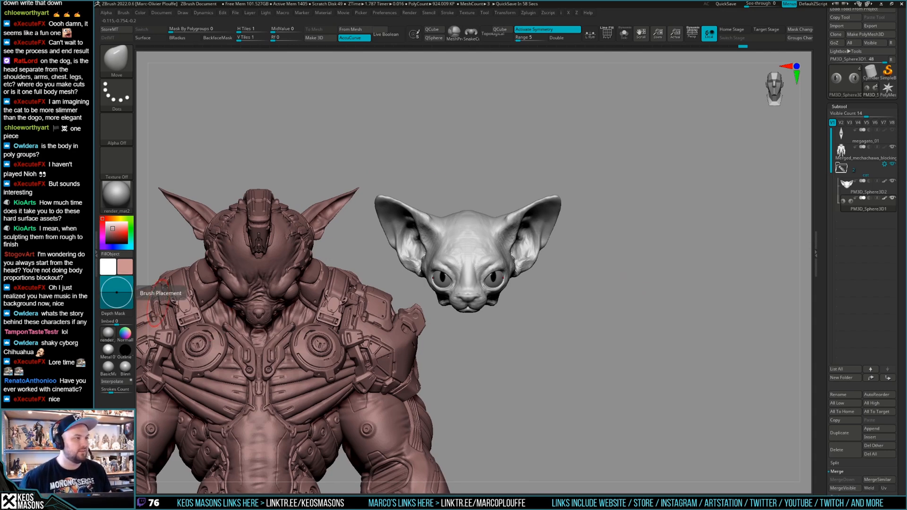
key(alt+Tab)
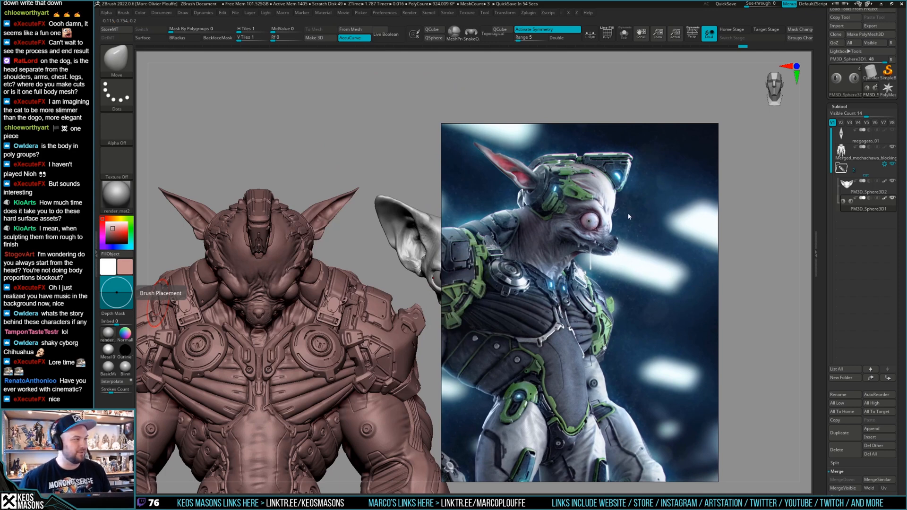
Put the Chihuahua reference image away and inspect the cat's head beside the armoured character from front and three-quarter views
key(alt+Tab)
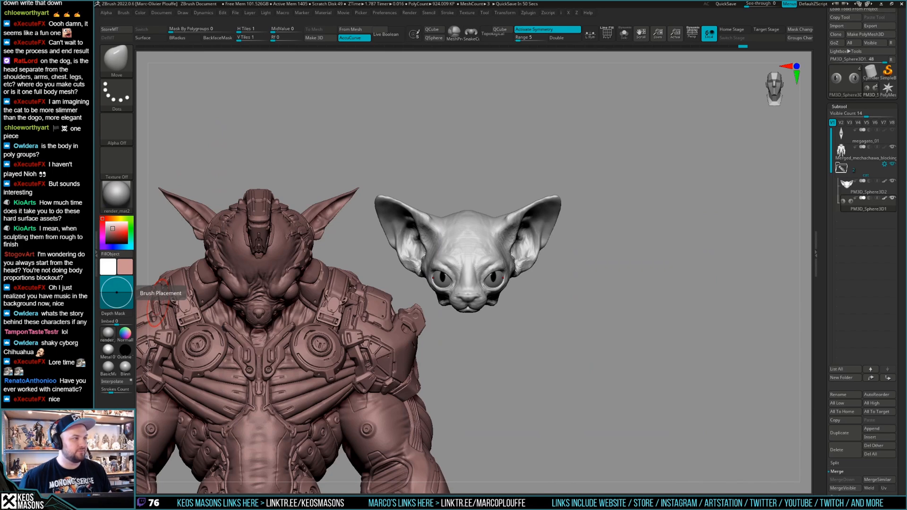
drag(585, 255, 615, 302)
key(shift+s)
key(space)
drag(554, 274, 548, 275)
key(shift+s)
mouse_move(610, 274)
alt+mouse_down()
mouse_move(622, 265)
mouse_move(644, 272)
mouse_move(645, 294)
alt+mouse_up()
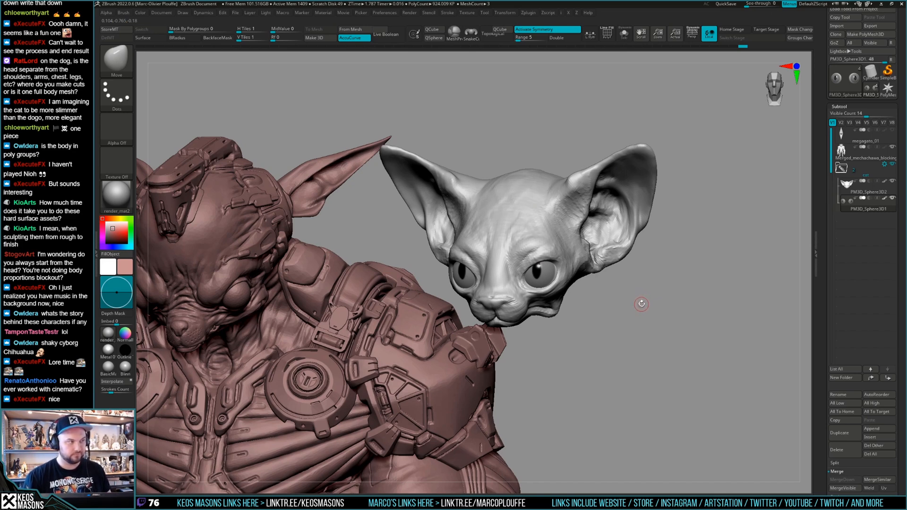
shift+drag(640, 307, 637, 284)
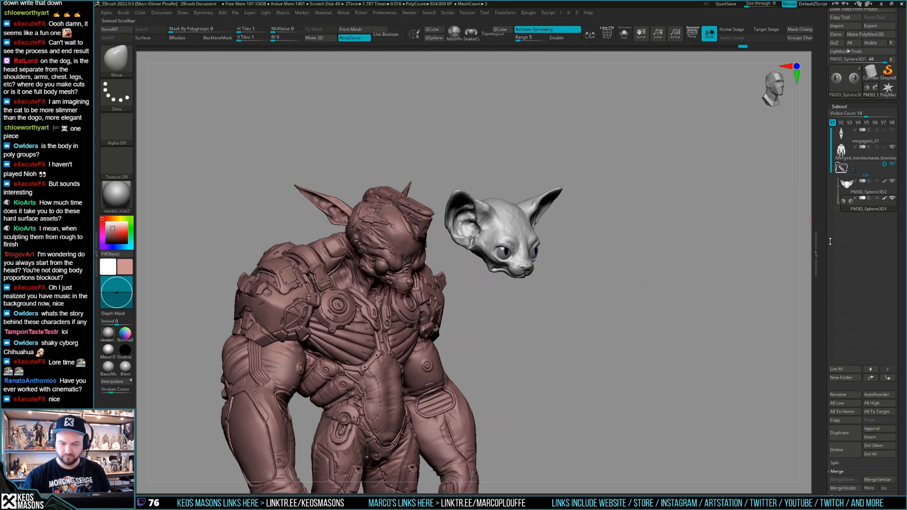
Select the cat head subtool PM3D_Sphere3D2 and bring up its sculpt layers
scroll(837, 234, down, 5)
scroll(828, 228, down, 5)
scroll(829, 293, up, 15)
click(851, 177)
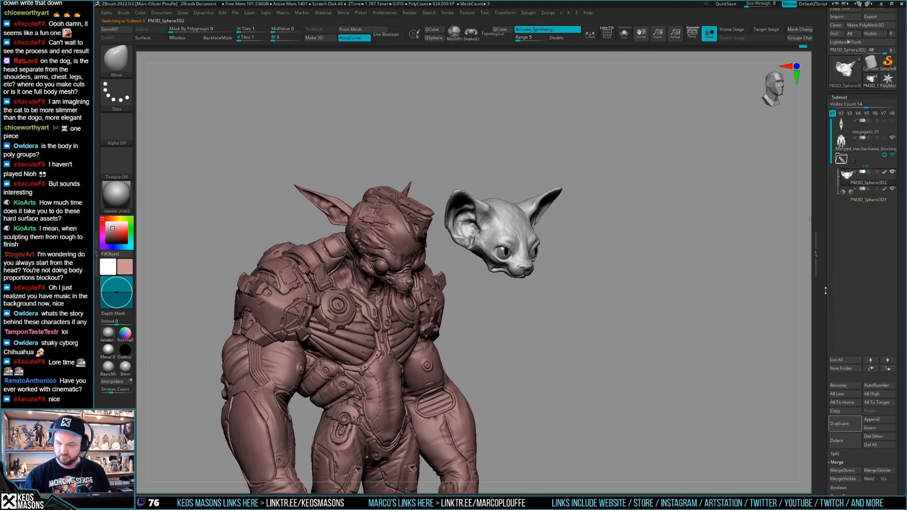
scroll(826, 288, down, 15)
scroll(564, 271, up, 4)
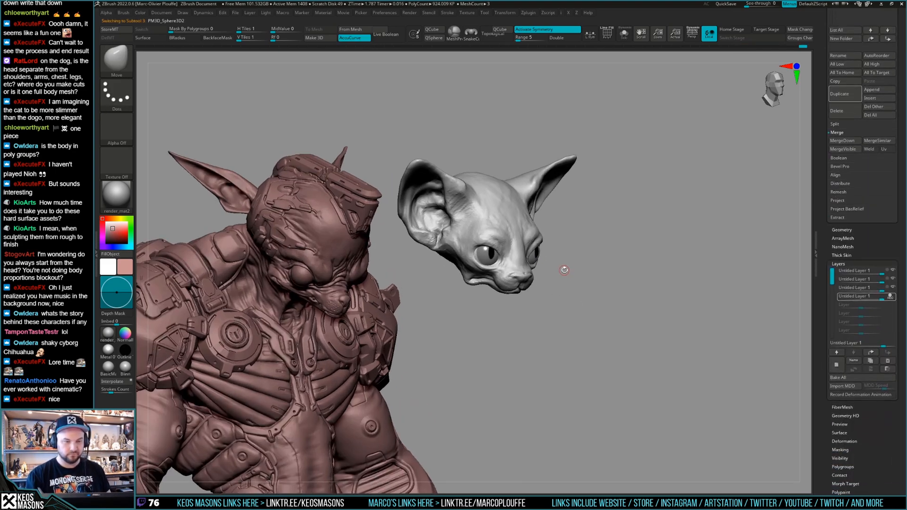
Refine the cat head's silhouette with the Move brush, checking it in profile and three-quarter views
right_click(565, 271)
click(540, 277)
key(space)
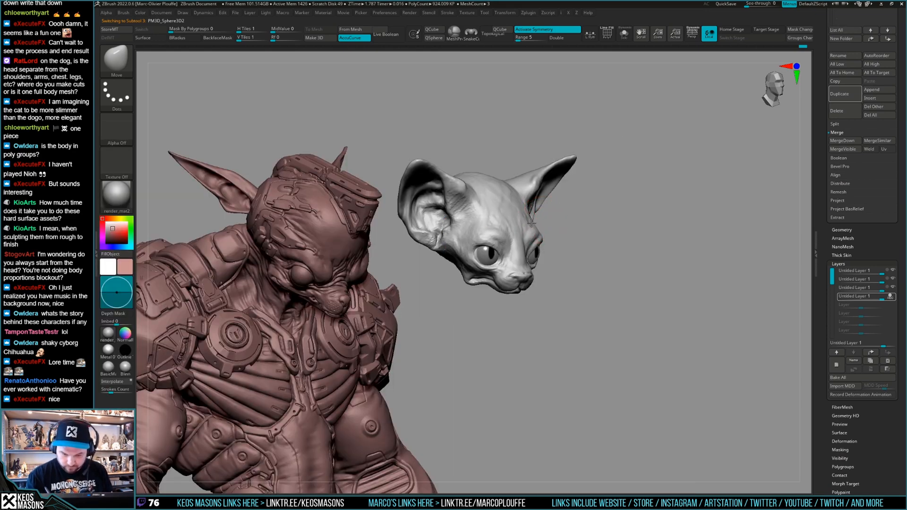
mouse_move(535, 217)
right_down()
mouse_move(552, 220)
mouse_move(551, 253)
right_up()
key(space)
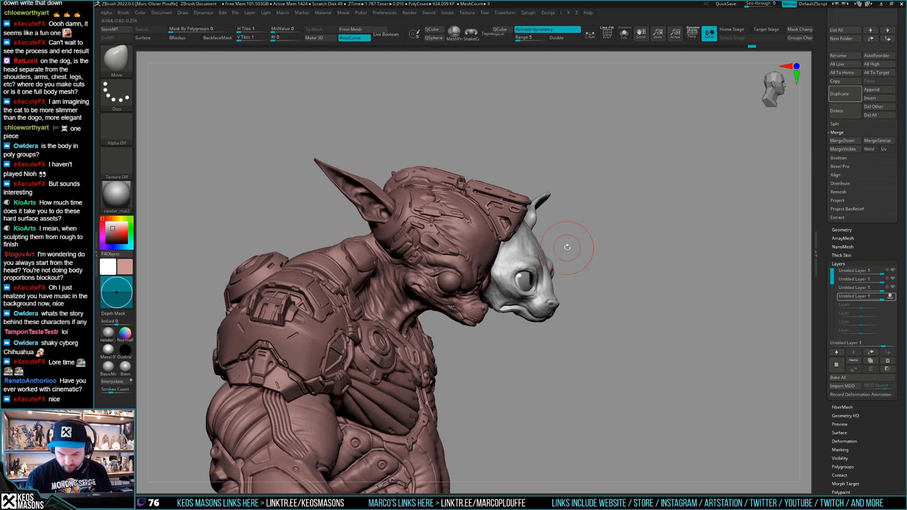
right_drag(681, 273, 652, 247)
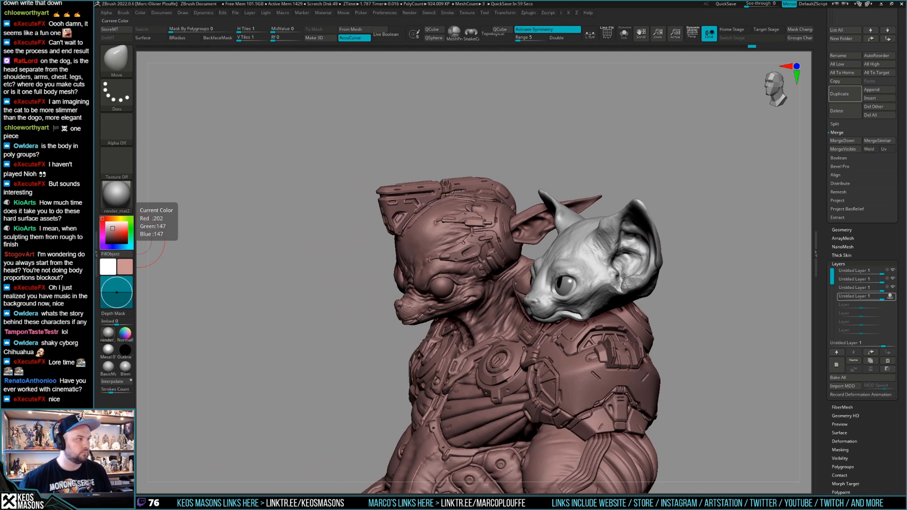
right_drag(647, 242, 652, 267)
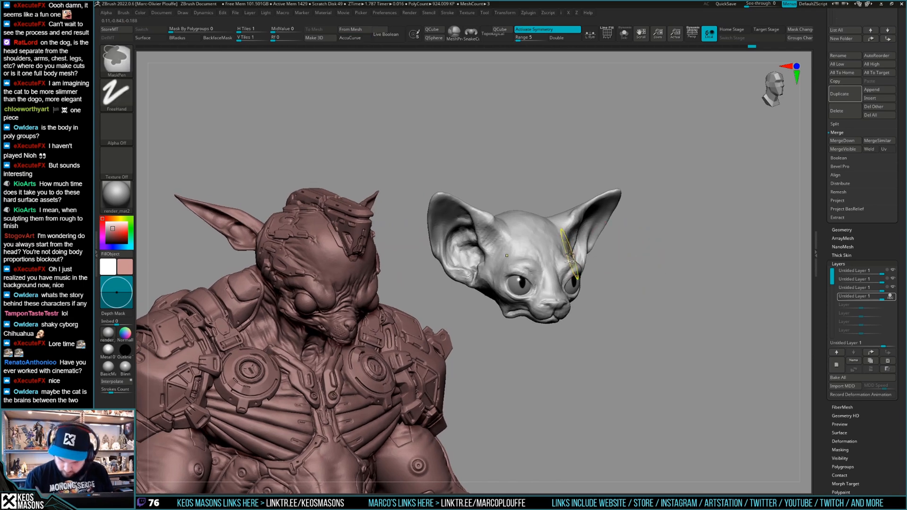
Adjust the temples and ear bases of the cat's head symmetrically with the Move brush
mouse_move(571, 249)
right_down()
mouse_move(559, 241)
mouse_move(498, 251)
mouse_move(513, 226)
mouse_move(534, 249)
mouse_move(650, 242)
mouse_move(638, 271)
mouse_move(638, 261)
mouse_move(587, 269)
mouse_move(569, 343)
right_up()
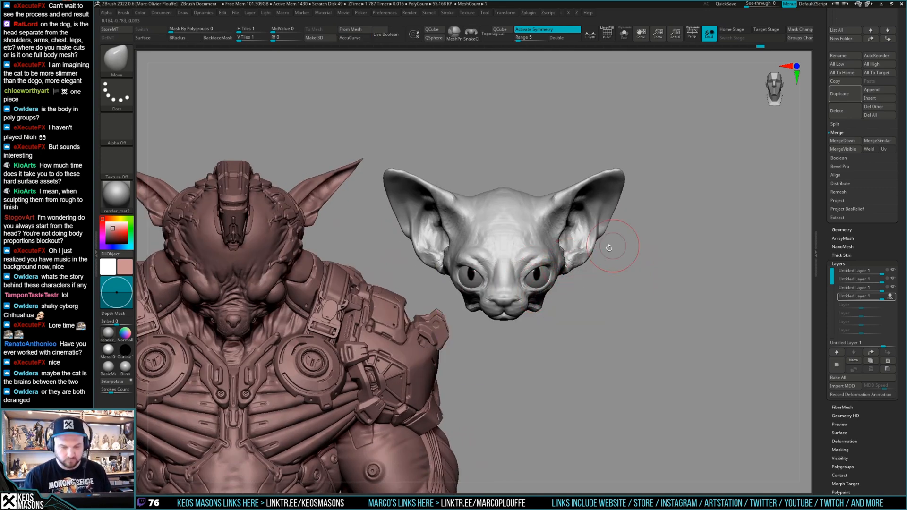
right_drag(558, 299, 581, 279)
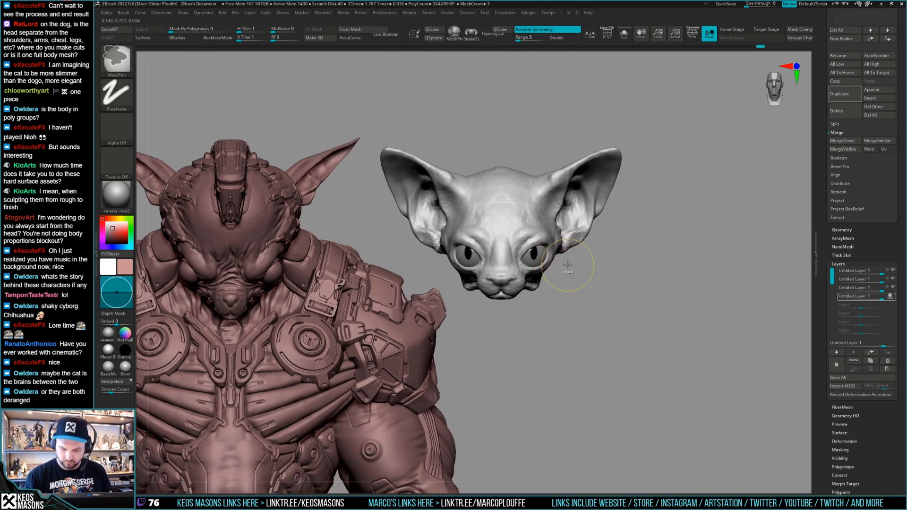
right_drag(537, 239, 529, 284)
right_click(514, 316)
right_drag(514, 317, 621, 239)
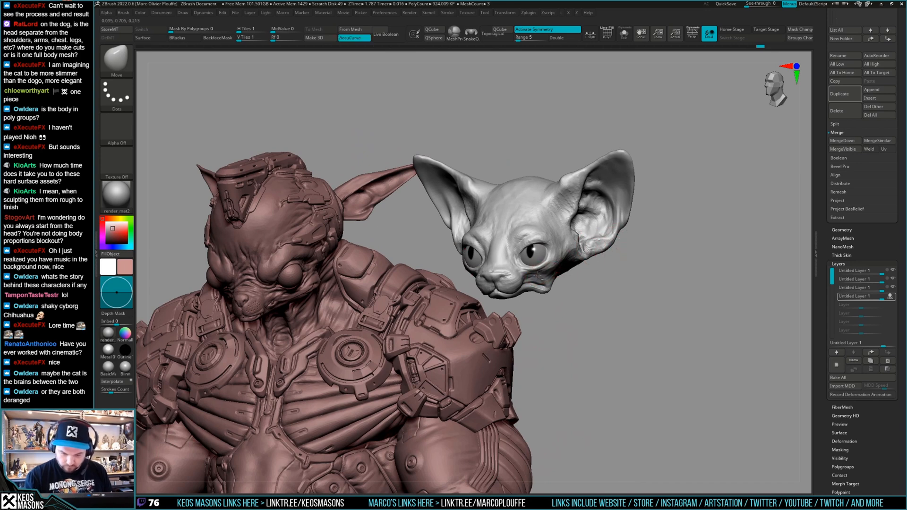
Reshape the cat's cheeks and jawline with the Move brush from three-quarter and front views
right_drag(545, 270, 585, 239)
mouse_move(631, 259)
right_down()
mouse_move(615, 250)
mouse_move(644, 265)
right_up()
key(b)
click(644, 265)
right_click(508, 324)
mouse_move(509, 324)
right_down()
mouse_move(530, 277)
mouse_move(624, 239)
mouse_move(636, 246)
mouse_move(555, 248)
mouse_move(651, 260)
mouse_move(567, 258)
mouse_move(636, 264)
right_up()
right_click(555, 249)
right_click(636, 265)
click(620, 277)
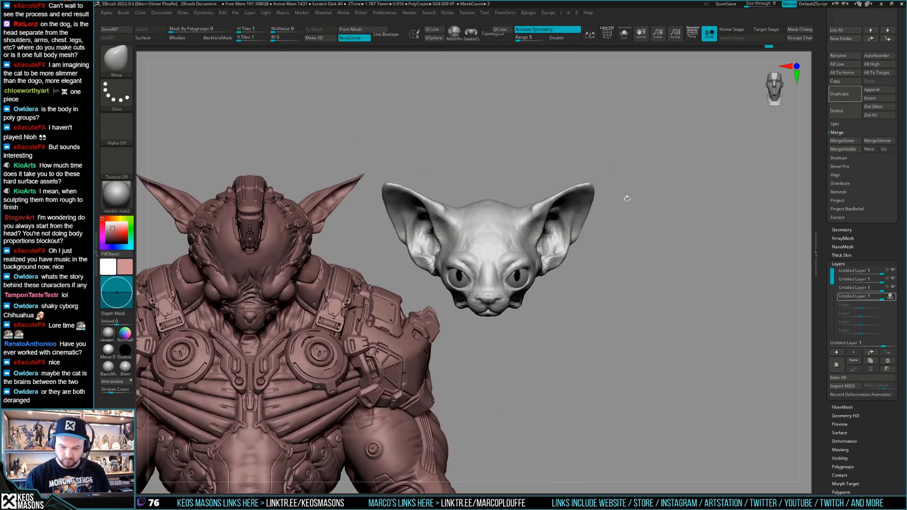
Pull the brows and upper eyelids down over the cat's eyes with a smaller Move brush for a sterner look
key(space)
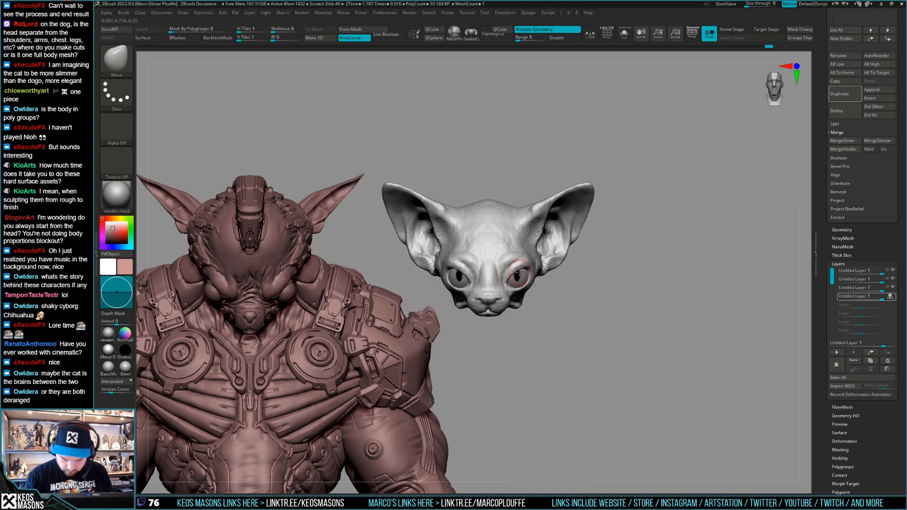
key(space)
mouse_move(522, 278)
right_down()
mouse_move(491, 272)
mouse_move(614, 267)
right_up()
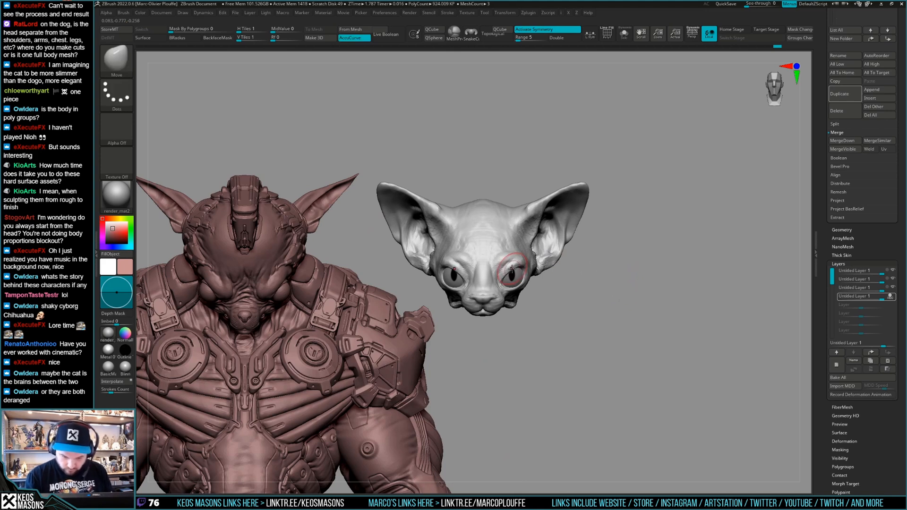
mouse_move(576, 287)
ctrl+right_down()
mouse_move(646, 257)
mouse_move(630, 314)
mouse_move(636, 303)
ctrl+right_up()
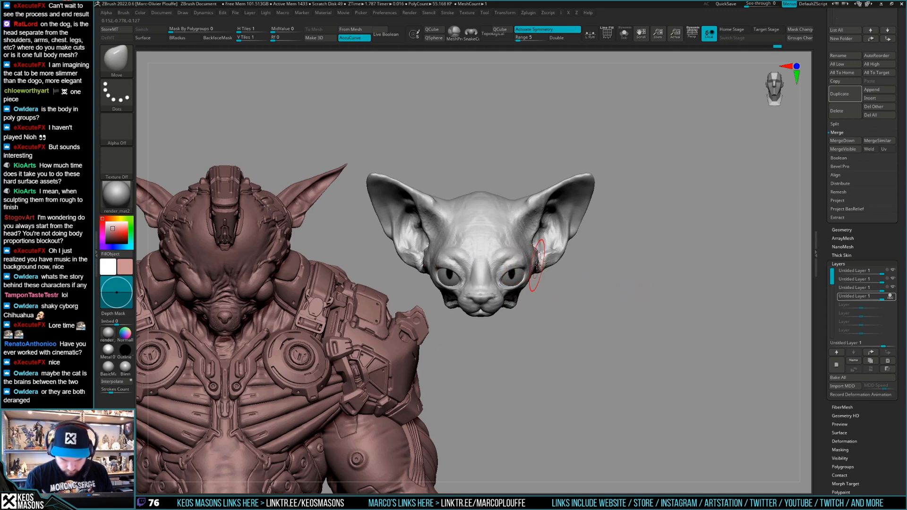
drag(668, 263, 628, 300)
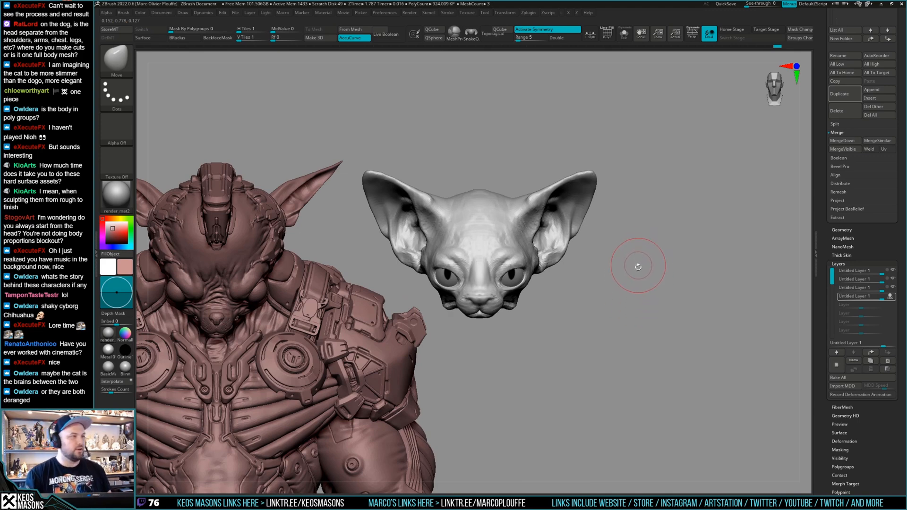
Add a new sculpt layer to the cat's head and reshape the brows and upper eyelids on it
drag(633, 273, 640, 265)
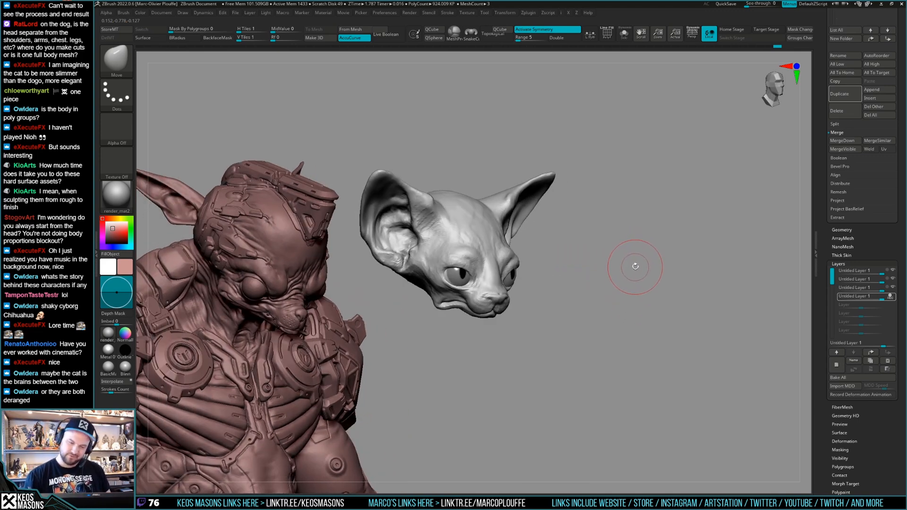
drag(662, 249, 612, 265)
alt+drag(673, 253, 687, 220)
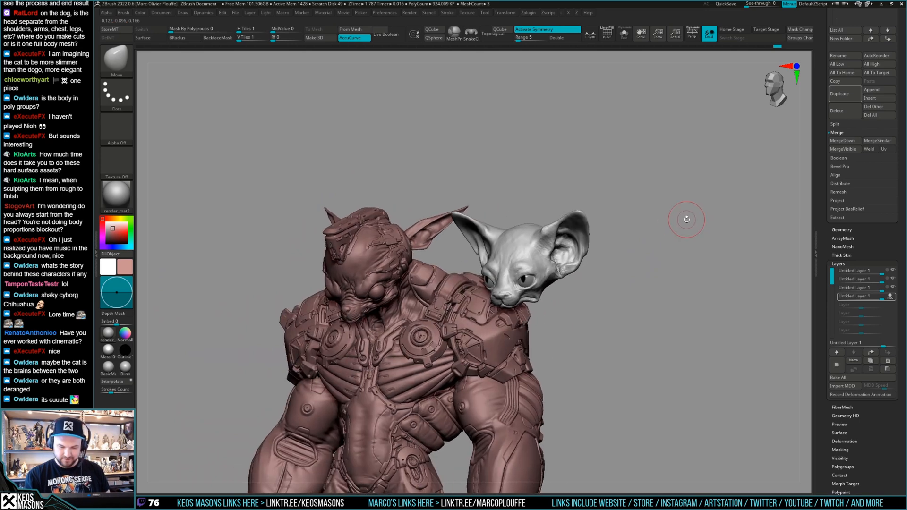
ctrl+right_drag(671, 223, 669, 251)
click(836, 364)
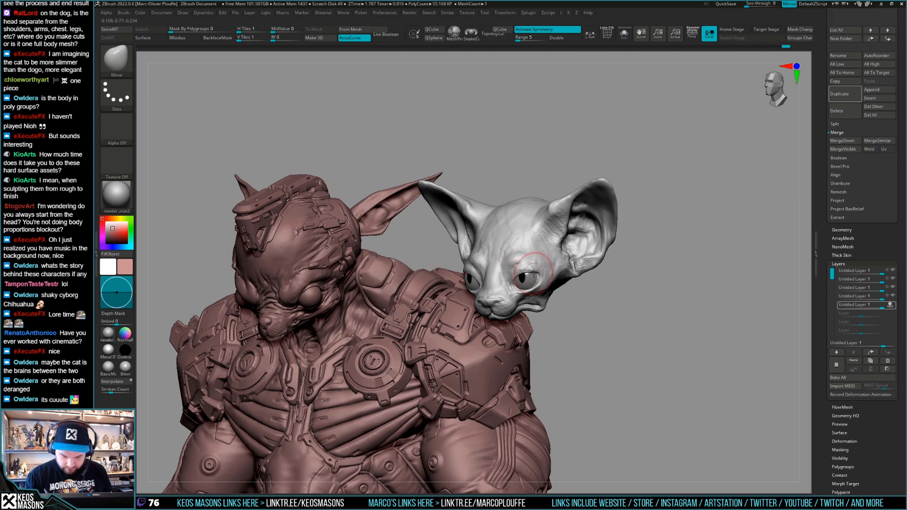
right_drag(534, 278, 660, 312)
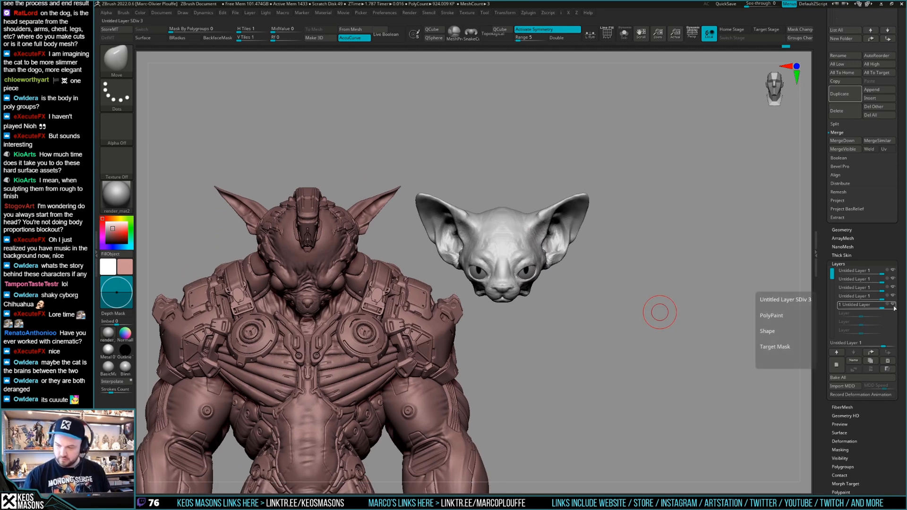
Toggle the newest layer's visibility to compare the eye expression from front and three-quarter views
click(892, 306)
right_drag(659, 312, 720, 325)
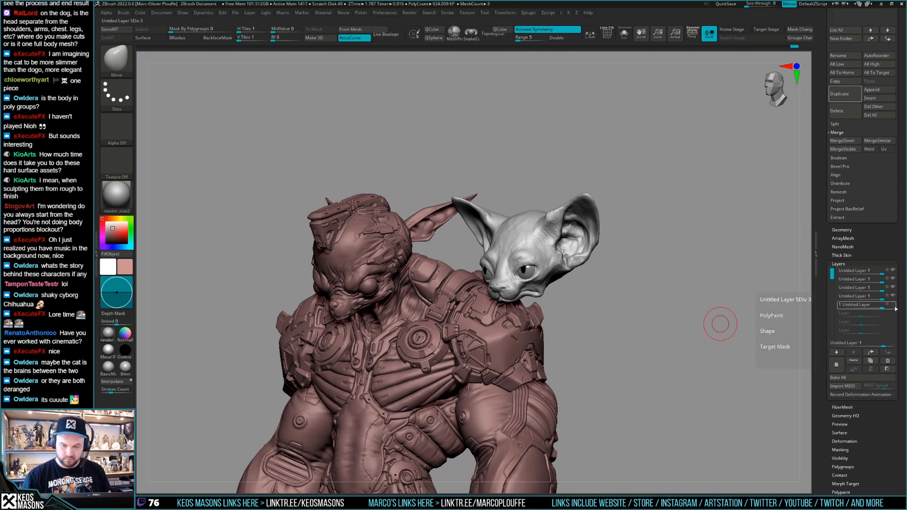
right_drag(720, 324, 652, 328)
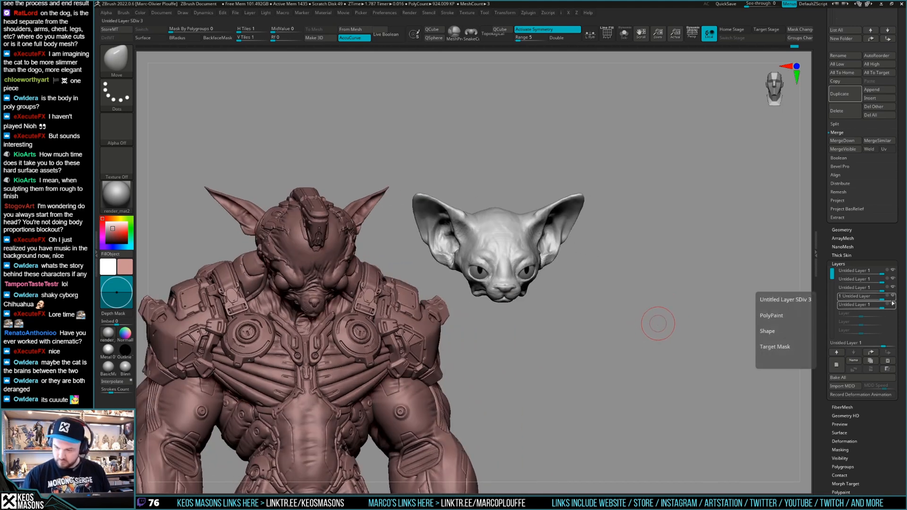
Merge the cat head's sculpt layers down one after another until all are collapsed into the mesh
click(853, 270)
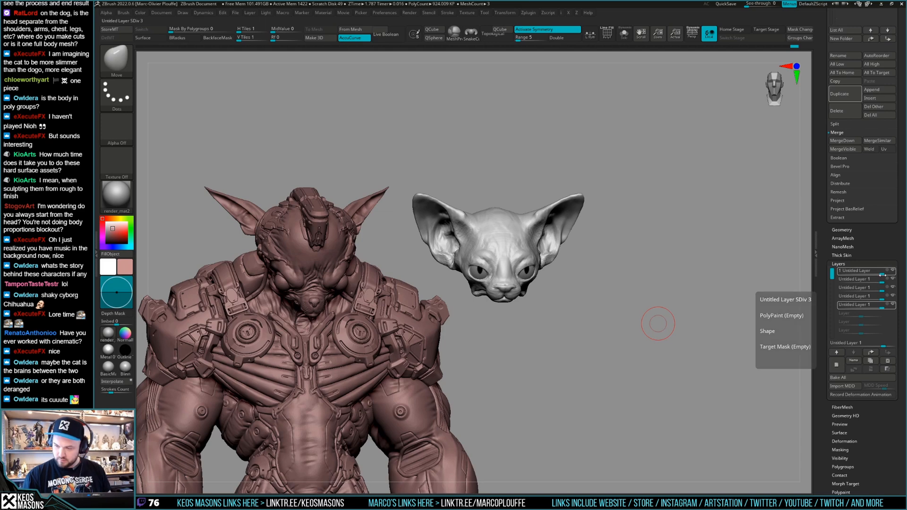
click(861, 287)
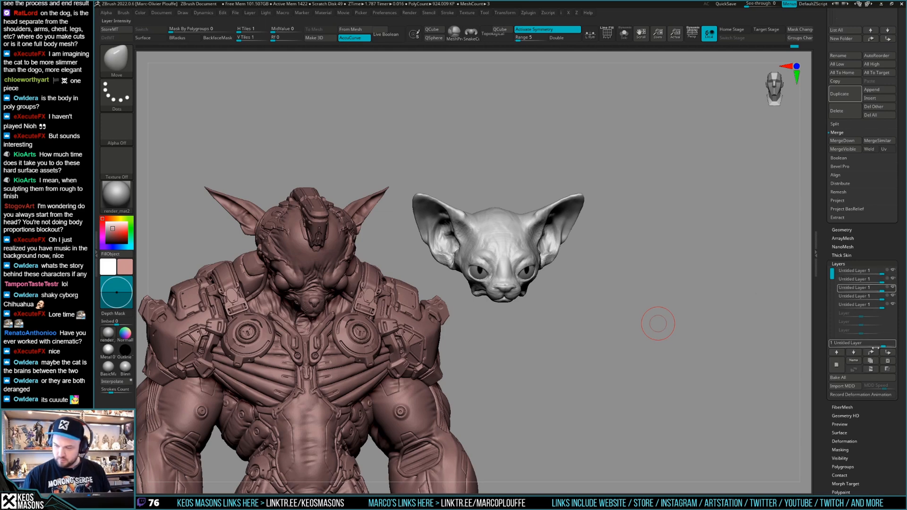
click(871, 370)
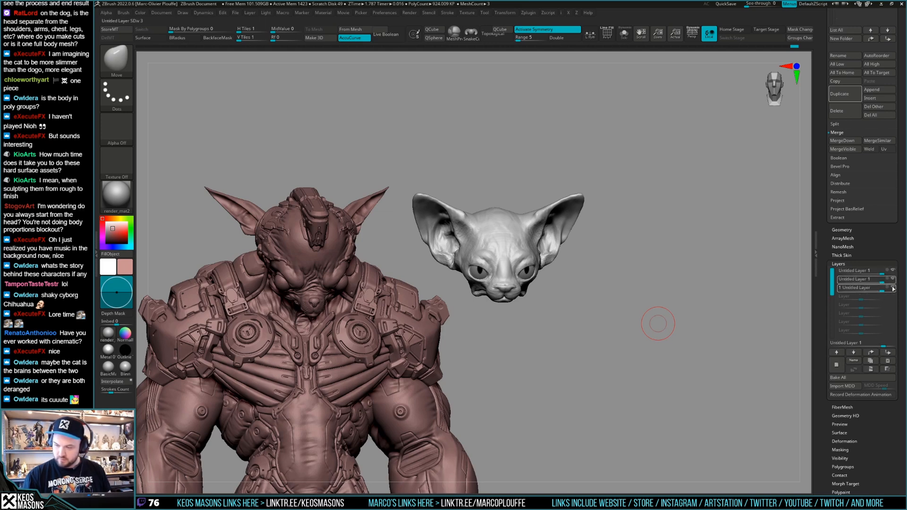
click(873, 371)
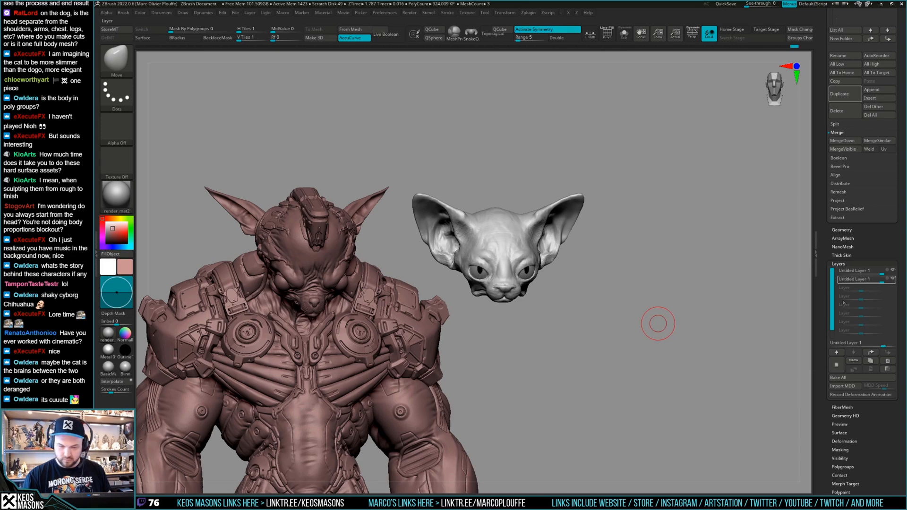
key(f)
click(871, 371)
click(871, 371)
Smooth the cat's forehead with the Smooth Stronger brush and compare the head with the full-body character from the front
mouse_move(643, 262)
mouse_down()
mouse_move(630, 265)
mouse_move(630, 285)
mouse_move(643, 282)
mouse_up()
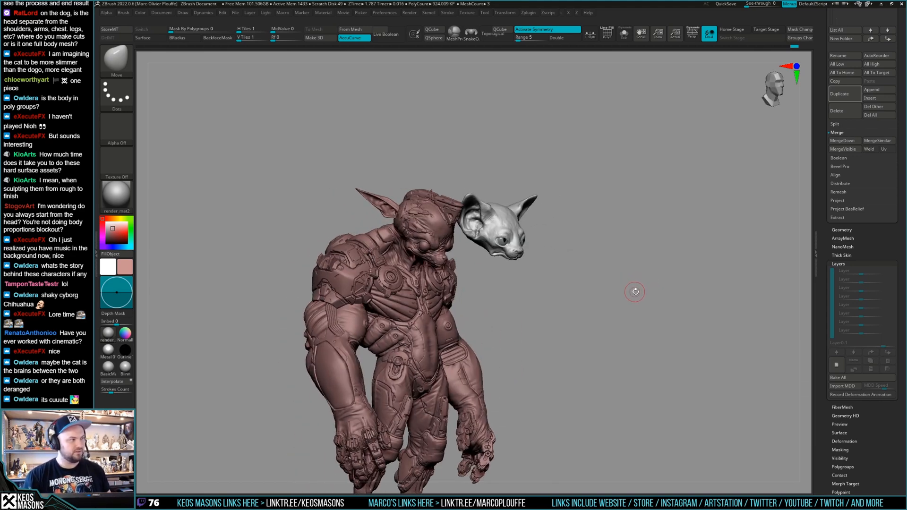
mouse_move(631, 292)
mouse_down()
mouse_move(626, 285)
mouse_move(623, 328)
mouse_move(498, 221)
mouse_move(499, 236)
mouse_move(515, 222)
mouse_up()
key(space)
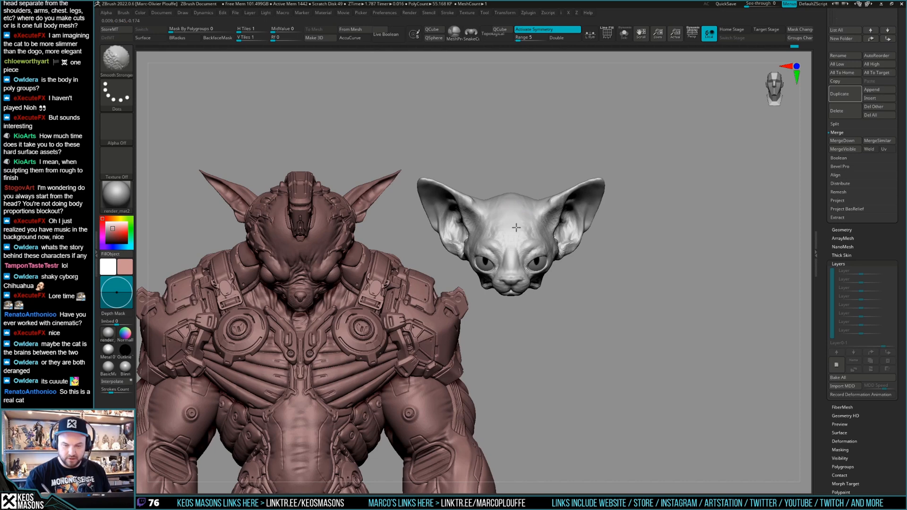
ctrl+right_drag(531, 176, 547, 137)
mouse_move(664, 256)
mouse_down()
mouse_move(654, 257)
mouse_move(671, 257)
mouse_move(660, 263)
mouse_up()
ctrl+right_drag(660, 263, 645, 263)
shift+drag(644, 263, 650, 264)
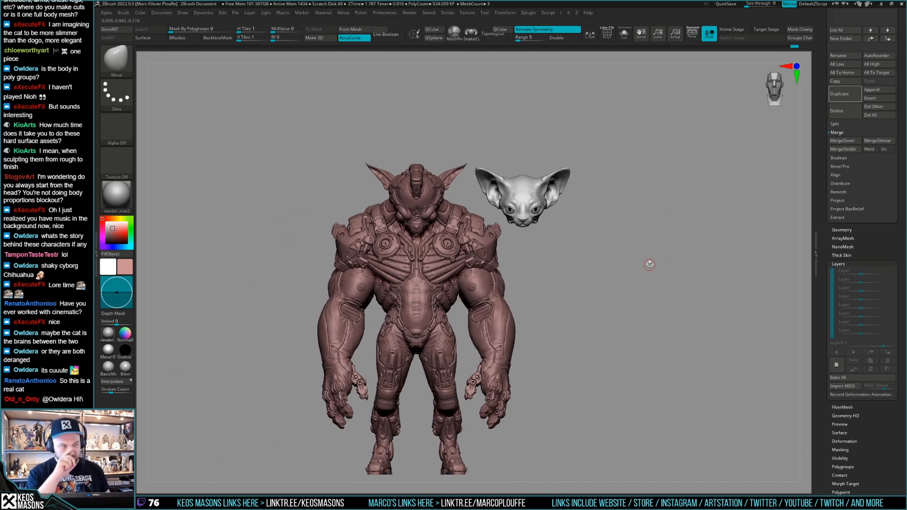
Select the armoured body subtool Merged_mechachawa_blocking1 and move it sideways away from the cat's head
scroll(852, 332, up, 8)
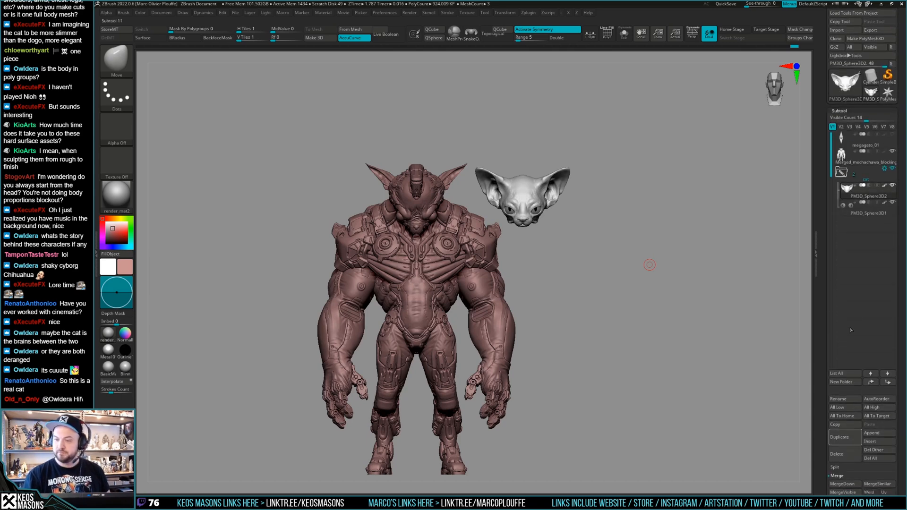
mouse_move(665, 248)
mouse_down()
mouse_move(636, 247)
mouse_move(652, 247)
mouse_up()
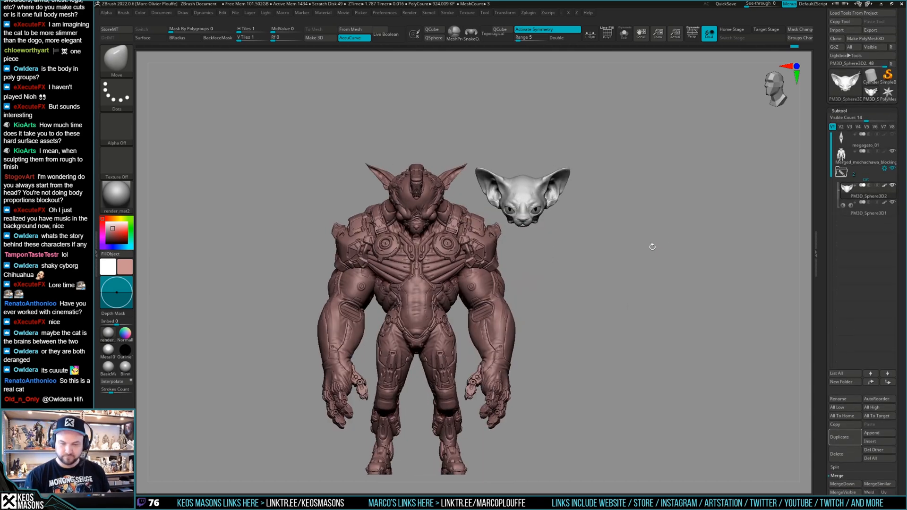
click(847, 160)
key(w)
drag(447, 326, 344, 407)
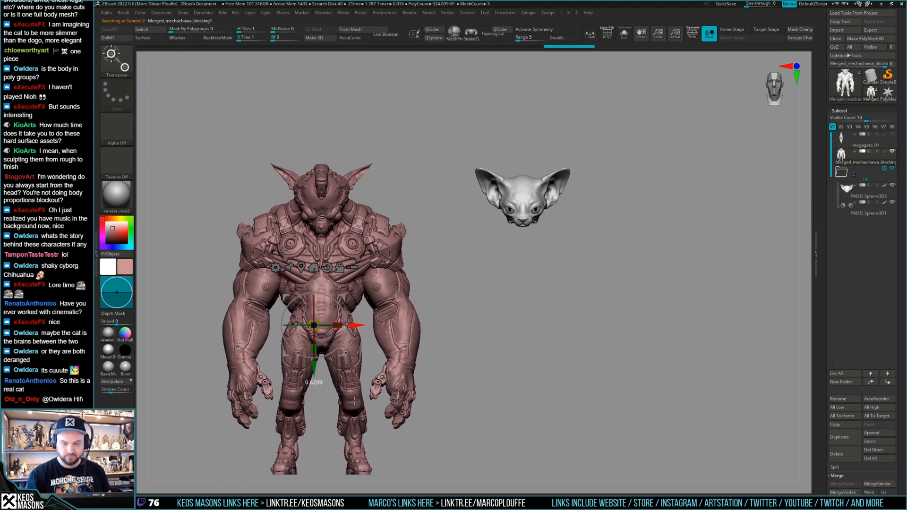
key(q)
Duplicate the armoured body subtool and place the copy beneath the cat's head
mouse_move(663, 280)
shift+mouse_down()
mouse_move(662, 290)
mouse_move(633, 263)
mouse_move(654, 261)
mouse_move(644, 274)
mouse_move(651, 276)
shift+mouse_up()
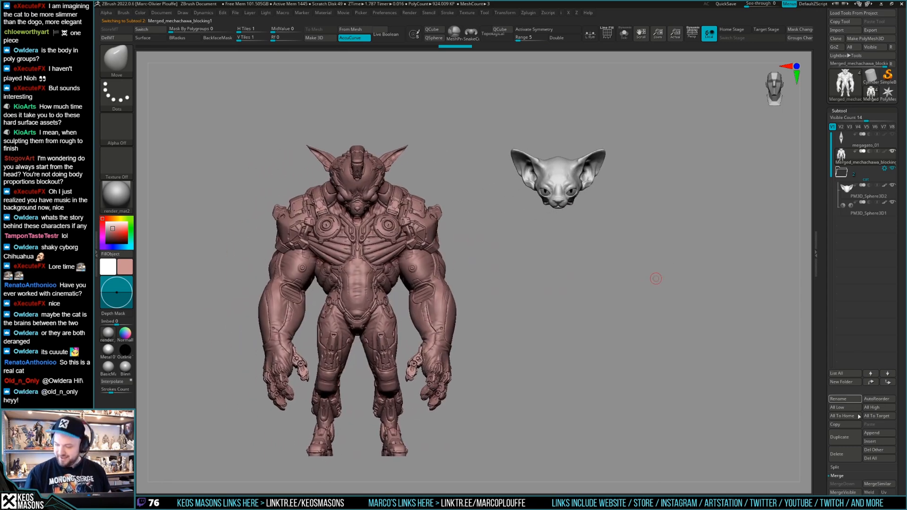
click(844, 437)
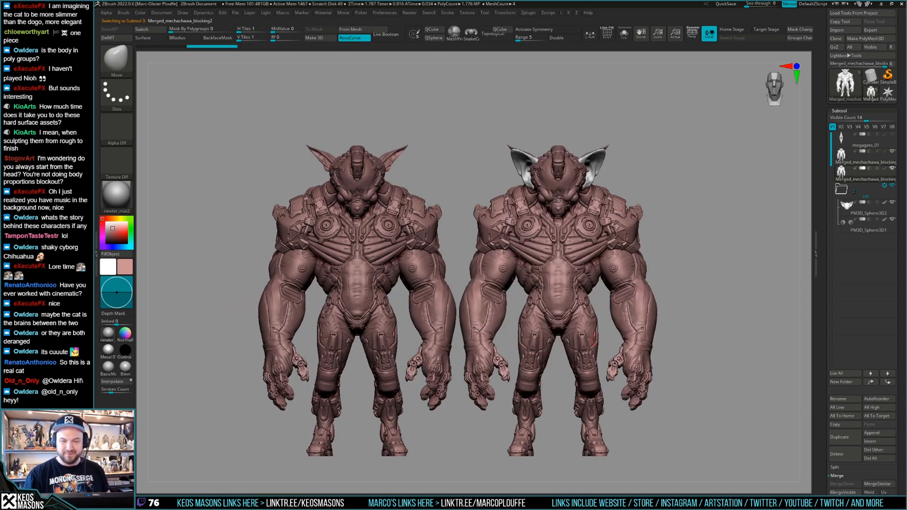
Mask the armour, helmet and ears of the duplicated body, leaving only the face and neck skin editable
drag(723, 274, 676, 299)
key(shift+alt+s)
drag(525, 223, 544, 264)
mouse_move(544, 264)
mouse_down()
mouse_move(480, 229)
mouse_move(568, 246)
mouse_move(624, 243)
mouse_move(534, 270)
mouse_move(567, 237)
mouse_up()
key(shift+f)
key(shift+f)
key(w)
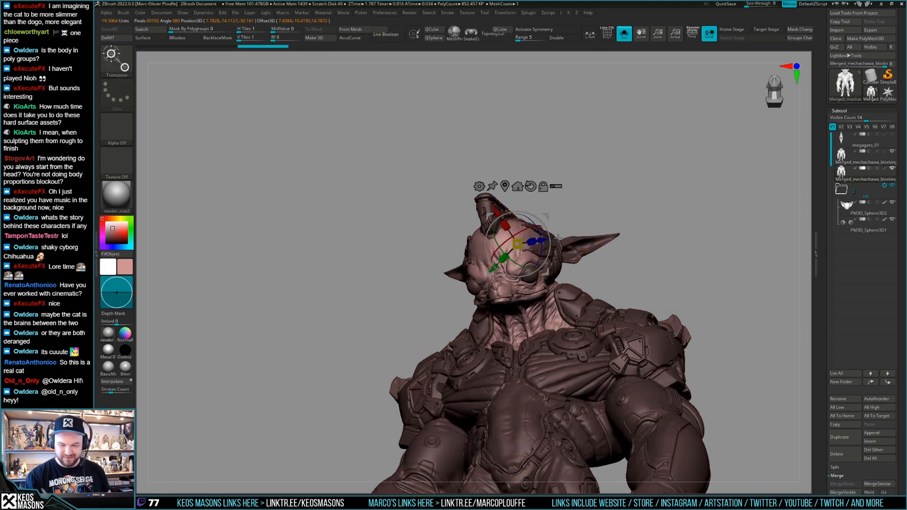
key(y)
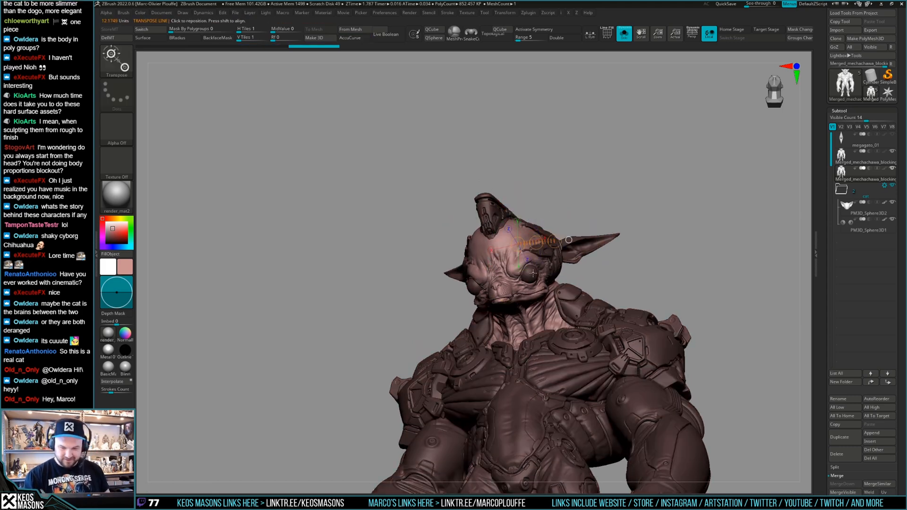
Flatten the facial features of the duplicated body with the Smooth Stronger brush and reshape the muzzle with the Move brush
mouse_move(576, 231)
mouse_down()
mouse_move(622, 235)
mouse_move(571, 255)
mouse_move(525, 244)
mouse_up()
key(space)
key(q)
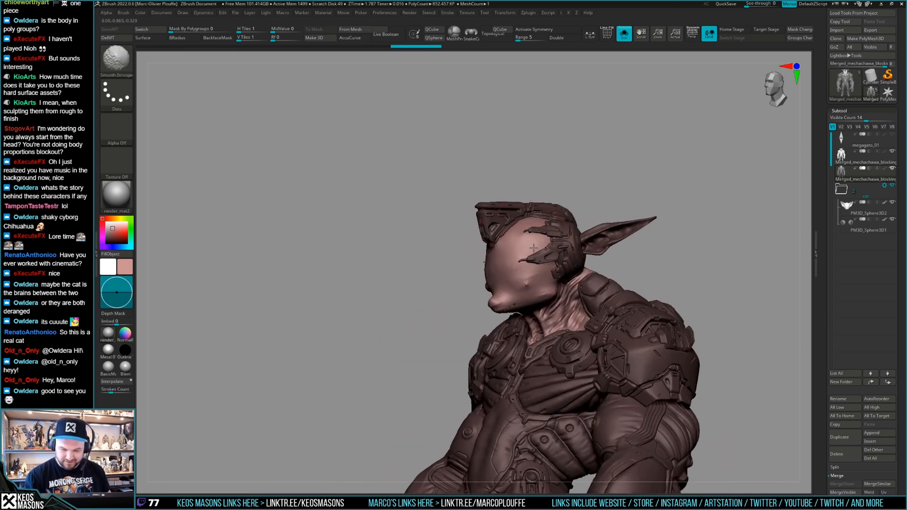
mouse_move(528, 277)
mouse_down()
mouse_move(515, 299)
mouse_move(538, 301)
mouse_up()
key(w)
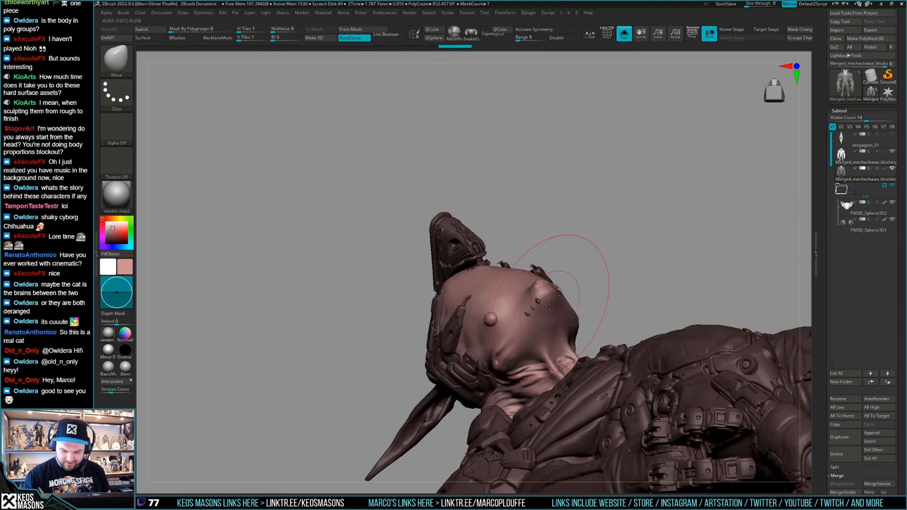
key(q)
mouse_move(577, 259)
mouse_down()
mouse_move(549, 296)
mouse_move(538, 276)
mouse_up()
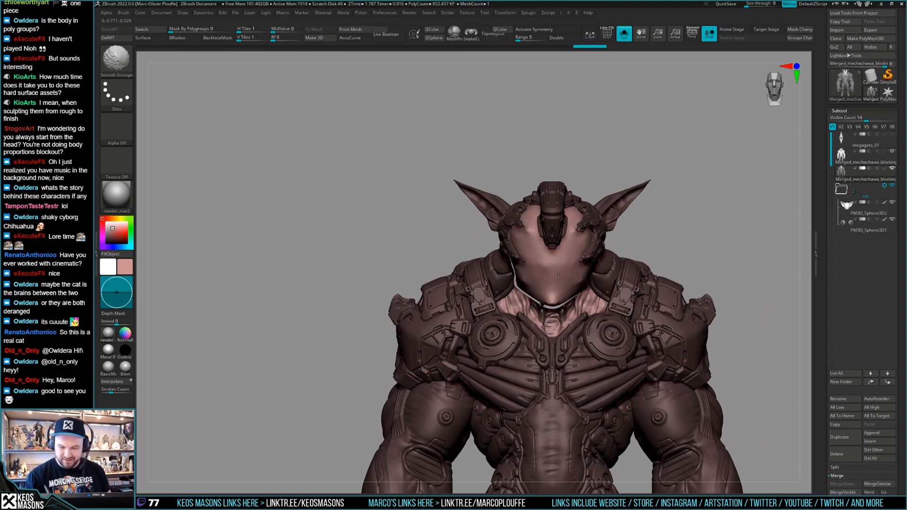
Switch to the ClayBuildup brush and hide the original armoured body beside the duplicate
mouse_move(706, 236)
alt+mouse_down()
mouse_move(673, 245)
mouse_move(673, 257)
mouse_move(670, 245)
alt+mouse_up()
click(672, 257)
key(b)
key(c)
key(b)
mouse_move(733, 192)
mouse_down()
mouse_move(514, 309)
mouse_move(508, 286)
mouse_move(536, 294)
mouse_move(540, 284)
mouse_move(529, 298)
mouse_move(526, 287)
mouse_move(561, 290)
mouse_move(674, 243)
mouse_move(652, 267)
mouse_move(625, 243)
mouse_up()
click(677, 259)
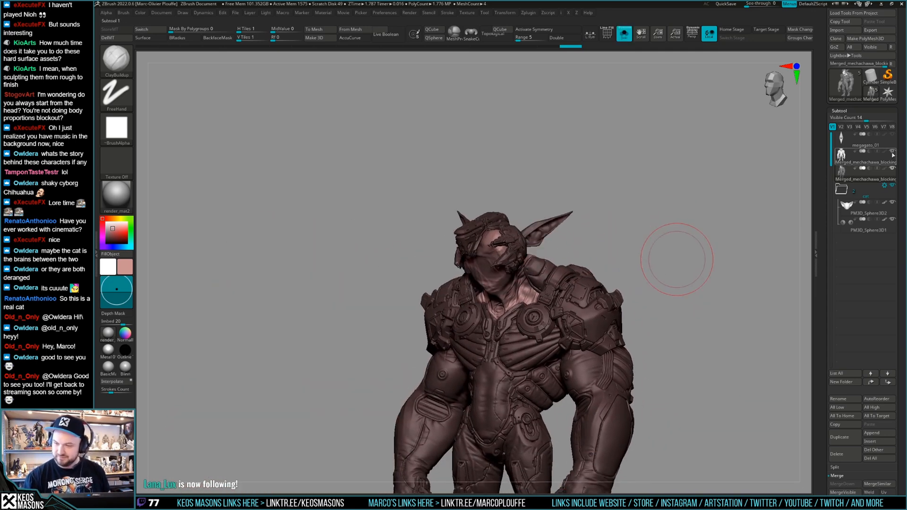
Insert a merged copy of the cat head below the duplicated body and hide the folder holding the original head
click(869, 208)
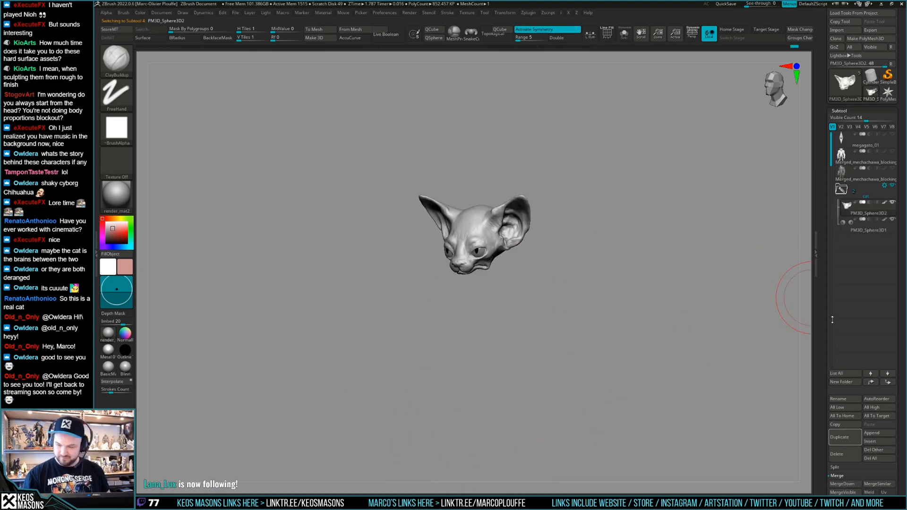
scroll(832, 268, down, 3)
scroll(832, 269, down, 1)
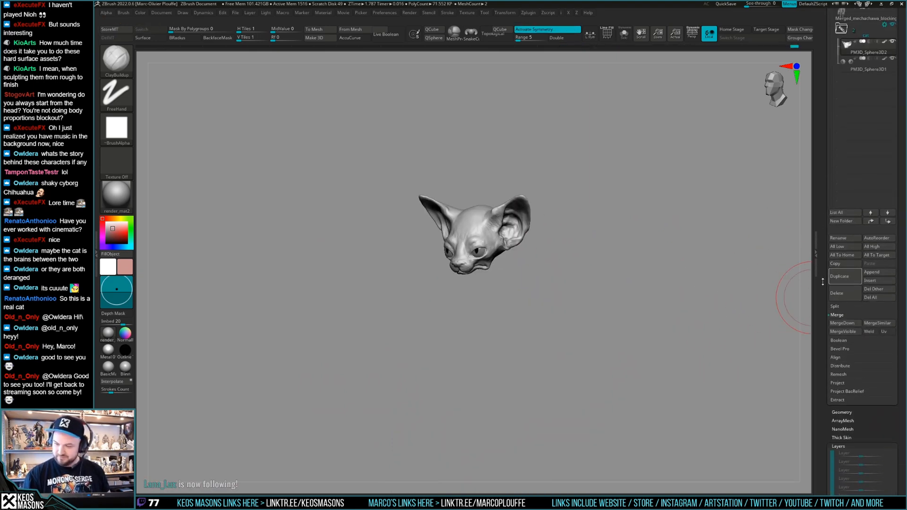
scroll(831, 312, up, 5)
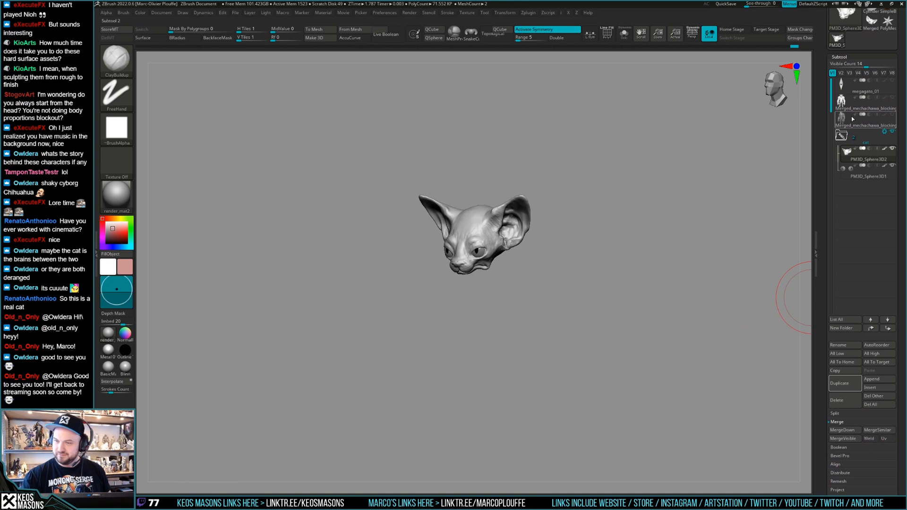
click(844, 122)
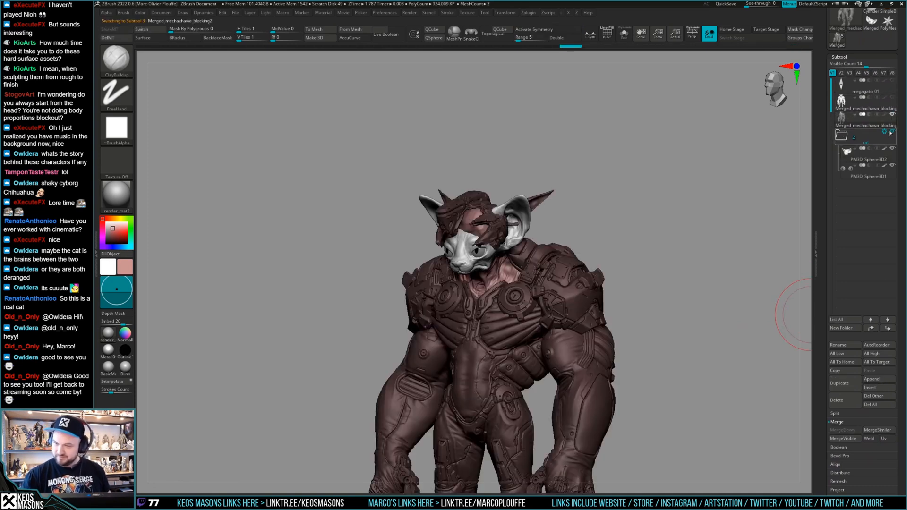
click(890, 132)
click(872, 390)
Reposition the merged cat head in side view so it sits over the duplicated body's smoothed face
click(638, 425)
drag(638, 425, 582, 303)
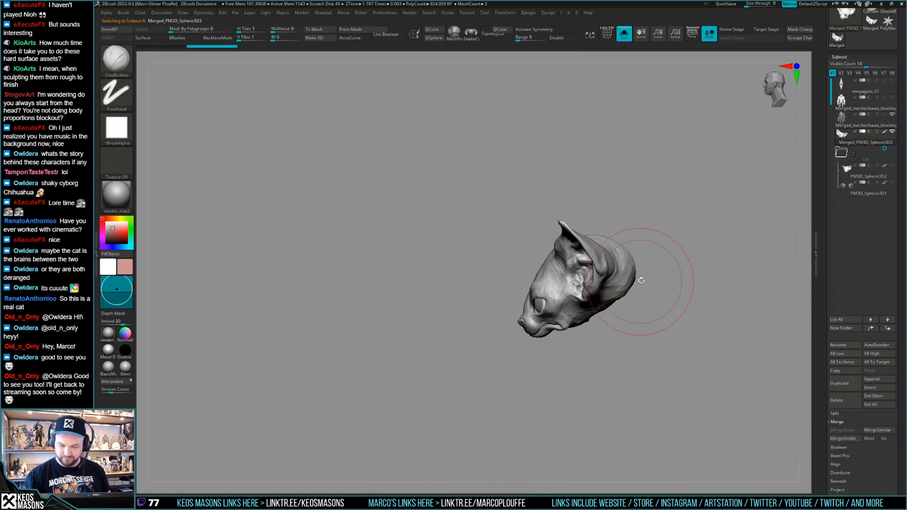
key(w)
mouse_move(601, 264)
mouse_down()
mouse_move(707, 264)
mouse_move(647, 264)
mouse_up()
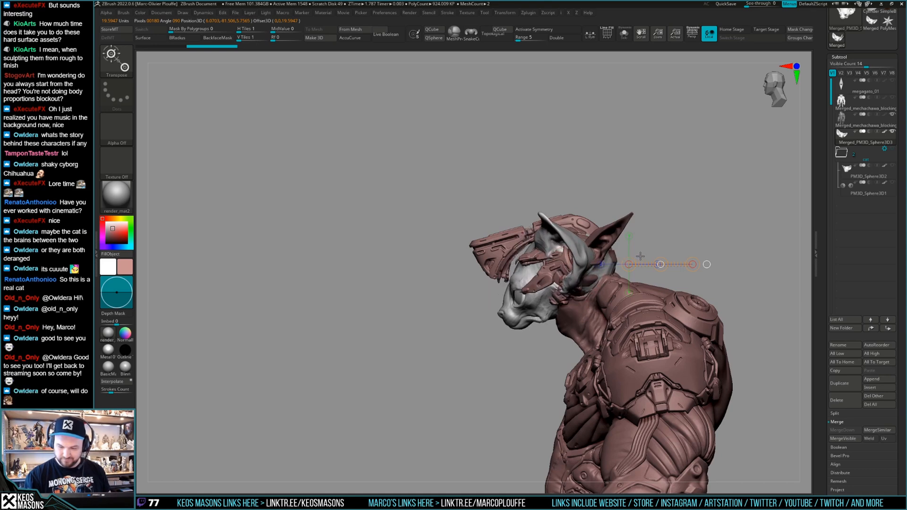
key(q)
Pull the duplicated body's helmet visor and neck in around the cat head using the Move brush with symmetry on
alt+click(652, 302)
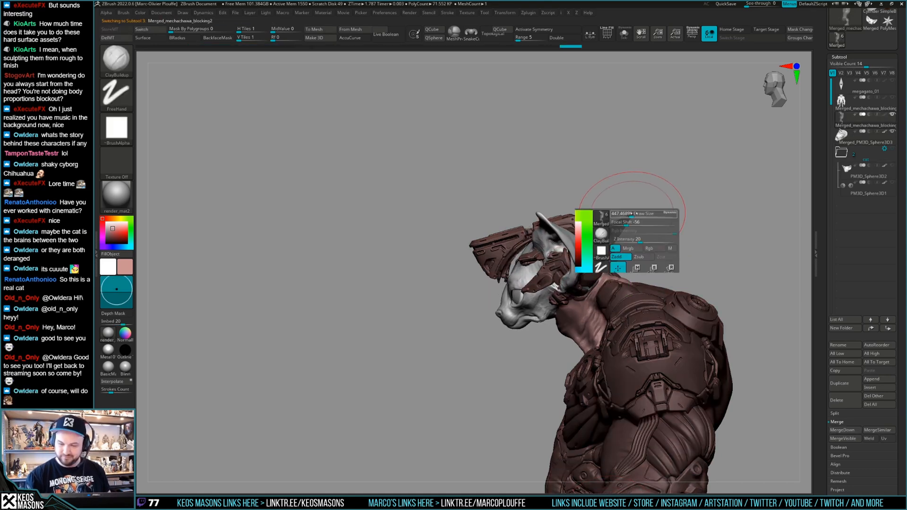
key(b)
key(m)
key(v)
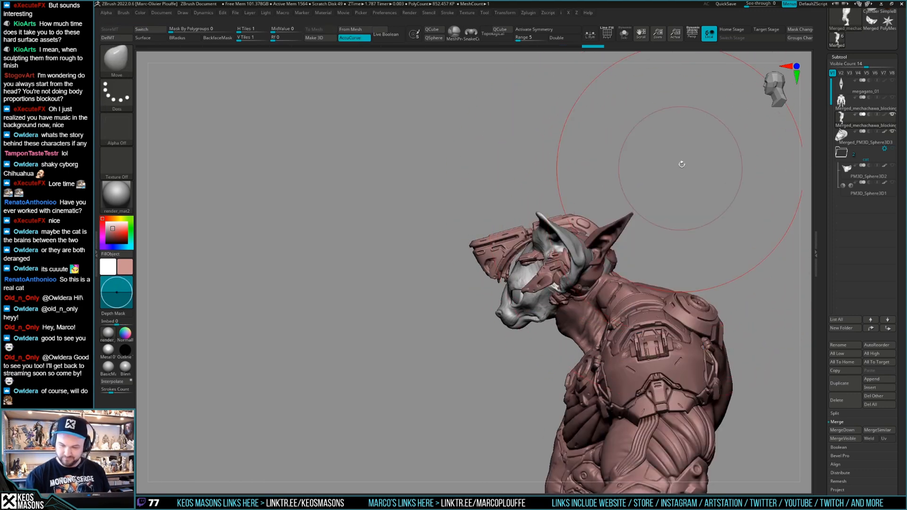
drag(504, 265, 517, 257)
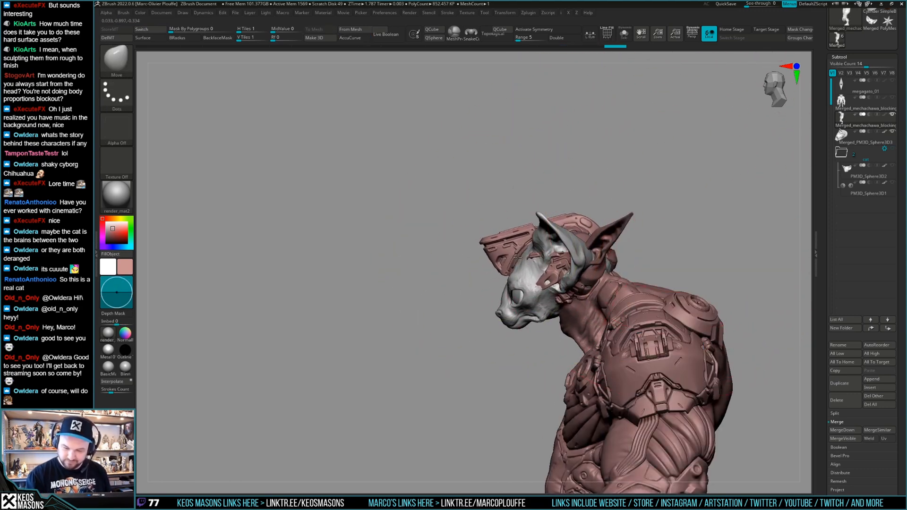
shift+right_drag(522, 255, 558, 250)
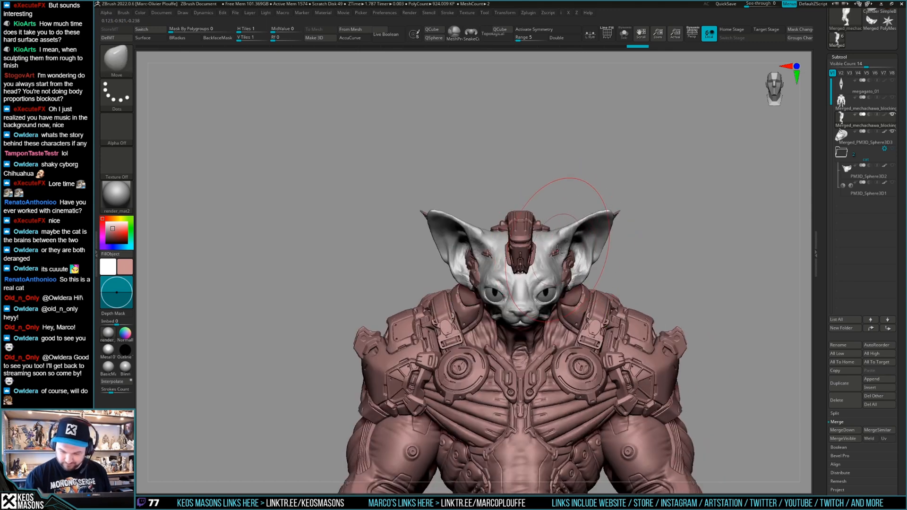
key(ctrl)
key(x)
right_drag(562, 277, 496, 182)
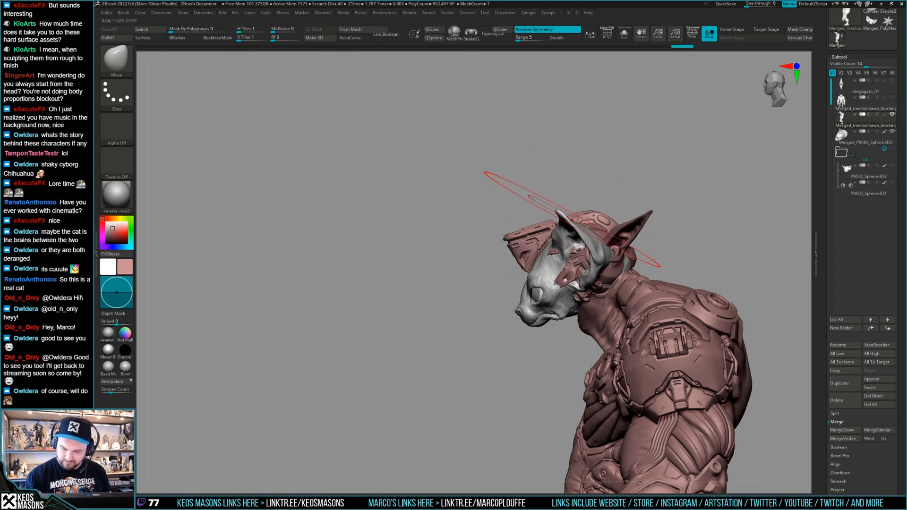
drag(617, 262, 625, 266)
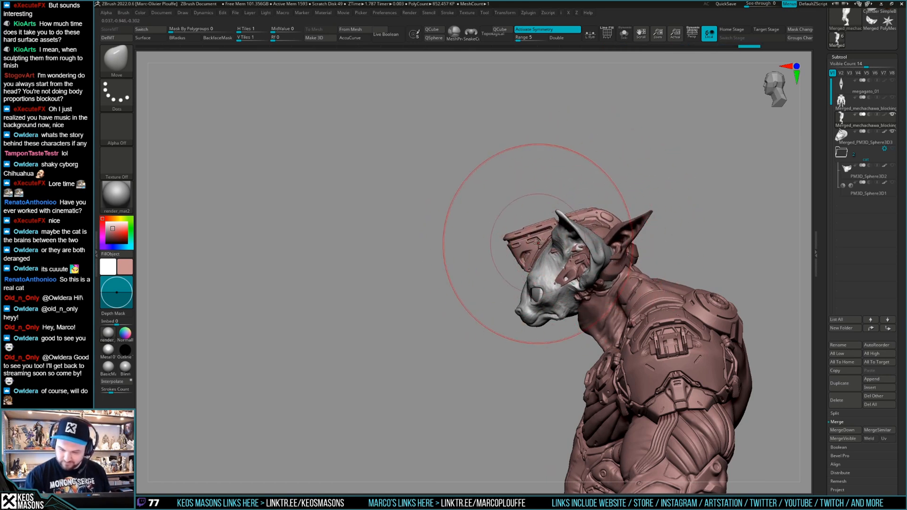
drag(540, 244, 549, 239)
Isolate the duplicated body's pointed ears with a mask, push them inside the cat head with the Move brush and clear the mask
key(w)
ctrl+click(633, 232)
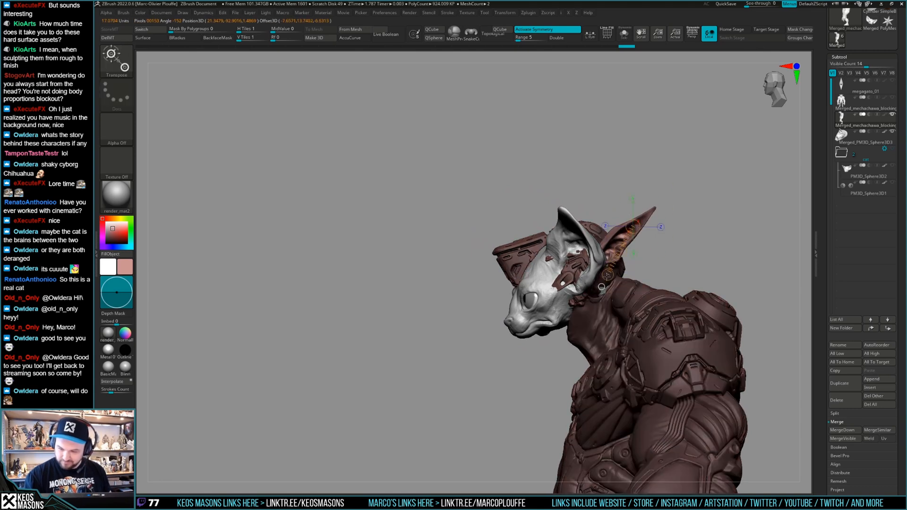
key(q)
drag(675, 218, 709, 208)
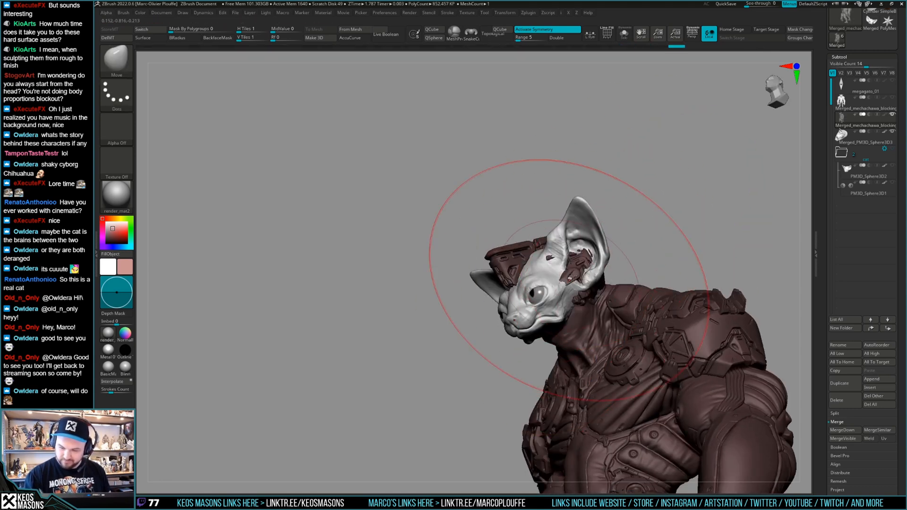
right_drag(560, 290, 586, 305)
right_click(546, 314)
mouse_move(614, 265)
right_down()
mouse_move(577, 271)
mouse_move(593, 282)
right_up()
ctrl+drag(685, 223, 648, 235)
key(space)
drag(554, 255, 558, 256)
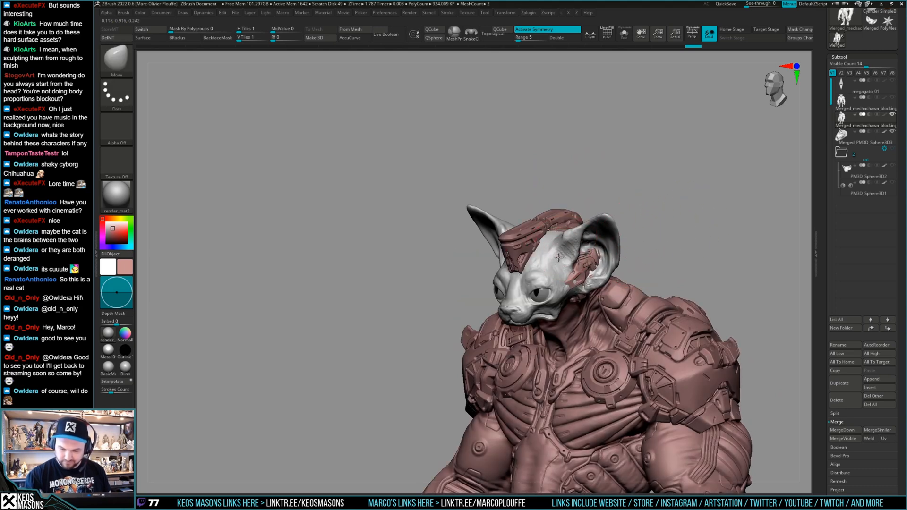
Fill the duplicated armoured body with white so it matches the cat head
right_drag(587, 282, 628, 253)
mouse_move(689, 257)
ctrl+right_down()
mouse_move(719, 239)
mouse_move(644, 248)
mouse_move(681, 245)
mouse_move(674, 265)
mouse_move(670, 217)
mouse_move(685, 231)
mouse_move(648, 247)
mouse_move(687, 241)
mouse_move(515, 213)
mouse_move(532, 202)
mouse_move(668, 263)
mouse_move(676, 251)
mouse_move(690, 267)
mouse_move(673, 282)
mouse_move(681, 260)
mouse_move(725, 260)
mouse_move(669, 270)
mouse_move(680, 260)
mouse_move(678, 270)
ctrl+right_up()
key(ctrl+f)
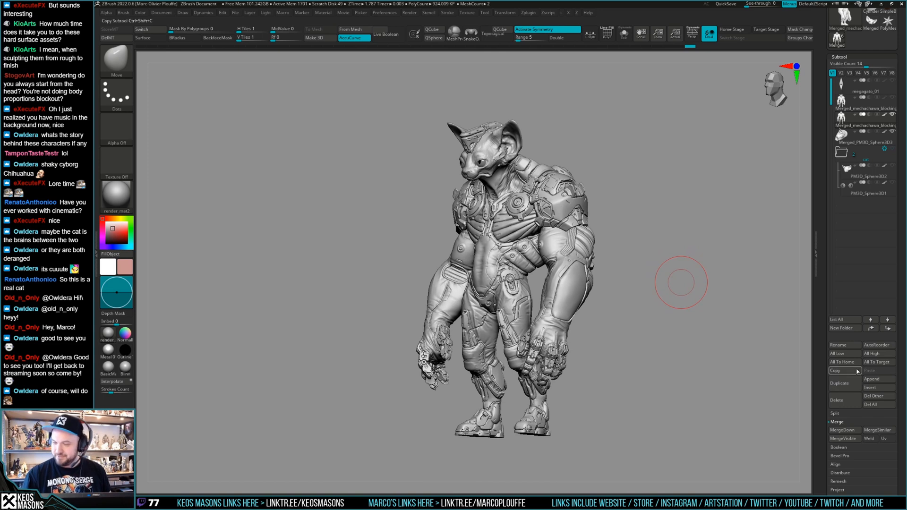
Delete the duplicated body and the merged cat head copy, then return to the original cat head in front view
click(844, 400)
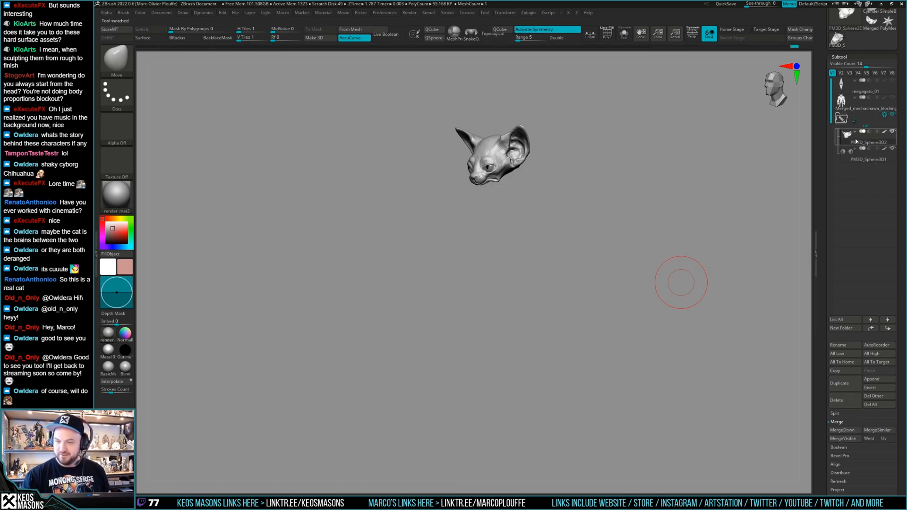
shift+drag(546, 248, 507, 255)
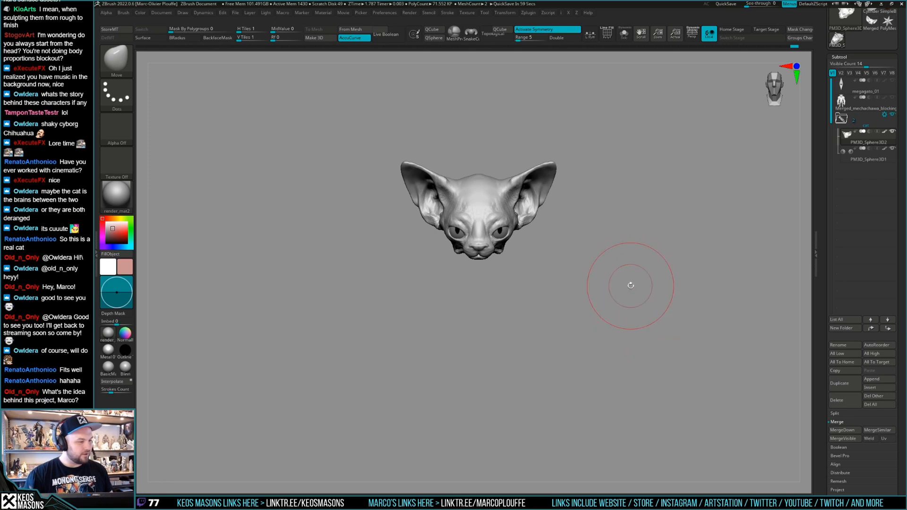
mouse_move(631, 287)
mouse_down()
mouse_move(617, 289)
mouse_move(618, 265)
mouse_up()
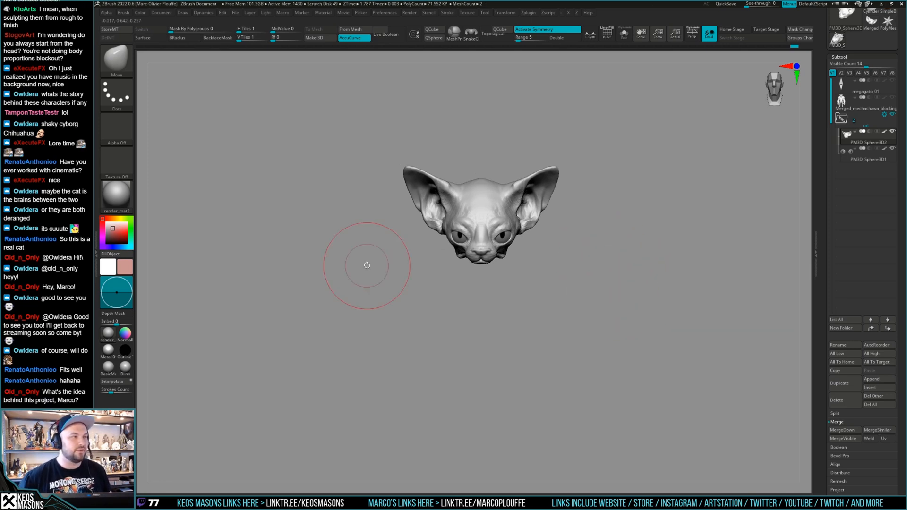
Examine the cat head from the front and at three-quarter angle against the sphynx cat reference photos
right_drag(3, 307, 226, 221)
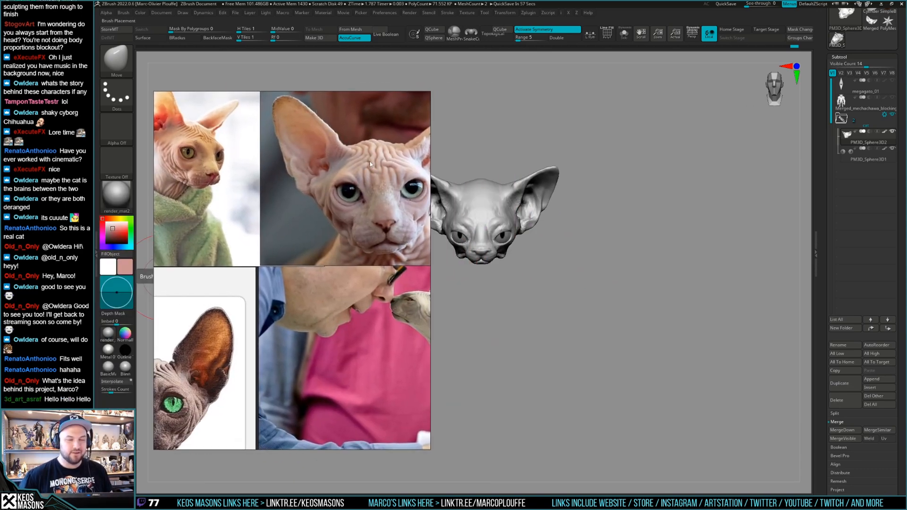
right_drag(398, 161, 43, 203)
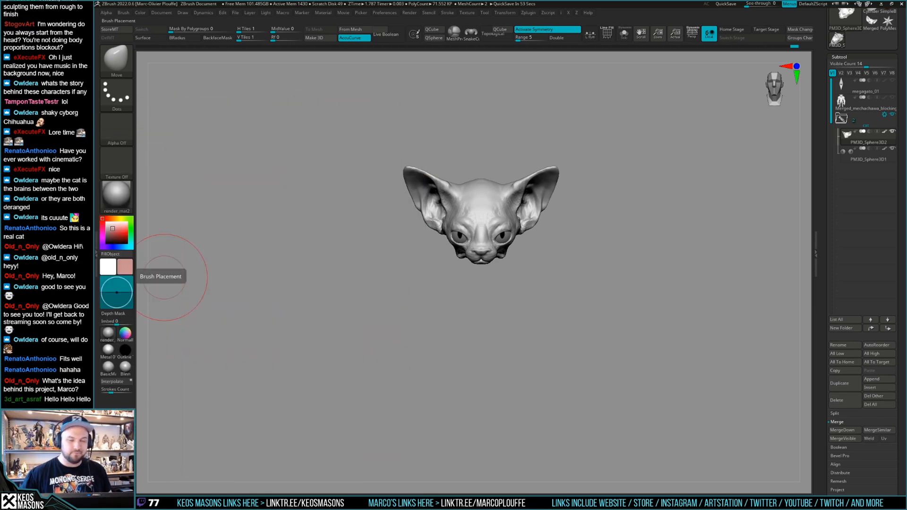
mouse_move(636, 261)
mouse_down()
mouse_move(622, 257)
mouse_move(636, 257)
mouse_up()
key(shift+f)
key(shift+f)
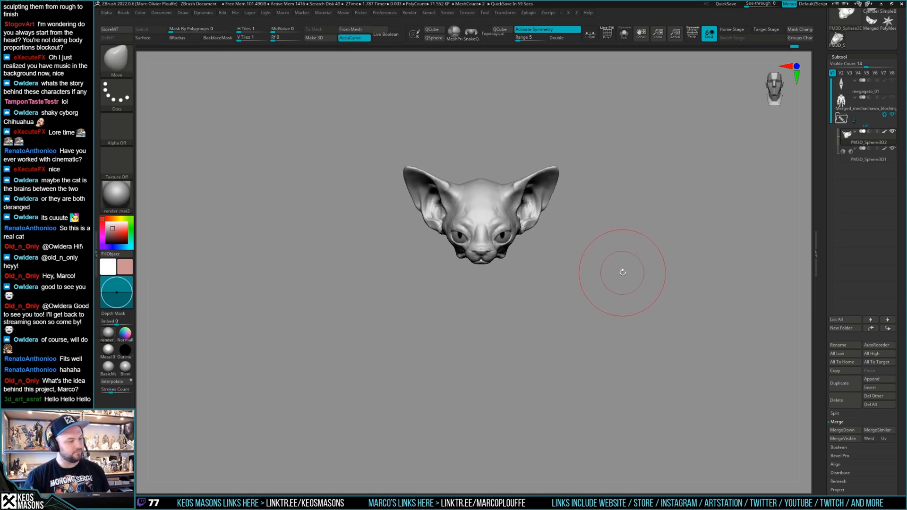
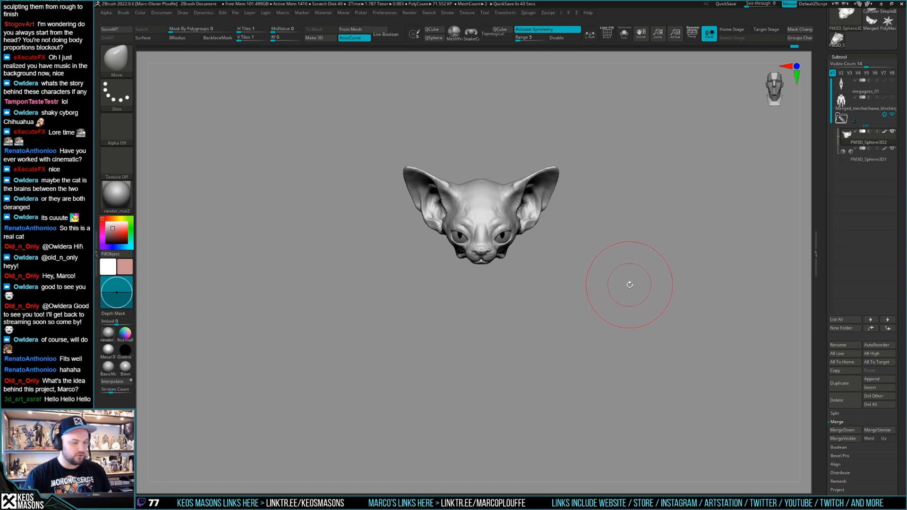
mouse_move(641, 272)
mouse_down()
mouse_move(632, 287)
mouse_move(614, 289)
mouse_up()
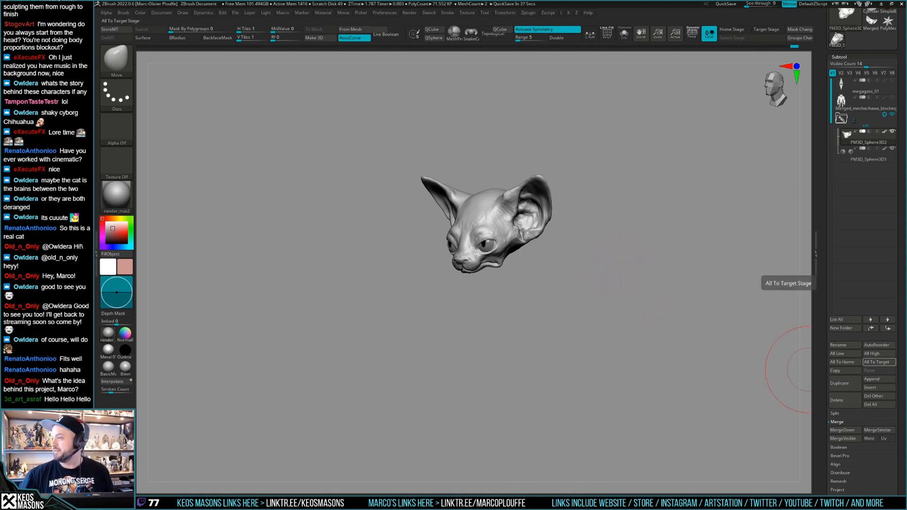
shift+drag(662, 274, 620, 259)
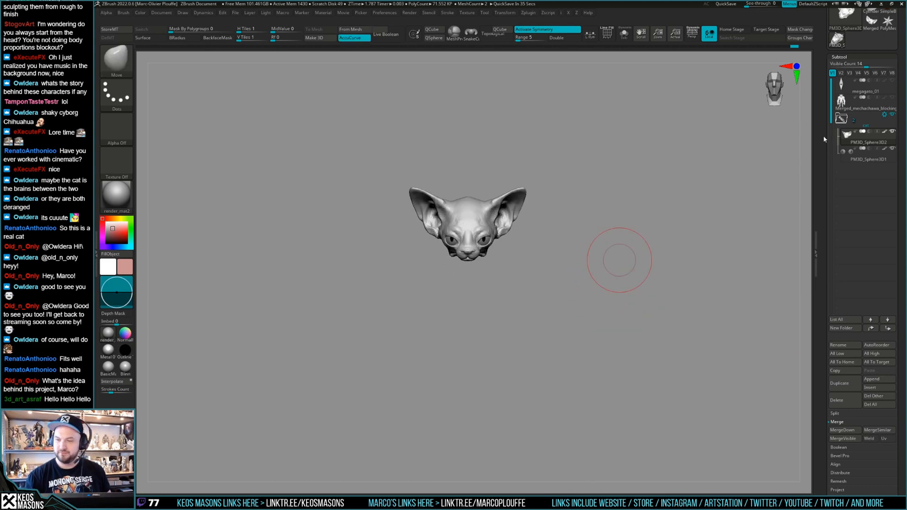
Show the original armoured body beside the cat head and turn on its painted colour
click(893, 97)
alt+drag(703, 260, 607, 297)
right_click(607, 298)
click(885, 98)
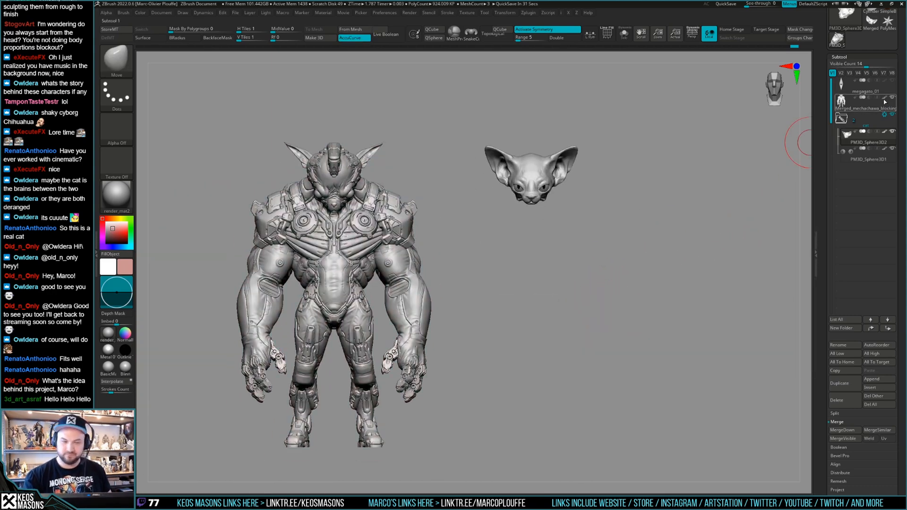
Compare the cat head with the armoured body from three-quarter and front views, toggling the body's visibility
mouse_move(612, 312)
alt+mouse_down()
mouse_move(580, 301)
mouse_move(585, 288)
mouse_move(574, 284)
alt+mouse_up()
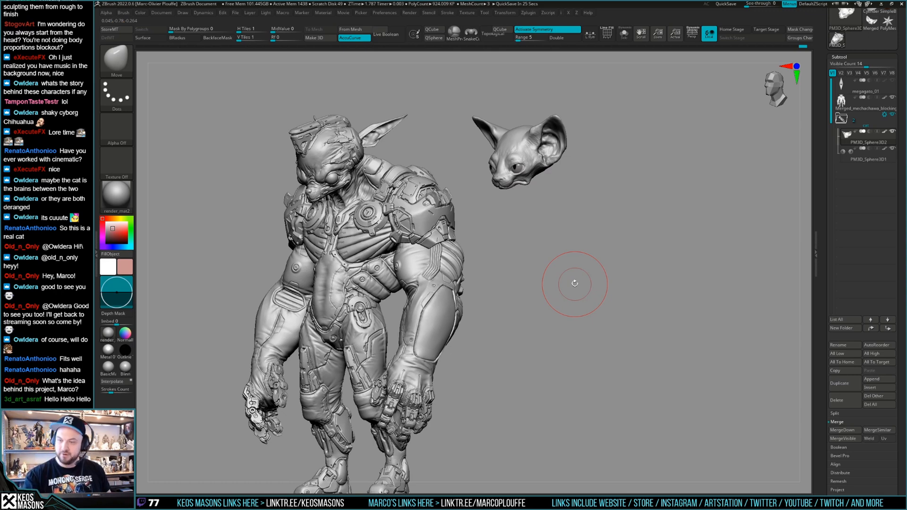
click(893, 99)
drag(659, 249, 626, 290)
click(893, 99)
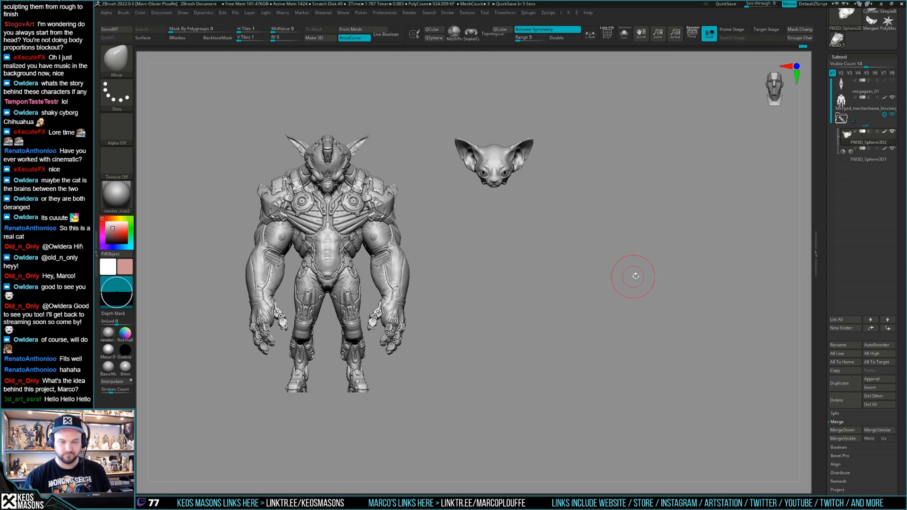
alt+drag(648, 272, 630, 276)
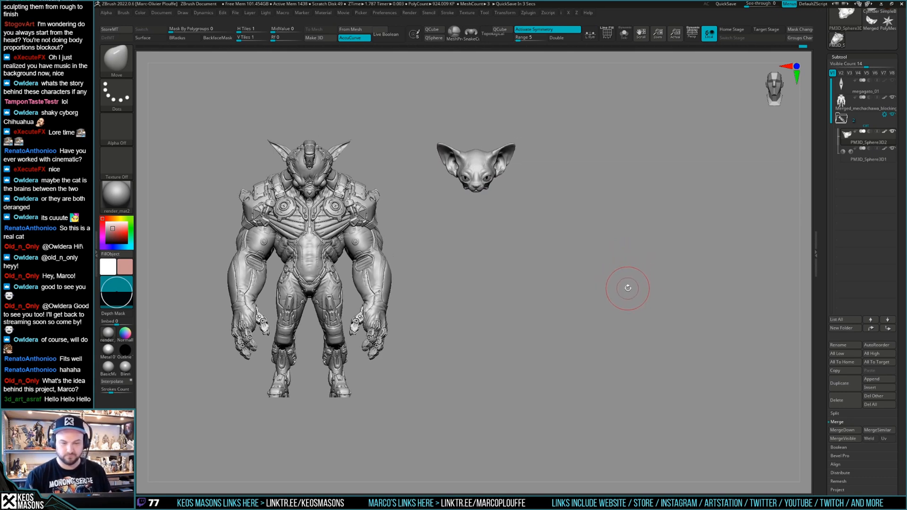
Merge the eyeballs down into the cat head subtool
drag(824, 254, 825, 200)
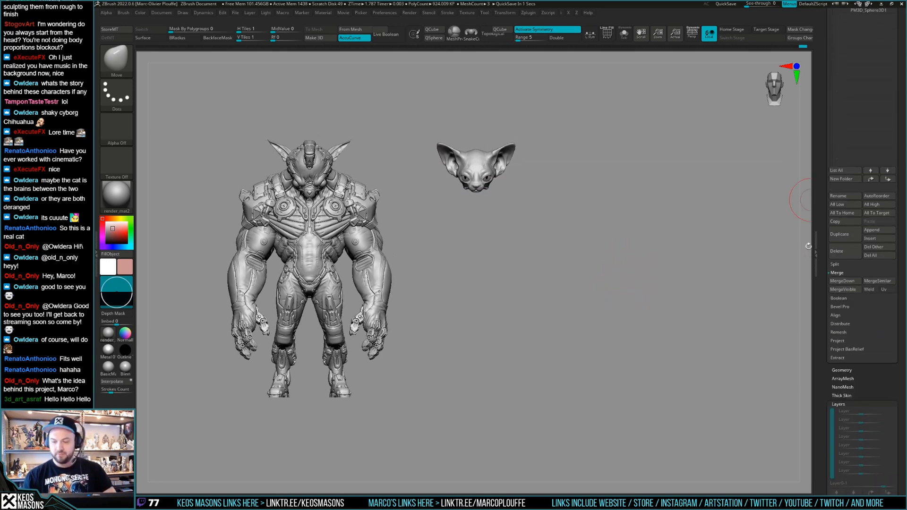
drag(824, 265, 823, 300)
key(Up)
click(849, 405)
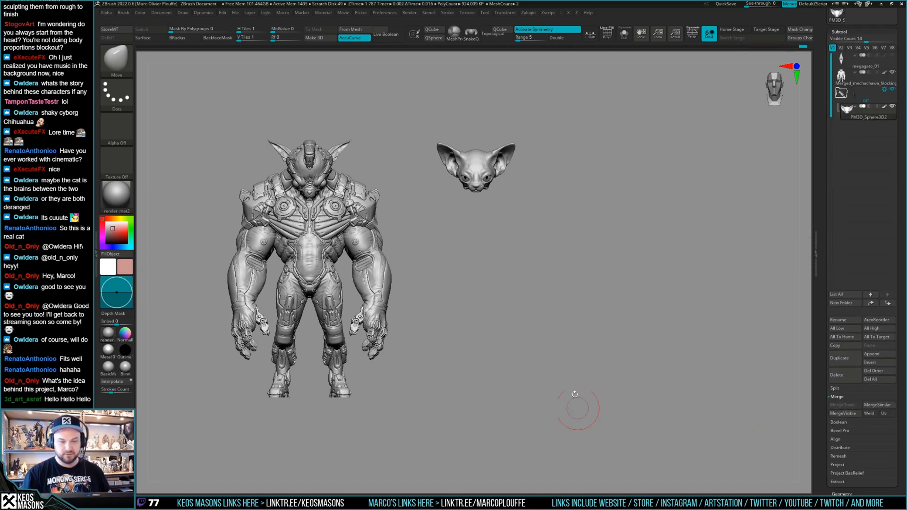
Move the merged cat head slightly down beside the armoured body, using a vertical transpose line
key(w)
shift+drag(485, 162, 485, 265)
key(x)
key(x)
drag(485, 213, 484, 226)
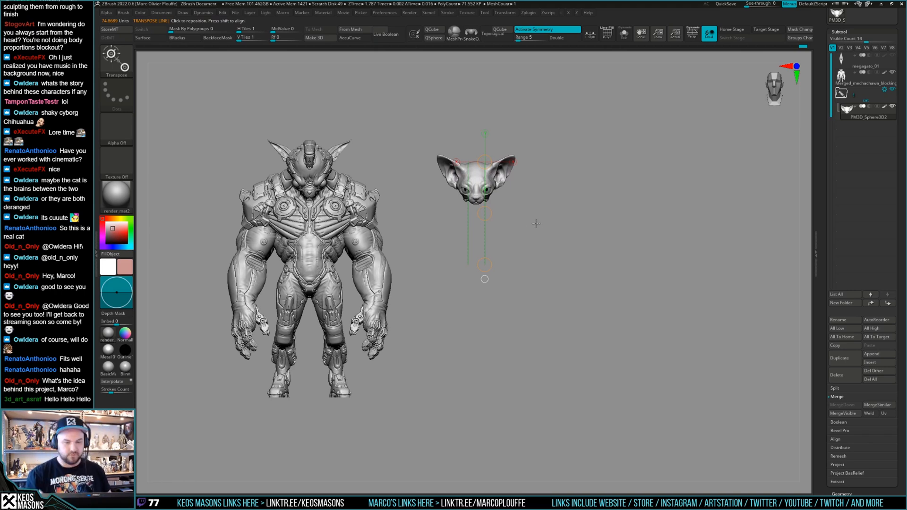
key(q)
Insert a Sphere3D subtool below the cat head subtool as the base for its body
mouse_move(708, 251)
mouse_down()
mouse_move(638, 247)
mouse_move(644, 265)
mouse_move(634, 270)
mouse_move(632, 258)
mouse_move(682, 263)
mouse_move(624, 263)
mouse_move(619, 276)
mouse_move(630, 265)
mouse_move(671, 265)
mouse_move(623, 269)
mouse_up()
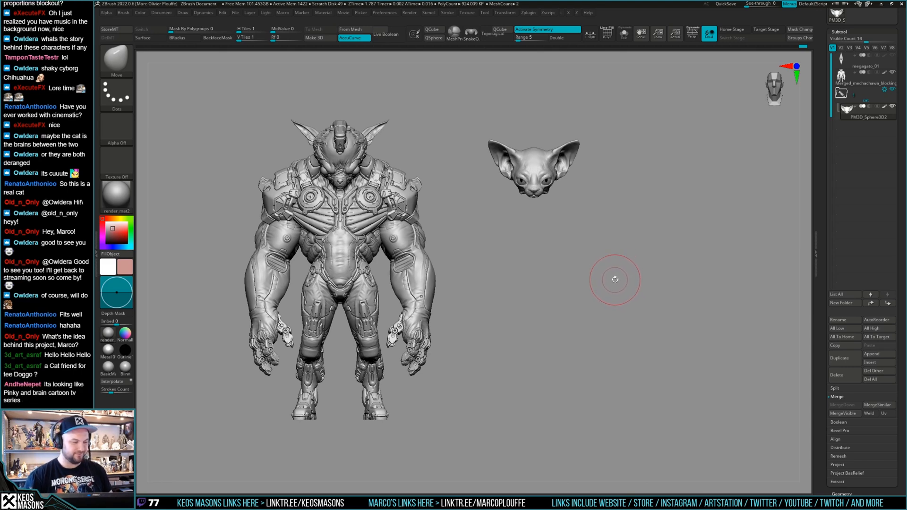
mouse_move(614, 276)
mouse_down()
mouse_move(643, 259)
mouse_move(624, 268)
mouse_up()
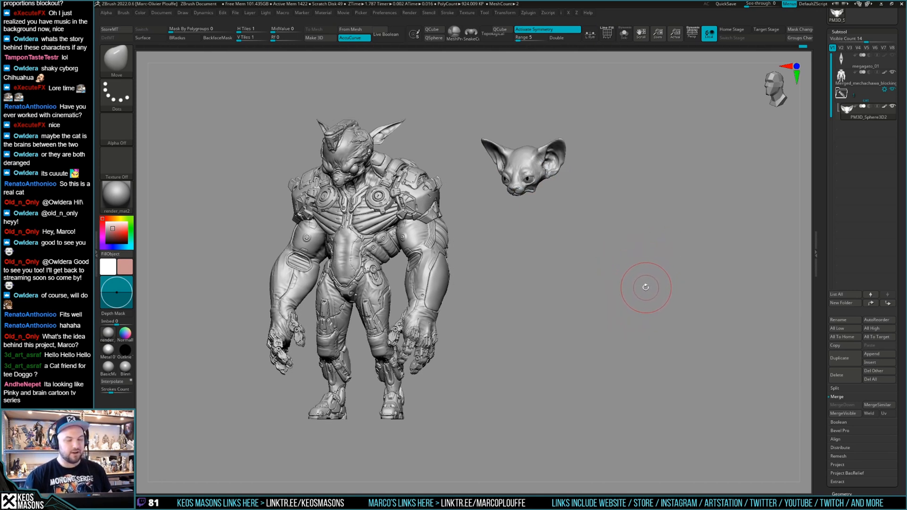
mouse_move(647, 281)
mouse_down()
mouse_move(636, 265)
mouse_move(651, 259)
mouse_move(543, 215)
mouse_move(538, 195)
mouse_move(634, 298)
mouse_move(652, 276)
mouse_up()
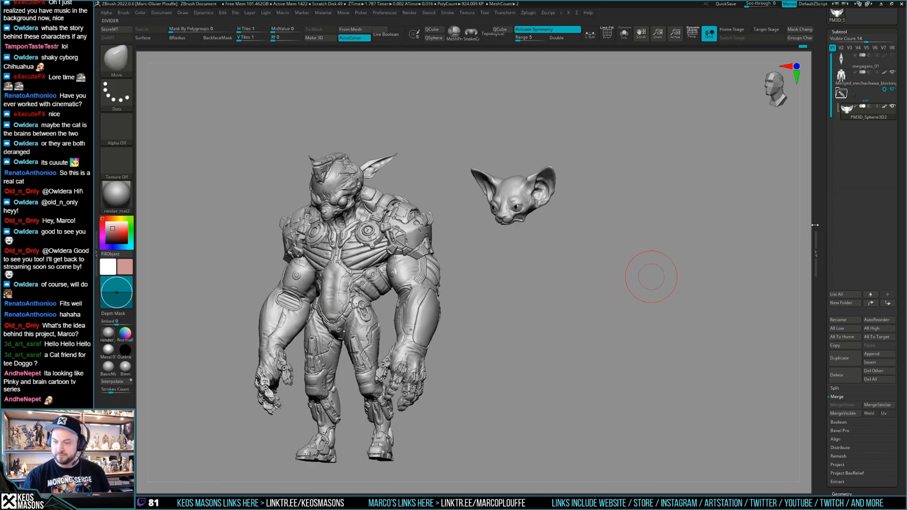
scroll(828, 205, down, 3)
click(873, 319)
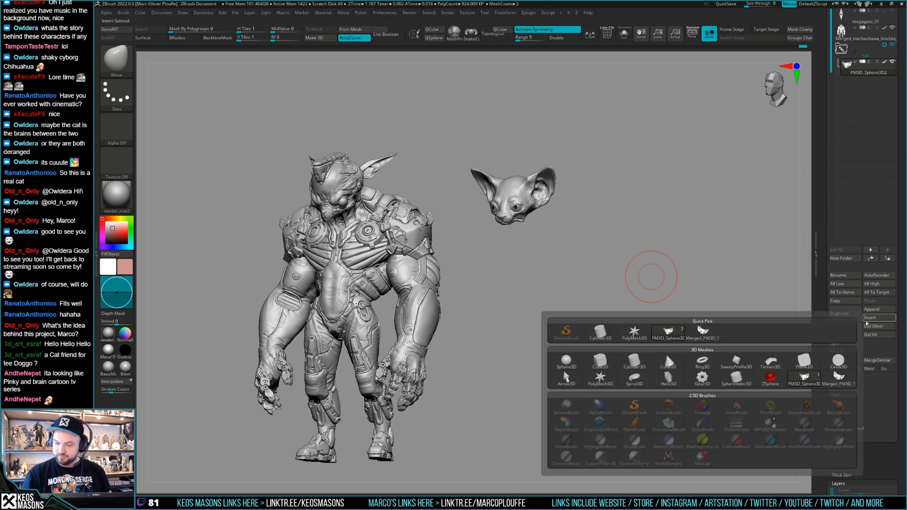
click(566, 361)
Scale the inserted sphere down to roughly the size of the cat's head and place it below the head
key(w)
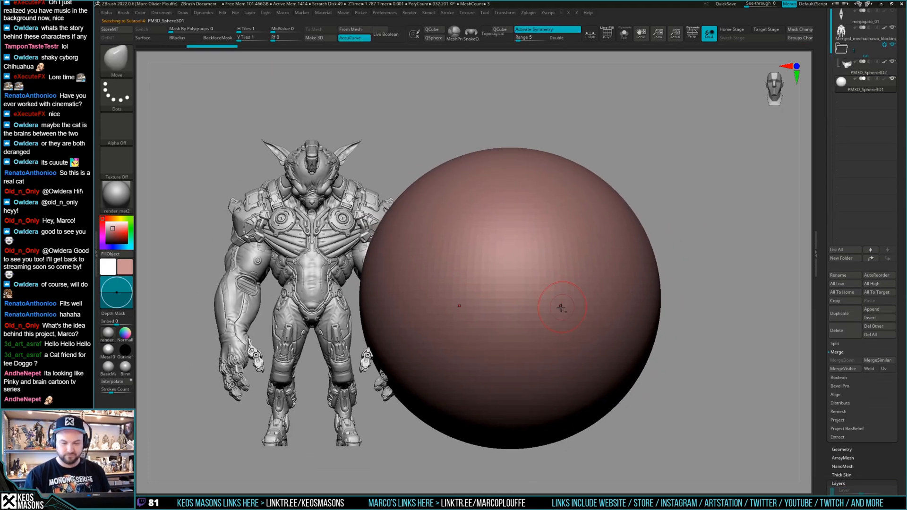
key(y)
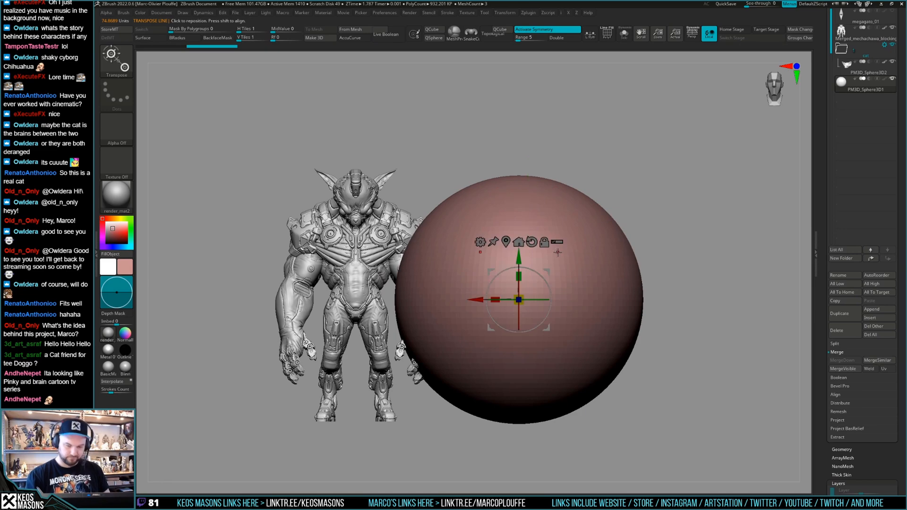
drag(518, 300, 511, 320)
drag(614, 265, 537, 246)
key(q)
mouse_move(596, 248)
shift+mouse_down()
mouse_move(646, 237)
mouse_move(614, 302)
mouse_move(620, 285)
shift+mouse_up()
mouse_move(638, 279)
mouse_down()
mouse_move(616, 274)
mouse_move(621, 294)
mouse_up()
Put the sphere in the cat head's folder and hide the armoured body
key(space)
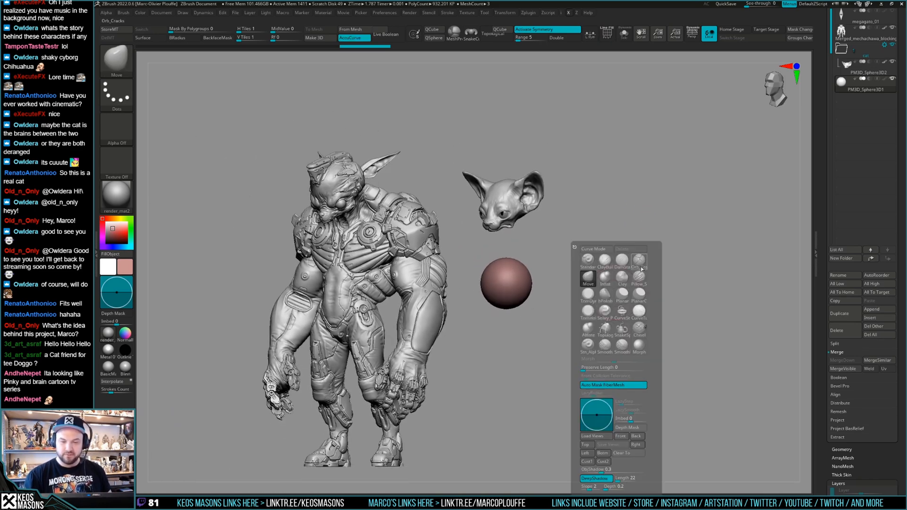
key(space)
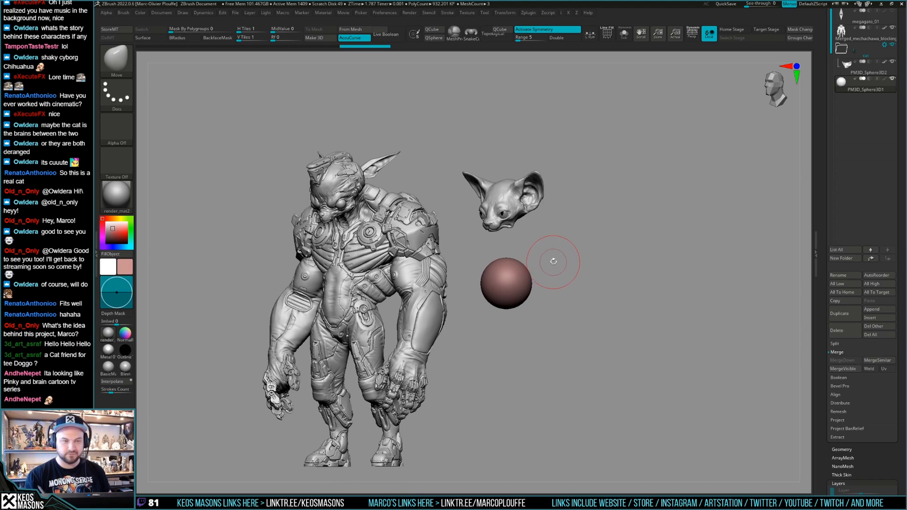
drag(578, 260, 575, 265)
key(space)
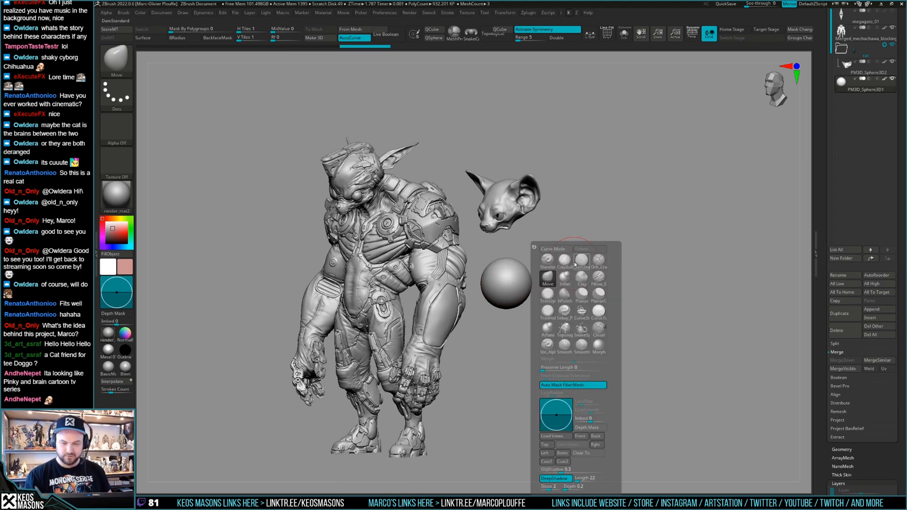
scroll(879, 189, up, 5)
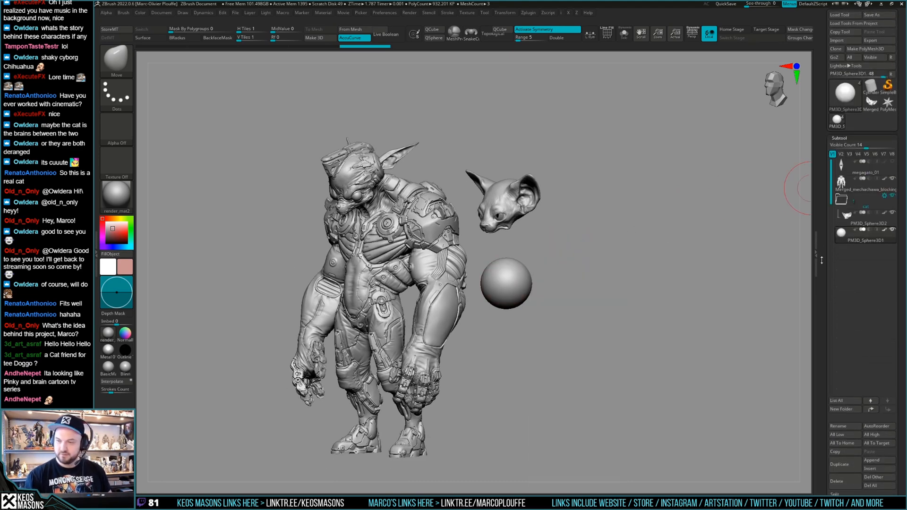
click(892, 183)
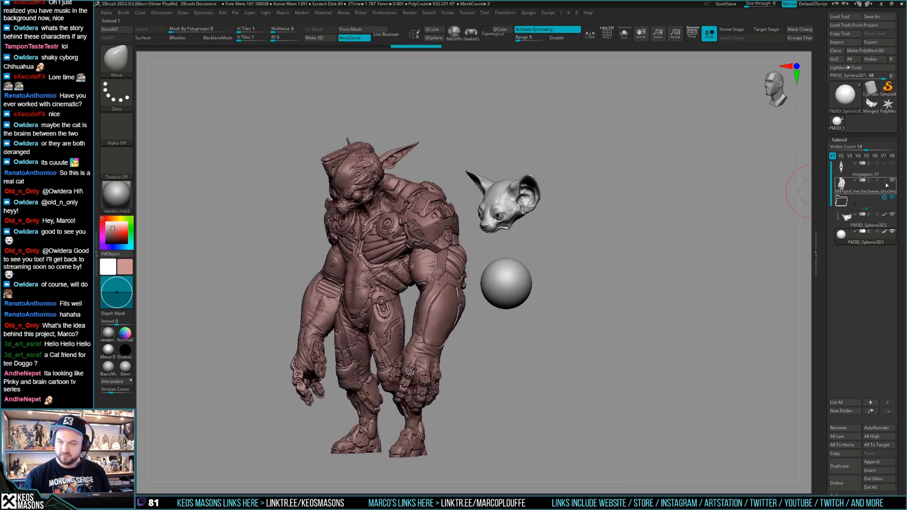
click(862, 218)
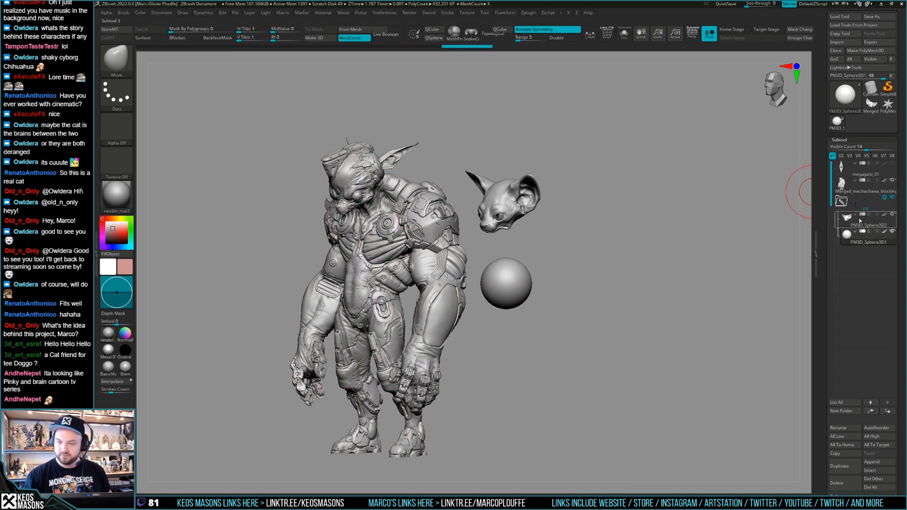
click(892, 193)
Pull the sphere up into a pear-shaped neck and torso reaching the cat's head with the Move brush
mouse_move(591, 256)
mouse_down()
mouse_move(549, 259)
mouse_move(561, 259)
mouse_move(547, 276)
mouse_up()
key(space)
click(537, 278)
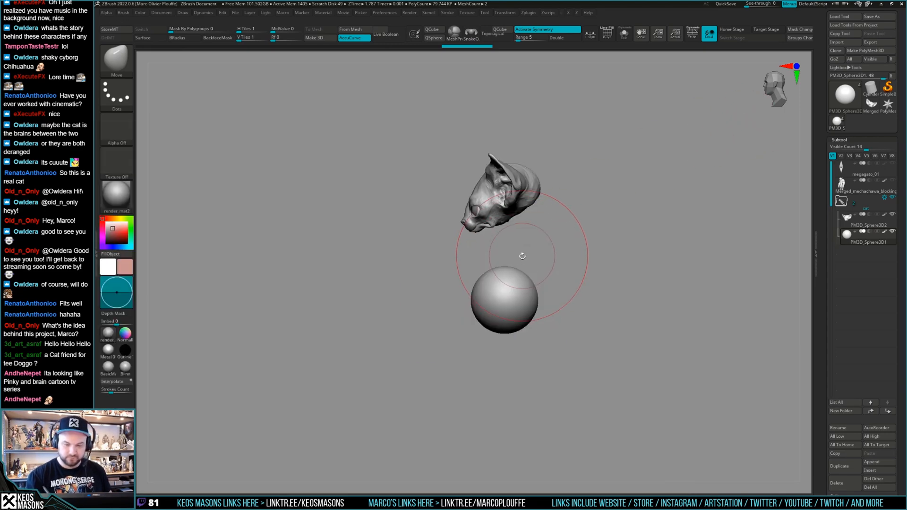
drag(539, 267, 551, 265)
drag(485, 266, 507, 242)
mouse_move(505, 279)
ctrl+right_down()
mouse_move(519, 286)
mouse_move(543, 271)
mouse_move(524, 285)
mouse_move(561, 274)
mouse_move(567, 265)
mouse_move(558, 263)
ctrl+right_up()
key(space)
drag(545, 249, 540, 250)
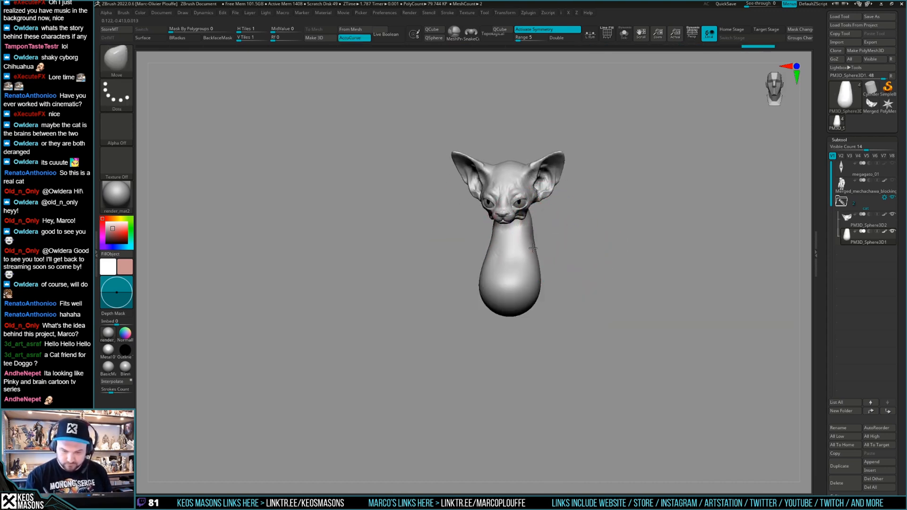
Shape the pear form in side view into a curved neck, back and belly using the Move brush
right_drag(535, 245, 555, 279)
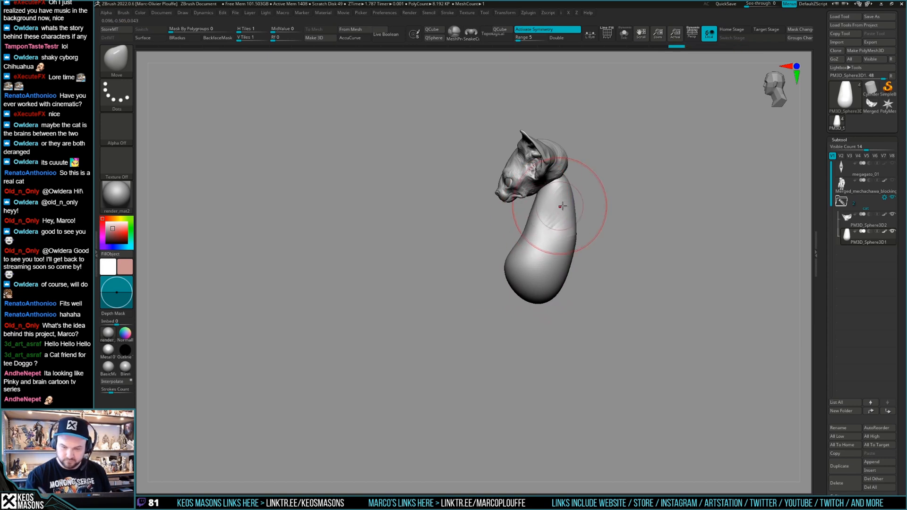
mouse_move(568, 240)
shift+right_down()
mouse_move(592, 213)
mouse_move(615, 211)
shift+right_up()
key(space)
drag(610, 217, 604, 219)
right_drag(604, 218, 563, 259)
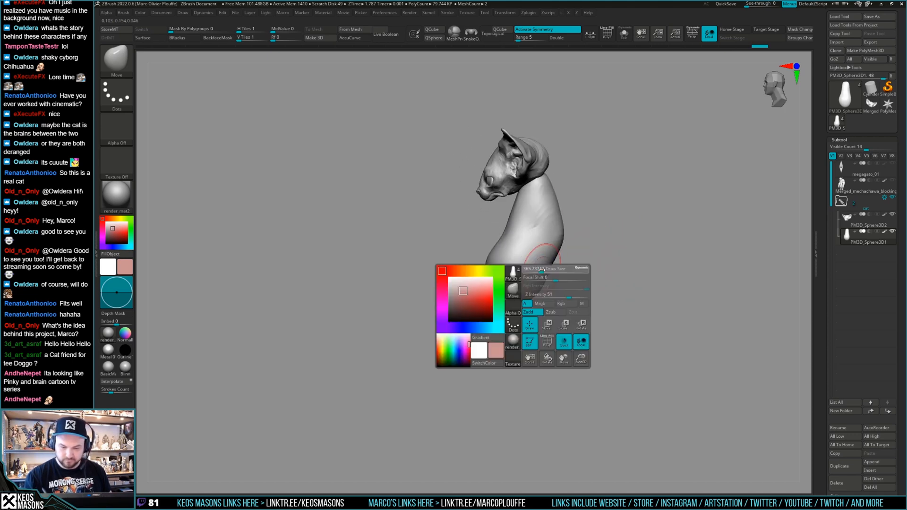
drag(544, 283, 542, 277)
right_click(542, 279)
right_drag(543, 277, 557, 258)
mouse_move(481, 238)
right_down()
mouse_move(594, 259)
mouse_move(641, 258)
mouse_move(621, 272)
right_up()
Choose the ClayBuildup brush, DynaMesh the torso at resolution 128 and check its wireframe
key(space)
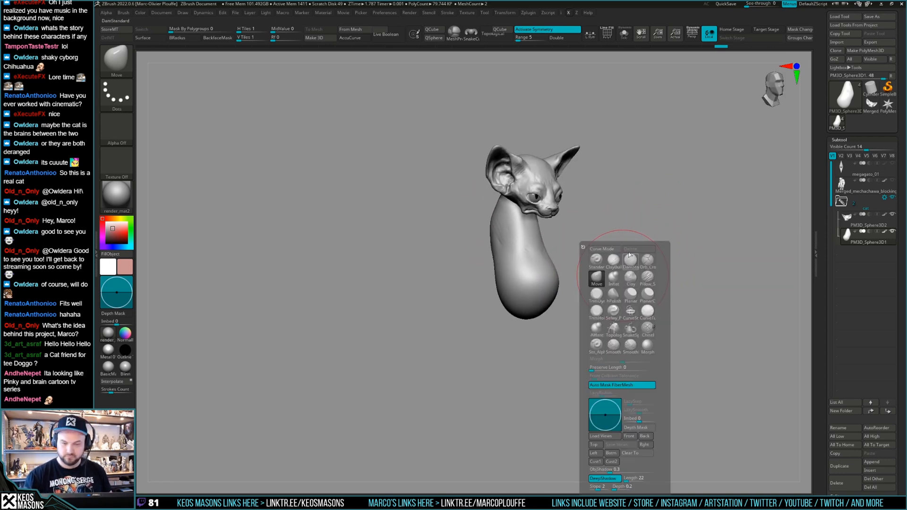
click(630, 261)
key(space)
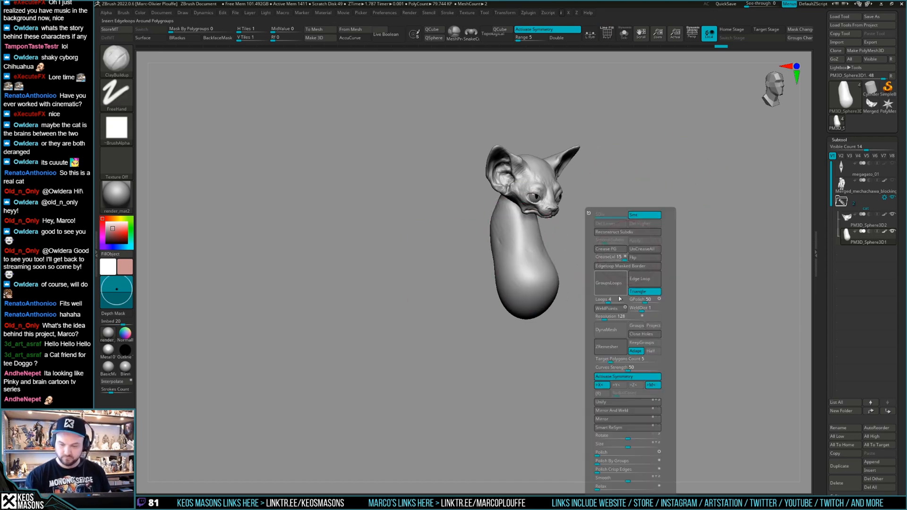
key(i)
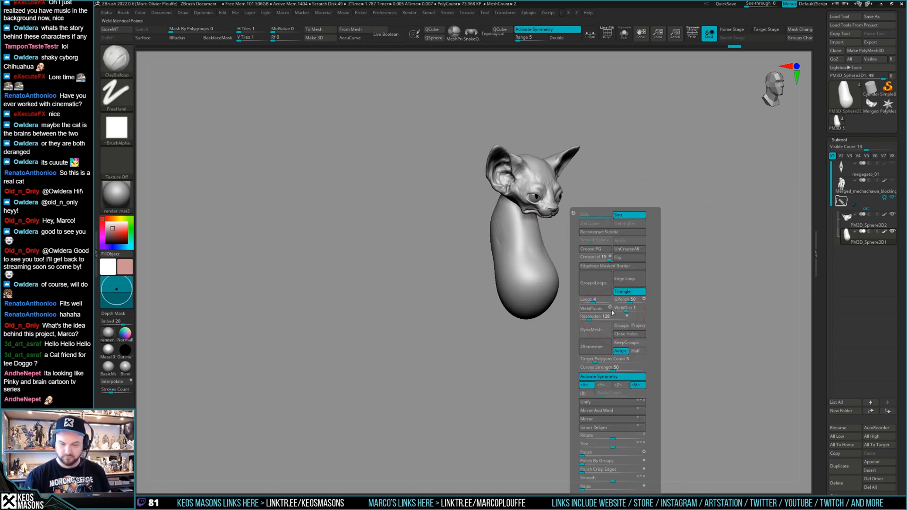
click(601, 330)
key(shift+f)
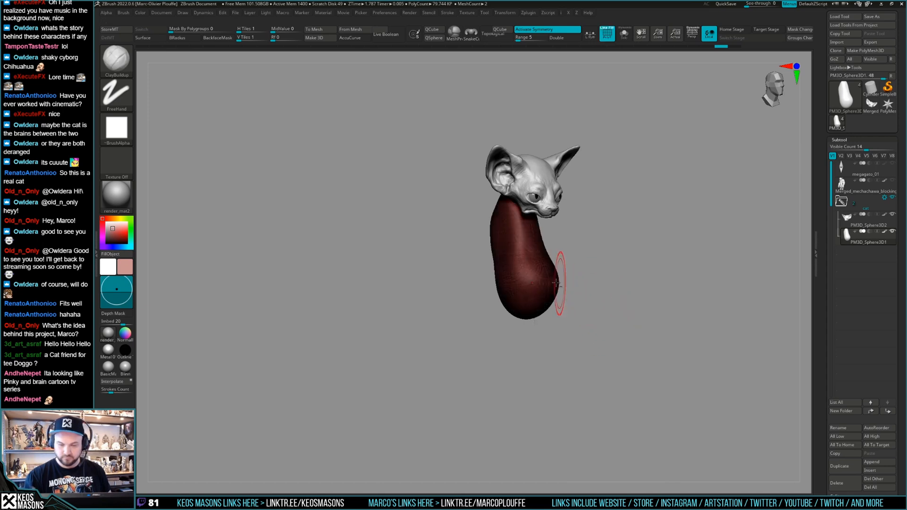
alt+right_drag(577, 287, 577, 306)
key(shift+f)
Smooth the neck and build up the shoulder and chest forms on the upper torso with ClayBuildup
shift+drag(520, 247, 526, 228)
right_click(552, 260)
right_drag(591, 250, 571, 291)
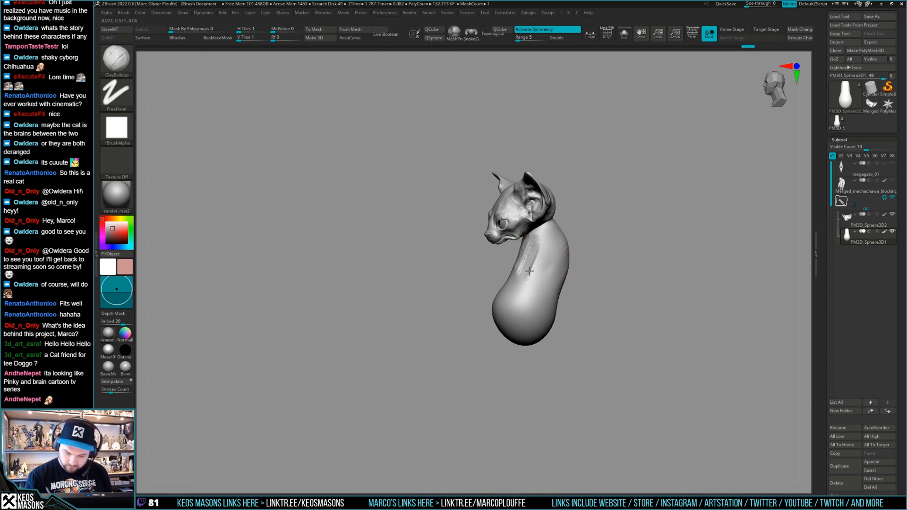
drag(529, 256, 532, 263)
mouse_move(520, 259)
right_down()
mouse_move(537, 261)
mouse_move(528, 253)
mouse_move(521, 261)
mouse_move(551, 273)
right_up()
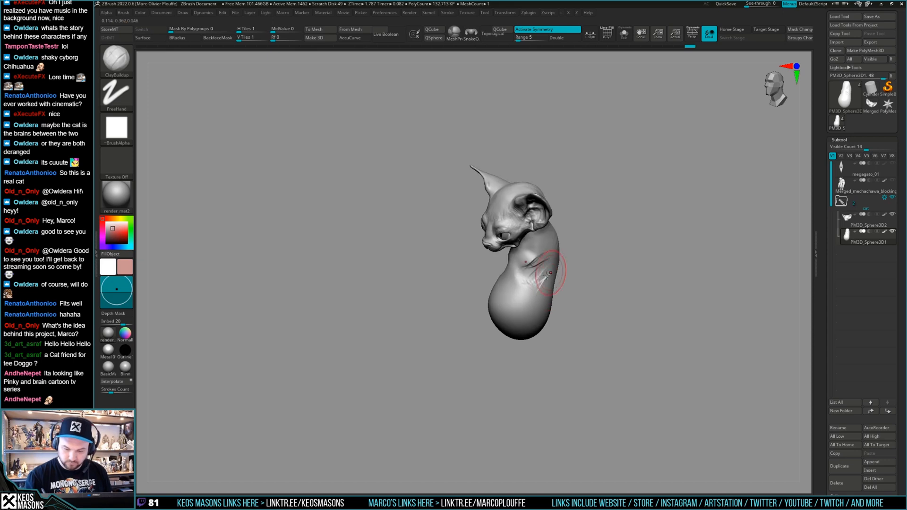
drag(538, 279, 527, 267)
right_drag(532, 274, 530, 259)
drag(519, 265, 532, 282)
mouse_move(529, 267)
right_down()
mouse_move(538, 246)
mouse_move(522, 241)
mouse_move(540, 233)
mouse_move(533, 253)
mouse_move(543, 258)
mouse_move(581, 249)
mouse_move(574, 259)
mouse_move(543, 250)
mouse_move(569, 254)
mouse_move(543, 261)
right_up()
drag(565, 234, 551, 260)
Bend the torso's side profile with the Move brush, narrowing the waist and shaping the rounded lower body
mouse_move(583, 251)
right_down()
mouse_move(569, 244)
mouse_move(593, 242)
mouse_move(580, 260)
mouse_move(590, 251)
mouse_move(579, 250)
right_up()
key(space)
click(548, 278)
key(space)
mouse_move(559, 262)
mouse_down()
mouse_move(569, 263)
mouse_move(547, 289)
mouse_up()
key(space)
drag(554, 274, 537, 271)
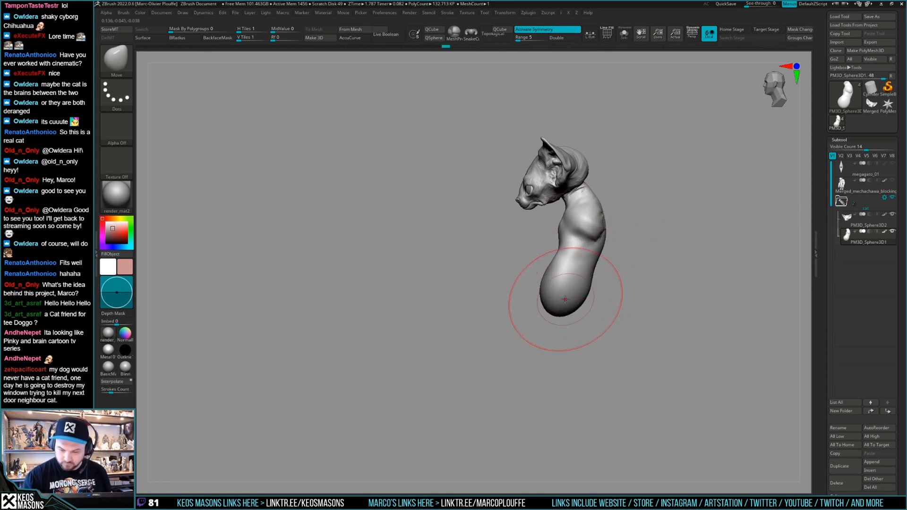
key(space)
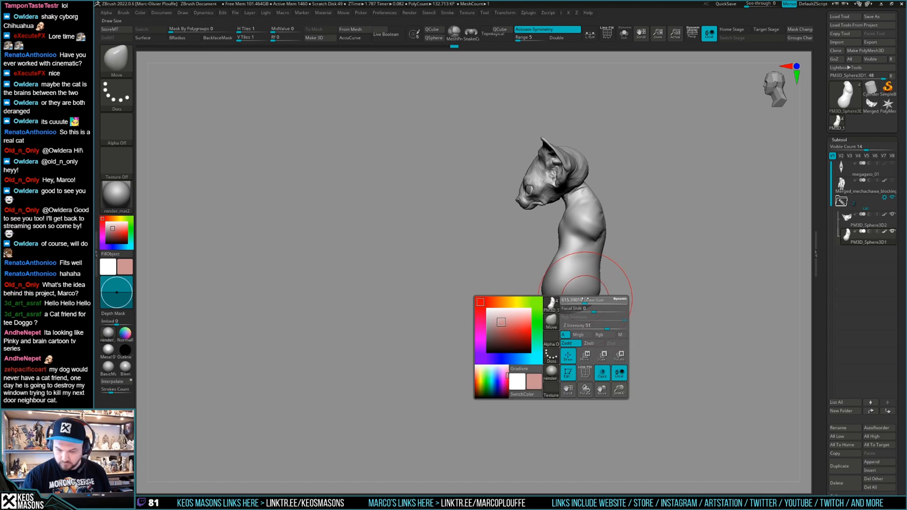
drag(599, 300, 596, 296)
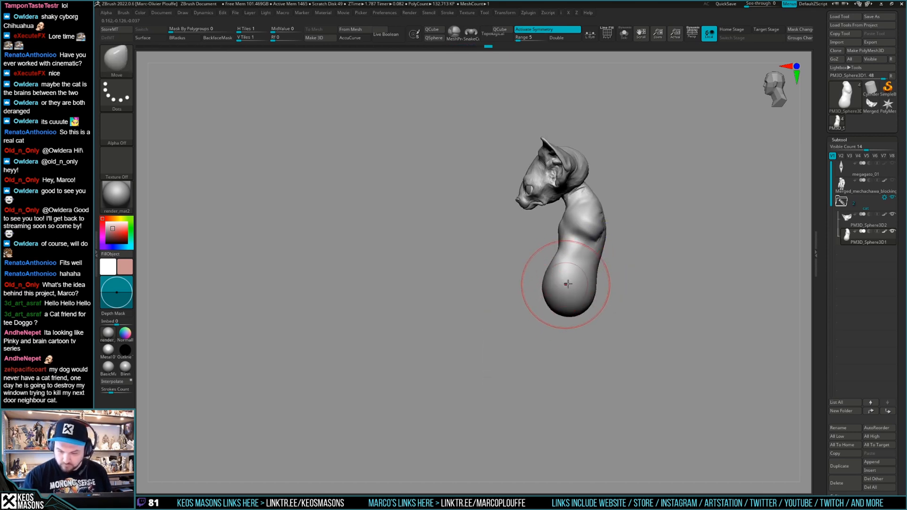
drag(506, 284, 562, 265)
Add clay strokes around the waist between the ribcage and the rounded belly with ClayBuildup
key(space)
click(568, 261)
drag(682, 175, 765, 189)
mouse_move(587, 264)
mouse_down()
mouse_move(533, 276)
mouse_move(556, 279)
mouse_up()
drag(591, 284, 579, 273)
shift+drag(534, 293, 548, 283)
drag(528, 269, 536, 268)
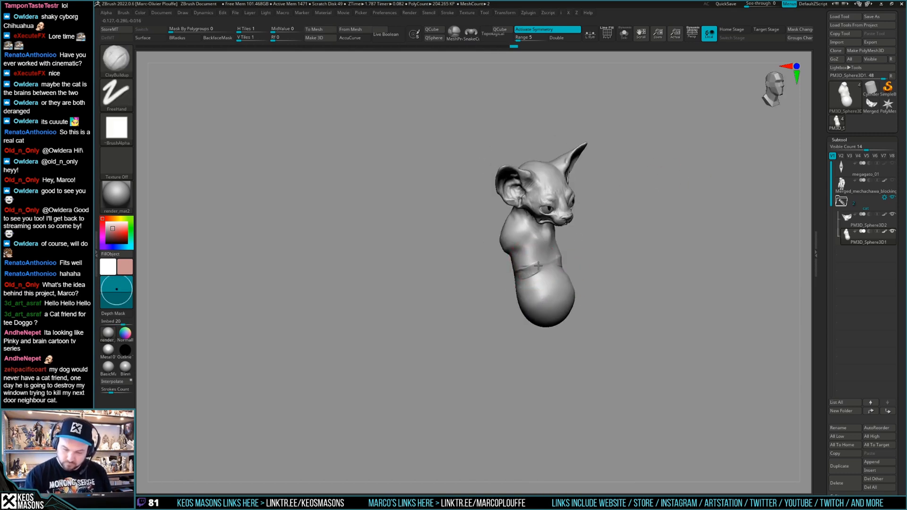
Reshape the chest and belly profile with the Move brush from side and three-quarter views
mouse_move(527, 258)
right_down()
mouse_move(551, 259)
mouse_move(567, 236)
mouse_move(571, 220)
mouse_move(552, 199)
mouse_move(581, 263)
mouse_move(562, 254)
mouse_move(630, 260)
mouse_move(636, 239)
right_up()
right_click(555, 204)
key(b)
key(m)
key(v)
right_drag(512, 310, 497, 305)
right_click(496, 305)
drag(567, 269, 554, 271)
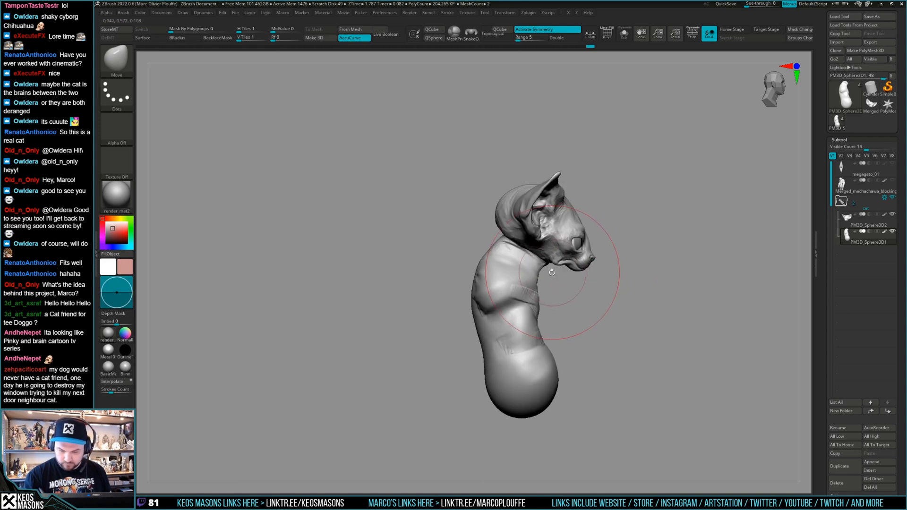
right_drag(559, 269, 538, 279)
drag(557, 283, 564, 282)
right_click(523, 322)
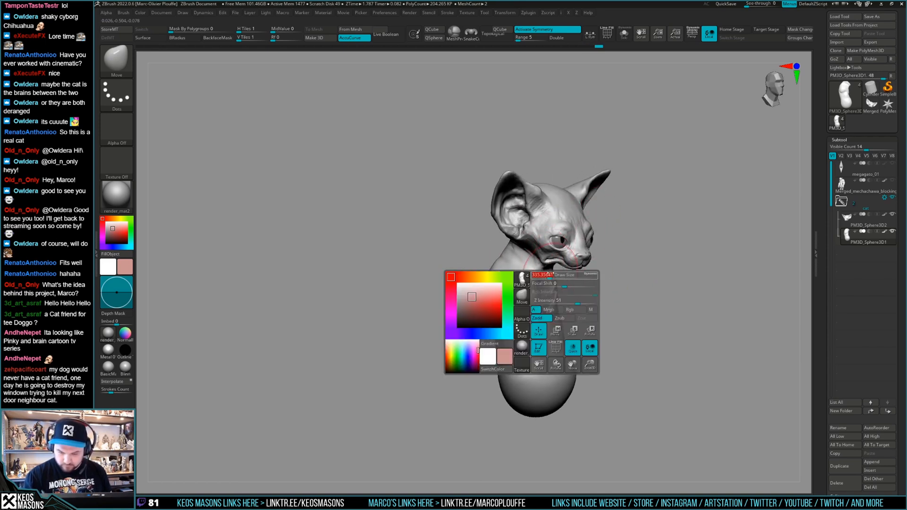
Compare the torso before and after the latest edits by undoing and redoing them
key(ctrl+z)
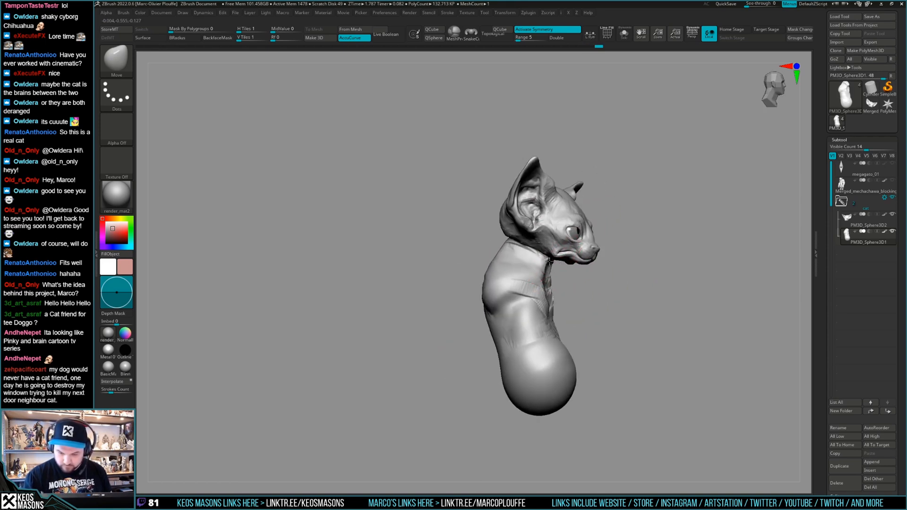
key(ctrl+shift+z)
key(ctrl+z)
drag(677, 218, 647, 233)
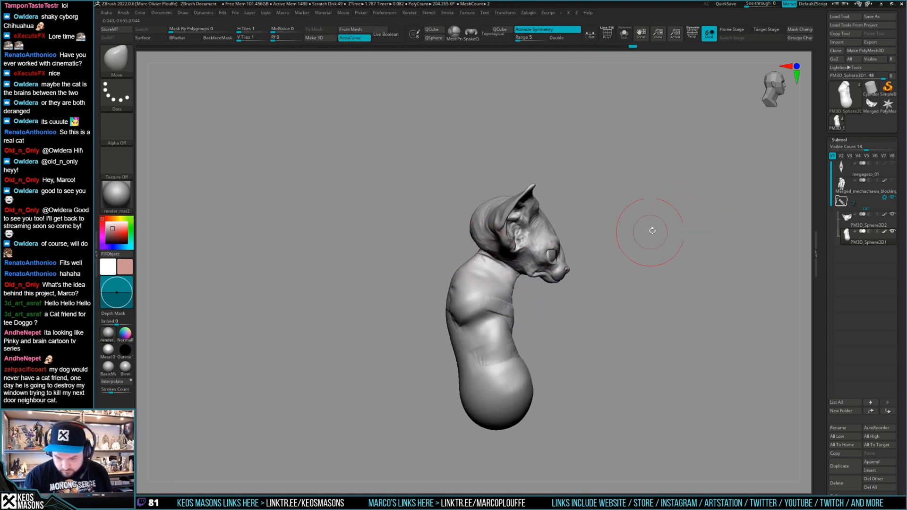
key(ctrl+shift+z)
Adjust the cat's neck and upper back contour with the Move brush in side view
drag(473, 253, 468, 252)
ctrl+right_drag(530, 223, 535, 203)
mouse_move(610, 243)
right_down()
mouse_move(559, 253)
mouse_move(535, 241)
right_up()
right_click(475, 308)
right_drag(520, 284, 494, 271)
Isolate the cat's torso and add ClayBuildup strokes around the side of its neck
key(b)
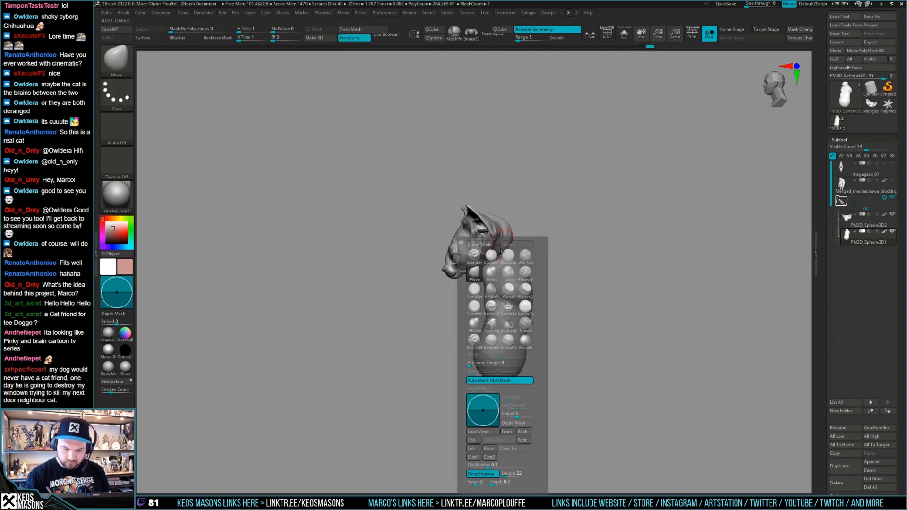
key(c)
key(b)
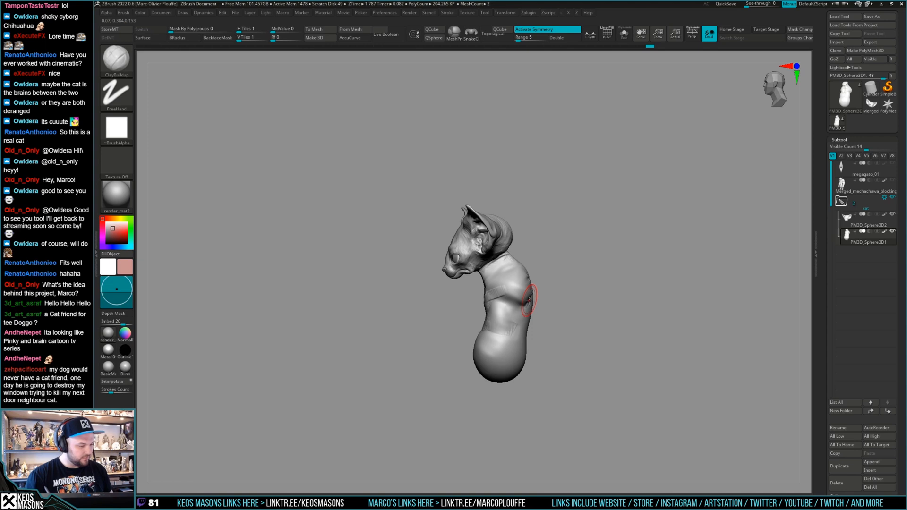
mouse_move(529, 300)
right_down()
mouse_move(530, 308)
mouse_move(548, 262)
right_up()
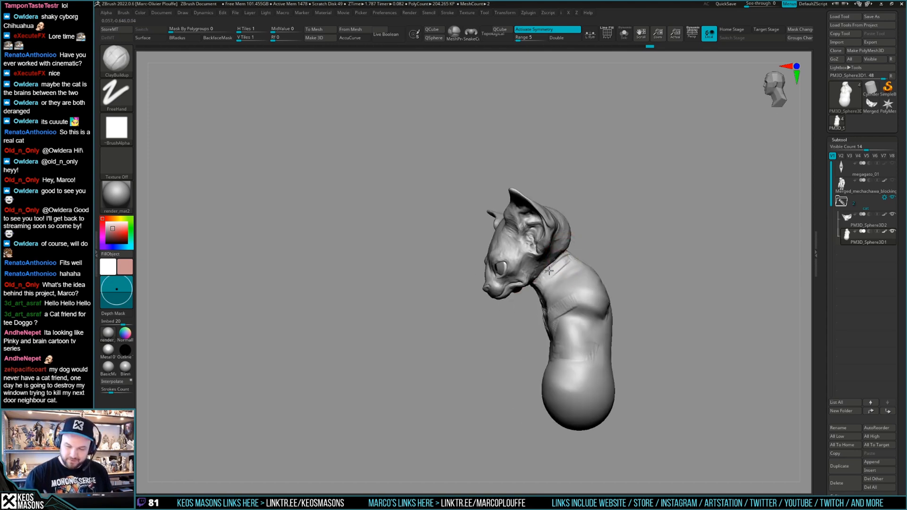
key(shift+alt+s)
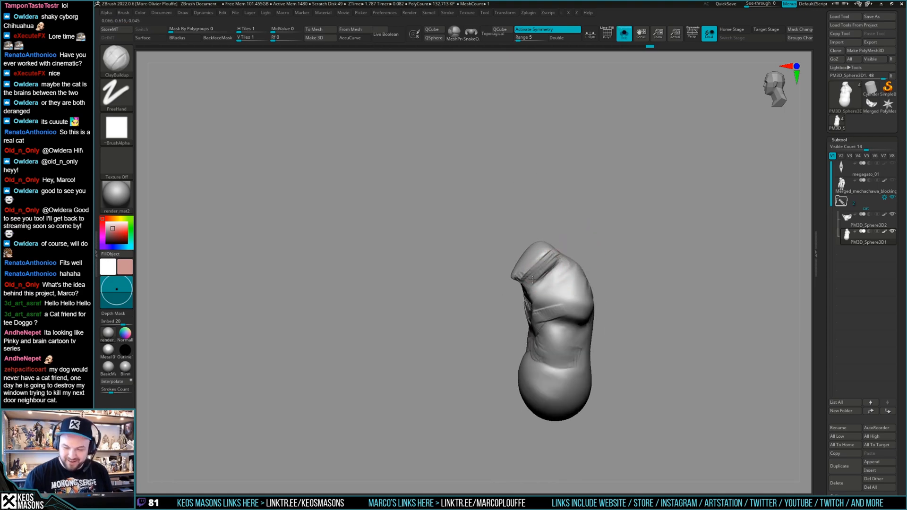
right_click(552, 258)
mouse_move(540, 284)
right_down()
mouse_move(552, 258)
mouse_move(587, 247)
mouse_move(580, 249)
right_up()
key(x)
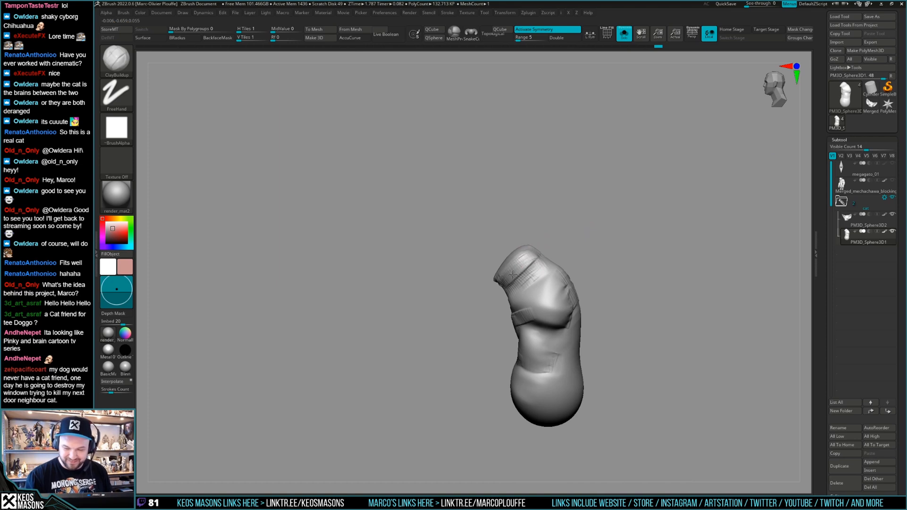
Adjust the brush settings, build up the front of the neck on the isolated torso, and restore the head's visibility
mouse_move(521, 279)
right_down()
mouse_move(529, 286)
mouse_move(613, 262)
right_up()
right_click(613, 263)
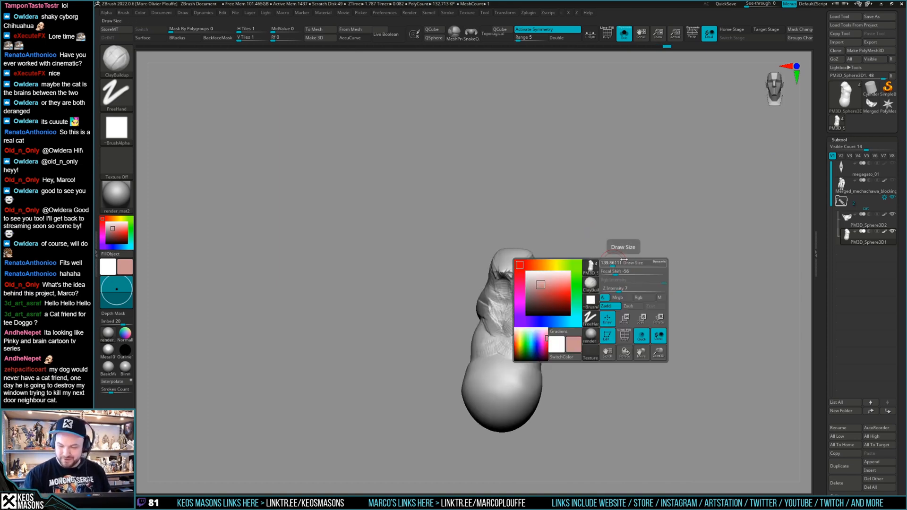
key(alt+s)
right_drag(581, 259, 520, 271)
key(alt+s)
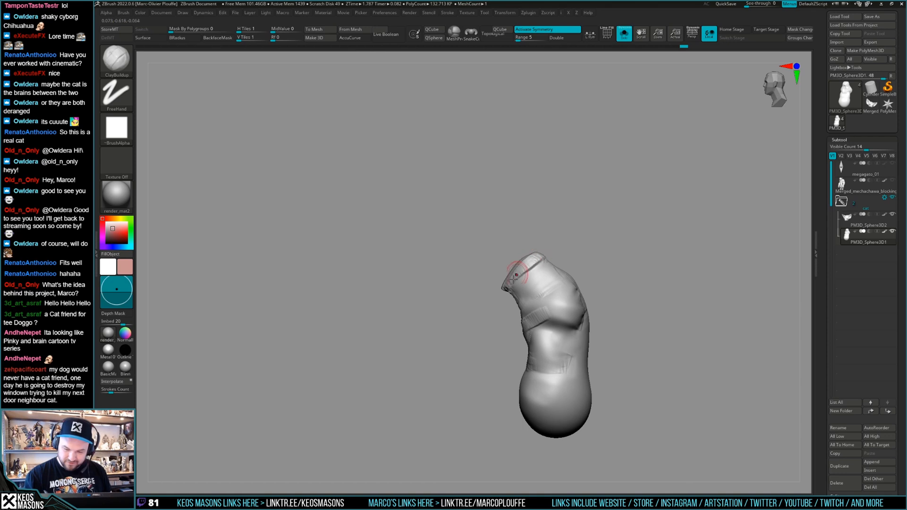
key(alt+s)
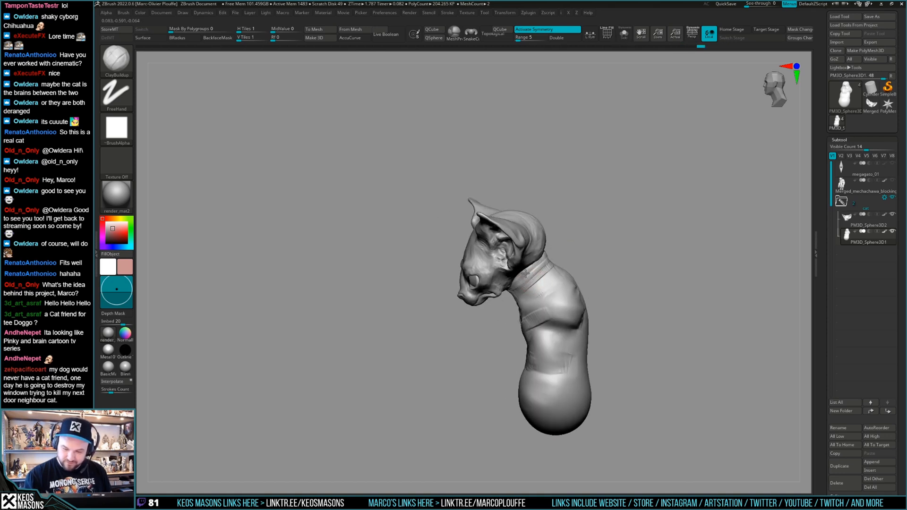
right_drag(524, 294, 547, 253)
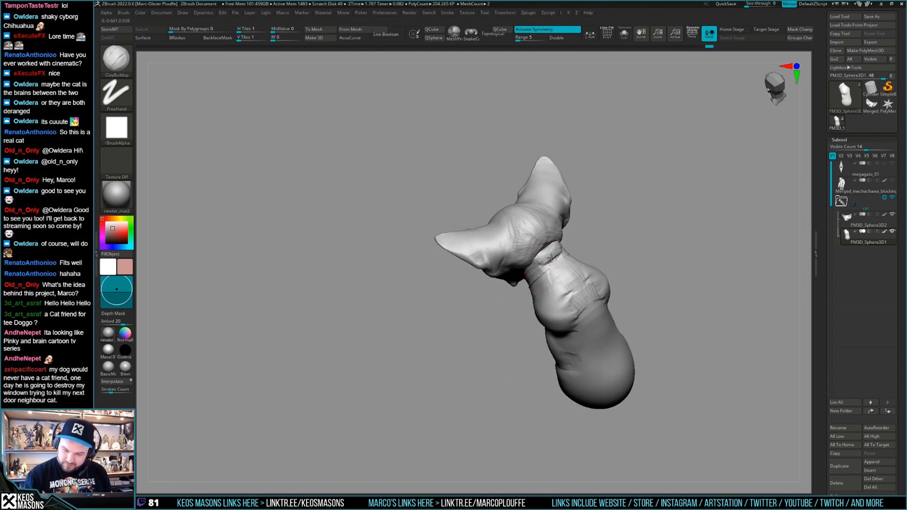
Build up the nape and the transition from the neck into the shoulders below the head
right_drag(546, 279, 619, 259)
right_drag(524, 300, 543, 291)
right_click(544, 290)
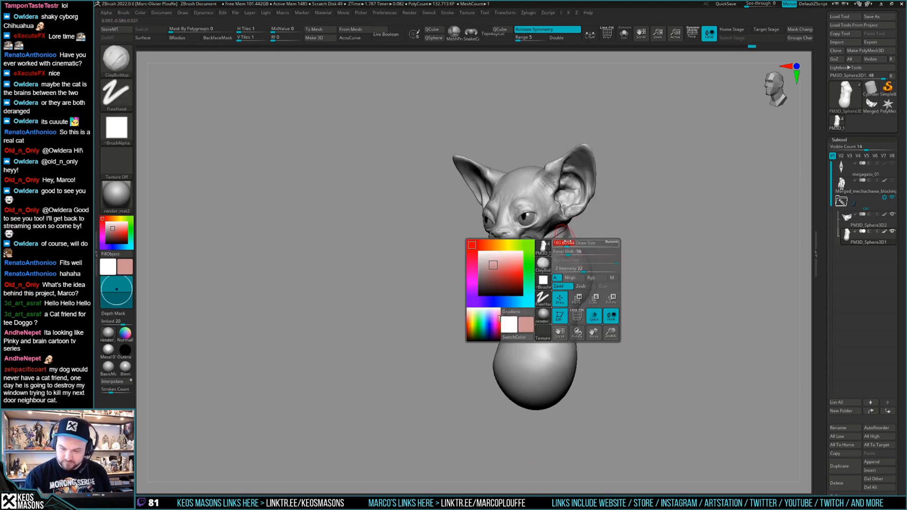
mouse_move(557, 246)
right_down()
mouse_move(549, 246)
mouse_move(563, 237)
mouse_move(541, 266)
mouse_move(581, 254)
mouse_move(588, 222)
mouse_move(608, 247)
mouse_move(591, 257)
mouse_move(607, 230)
mouse_move(587, 173)
mouse_move(551, 247)
mouse_move(560, 218)
mouse_move(558, 247)
mouse_move(617, 286)
mouse_move(615, 242)
mouse_move(576, 279)
mouse_move(561, 264)
mouse_move(552, 270)
right_up()
right_click(548, 250)
right_click(548, 261)
Sculpt the collarbone, chest and shoulder muscle forms on the cat's upper torso with ClayBuildup
key(b)
click(654, 245)
right_click(600, 248)
right_click(552, 247)
key(b)
key(c)
key(b)
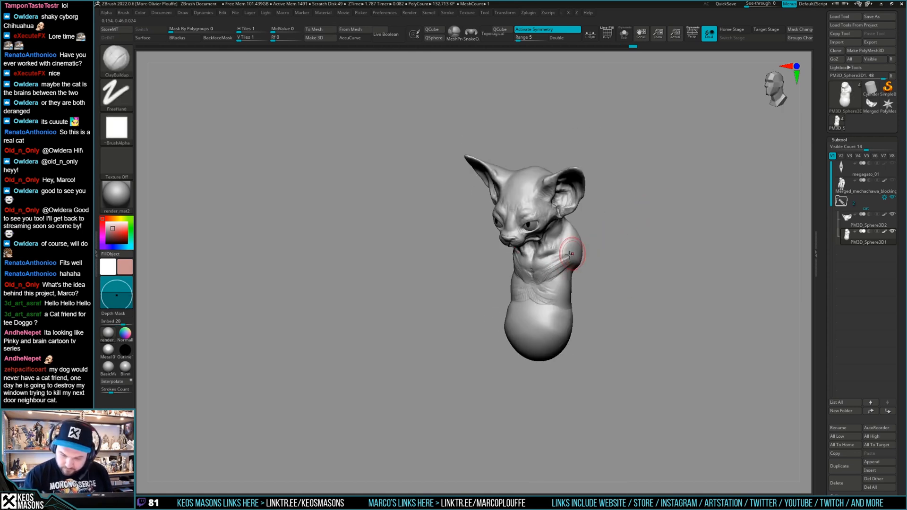
mouse_move(549, 268)
right_down()
mouse_move(559, 259)
mouse_move(563, 284)
mouse_move(584, 250)
mouse_move(596, 251)
mouse_move(562, 270)
mouse_move(522, 252)
right_up()
key(space)
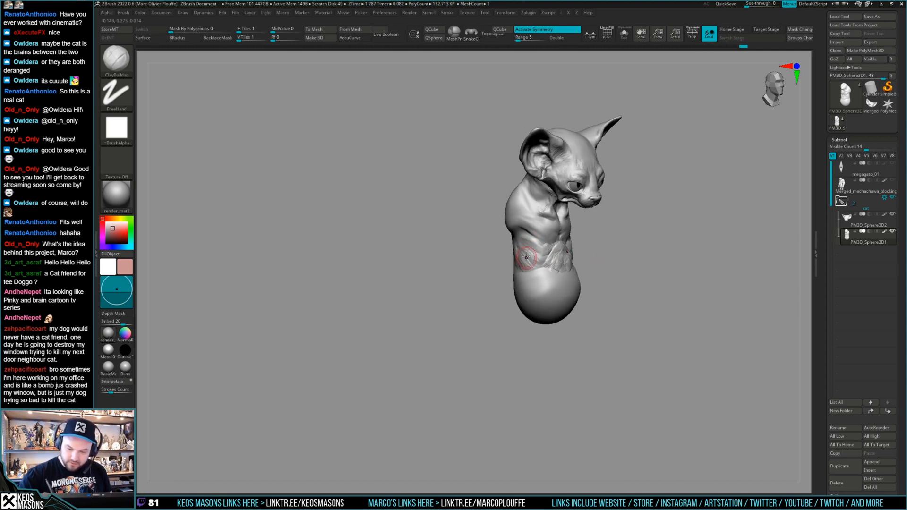
Add ClayBuildup strokes to the ribcage edge and abdomen above the rounded belly
mouse_move(528, 260)
right_down()
mouse_move(567, 281)
mouse_move(552, 259)
right_up()
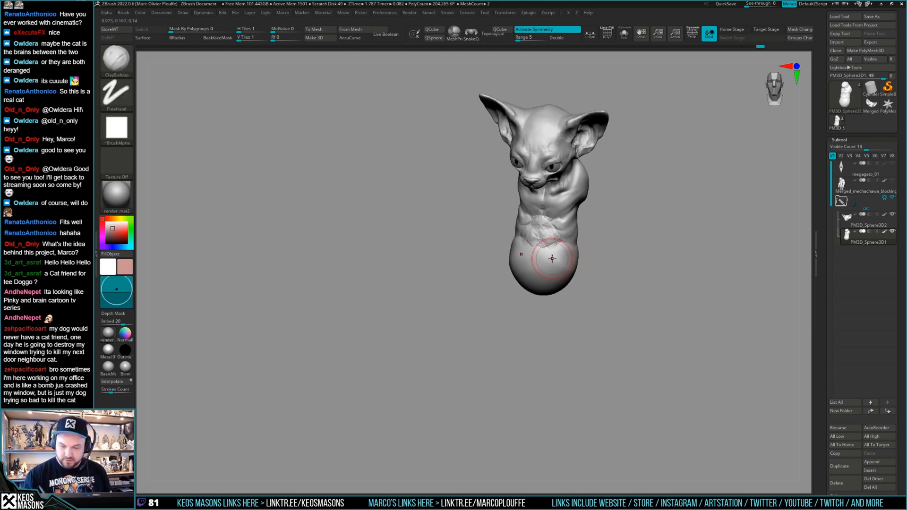
key(space)
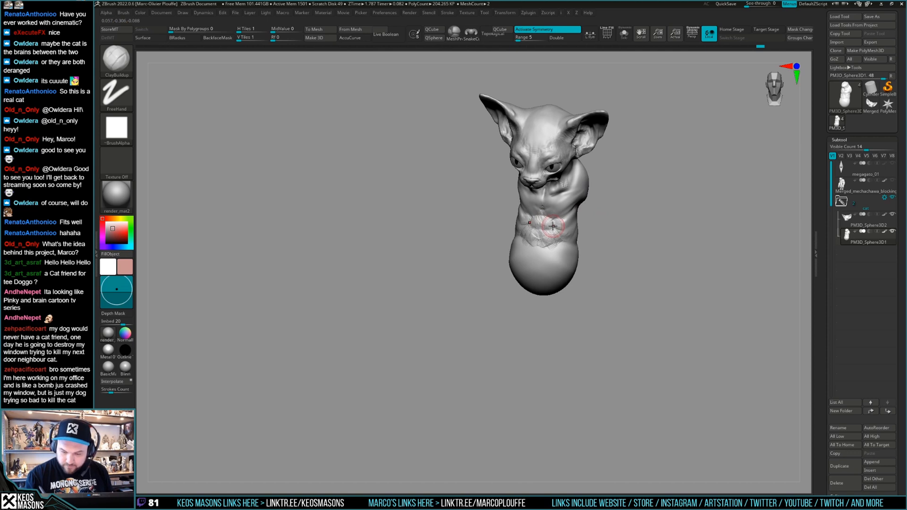
mouse_move(553, 226)
right_down()
mouse_move(554, 242)
mouse_move(543, 239)
mouse_move(546, 275)
mouse_move(576, 245)
mouse_move(586, 254)
mouse_move(609, 246)
mouse_move(609, 282)
mouse_move(531, 247)
mouse_move(522, 265)
mouse_move(503, 268)
mouse_move(519, 234)
mouse_move(530, 243)
right_up()
key(space)
mouse_move(522, 241)
mouse_down()
mouse_move(521, 259)
mouse_move(526, 240)
mouse_up()
right_drag(534, 238, 542, 257)
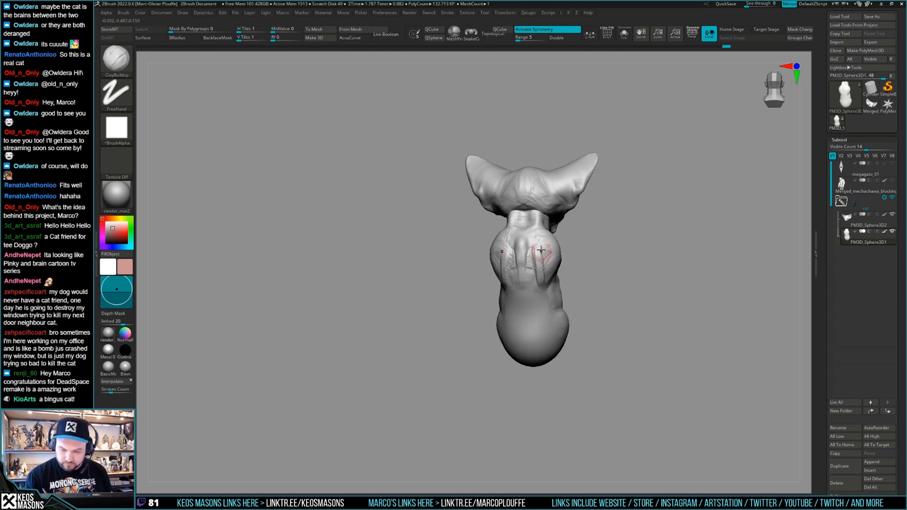
Shape and smooth the shoulder blades and spine furrow on the cat's upper back
right_drag(545, 279, 543, 244)
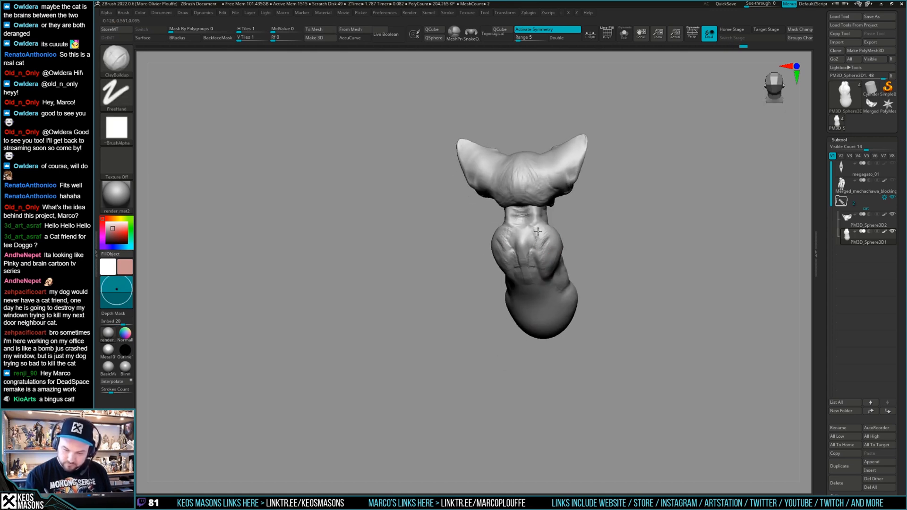
mouse_move(538, 251)
right_down()
mouse_move(518, 228)
mouse_move(518, 247)
mouse_move(567, 244)
mouse_move(570, 256)
right_up()
shift+drag(570, 256, 564, 263)
mouse_move(565, 260)
right_down()
mouse_move(586, 246)
mouse_move(553, 270)
mouse_move(564, 251)
mouse_move(555, 254)
right_up()
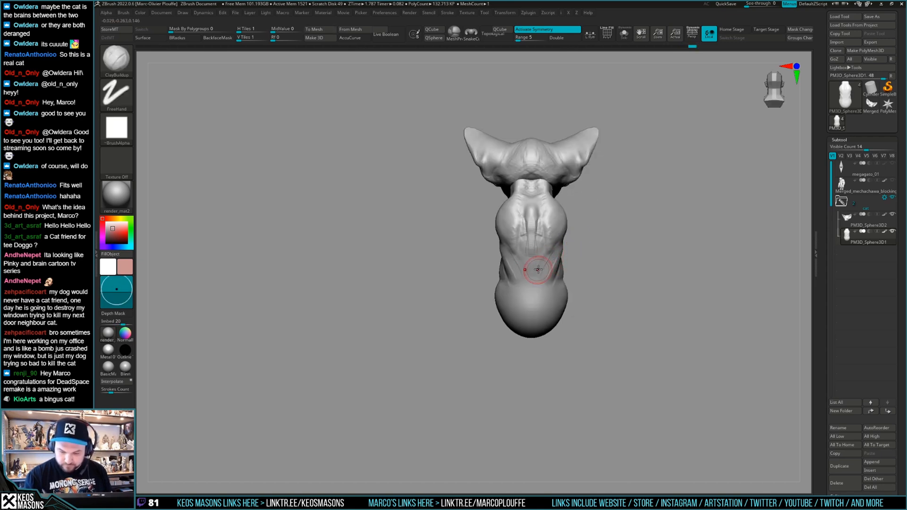
Sculpt the lower back and waist so they blend into the rounded belly
mouse_move(543, 275)
right_down()
mouse_move(583, 275)
mouse_move(572, 285)
mouse_move(587, 299)
mouse_move(577, 269)
mouse_move(602, 265)
mouse_move(567, 279)
right_up()
right_click(510, 289)
mouse_move(509, 290)
right_down()
mouse_move(522, 244)
mouse_move(546, 228)
mouse_move(527, 239)
mouse_move(549, 210)
mouse_move(591, 215)
mouse_move(608, 291)
mouse_move(628, 259)
right_up()
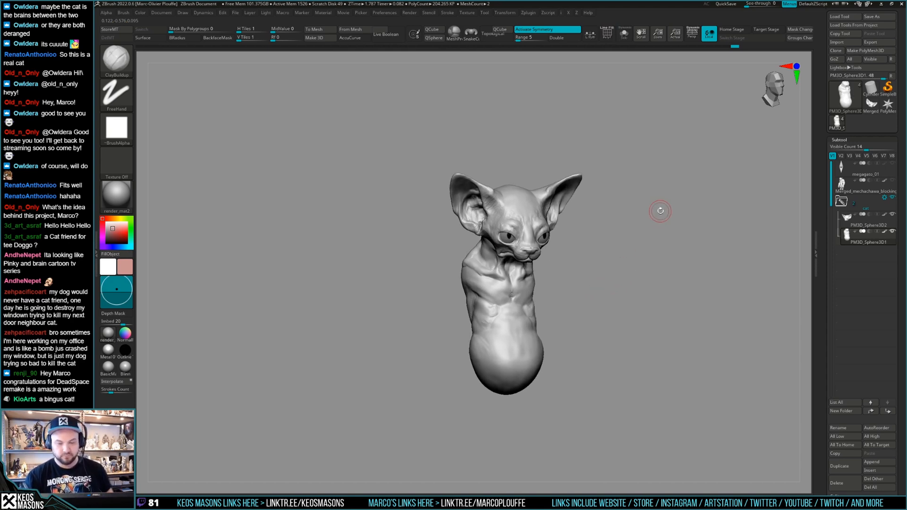
alt+right_drag(622, 296, 620, 267)
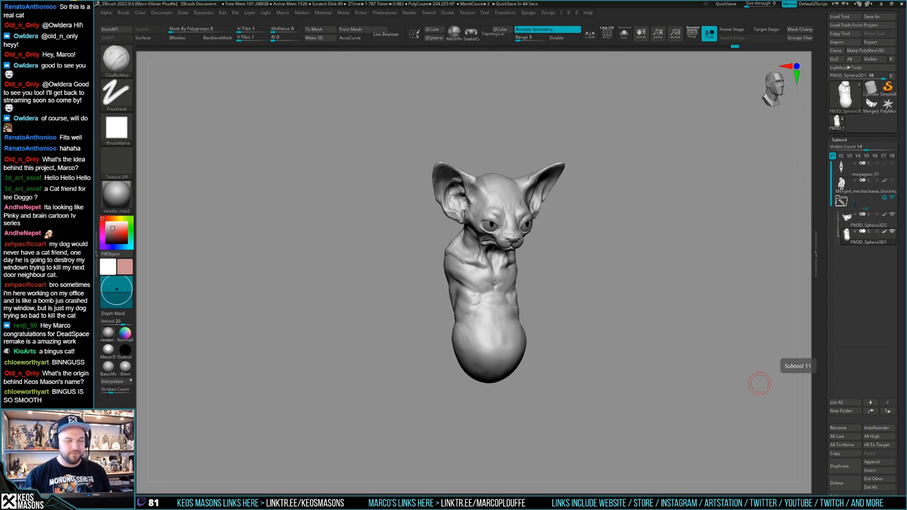
Refine and smooth the chest, flank and abdomen forms from front and three-quarter views
mouse_move(610, 300)
shift+mouse_down()
mouse_move(608, 282)
mouse_move(595, 291)
mouse_move(603, 276)
mouse_move(537, 299)
mouse_move(556, 290)
mouse_move(548, 260)
mouse_move(514, 274)
mouse_move(562, 254)
mouse_move(544, 257)
mouse_move(548, 243)
mouse_move(600, 247)
mouse_move(537, 261)
mouse_move(535, 233)
mouse_move(548, 228)
mouse_move(543, 201)
mouse_move(513, 235)
mouse_move(517, 264)
mouse_move(479, 244)
mouse_move(487, 265)
mouse_move(626, 258)
mouse_move(602, 300)
mouse_move(576, 283)
mouse_move(583, 302)
shift+mouse_up()
key(space)
mouse_move(573, 259)
mouse_down()
mouse_move(541, 281)
mouse_move(543, 293)
mouse_move(534, 285)
mouse_up()
right_drag(534, 285, 539, 289)
key(space)
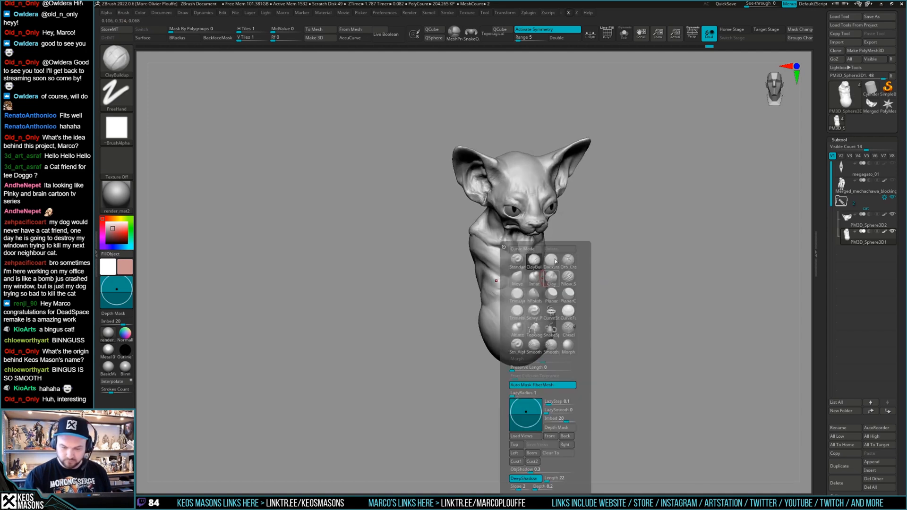
right_click(530, 252)
right_drag(529, 252, 526, 259)
right_click(525, 259)
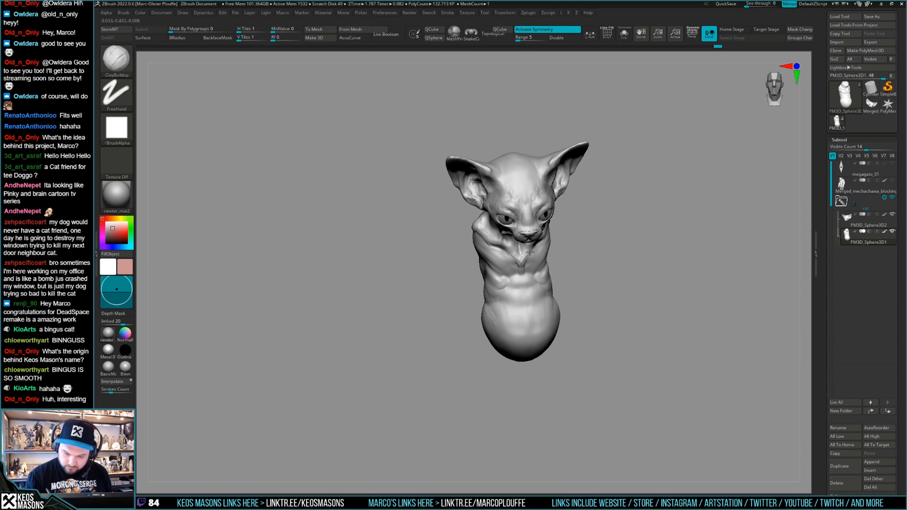
mouse_move(526, 263)
right_down()
mouse_move(528, 252)
mouse_move(543, 258)
mouse_move(543, 276)
mouse_move(530, 275)
mouse_move(593, 274)
mouse_move(633, 301)
mouse_move(622, 299)
mouse_move(630, 312)
mouse_move(618, 298)
right_up()
Show the armoured chihuahua figure and compare the cat's proportions with it
key(shift)
click(896, 179)
right_drag(633, 265, 615, 300)
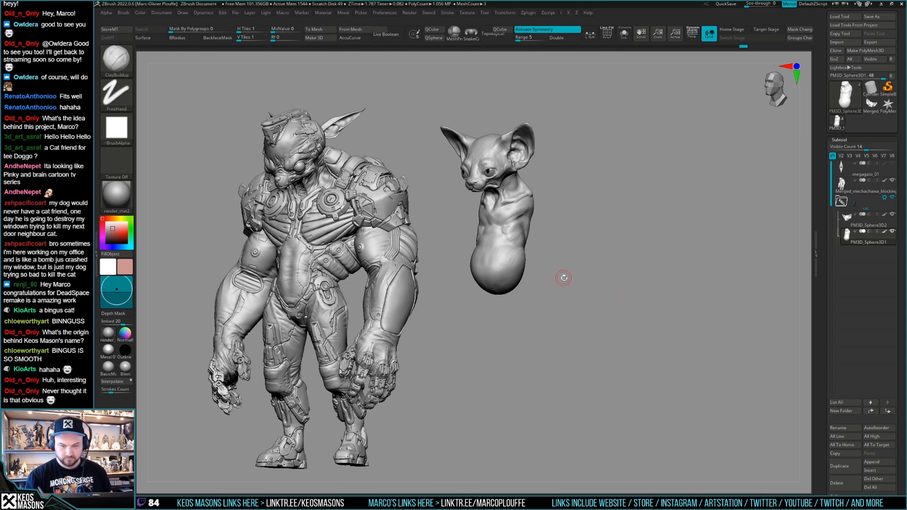
right_drag(571, 289, 650, 272)
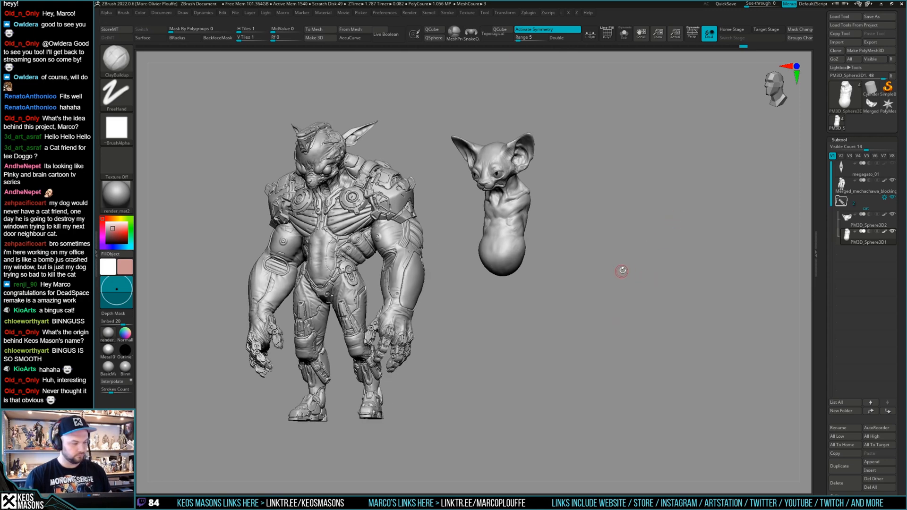
mouse_move(612, 277)
right_down()
mouse_move(640, 274)
mouse_move(620, 299)
mouse_move(621, 266)
right_up()
Adjust the silhouette of the cat's lower torso with the Move brush beside the chihuahua figure
key(b)
click(613, 262)
key(space)
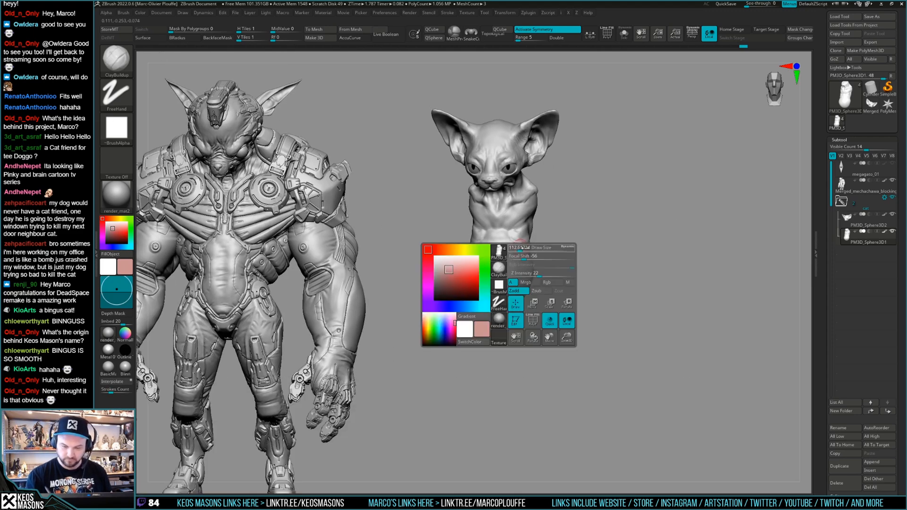
key(b)
key(m)
key(v)
right_drag(530, 249, 601, 284)
key(space)
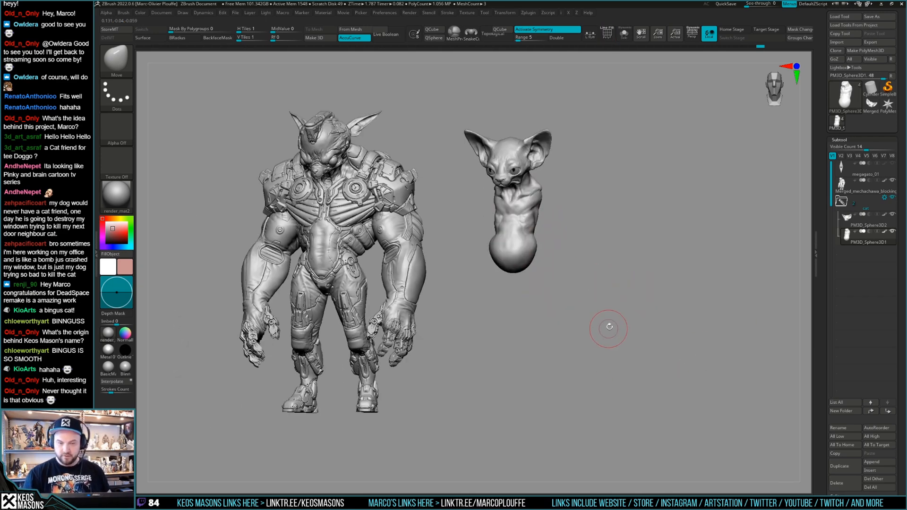
Save the tool over the existing megagato_01.ztl file
key(ctrl+shift+s)
click(538, 479)
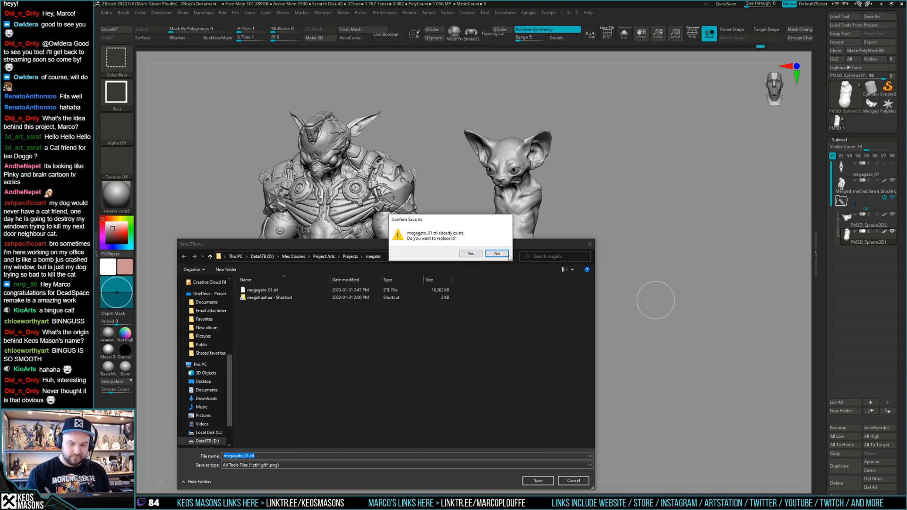
click(497, 254)
click(260, 280)
click(537, 480)
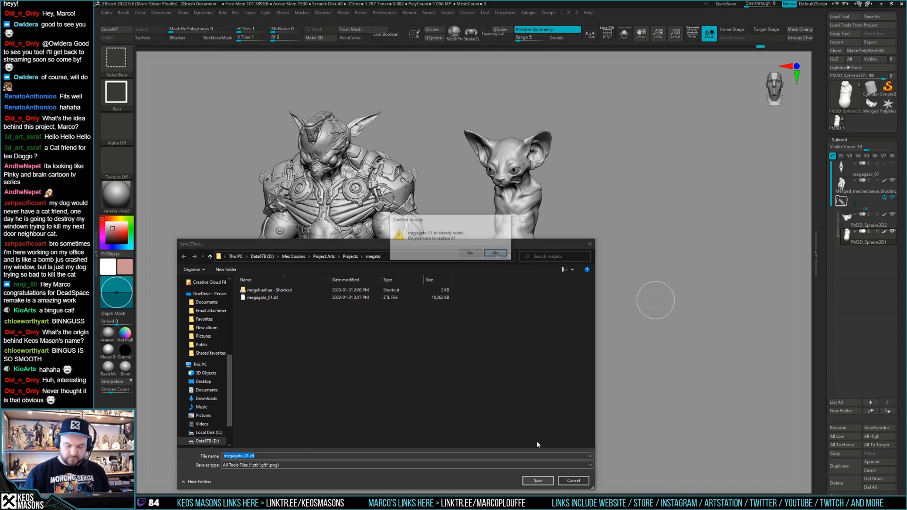
click(469, 253)
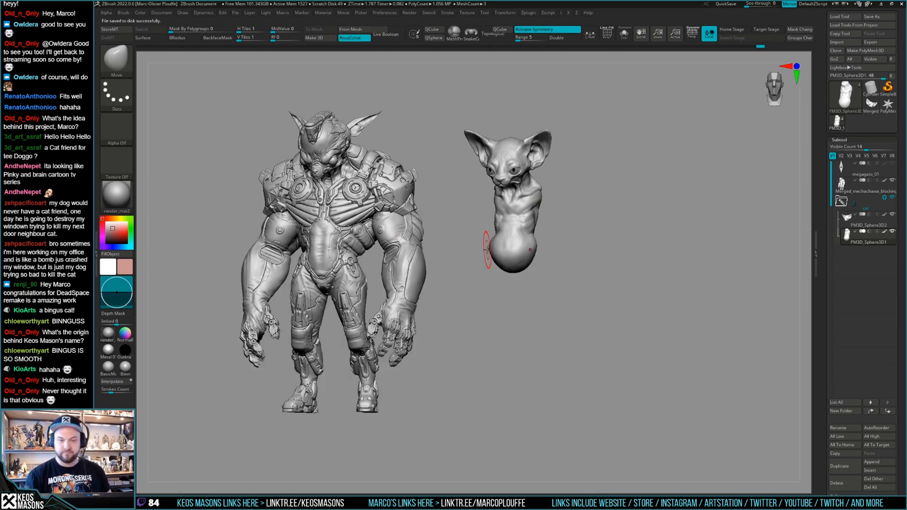
Delete the leftover cat-head tool Merged_PM3D_Sphere3D2 and switch back to the tool with both characters
mouse_move(611, 263)
mouse_down()
mouse_move(632, 264)
mouse_move(624, 263)
mouse_up()
key(shift+f)
key(shift+f)
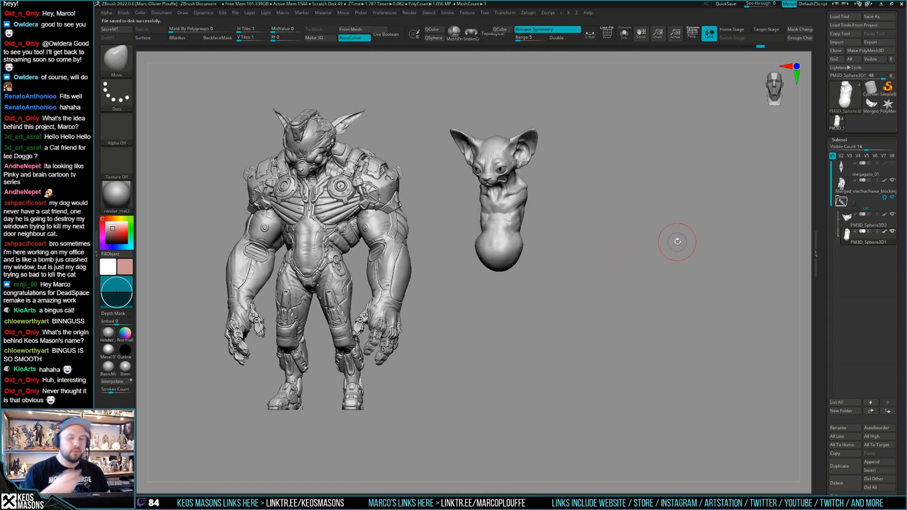
click(871, 112)
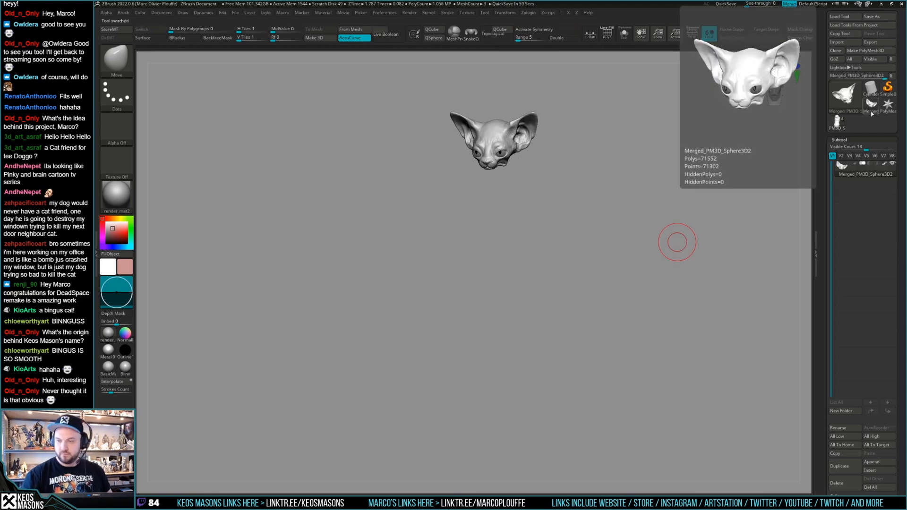
click(844, 484)
click(886, 114)
drag(601, 307, 597, 350)
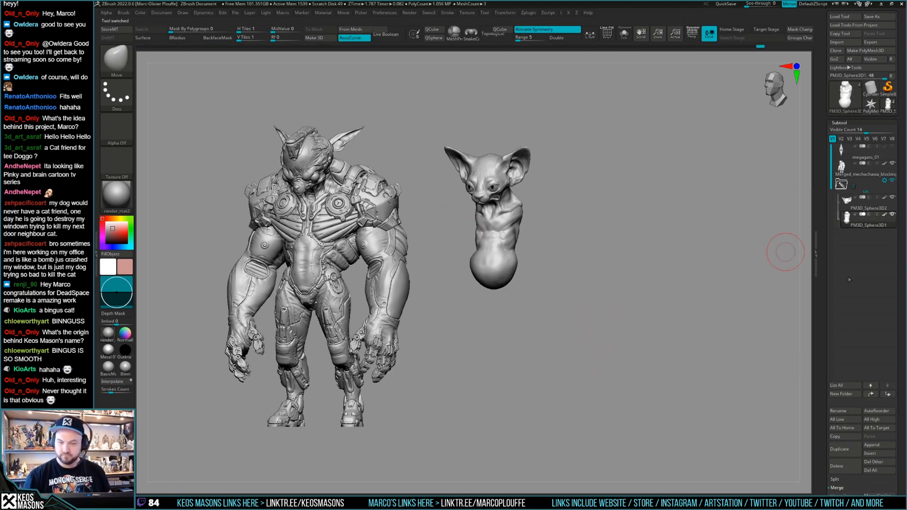
Draw a mirrored pair of leg tubes below the cat's torso with the CurveTubeSnap brush
drag(823, 326, 826, 286)
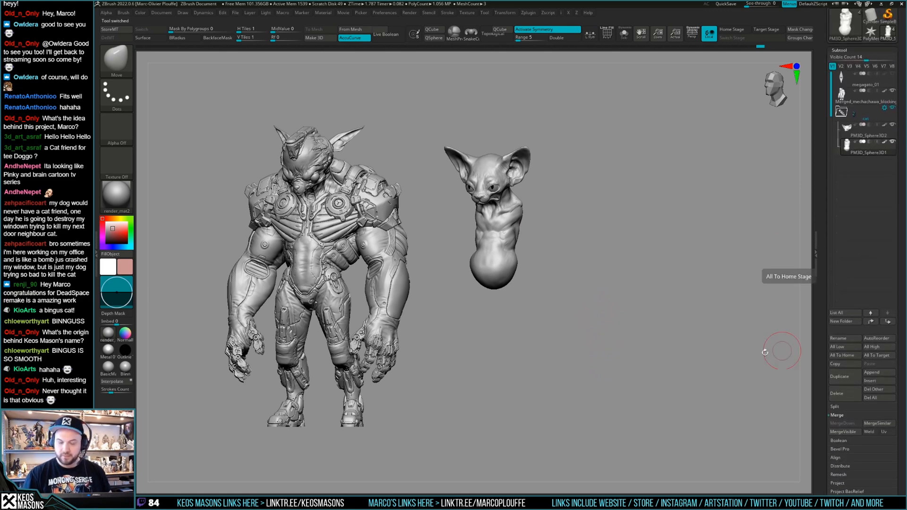
scroll(836, 218, down, 5)
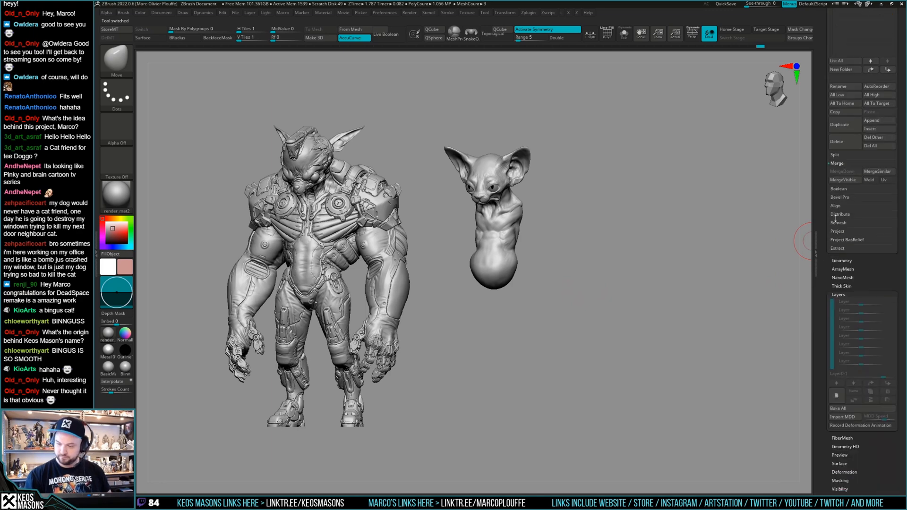
key(b)
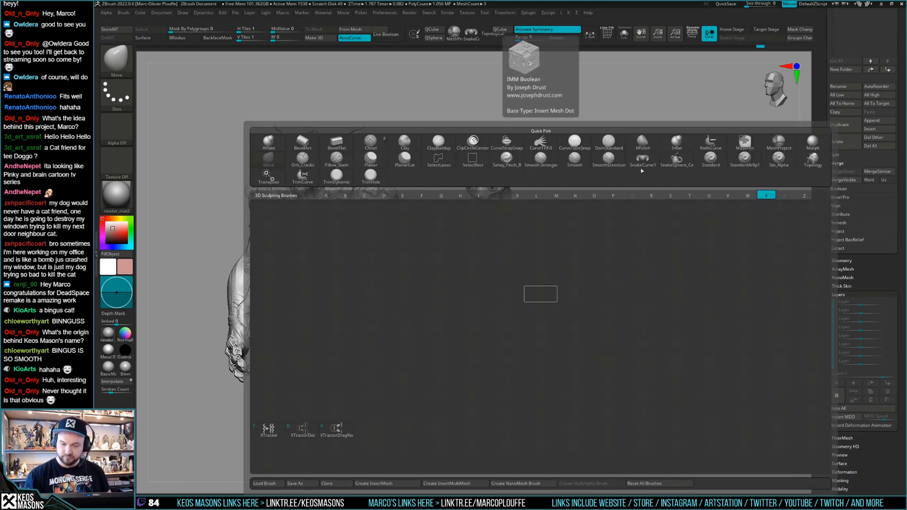
key(Escape)
key(b)
click(560, 311)
key(space)
key(space)
click(590, 300)
mouse_move(531, 244)
mouse_down()
mouse_move(519, 258)
mouse_move(521, 244)
mouse_move(500, 253)
mouse_up()
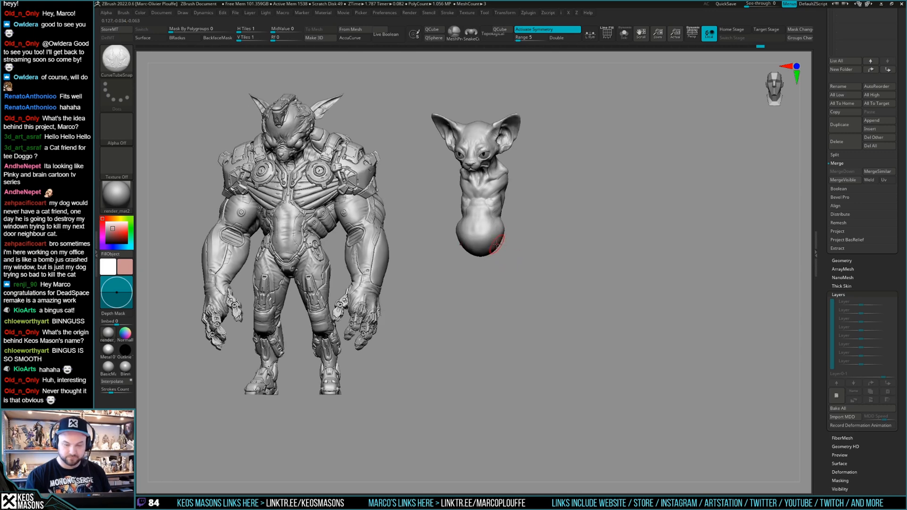
drag(518, 371, 519, 373)
drag(510, 288, 530, 441)
drag(511, 287, 503, 252)
drag(589, 300, 590, 324)
Copy the leg tubes up beside the torso as arms and split each tube pair into its own subtool
key(w)
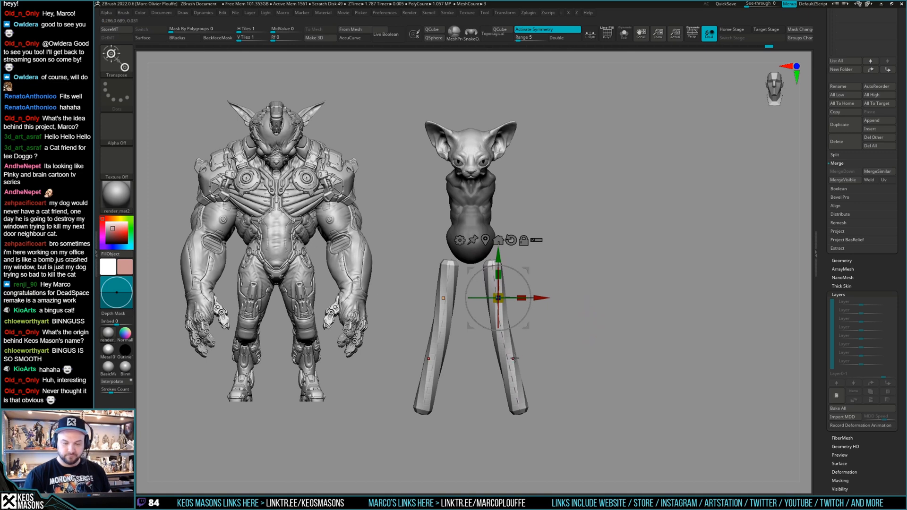
mouse_move(529, 268)
ctrl+mouse_down()
mouse_move(547, 251)
mouse_move(535, 168)
mouse_move(535, 183)
ctrl+mouse_up()
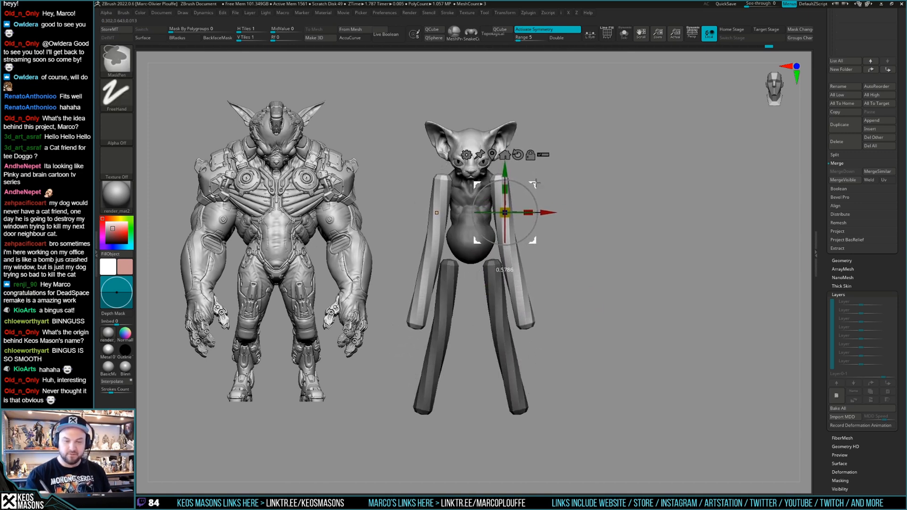
key(shift+s)
key(ctrl+shift+s)
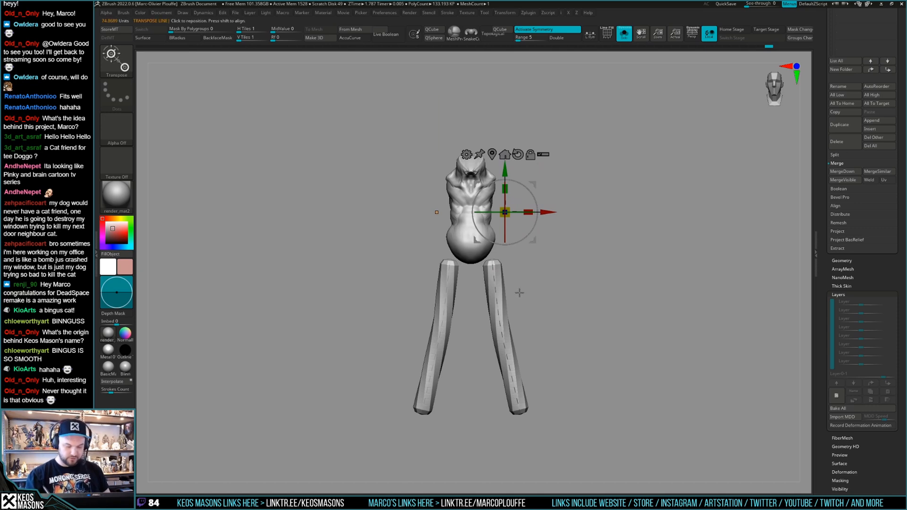
key(y)
ctrl+drag(503, 270, 475, 208)
key(ctrl+shift+s)
key(q)
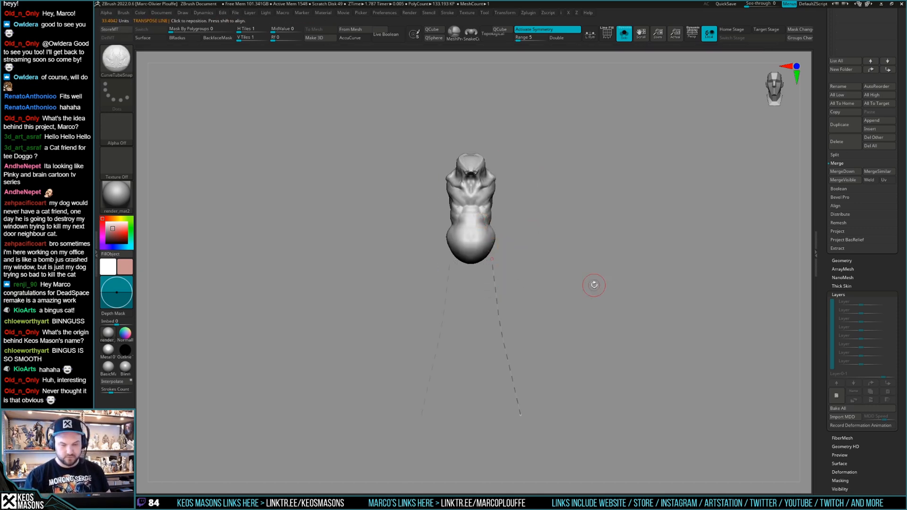
Hide the arm tubes and subdivide the leg tubes three times with both characters shown
key(shift+s)
scroll(860, 189, up, 5)
mouse_move(851, 182)
click(893, 175)
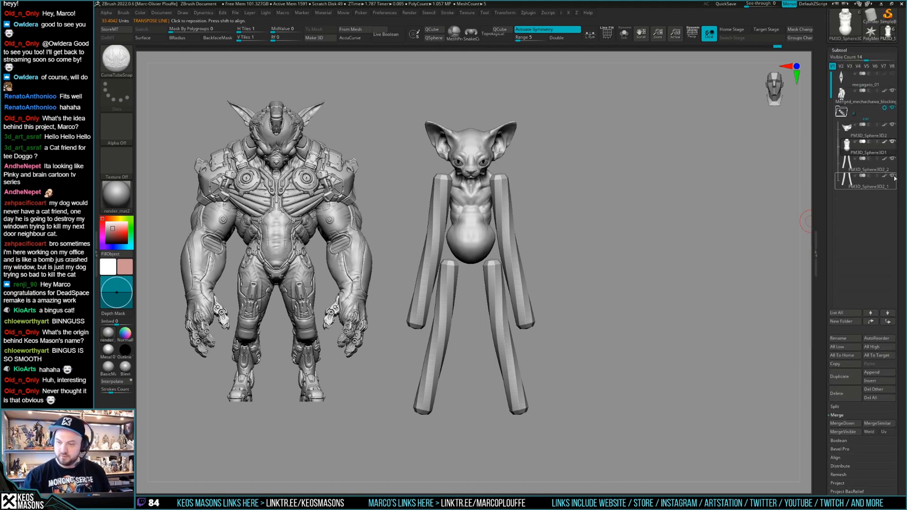
drag(629, 282, 624, 258)
key(shift+f)
key(shift+f)
key(ctrl+d)
key(ctrl+d)
key(ctrl+d)
alt+drag(623, 259, 662, 286)
Smooth the leg tubes and rebuild them with DynaMesh
key(space)
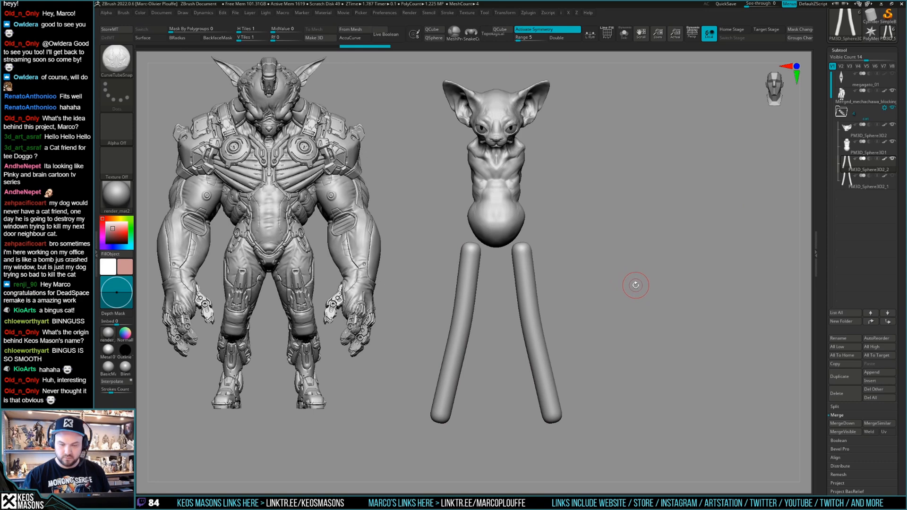
key(space)
drag(568, 293, 590, 291)
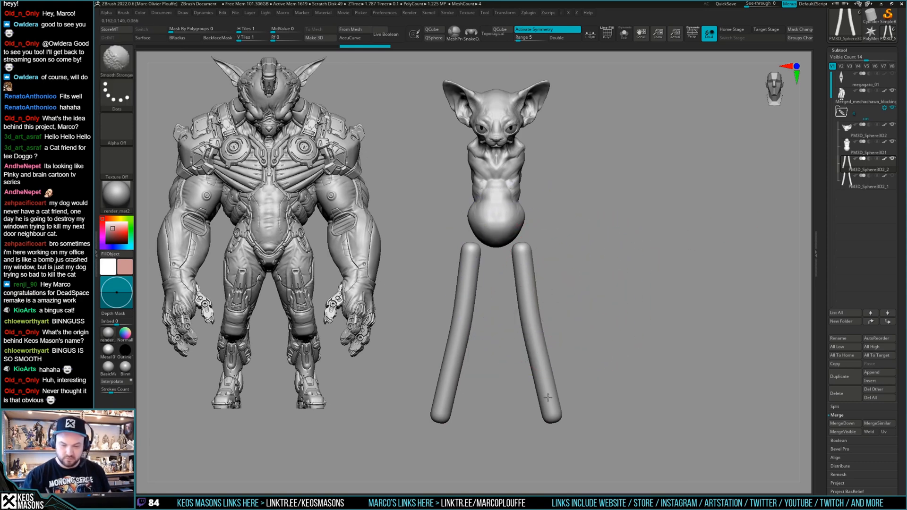
shift+drag(526, 289, 544, 373)
alt+drag(562, 350, 567, 319)
key(space)
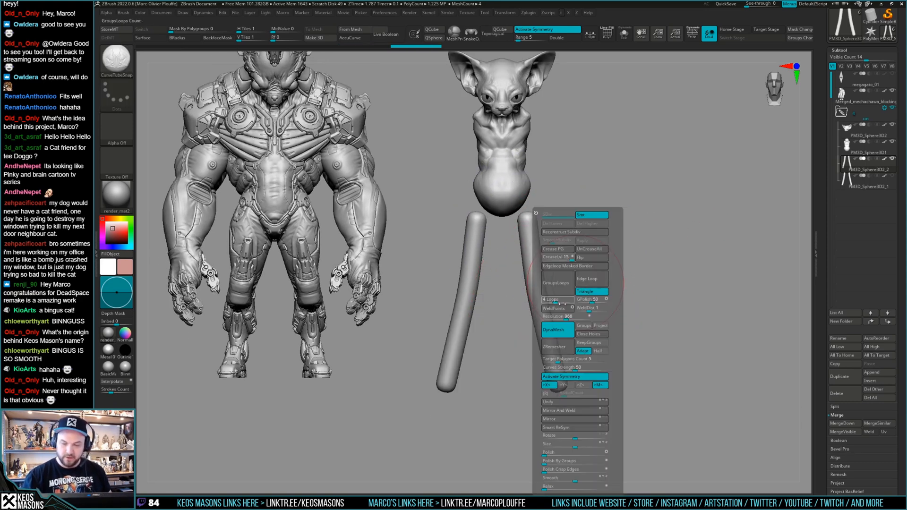
ctrl+drag(707, 203, 723, 220)
key(space)
mouse_move(559, 331)
mouse_down()
mouse_move(545, 344)
mouse_move(551, 361)
mouse_move(540, 316)
mouse_move(541, 325)
mouse_up()
mouse_move(586, 270)
alt+mouse_down()
mouse_move(571, 282)
mouse_move(622, 300)
mouse_move(634, 263)
alt+mouse_up()
Bend the legs into a curved side profile that tapers towards the ankles with the Move brush
key(b)
key(m)
key(v)
key(space)
drag(531, 274, 520, 314)
key(space)
mouse_move(548, 362)
alt+mouse_down()
mouse_move(562, 312)
mouse_move(549, 321)
mouse_move(560, 366)
mouse_move(566, 358)
alt+mouse_up()
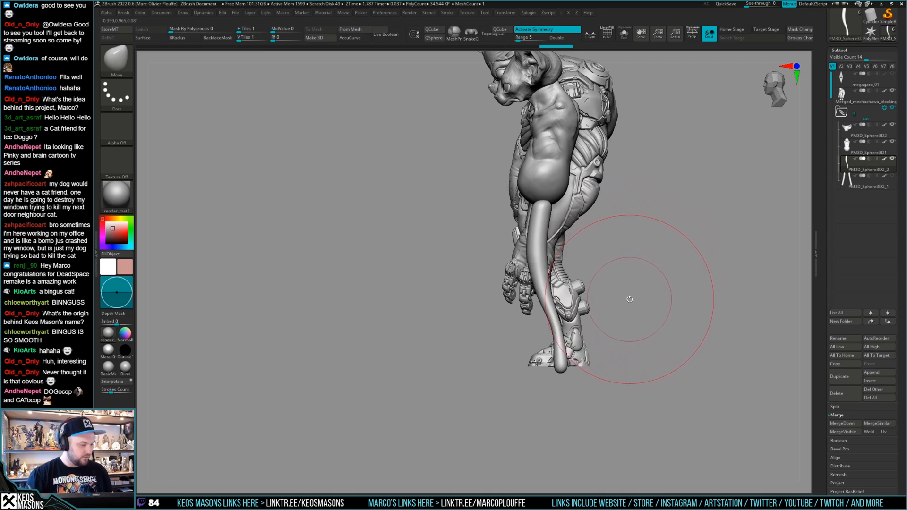
mouse_move(636, 268)
mouse_down()
mouse_move(639, 275)
mouse_move(644, 253)
mouse_move(567, 249)
mouse_up()
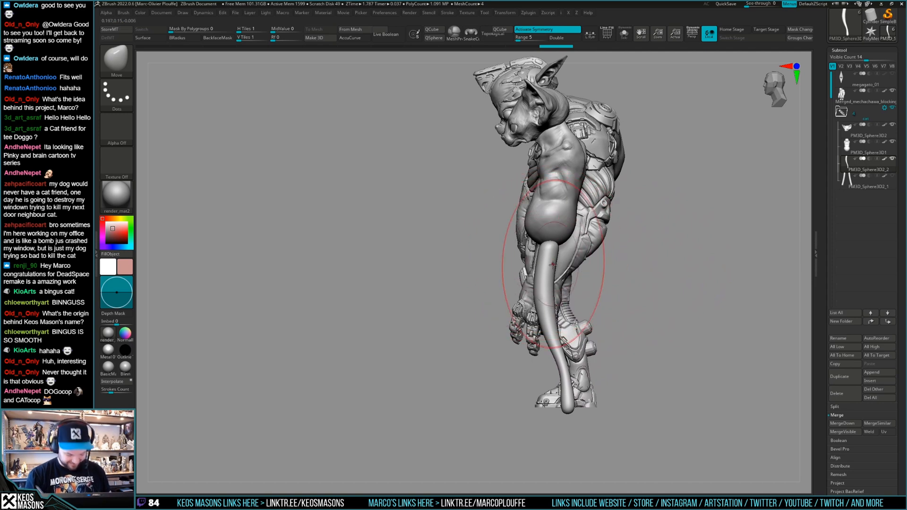
Turn on BackfaceMask and shape fuller thighs and narrower lower legs with the Move brush
key(alt+b)
mouse_move(540, 277)
mouse_down()
mouse_move(530, 281)
mouse_move(562, 286)
mouse_up()
shift+drag(559, 291, 543, 277)
shift+right_drag(542, 277, 552, 251)
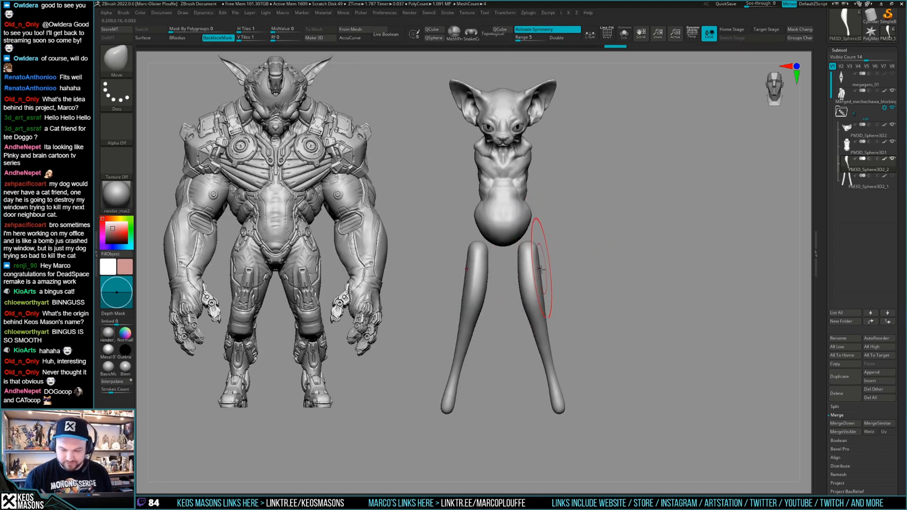
mouse_move(553, 322)
mouse_down()
mouse_move(546, 260)
mouse_move(546, 288)
mouse_up()
mouse_move(551, 310)
alt+right_down()
mouse_move(523, 254)
mouse_move(544, 307)
mouse_move(539, 379)
mouse_move(539, 359)
alt+right_up()
drag(534, 350, 527, 338)
alt+right_drag(530, 341, 538, 324)
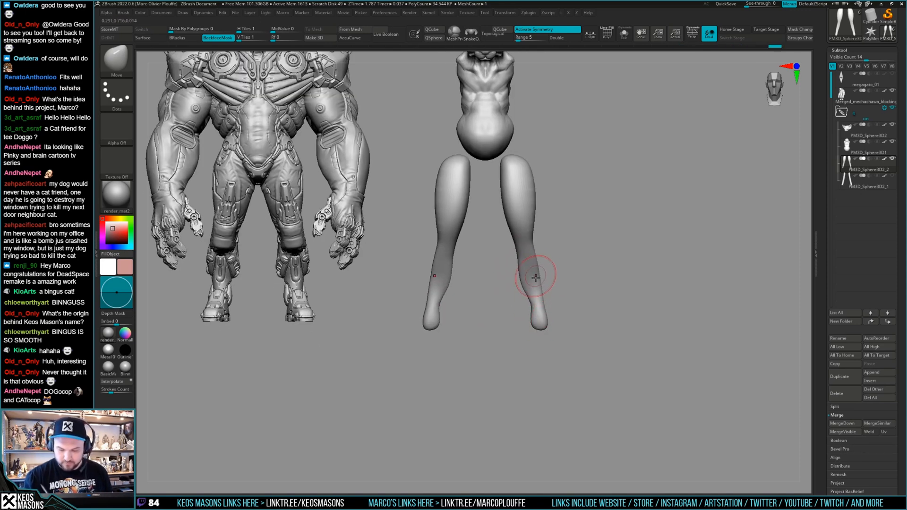
alt+right_drag(540, 284, 531, 277)
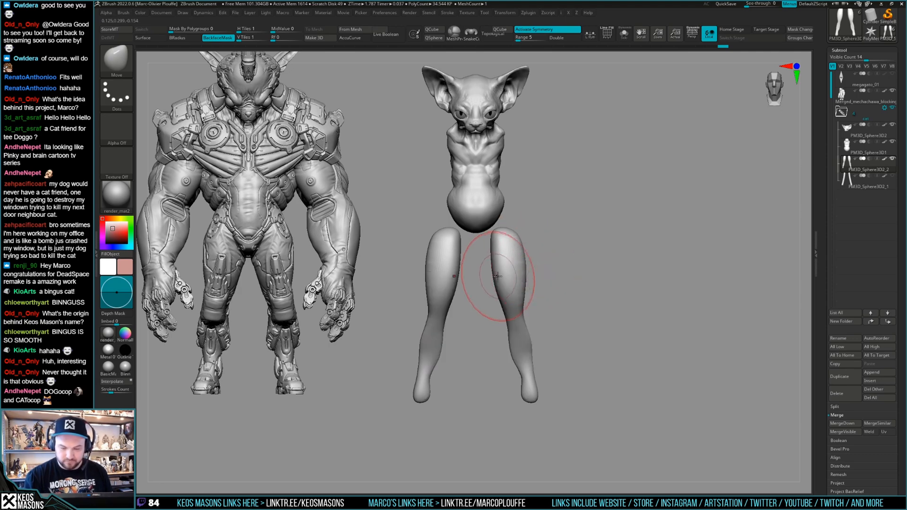
Widen the upper thighs and pull them up to meet the hips under the belly
mouse_move(492, 247)
right_down()
mouse_move(583, 257)
mouse_move(501, 250)
mouse_move(496, 274)
mouse_move(468, 284)
mouse_move(525, 299)
mouse_move(524, 307)
mouse_move(559, 296)
mouse_move(548, 293)
mouse_move(542, 265)
mouse_move(571, 250)
right_up()
mouse_move(548, 285)
shift+right_down()
mouse_move(554, 308)
mouse_move(544, 279)
shift+right_up()
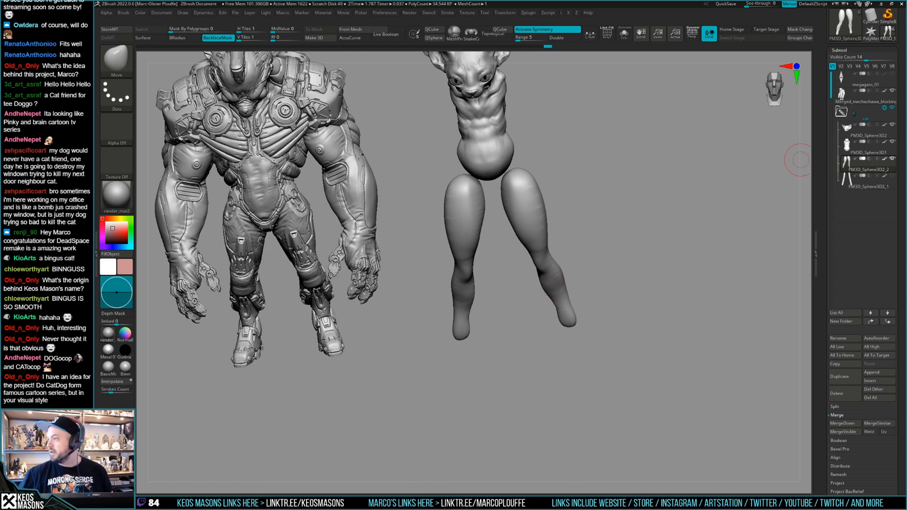
mouse_move(554, 252)
shift+right_down()
mouse_move(550, 337)
mouse_move(526, 305)
shift+right_up()
drag(523, 303, 528, 303)
right_drag(527, 304, 599, 275)
key(space)
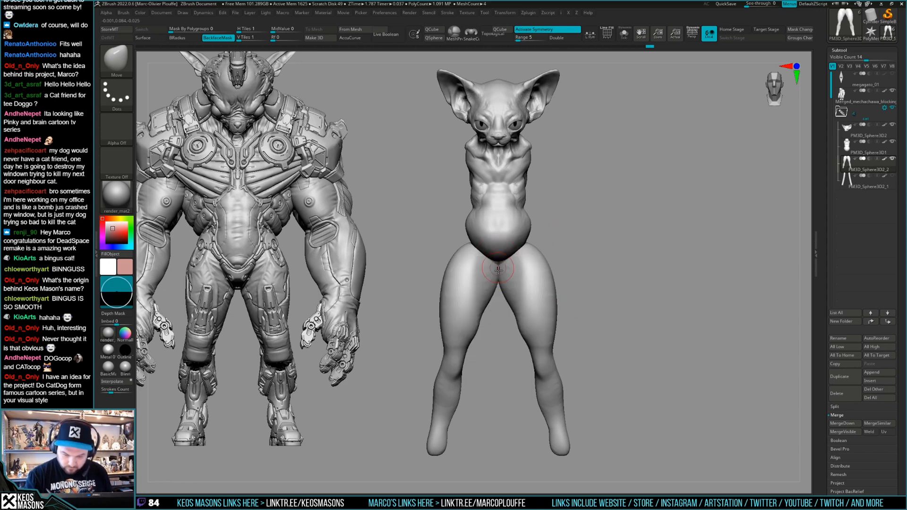
key(shift)
mouse_move(498, 268)
ctrl+right_down()
mouse_move(517, 239)
mouse_move(598, 290)
mouse_move(597, 314)
mouse_move(586, 319)
mouse_move(589, 285)
mouse_move(585, 334)
mouse_move(586, 308)
mouse_move(596, 302)
ctrl+right_up()
Push the knees and lower legs into a more bent, cat-like side profile
key(w)
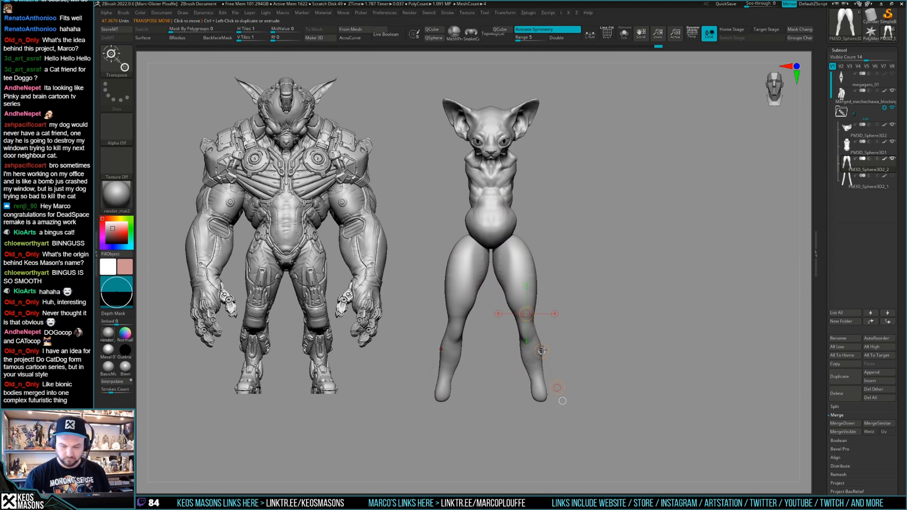
key(q)
right_drag(558, 302, 611, 282)
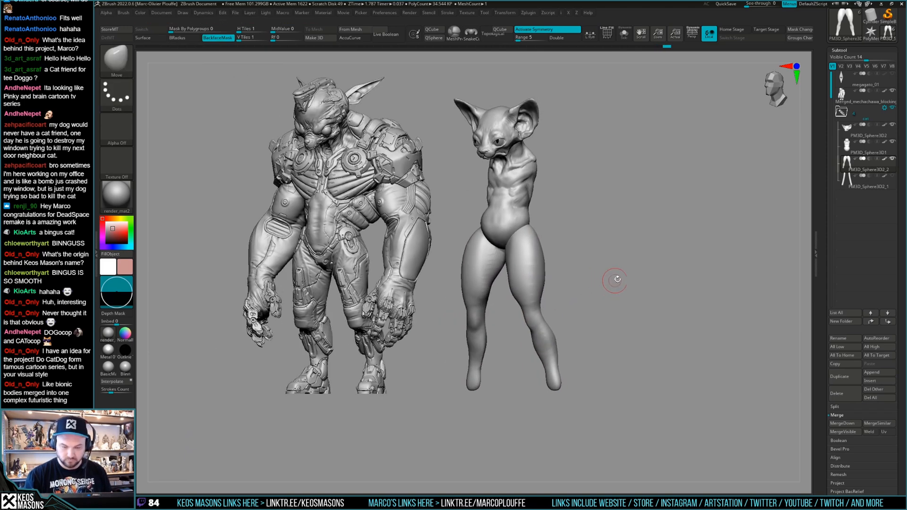
key(space)
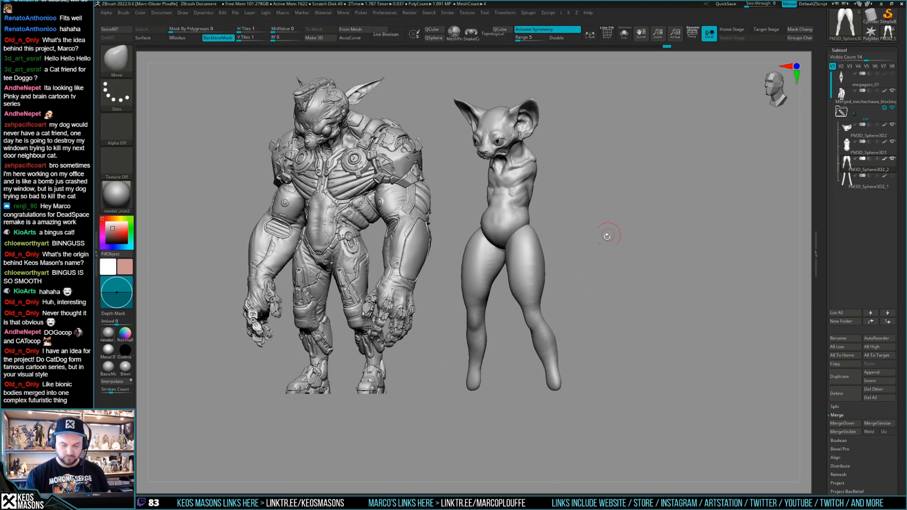
key(space)
mouse_move(608, 254)
right_down()
mouse_move(533, 268)
mouse_move(569, 272)
mouse_move(547, 286)
mouse_move(552, 330)
mouse_move(559, 284)
right_up()
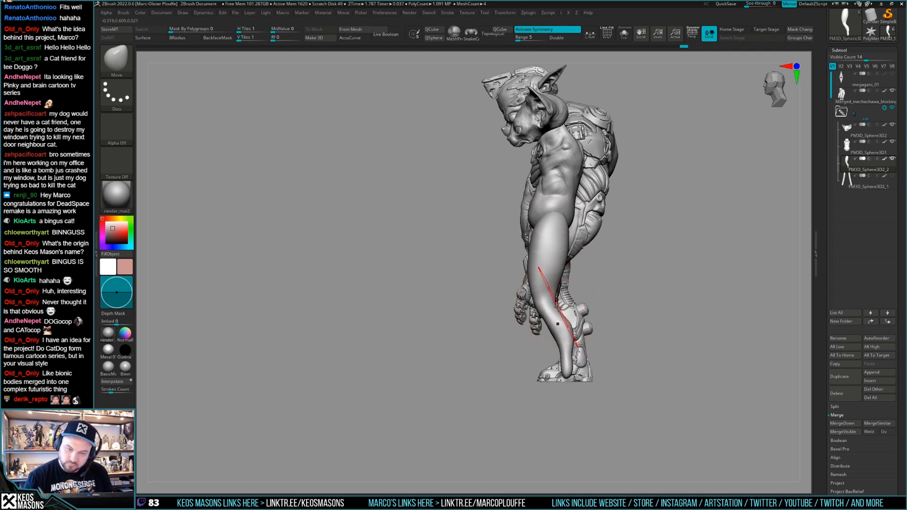
alt+right_drag(565, 337, 617, 248)
key(space)
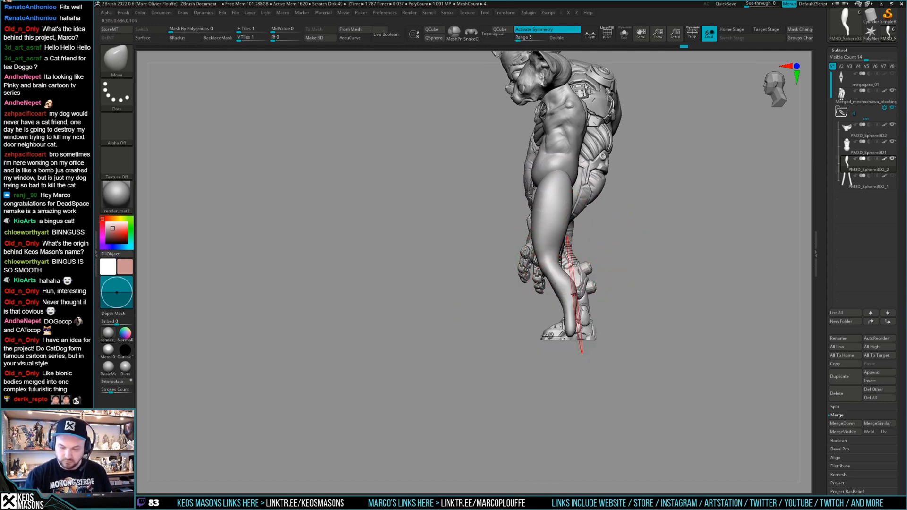
alt+right_drag(578, 311, 620, 292)
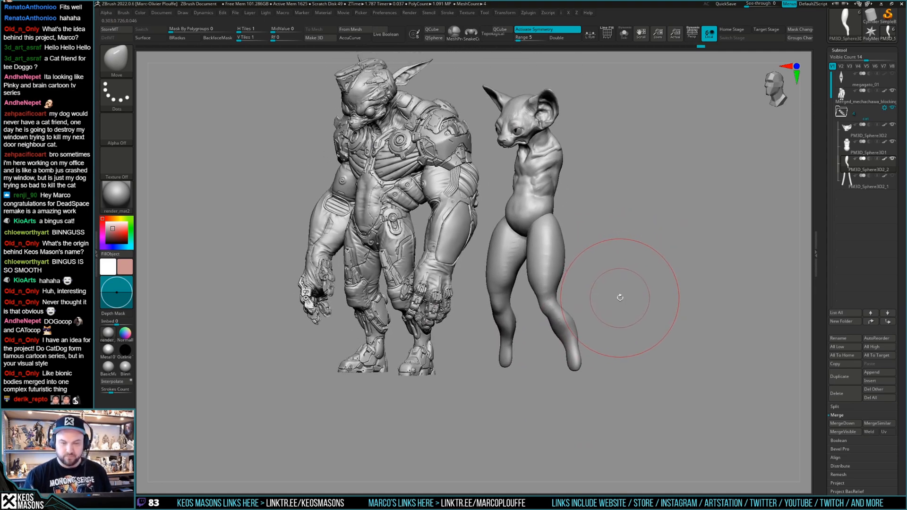
mouse_move(621, 281)
alt+right_down()
mouse_move(608, 261)
mouse_move(567, 328)
mouse_move(574, 289)
mouse_move(568, 329)
alt+right_up()
Build up and smooth the muscle forms around the cat's thighs and knees
key(space)
right_click(501, 316)
right_drag(511, 288, 513, 321)
key(space)
key(space)
click(563, 260)
mouse_move(564, 264)
right_down()
mouse_move(539, 238)
mouse_move(543, 282)
mouse_move(533, 310)
right_up()
shift+drag(533, 310, 525, 314)
mouse_move(525, 314)
right_down()
mouse_move(520, 324)
mouse_move(540, 291)
mouse_move(560, 286)
mouse_move(571, 295)
mouse_move(563, 266)
mouse_move(559, 307)
mouse_move(522, 312)
mouse_move(535, 314)
right_up()
right_click(520, 324)
right_click(558, 302)
right_click(522, 312)
shift+drag(544, 309, 547, 334)
mouse_move(547, 312)
ctrl+right_down()
mouse_move(547, 290)
mouse_move(544, 350)
mouse_move(557, 306)
mouse_move(567, 312)
mouse_move(593, 298)
mouse_move(577, 306)
mouse_move(569, 325)
ctrl+right_up()
Adjust the contours of the thighs and lower legs with the Move brush
key(space)
click(568, 284)
alt+right_drag(567, 276, 565, 302)
key(b)
key(m)
key(v)
key(space)
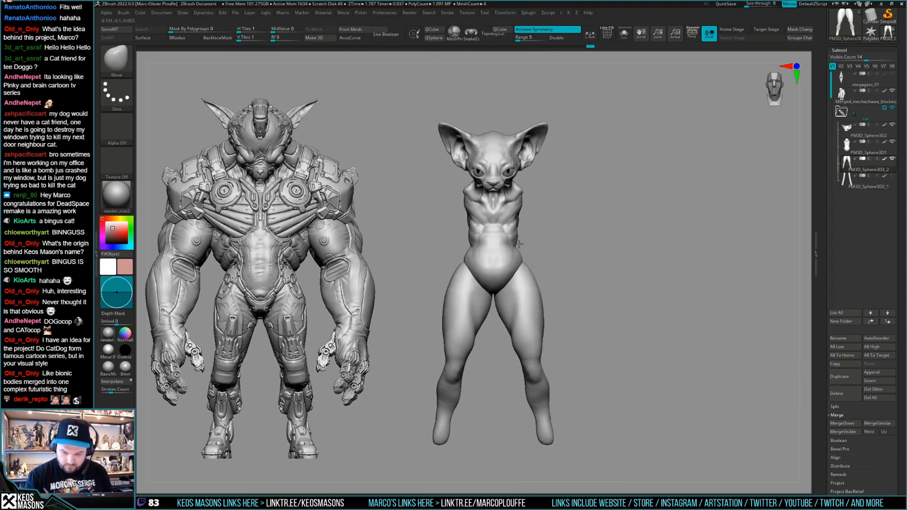
right_drag(514, 240, 581, 265)
mouse_move(552, 291)
right_down()
mouse_move(515, 268)
mouse_move(543, 283)
mouse_move(592, 284)
mouse_move(609, 272)
mouse_move(584, 255)
mouse_move(589, 249)
mouse_move(567, 246)
mouse_move(544, 268)
mouse_move(558, 265)
mouse_move(542, 261)
mouse_move(593, 246)
mouse_move(575, 241)
mouse_move(576, 303)
right_up()
Isolate the cat's torso and reshape its lower back and pelvis
alt+click(543, 269)
key(shift+s)
right_click(584, 279)
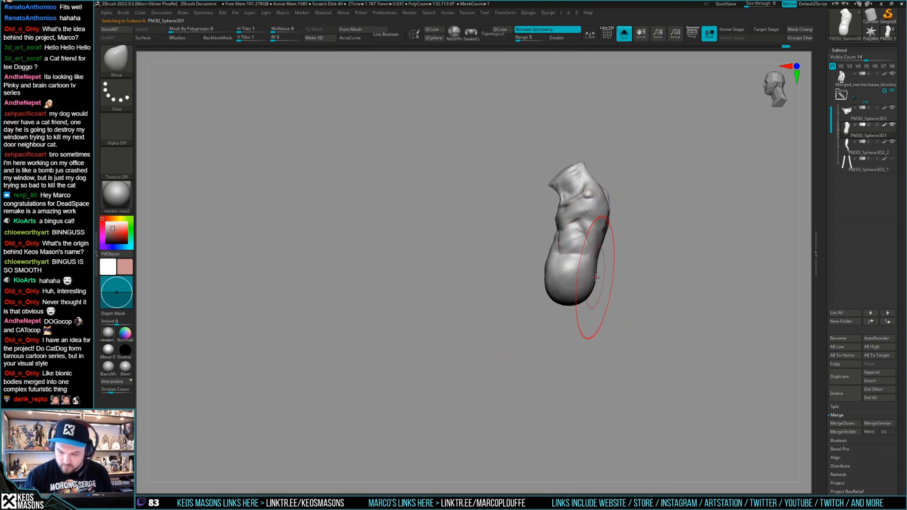
mouse_move(587, 273)
right_down()
mouse_move(589, 263)
mouse_move(553, 274)
mouse_move(569, 275)
mouse_move(576, 264)
mouse_move(551, 286)
mouse_move(534, 258)
mouse_move(563, 261)
right_up()
key(shift+s)
Reselect the legs subtool and refine the outer contour of the thighs
alt+click(549, 289)
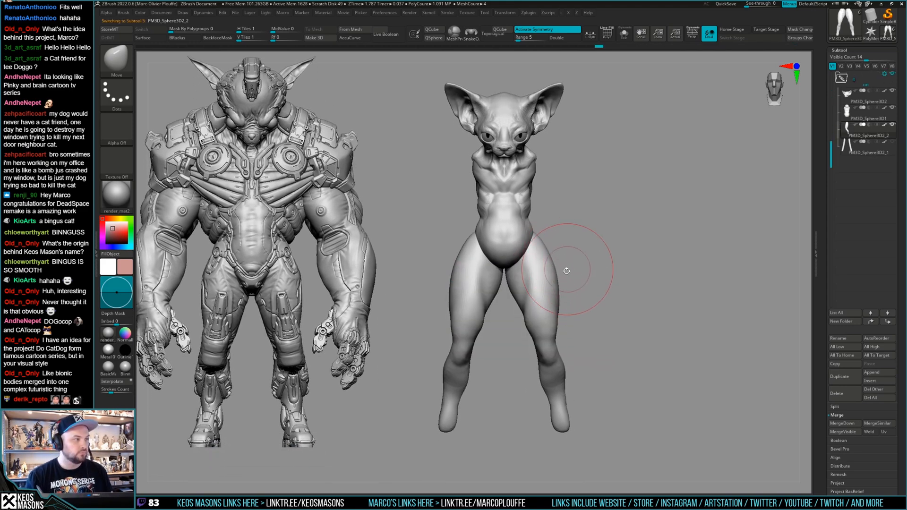
key(space)
drag(556, 274, 549, 270)
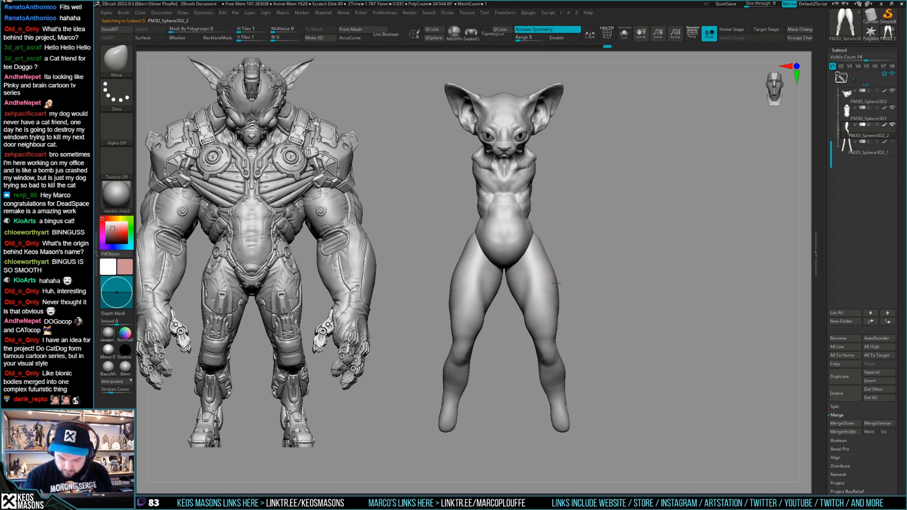
mouse_move(561, 287)
alt+right_down()
mouse_move(539, 262)
mouse_move(565, 277)
mouse_move(582, 262)
mouse_move(541, 263)
mouse_move(470, 335)
mouse_move(603, 269)
mouse_move(607, 233)
mouse_move(618, 253)
mouse_move(607, 270)
alt+right_up()
Swing the legs backward around the hips with the Transpose tool
key(w)
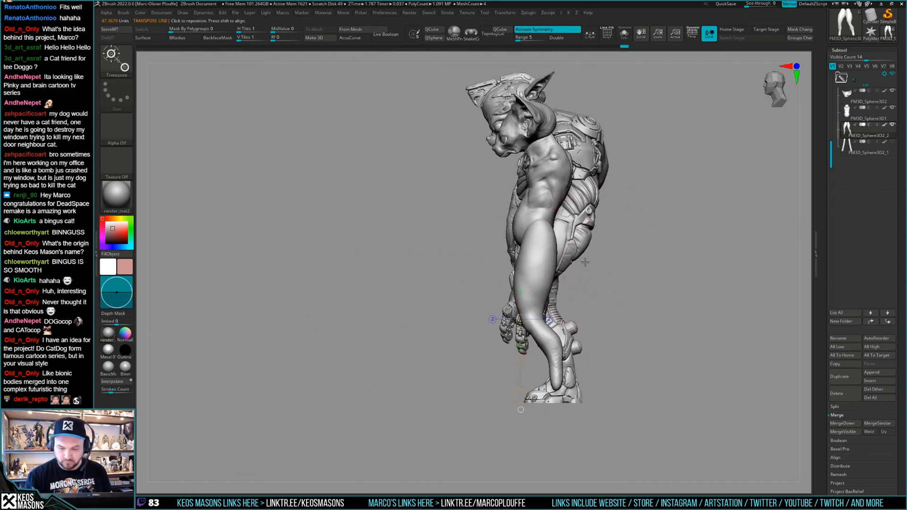
drag(617, 291, 632, 280)
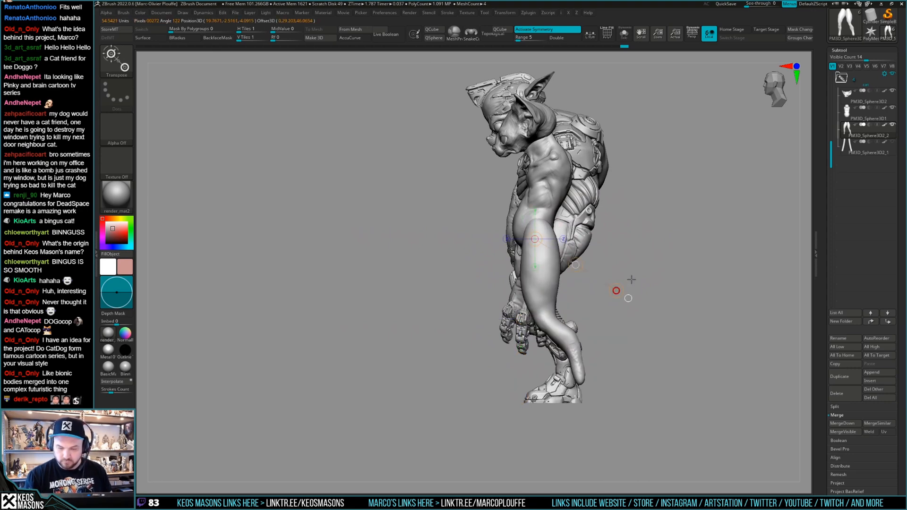
key(q)
Pull pointed feet forward from the ends of the isolated legs with the Move brush
mouse_move(631, 280)
right_down()
mouse_move(638, 253)
mouse_move(614, 274)
right_up()
mouse_move(536, 322)
right_down()
mouse_move(588, 325)
mouse_move(578, 297)
right_up()
key(shift+s)
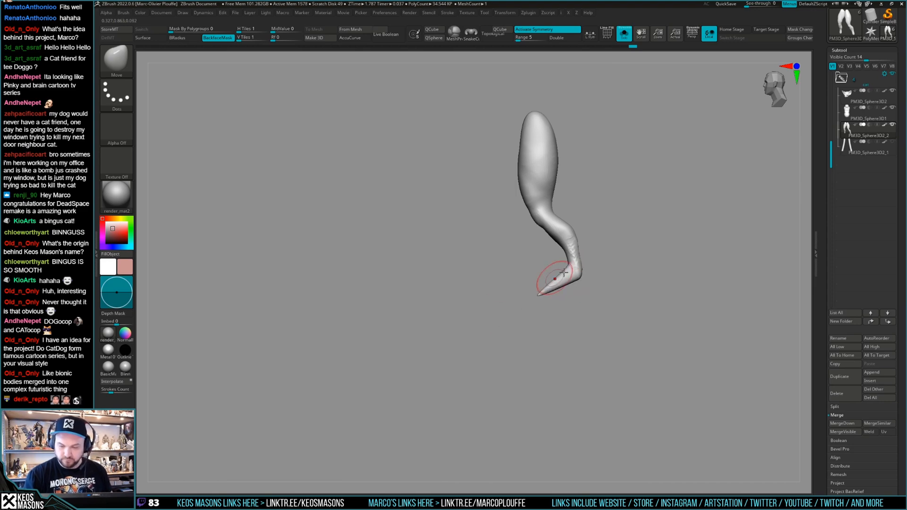
right_drag(580, 272, 577, 283)
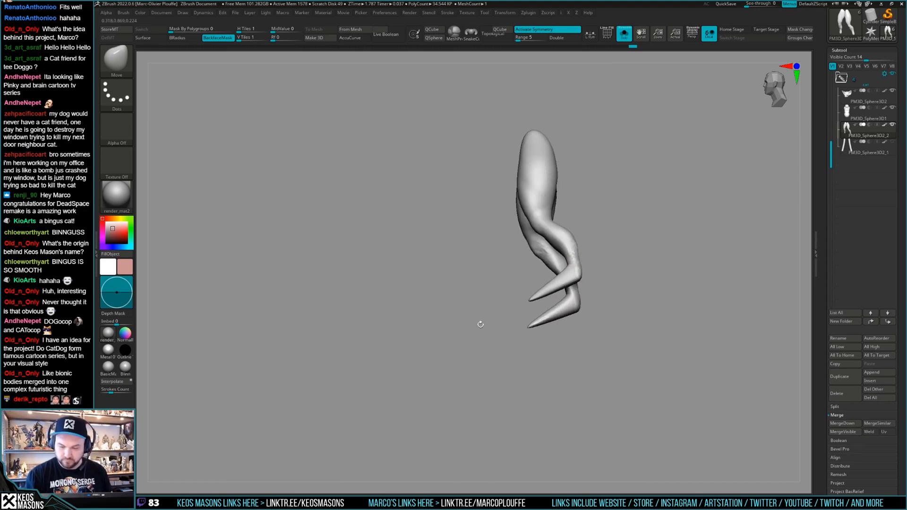
key(shift+s)
Broaden and smooth the feet, shaping their soles and rounded toes from beneath and in front
mouse_move(634, 256)
right_down()
mouse_move(511, 372)
mouse_move(567, 267)
mouse_move(554, 316)
mouse_move(558, 301)
mouse_move(565, 311)
mouse_move(553, 202)
mouse_move(565, 290)
mouse_move(609, 344)
mouse_move(604, 321)
mouse_move(613, 320)
right_up()
key(alt+s)
ctrl+right_drag(493, 231, 492, 256)
shift+drag(485, 223, 484, 232)
ctrl+right_drag(583, 241, 585, 151)
key(alt+s)
ctrl+right_drag(571, 299, 539, 330)
right_drag(537, 302, 520, 263)
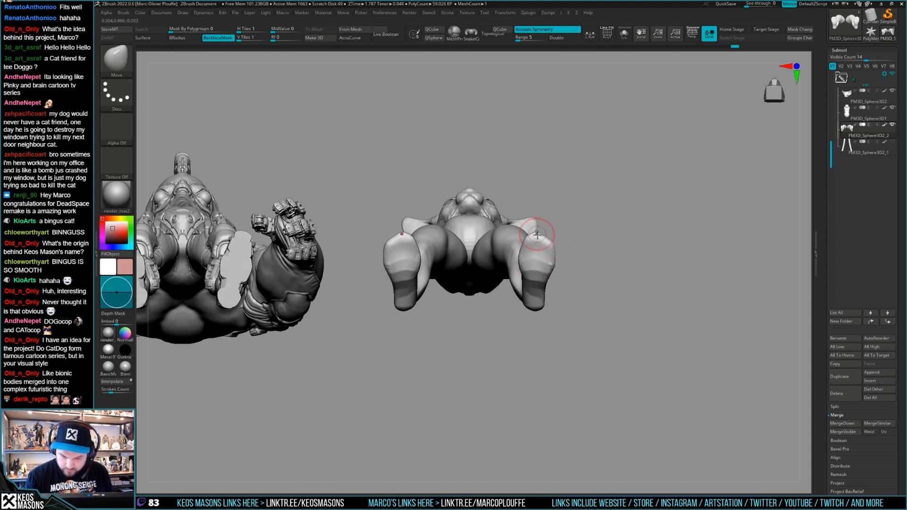
right_drag(522, 271, 587, 302)
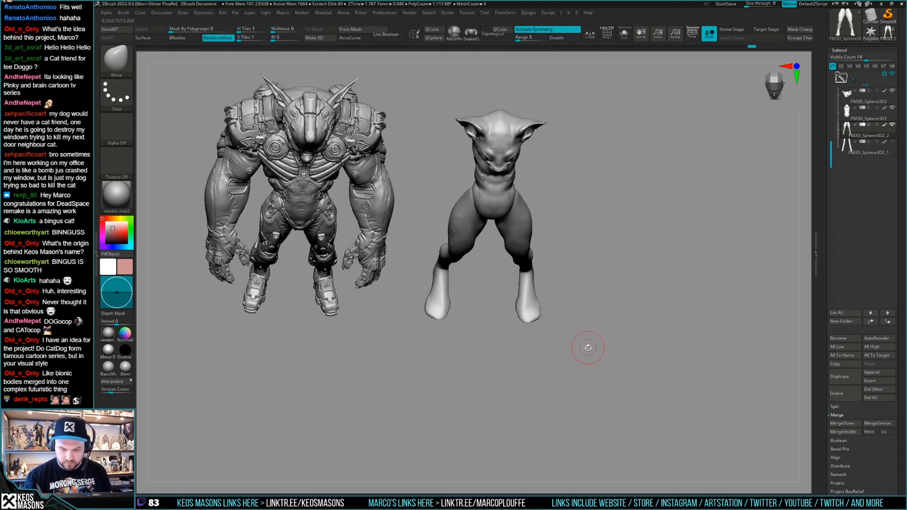
Mask the legs above the feet and turn both feet outward around the heels with the Transpose tool
right_drag(589, 359, 531, 271)
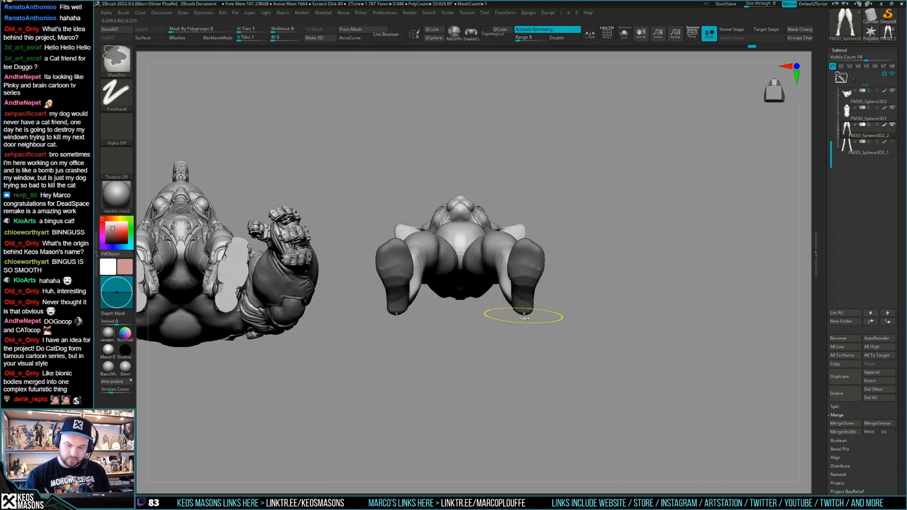
key(w)
drag(522, 306, 526, 179)
key(q)
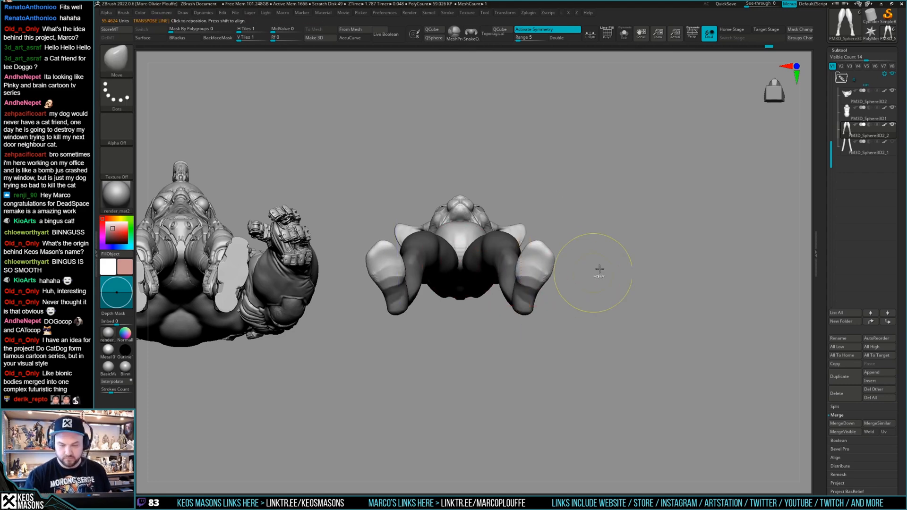
Clear the mask and reshape the heels and soles from beneath with the Move brush
key(space)
key(space)
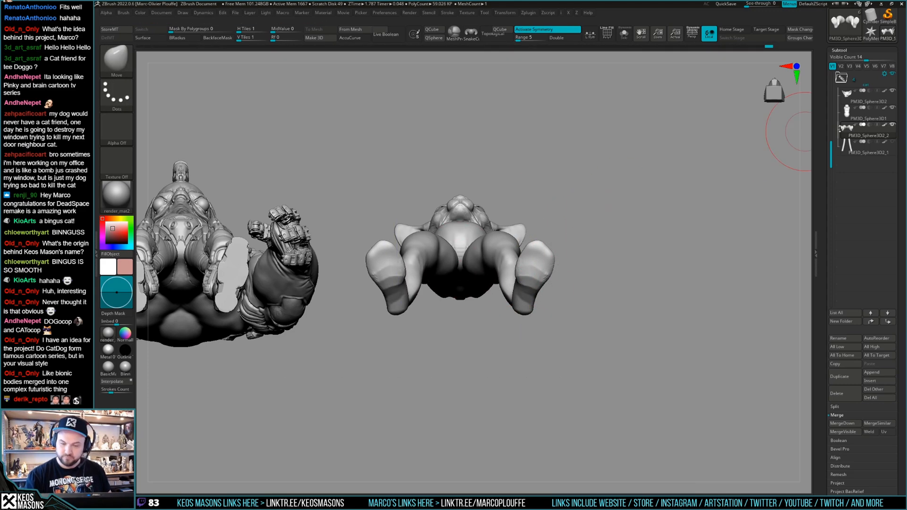
drag(527, 293, 540, 295)
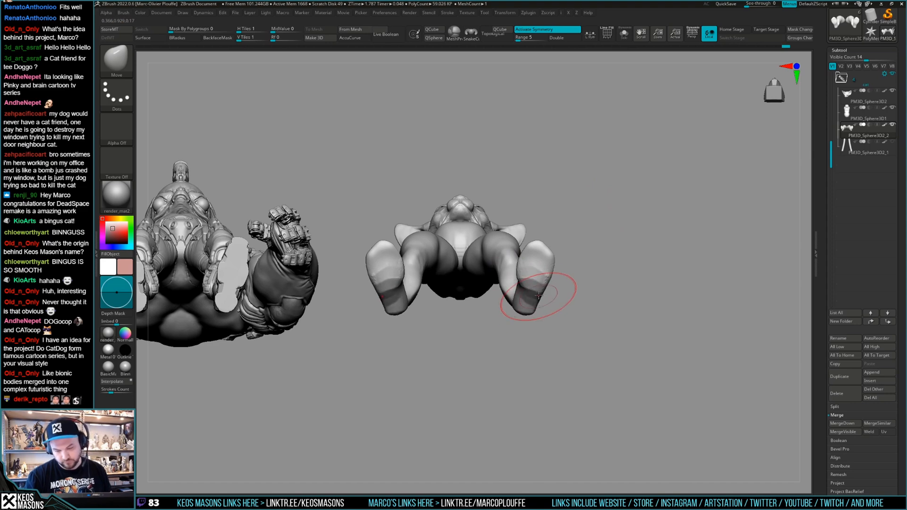
drag(536, 289, 530, 293)
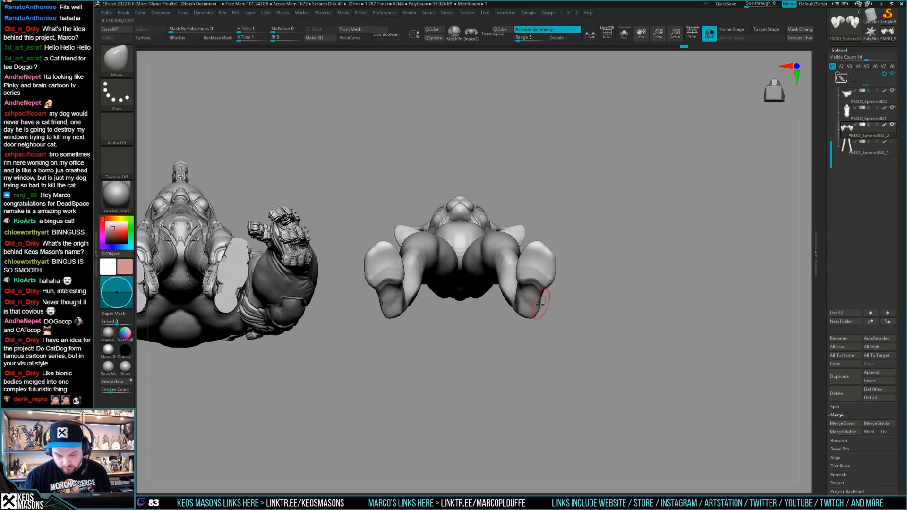
right_drag(520, 287, 596, 333)
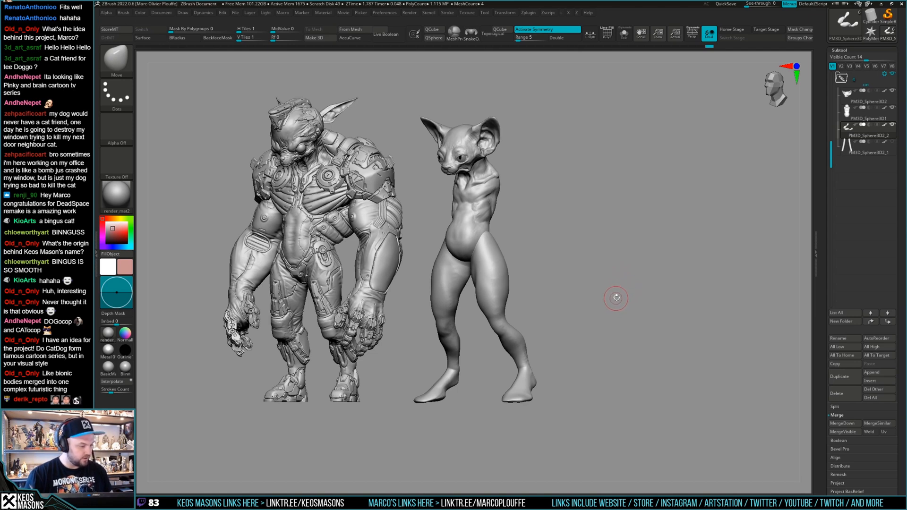
Push the thighs forward in side view with a large Move brush
mouse_move(622, 278)
mouse_down()
mouse_move(608, 283)
mouse_move(610, 307)
mouse_up()
key(space)
right_click(549, 285)
alt+right_drag(529, 283, 549, 288)
key(space)
key(space)
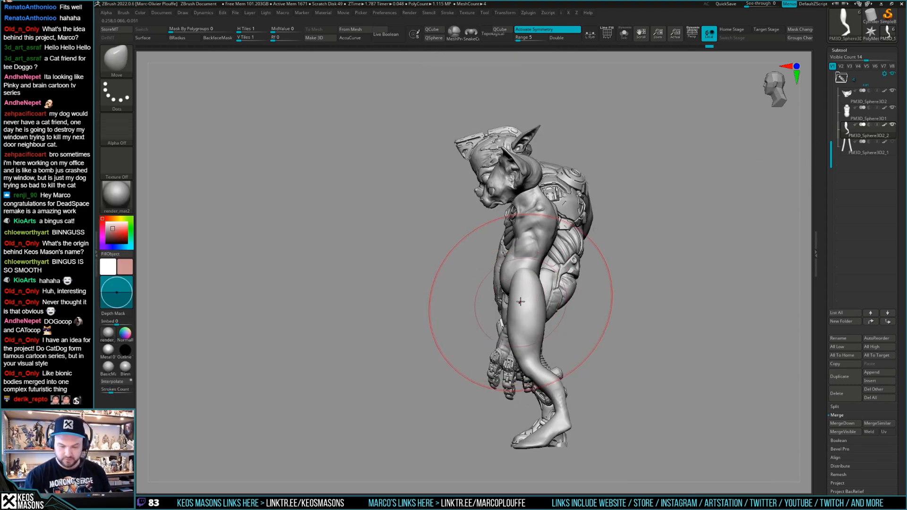
drag(524, 300, 510, 299)
alt+click(510, 300)
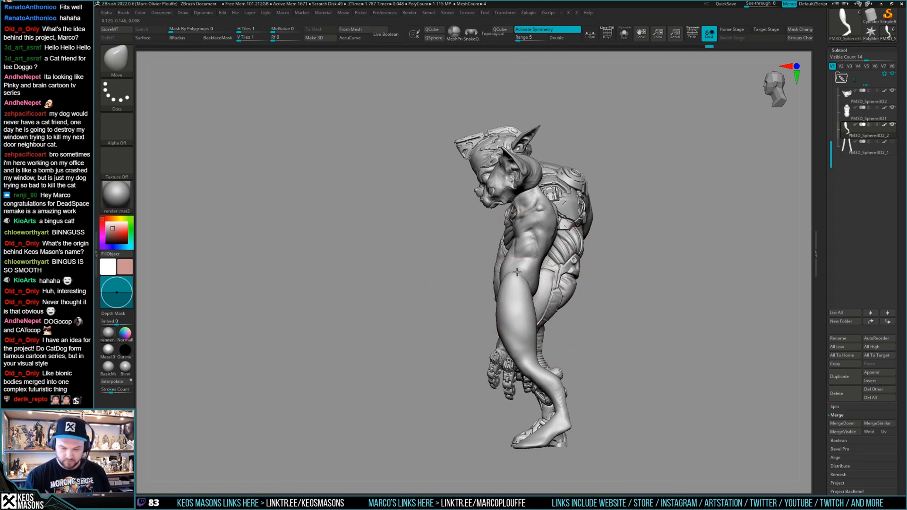
Adjust the rear and outer contours of the thighs where they meet the hips
alt+right_drag(512, 323, 540, 317)
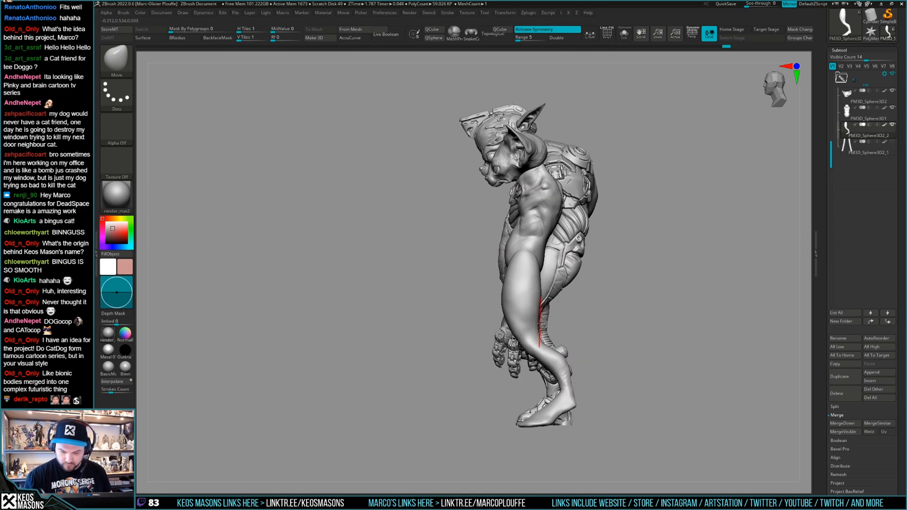
key(alt+s)
key(alt+s)
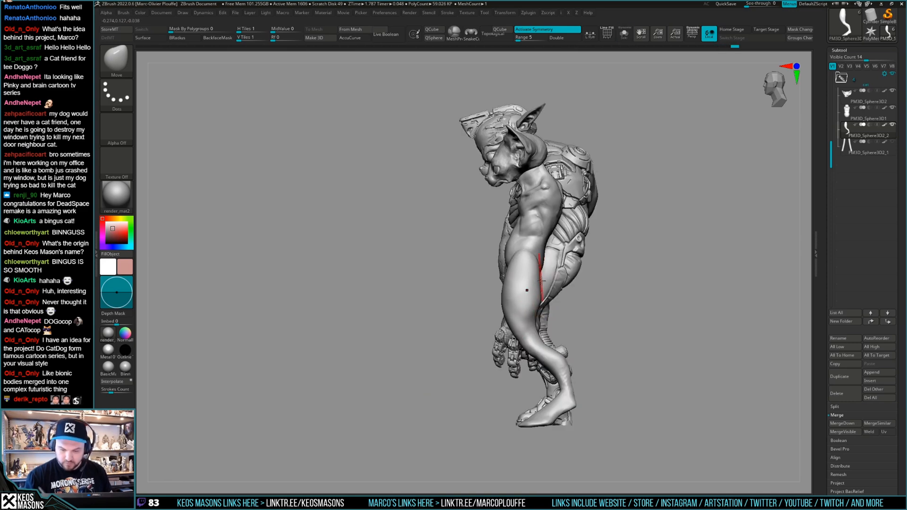
drag(536, 263, 587, 263)
key(space)
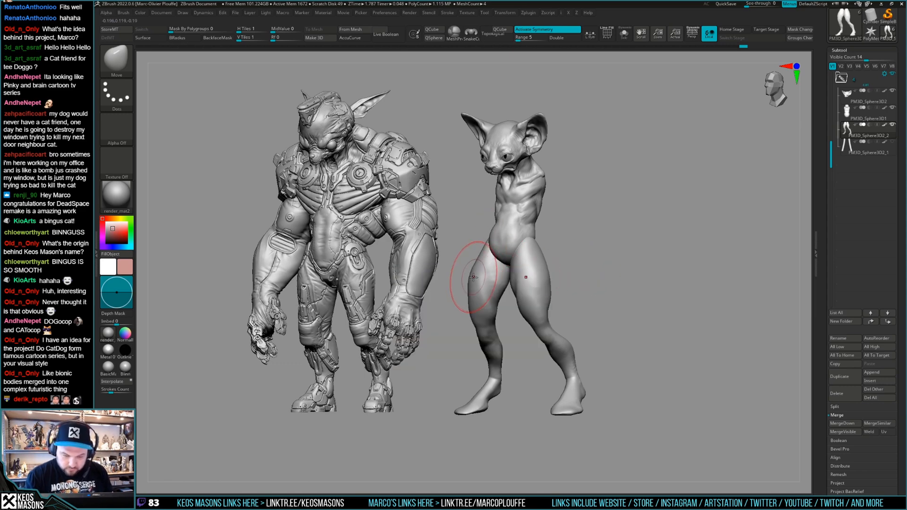
mouse_move(475, 322)
mouse_down()
mouse_move(578, 274)
mouse_move(472, 279)
mouse_move(473, 295)
mouse_move(497, 306)
mouse_move(522, 267)
mouse_up()
key(space)
key(space)
click(505, 261)
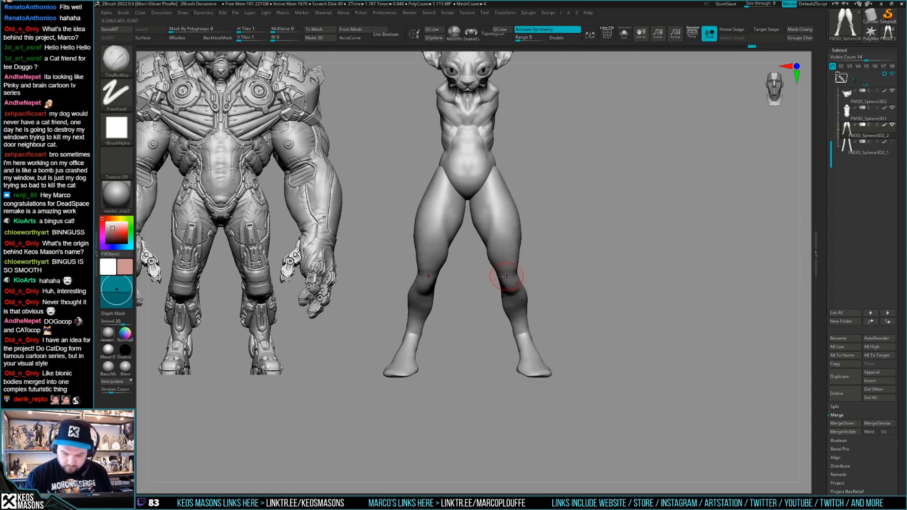
Build up the knees and shins with the ClayBuildup brush and smooth the strokes
mouse_move(517, 293)
right_down()
mouse_move(526, 290)
mouse_move(524, 310)
right_up()
shift+drag(526, 284, 523, 299)
right_drag(521, 300, 497, 273)
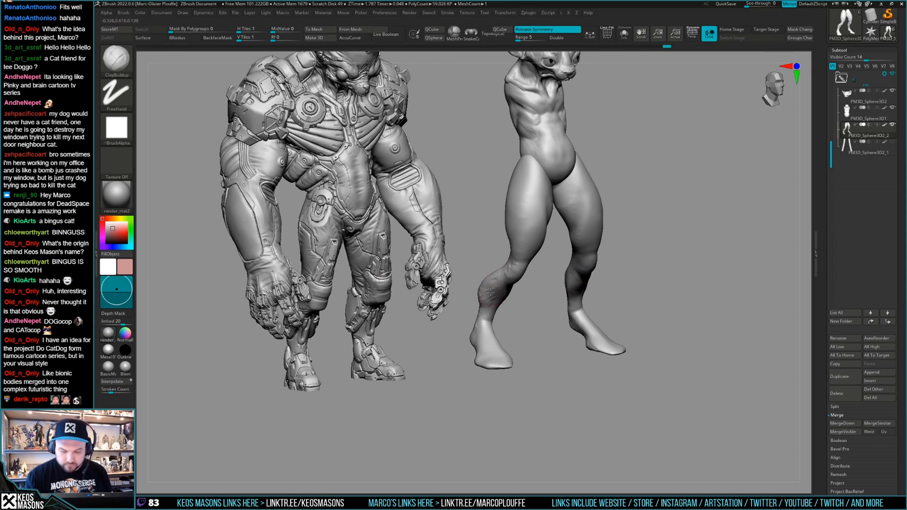
mouse_move(587, 284)
right_down()
mouse_move(514, 286)
mouse_move(519, 276)
right_up()
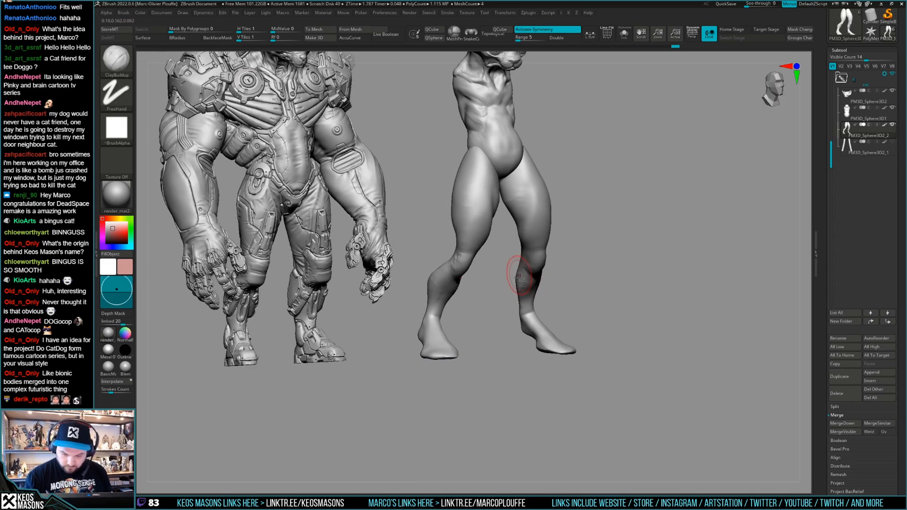
key(shift)
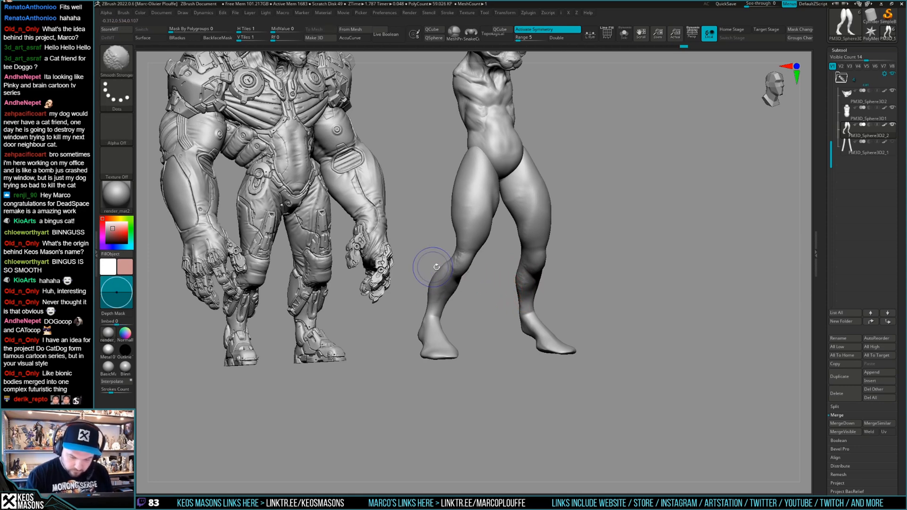
Add clay volume to the calves and ankles and smooth the lower legs
mouse_move(436, 270)
right_down()
mouse_move(524, 298)
mouse_move(528, 284)
right_up()
shift+drag(500, 299, 514, 307)
mouse_move(517, 250)
right_down()
mouse_move(505, 246)
mouse_move(539, 249)
mouse_move(548, 301)
mouse_move(525, 269)
mouse_move(528, 293)
mouse_move(534, 282)
mouse_move(522, 280)
mouse_move(545, 293)
mouse_move(537, 260)
mouse_move(551, 282)
mouse_move(550, 246)
mouse_move(582, 209)
right_up()
mouse_move(564, 262)
right_down()
mouse_move(556, 301)
mouse_move(550, 265)
mouse_move(530, 289)
mouse_move(539, 274)
right_up()
alt+right_drag(598, 297, 585, 335)
alt+right_drag(566, 286, 612, 286)
key(space)
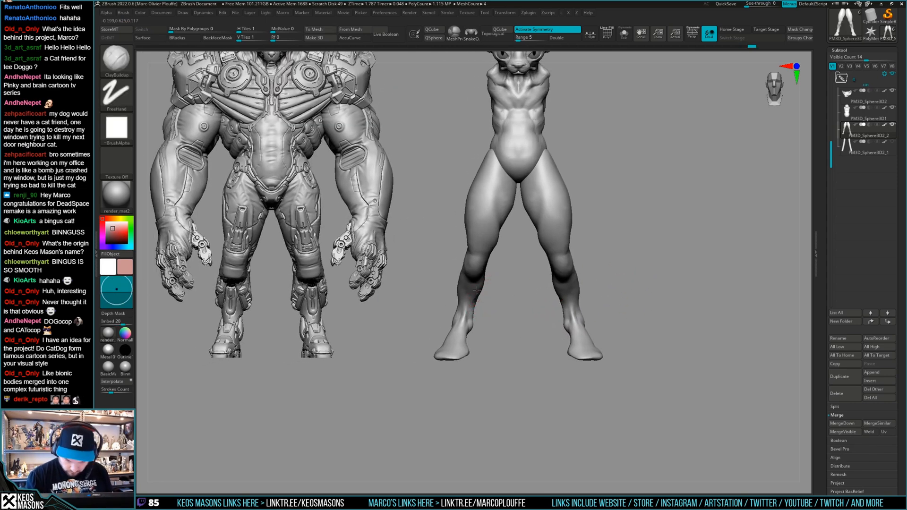
shift+drag(481, 286, 489, 267)
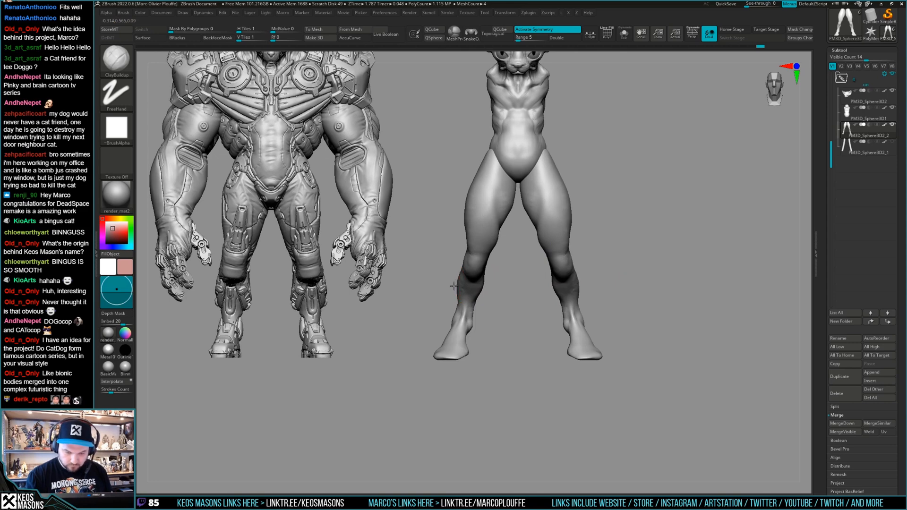
mouse_move(570, 258)
right_down()
mouse_move(561, 278)
mouse_move(494, 265)
mouse_move(557, 278)
mouse_move(550, 324)
mouse_move(581, 314)
mouse_move(576, 298)
mouse_move(553, 298)
mouse_move(527, 325)
mouse_move(548, 302)
mouse_move(602, 285)
mouse_move(579, 383)
mouse_move(583, 331)
mouse_move(587, 342)
mouse_move(640, 271)
mouse_move(603, 286)
mouse_move(598, 304)
mouse_move(619, 239)
mouse_move(610, 246)
mouse_move(607, 284)
mouse_move(593, 289)
mouse_move(634, 285)
right_up()
Refine the silhouette of the lower legs and thighs with the Move brush
key(b)
key(m)
key(v)
key(space)
drag(572, 281, 578, 281)
mouse_move(514, 258)
alt+right_down()
mouse_move(535, 273)
mouse_move(551, 269)
alt+right_up()
key(space)
drag(552, 269, 547, 269)
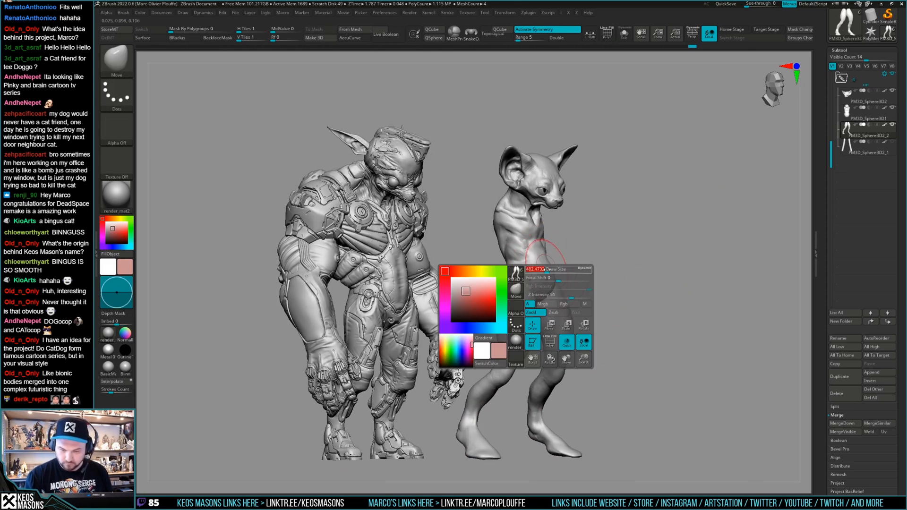
right_drag(552, 303, 562, 265)
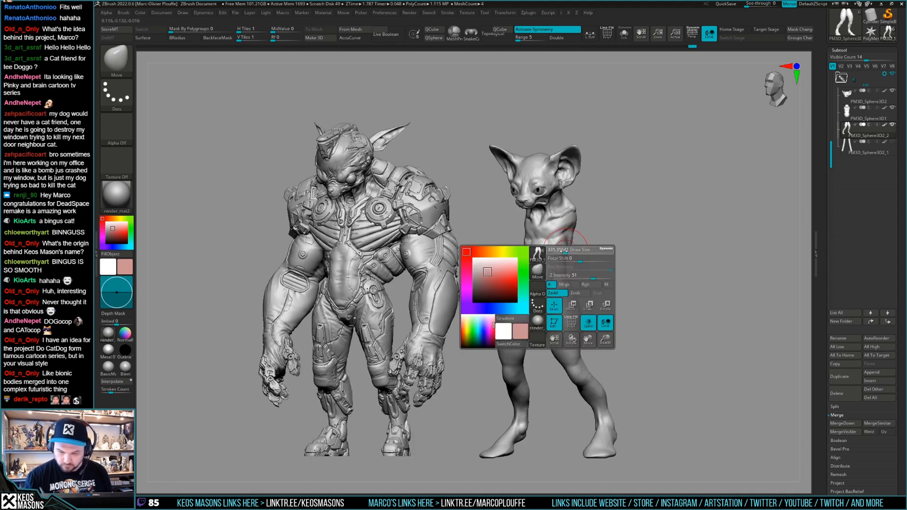
alt+click(563, 265)
mouse_move(623, 236)
right_down()
mouse_move(638, 254)
mouse_move(555, 258)
mouse_move(560, 227)
mouse_move(592, 287)
mouse_move(577, 324)
mouse_move(600, 271)
mouse_move(621, 268)
right_up()
key(space)
Select the arm tubes subtool, subdivide it three times, convert it to DynaMesh and adjust the resolution
click(868, 131)
key(shift+f)
key(shift+f)
key(ctrl+d)
key(ctrl+d)
key(ctrl+d)
key(i)
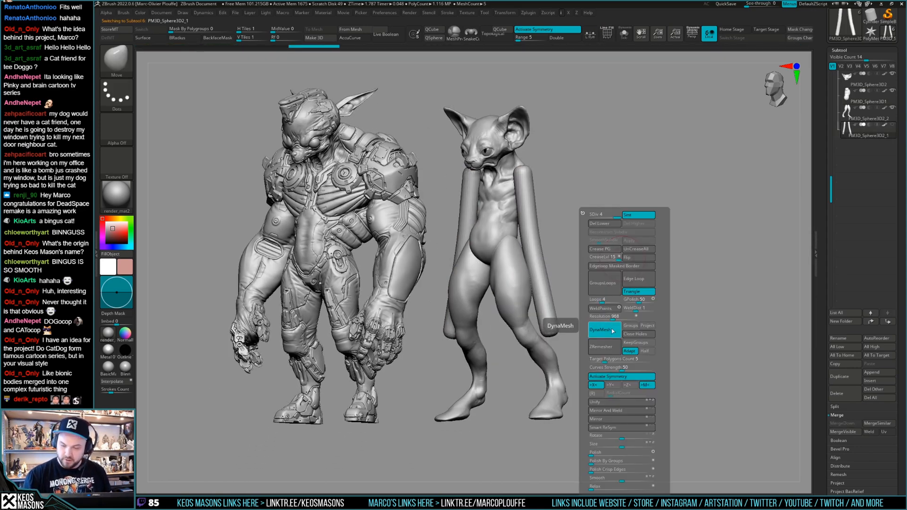
click(615, 329)
key(i)
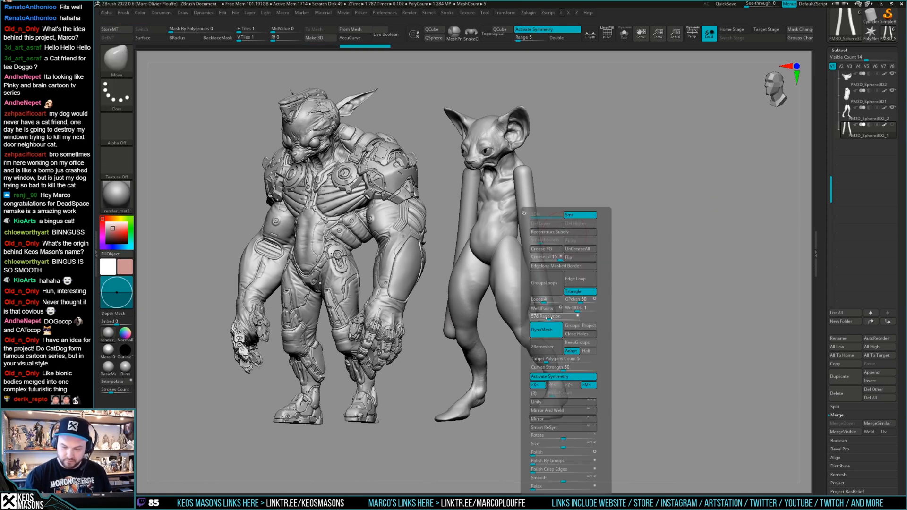
alt+click(516, 301)
key(i)
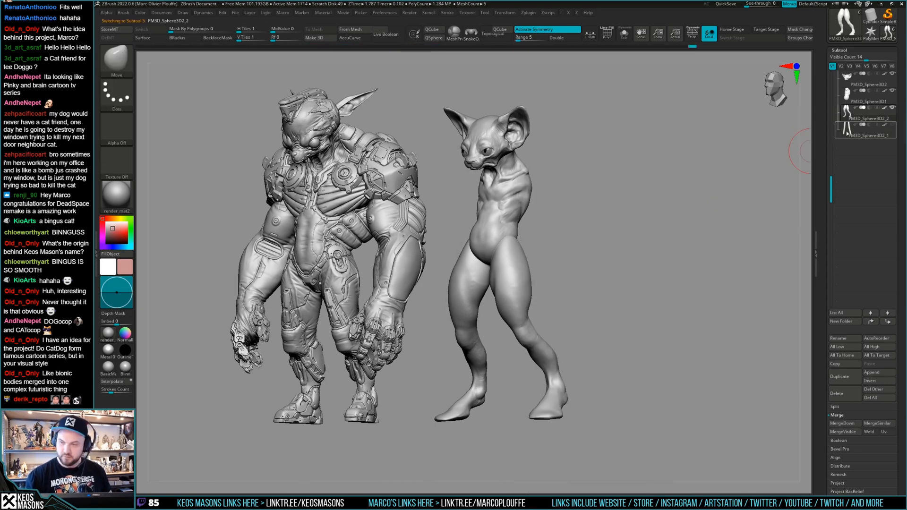
Reselect the arm tubes, re-run DynaMesh on them and enlarge the Move brush
click(845, 131)
ctrl+drag(669, 229, 626, 321)
ctrl+drag(623, 218, 609, 298)
mouse_move(537, 282)
mouse_down()
mouse_move(624, 239)
mouse_move(617, 260)
mouse_move(644, 276)
mouse_move(611, 272)
mouse_move(626, 299)
mouse_up()
key(b)
key(space)
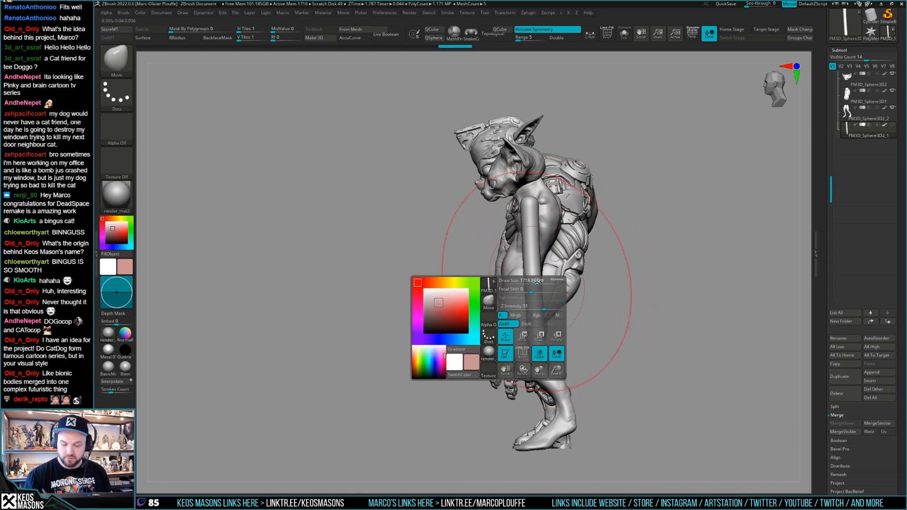
right_drag(536, 302, 605, 288)
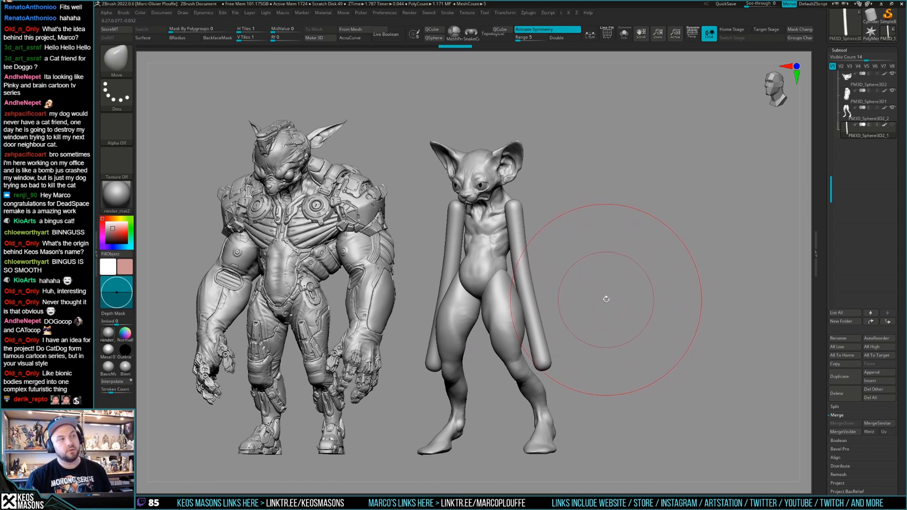
Duplicate the legs subtool, hide the original and isolate the copy
click(849, 117)
alt+drag(582, 309, 591, 263)
key(alt+shift+s)
click(849, 133)
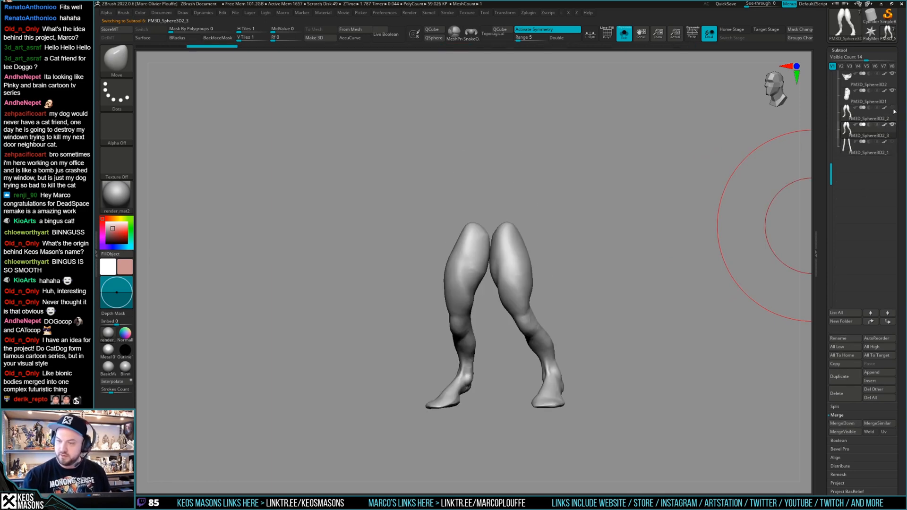
key(alt+shift+s)
Mask the duplicated legs down to the ankles and rotate the feet downward with the Transpose tool
drag(613, 304, 579, 352)
mouse_move(557, 322)
mouse_down()
mouse_move(539, 325)
mouse_move(561, 294)
mouse_move(577, 317)
mouse_move(551, 334)
mouse_up()
key(space)
key(alt+shift+s)
key(space)
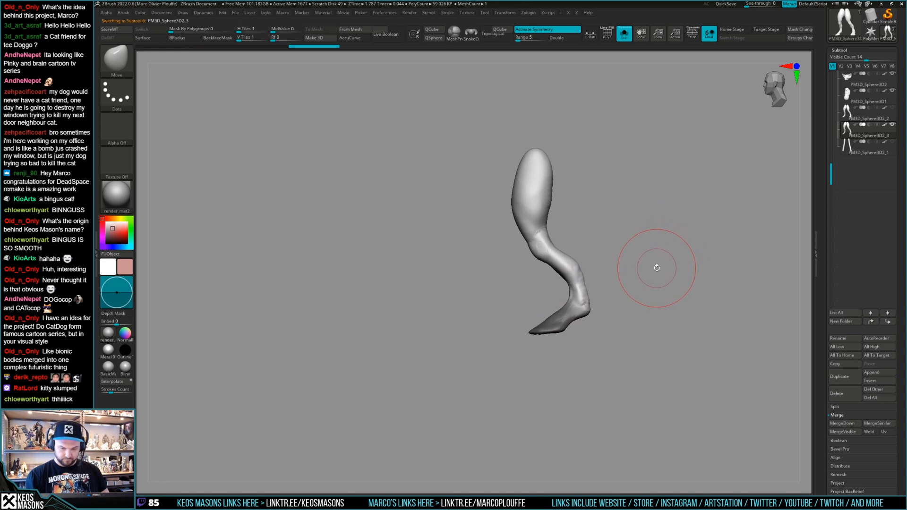
key(w)
mouse_move(582, 303)
mouse_down()
mouse_move(668, 303)
mouse_move(656, 264)
mouse_up()
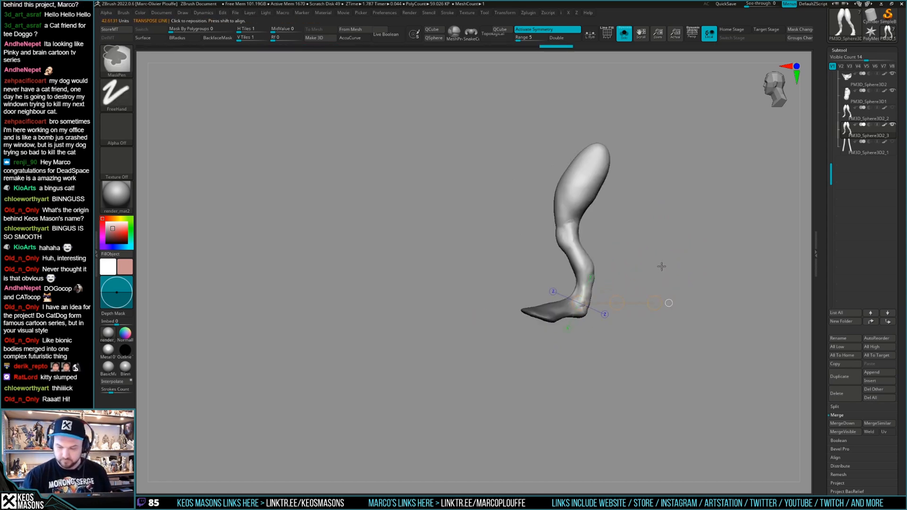
key(ctrl+z)
ctrl+click(679, 235)
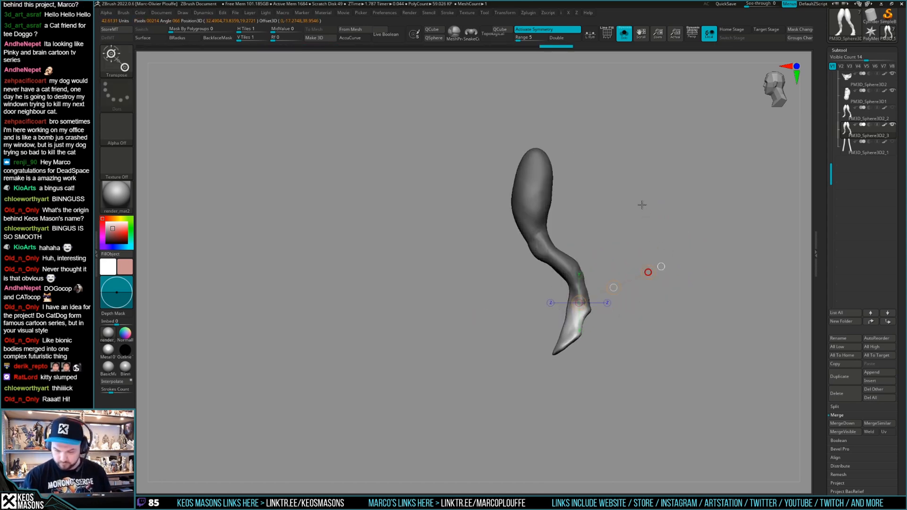
Reshape the ankles of the duplicated legs with a smaller Move brush
key(q)
key(space)
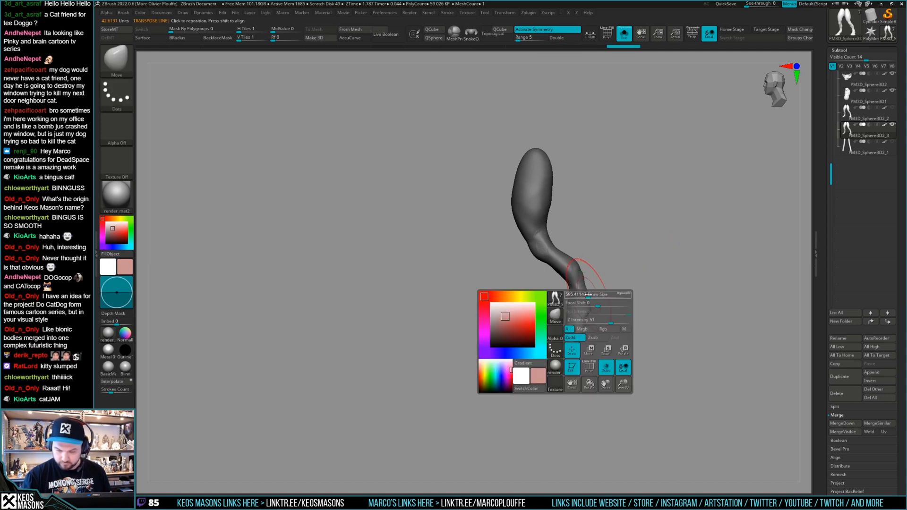
ctrl+drag(584, 297, 576, 302)
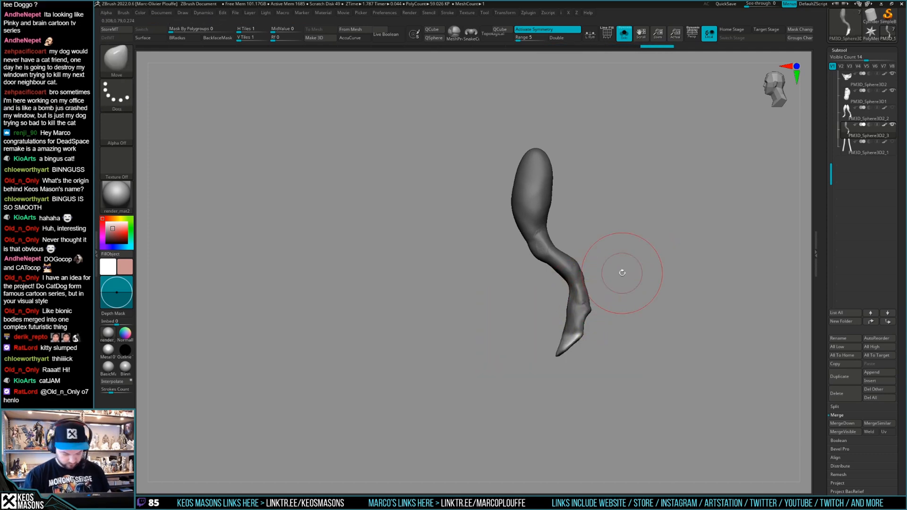
Mask everything above the toes and bend the toes forward, flat to the ground, with the Transpose tool
key(w)
shift+drag(658, 277, 648, 295)
mouse_move(654, 352)
shift+mouse_down()
mouse_move(660, 289)
mouse_move(586, 298)
mouse_move(594, 299)
mouse_move(585, 337)
shift+mouse_up()
key(q)
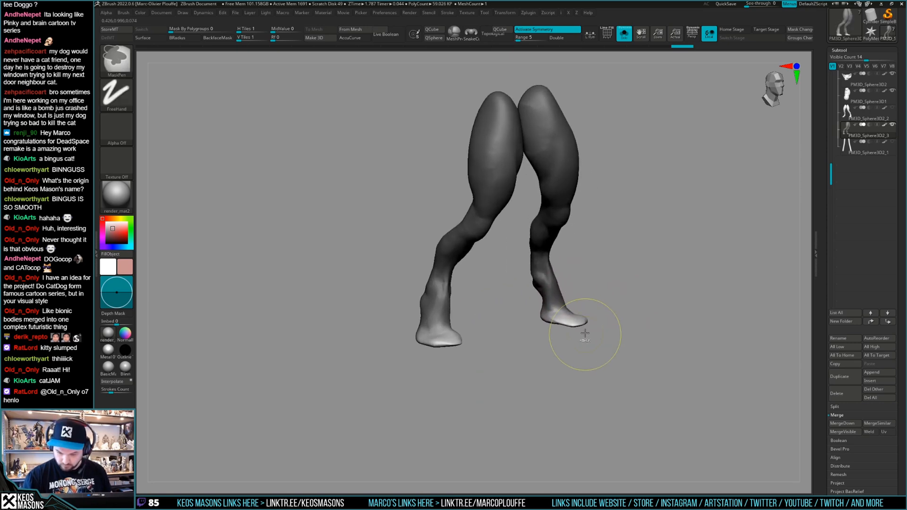
Smooth the bent toe area and widen the front of the paws with the Move brush
key(space)
shift+drag(575, 287, 565, 322)
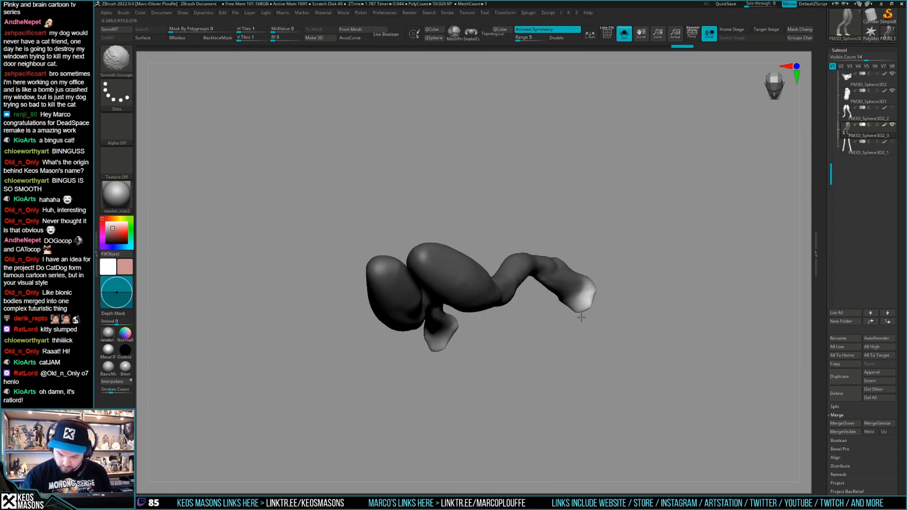
shift+drag(600, 292, 653, 284)
key(space)
shift+drag(541, 330, 628, 277)
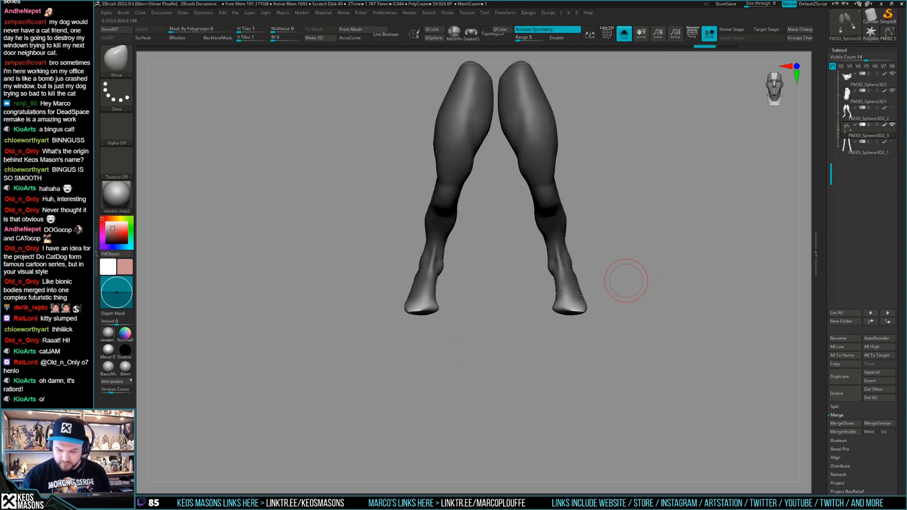
drag(571, 310, 585, 312)
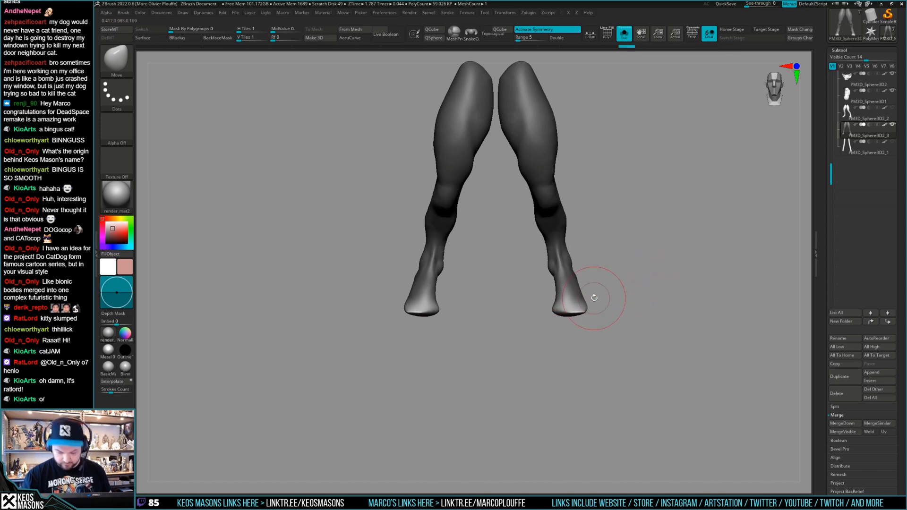
Clear the mask from the duplicated legs and check the digitigrade pose from the side
key(4)
click(699, 307)
ctrl+shift+drag(633, 316, 352, 310)
mouse_move(626, 256)
mouse_down()
mouse_move(650, 265)
mouse_move(620, 304)
mouse_move(615, 325)
mouse_move(629, 325)
mouse_up()
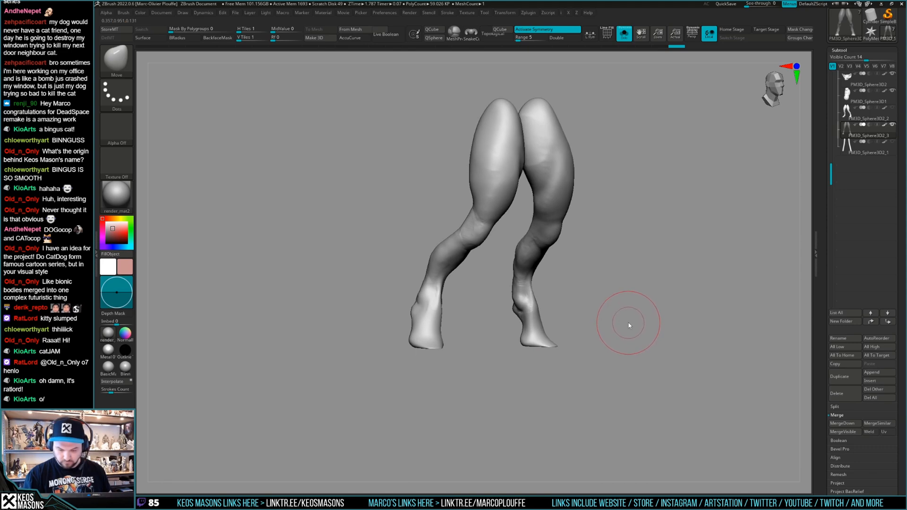
Refine the toes and front of the paws on the isolated duplicate legs with the Move brush
key(space)
alt+drag(562, 326, 572, 310)
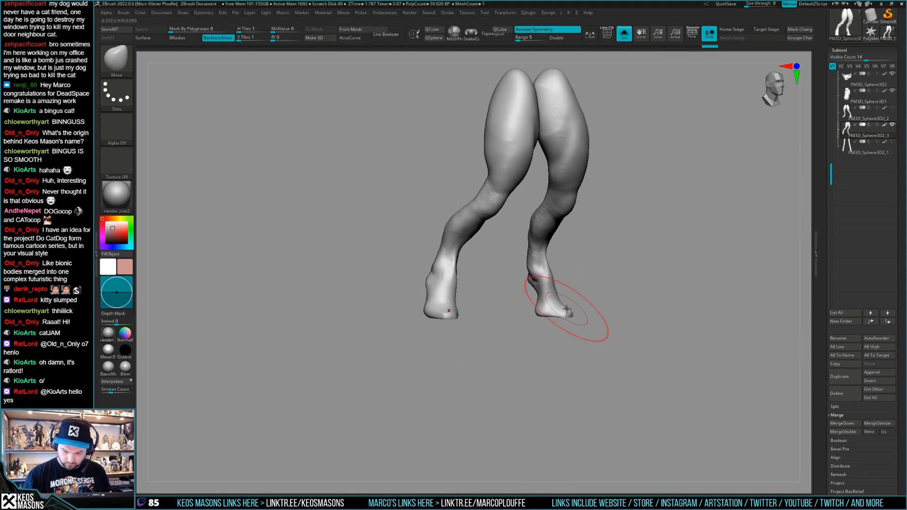
right_drag(567, 308, 644, 284)
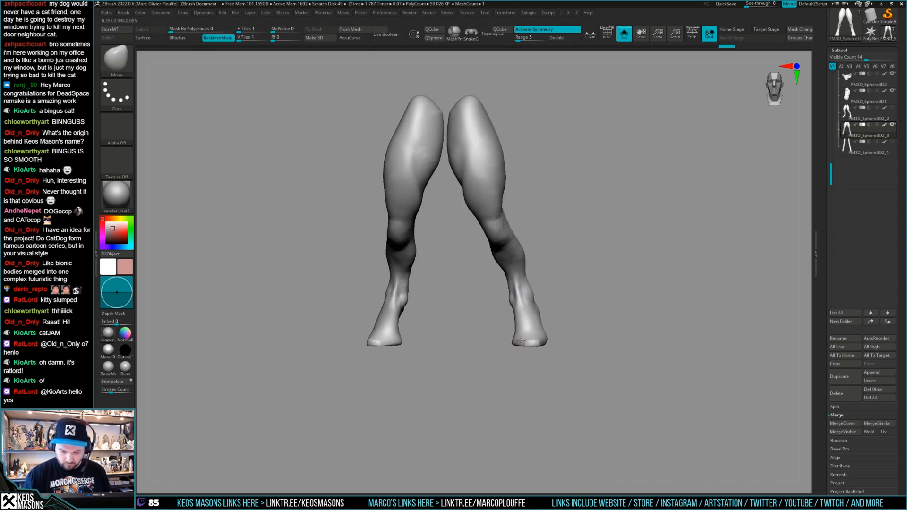
mouse_move(629, 319)
right_down()
mouse_move(624, 364)
mouse_move(619, 349)
mouse_move(614, 360)
mouse_move(546, 312)
mouse_move(564, 297)
right_up()
mouse_move(613, 310)
right_down()
mouse_move(520, 340)
mouse_move(543, 310)
mouse_move(518, 324)
mouse_move(514, 315)
mouse_move(614, 300)
mouse_move(573, 308)
right_up()
Show the full cat beside the armoured figure and refine the outer contour of the thighs and knees from the front
key(alt+s)
right_click(533, 354)
right_click(520, 326)
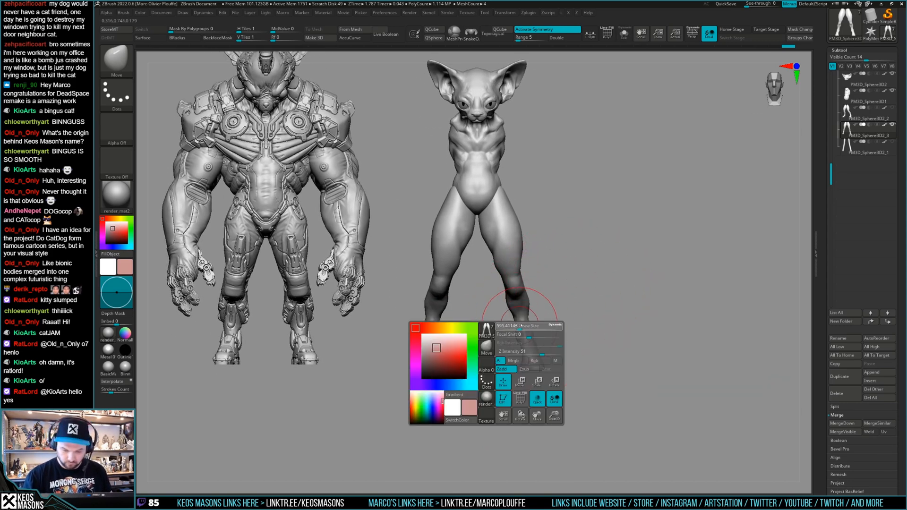
right_click(518, 325)
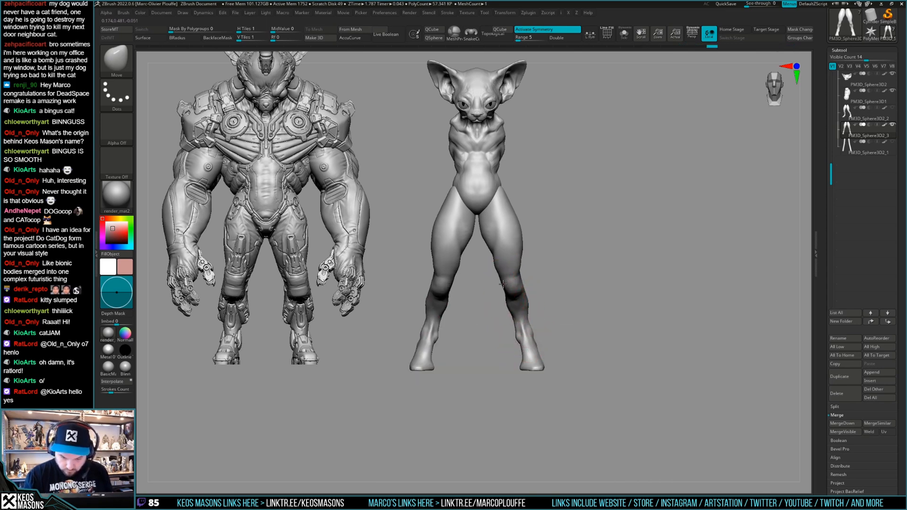
alt+right_drag(549, 244, 551, 294)
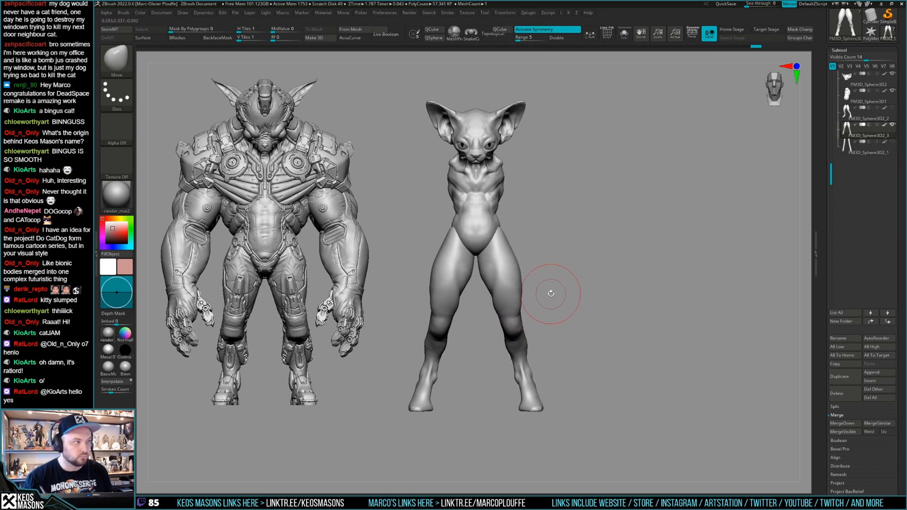
alt+right_drag(542, 263, 548, 290)
shift+drag(518, 269, 517, 267)
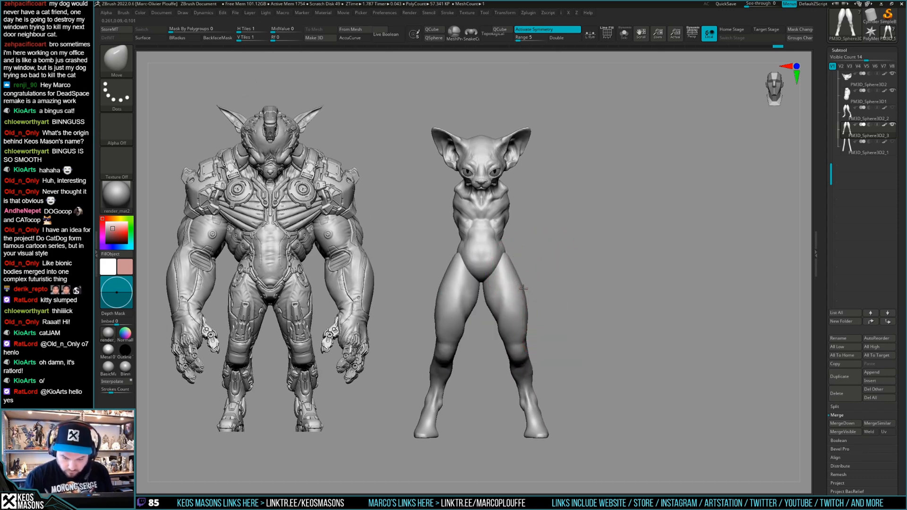
Check the digitigrade legs from three-quarter and side views against the rest of the cat
right_drag(527, 313, 624, 262)
right_click(520, 312)
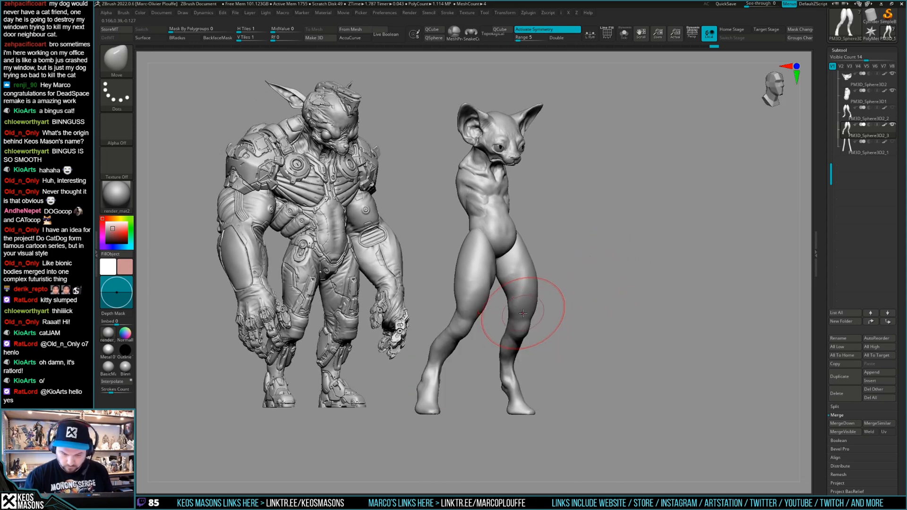
right_drag(525, 313, 534, 306)
mouse_move(590, 285)
right_down()
mouse_move(606, 265)
mouse_move(589, 259)
mouse_move(584, 268)
right_up()
right_click(583, 278)
key(alt+s)
key(alt+s)
Try to shift the lower legs and thighs forward under the body with a much larger Move brush
right_click(584, 327)
drag(575, 354, 520, 360)
key(ctrl+z)
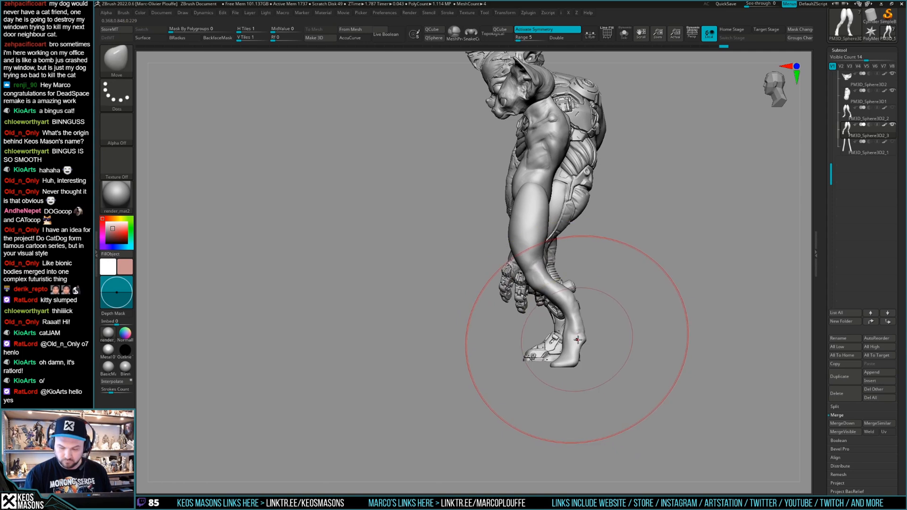
right_click(572, 359)
drag(620, 312, 632, 311)
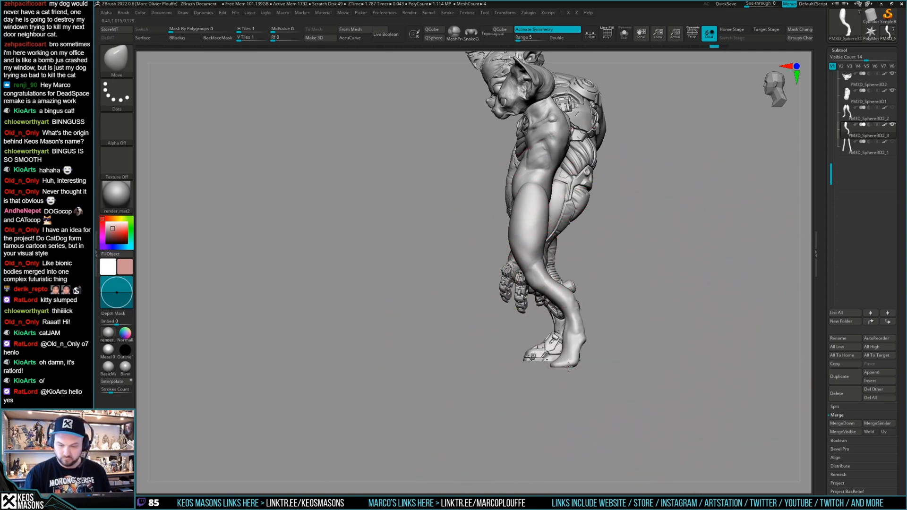
right_click(484, 403)
drag(542, 356, 526, 355)
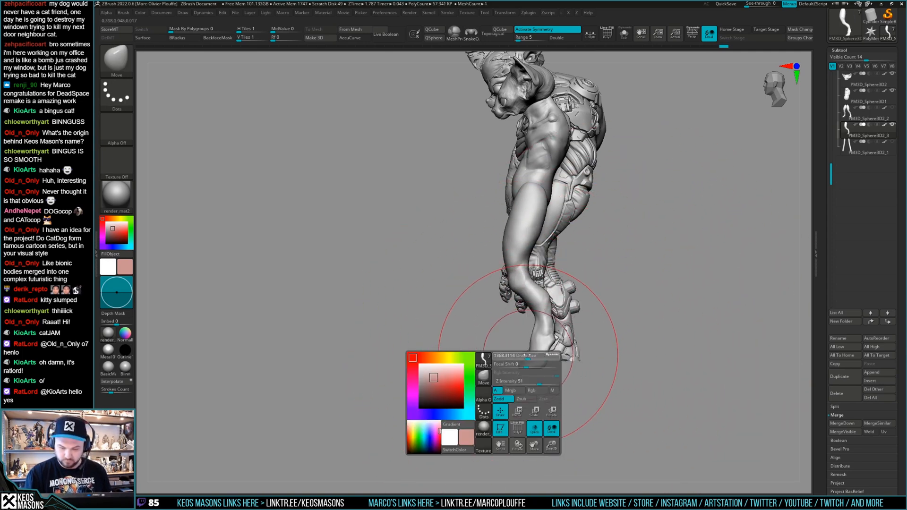
right_click(540, 265)
drag(543, 264, 552, 263)
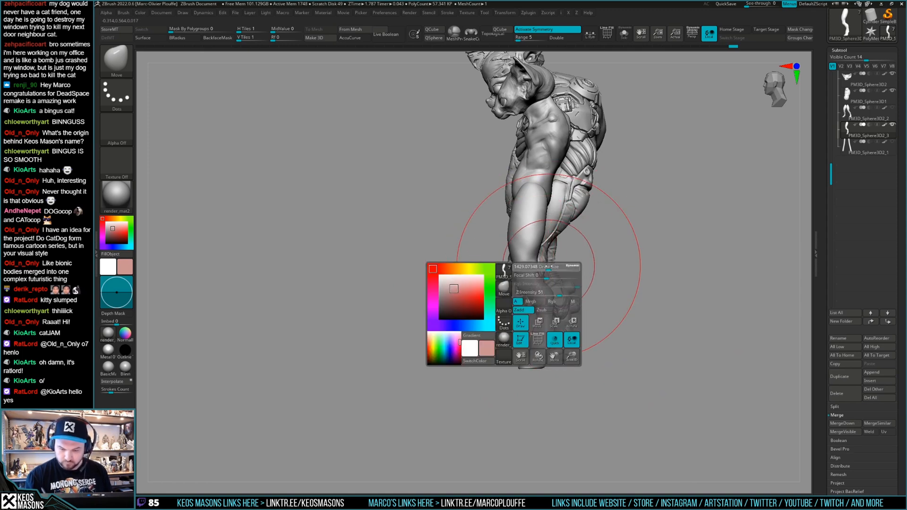
key(ctrl+z)
key(ctrl+z)
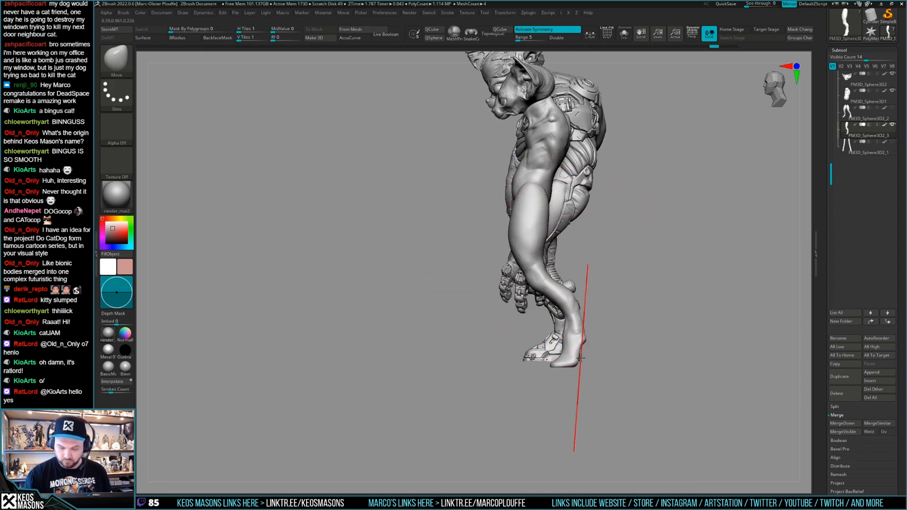
Swing the whole legs forward from the hips with the Transpose tool in the side view
key(w)
mouse_move(536, 187)
mouse_down()
mouse_move(536, 418)
mouse_move(515, 418)
mouse_up()
key(q)
Push the front of the thighs back and reshape the hips and knees with the Move brush
right_click(523, 258)
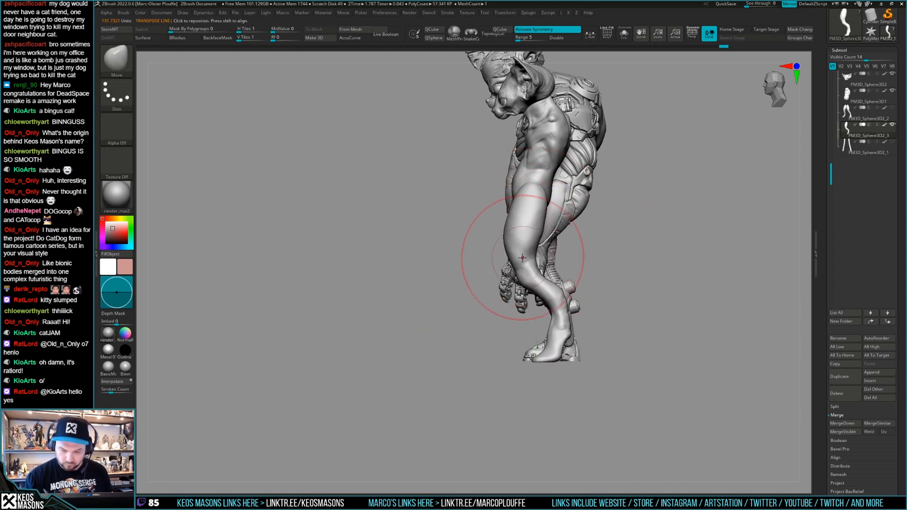
drag(523, 258, 539, 255)
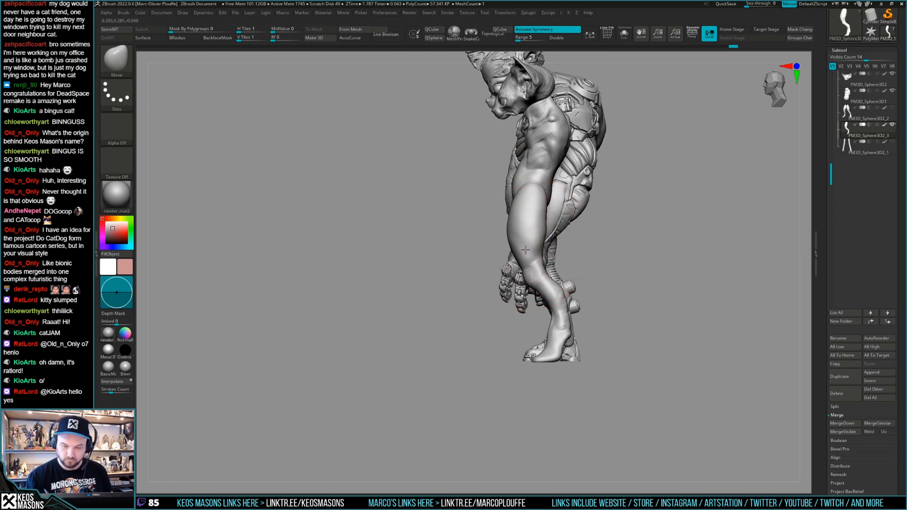
mouse_move(534, 185)
mouse_down()
mouse_move(519, 183)
mouse_move(530, 189)
mouse_up()
right_click(529, 180)
key(space)
drag(534, 285, 556, 299)
Adjust the feet and heels with a small Move brush, working from below, the side and behind
key(space)
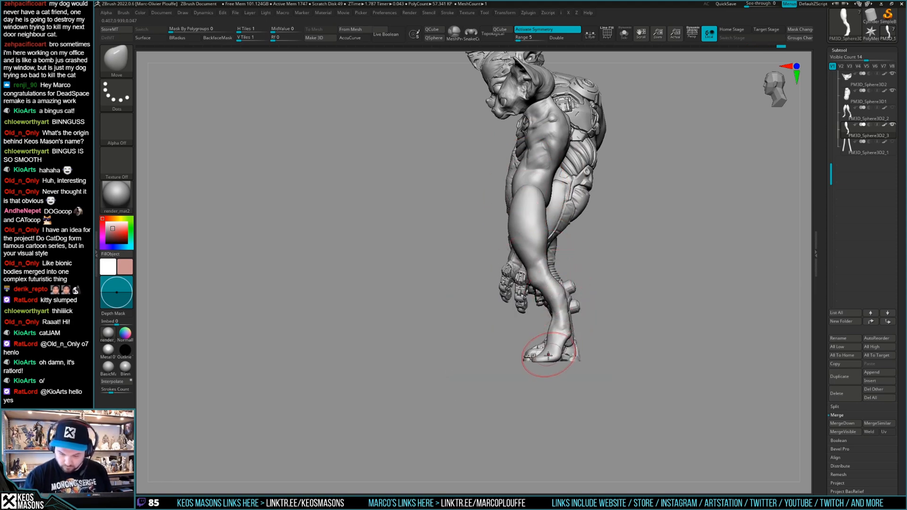
right_drag(552, 358, 557, 335)
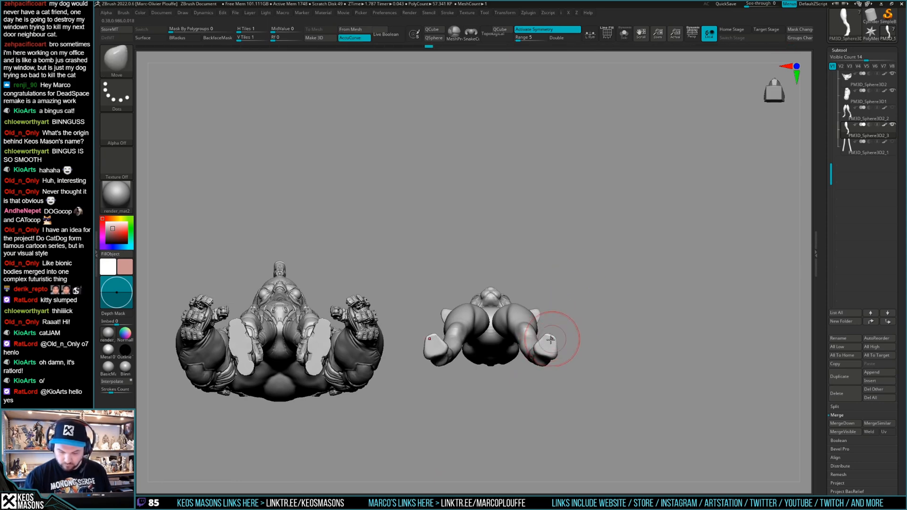
right_drag(551, 333, 589, 311)
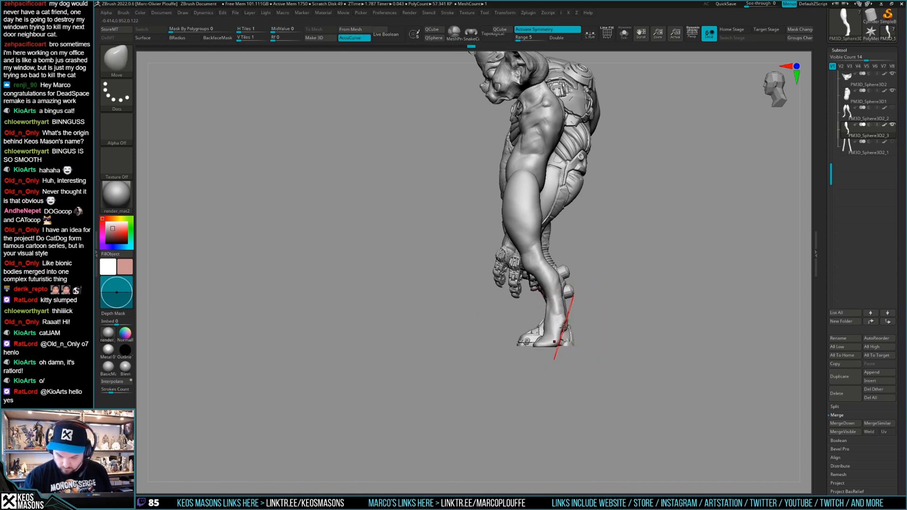
right_drag(583, 347, 560, 316)
key(space)
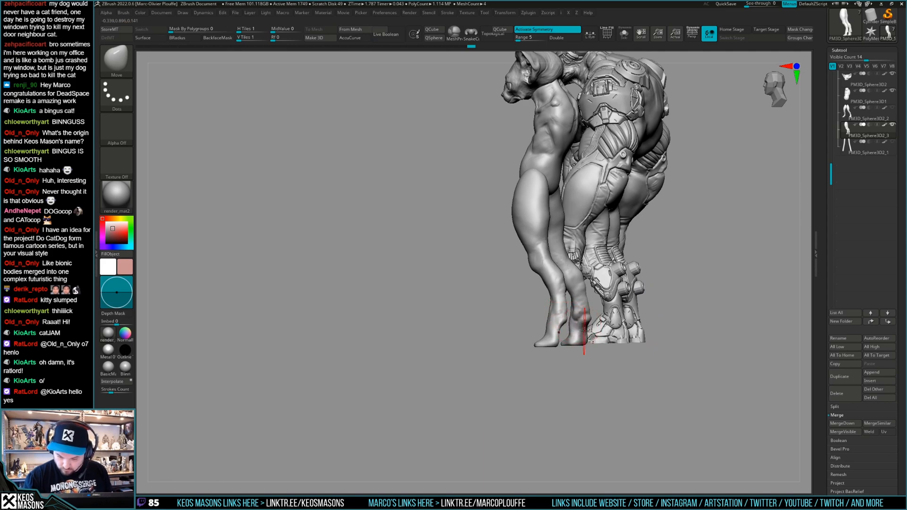
key(space)
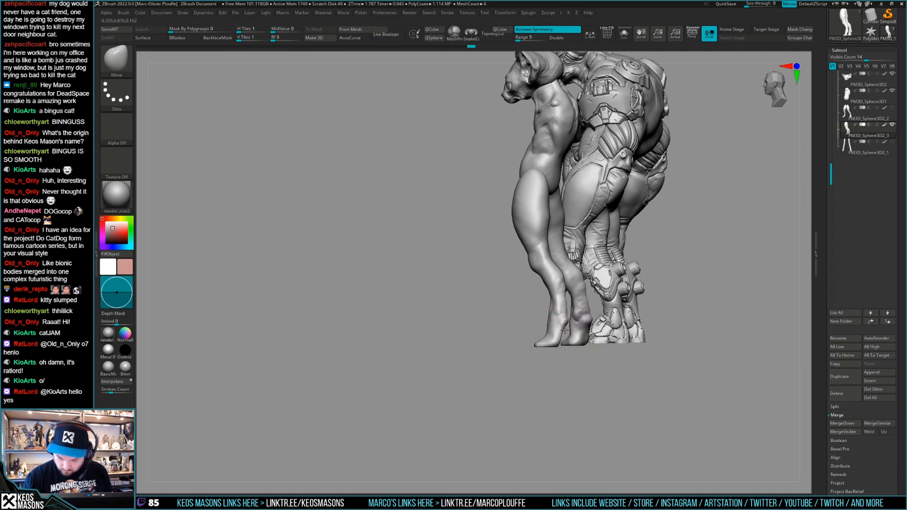
Refine the knees, calves and ankles with the Move brush from three-quarter views beside the armoured figure
drag(456, 397, 523, 371)
mouse_move(551, 286)
right_down()
mouse_move(563, 285)
mouse_move(547, 275)
mouse_move(573, 259)
right_up()
key(space)
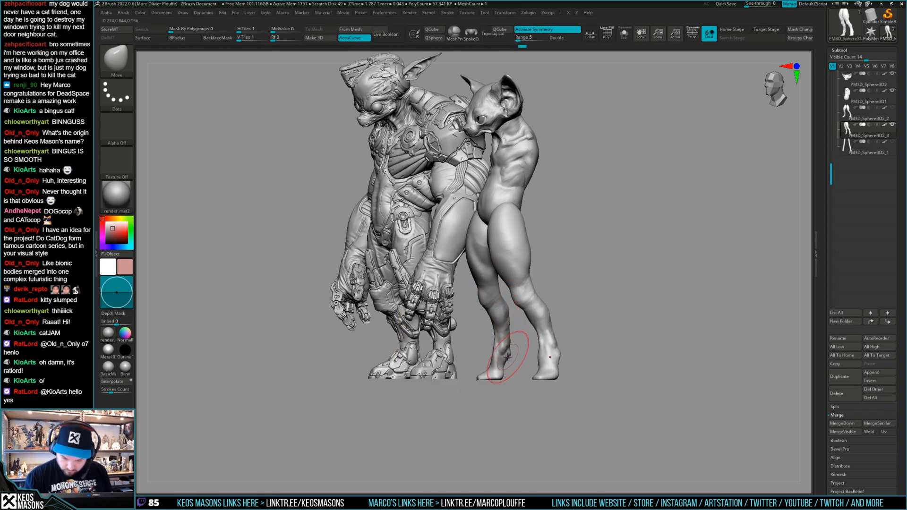
drag(523, 289, 520, 292)
key(space)
alt+right_drag(541, 342, 546, 319)
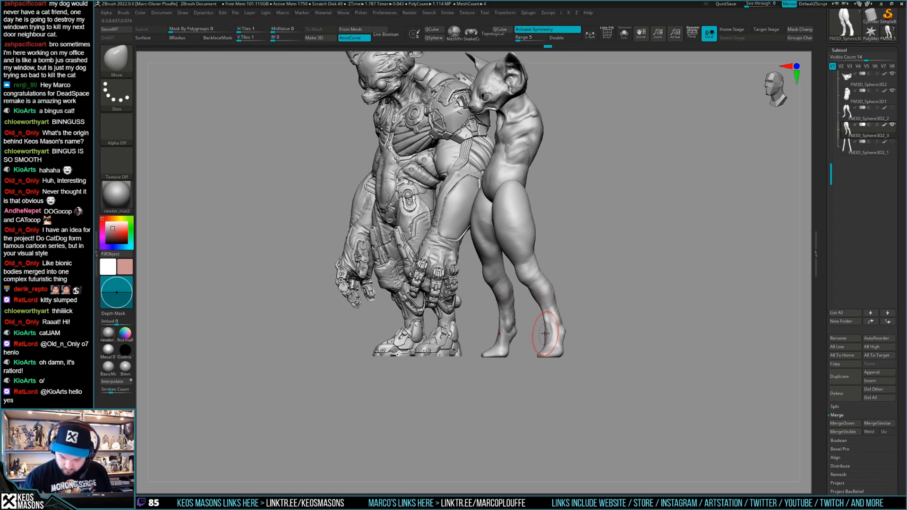
drag(547, 319, 550, 318)
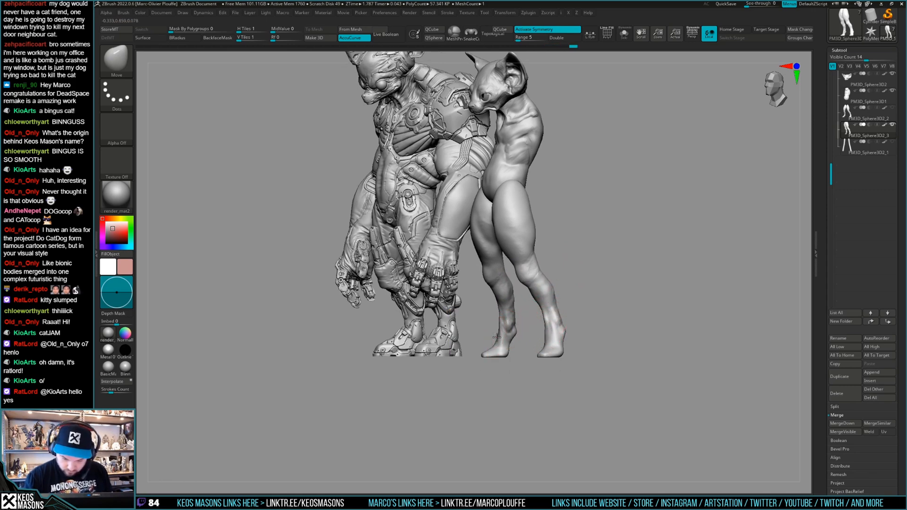
drag(620, 240, 613, 272)
key(space)
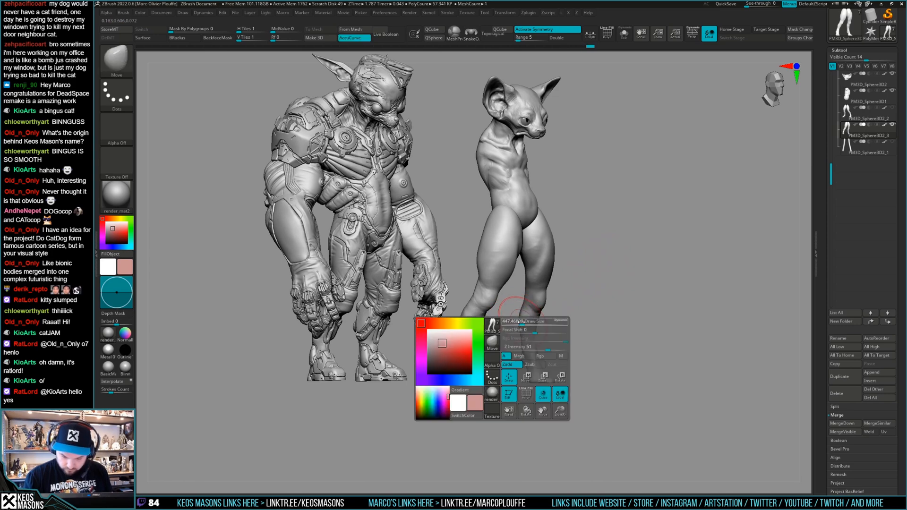
Reshape the cat's hips and thighs with the Move brush, enlarging the draw size up to about 833 and undoing one stroke
shift+drag(519, 319, 524, 330)
key(space)
key(space)
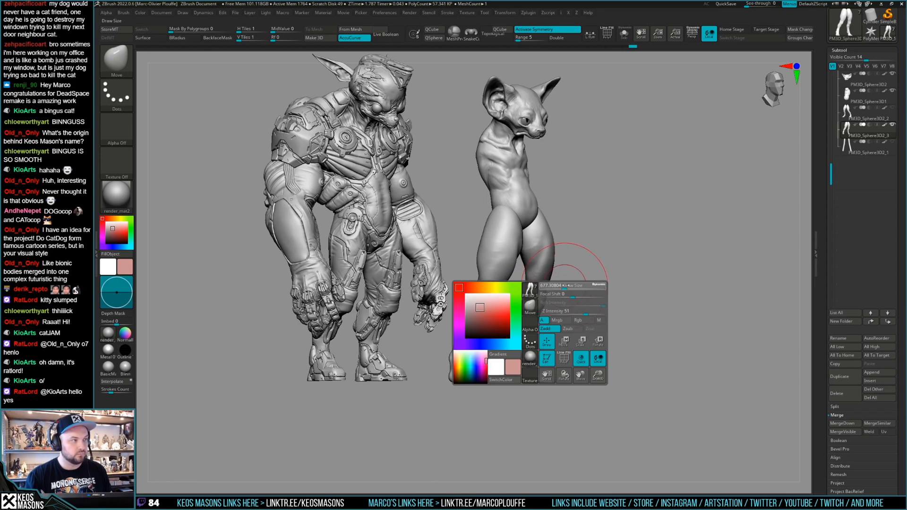
key(space)
key(space)
drag(489, 301, 481, 299)
alt+drag(448, 387, 450, 410)
key(space)
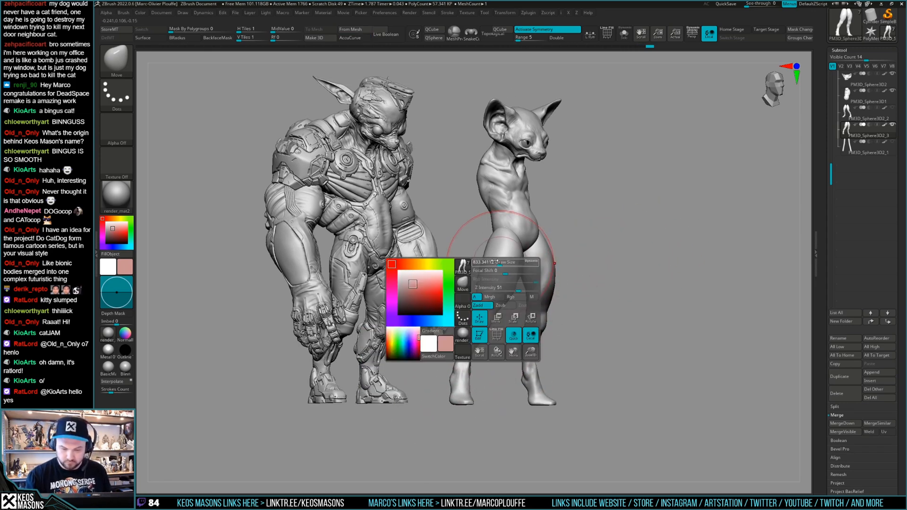
key(ctrl+z)
drag(477, 299, 482, 272)
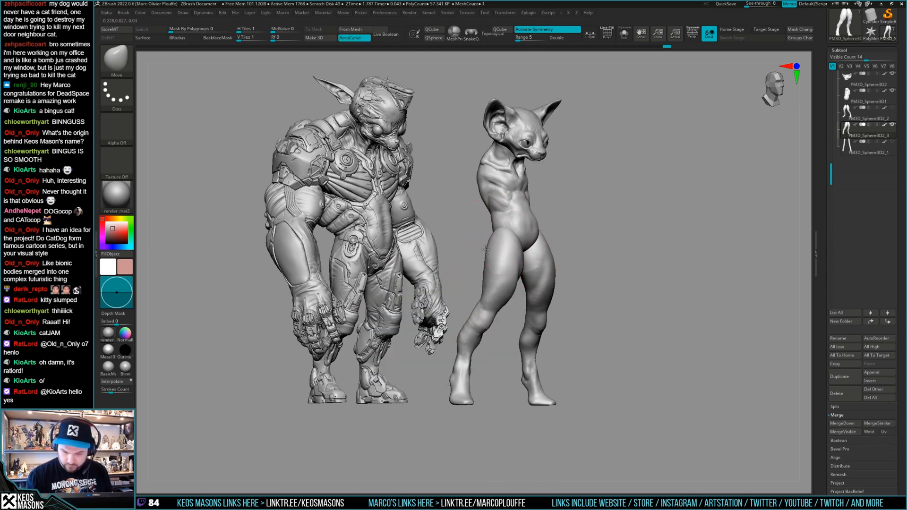
Reposition the cat's lower legs and feet into a wide stance with an enlarged Move brush
mouse_move(598, 261)
alt+mouse_down()
mouse_move(584, 269)
mouse_move(592, 259)
alt+mouse_up()
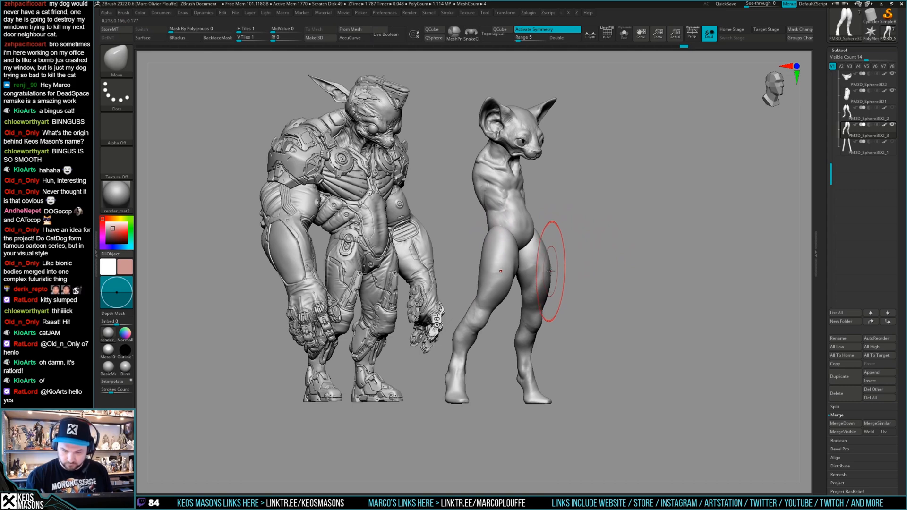
key(space)
drag(610, 307, 593, 281)
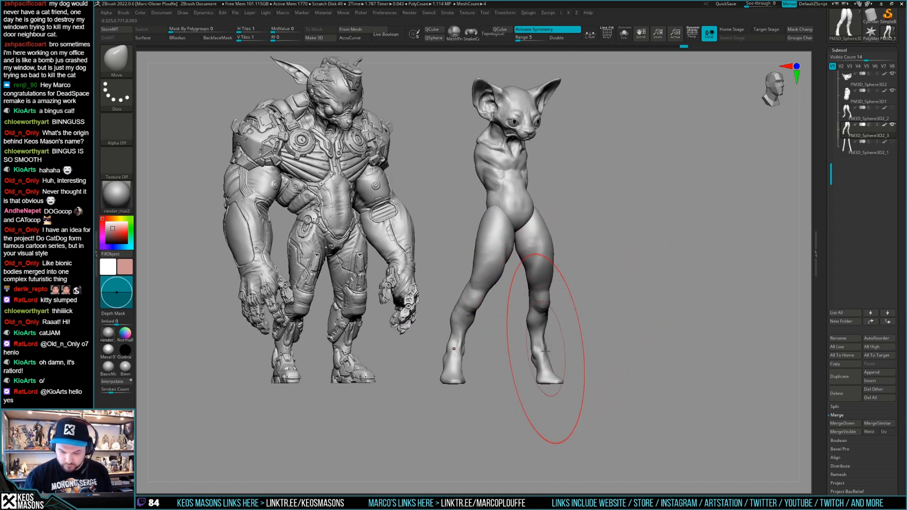
mouse_move(564, 362)
mouse_down()
mouse_move(632, 260)
mouse_move(616, 326)
mouse_move(622, 320)
mouse_move(526, 294)
mouse_move(520, 325)
mouse_up()
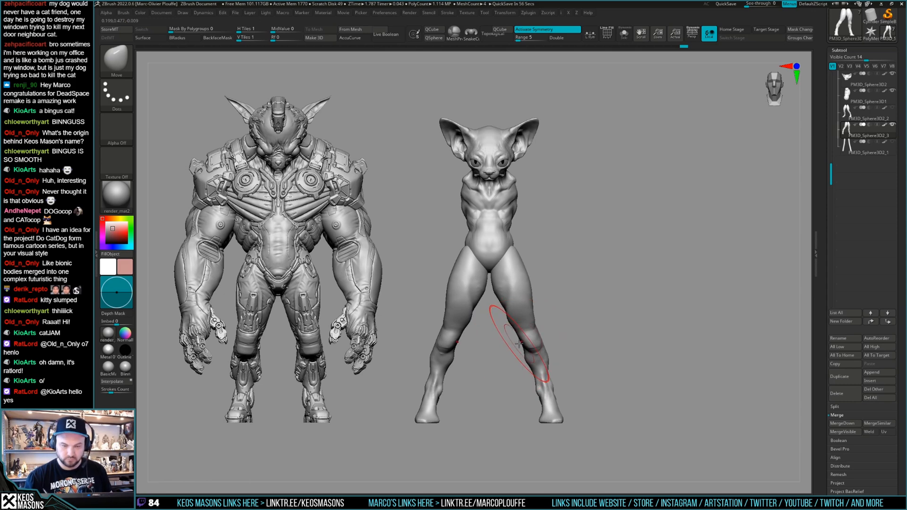
Fill out the outer contours of the cat's thighs with Move brush strokes in front view
drag(575, 321, 601, 245)
drag(562, 279, 563, 273)
drag(443, 320, 441, 291)
drag(529, 279, 525, 273)
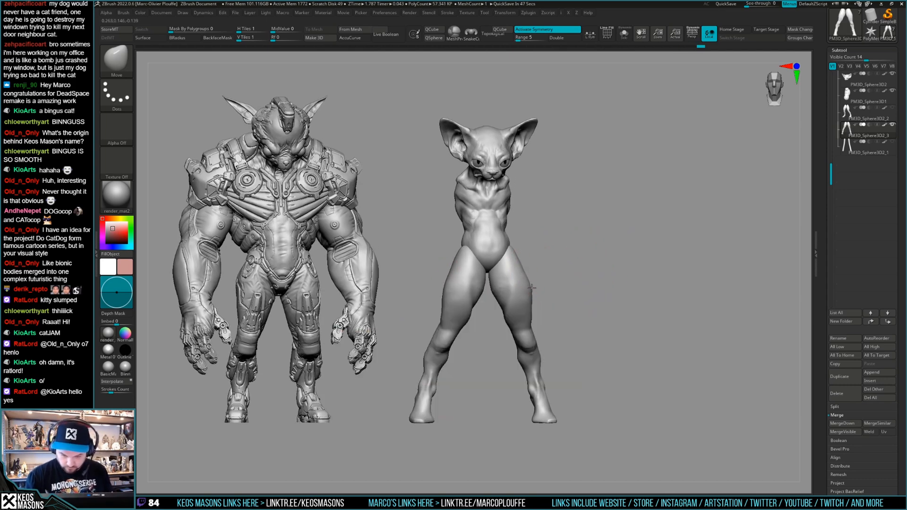
Refine the cat's lower thighs and knees with the Move brush at a draw size of about 306
drag(588, 277, 610, 260)
right_click(486, 360)
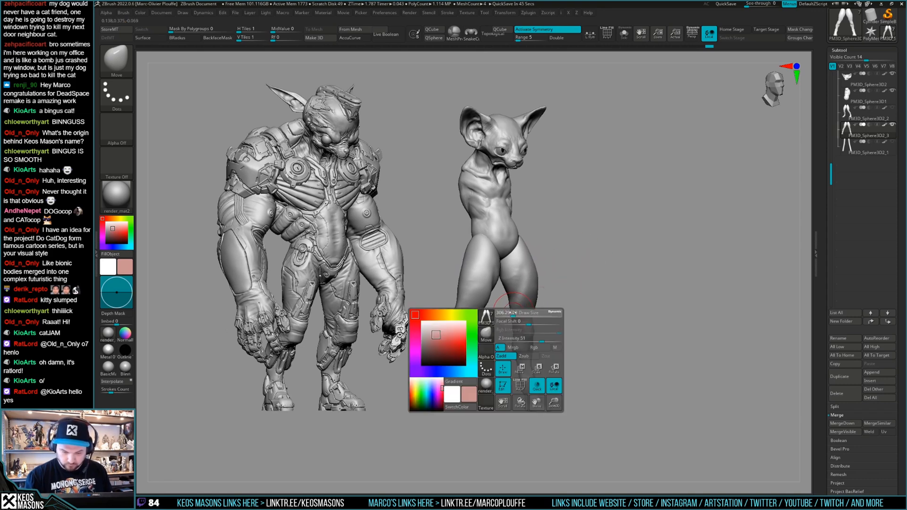
drag(486, 361, 511, 314)
right_drag(508, 307, 526, 307)
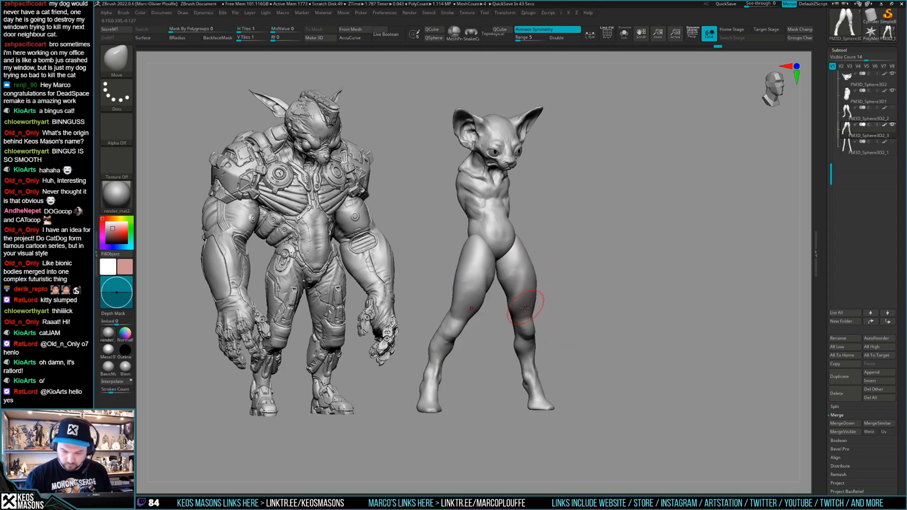
drag(605, 268, 603, 284)
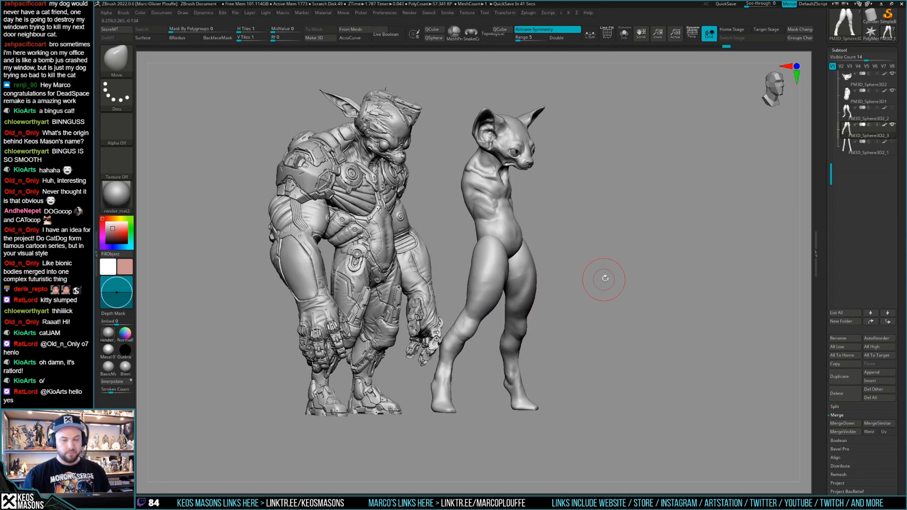
drag(530, 253, 572, 281)
Adjust the back contour of the cat's upper thighs with the Move brush in side view
mouse_move(631, 274)
shift+mouse_down()
mouse_move(613, 268)
mouse_move(603, 276)
mouse_move(618, 274)
shift+mouse_up()
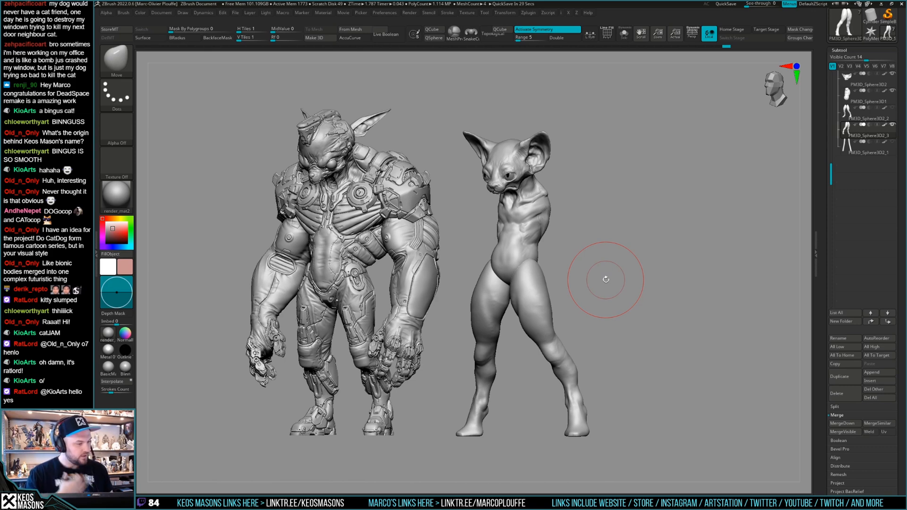
drag(606, 280, 644, 260)
key(space)
mouse_move(551, 263)
mouse_down()
mouse_move(581, 265)
mouse_move(550, 271)
mouse_up()
alt+click(550, 270)
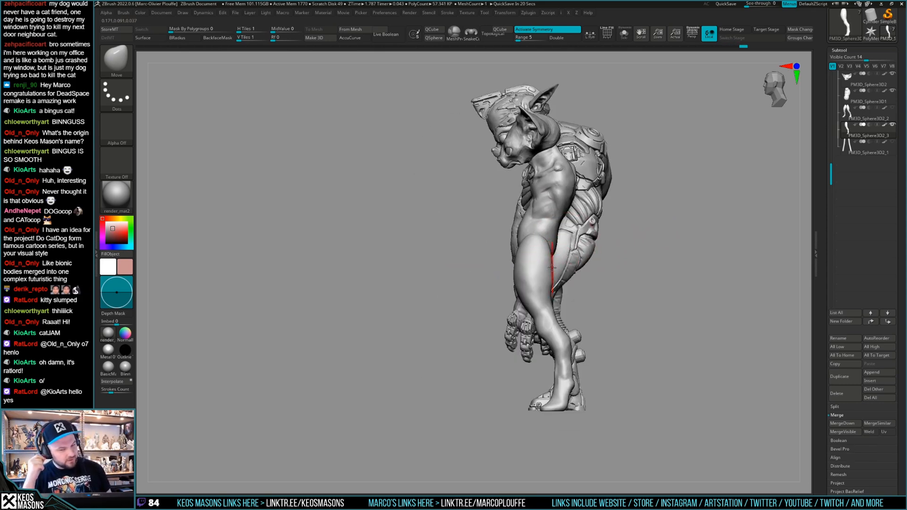
shift+drag(552, 268, 593, 243)
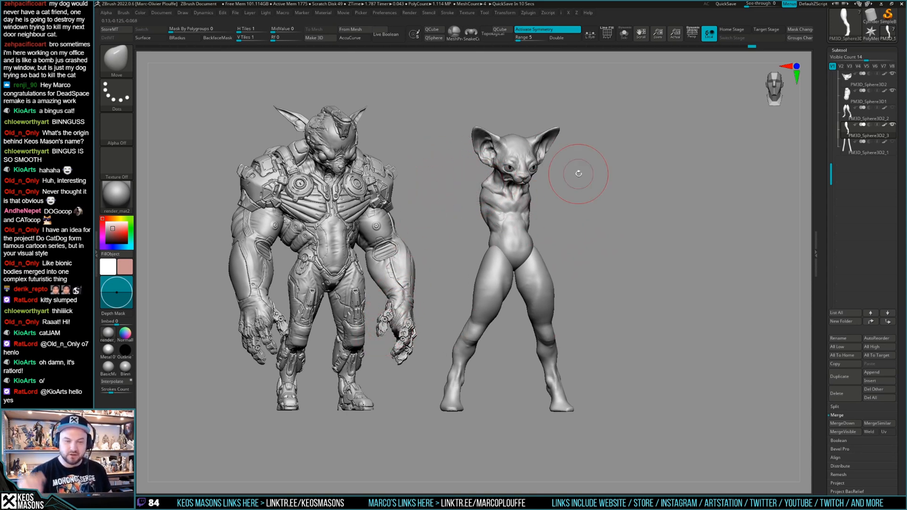
Widen the cat's thighs above the knees and round the hips with the Move brush, using a draw size of about 518
mouse_move(638, 251)
mouse_down()
mouse_move(644, 209)
mouse_move(543, 178)
mouse_move(548, 198)
mouse_up()
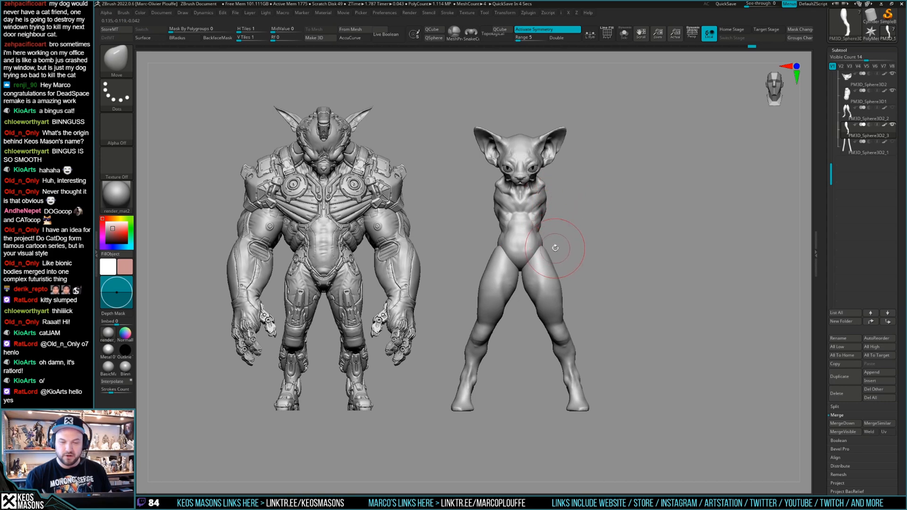
mouse_move(614, 250)
mouse_down()
mouse_move(599, 251)
mouse_move(598, 267)
mouse_up()
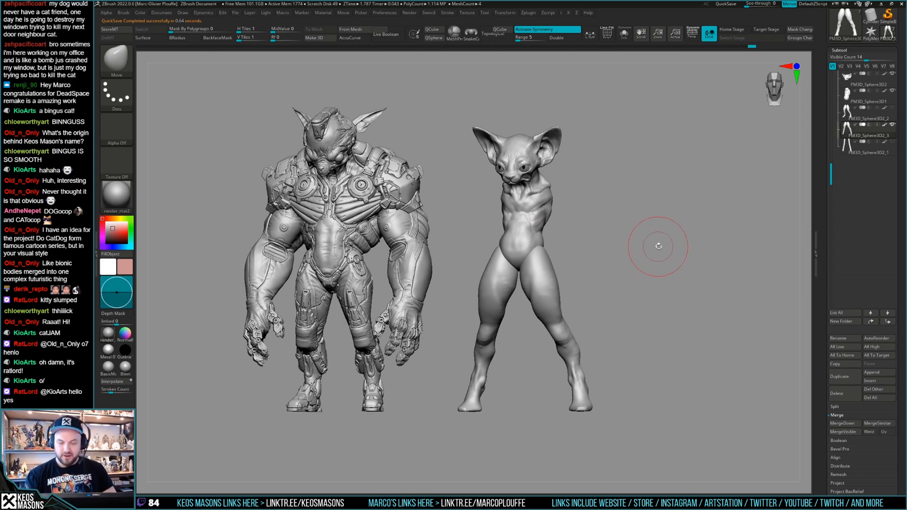
mouse_move(577, 258)
mouse_down()
mouse_move(565, 275)
mouse_move(551, 273)
mouse_move(551, 248)
mouse_move(554, 264)
mouse_move(551, 256)
mouse_move(589, 264)
mouse_move(589, 273)
mouse_move(628, 261)
mouse_move(593, 277)
mouse_move(613, 276)
mouse_move(602, 268)
mouse_up()
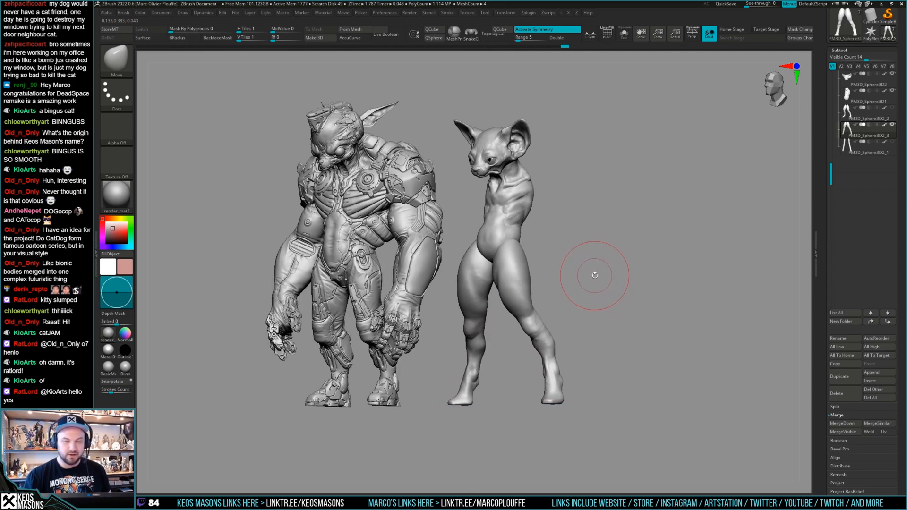
drag(595, 275, 603, 256)
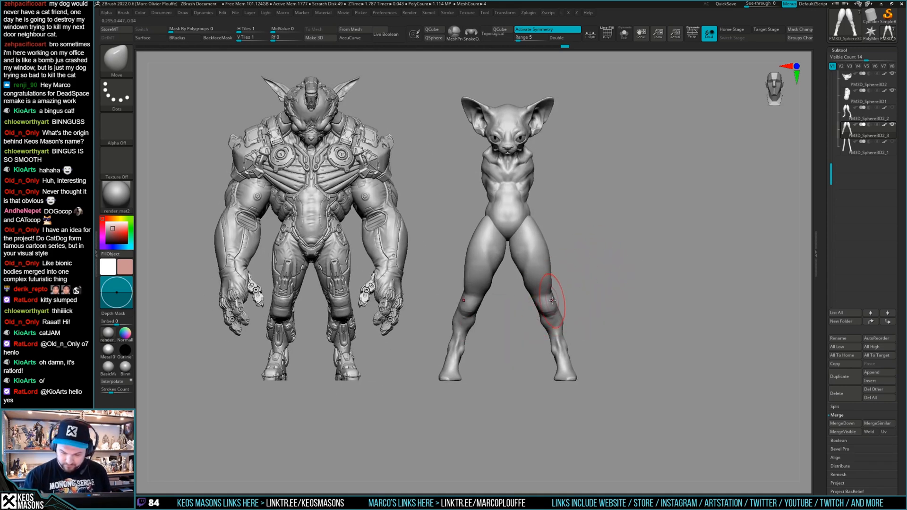
right_drag(550, 299, 552, 293)
shift+drag(585, 267, 590, 270)
key(bracketright)
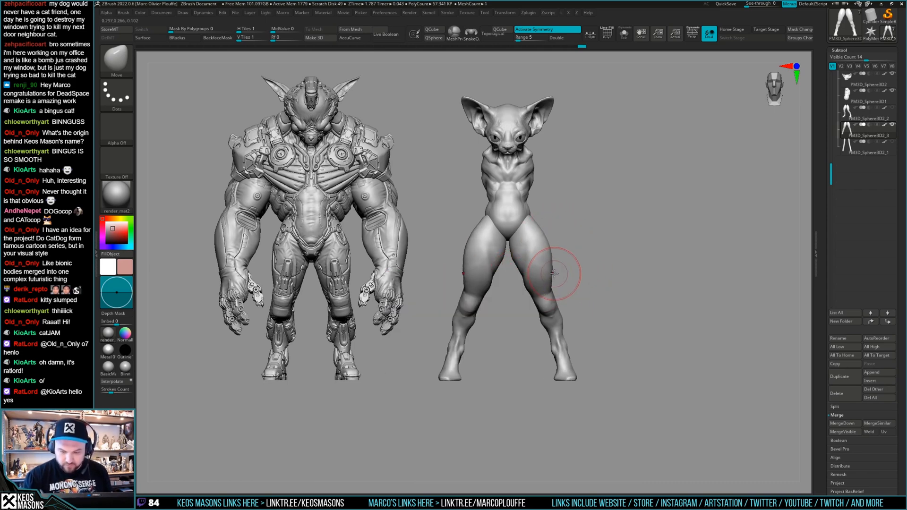
right_drag(556, 278, 560, 269)
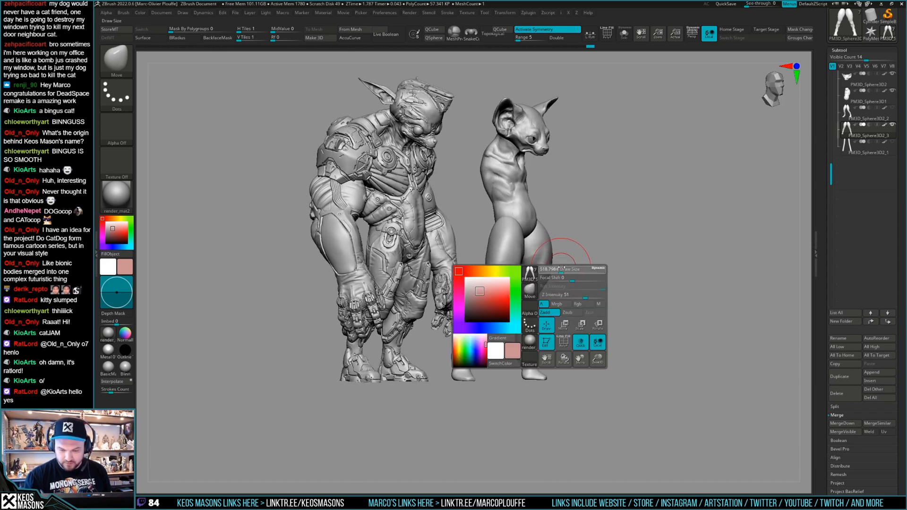
right_drag(478, 256, 492, 252)
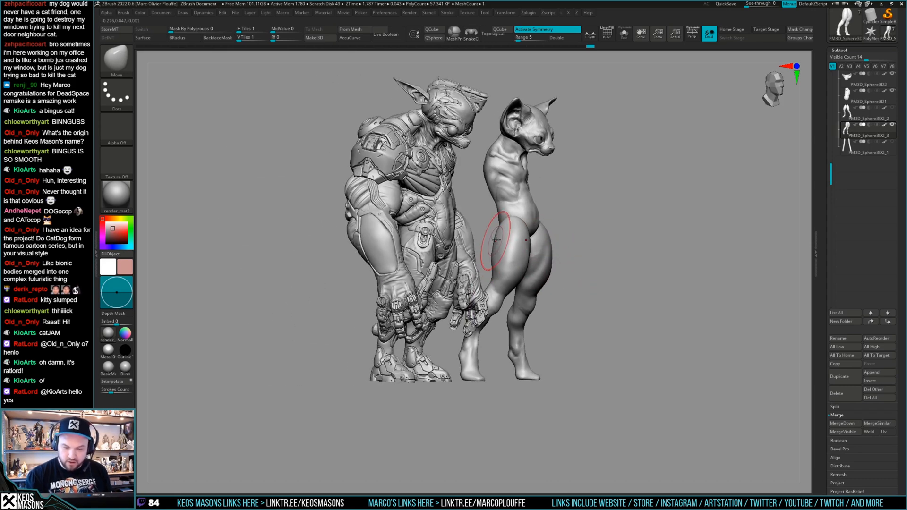
Select the cat's torso subtool PM3D_Sphere3D1 and refine the groin area with the DamStandard brush
mouse_move(516, 220)
right_down()
mouse_move(628, 212)
mouse_move(628, 270)
mouse_move(605, 244)
mouse_move(530, 222)
mouse_move(525, 268)
mouse_move(558, 250)
mouse_move(534, 232)
right_up()
alt+click(532, 232)
key(b)
key(d)
key(s)
key(space)
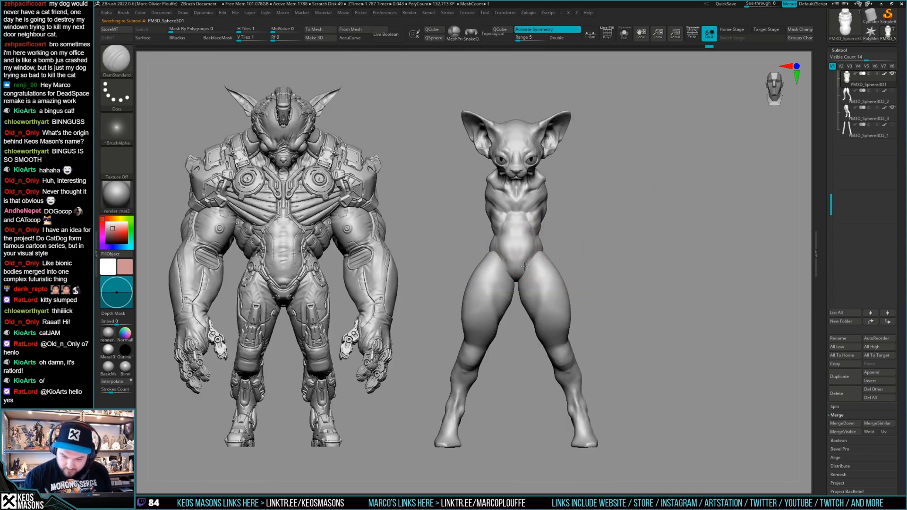
mouse_move(520, 279)
right_down()
mouse_move(537, 246)
mouse_move(557, 247)
mouse_move(524, 248)
mouse_move(552, 247)
right_up()
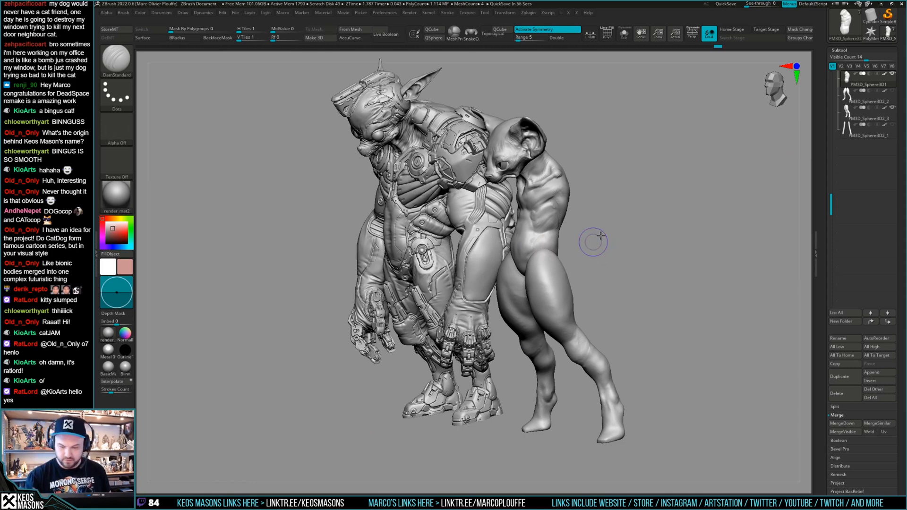
Build up the hip and lower abdomen forms of the cat's torso with the ClayBuildup brush
right_drag(591, 239, 605, 255)
key(b)
key(c)
key(b)
mouse_move(712, 184)
mouse_down()
mouse_move(775, 199)
mouse_move(770, 227)
mouse_move(728, 255)
mouse_up()
drag(534, 258, 552, 246)
right_drag(553, 265, 519, 237)
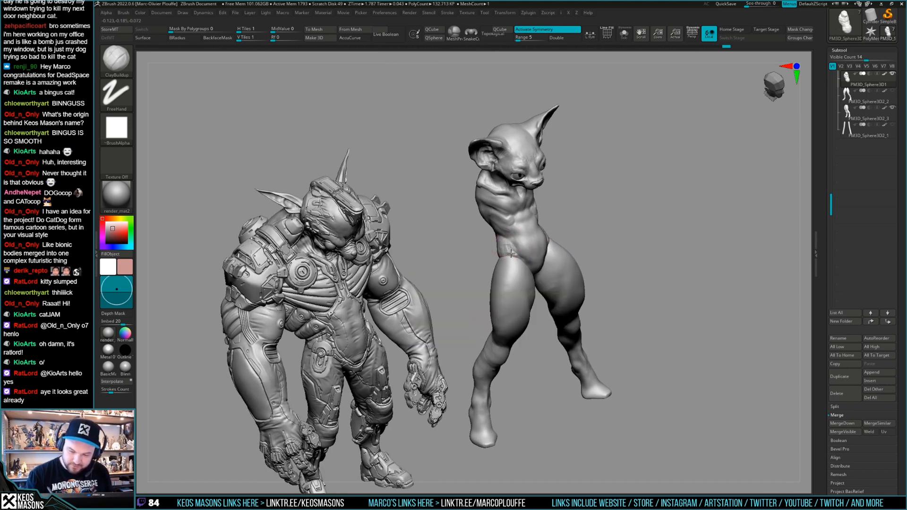
right_drag(496, 257, 543, 250)
mouse_move(638, 263)
right_down()
mouse_move(641, 251)
mouse_move(648, 260)
mouse_move(634, 258)
mouse_move(620, 290)
mouse_move(660, 234)
right_up()
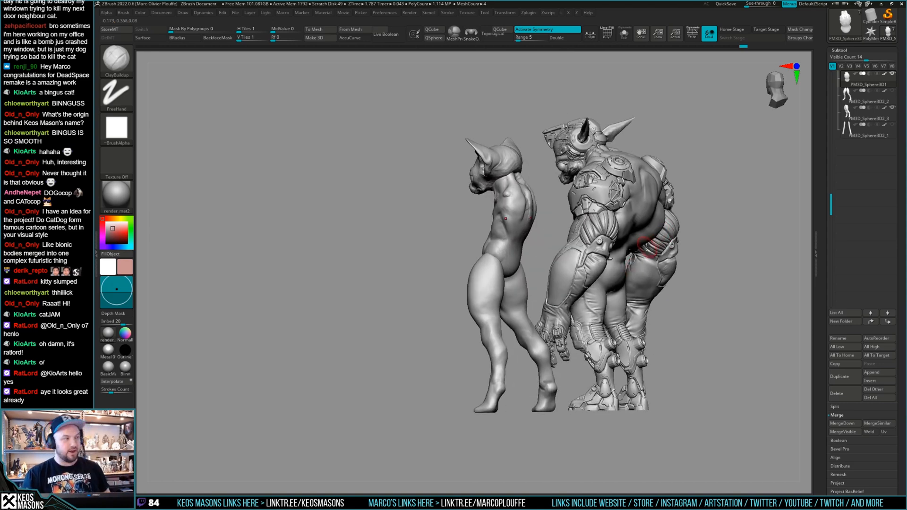
Build up the cat's lower back and buttocks with the ClayBuildup brush at a draw size of about 214
right_drag(633, 246, 618, 247)
ctrl+right_drag(580, 221, 501, 324)
right_click(499, 326)
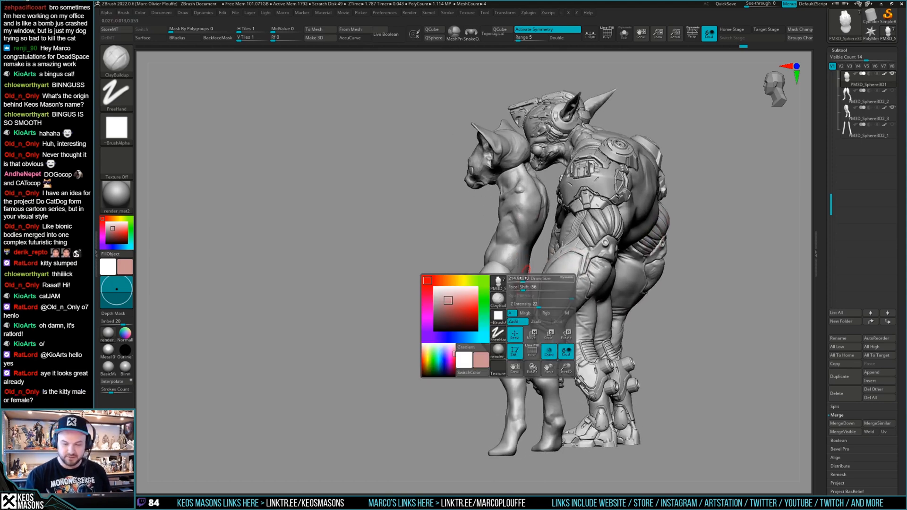
key(space)
right_drag(563, 226, 506, 239)
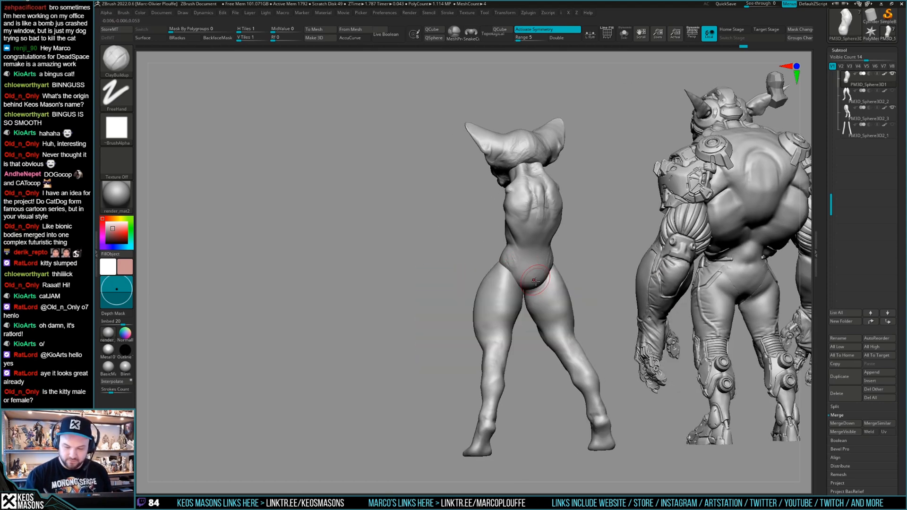
mouse_move(522, 273)
right_down()
mouse_move(534, 274)
mouse_move(514, 267)
mouse_move(560, 246)
mouse_move(586, 257)
mouse_move(638, 241)
mouse_move(608, 254)
mouse_move(603, 266)
mouse_move(624, 266)
mouse_move(604, 259)
mouse_move(605, 284)
right_up()
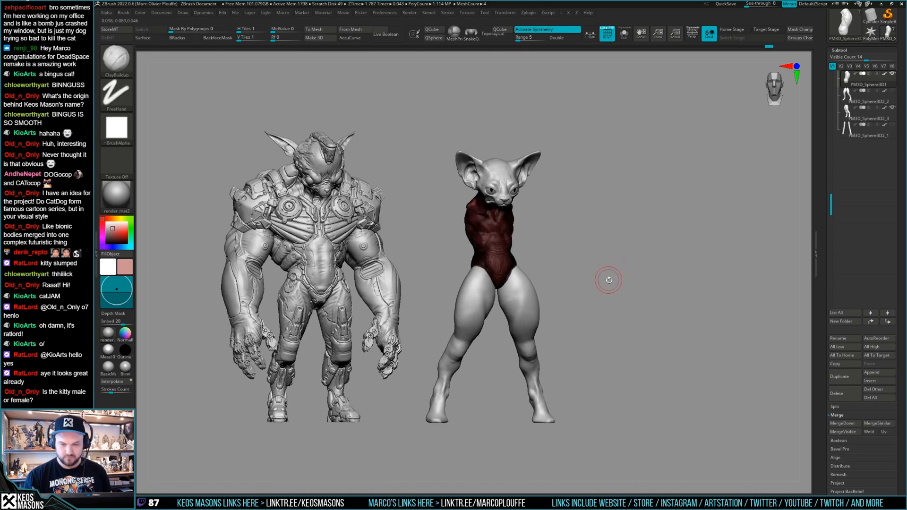
Compare the cat's proportions with the armored character from several angles and turn on perspective
right_drag(691, 227, 638, 264)
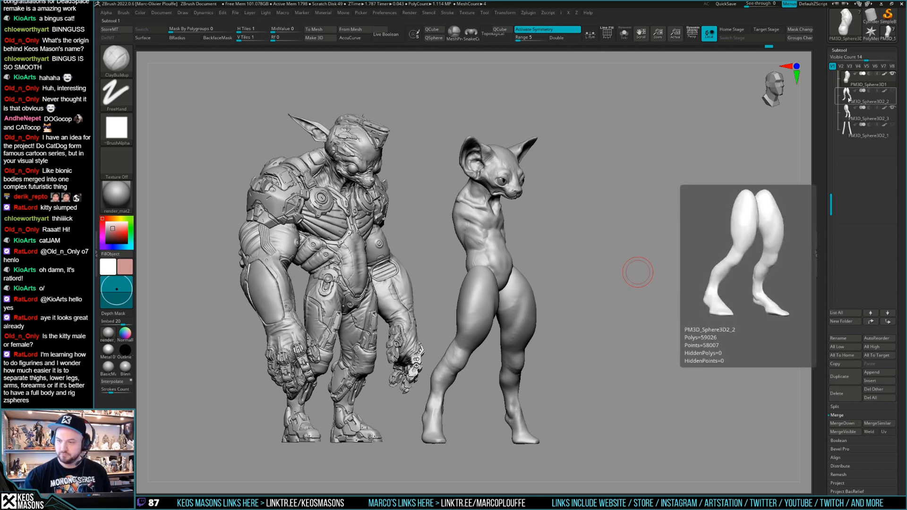
shift+right_drag(639, 269, 645, 258)
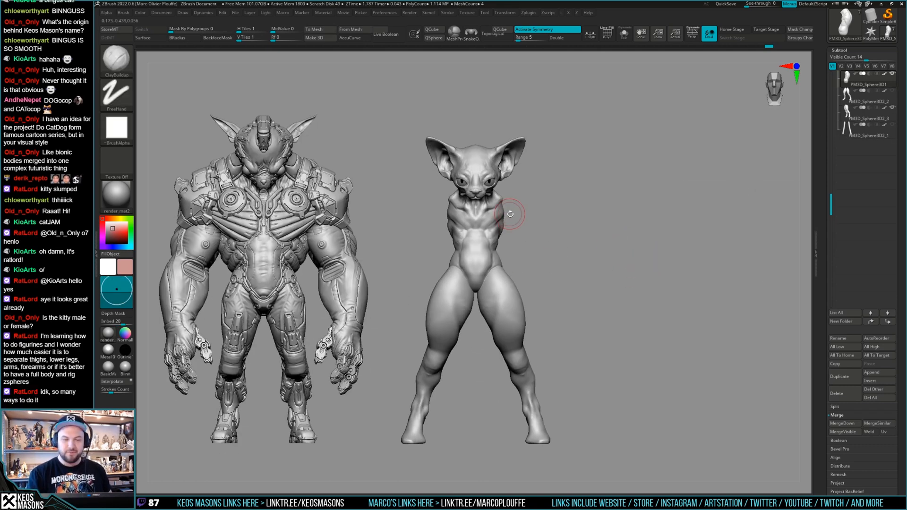
mouse_move(611, 250)
mouse_down()
mouse_move(600, 249)
mouse_move(606, 258)
mouse_up()
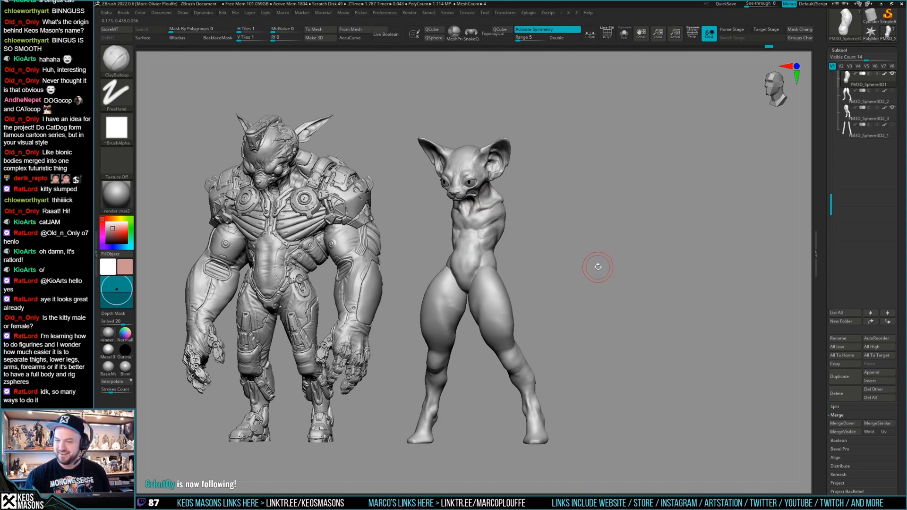
drag(598, 270, 632, 257)
key(p)
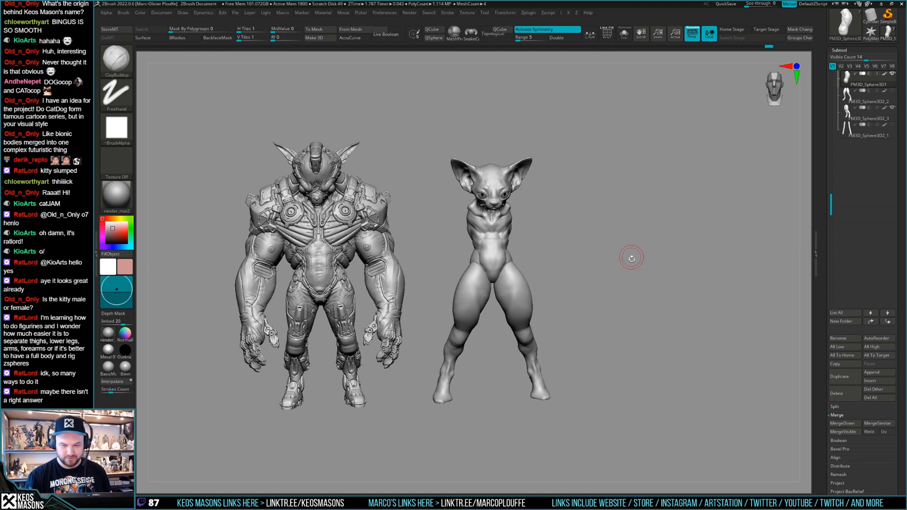
Select the cylindrical arms subtool PM3D_Sphere3D2_1 and frame both characters with the arms shown
click(846, 137)
key(f)
mouse_move(610, 268)
mouse_down()
mouse_move(620, 247)
mouse_move(630, 270)
mouse_move(620, 272)
mouse_up()
key(shift+f)
key(shift+f)
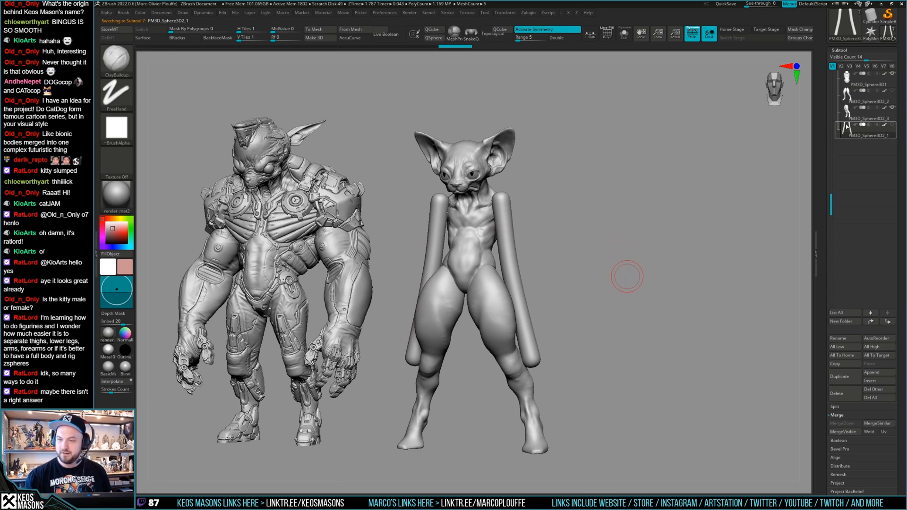
Save the tool over the existing file megagato_01.ztl in the megato project folder
scroll(822, 204, up, 1)
drag(737, 249, 680, 252)
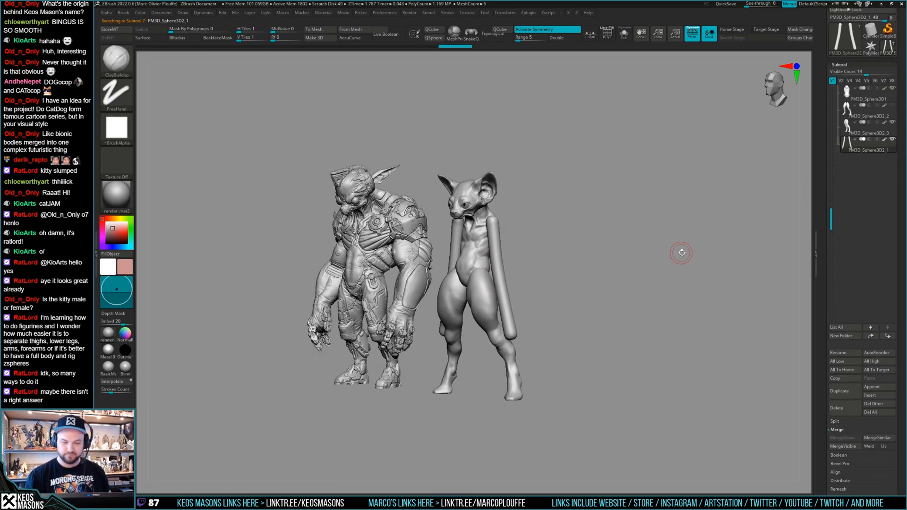
key(ctrl+s)
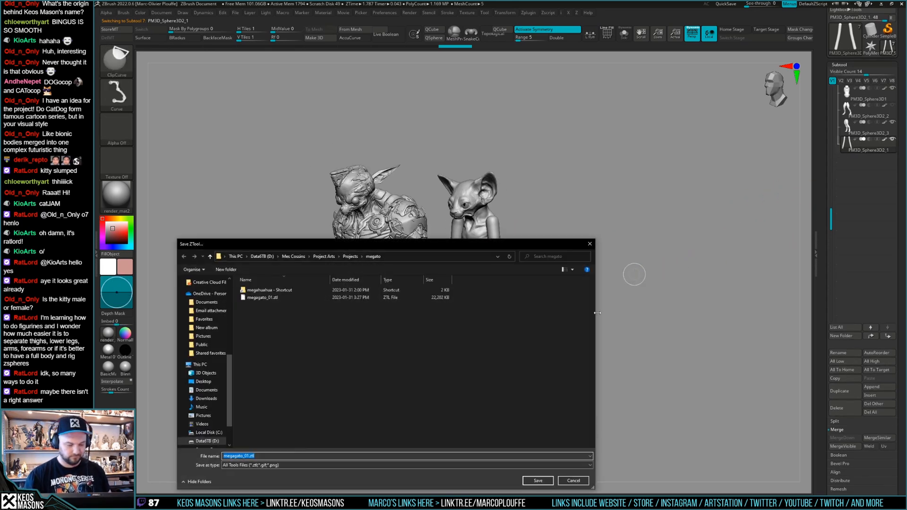
click(531, 481)
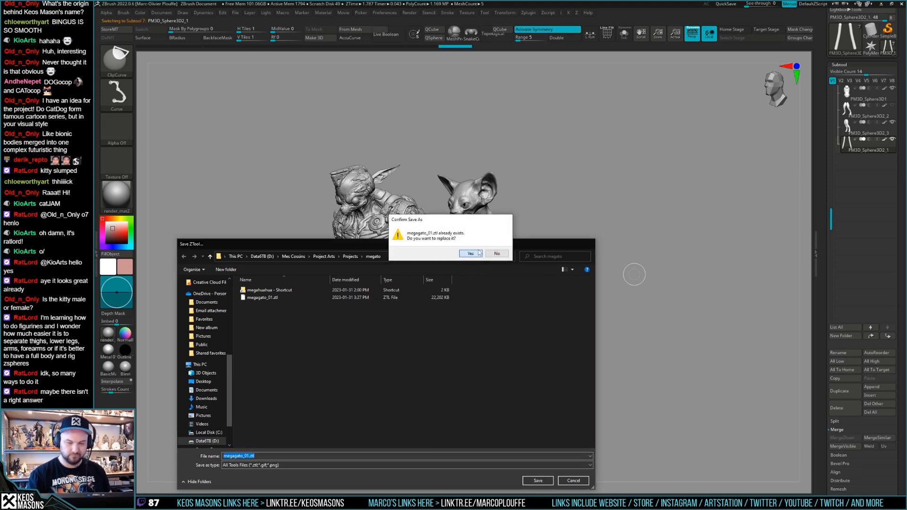
click(471, 253)
Examine the cat's straight arms and overall proportions against the armored character from front and three-quarter views
mouse_move(608, 259)
shift+mouse_down()
mouse_move(598, 286)
mouse_move(602, 277)
shift+mouse_up()
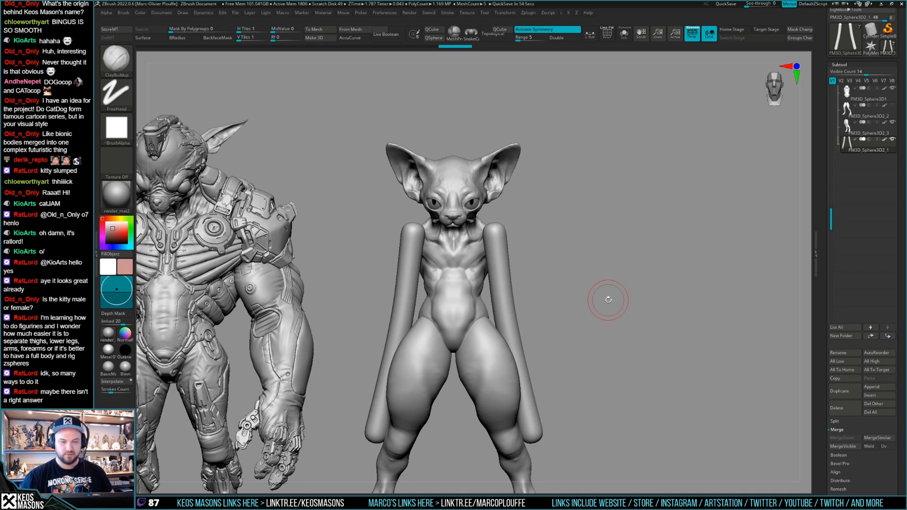
drag(614, 252, 604, 272)
key(shift+f)
key(shift+f)
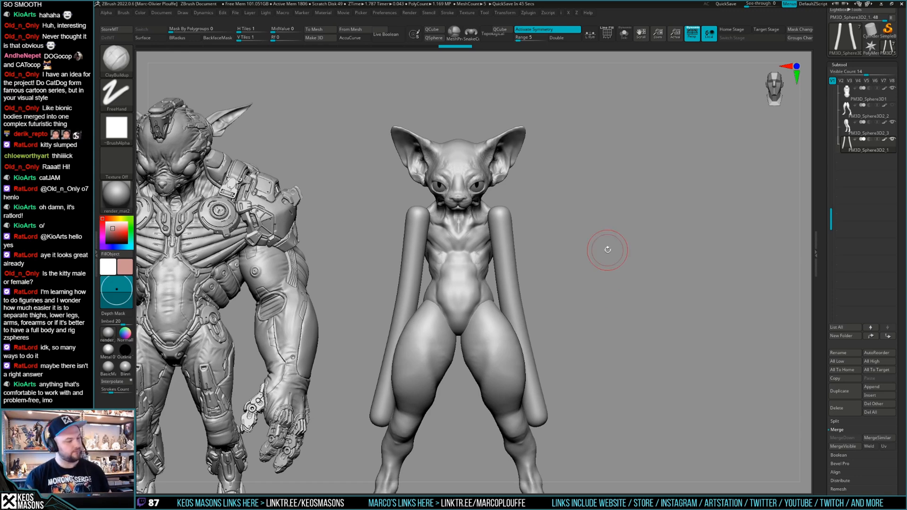
mouse_move(594, 279)
mouse_down()
mouse_move(594, 290)
mouse_move(619, 263)
mouse_move(532, 278)
mouse_move(564, 288)
mouse_move(578, 271)
mouse_move(610, 264)
mouse_move(590, 300)
mouse_move(578, 300)
mouse_up()
key(w)
key(q)
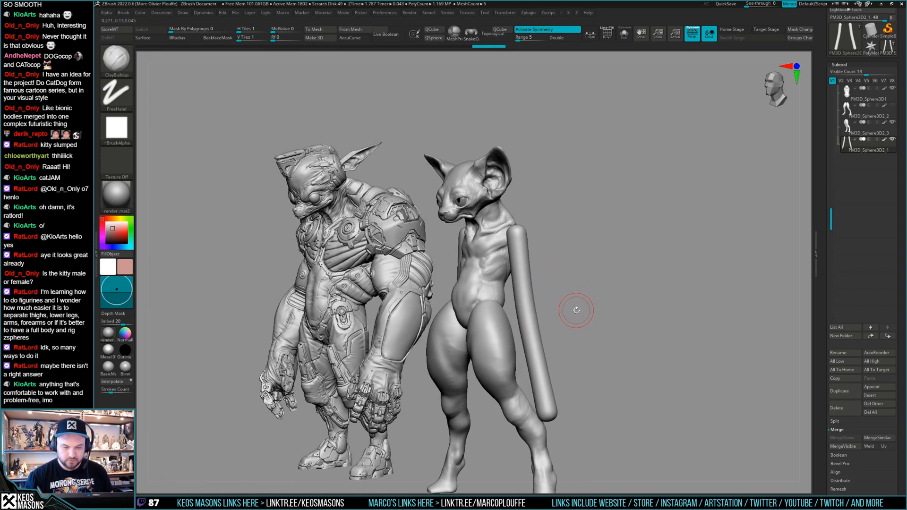
drag(577, 311, 584, 301)
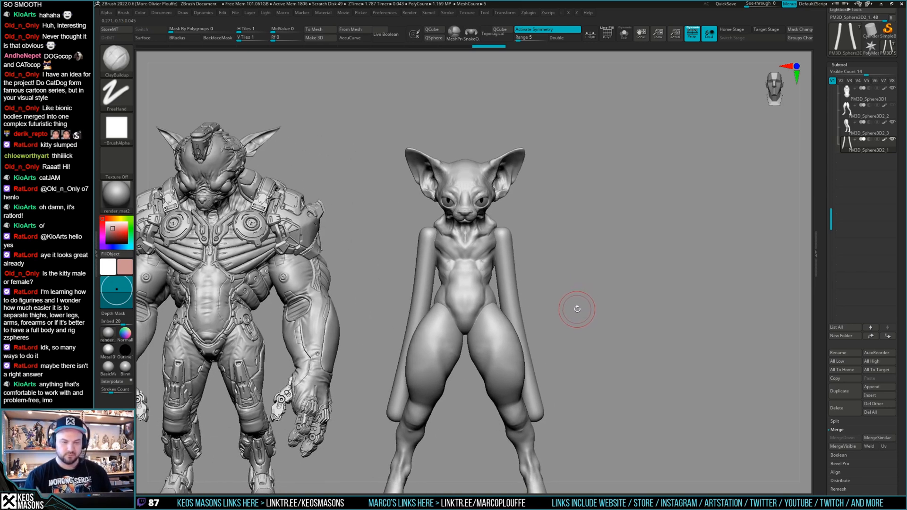
drag(581, 307, 552, 298)
Mask the lower half of the cylindrical arms, polygroup it and remove it so that only the upper arms remain
key(shift+ctrl+s)
key(space)
key(shift+ctrl+s)
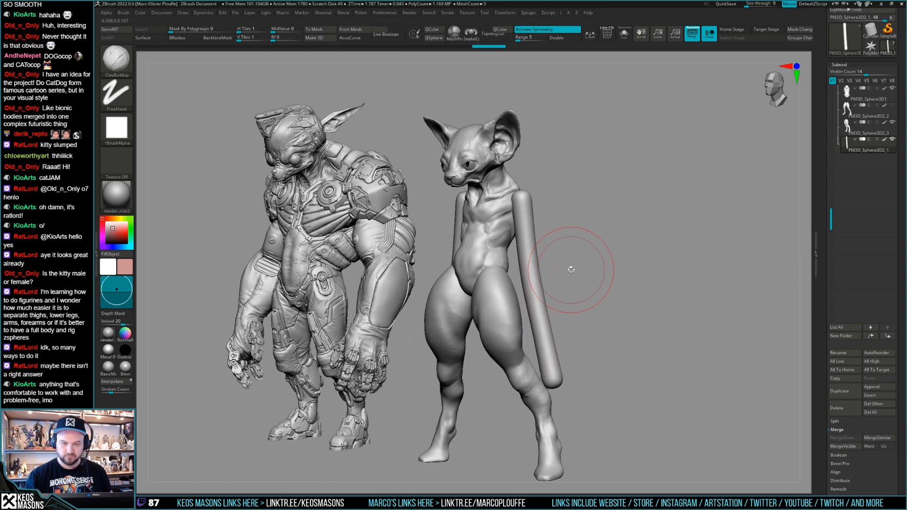
key(shift+ctrl+s)
mouse_move(555, 378)
ctrl+mouse_down()
mouse_move(543, 335)
mouse_move(558, 309)
ctrl+mouse_up()
key(shift+ctrl+s)
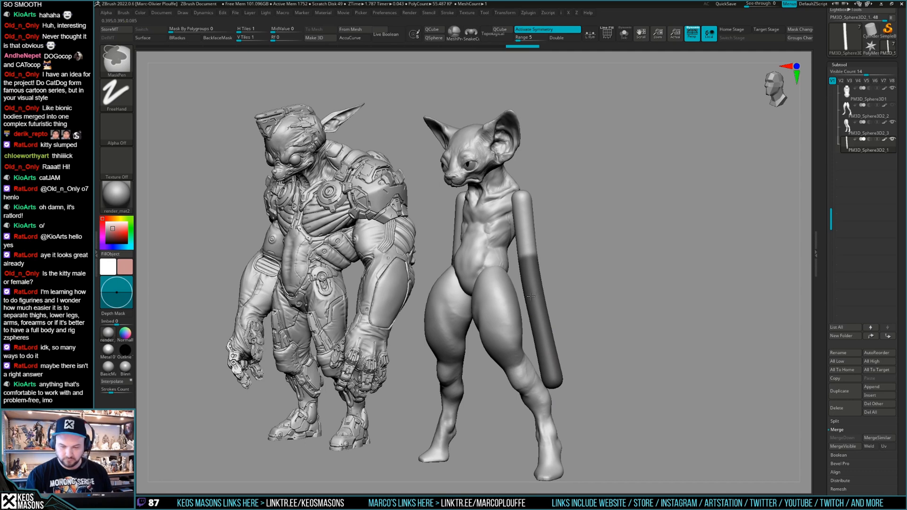
key(ctrl+shift+s)
key(ctrl+w)
shift+drag(608, 302, 597, 375)
key(ctrl+shift+s)
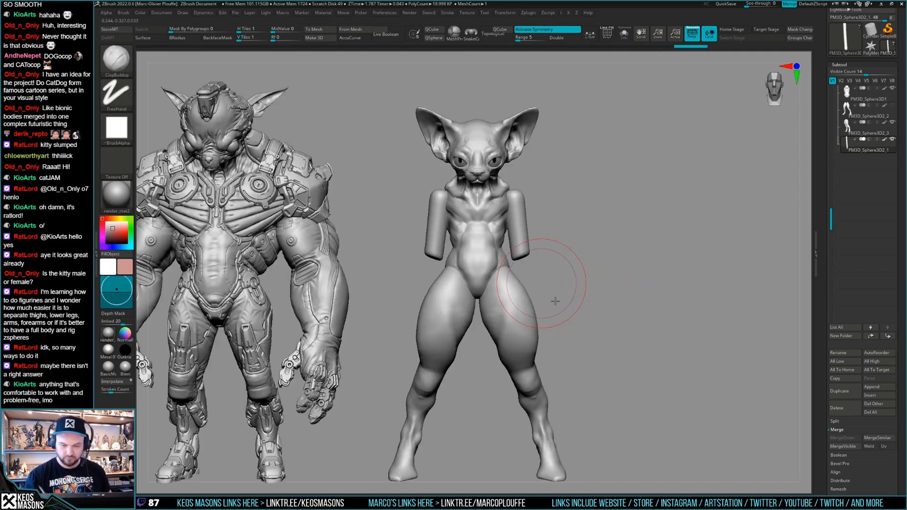
Adjust the ends of the shortened upper arms with the Move brush
key(b)
mouse_move(550, 292)
mouse_down()
mouse_move(584, 286)
mouse_move(567, 276)
mouse_move(581, 265)
mouse_up()
key(m)
key(v)
shift+drag(660, 269, 641, 274)
Duplicate the upper arms from an elbow pivot as forearms rotated forward, and clear the mask
key(w)
drag(500, 277, 598, 273)
key(y)
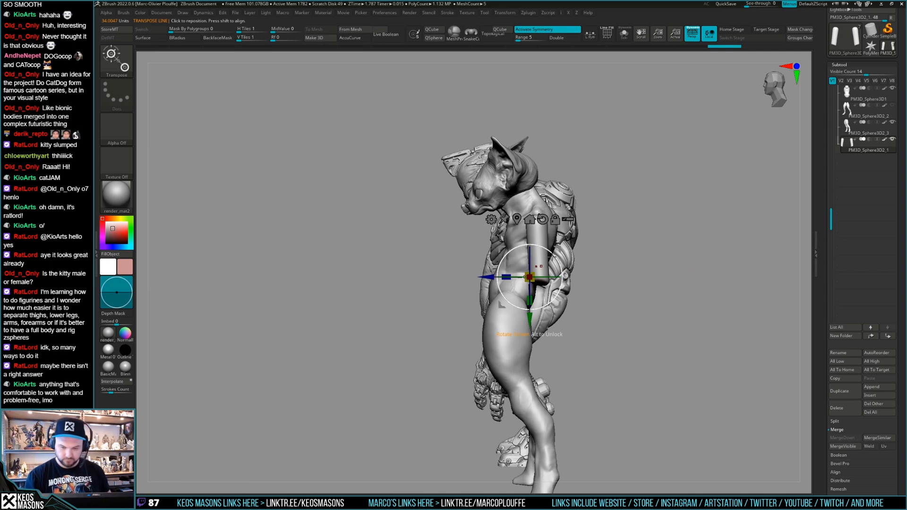
click(527, 281)
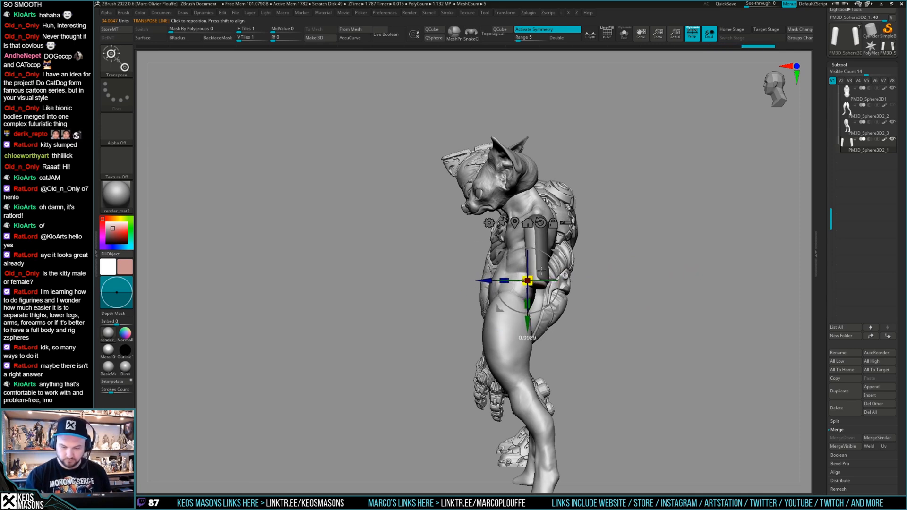
drag(539, 310, 565, 316)
drag(594, 278, 640, 255)
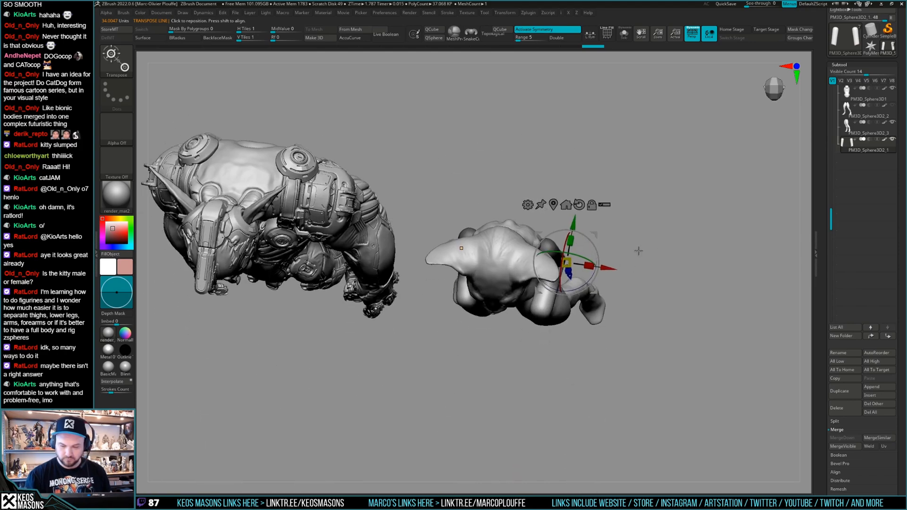
drag(598, 279, 631, 273)
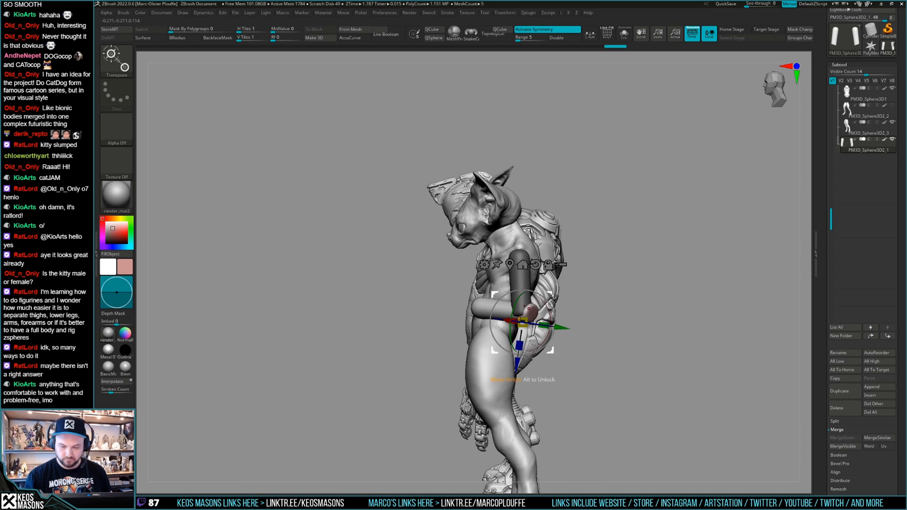
drag(546, 293, 546, 293)
ctrl+drag(668, 232, 680, 243)
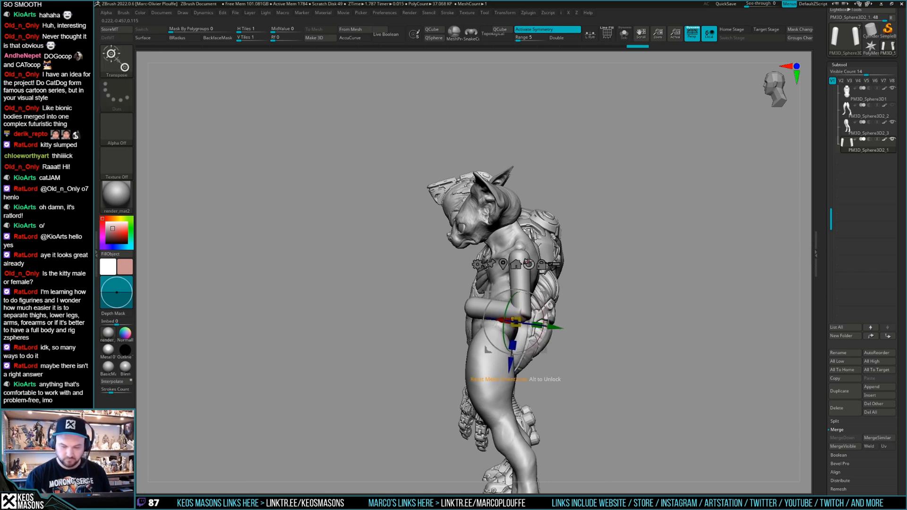
Rotate both bent arms about the shoulders with a transpose line so that the forearms tilt upward
key(y)
mouse_move(519, 259)
shift+mouse_down()
mouse_move(668, 261)
mouse_move(653, 295)
shift+mouse_up()
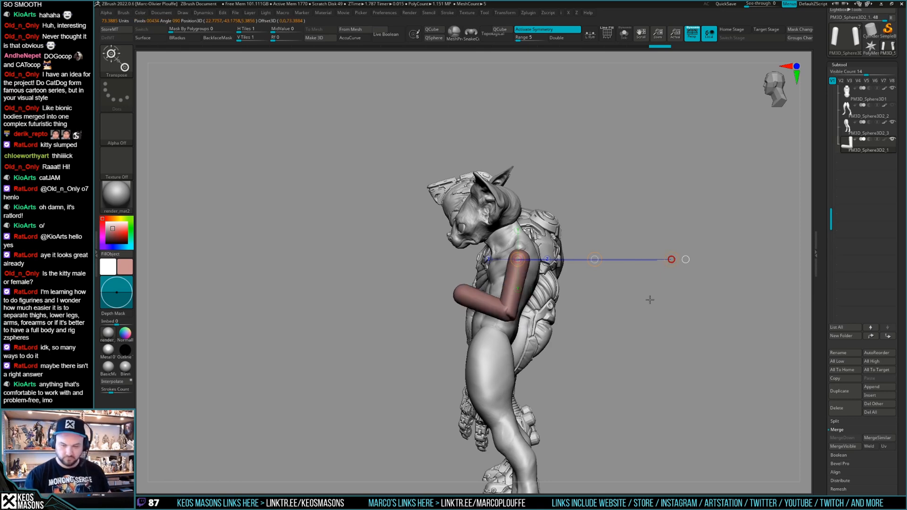
key(q)
mouse_move(597, 325)
mouse_down()
mouse_move(642, 290)
mouse_move(626, 279)
mouse_move(634, 314)
mouse_move(624, 300)
mouse_up()
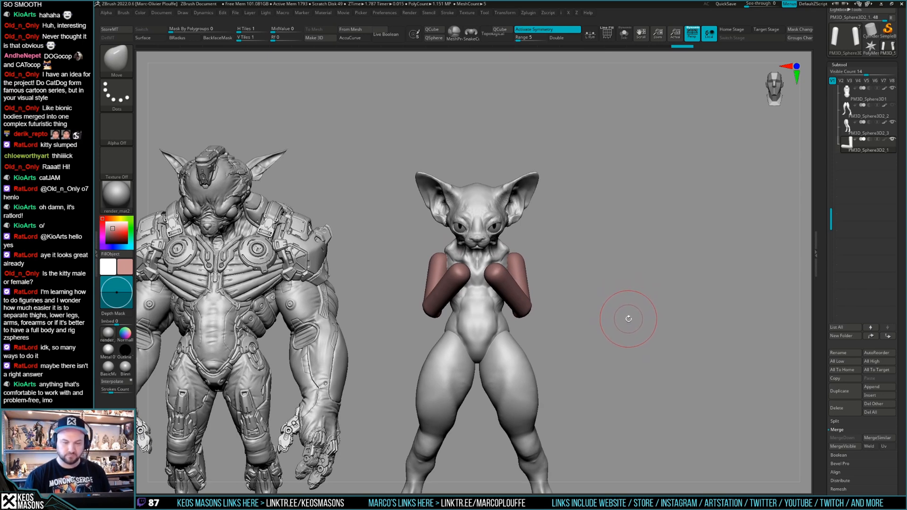
Remove the cat's right arm, keeping only the bent left arm, and turn symmetry off
mouse_move(642, 313)
mouse_down()
mouse_move(632, 310)
mouse_move(641, 313)
mouse_up()
key(alt+s)
shift+drag(396, 362, 480, 215)
shift+drag(486, 331, 566, 312)
ctrl+shift+drag(386, 373, 471, 242)
key(alt+s)
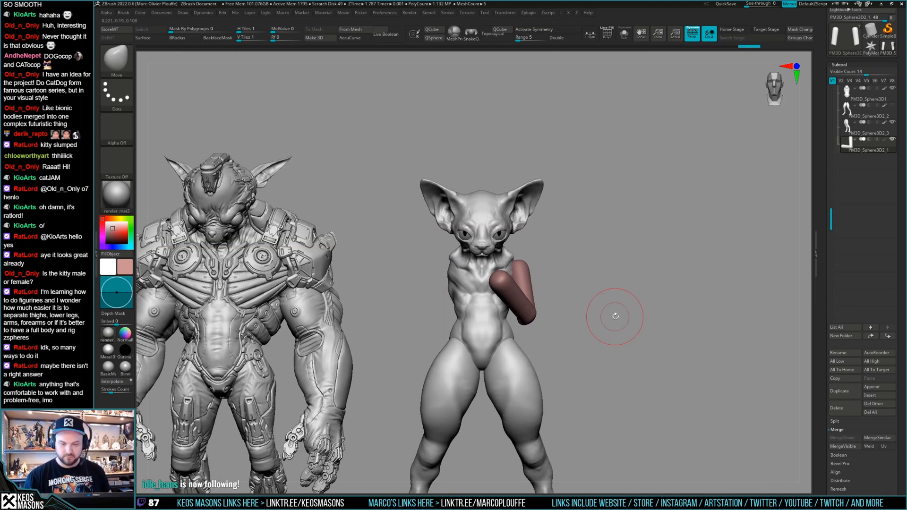
Rotate the left arm at the shoulder with Transpose and fold its forearm across the cat's stomach
drag(616, 326, 618, 279)
key(w)
mouse_move(539, 272)
mouse_down()
mouse_move(585, 264)
mouse_move(563, 217)
mouse_move(640, 233)
mouse_move(544, 236)
mouse_up()
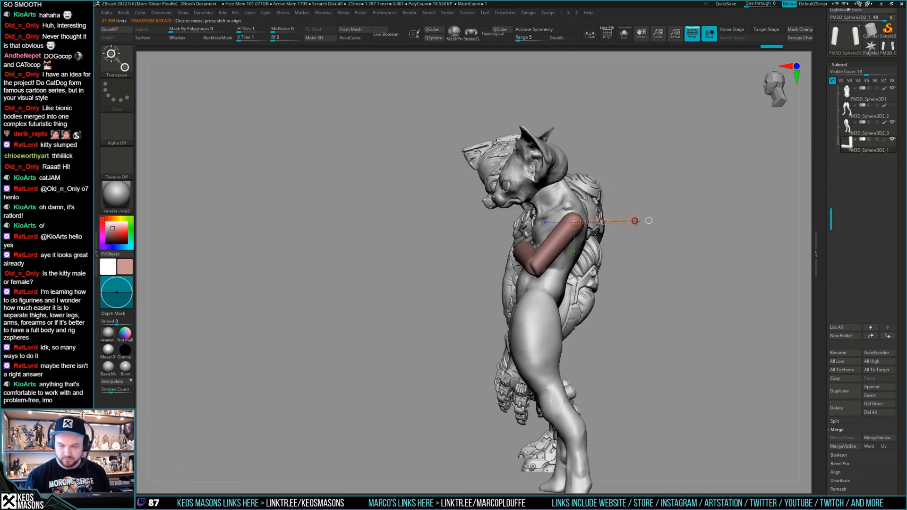
key(q)
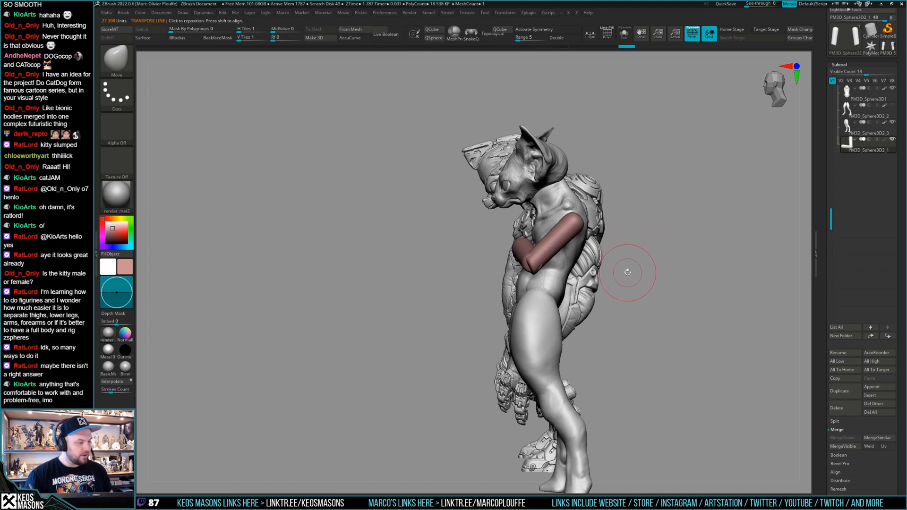
mouse_move(652, 237)
mouse_down()
mouse_move(652, 247)
mouse_move(612, 261)
mouse_up()
mouse_move(505, 271)
ctrl+right_down()
mouse_move(507, 289)
mouse_move(520, 284)
mouse_move(515, 275)
ctrl+right_up()
shift+drag(515, 274, 507, 281)
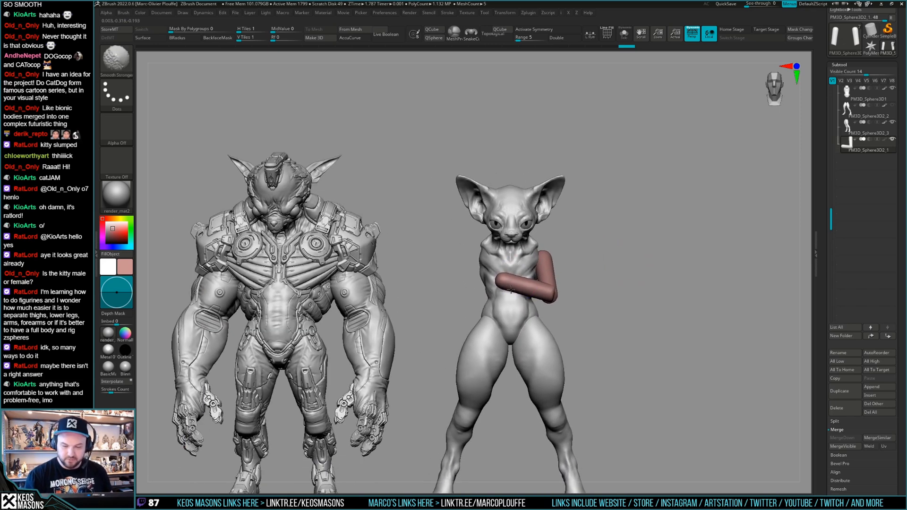
alt+drag(615, 277, 597, 274)
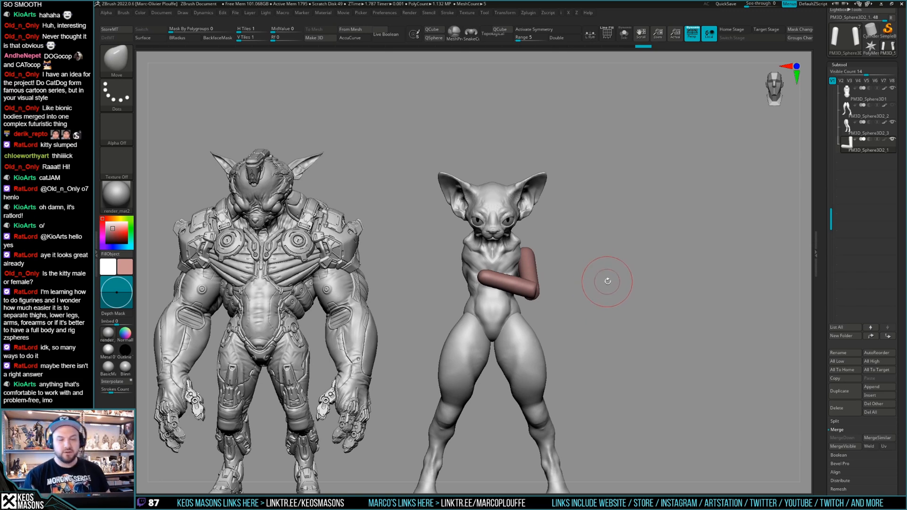
alt+drag(600, 284, 599, 263)
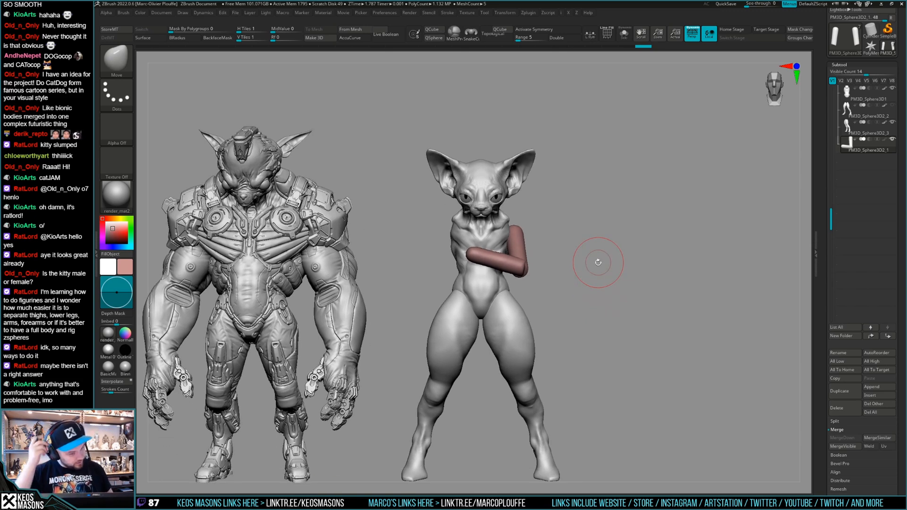
Adjust the left forearm, elbow and upper arm with the Move brush so the forearm lies level across the waist
mouse_move(599, 263)
mouse_down()
mouse_move(623, 260)
mouse_move(605, 269)
mouse_move(539, 259)
mouse_move(539, 235)
mouse_up()
right_click(598, 263)
right_click(542, 228)
right_drag(538, 237, 594, 250)
drag(578, 242, 572, 239)
mouse_move(567, 241)
right_down()
mouse_move(555, 280)
mouse_move(581, 247)
right_up()
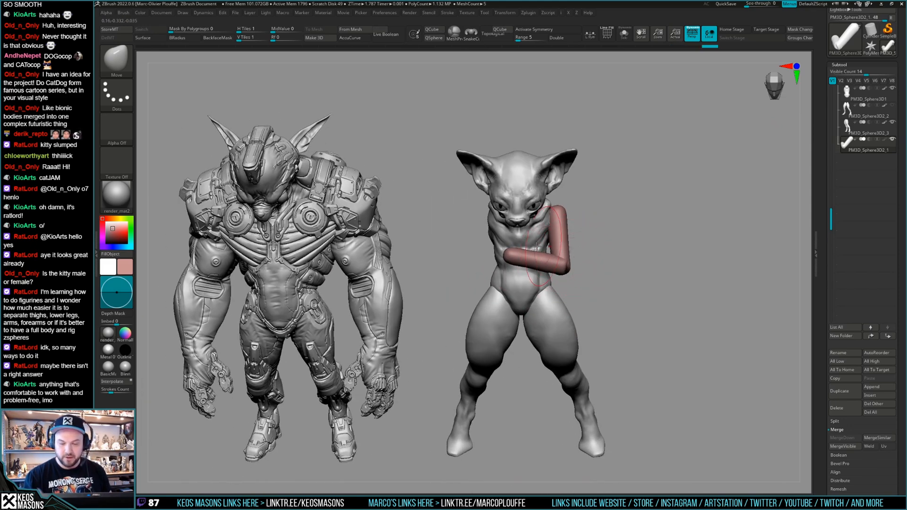
drag(494, 276, 493, 273)
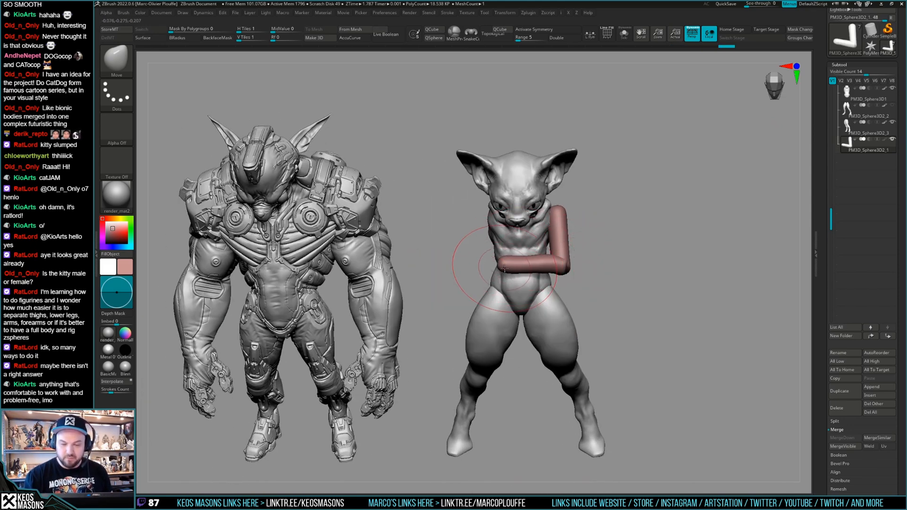
shift+drag(566, 261, 568, 266)
right_drag(584, 260, 609, 215)
drag(571, 247, 575, 242)
mouse_move(595, 245)
right_down()
mouse_move(534, 248)
mouse_move(567, 261)
mouse_move(556, 286)
right_up()
Build up the left elbow with the ClayBuildup brush and smooth it into the forearm
key(space)
click(561, 255)
key(space)
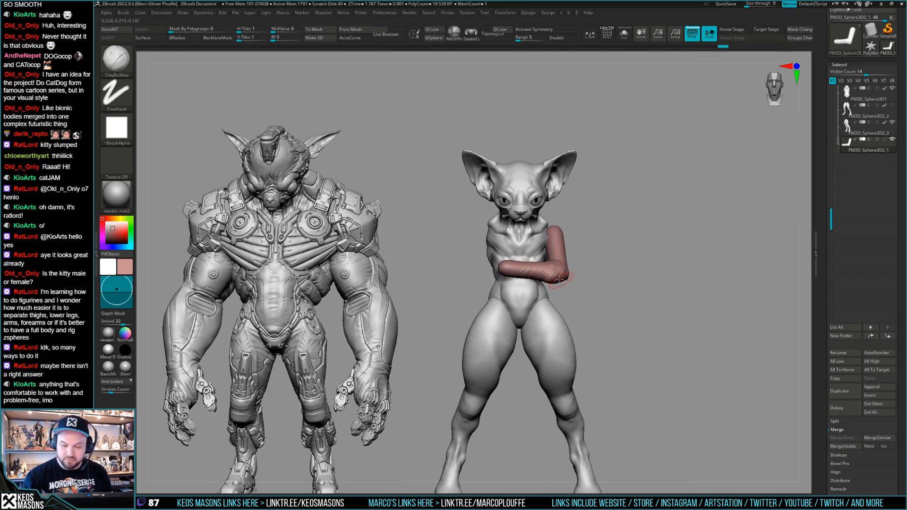
shift+drag(561, 284, 565, 280)
mouse_move(586, 259)
right_down()
mouse_move(570, 274)
mouse_move(578, 262)
mouse_move(554, 255)
mouse_move(624, 260)
mouse_move(615, 290)
mouse_move(609, 250)
mouse_move(600, 277)
right_up()
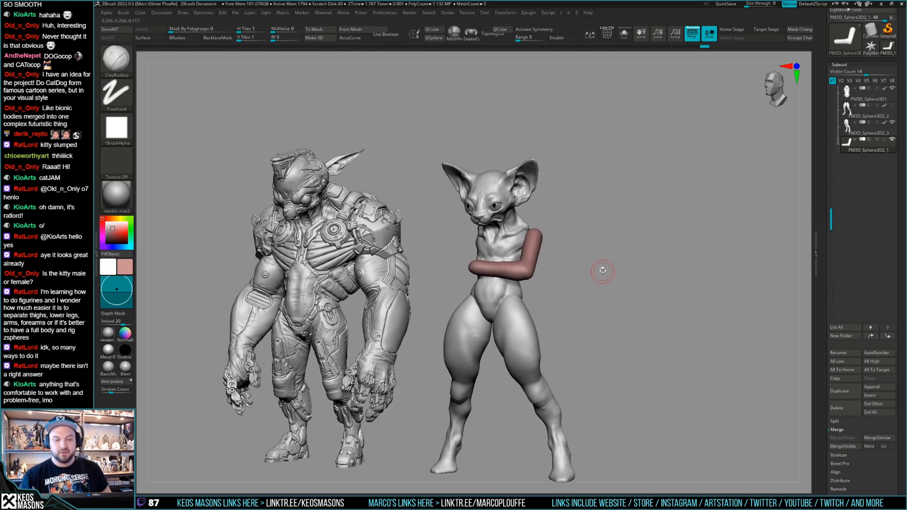
Reshape the left shoulder and upper arm with the Move brush from the side
right_drag(532, 260, 556, 225)
right_drag(564, 192, 513, 207)
key(b)
key(m)
key(v)
key(space)
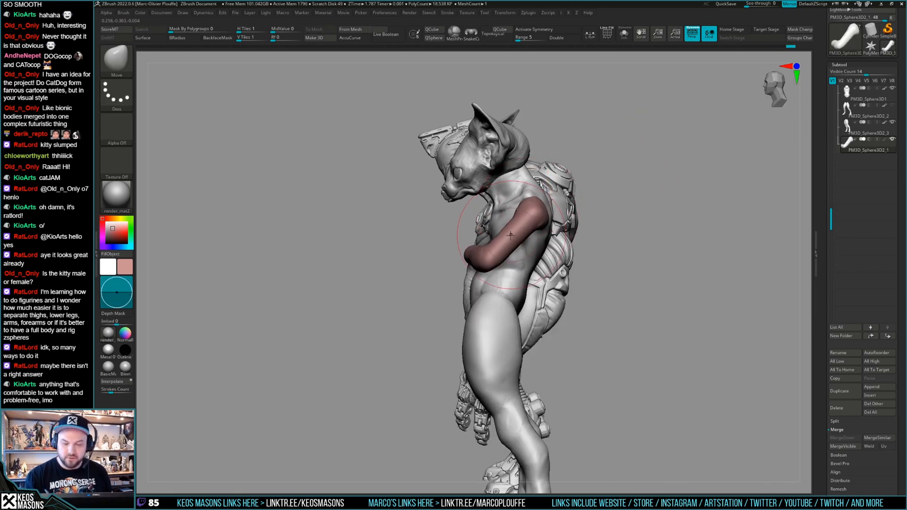
mouse_move(506, 239)
right_down()
mouse_move(588, 239)
mouse_move(571, 257)
mouse_move(580, 266)
right_up()
Block out a rough hand at the end of the left forearm with the ClayBuildup brush
key(space)
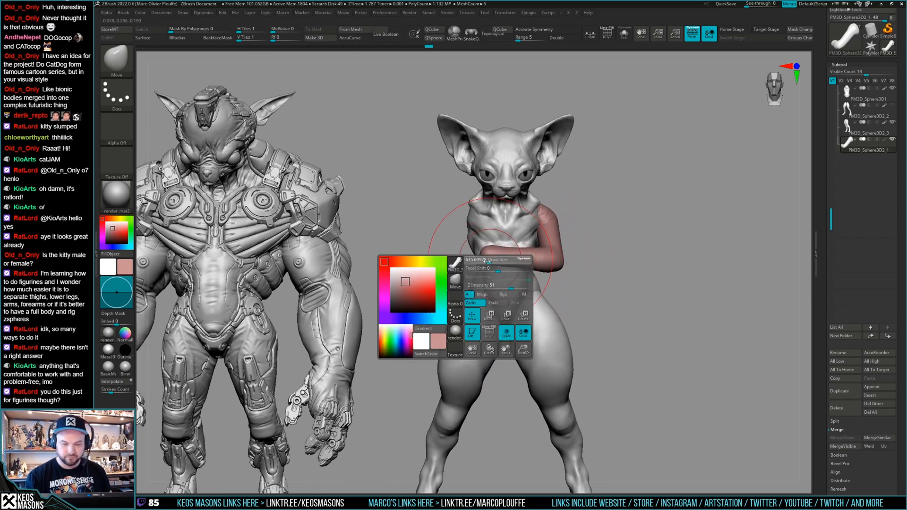
right_drag(460, 250, 519, 251)
key(space)
click(483, 266)
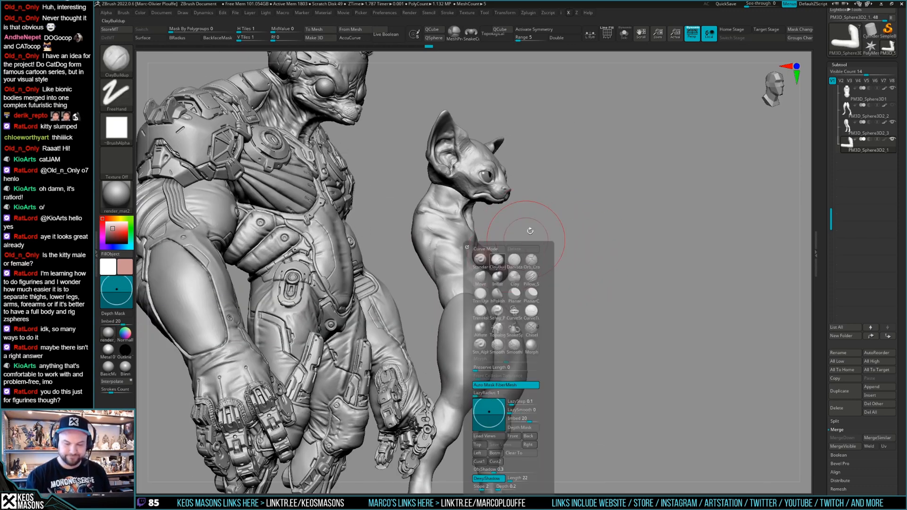
mouse_move(463, 268)
right_down()
mouse_move(466, 256)
mouse_move(445, 278)
mouse_move(469, 261)
mouse_move(462, 279)
right_up()
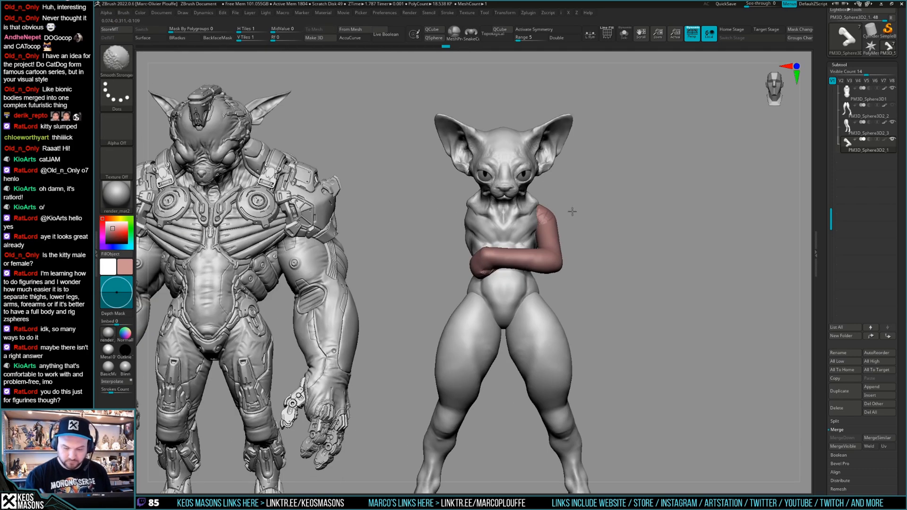
right_click(465, 325)
right_drag(586, 253, 553, 293)
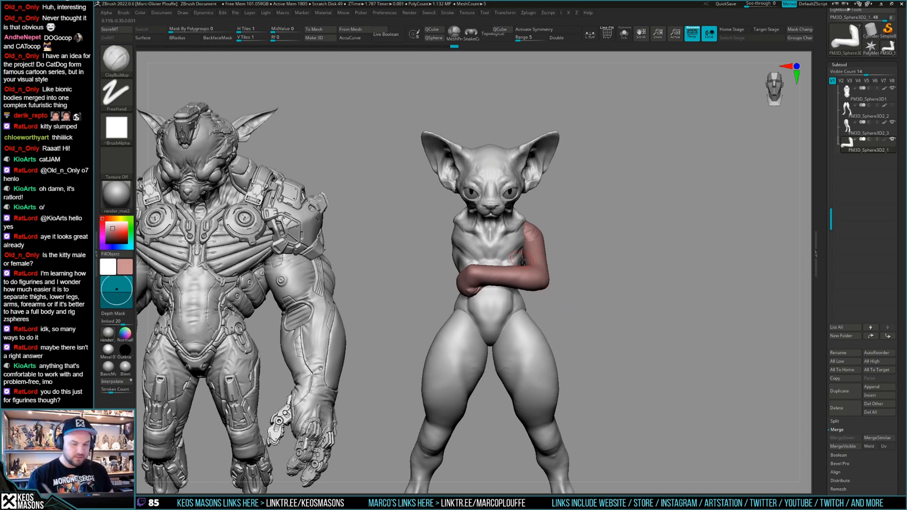
Refine the wrist, hand and elbow of the folded left arm with ClayBuildup and smoothing strokes
key(shift)
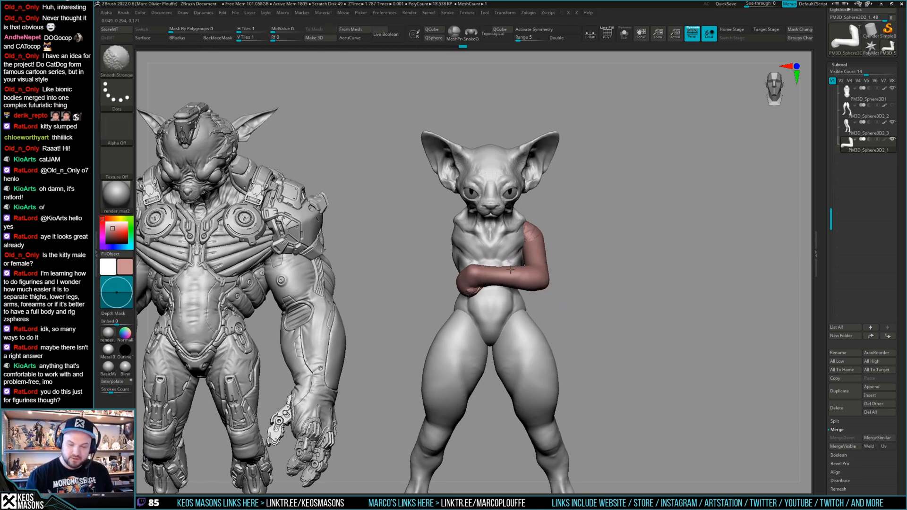
shift+drag(471, 269, 474, 274)
right_drag(474, 274, 476, 259)
drag(468, 277, 477, 271)
mouse_move(474, 261)
right_down()
mouse_move(472, 284)
mouse_move(467, 268)
mouse_move(454, 279)
mouse_move(473, 265)
mouse_move(487, 224)
mouse_move(489, 253)
mouse_move(522, 291)
mouse_move(530, 254)
right_up()
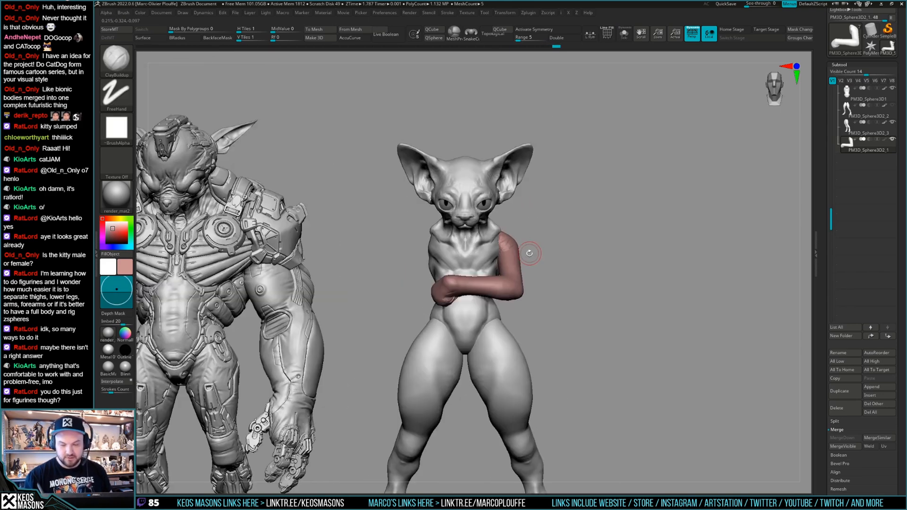
mouse_move(543, 288)
right_down()
mouse_move(507, 305)
mouse_move(513, 291)
right_up()
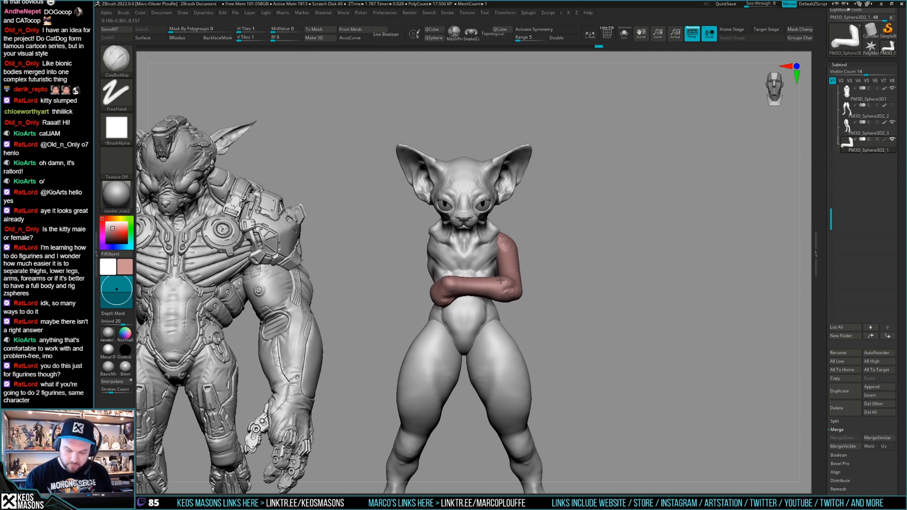
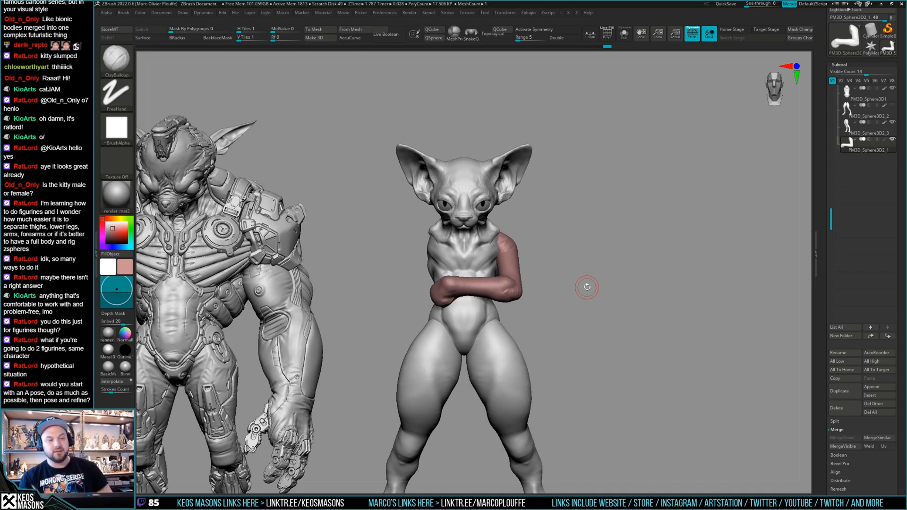
Refine the folded left forearm and elbow with ClayBuildup and smoothing strokes
drag(597, 281, 522, 293)
right_drag(522, 293, 547, 270)
right_click(502, 321)
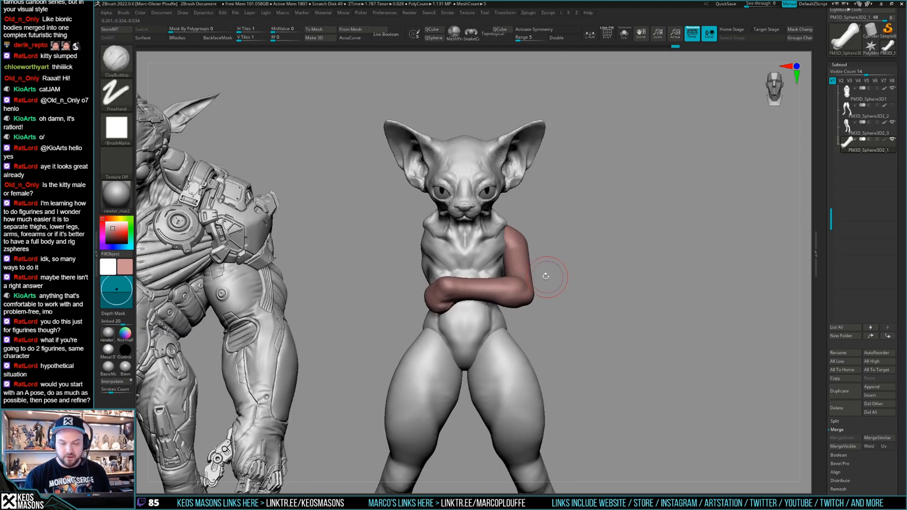
key(ctrl+shift+s)
key(ctrl+shift+s)
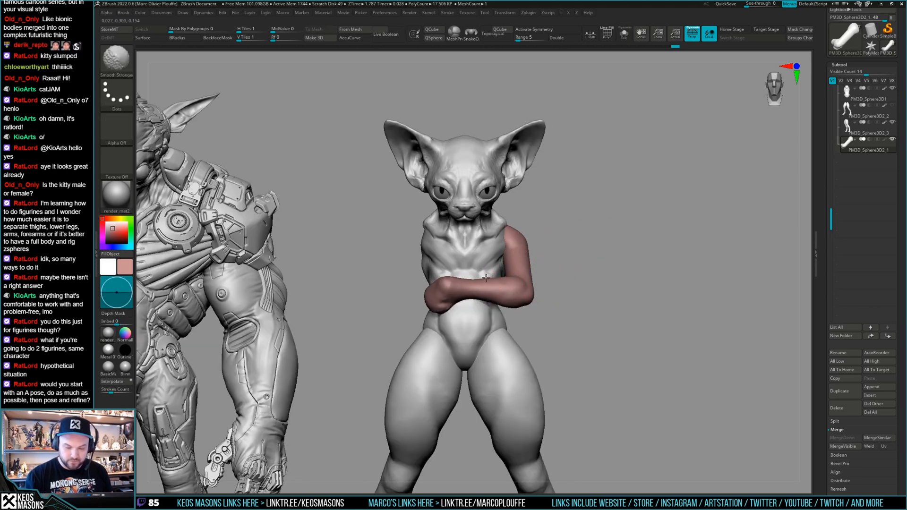
Reposition the folded left arm from the shoulder with a Transpose line, working in the front and three-quarter views
mouse_move(498, 286)
right_down()
mouse_move(520, 252)
mouse_move(544, 266)
mouse_move(551, 253)
right_up()
ctrl+right_drag(606, 281, 607, 288)
key(w)
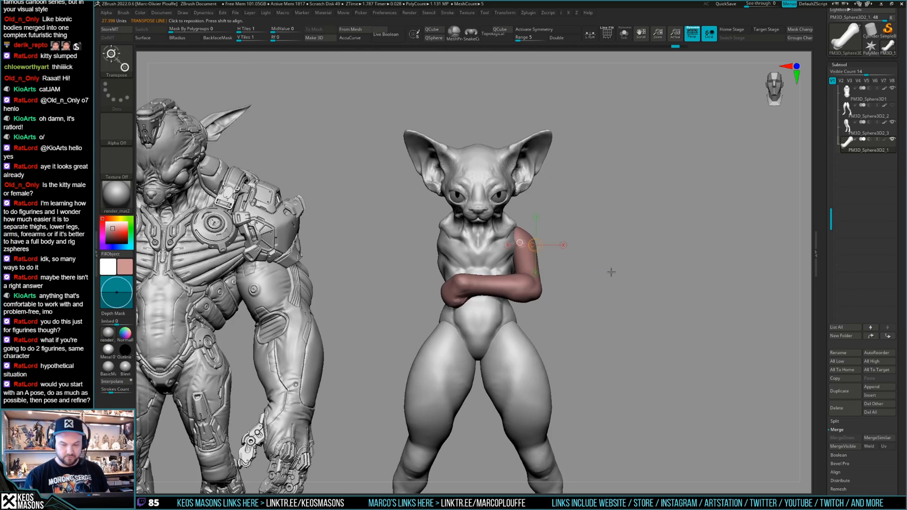
drag(535, 225, 640, 198)
key(q)
mouse_move(642, 246)
right_down()
mouse_move(594, 253)
mouse_move(594, 271)
mouse_move(608, 256)
mouse_move(591, 280)
mouse_move(598, 268)
right_up()
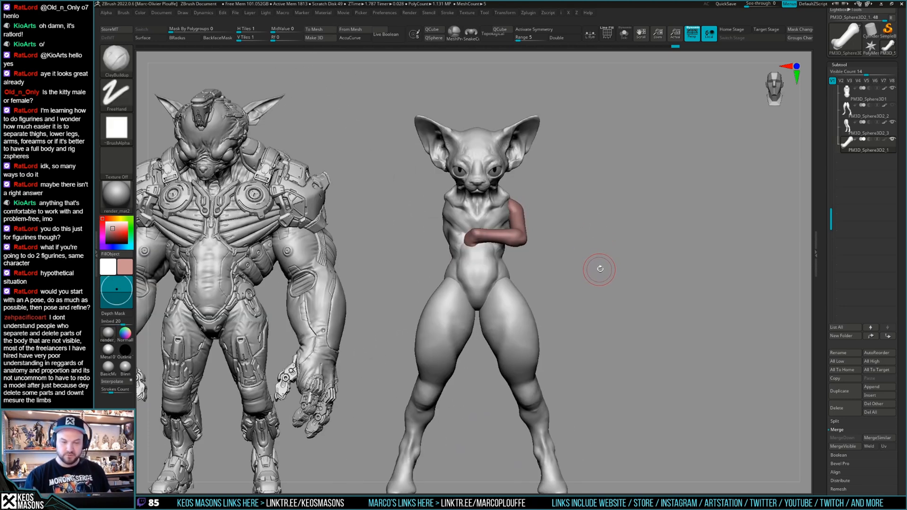
right_drag(625, 257, 614, 255)
key(w)
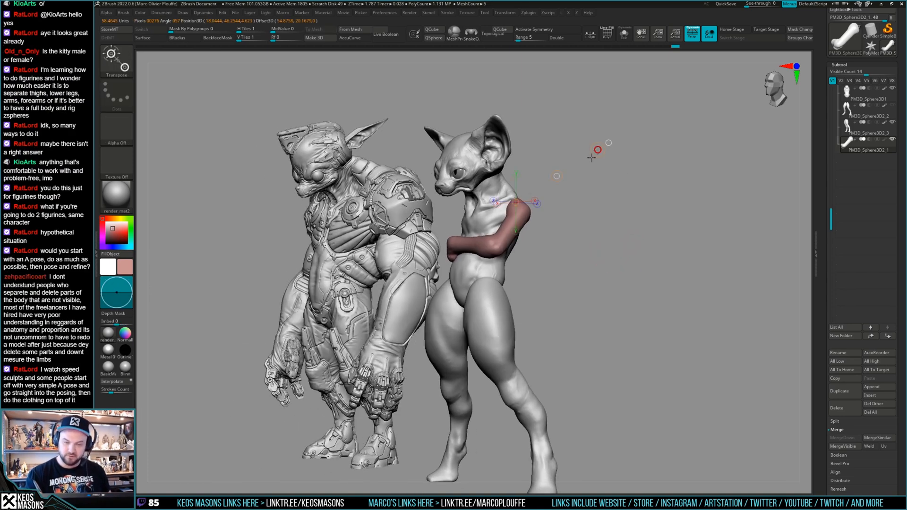
key(q)
mouse_move(598, 149)
shift+right_down()
mouse_move(597, 268)
mouse_move(616, 269)
shift+right_up()
Reshape the left upper arm, elbow and forearm with the Move brush from the front
key(b)
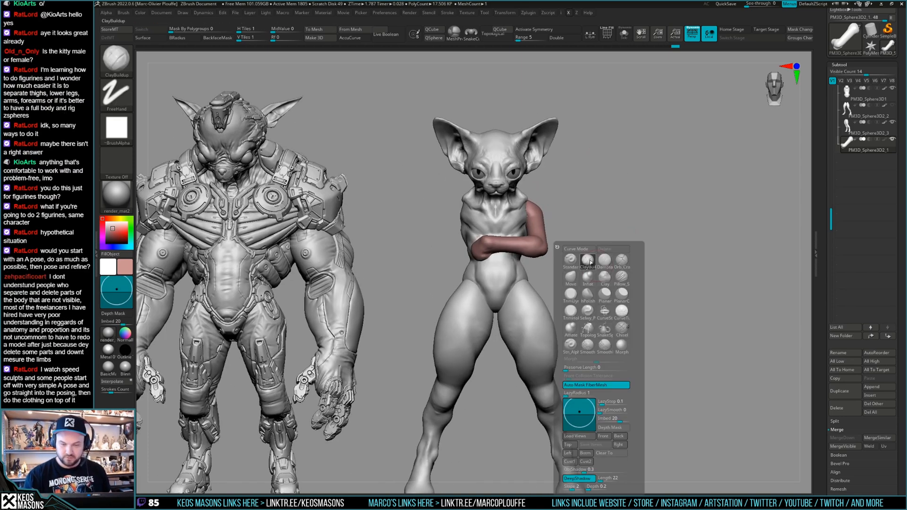
click(587, 279)
key(space)
drag(562, 226, 571, 226)
right_drag(544, 247, 545, 248)
key(space)
drag(547, 248, 544, 248)
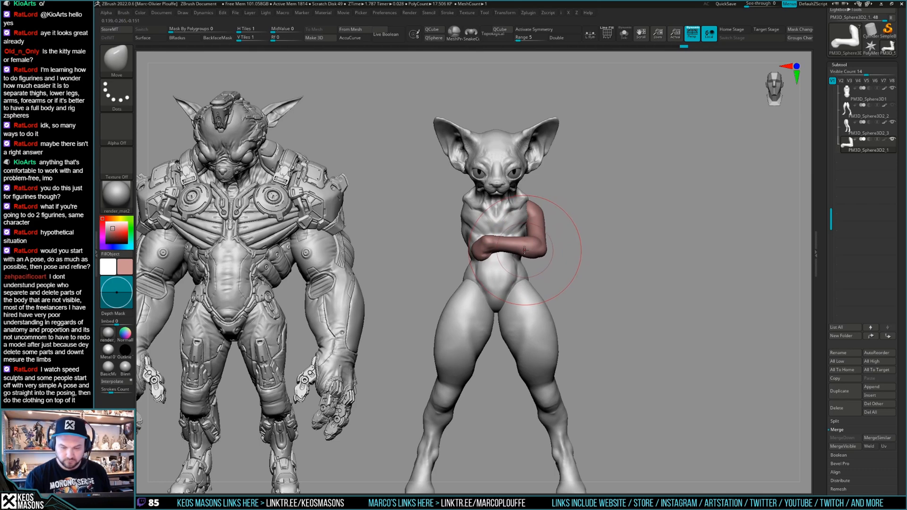
drag(464, 271, 462, 275)
right_click(448, 300)
mouse_move(448, 301)
right_down()
mouse_move(478, 298)
mouse_move(471, 264)
mouse_move(648, 260)
mouse_move(648, 237)
mouse_move(516, 230)
mouse_move(545, 223)
mouse_move(664, 229)
mouse_move(591, 258)
mouse_move(554, 279)
mouse_move(556, 293)
mouse_move(537, 283)
mouse_move(610, 259)
right_up()
Adjust the left forearm and hand against the torso with small Move brush strokes
right_click(653, 286)
right_click(647, 237)
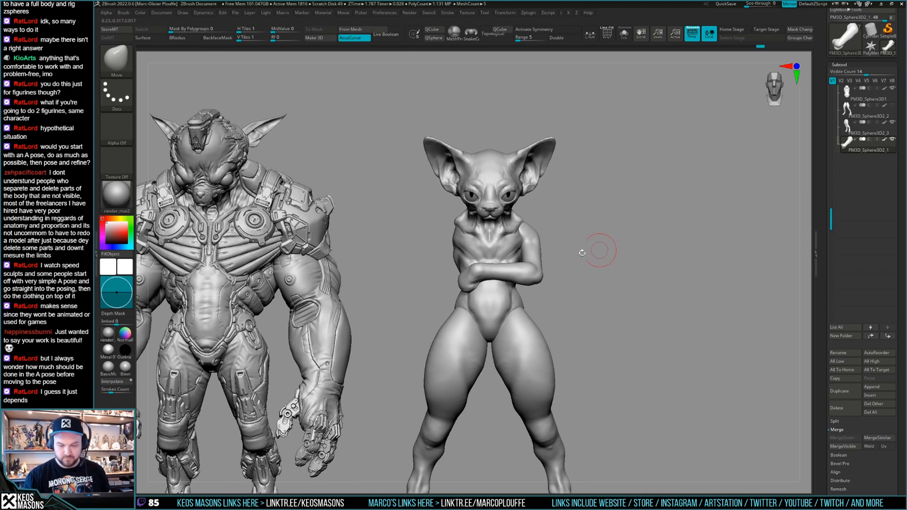
mouse_move(482, 305)
right_down()
mouse_move(485, 281)
mouse_move(513, 267)
right_up()
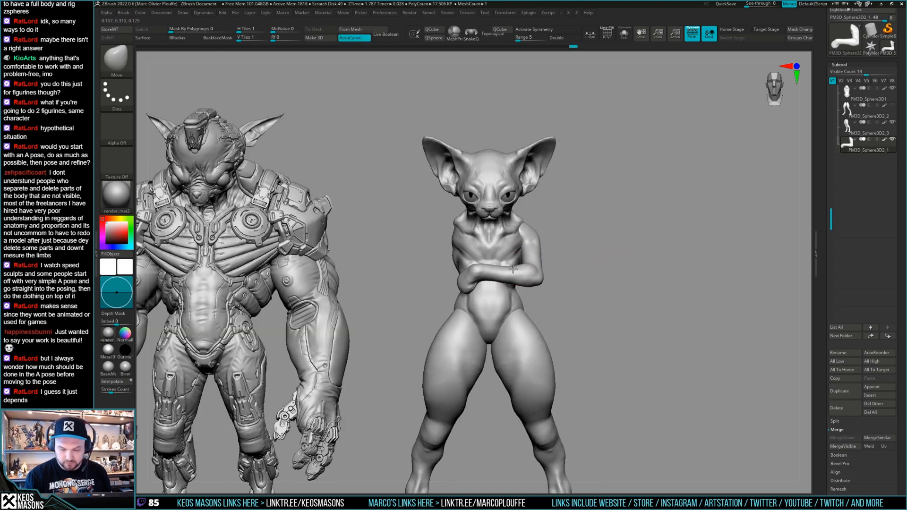
drag(510, 267, 510, 263)
right_drag(510, 268, 484, 321)
right_click(483, 321)
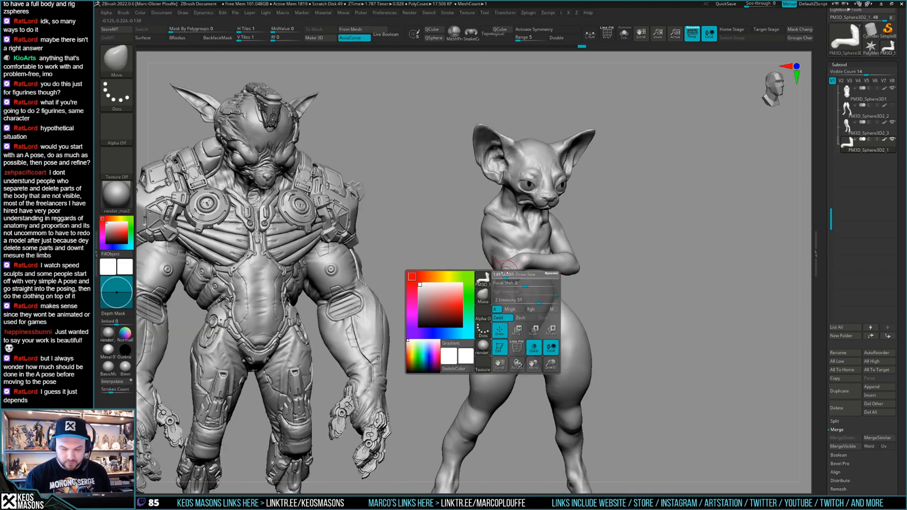
right_drag(643, 227, 619, 257)
Refine the form of the left hand and wrist with short sculpting strokes
key(b)
key(d)
key(s)
ctrl+right_drag(461, 289, 465, 305)
drag(465, 303, 456, 310)
mouse_move(453, 297)
right_down()
mouse_move(471, 305)
mouse_move(613, 299)
mouse_move(528, 267)
right_up()
Build up the left shoulder and upper arm with the ClayBuildup brush from the side and back
key(space)
click(512, 262)
mouse_move(583, 210)
right_down()
mouse_move(500, 324)
mouse_move(521, 278)
mouse_move(502, 281)
mouse_move(520, 298)
mouse_move(526, 281)
mouse_move(506, 324)
right_up()
right_click(499, 324)
key(s)
right_click(506, 324)
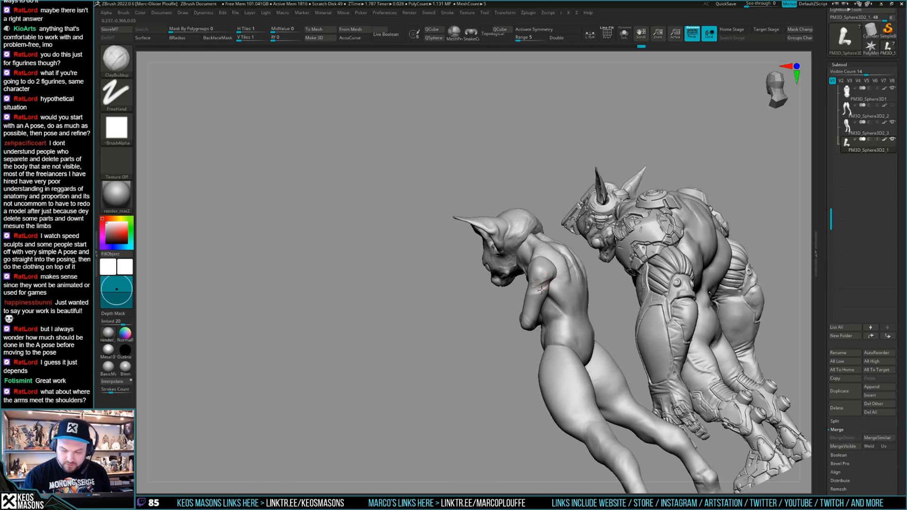
right_drag(554, 281, 526, 328)
drag(536, 275, 543, 270)
mouse_move(543, 270)
right_down()
mouse_move(557, 251)
mouse_move(575, 279)
mouse_move(564, 291)
mouse_move(557, 273)
mouse_move(574, 265)
mouse_move(568, 288)
right_up()
key(alt+s)
key(alt+s)
Pull the left shoulder into the upper back with the Move brush from behind
key(space)
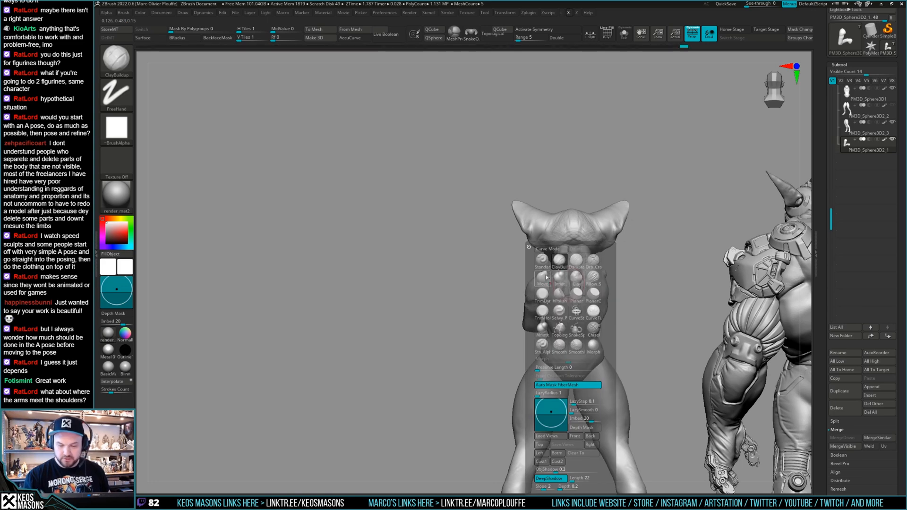
click(560, 288)
drag(544, 281, 549, 282)
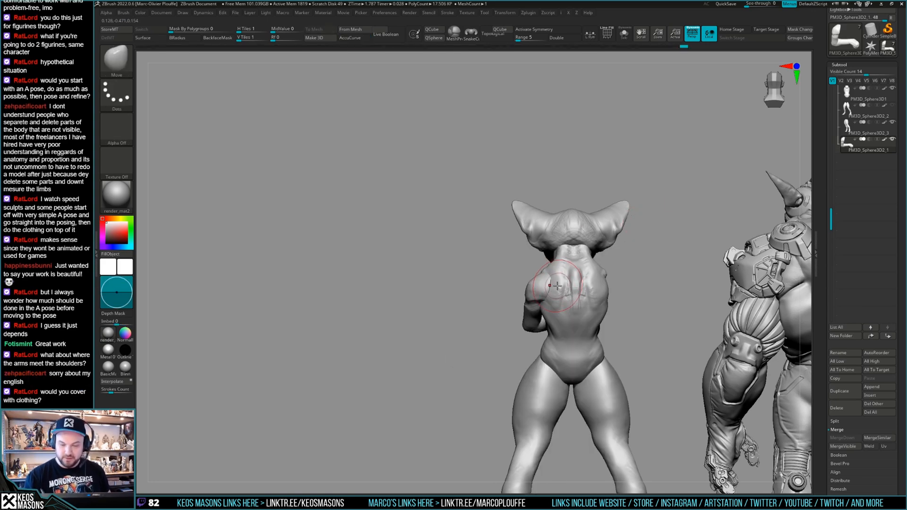
mouse_move(563, 283)
right_down()
mouse_move(551, 270)
mouse_move(561, 276)
right_up()
alt+click(562, 277)
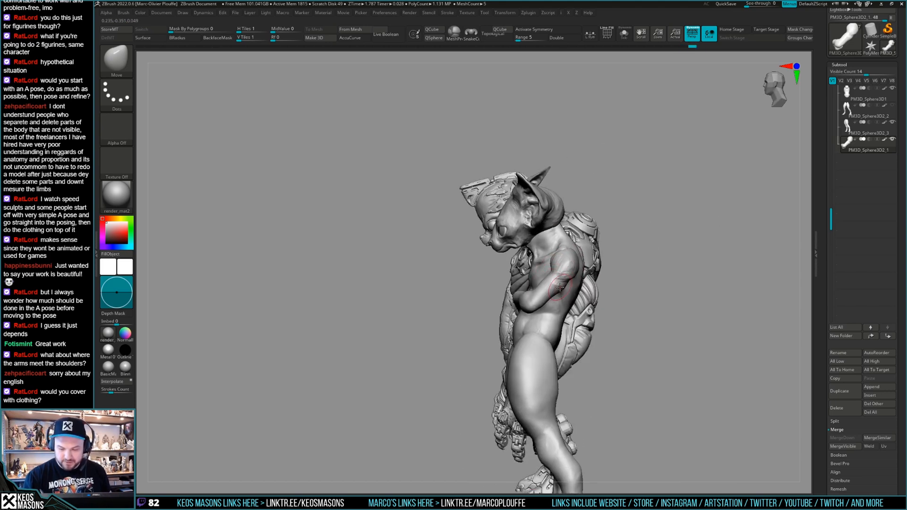
Make the torso the active subtool and choose the ClayBuildup brush for it
key(space)
key(shift)
mouse_move(576, 279)
shift+right_down()
mouse_move(564, 259)
mouse_move(588, 267)
mouse_move(563, 266)
mouse_move(577, 273)
mouse_move(568, 271)
mouse_move(626, 239)
shift+right_up()
key(shift+f)
alt+click(508, 291)
key(shift+f)
key(space)
click(598, 262)
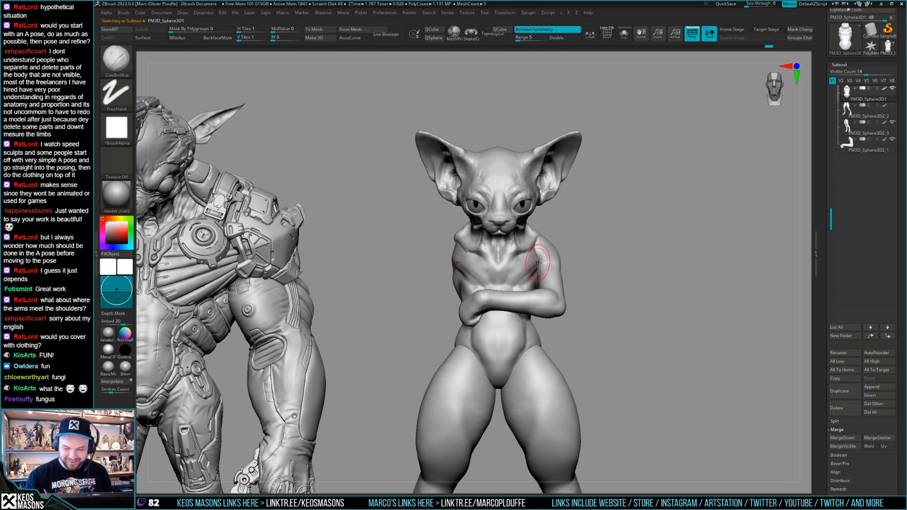
Sculpt the torso's chest and shoulder area beside the arm with symmetrical ClayBuildup and smoothing strokes
mouse_move(548, 261)
right_down()
mouse_move(534, 271)
mouse_move(547, 255)
mouse_move(527, 260)
mouse_move(548, 249)
mouse_move(617, 260)
mouse_move(591, 245)
mouse_move(530, 255)
mouse_move(533, 266)
right_up()
right_click(591, 245)
right_click(535, 271)
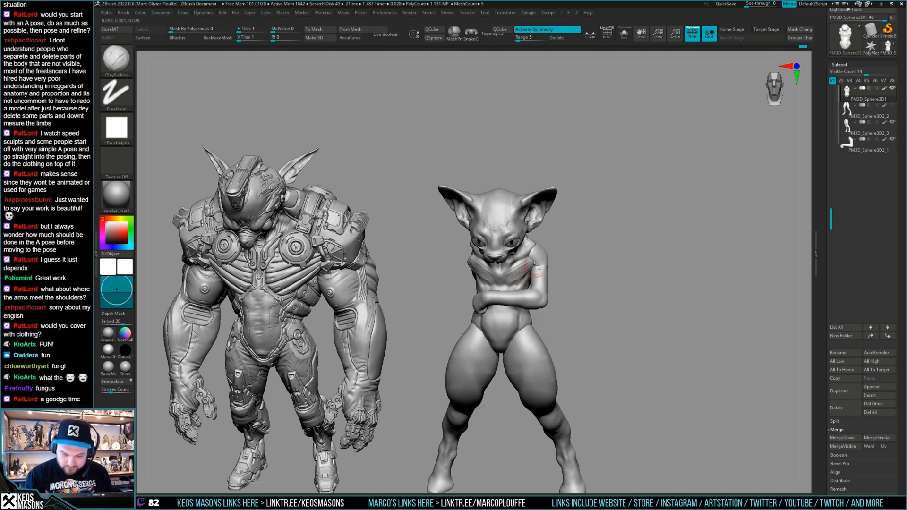
right_drag(539, 261, 530, 274)
shift+drag(530, 274, 543, 265)
mouse_move(543, 265)
right_down()
mouse_move(581, 266)
mouse_move(531, 267)
right_up()
right_click(530, 268)
right_drag(507, 253, 582, 242)
Hide the armored companion's merged subtool so only the cat is displayed
key(shift+f)
key(shift+f)
drag(835, 109, 835, 85)
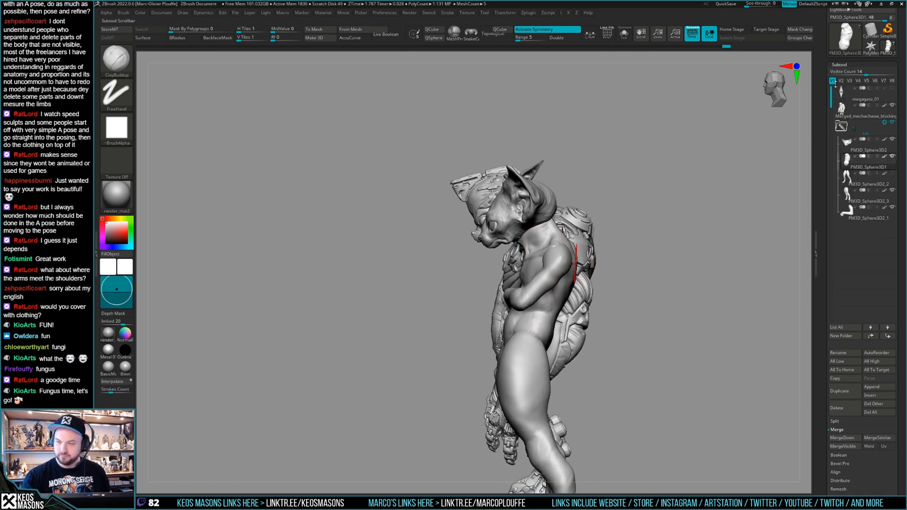
click(893, 106)
right_drag(739, 182, 558, 274)
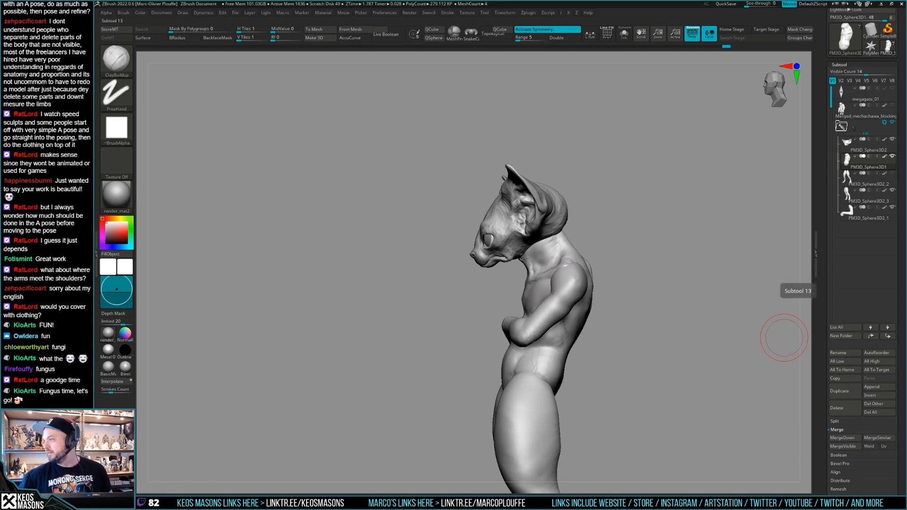
right_drag(782, 288, 570, 314)
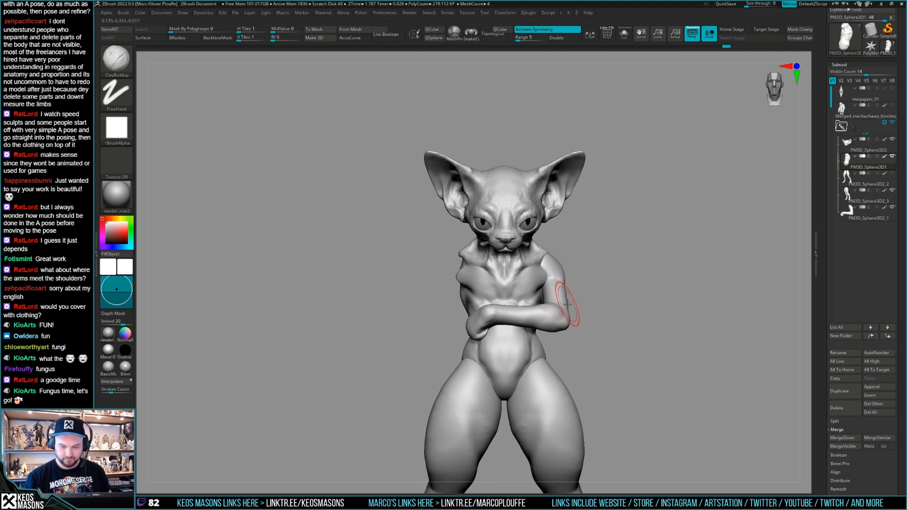
Duplicate the left arm subtool and mirror the copy onto the cat's right side
alt+click(568, 304)
key(shift+s)
key(shift+s)
mouse_move(600, 303)
right_down()
mouse_move(569, 333)
mouse_move(594, 298)
right_up()
key(shift+f)
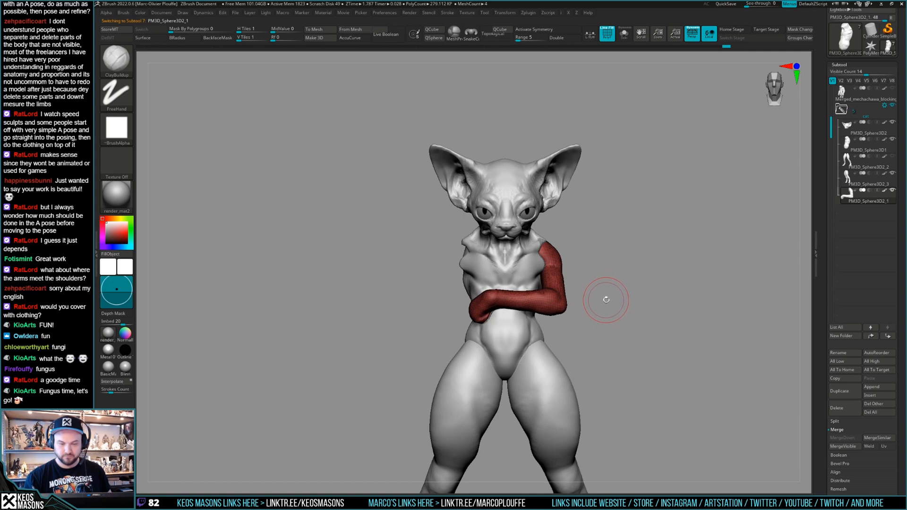
key(shift+f)
right_drag(613, 299, 638, 265)
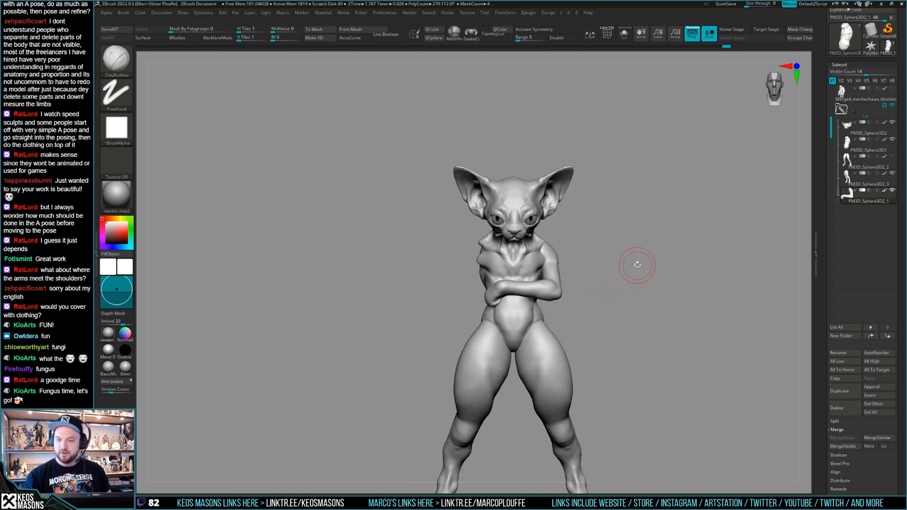
drag(826, 279, 827, 171)
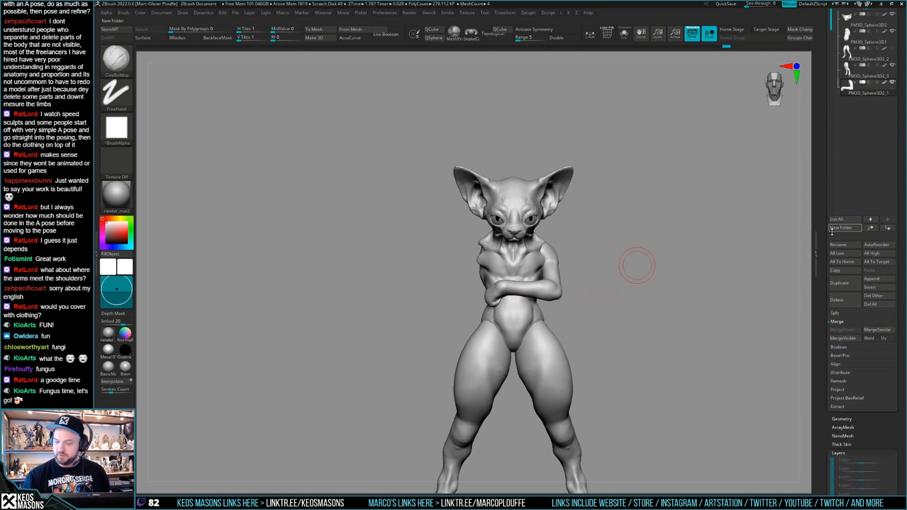
click(840, 284)
key(space)
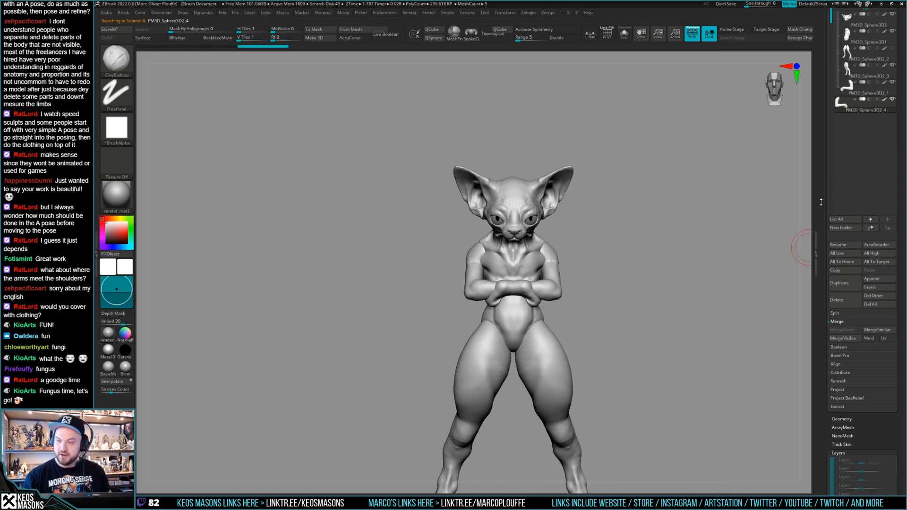
Reposition the mirrored right arm from its shoulder with a Transpose line so its forearm crosses over the left one
drag(828, 136, 828, 235)
drag(847, 195, 850, 197)
alt+drag(661, 274, 639, 299)
alt+drag(639, 299, 644, 286)
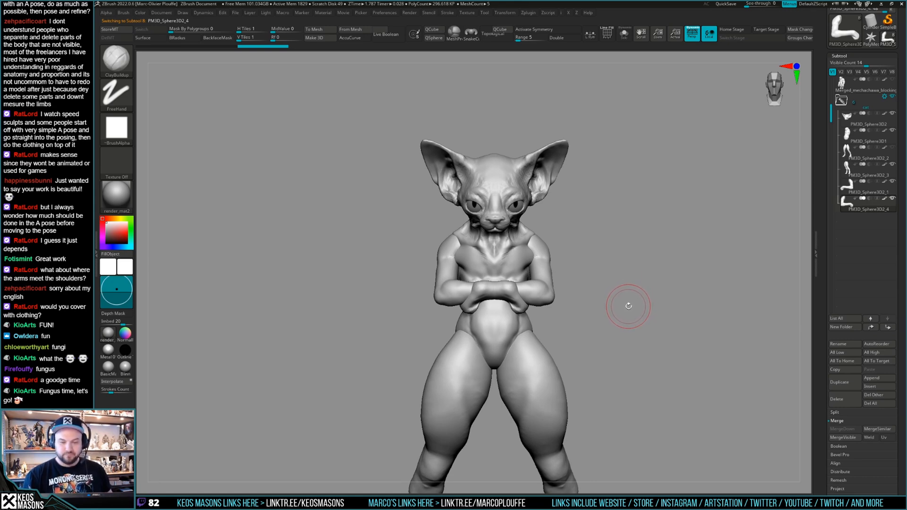
mouse_move(628, 306)
mouse_down()
mouse_move(617, 318)
mouse_move(625, 289)
mouse_move(625, 298)
mouse_up()
key(shift+f)
key(w)
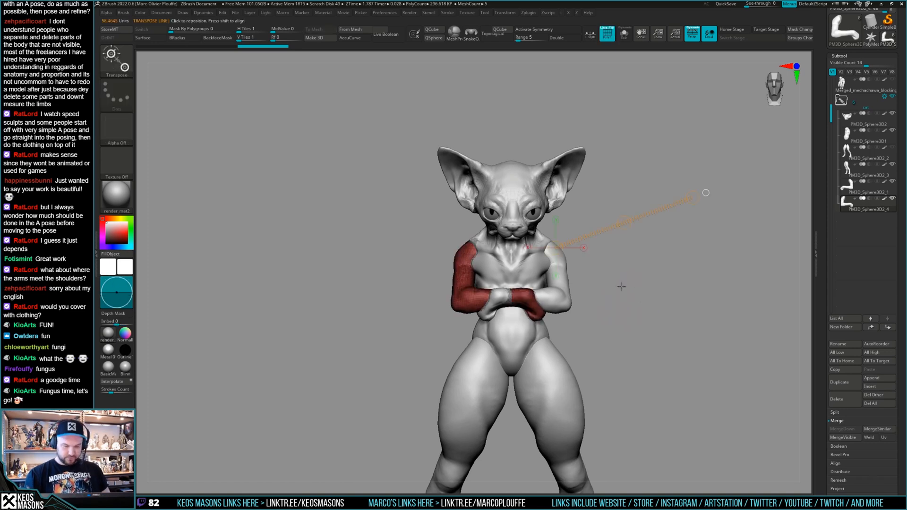
drag(467, 250, 664, 283)
key(shift+f)
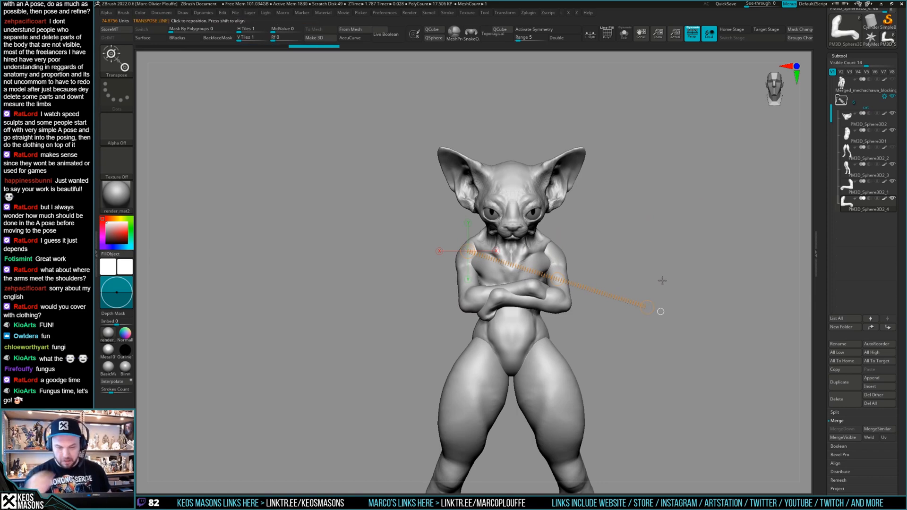
Shape the crossed forearms and elbow of the right arm with the Move brush
key(q)
mouse_move(654, 276)
mouse_down()
mouse_move(654, 288)
mouse_move(654, 276)
mouse_up()
key(b)
click(628, 280)
key(space)
drag(552, 280, 559, 279)
mouse_move(559, 280)
right_down()
mouse_move(546, 302)
mouse_move(527, 272)
mouse_move(510, 278)
right_up()
key(space)
right_click(509, 279)
right_click(461, 295)
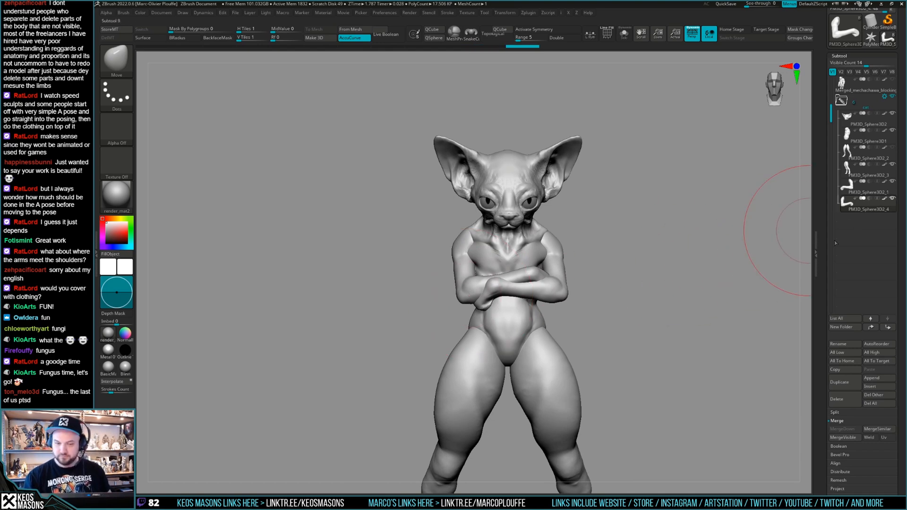
Delete the original left arm subtool and replace it with a mirrored duplicate of the right arm
key(ctrl+z)
click(849, 191)
click(840, 397)
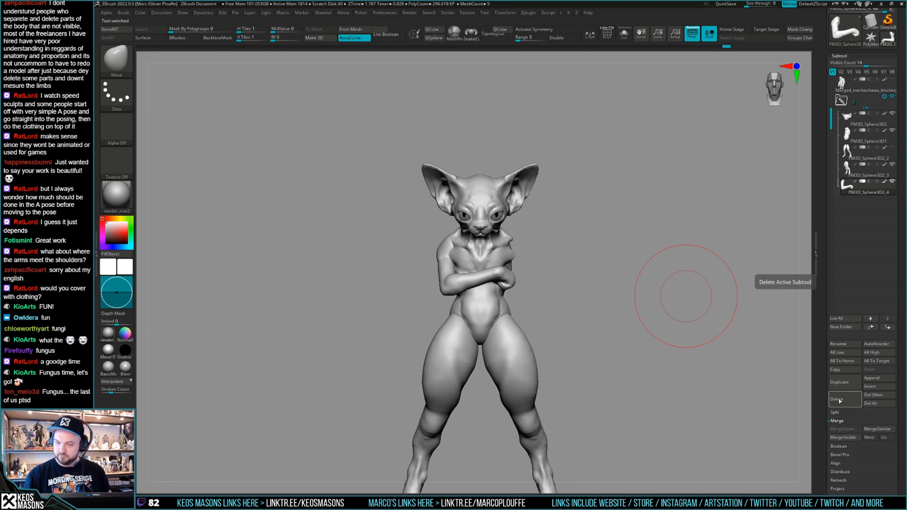
key(g)
click(609, 419)
Adjust the new left arm with the Move brush from a raised view
alt+right_drag(531, 291, 550, 297)
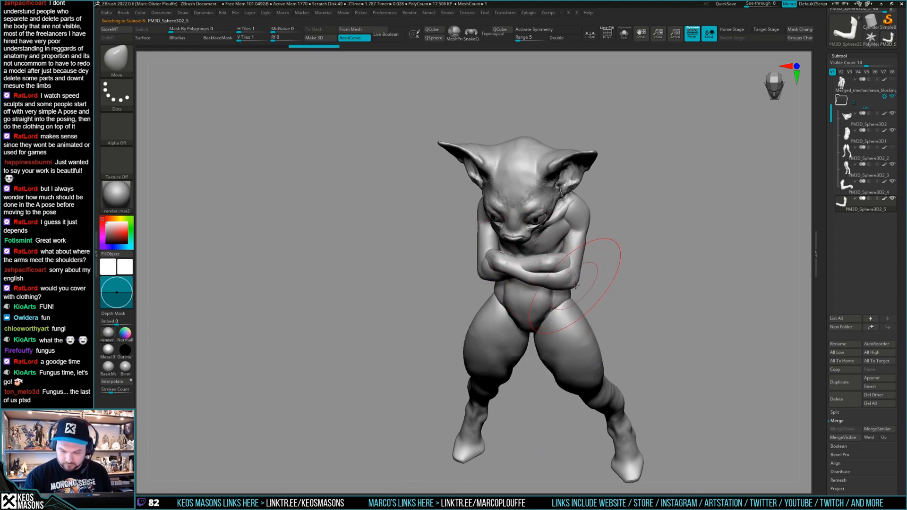
right_drag(570, 287, 497, 245)
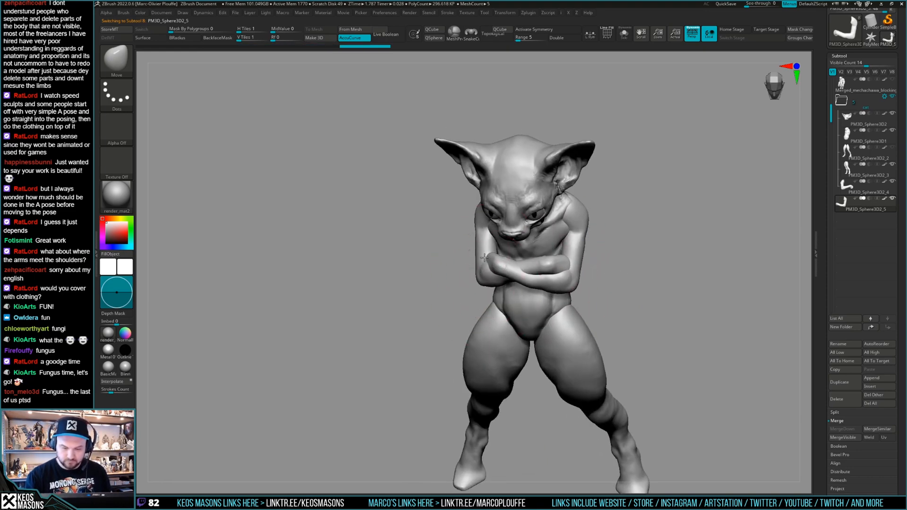
key(space)
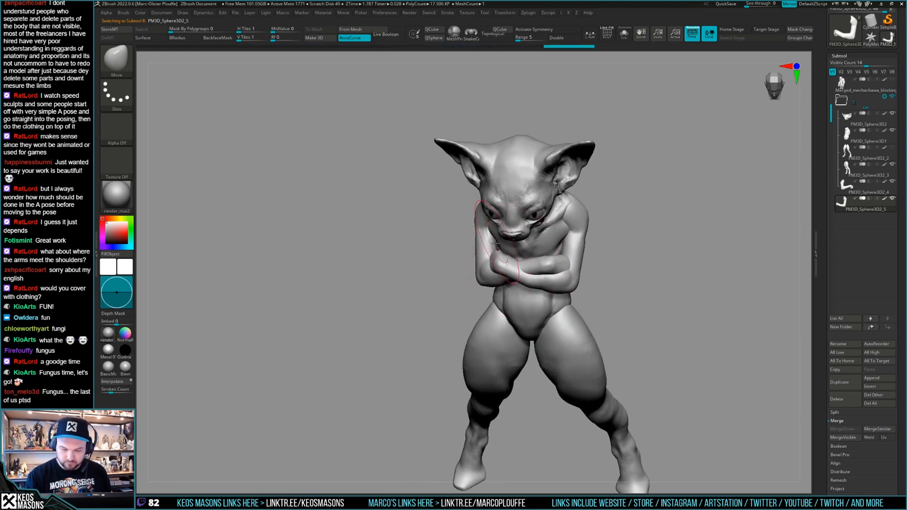
Switch to the right arm subtool and adjust its hand and elbow around the opposite forearm with the Move brush
alt+click(553, 255)
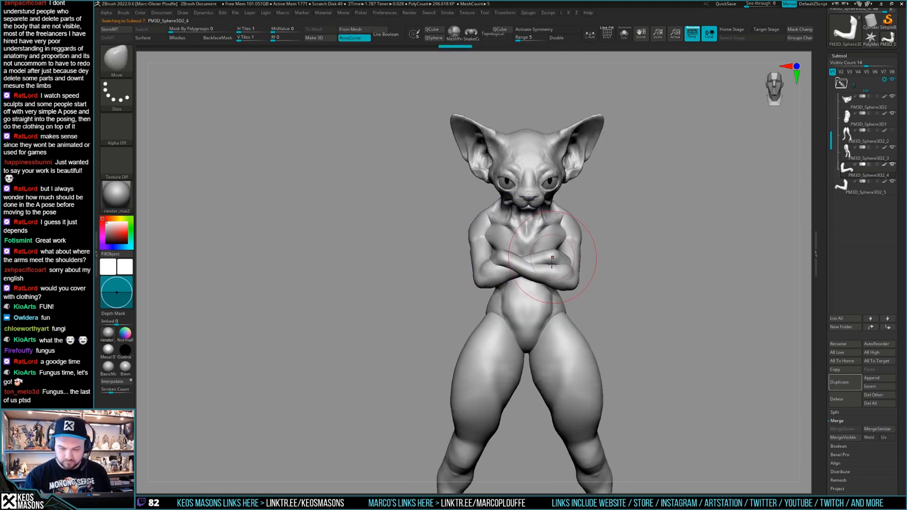
right_drag(553, 255, 548, 293)
key(space)
drag(548, 258, 556, 258)
drag(482, 276, 486, 280)
mouse_move(487, 278)
right_down()
mouse_move(624, 254)
mouse_move(640, 211)
mouse_move(638, 263)
right_up()
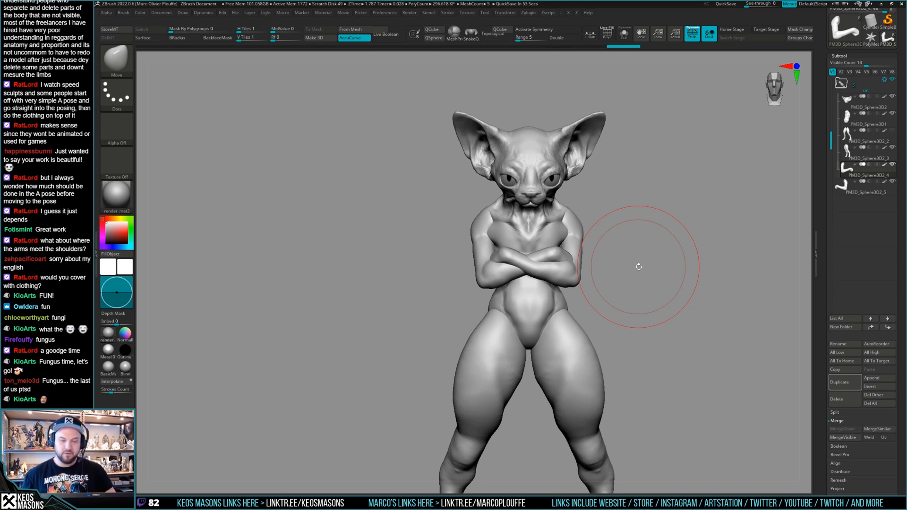
right_drag(553, 254, 555, 270)
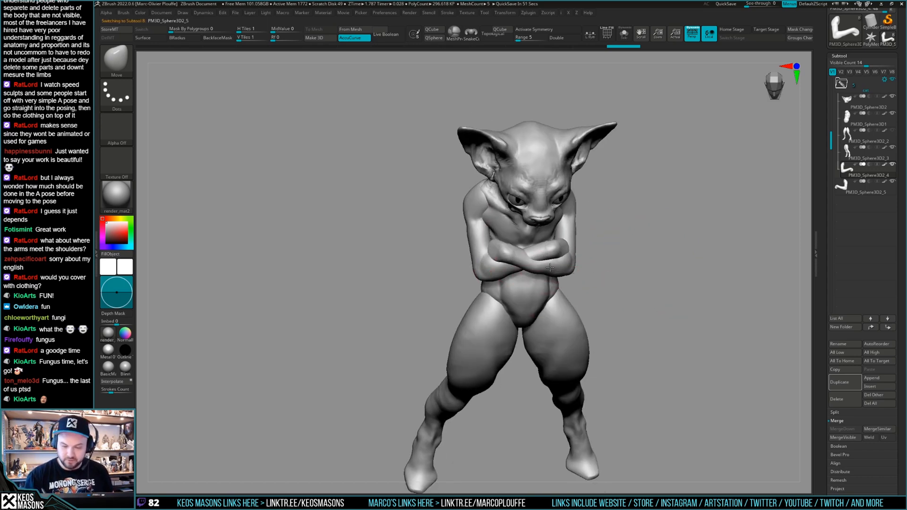
Switch to the left arm subtool and adjust its forearm and elbow in the crossed pose with the Move brush
alt+click(536, 262)
key(space)
drag(534, 262, 531, 262)
key(space)
right_drag(529, 259, 525, 260)
key(space)
drag(524, 264, 542, 265)
key(space)
right_drag(542, 266, 558, 268)
key(space)
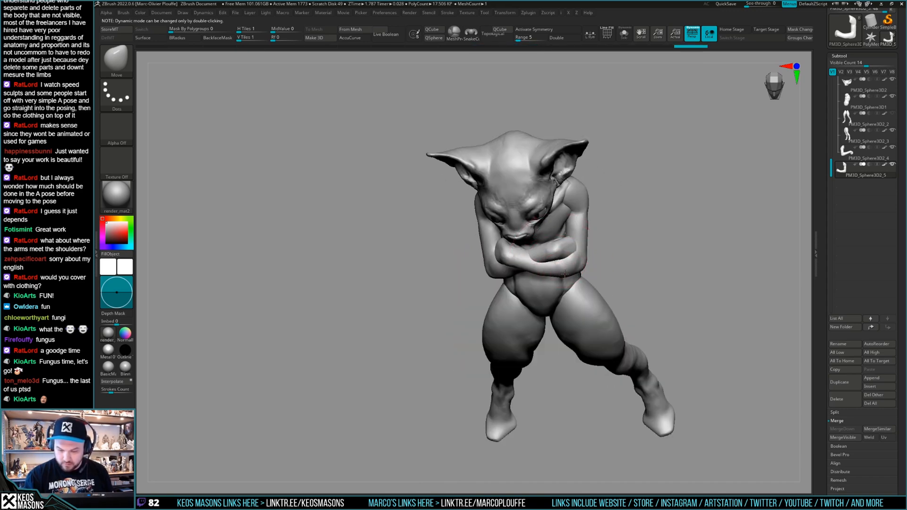
shift+right_drag(578, 266, 599, 210)
drag(575, 279, 572, 284)
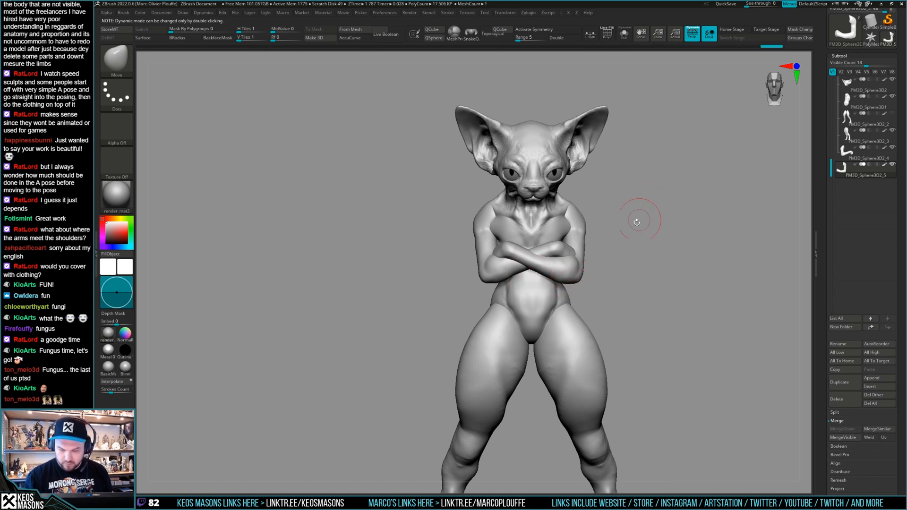
alt+drag(655, 205, 643, 212)
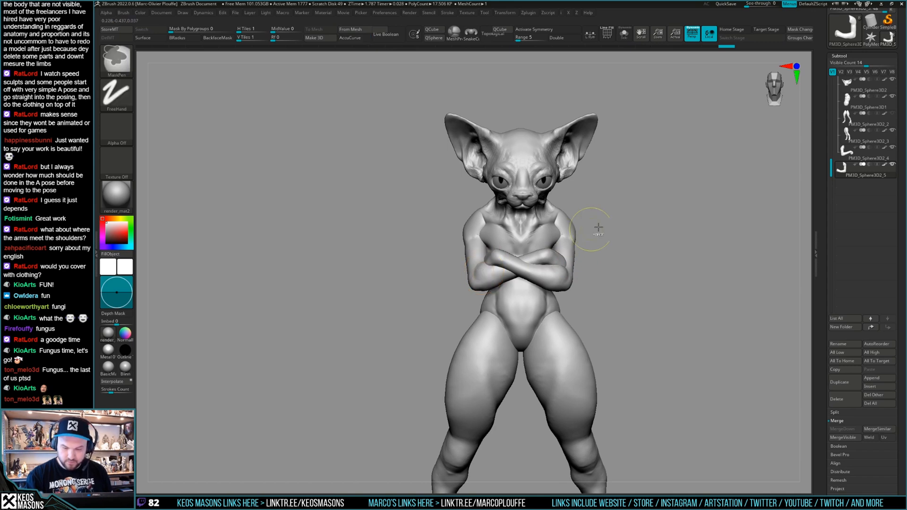
Isolate the right arm subtool, smooth its hand end and choose the ClayBuildup brush
alt+click(548, 255)
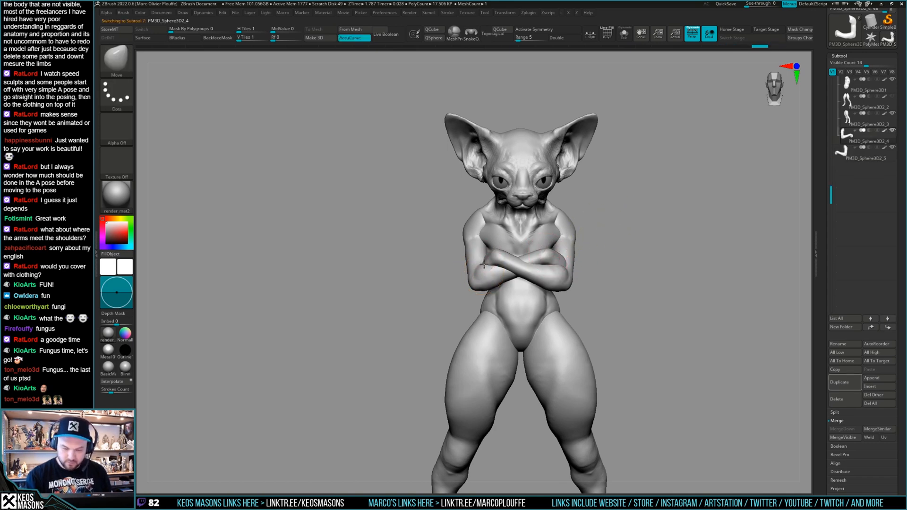
mouse_move(477, 279)
ctrl+right_down()
mouse_move(591, 285)
mouse_move(541, 255)
ctrl+right_up()
key(shift+f)
key(shift+f)
key(alt+s)
right_click(525, 323)
right_drag(525, 323, 548, 293)
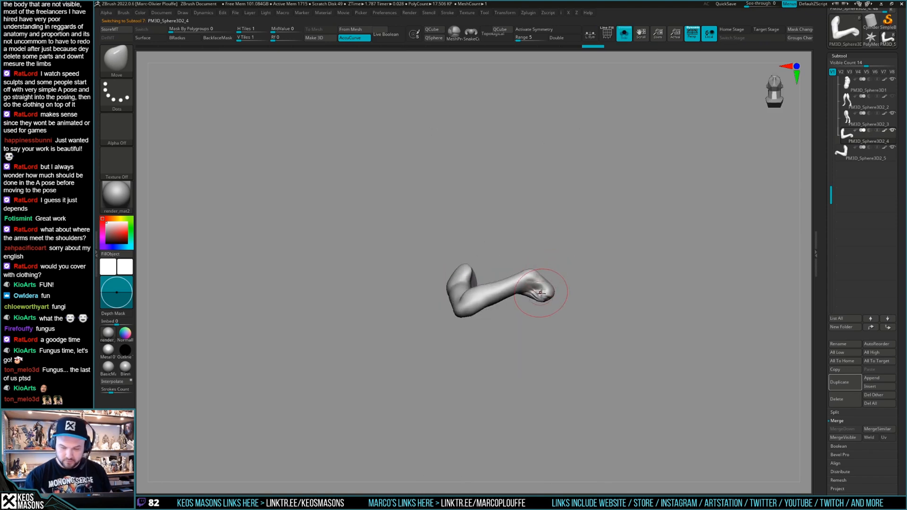
shift+drag(536, 301, 551, 290)
right_click(582, 302)
click(572, 259)
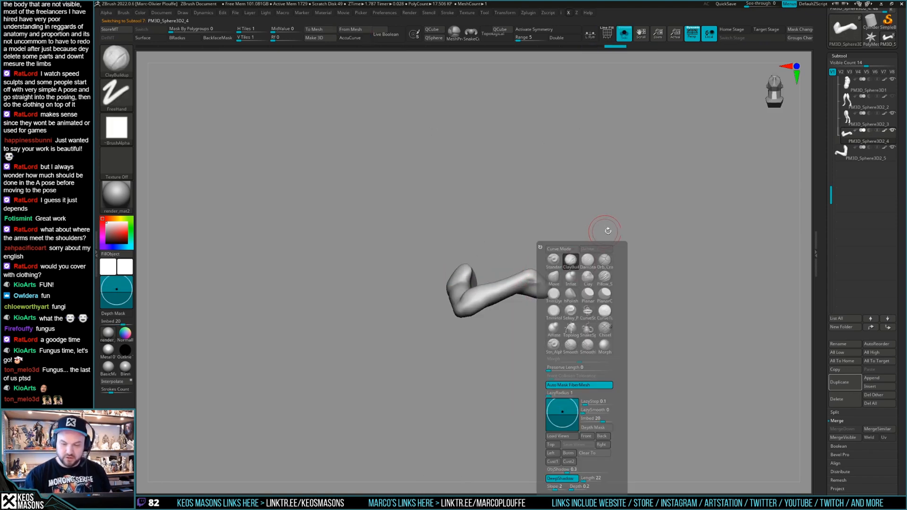
Build up a rounded palm mass at the end of the right forearm with ClayBuildup and smooth it
mouse_move(549, 282)
right_down()
mouse_move(537, 304)
mouse_move(555, 274)
mouse_move(612, 251)
right_up()
key(shift+s)
right_click(520, 338)
mouse_move(520, 337)
right_down()
mouse_move(547, 292)
mouse_move(555, 300)
mouse_move(561, 293)
right_up()
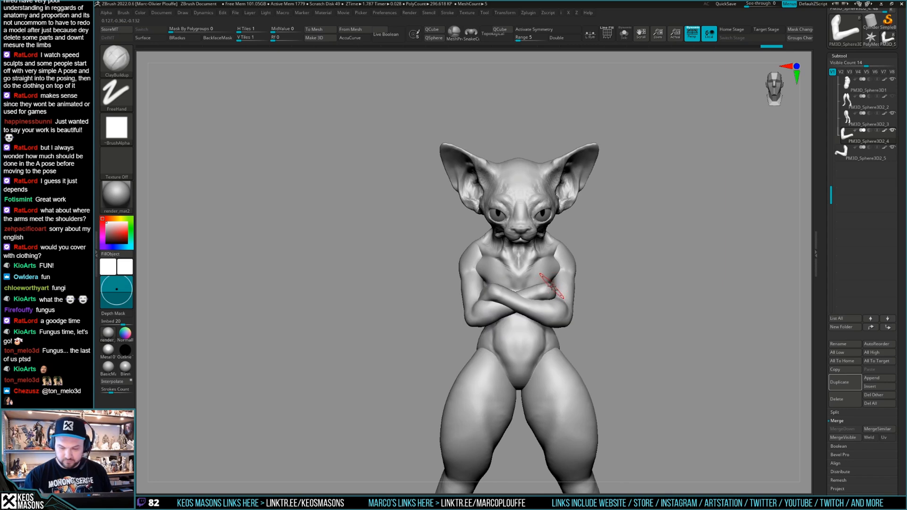
key(shift+s)
right_drag(563, 267, 557, 318)
key(shift+s)
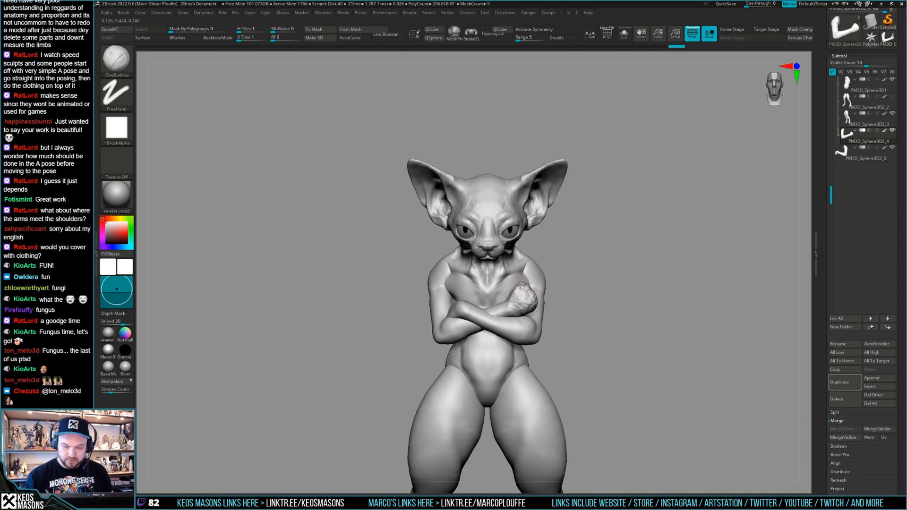
mouse_move(528, 275)
right_down()
mouse_move(561, 262)
mouse_move(596, 271)
mouse_move(528, 280)
right_up()
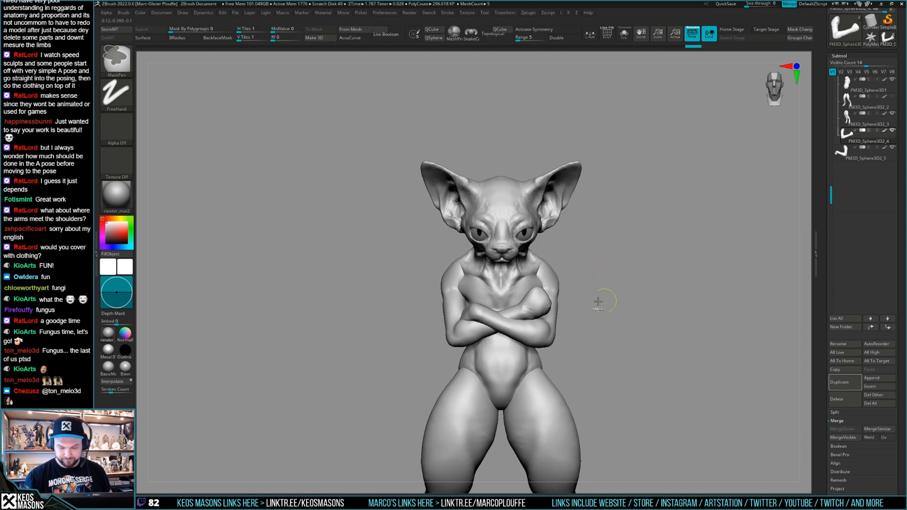
Extend a finger mass upward from the right palm using ClayBuildup with backface masking on
key(ctrl+shift+s)
mouse_move(537, 300)
right_down()
mouse_move(555, 267)
mouse_move(537, 277)
mouse_move(545, 289)
right_up()
key(ctrl+z)
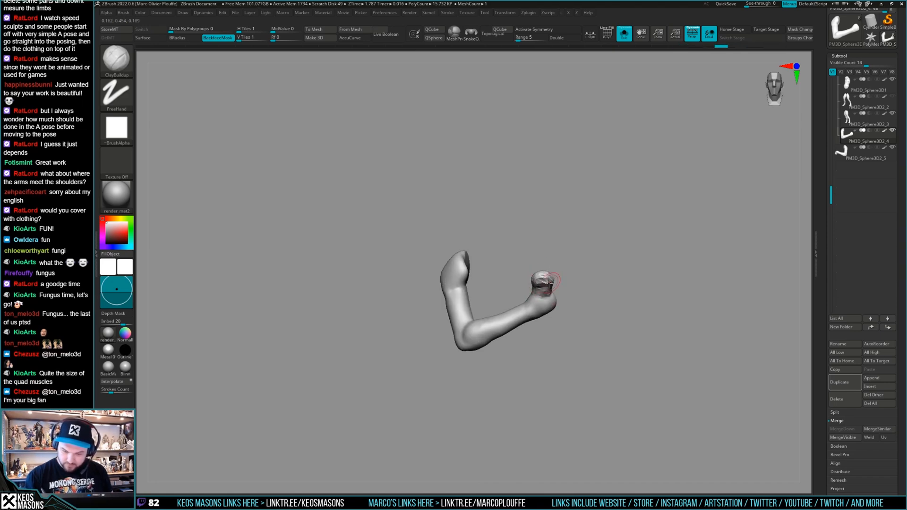
drag(540, 290, 546, 287)
key(alt+s)
right_drag(544, 280, 593, 265)
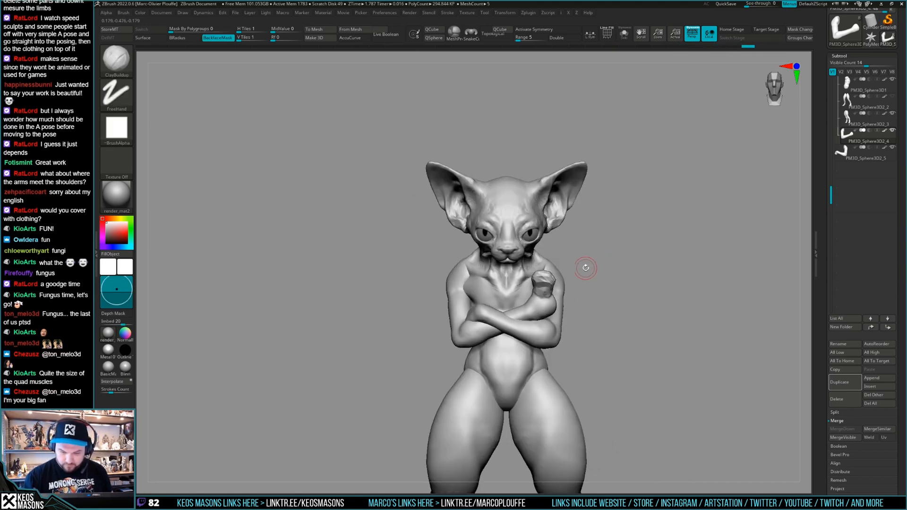
Smooth the right hand's finger mass and add more clay volume around the fingers and palm
shift+drag(547, 282, 534, 280)
mouse_move(552, 282)
right_down()
mouse_move(542, 306)
mouse_move(583, 231)
right_up()
key(alt+s)
key(alt+s)
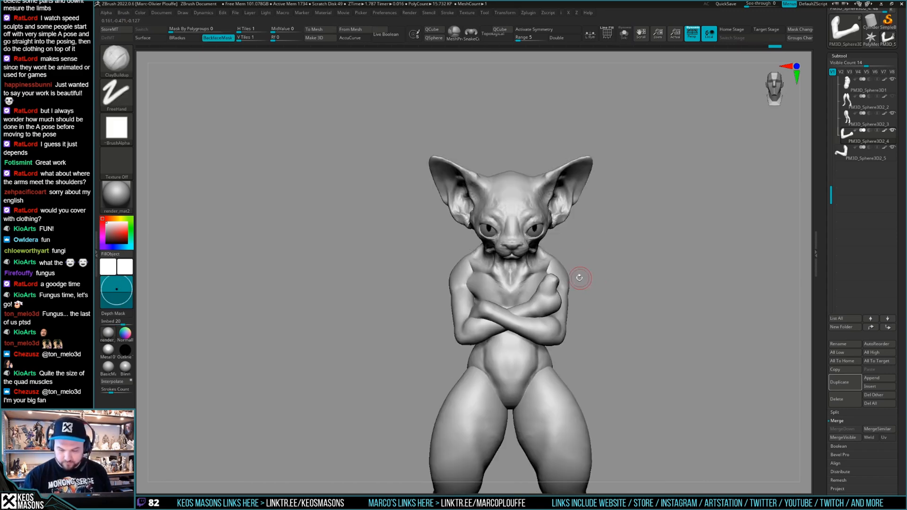
right_drag(583, 271, 581, 275)
right_drag(546, 306, 612, 275)
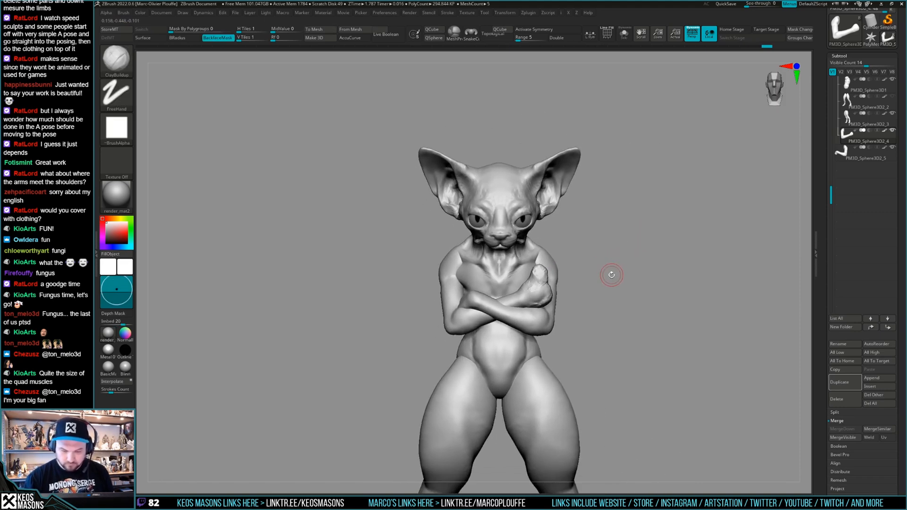
mouse_move(536, 272)
right_down()
mouse_move(549, 282)
mouse_move(524, 269)
mouse_move(539, 279)
mouse_move(531, 286)
right_up()
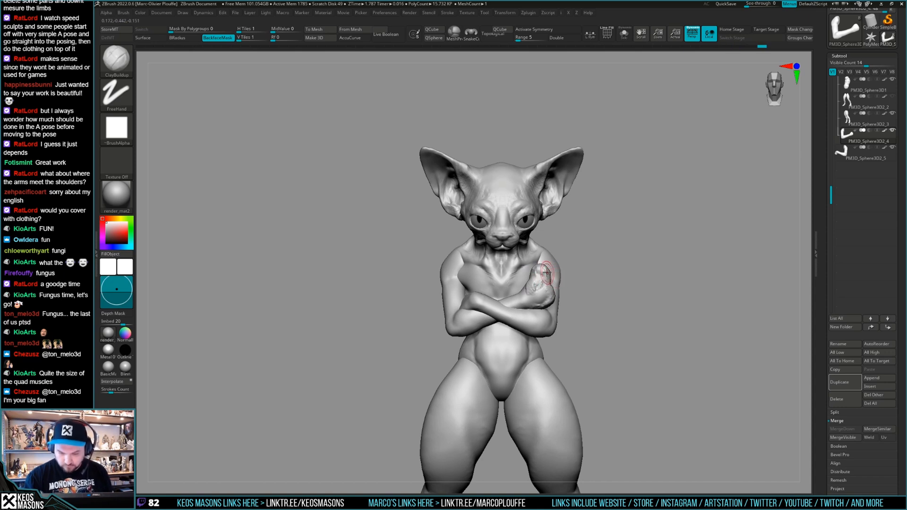
Reshape the right hand and its finger mass against the left upper arm with the Move brush
key(b)
key(m)
key(v)
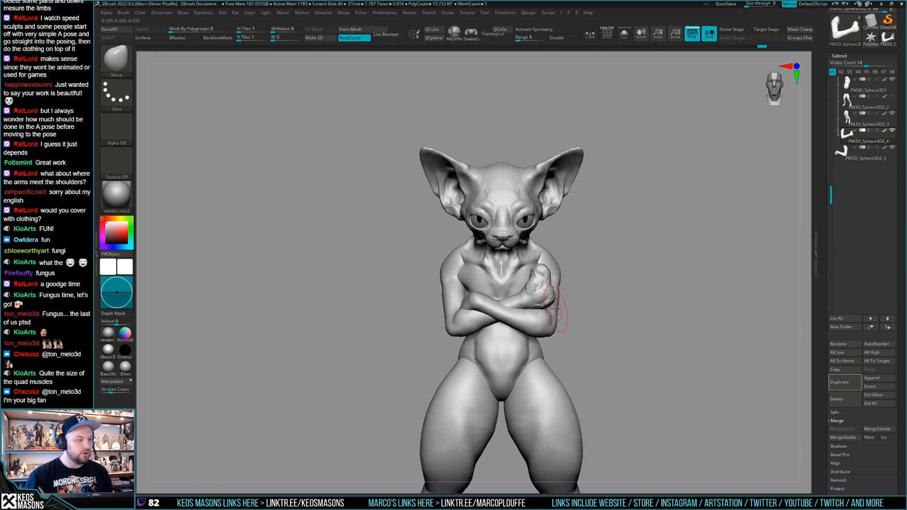
alt+drag(613, 273, 588, 297)
mouse_move(567, 279)
mouse_down()
mouse_move(605, 283)
mouse_move(517, 271)
mouse_move(605, 253)
mouse_move(567, 295)
mouse_up()
drag(509, 280, 506, 274)
drag(558, 288, 607, 269)
drag(501, 283, 498, 280)
drag(557, 284, 589, 282)
drag(505, 282, 499, 280)
mouse_move(598, 276)
mouse_down()
mouse_move(499, 275)
mouse_move(527, 278)
mouse_up()
mouse_move(492, 279)
mouse_down()
mouse_move(531, 278)
mouse_move(517, 270)
mouse_up()
mouse_move(539, 273)
mouse_down()
mouse_move(510, 271)
mouse_move(527, 276)
mouse_up()
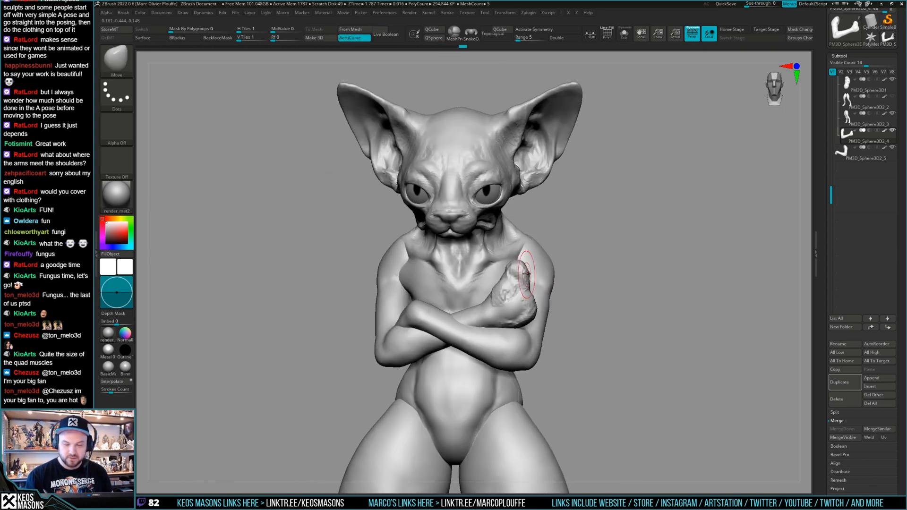
Refine the placement of the right hand and fingers with the Move brush from side and front views
mouse_move(509, 268)
right_down()
mouse_move(504, 275)
mouse_move(538, 283)
mouse_move(526, 274)
mouse_move(519, 287)
mouse_move(581, 294)
mouse_move(537, 309)
right_up()
right_click(519, 286)
key(shift+f)
key(shift+f)
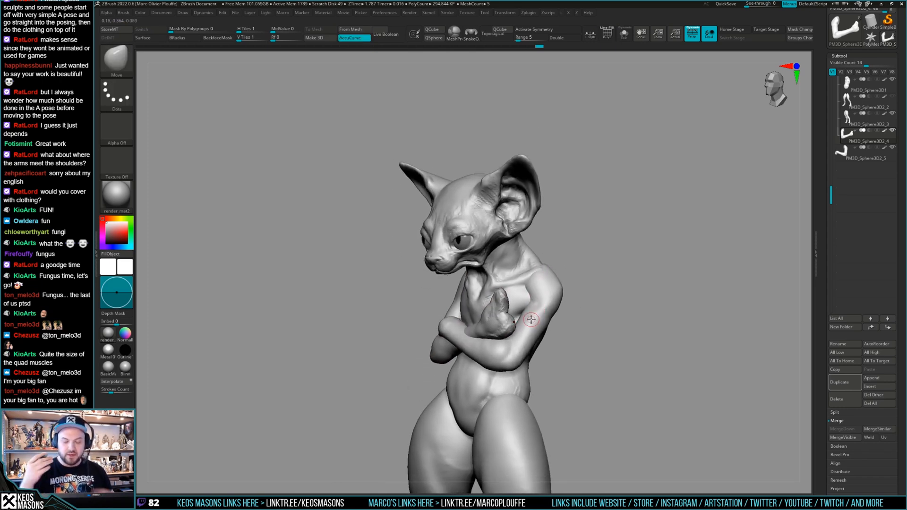
mouse_move(546, 299)
right_down()
mouse_move(533, 273)
mouse_move(446, 204)
mouse_move(440, 156)
mouse_move(543, 270)
mouse_move(548, 327)
right_up()
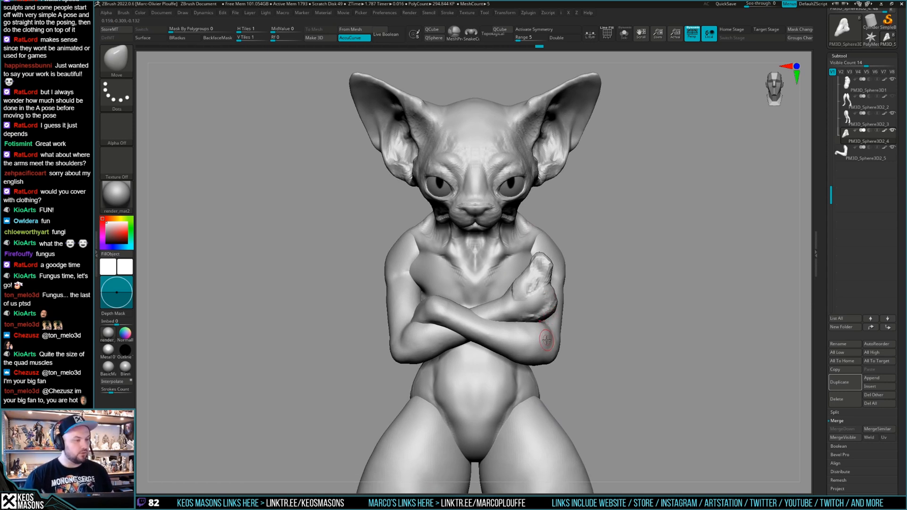
right_drag(577, 298, 580, 298)
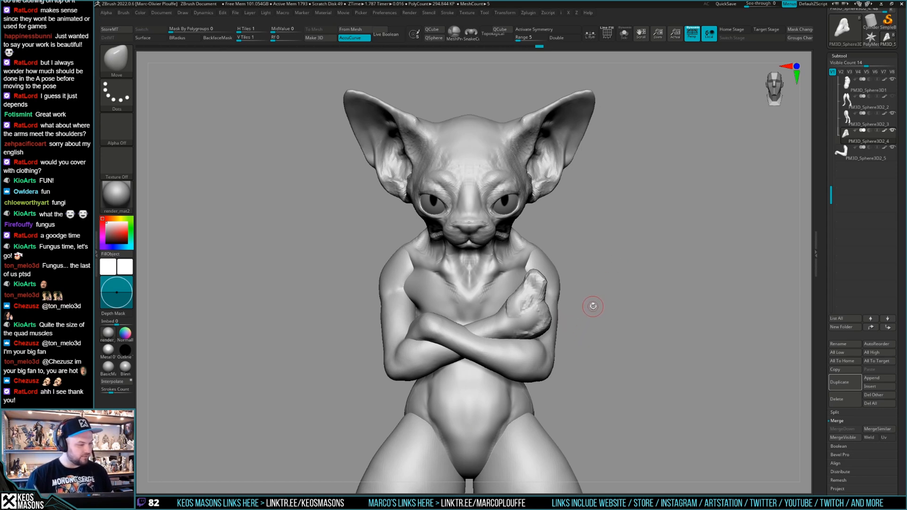
mouse_move(603, 296)
mouse_down()
mouse_move(582, 314)
mouse_move(573, 300)
mouse_move(530, 408)
mouse_up()
alt+drag(606, 275, 599, 307)
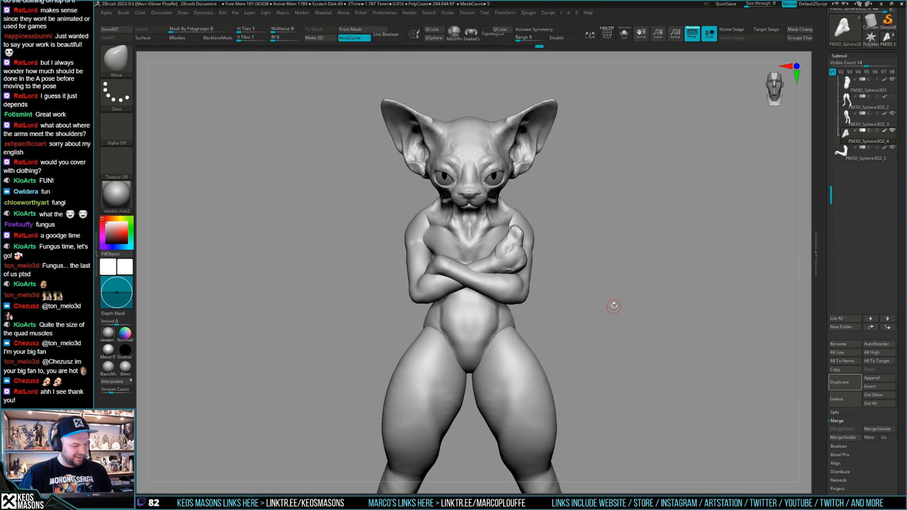
Adjust the silhouette of the right hand's fingers and wrist with a larger Move brush
drag(614, 295, 591, 289)
right_click(586, 289)
click(567, 280)
right_click(511, 330)
mouse_move(511, 330)
right_down()
mouse_move(535, 270)
mouse_move(608, 260)
right_up()
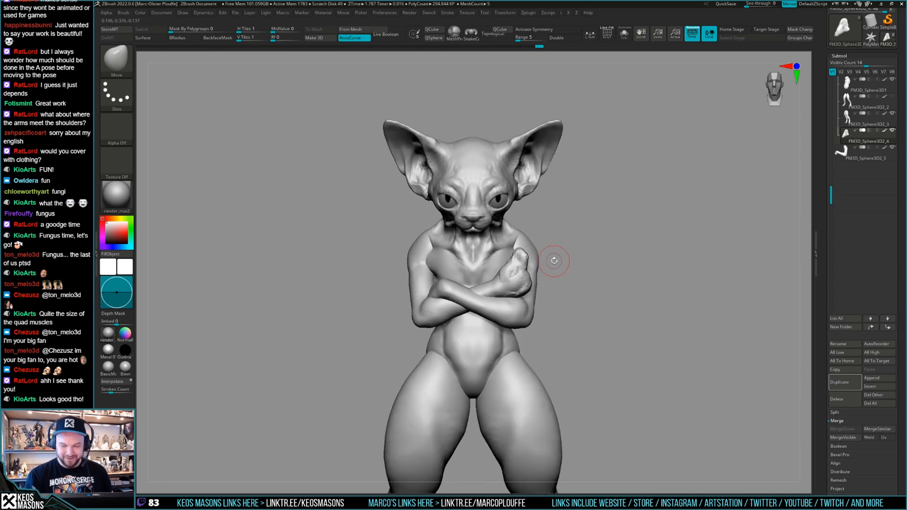
right_drag(515, 278, 605, 280)
right_drag(522, 259, 385, 280)
key(space)
drag(529, 283, 532, 282)
mouse_move(524, 278)
right_down()
mouse_move(537, 313)
mouse_move(493, 302)
mouse_move(496, 323)
mouse_move(487, 304)
mouse_move(511, 290)
mouse_move(487, 297)
mouse_move(499, 304)
right_up()
Build up the isolated right hand from behind and below with ClayBuildup, then smooth its surface
key(ctrl+shift+s)
key(space)
click(510, 298)
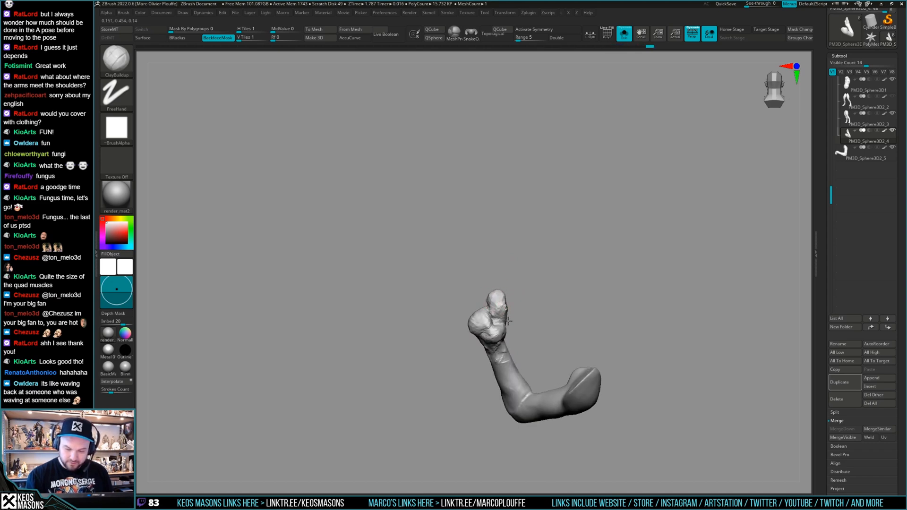
right_drag(543, 298, 498, 277)
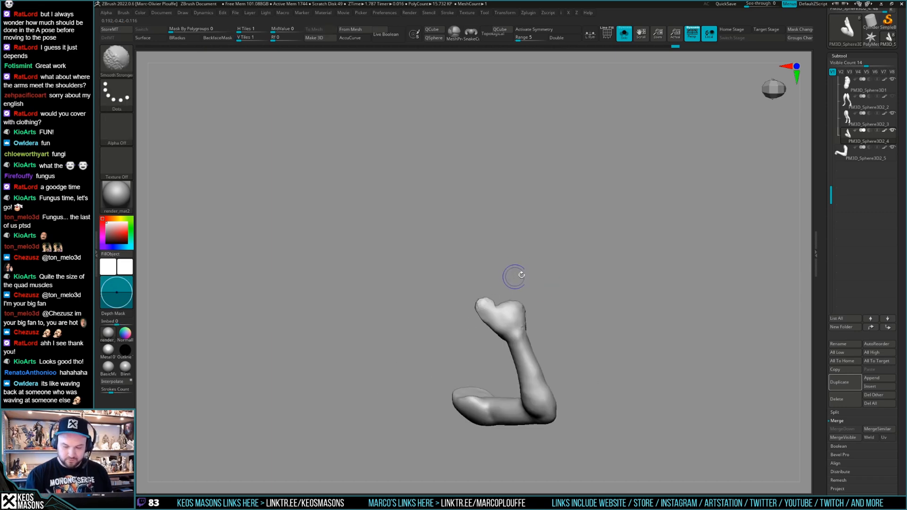
click(624, 33)
right_drag(628, 278, 454, 293)
key(alt+s)
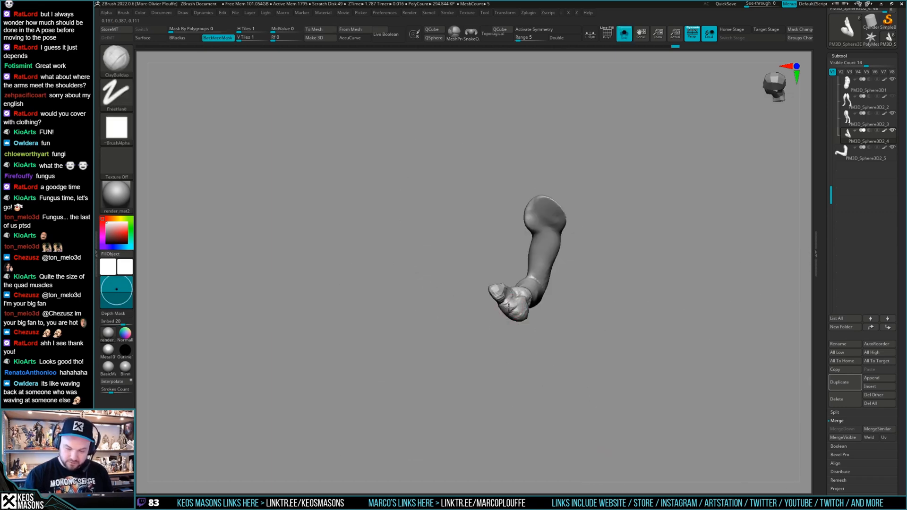
right_drag(506, 306, 577, 269)
key(alt+s)
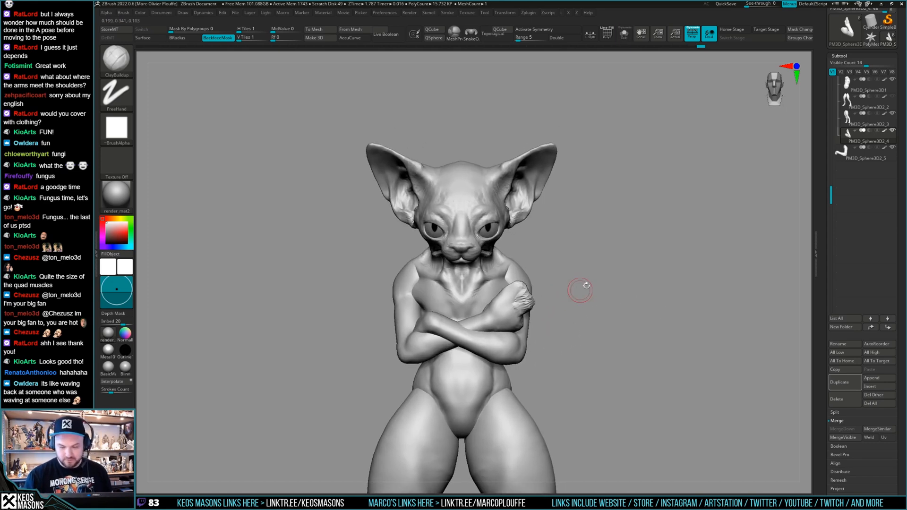
Mark a division between the right hand's fingers with DamStandard and adjust the fist shape with the Move brush
key(space)
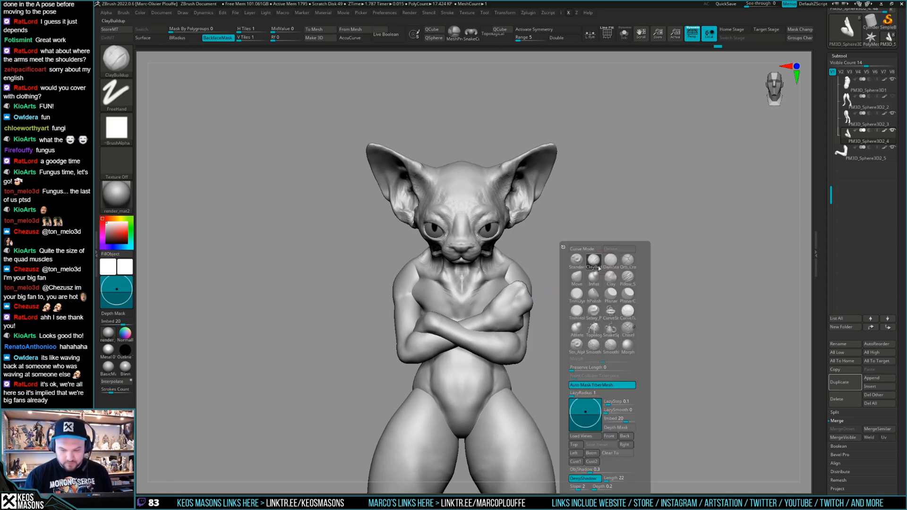
click(610, 260)
mouse_move(567, 303)
right_down()
mouse_move(522, 283)
mouse_move(541, 317)
mouse_move(543, 303)
mouse_move(534, 299)
right_up()
key(space)
click(521, 282)
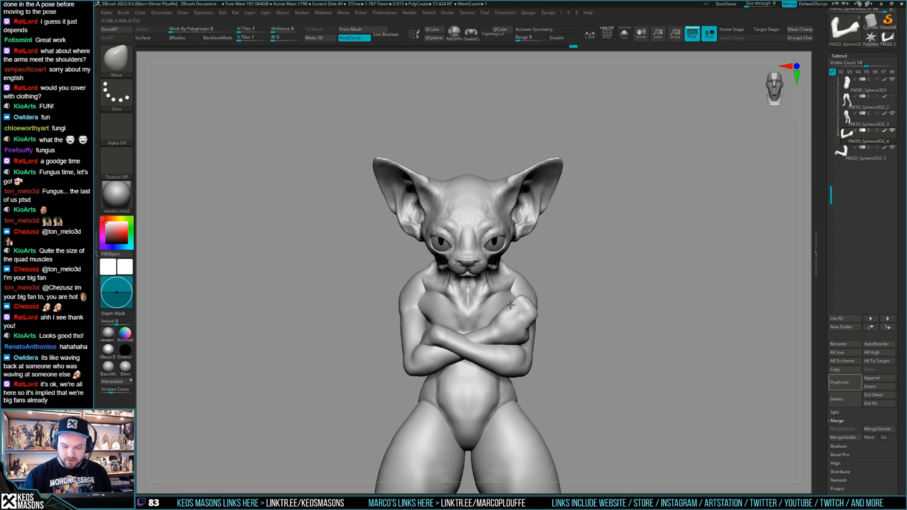
mouse_move(537, 297)
right_down()
mouse_move(548, 289)
mouse_move(529, 302)
mouse_move(525, 295)
mouse_move(554, 244)
right_up()
Carve the groove separating the fingers of the isolated right hand with the DamStandard brush
key(space)
click(541, 279)
key(s)
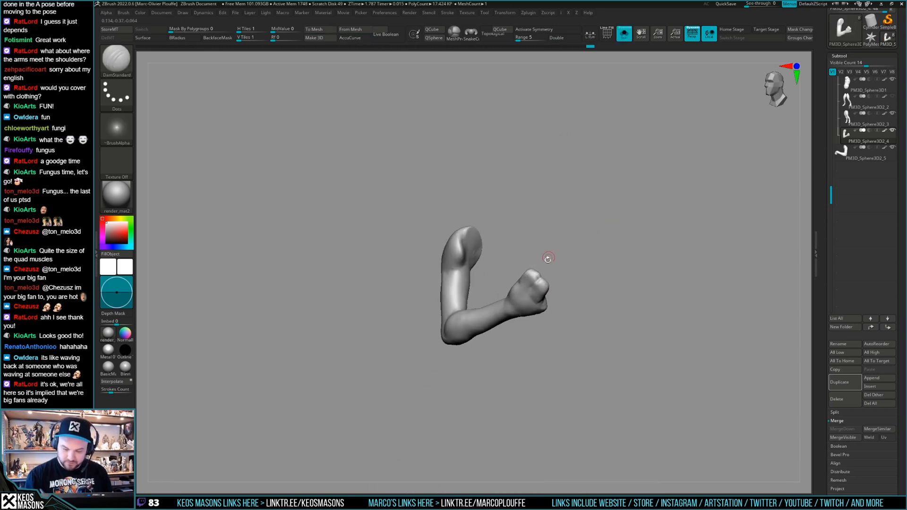
right_drag(540, 276, 546, 278)
drag(541, 277, 538, 278)
mouse_move(538, 278)
right_down()
mouse_move(578, 254)
mouse_move(600, 290)
mouse_move(556, 296)
mouse_move(567, 320)
mouse_move(571, 291)
right_up()
key(s)
key(shift)
key(s)
key(s)
Add volume to the right hand's fingers and knuckles with ClayBuildup and smooth them into the wrist
key(space)
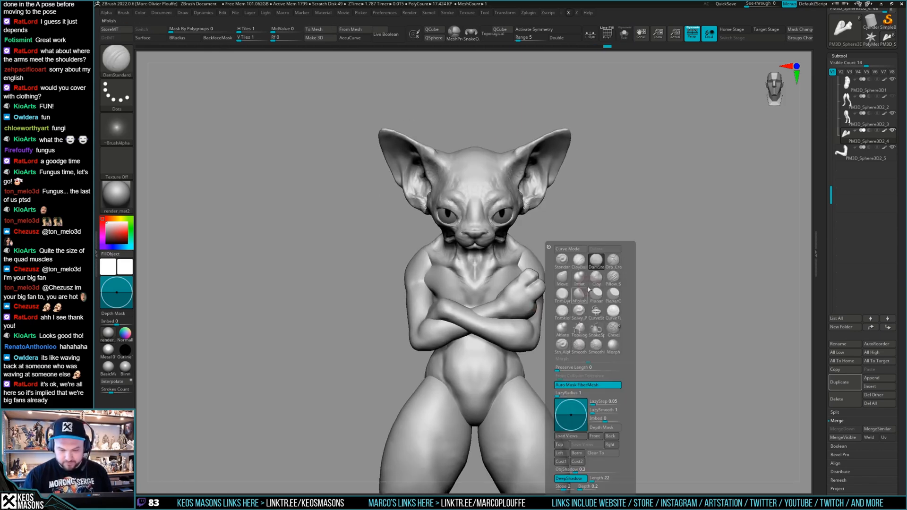
click(579, 259)
drag(528, 274, 510, 285)
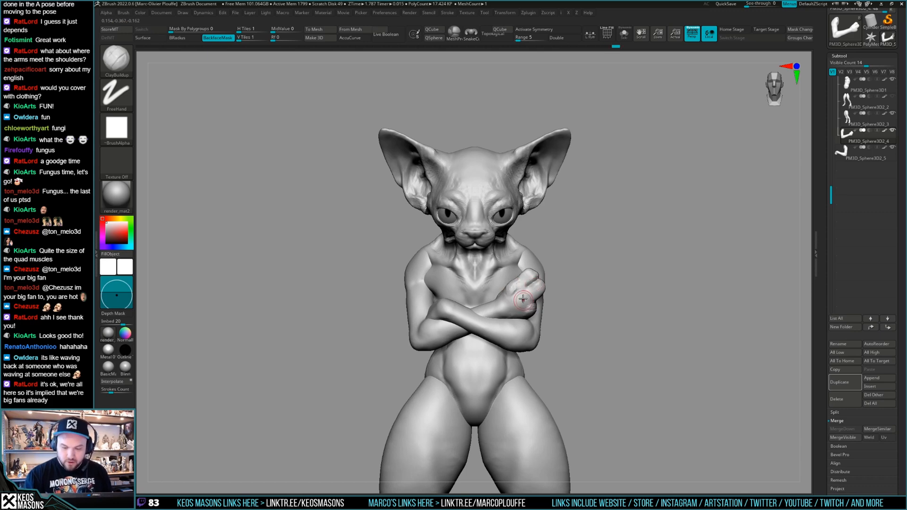
key(space)
shift+drag(515, 300, 496, 314)
right_drag(496, 315, 517, 304)
shift+drag(516, 304, 524, 296)
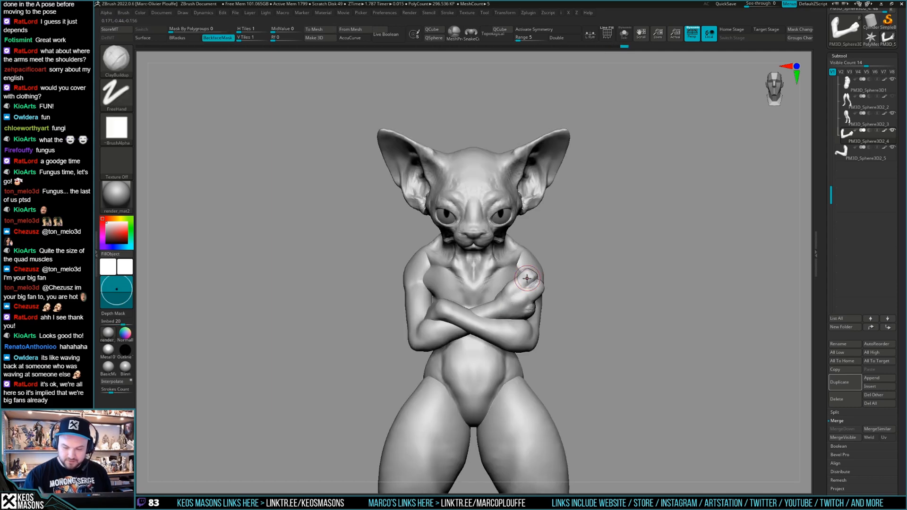
Refine the right hand's knuckles and wrist with ClayBuildup and smoothing, checking the arm both isolated and within the full figure
mouse_move(525, 295)
right_down()
mouse_move(532, 290)
mouse_move(500, 297)
mouse_move(488, 242)
mouse_move(489, 284)
mouse_move(482, 273)
mouse_move(540, 304)
mouse_move(480, 285)
mouse_move(514, 277)
mouse_move(506, 287)
mouse_move(525, 263)
mouse_move(513, 299)
mouse_move(492, 282)
mouse_move(493, 294)
mouse_move(512, 300)
mouse_move(512, 274)
mouse_move(556, 282)
mouse_move(523, 270)
mouse_move(554, 273)
right_up()
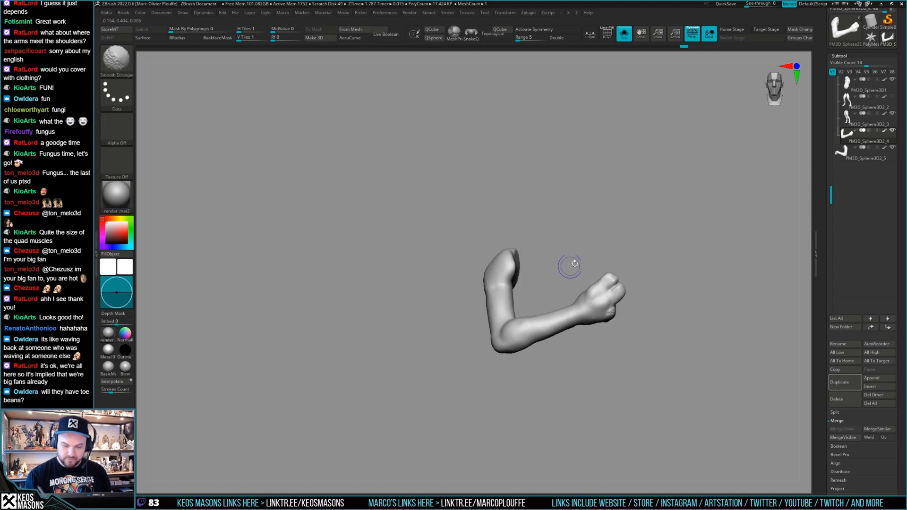
key(shift+alt+s)
alt+right_drag(636, 259, 592, 264)
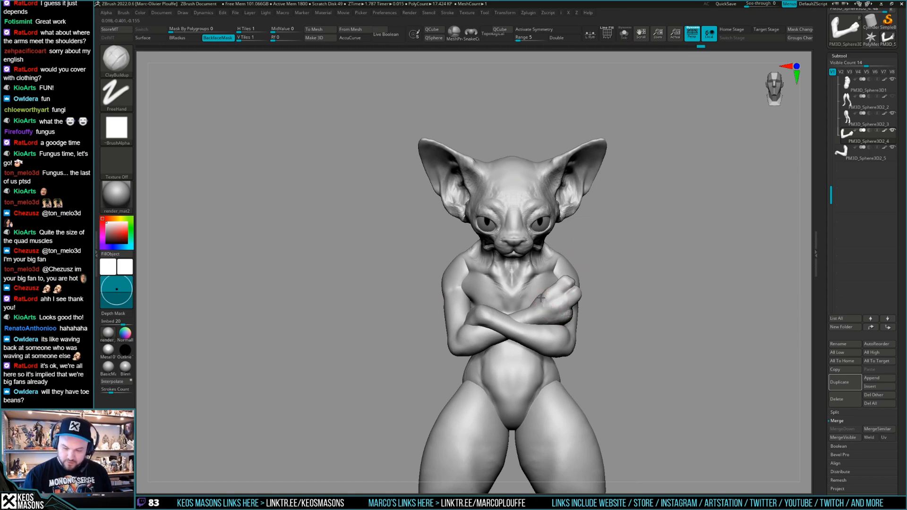
alt+right_drag(546, 311, 557, 293)
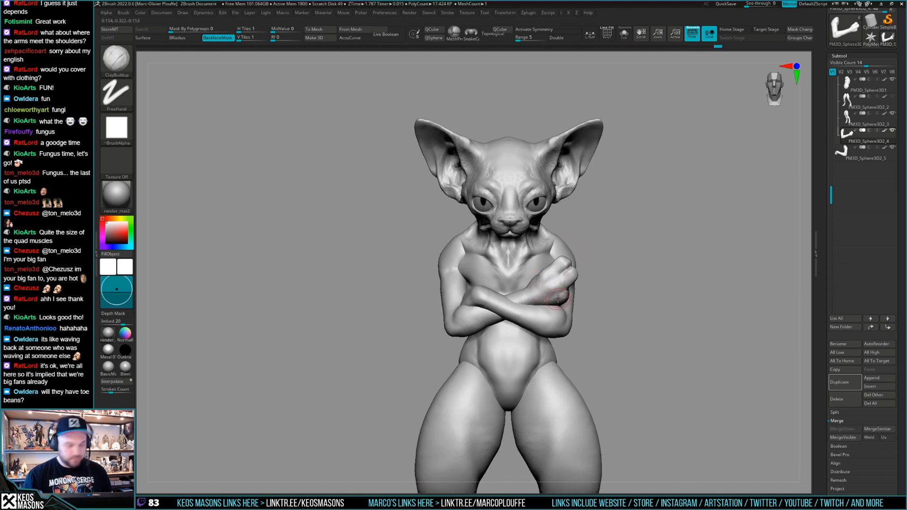
key(shift)
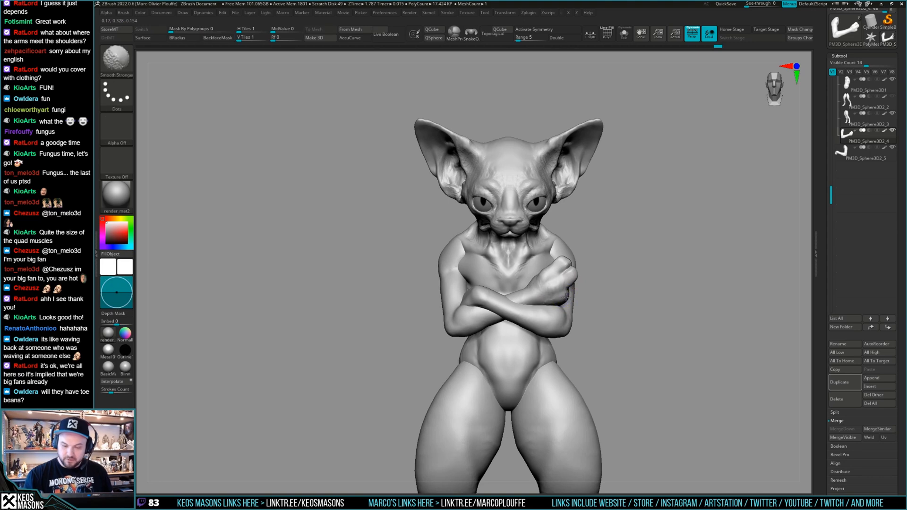
right_drag(531, 290, 559, 279)
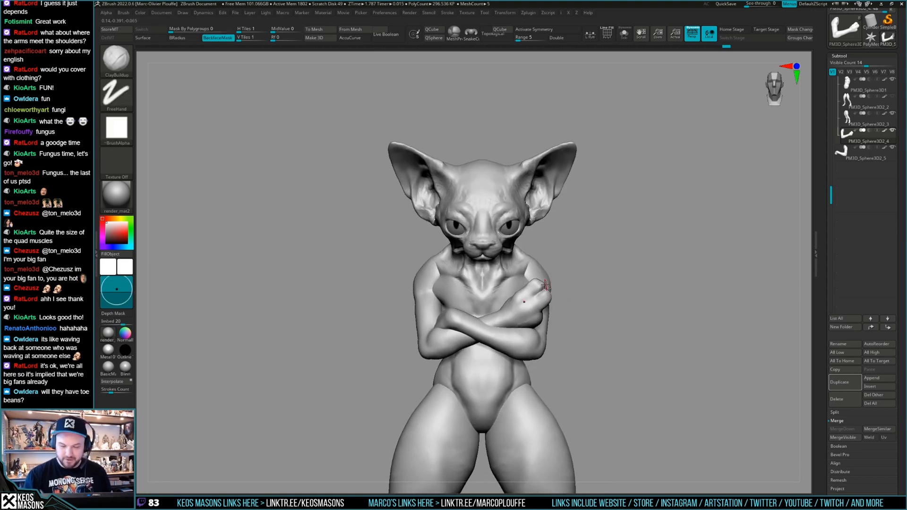
key(shift+s)
key(shift+s)
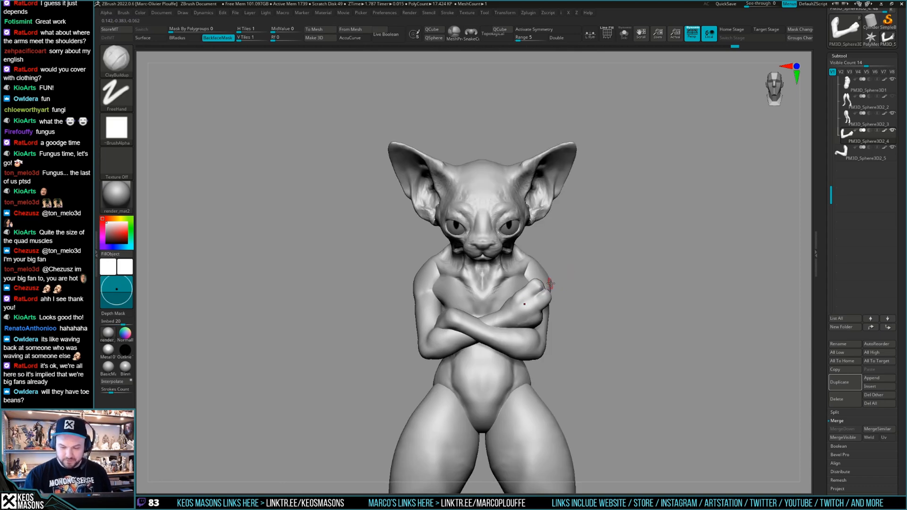
Select the other arm's subtool, PM3D_Sphere3D2_5, and adjust its shape from the front with the Move brush
mouse_move(638, 302)
ctrl+right_down()
mouse_move(642, 278)
mouse_move(626, 318)
mouse_move(614, 318)
mouse_move(630, 290)
mouse_move(563, 299)
ctrl+right_up()
key(shift+f)
key(shift+f)
key(b)
key(m)
key(v)
key(space)
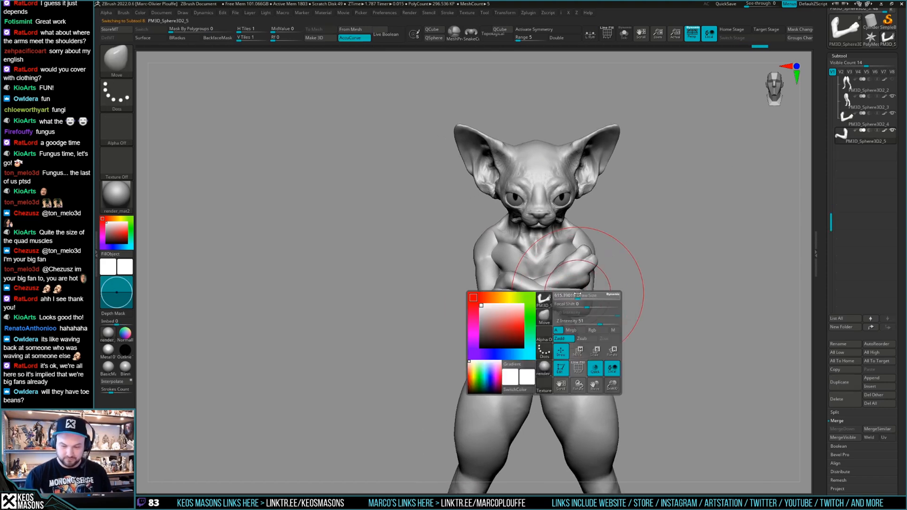
alt+click(493, 282)
drag(495, 276, 493, 274)
mouse_move(528, 273)
right_down()
mouse_move(566, 280)
mouse_move(512, 273)
mouse_move(481, 290)
mouse_move(518, 277)
mouse_move(538, 295)
mouse_move(618, 285)
mouse_move(587, 307)
mouse_move(600, 263)
mouse_move(598, 284)
right_up()
key(space)
Reposition the elbow and forearm of PM3D_Sphere3D2_5 from the side view with the Move brush
mouse_move(509, 284)
right_down()
mouse_move(444, 303)
mouse_move(425, 293)
right_up()
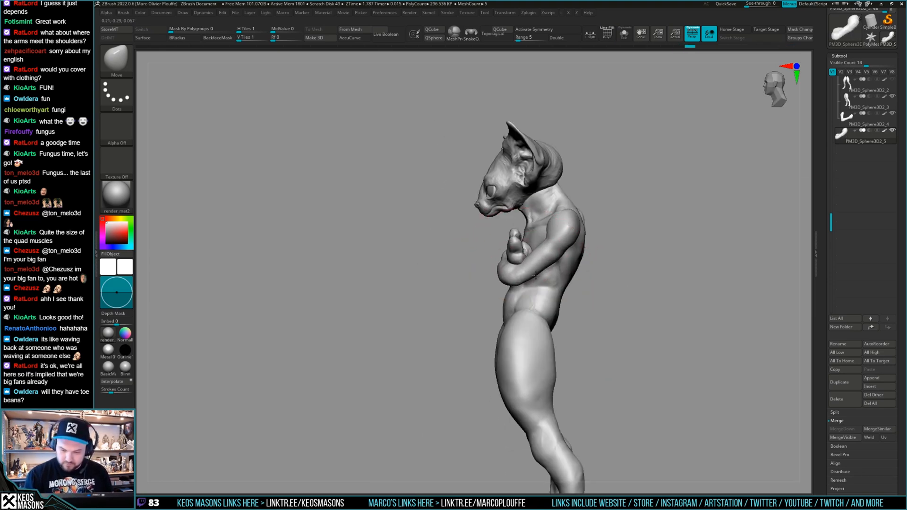
key(ctrl)
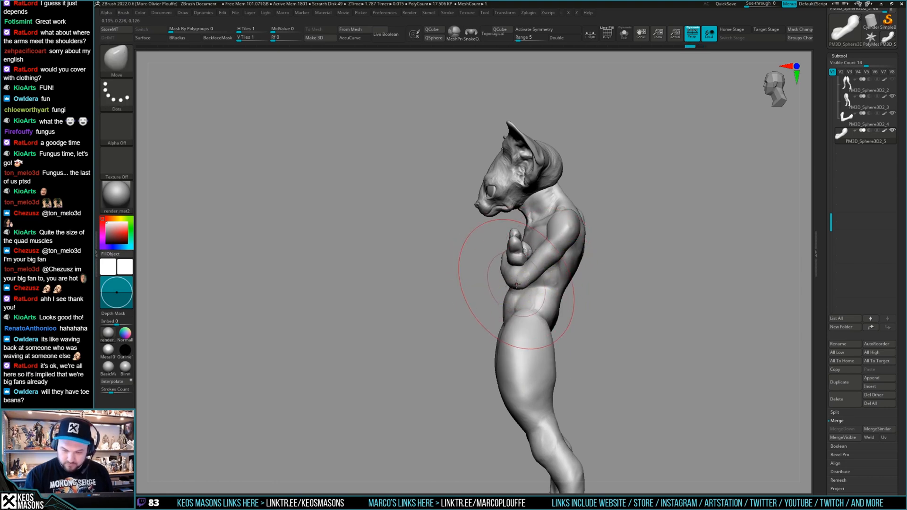
drag(516, 283, 523, 280)
mouse_move(525, 279)
shift+right_down()
mouse_move(618, 280)
mouse_move(603, 294)
mouse_move(607, 261)
shift+right_up()
ctrl+right_drag(604, 300, 595, 282)
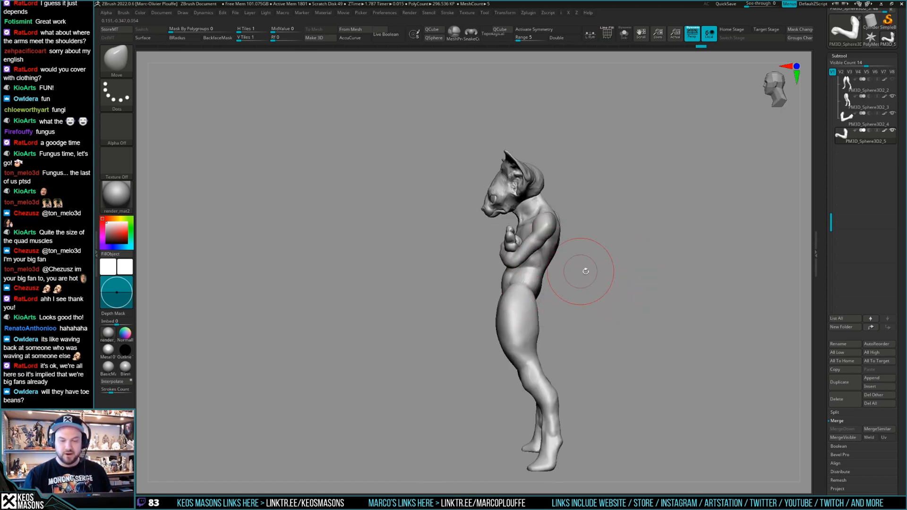
Compare the two leg subtools and delete the redundant PM3D_Sphere3D2_2
shift+drag(617, 288, 632, 280)
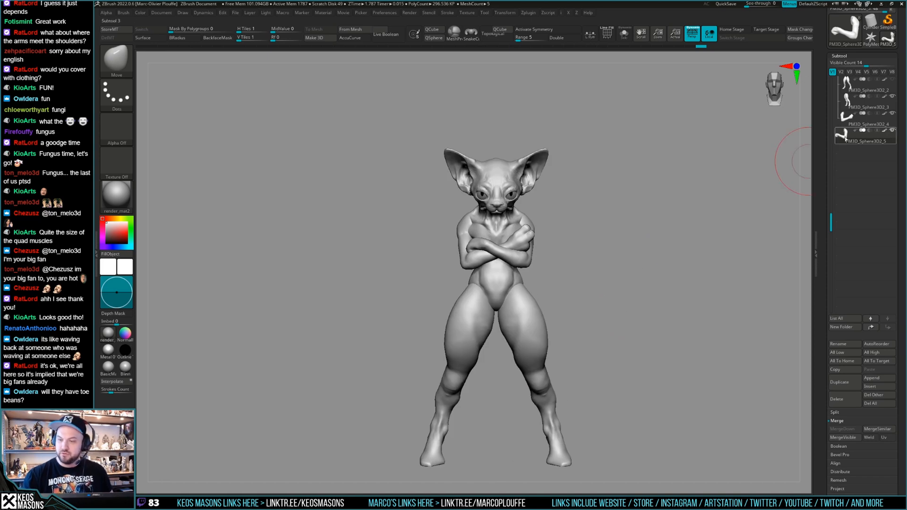
drag(822, 226, 831, 170)
mouse_move(650, 259)
alt+mouse_down()
mouse_move(621, 265)
mouse_move(614, 280)
mouse_move(624, 295)
alt+mouse_up()
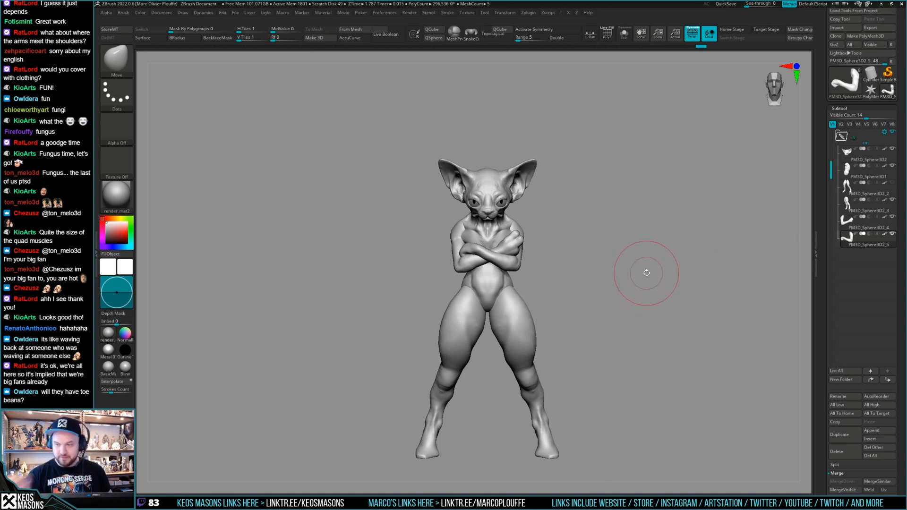
click(847, 203)
drag(644, 268, 664, 293)
key(Up)
key(Up)
key(Down)
click(841, 452)
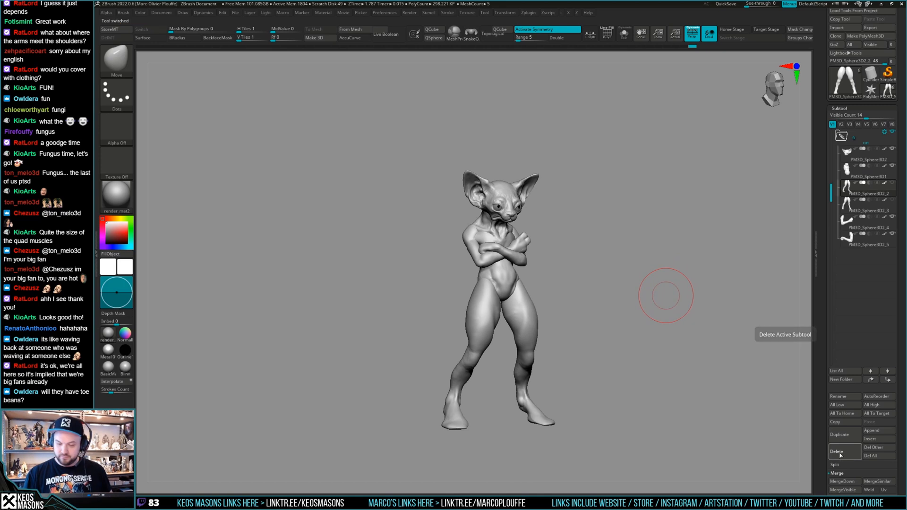
click(870, 212)
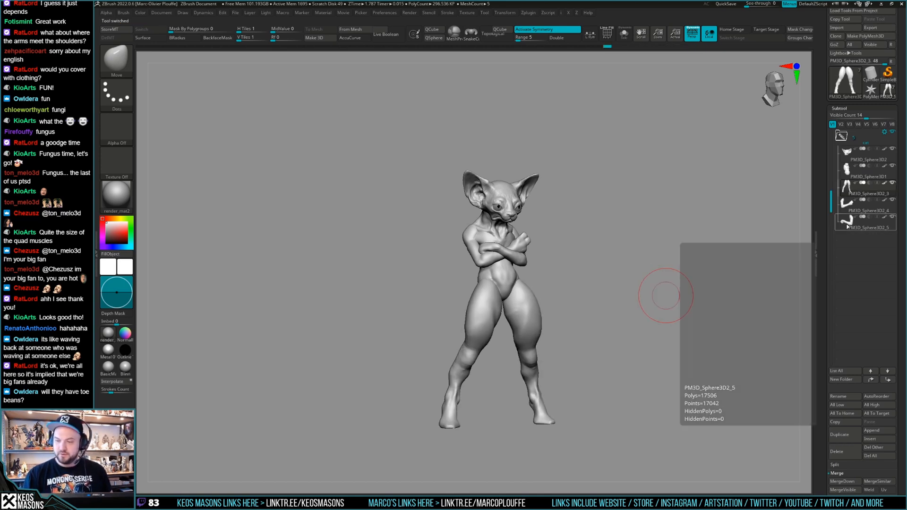
Examine the cat's silhouette and crossed-arms pose from the front and three-quarter angles
mouse_move(662, 295)
mouse_down()
mouse_move(685, 258)
mouse_move(656, 278)
mouse_move(686, 285)
mouse_move(676, 296)
mouse_move(701, 283)
mouse_move(673, 289)
mouse_move(667, 251)
mouse_move(622, 259)
mouse_move(662, 257)
mouse_move(636, 265)
mouse_move(641, 256)
mouse_move(622, 254)
mouse_up()
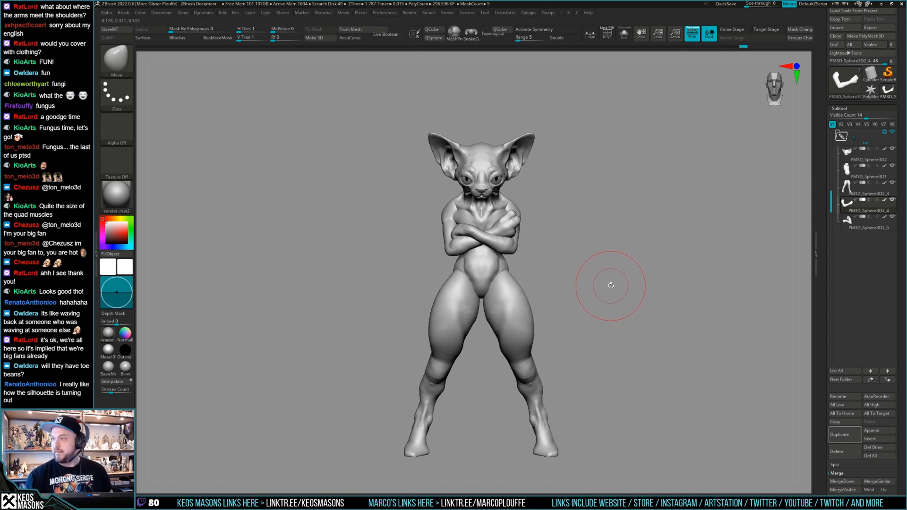
mouse_move(603, 268)
mouse_down()
mouse_move(607, 303)
mouse_move(607, 283)
mouse_up()
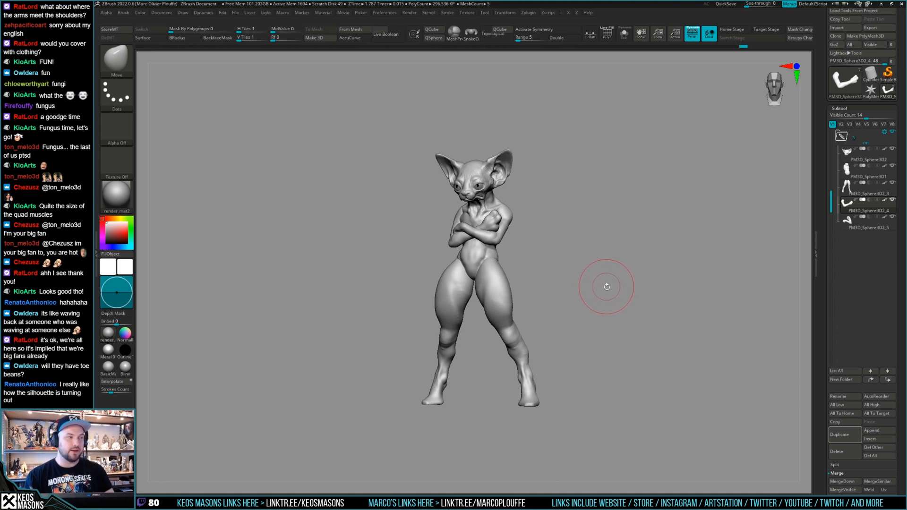
drag(605, 287, 608, 260)
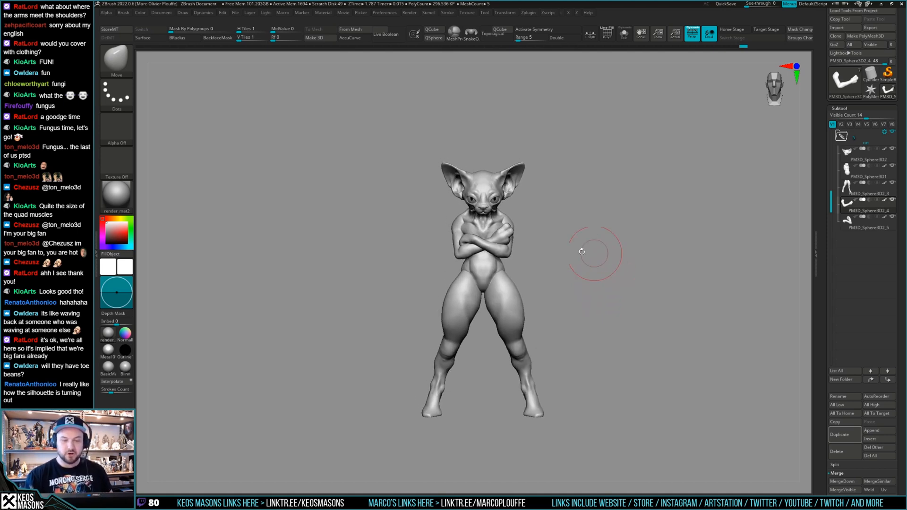
drag(588, 338, 595, 302)
key(shift+f)
key(shift+f)
key(shift+f)
key(shift+f)
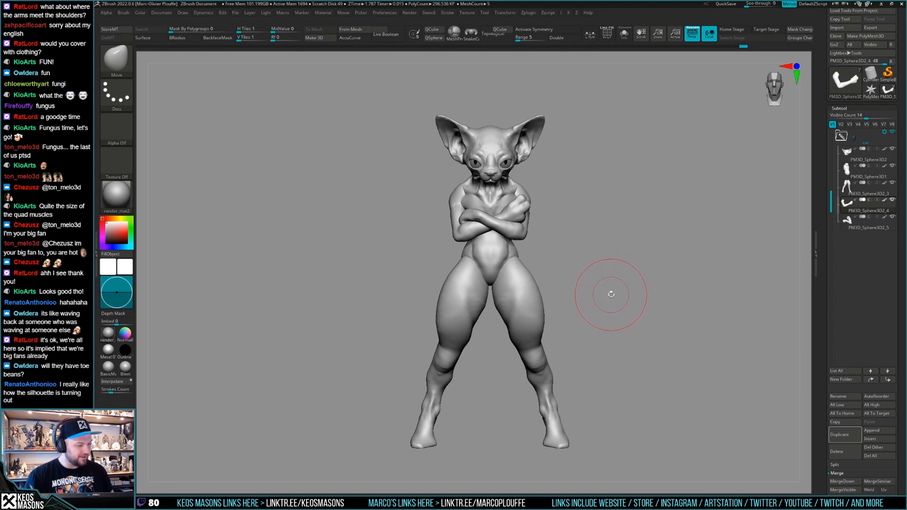
drag(609, 286, 610, 279)
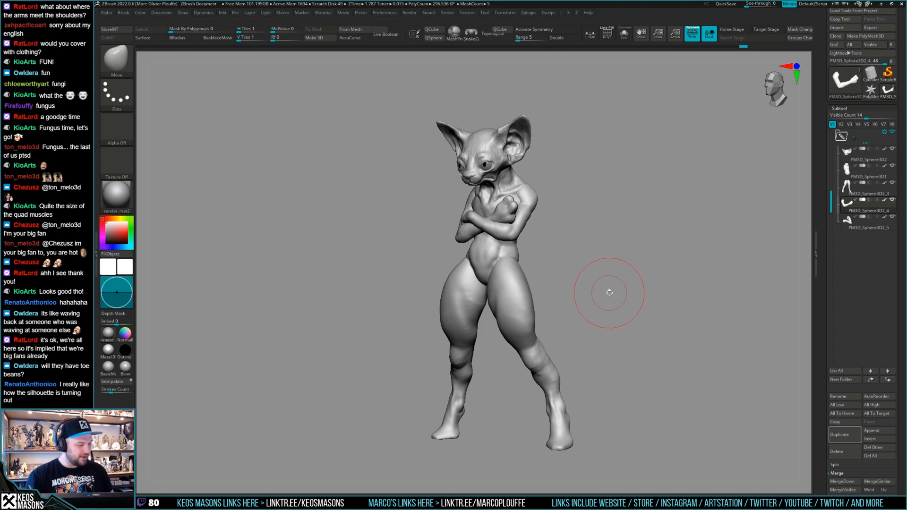
mouse_move(609, 293)
mouse_down()
mouse_move(620, 259)
mouse_move(610, 277)
mouse_move(615, 262)
mouse_move(620, 289)
mouse_up()
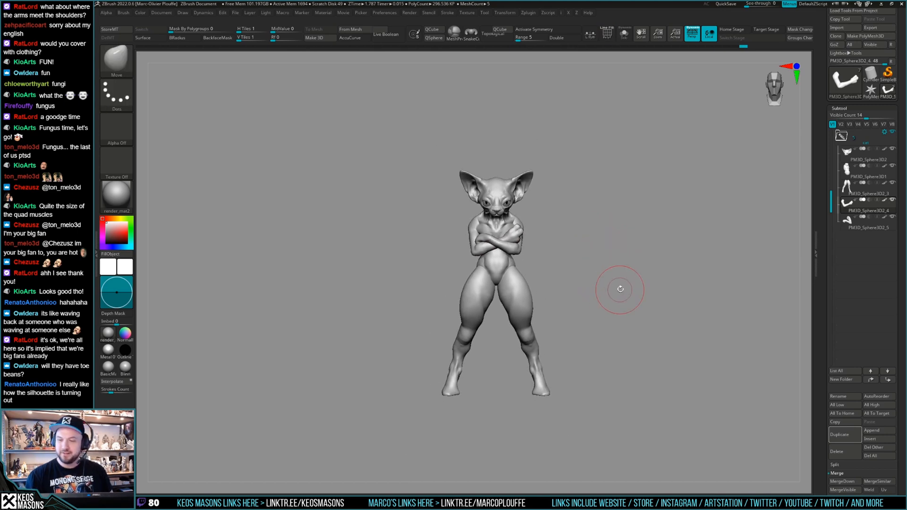
Show the merged mech character beside the cat and compare their scale and silhouettes from several angles
scroll(858, 135, up, 2)
click(893, 149)
alt+drag(605, 256, 678, 243)
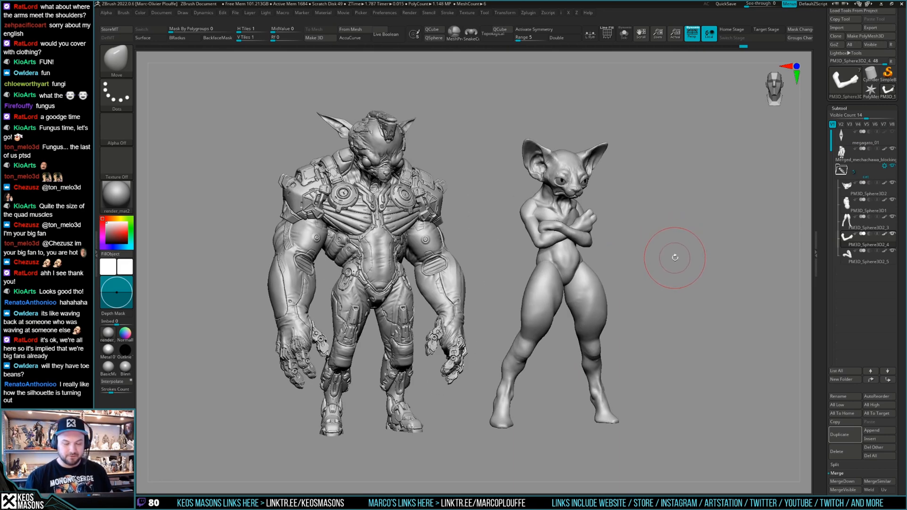
drag(630, 263, 591, 265)
drag(704, 236, 695, 248)
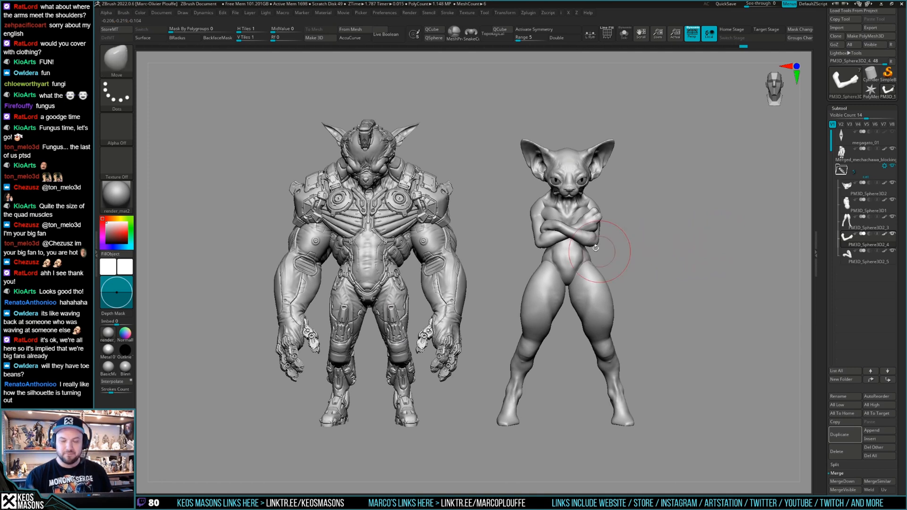
drag(681, 217, 638, 244)
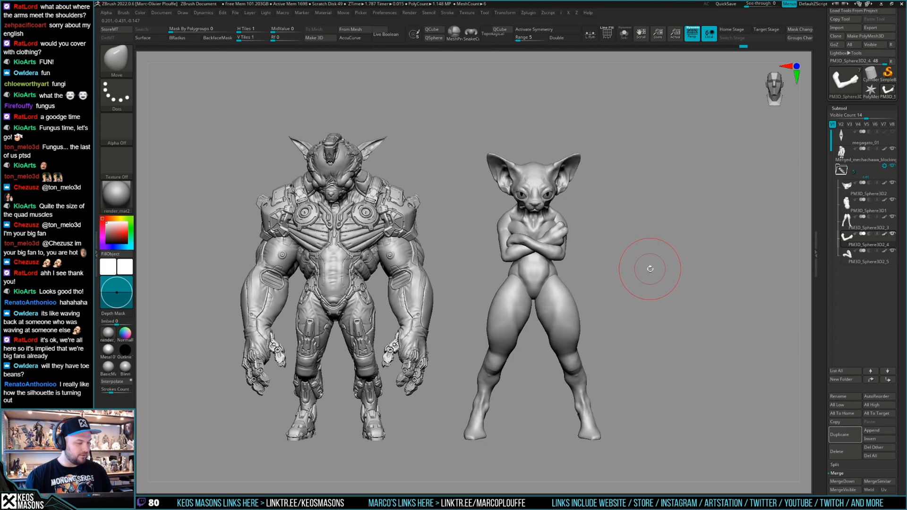
alt+drag(663, 248, 644, 247)
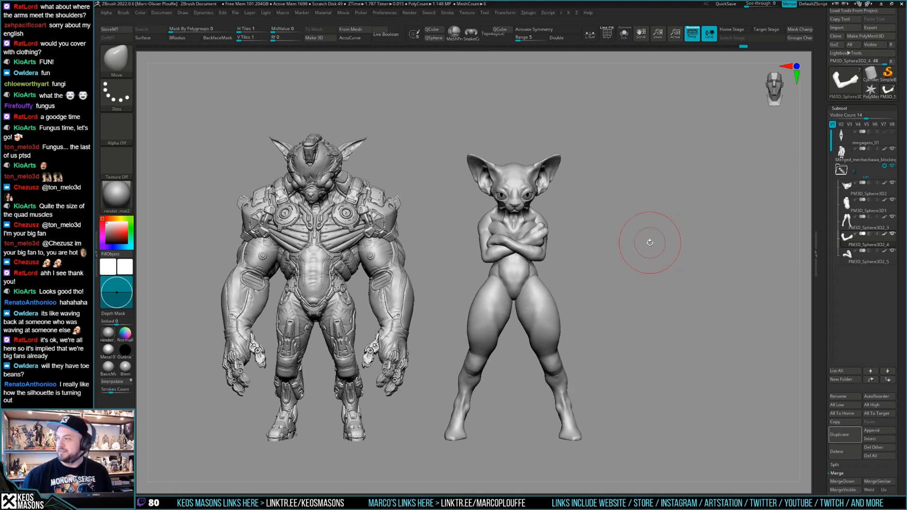
mouse_move(866, 239)
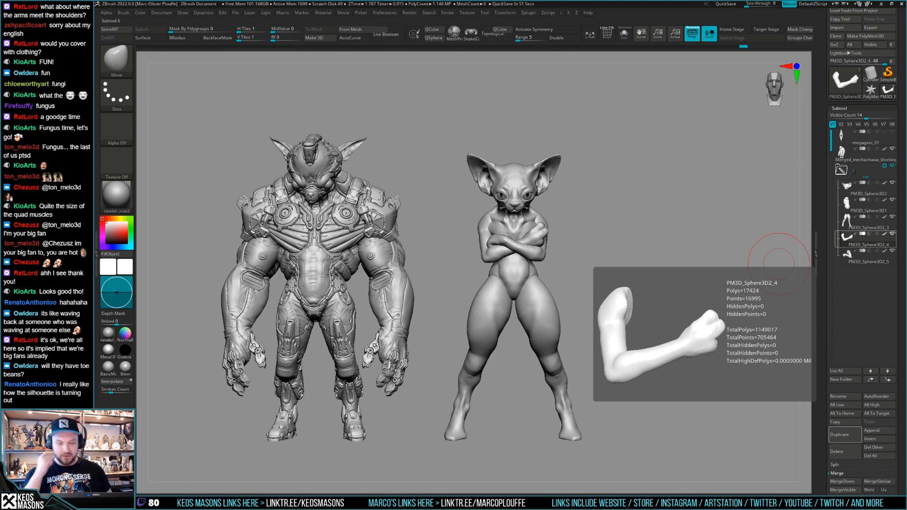
Save the tool as megagato_01.ztl, overwriting the existing file
drag(654, 236, 638, 259)
key(ctrl+s)
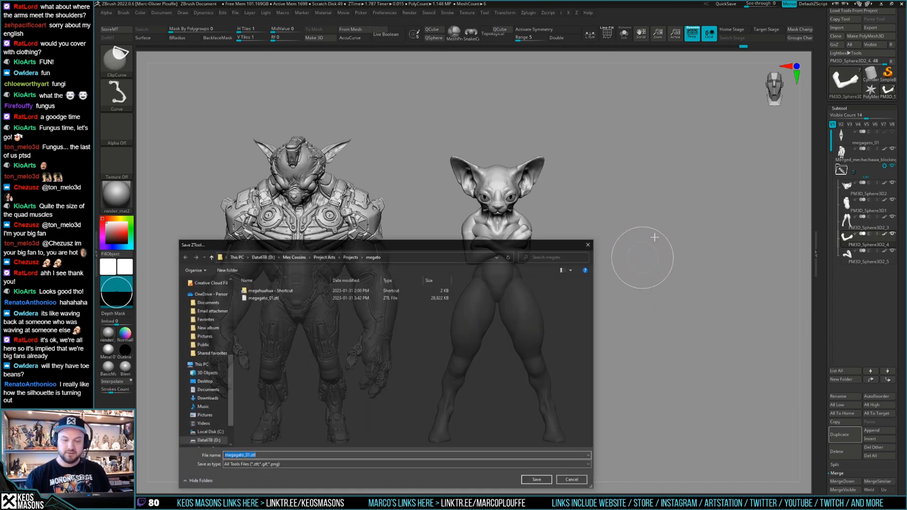
click(537, 481)
click(496, 251)
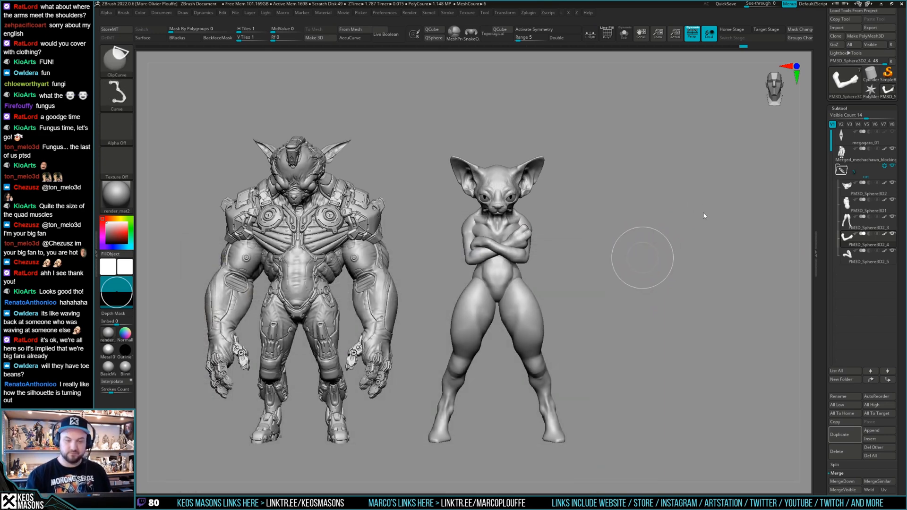
mouse_move(678, 248)
mouse_down()
mouse_move(654, 248)
mouse_move(674, 274)
mouse_move(685, 265)
mouse_move(680, 247)
mouse_move(654, 257)
mouse_move(669, 252)
mouse_up()
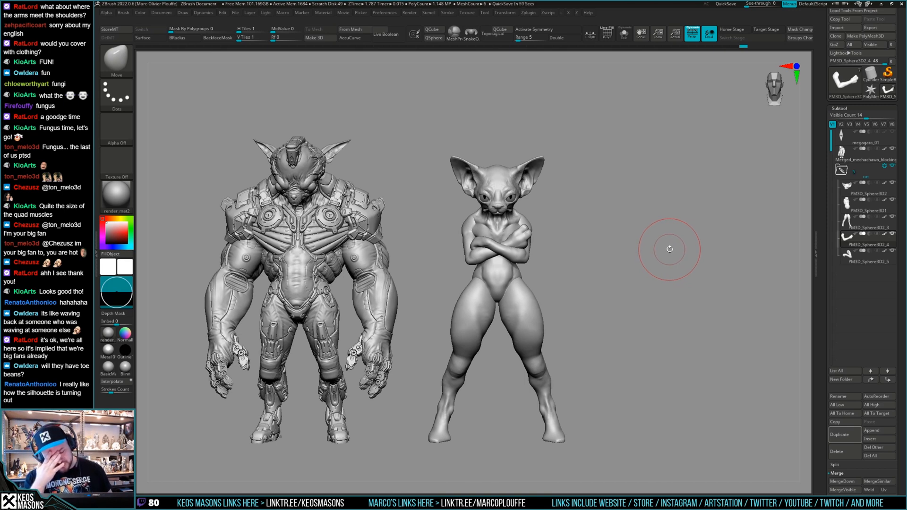
drag(644, 263, 634, 264)
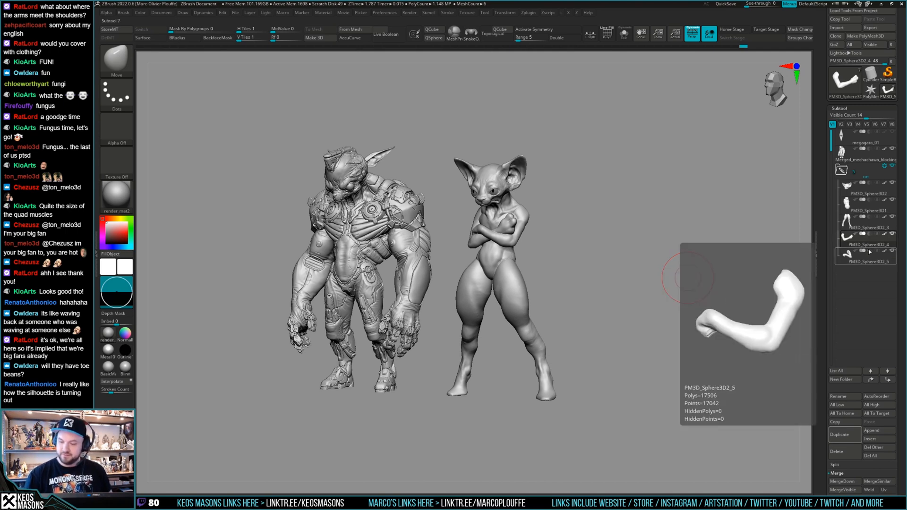
click(855, 261)
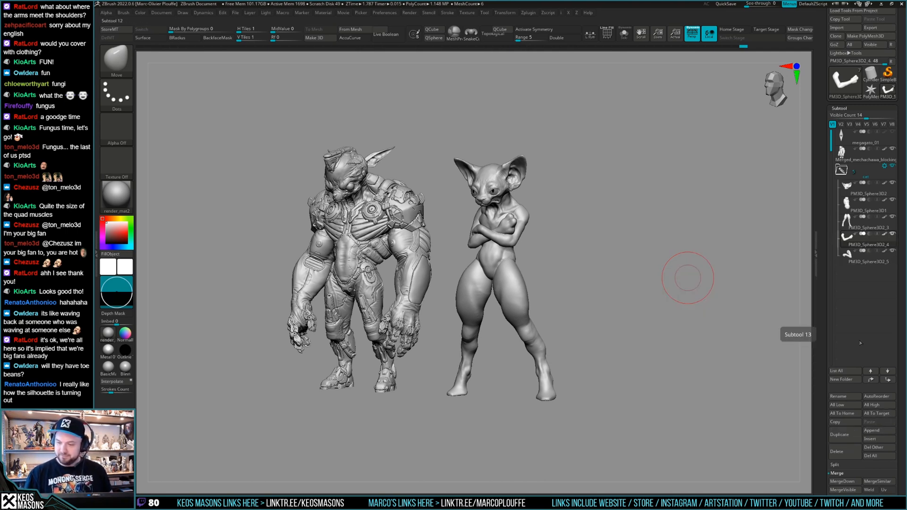
shift+drag(746, 365, 671, 361)
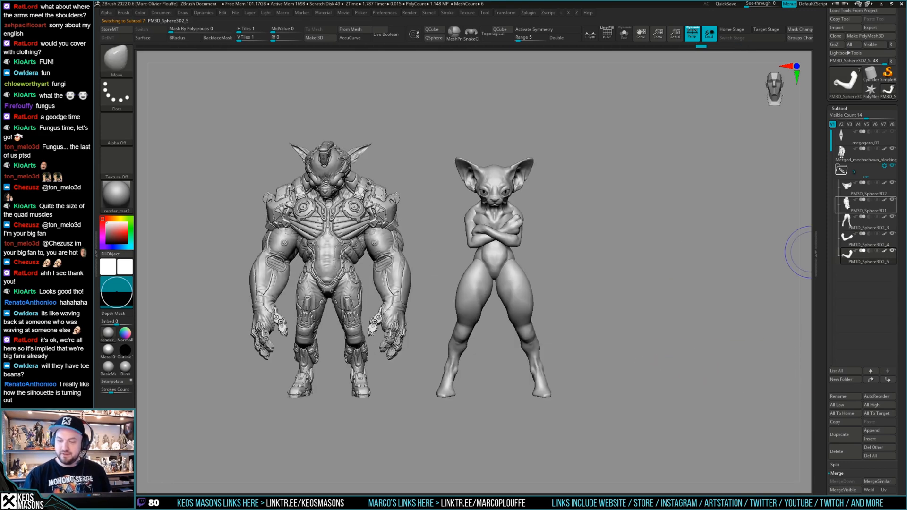
Draw mirrored tubes from the cat's shoulders outward and down toward the feet on the torso subtool with the CurveTubeSnap brush
click(863, 208)
drag(684, 305, 674, 300)
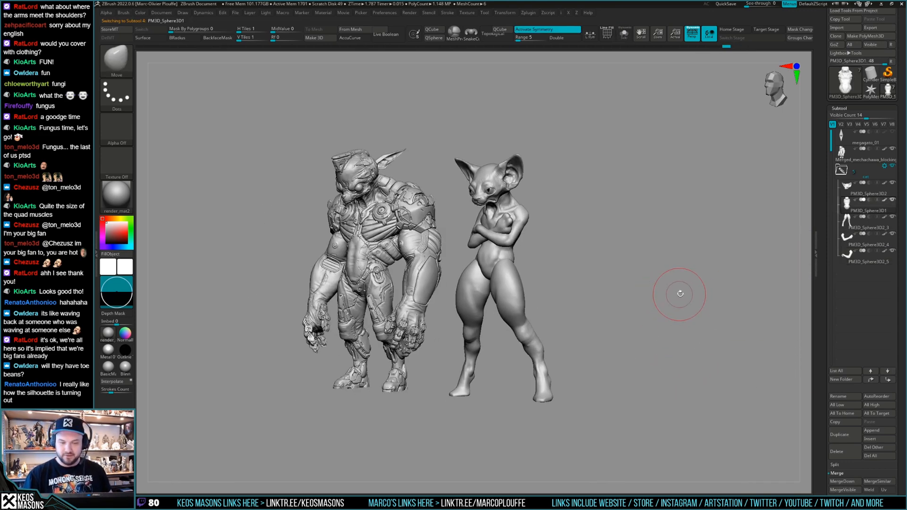
key(space)
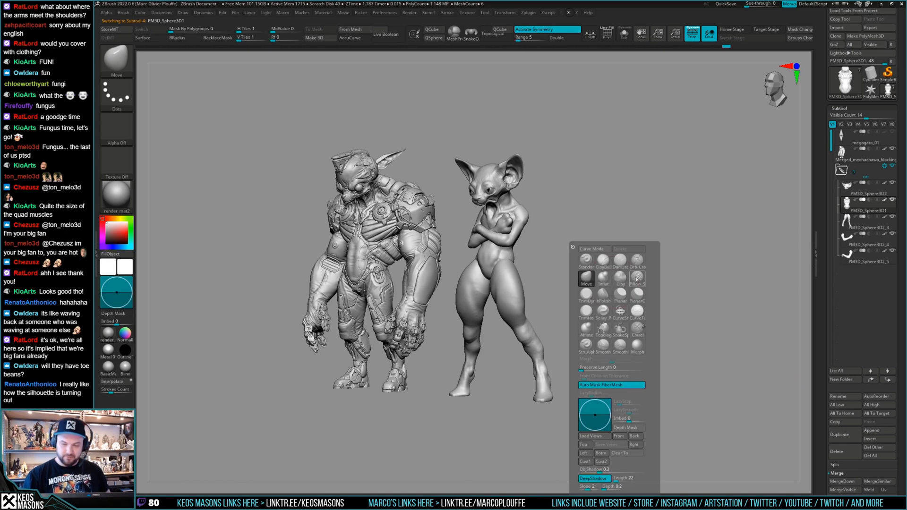
click(639, 314)
key(space)
drag(527, 205, 516, 205)
alt+drag(616, 254, 599, 281)
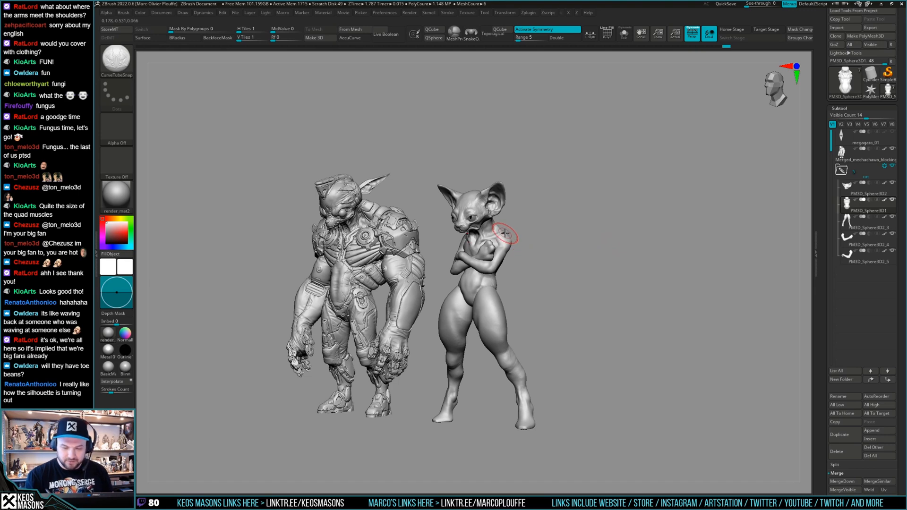
drag(613, 356, 606, 417)
mouse_move(648, 246)
shift+mouse_down()
mouse_move(682, 236)
mouse_move(674, 253)
shift+mouse_up()
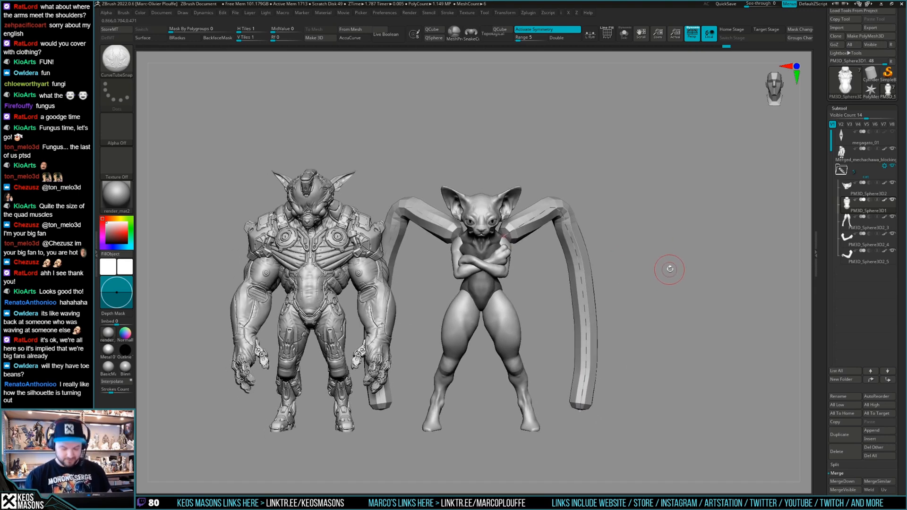
Split the mirrored shoulder tubes into their own subtool and subdivide them into smooth, rounded limbs
key(shift+s)
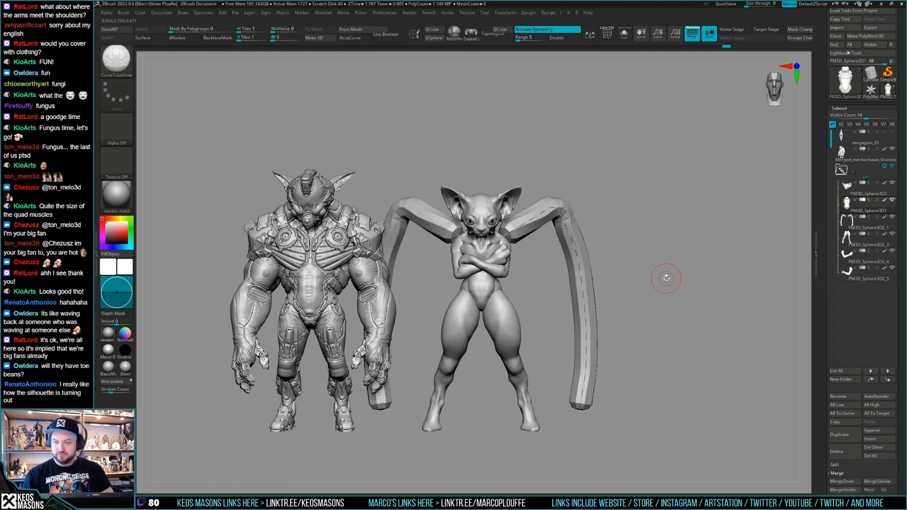
key(ctrl+s)
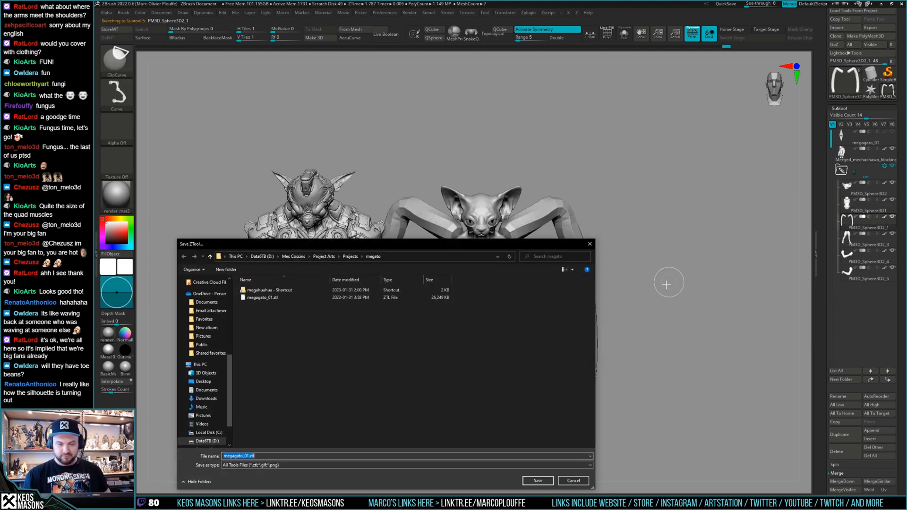
key(Return)
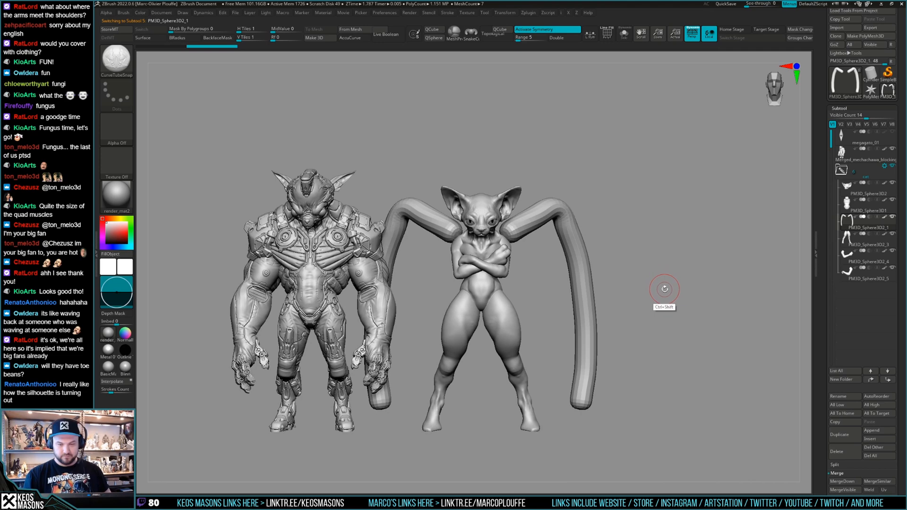
key(ctrl+shift)
key(ctrl+shift+z)
key(ctrl+shift+z)
key(space)
key(space)
drag(661, 319, 644, 319)
key(shift)
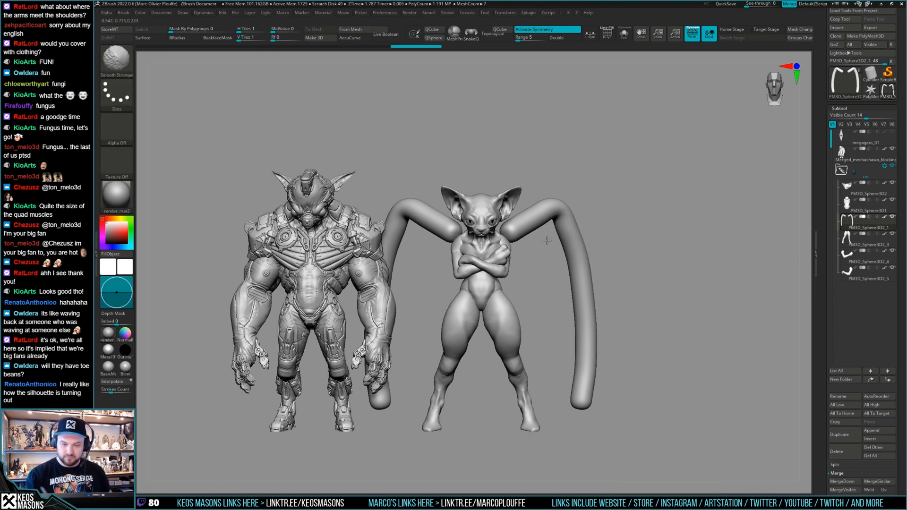
Isolate the tubes to check their shape, and move their subtool to the end of the cat's folder
ctrl+drag(609, 390, 662, 359)
key(alt+s)
key(shift+f)
ctrl+right_drag(594, 296, 636, 279)
key(shift+f)
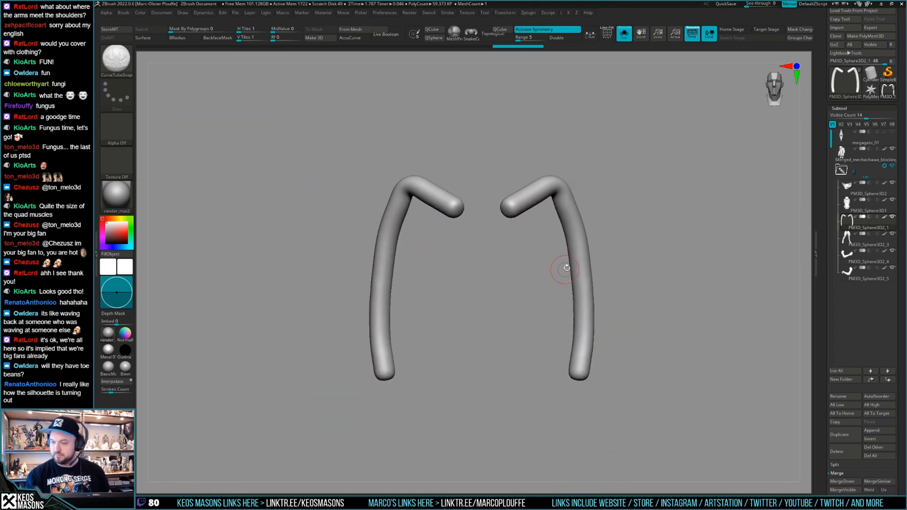
drag(850, 234, 851, 277)
key(alt+s)
Bend the tubes in side view with the Move brush, bowing the middle backward and bringing the lower ends toward the feet
alt+right_drag(640, 283, 645, 303)
key(b)
key(m)
key(v)
key(space)
drag(596, 278, 661, 281)
mouse_move(411, 303)
mouse_down()
mouse_move(422, 305)
mouse_move(436, 352)
mouse_move(431, 381)
mouse_up()
key(p)
drag(688, 274, 721, 271)
mouse_move(663, 299)
alt+mouse_down()
mouse_move(665, 273)
mouse_move(699, 278)
alt+mouse_up()
drag(483, 362, 503, 354)
mouse_move(481, 326)
mouse_down()
mouse_move(510, 299)
mouse_move(512, 324)
mouse_up()
mouse_move(462, 341)
mouse_down()
mouse_move(516, 321)
mouse_move(460, 286)
mouse_move(466, 355)
mouse_move(486, 395)
mouse_move(511, 409)
mouse_up()
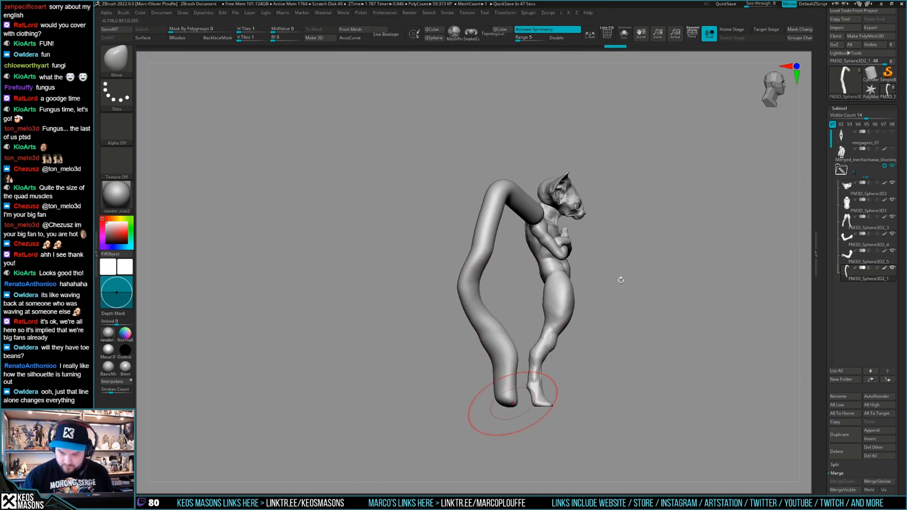
Reshape the upper bend of the tubes into a rounder arc behind the shoulders with the Move brush
key(space)
drag(538, 222, 545, 222)
alt+right_drag(537, 220, 541, 232)
key(space)
drag(534, 214, 529, 223)
drag(496, 216, 491, 235)
key(space)
drag(495, 249, 468, 264)
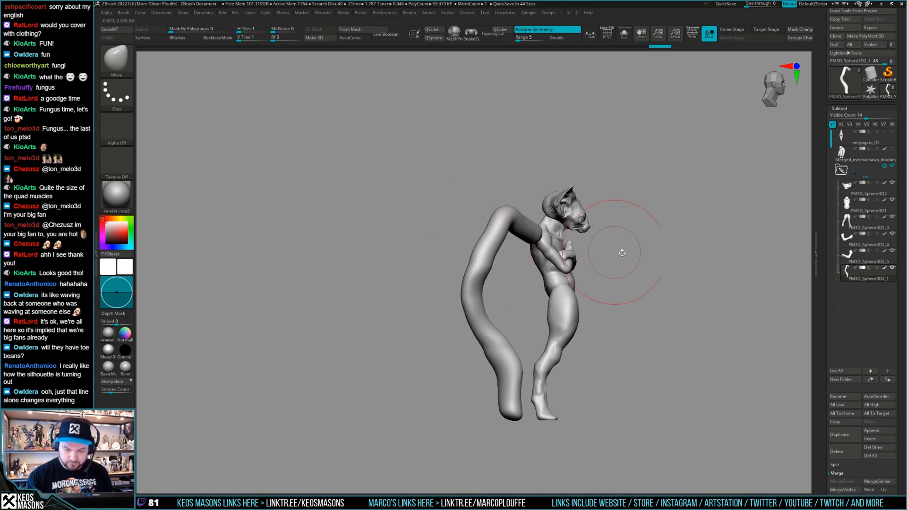
alt+right_drag(602, 251, 581, 255)
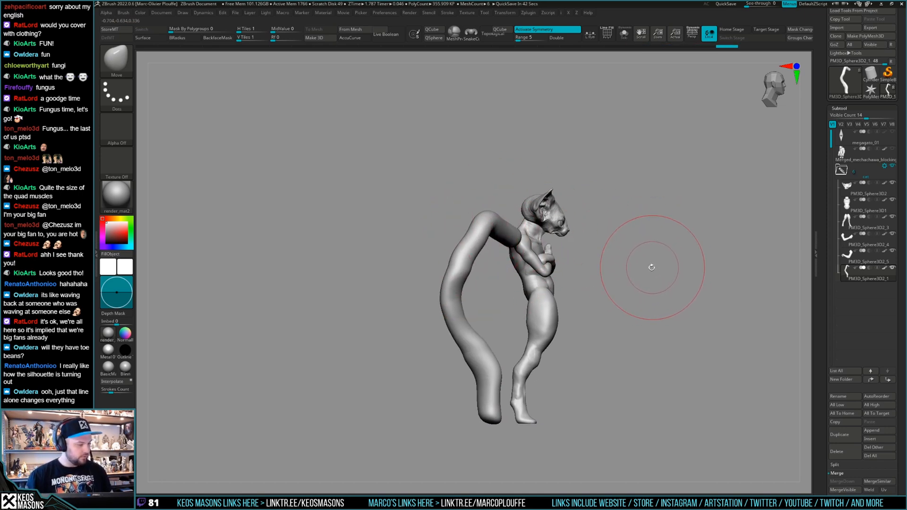
Bow the limbs outward at the elbows and pull the lower sections inward beside the cat's feet
mouse_move(641, 282)
mouse_down()
mouse_move(668, 265)
mouse_move(597, 260)
mouse_move(634, 261)
mouse_move(593, 269)
mouse_move(599, 282)
mouse_move(607, 269)
mouse_up()
mouse_move(577, 346)
mouse_down()
mouse_move(569, 347)
mouse_move(589, 327)
mouse_up()
mouse_move(577, 398)
mouse_down()
mouse_move(559, 422)
mouse_move(568, 398)
mouse_move(570, 418)
mouse_up()
key(space)
drag(565, 350, 567, 289)
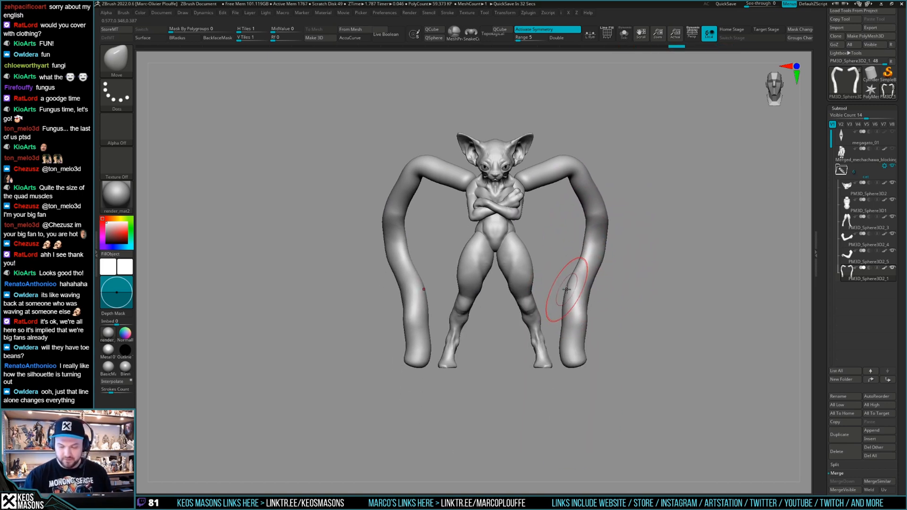
right_drag(567, 289, 578, 327)
key(space)
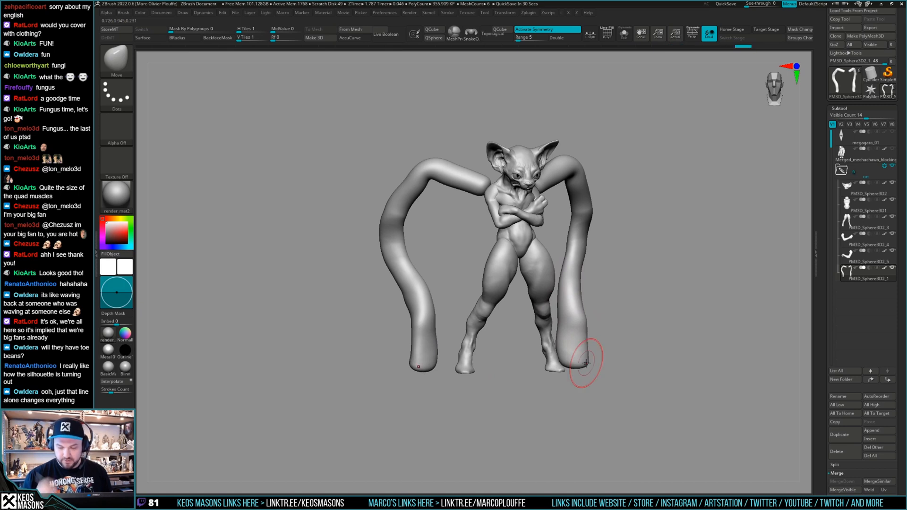
shift+right_drag(586, 363, 581, 297)
Widen the lower ends of both limbs into heavier forearms with the Move brush
mouse_move(569, 302)
mouse_down()
mouse_move(563, 375)
mouse_move(577, 307)
mouse_up()
alt+right_drag(578, 305, 571, 320)
mouse_move(573, 278)
mouse_down()
mouse_move(593, 306)
mouse_move(565, 297)
mouse_up()
key(space)
mouse_move(566, 300)
alt+right_down()
mouse_move(558, 335)
mouse_move(574, 294)
alt+right_up()
key(space)
key(space)
alt+right_drag(585, 339, 583, 318)
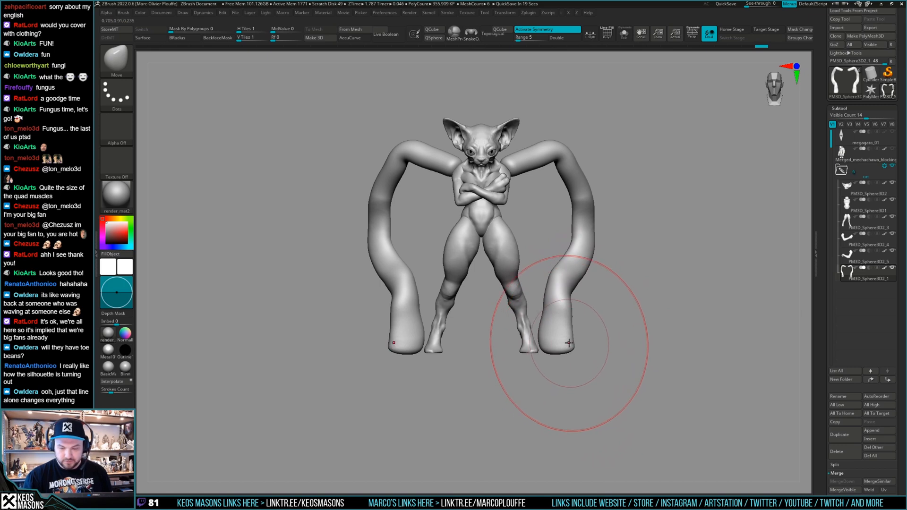
key(space)
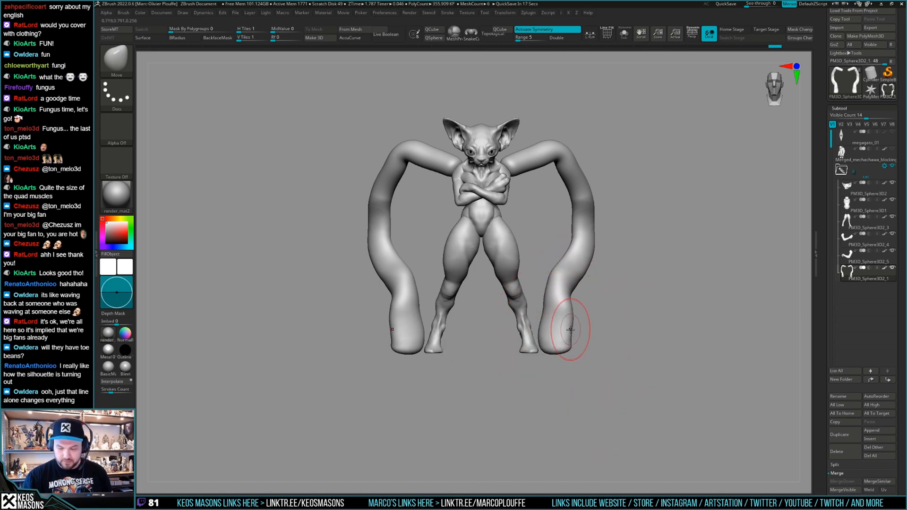
Lower the upper bends so both limbs slope down and outward from the shoulders to the elbows
mouse_move(599, 206)
alt+right_down()
mouse_move(583, 254)
mouse_move(606, 282)
mouse_move(602, 270)
mouse_move(585, 274)
alt+right_up()
key(space)
key(space)
key(space)
drag(590, 254, 597, 254)
mouse_move(572, 217)
mouse_down()
mouse_move(555, 279)
mouse_move(557, 272)
mouse_up()
key(space)
mouse_move(591, 256)
mouse_down()
mouse_move(608, 261)
mouse_move(600, 271)
mouse_move(562, 254)
mouse_up()
key(space)
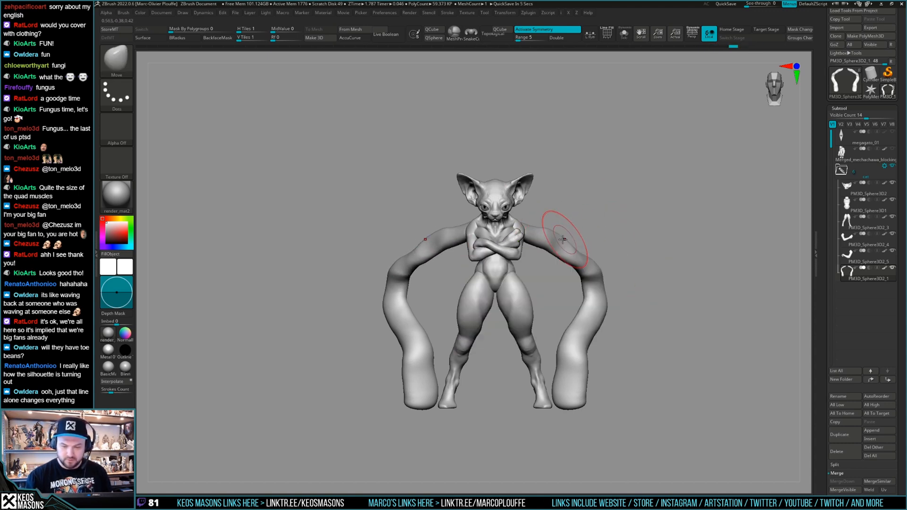
key(space)
drag(610, 264, 629, 244)
Thicken the upper arms and elbows of both limbs with the Inflate brush
key(b)
key(i)
key(n)
key(space)
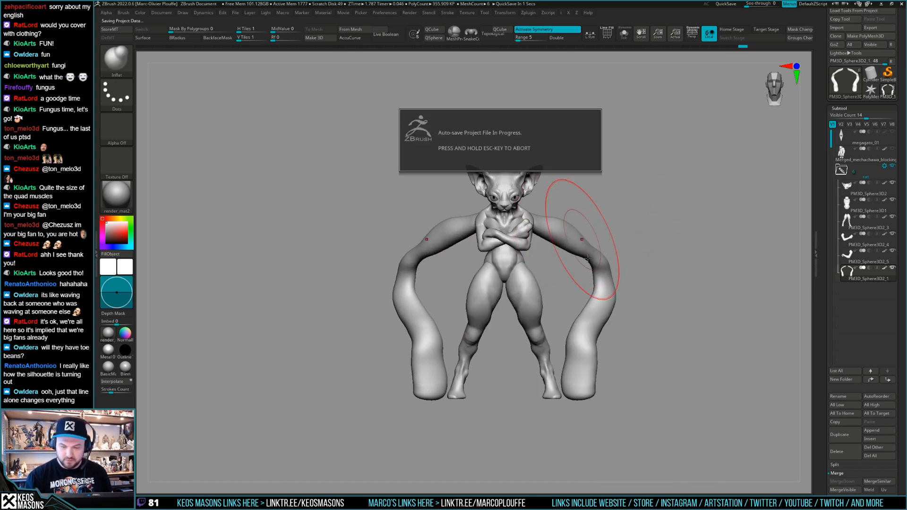
mouse_move(589, 246)
mouse_down()
mouse_move(594, 268)
mouse_move(576, 278)
mouse_move(607, 286)
mouse_move(612, 315)
mouse_up()
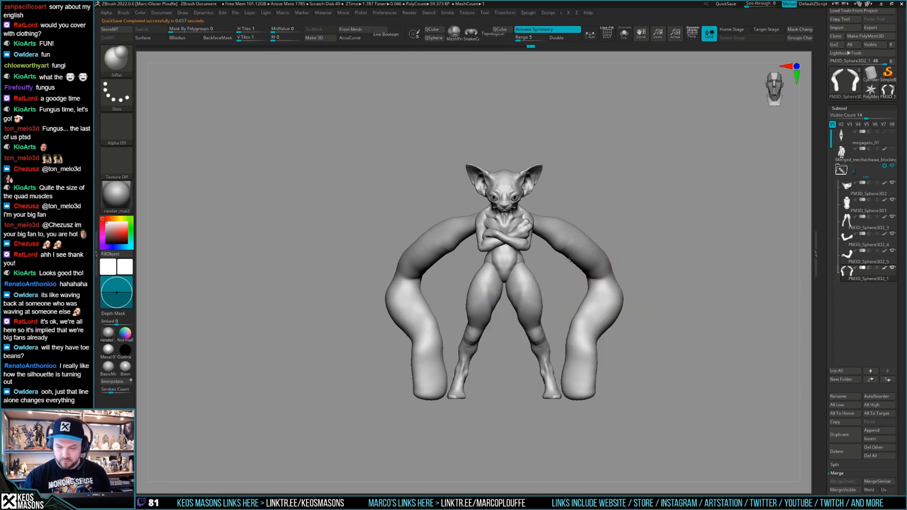
drag(608, 243, 605, 266)
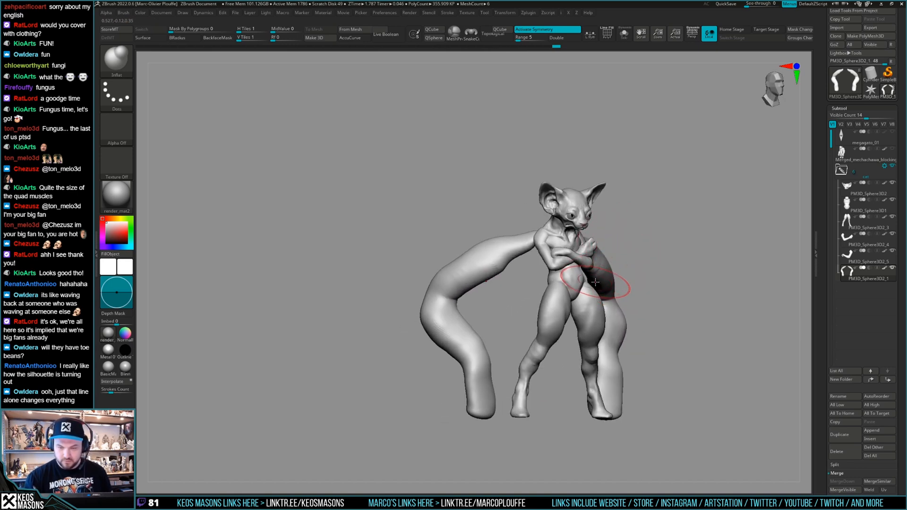
Swell the lower ends of the limbs into bulky rounded masses, and undo the last adjustment
mouse_move(673, 247)
mouse_down()
mouse_move(648, 264)
mouse_move(656, 239)
mouse_move(635, 254)
mouse_move(624, 237)
mouse_move(652, 222)
mouse_move(671, 183)
mouse_up()
key(space)
key(s)
drag(401, 347, 392, 335)
drag(543, 348, 539, 345)
key(space)
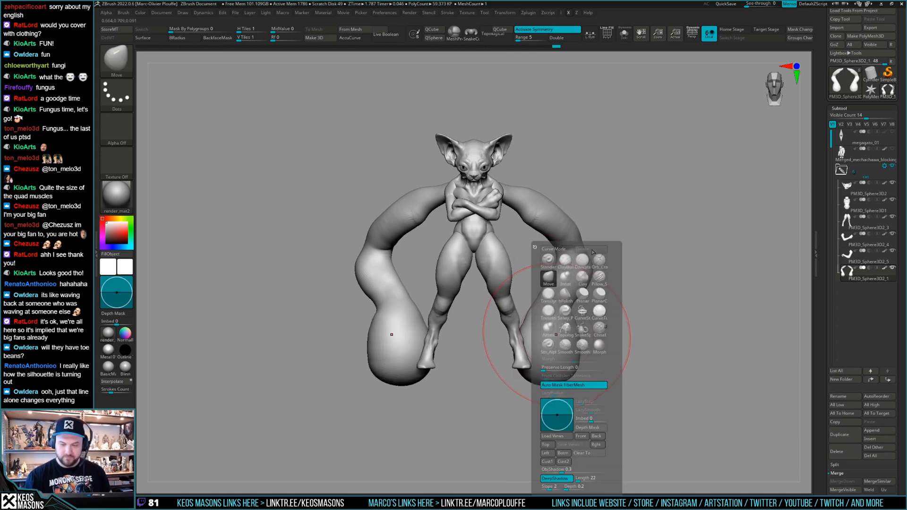
key(ctrl+z)
Cut the lower ends of both limbs flat at the level of the cat's feet
alt+right_drag(560, 340, 569, 321)
key(space)
mouse_move(551, 333)
mouse_down()
mouse_move(586, 327)
mouse_move(355, 348)
mouse_up()
alt+right_drag(603, 288, 592, 319)
key(F2)
alt+right_drag(493, 304, 624, 281)
key(space)
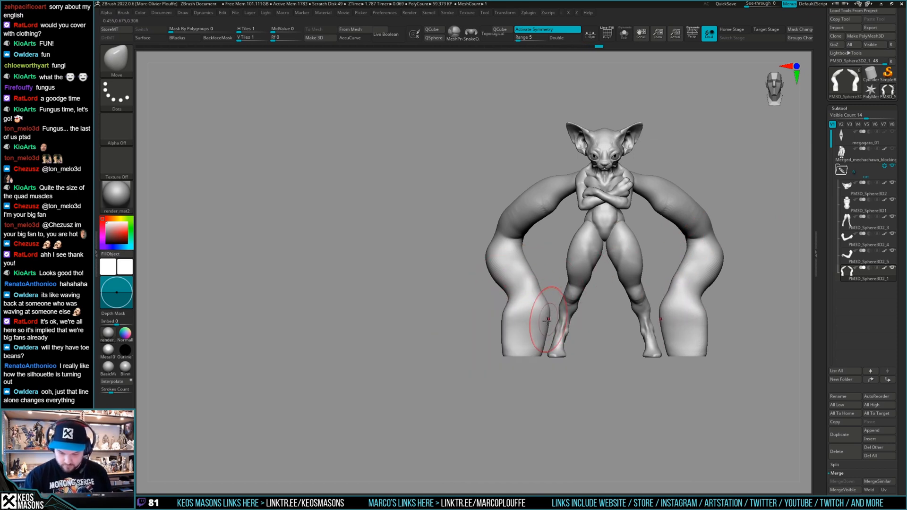
Enable backface masking for the brush and refine the flat limb ends from below
alt+right_drag(509, 325, 551, 313)
key(space)
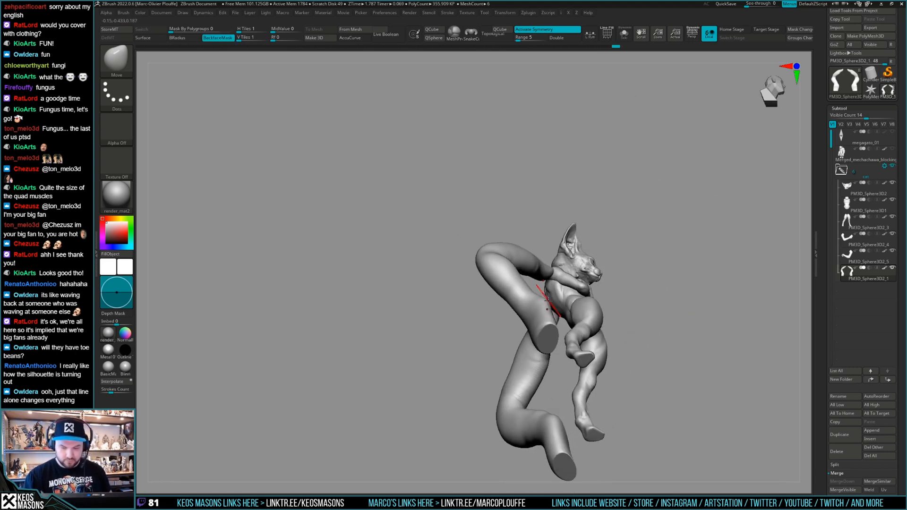
key(space)
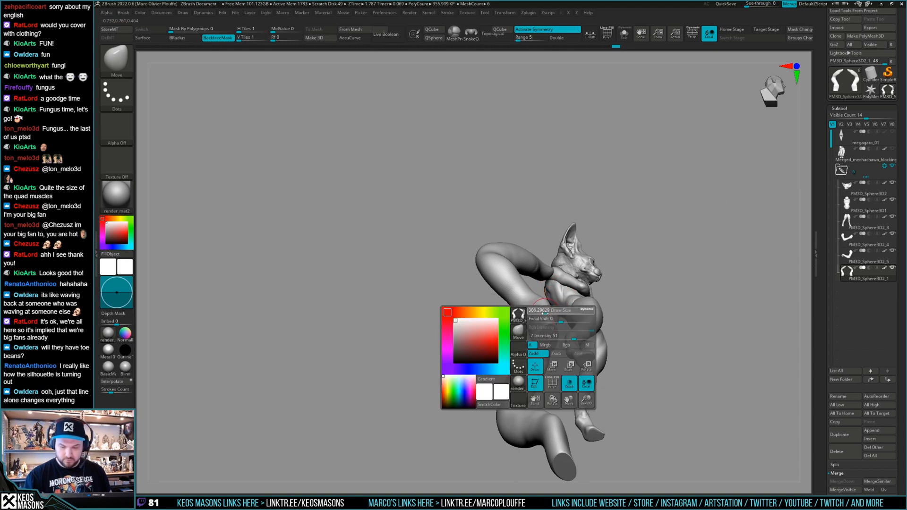
mouse_move(526, 321)
right_down()
mouse_move(536, 306)
mouse_move(544, 310)
mouse_move(552, 287)
mouse_move(537, 304)
mouse_move(545, 336)
mouse_move(537, 350)
mouse_move(574, 298)
mouse_move(557, 345)
right_up()
key(space)
shift+drag(544, 332, 548, 338)
mouse_move(548, 337)
right_down()
mouse_move(537, 304)
mouse_move(525, 332)
mouse_move(581, 316)
mouse_move(559, 334)
mouse_move(558, 308)
mouse_move(597, 310)
mouse_move(591, 305)
right_up()
Build up blocky fist volumes around the lower ends of the limbs with the ClayBuildup brush
key(b)
key(c)
key(b)
mouse_move(600, 321)
right_down()
mouse_move(582, 332)
mouse_move(612, 286)
mouse_move(629, 279)
mouse_move(558, 397)
mouse_move(576, 310)
right_up()
drag(576, 310, 546, 319)
mouse_move(478, 354)
right_down()
mouse_move(520, 356)
mouse_move(534, 325)
mouse_move(508, 315)
right_up()
mouse_move(575, 314)
mouse_down()
mouse_move(562, 315)
mouse_move(581, 316)
mouse_up()
mouse_move(602, 314)
right_down()
mouse_move(594, 304)
mouse_move(614, 316)
right_up()
drag(583, 311, 568, 312)
right_drag(598, 312, 545, 306)
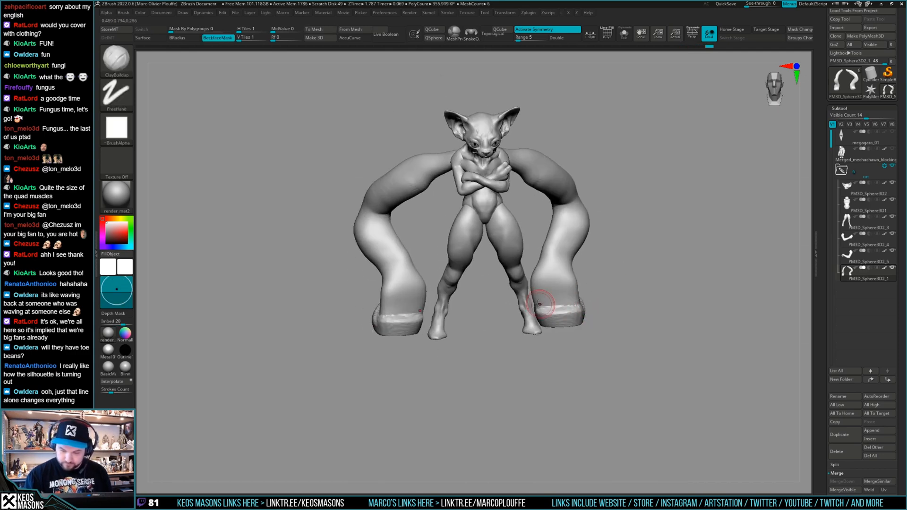
drag(559, 300, 548, 299)
key(ctrl+z)
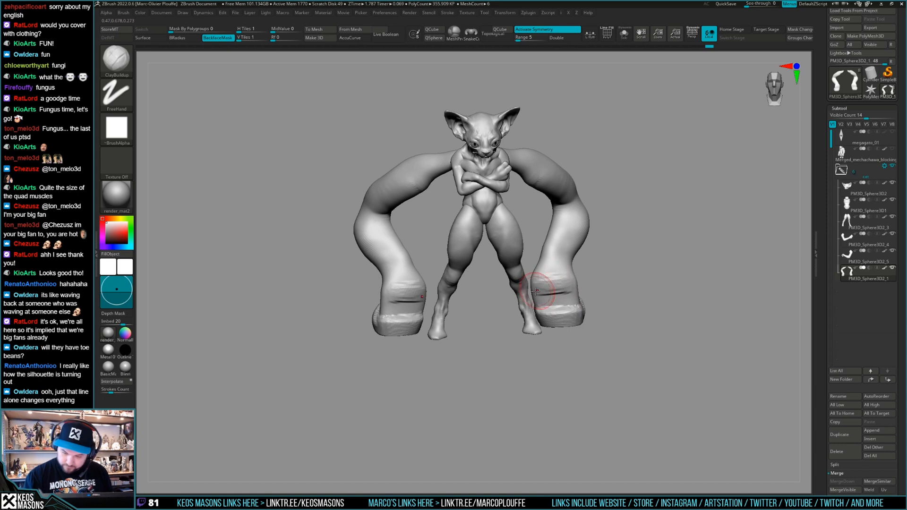
Add mass above the wrists, isolate the limbs, and rough out the fronts of the fists
mouse_move(556, 309)
right_down()
mouse_move(557, 294)
mouse_move(614, 308)
mouse_move(625, 285)
mouse_move(651, 267)
right_up()
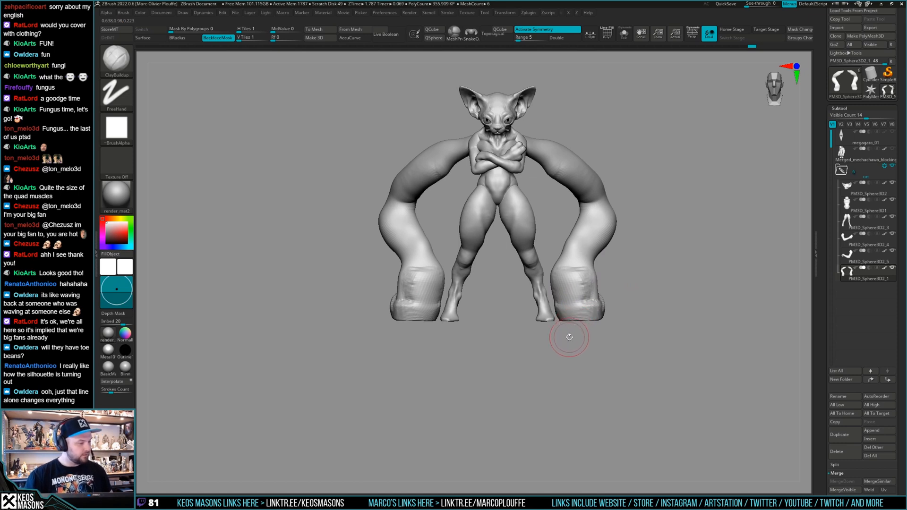
alt+right_drag(553, 334, 596, 291)
key(alt+s)
right_click(556, 343)
right_drag(556, 343, 482, 390)
mouse_move(578, 314)
right_down()
mouse_move(611, 296)
mouse_move(628, 269)
right_up()
right_click(572, 312)
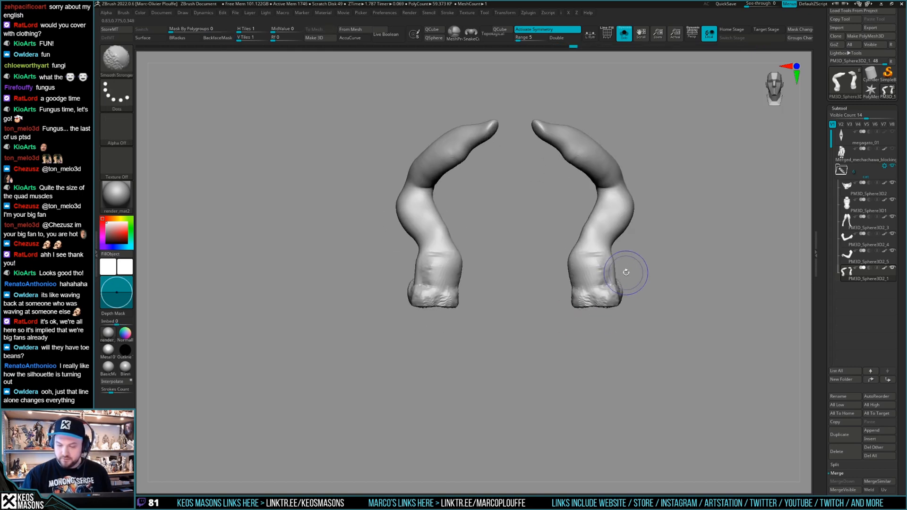
mouse_move(593, 294)
right_down()
mouse_move(594, 325)
mouse_move(601, 312)
mouse_move(582, 304)
mouse_move(590, 299)
mouse_move(577, 354)
mouse_move(588, 307)
mouse_move(595, 321)
right_up()
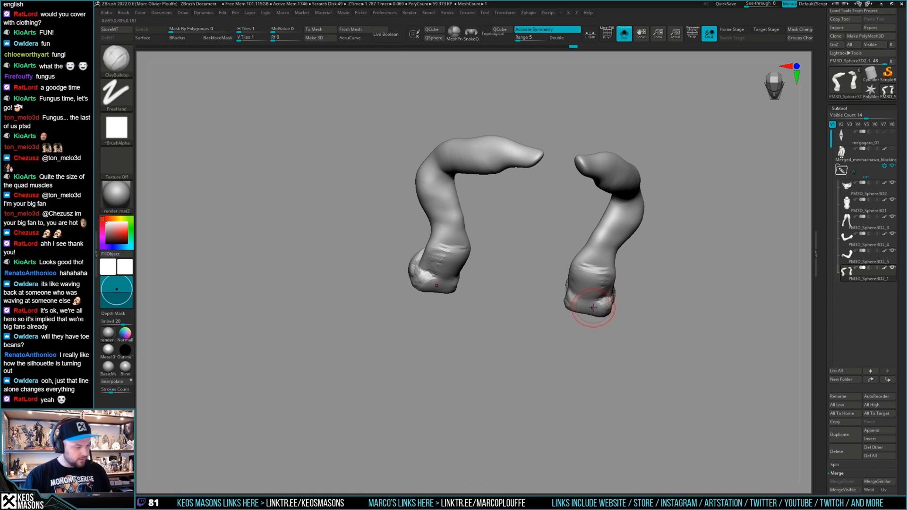
Carve finger divisions into the fists, and show the whole cat again
mouse_move(587, 325)
right_down()
mouse_move(620, 265)
mouse_move(593, 292)
mouse_move(573, 290)
mouse_move(600, 311)
mouse_move(585, 308)
right_up()
key(ctrl)
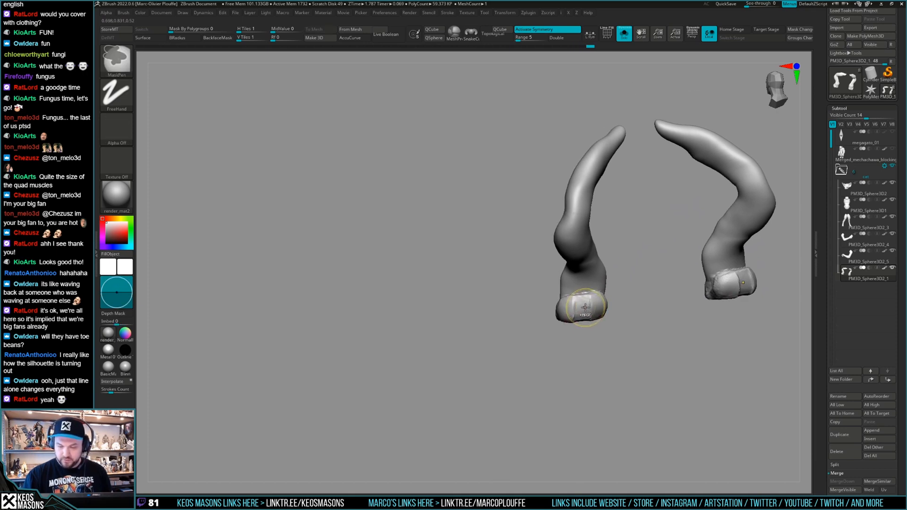
drag(585, 299, 586, 321)
mouse_move(586, 284)
alt+right_down()
mouse_move(585, 317)
mouse_move(610, 314)
alt+right_up()
key(f)
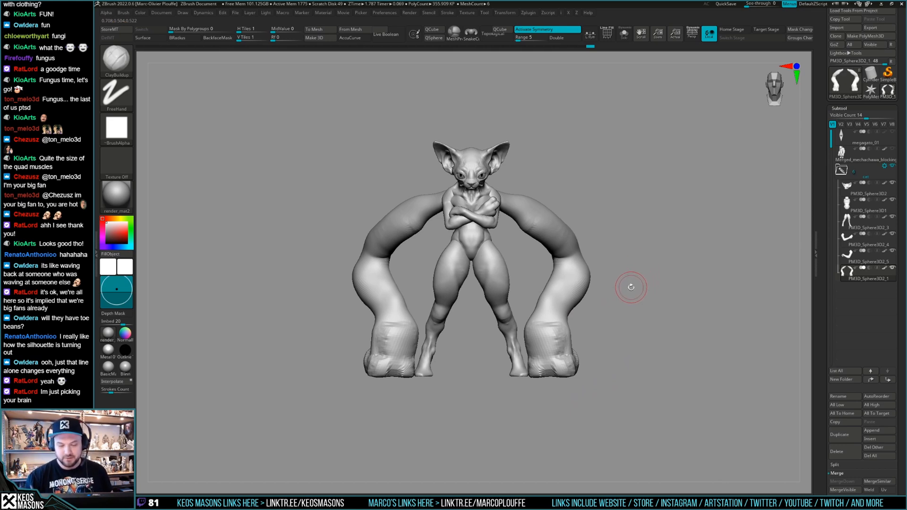
Build up and smooth the muscle masses of the forearms below the elbows with ClayBuildup
mouse_move(633, 287)
right_down()
mouse_move(622, 302)
mouse_move(639, 283)
mouse_move(623, 269)
right_up()
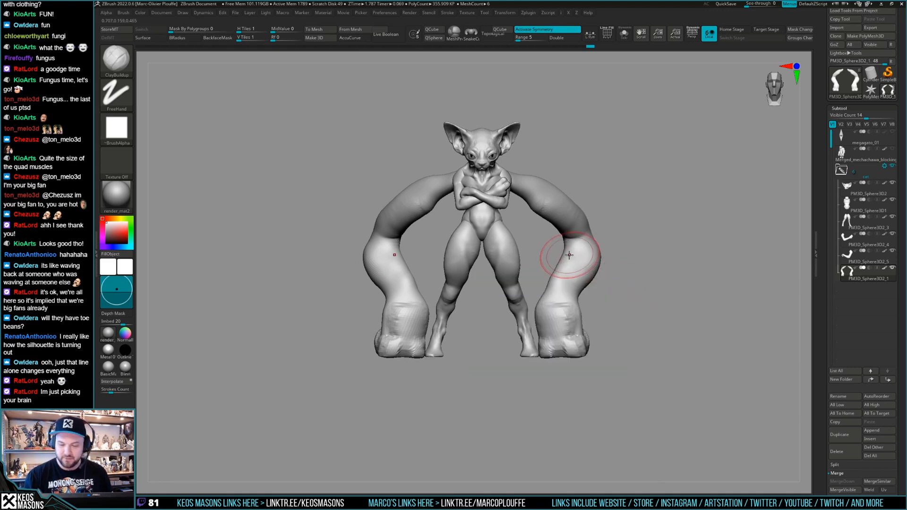
right_drag(574, 255, 547, 259)
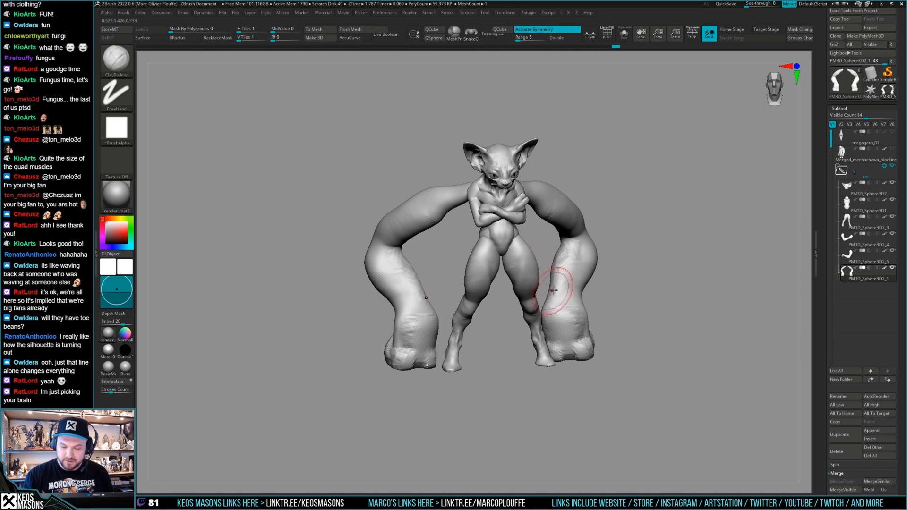
right_drag(559, 286, 600, 259)
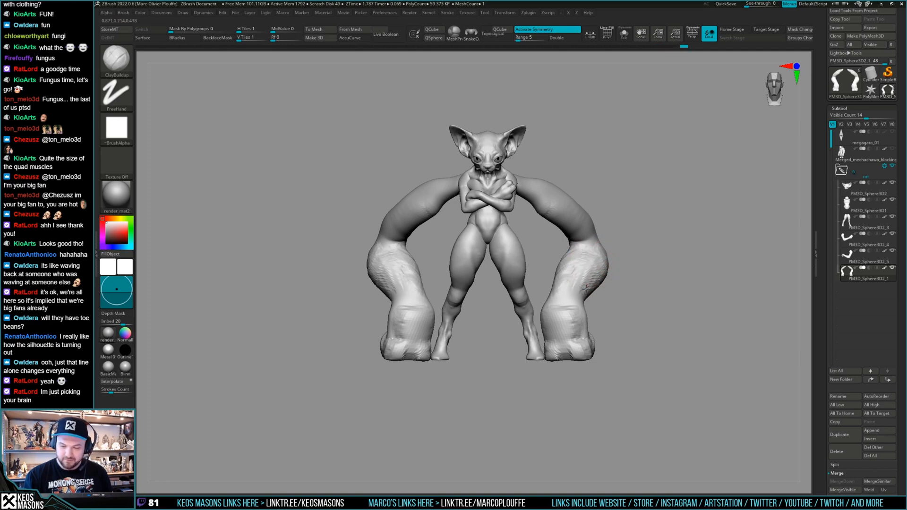
mouse_move(618, 274)
right_down()
mouse_move(638, 270)
mouse_move(637, 280)
mouse_move(644, 267)
mouse_move(640, 280)
right_up()
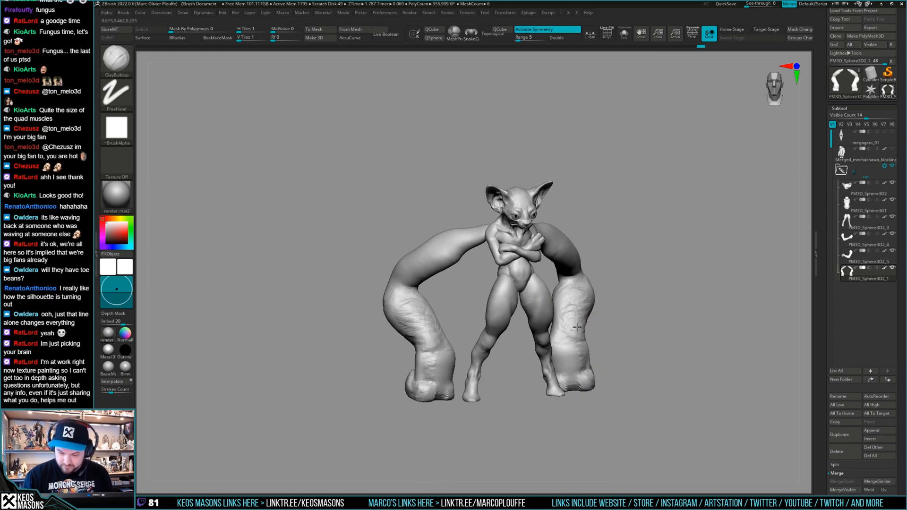
mouse_move(574, 321)
right_down()
mouse_move(665, 274)
mouse_move(653, 264)
mouse_move(628, 296)
mouse_move(653, 276)
right_up()
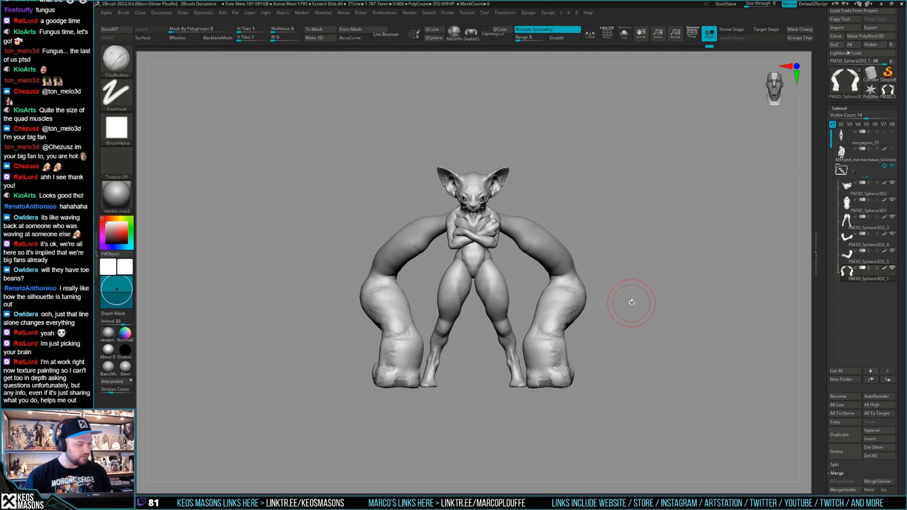
Sculpt the elbows and the backs of the large arms from a rear view
mouse_move(604, 283)
mouse_down()
mouse_move(568, 293)
mouse_move(539, 321)
mouse_move(548, 271)
mouse_up()
mouse_move(548, 271)
right_down()
mouse_move(569, 255)
mouse_move(564, 272)
mouse_move(579, 302)
mouse_move(574, 264)
mouse_move(551, 273)
mouse_move(563, 273)
right_up()
mouse_move(549, 310)
right_down()
mouse_move(573, 288)
mouse_move(571, 274)
mouse_move(616, 274)
mouse_move(513, 263)
mouse_move(614, 270)
mouse_move(477, 284)
mouse_move(441, 277)
mouse_move(472, 304)
right_up()
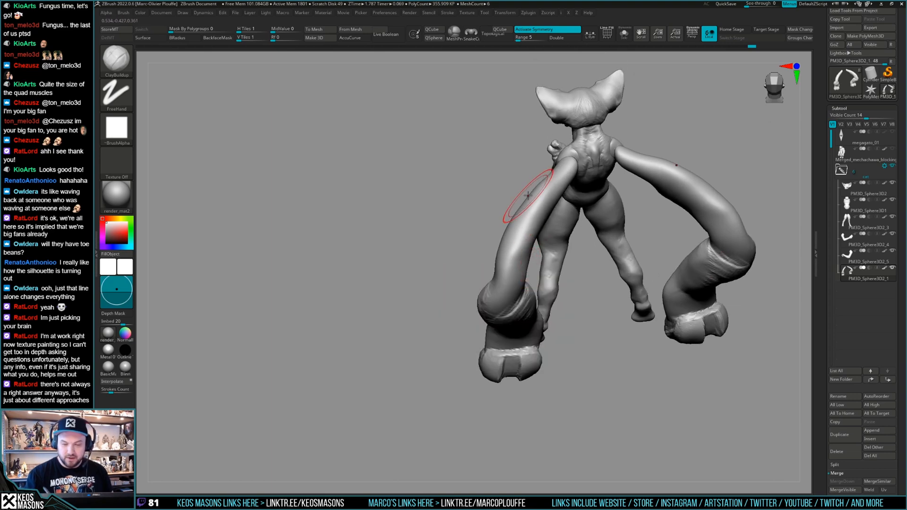
mouse_move(521, 211)
right_down()
mouse_move(539, 282)
mouse_move(510, 254)
mouse_move(538, 241)
mouse_move(543, 305)
right_up()
key(shift)
mouse_move(520, 297)
mouse_down()
mouse_move(533, 263)
mouse_move(544, 293)
mouse_up()
mouse_move(544, 302)
right_down()
mouse_move(529, 268)
mouse_move(526, 313)
mouse_move(487, 373)
mouse_move(518, 296)
mouse_move(579, 288)
mouse_move(562, 303)
right_up()
Bulk up the upper arms between shoulder and elbow with ClayBuildup strokes
key(space)
ctrl+right_drag(562, 303, 563, 318)
key(space)
drag(573, 258, 570, 292)
key(space)
mouse_move(572, 292)
right_down()
mouse_move(570, 263)
mouse_move(608, 249)
mouse_move(620, 259)
right_up()
drag(579, 260, 586, 283)
mouse_move(604, 278)
right_down()
mouse_move(592, 275)
mouse_move(614, 257)
mouse_move(583, 264)
right_up()
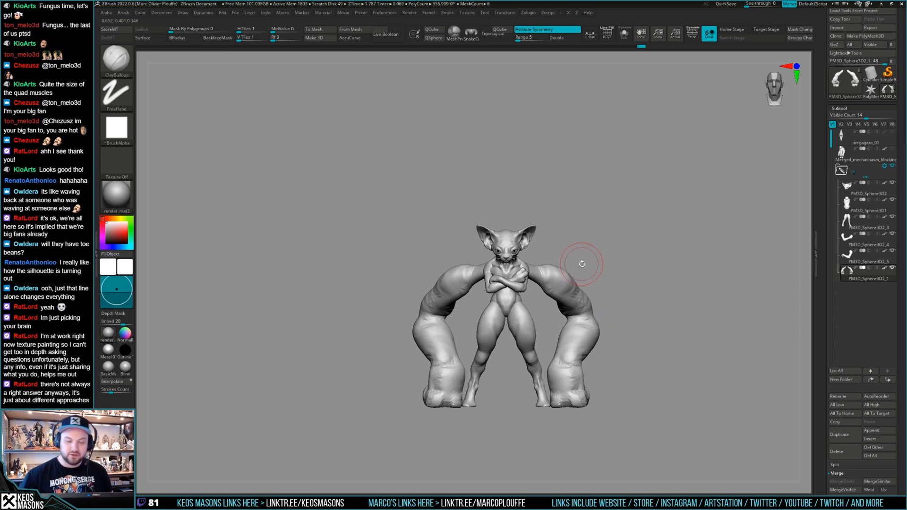
Save the cat tool as a new version, megagato_02.ztl, in the megato project folder
key(ctrl+shift+s)
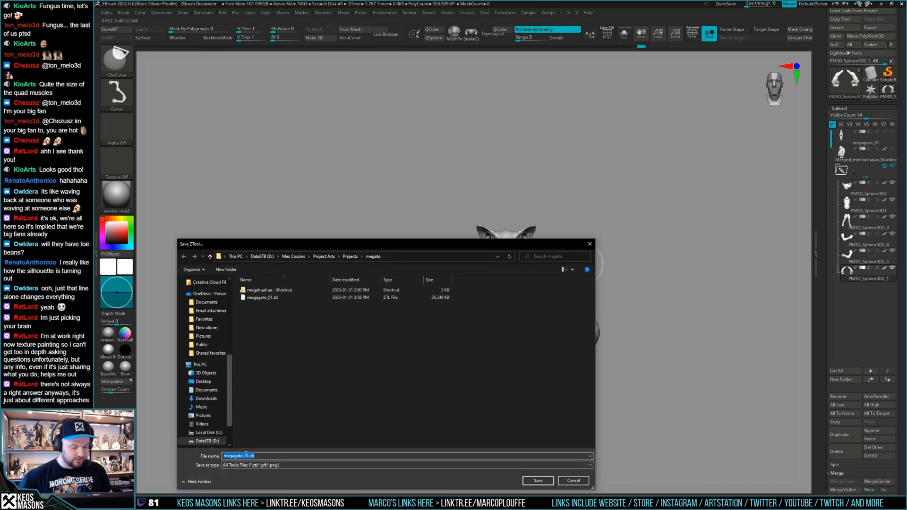
text(2)
click(538, 480)
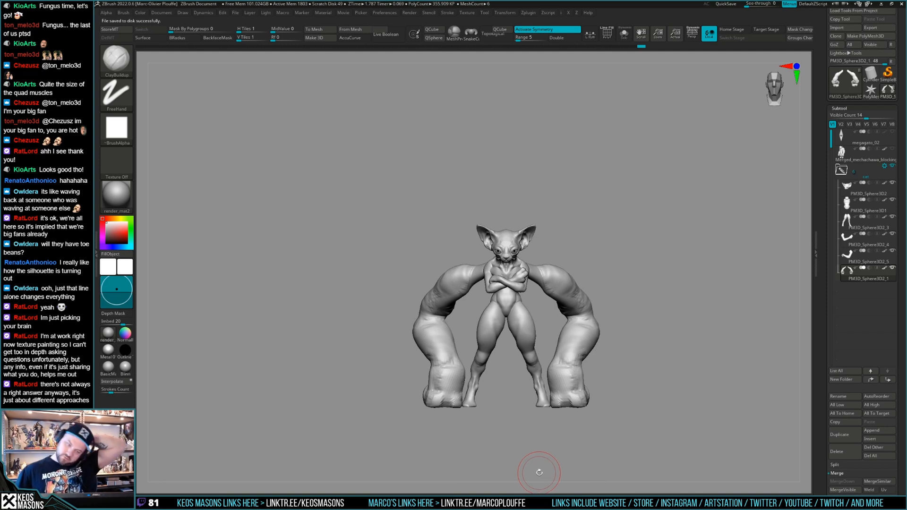
right_drag(625, 287, 634, 270)
mouse_move(636, 232)
alt+right_down()
mouse_move(614, 241)
mouse_move(620, 298)
mouse_move(624, 241)
alt+right_up()
shift+right_drag(655, 236, 685, 189)
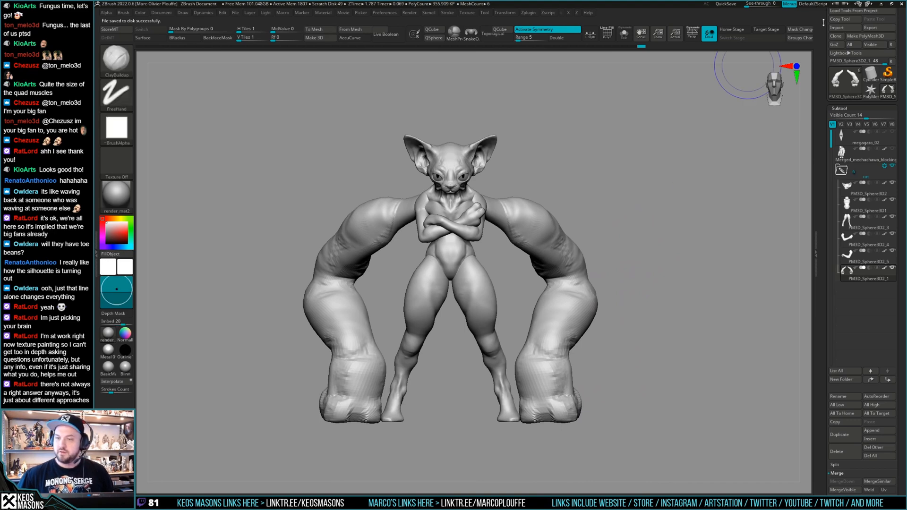
Load blocking_characters.ztl from the PixoSummit2022 folder under Project Arts, Jobs
scroll(849, 28, up, 1)
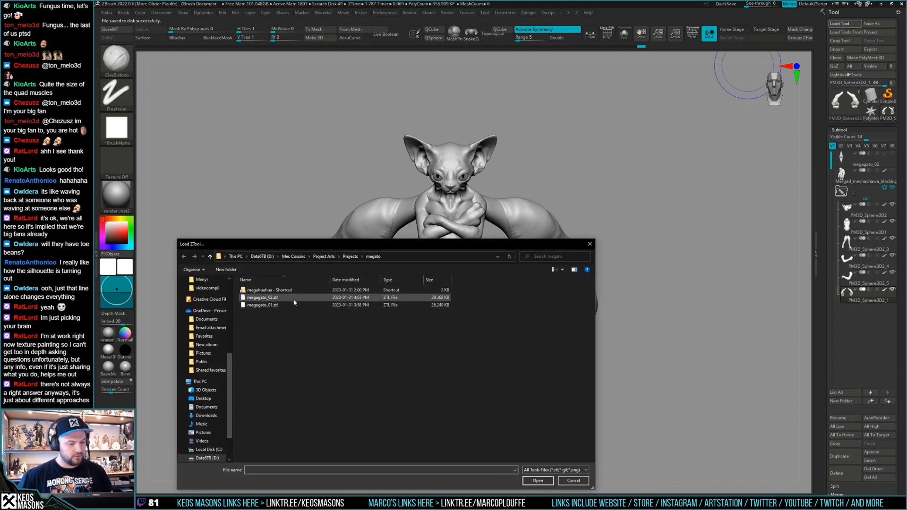
click(350, 257)
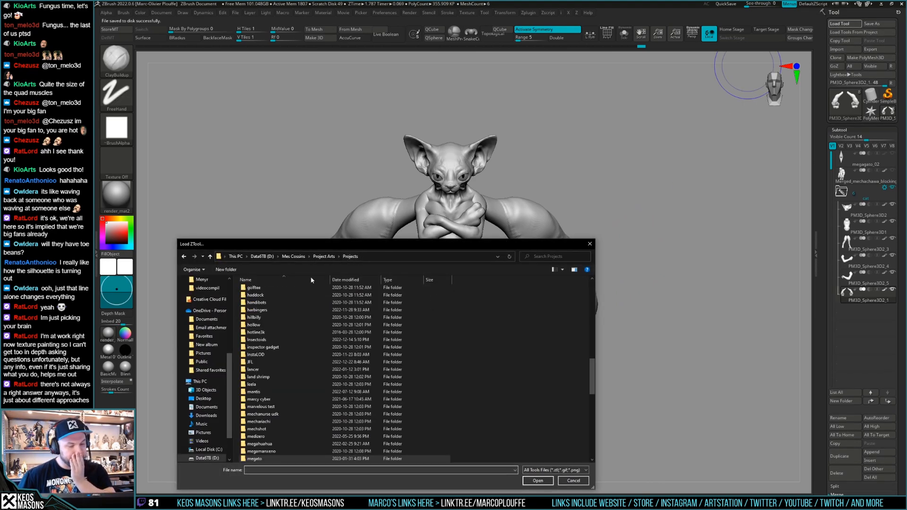
click(324, 257)
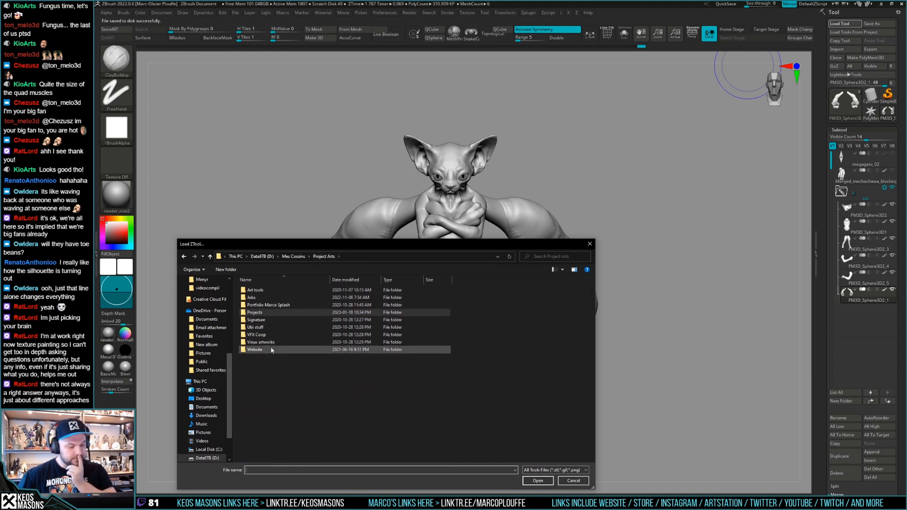
click(294, 256)
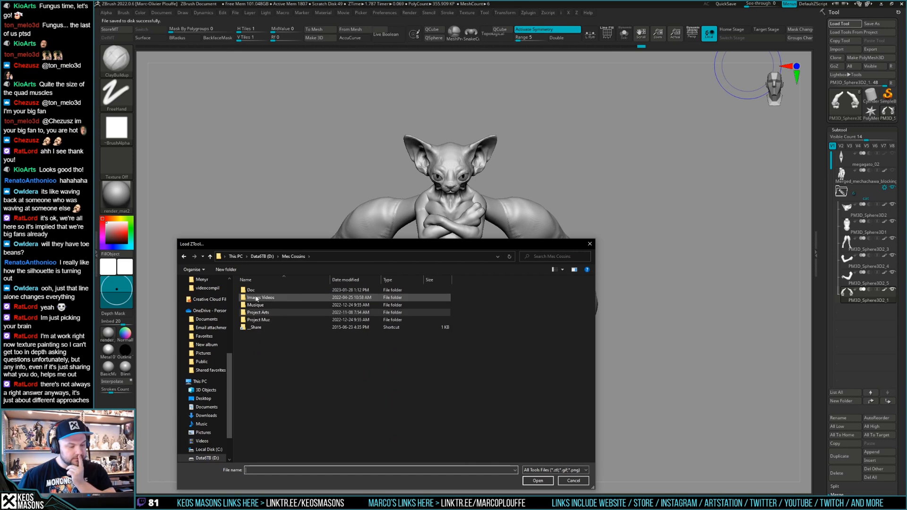
double_click(255, 312)
double_click(255, 298)
double_click(280, 402)
click(493, 300)
click(534, 480)
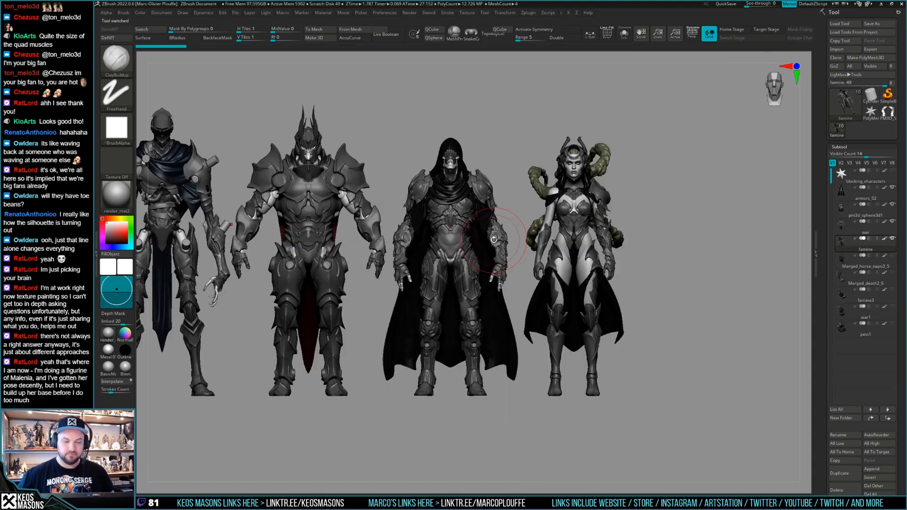
Examine the lineup of four standing armored characters up close from the front
right_drag(418, 224, 443, 226)
mouse_move(466, 176)
alt+right_down()
mouse_move(516, 180)
mouse_move(516, 199)
alt+right_up()
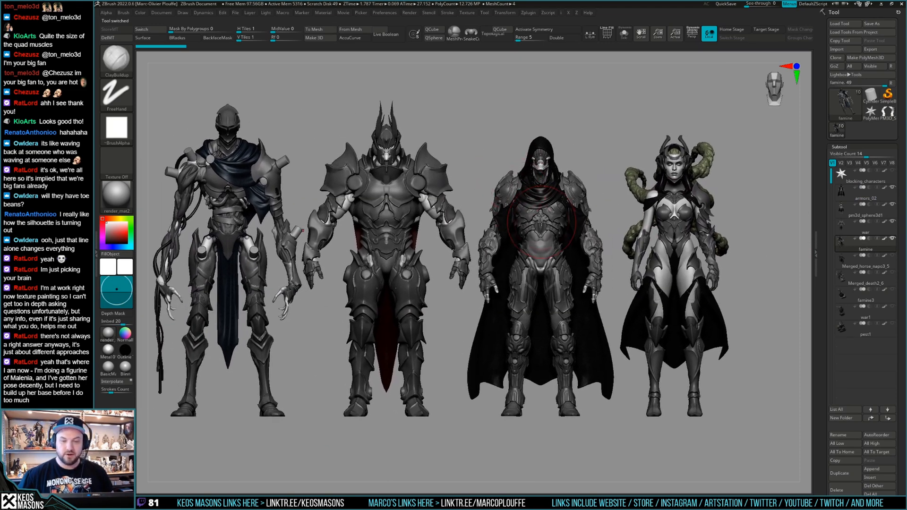
mouse_move(396, 185)
ctrl+right_down()
mouse_move(433, 236)
mouse_move(433, 204)
mouse_move(478, 207)
mouse_move(434, 203)
mouse_move(444, 200)
mouse_move(438, 192)
ctrl+right_up()
mouse_move(506, 206)
right_down()
mouse_move(419, 204)
mouse_move(411, 195)
mouse_move(502, 239)
mouse_move(749, 288)
right_up()
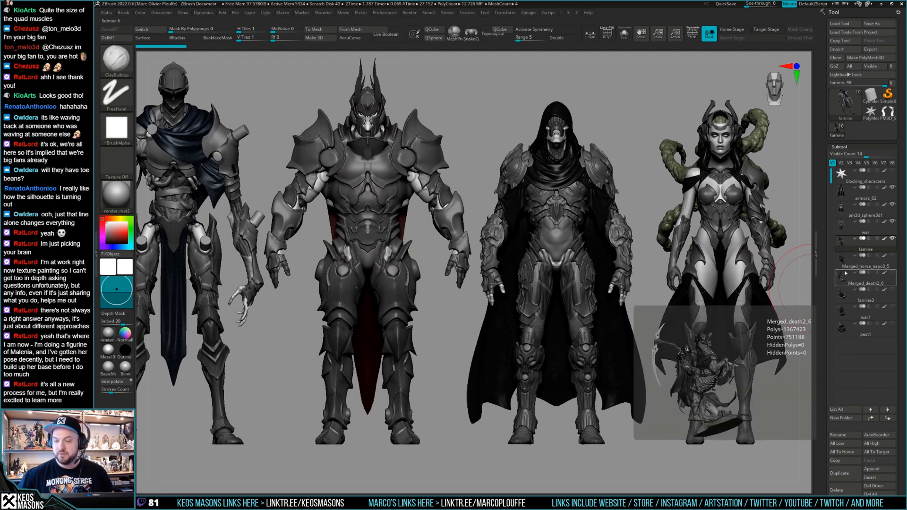
Isolate the Merged_horse_napo3_5 subtool and hide the polypaint on all subtools to view the bare sculpt
click(844, 264)
key(alt+s)
right_drag(692, 245, 713, 239)
shift+click(885, 256)
mouse_move(582, 204)
right_down()
mouse_move(619, 200)
mouse_move(489, 194)
mouse_move(480, 208)
mouse_move(495, 227)
mouse_move(821, 266)
mouse_move(651, 249)
right_up()
Select the Merged_death2_6 subtool and examine the scythe rider and rearing horse in perspective, up close and as a whole
click(842, 281)
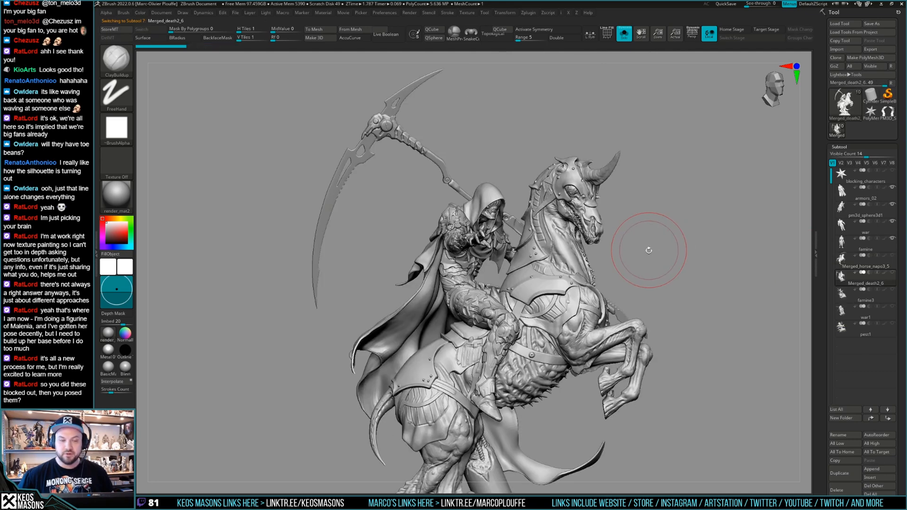
alt+right_drag(507, 243, 508, 171)
mouse_move(610, 226)
right_down()
mouse_move(513, 239)
mouse_move(497, 222)
mouse_move(502, 231)
right_up()
key(p)
alt+right_drag(628, 204, 669, 213)
mouse_move(420, 151)
ctrl+right_down()
mouse_move(437, 227)
mouse_move(434, 203)
mouse_move(433, 254)
mouse_move(427, 201)
ctrl+right_up()
key(shift+f)
key(shift+f)
alt+right_drag(491, 156, 494, 227)
ctrl+right_drag(493, 226, 492, 213)
mouse_move(629, 222)
right_down()
mouse_move(555, 244)
mouse_move(588, 187)
right_up()
right_drag(629, 166, 513, 183)
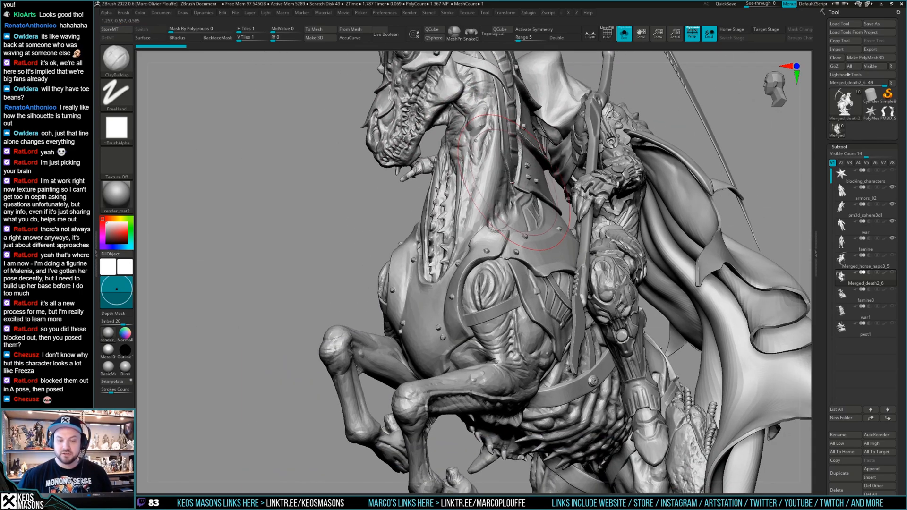
alt+right_drag(518, 269, 421, 137)
mouse_move(449, 260)
ctrl+right_down()
mouse_move(451, 208)
mouse_move(474, 262)
mouse_move(512, 245)
mouse_move(445, 150)
ctrl+right_up()
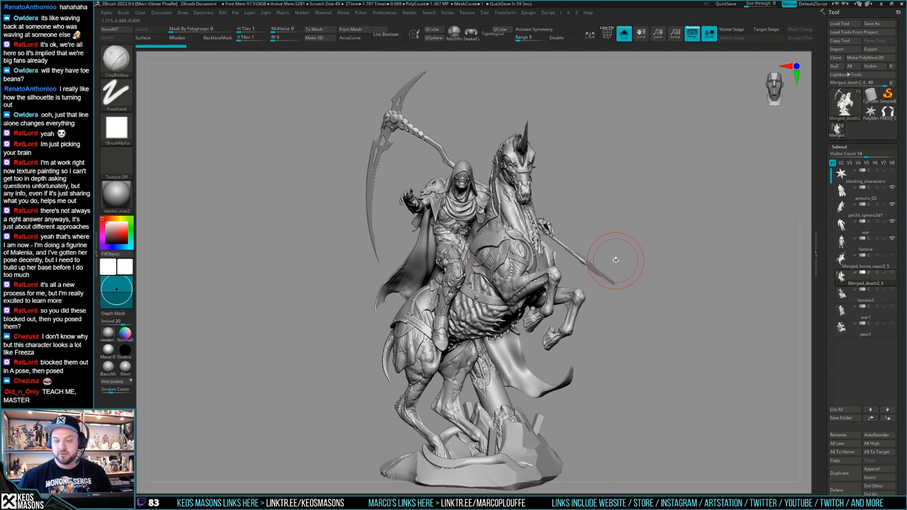
View the posed famine3, war1 and pest1 statues one after another from several angles
click(846, 294)
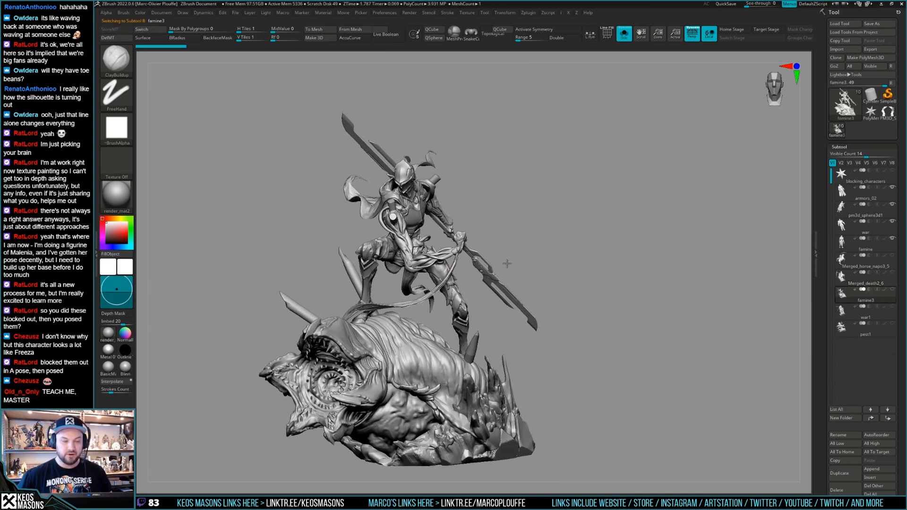
mouse_move(475, 274)
right_down()
mouse_move(473, 323)
mouse_move(455, 300)
mouse_move(473, 325)
mouse_move(528, 285)
right_up()
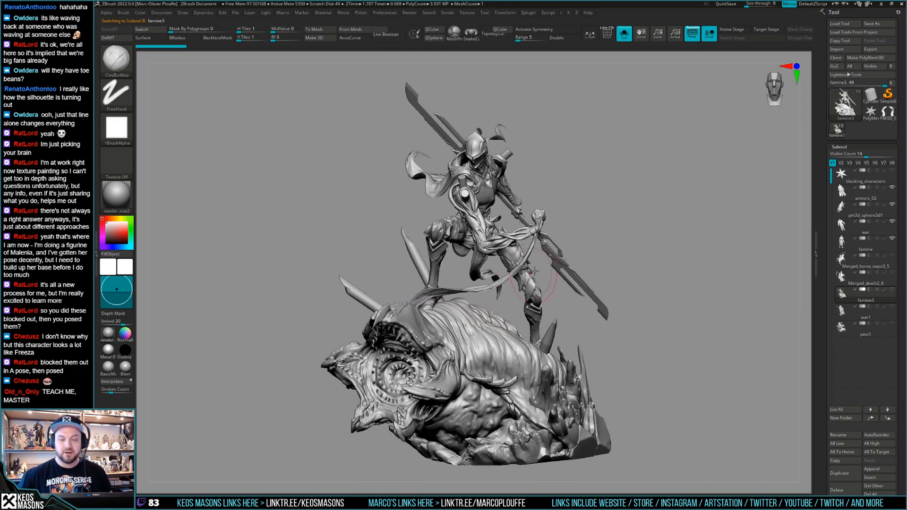
mouse_move(624, 308)
right_down()
mouse_move(560, 331)
mouse_move(529, 312)
mouse_move(605, 307)
right_up()
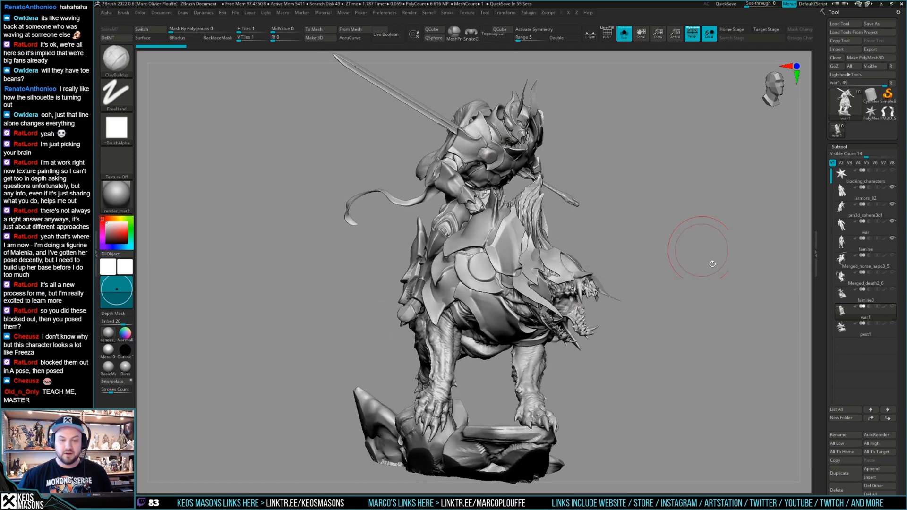
click(856, 327)
mouse_move(525, 220)
right_down()
mouse_move(453, 210)
mouse_move(685, 219)
mouse_move(693, 186)
mouse_move(707, 182)
mouse_move(690, 181)
right_up()
right_drag(677, 239, 645, 229)
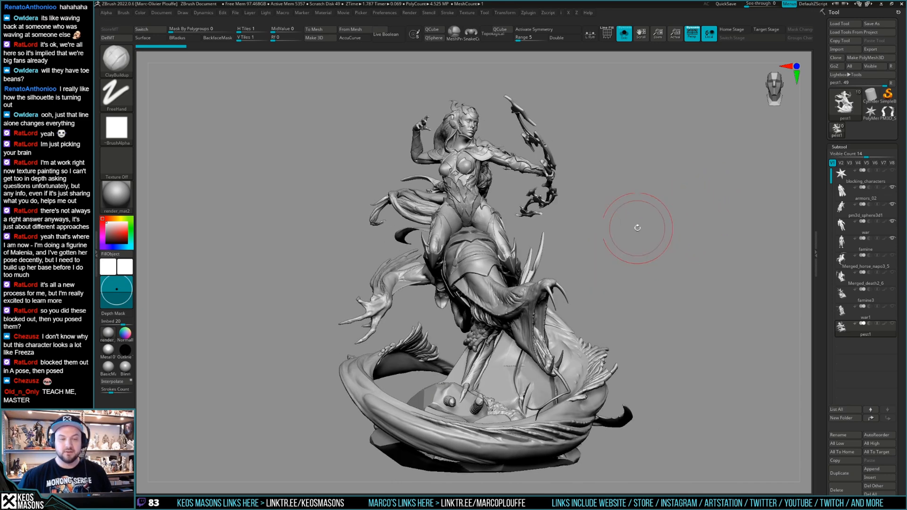
Switch back to the cat tool and show the whole character instead of only the large arms
click(891, 119)
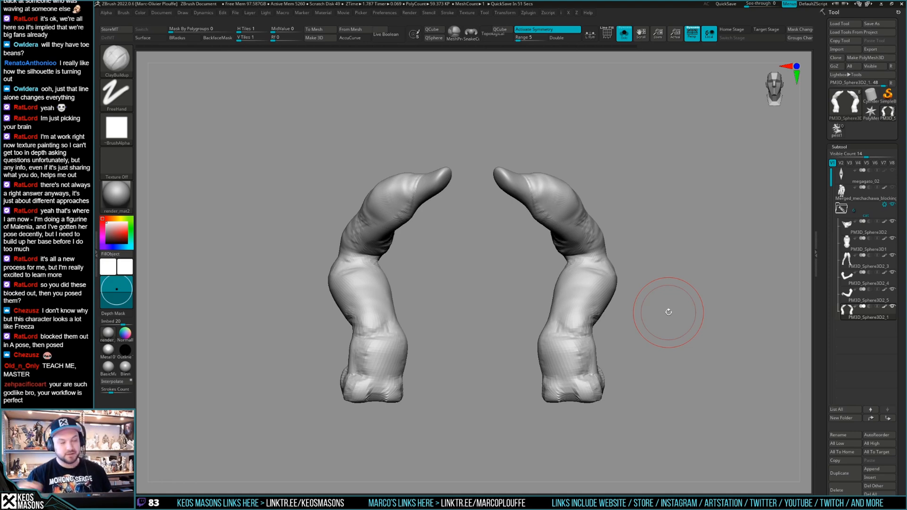
drag(651, 279, 644, 288)
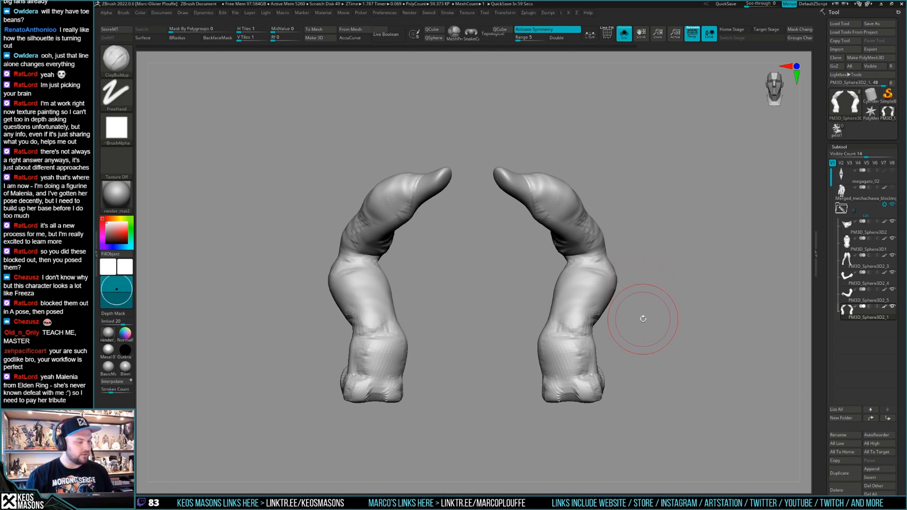
click(644, 288)
alt+drag(648, 275, 651, 294)
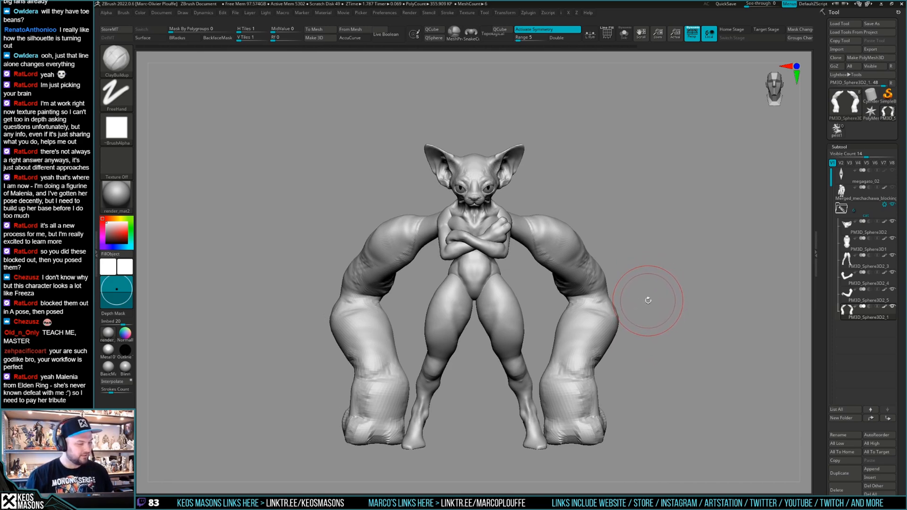
drag(664, 282, 673, 280)
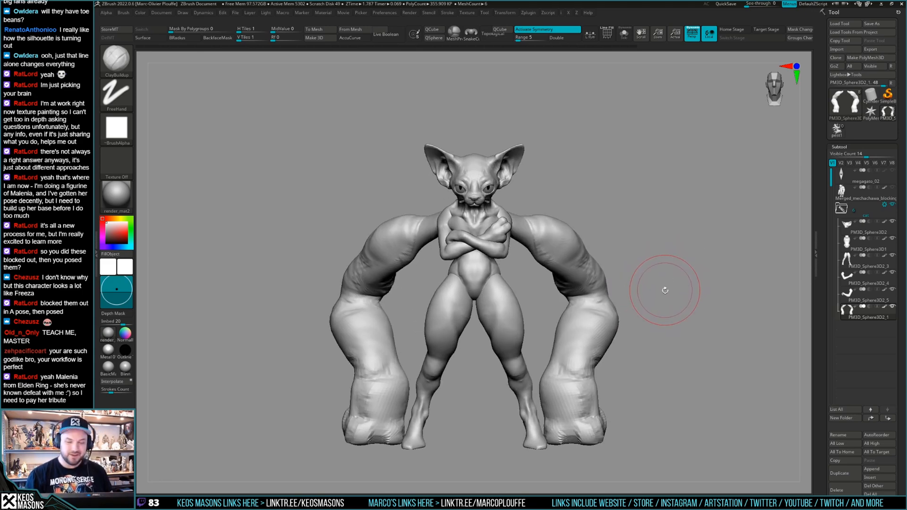
alt+drag(665, 285, 669, 288)
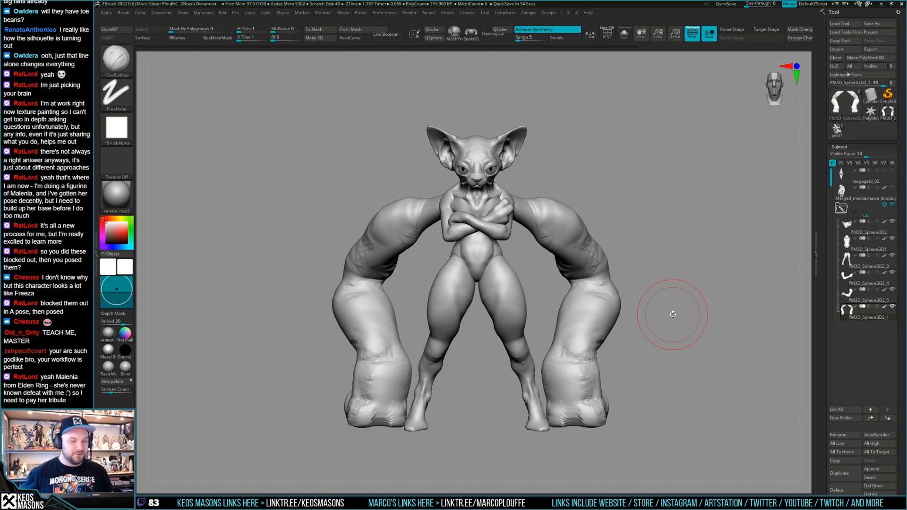
mouse_move(530, 212)
mouse_down()
mouse_move(514, 215)
mouse_move(548, 177)
mouse_up()
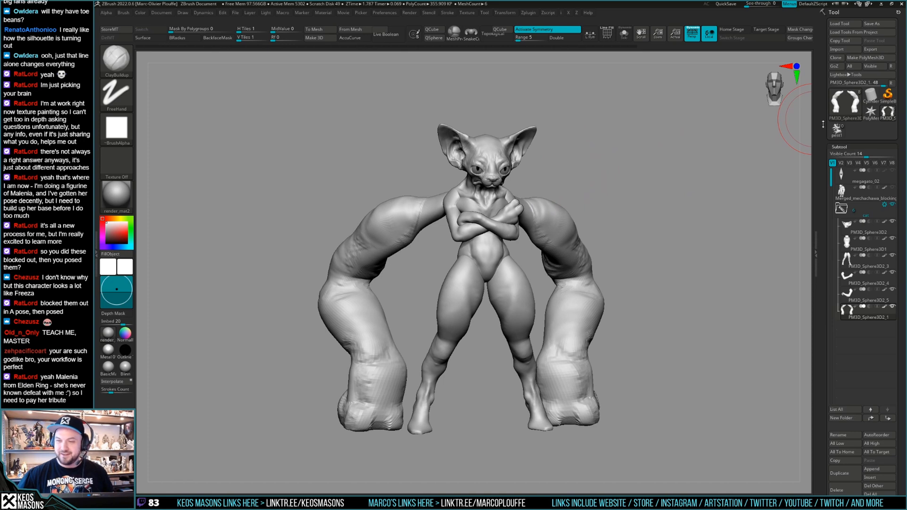
drag(657, 141, 659, 147)
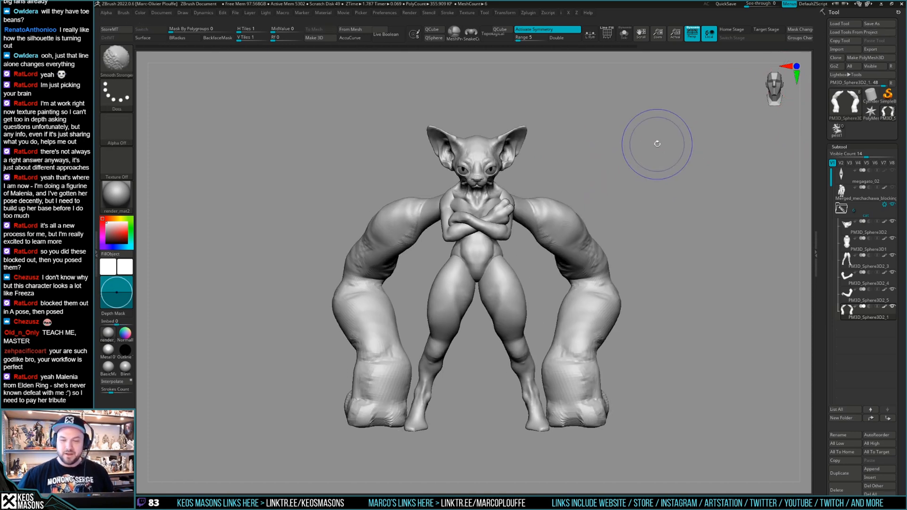
Load shogunhorse_posed_06_decim_renders.ZTL from the Shogun Batman folder under Jobs, lucratif, XM
click(840, 25)
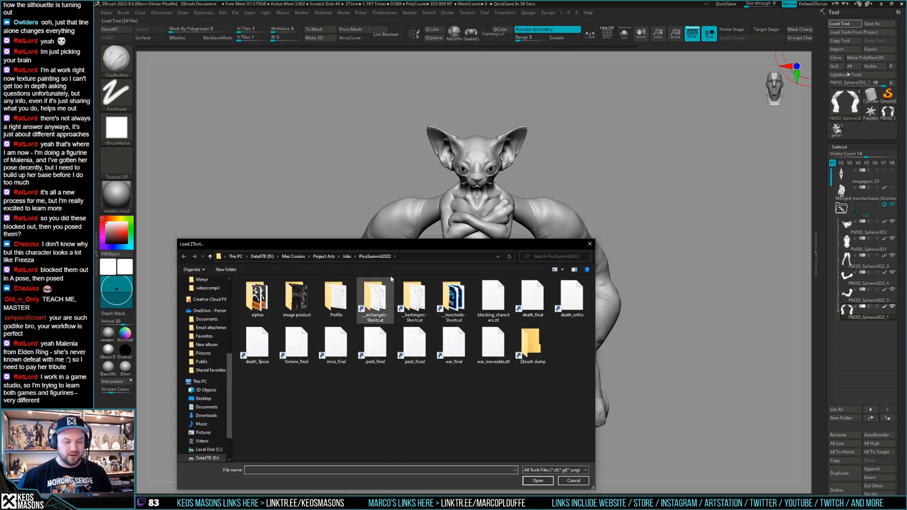
click(348, 257)
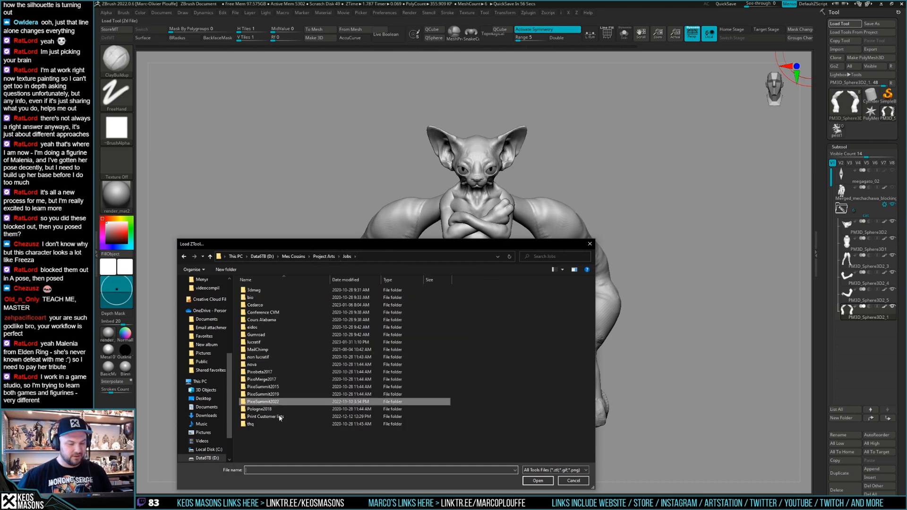
drag(278, 245, 0, 246)
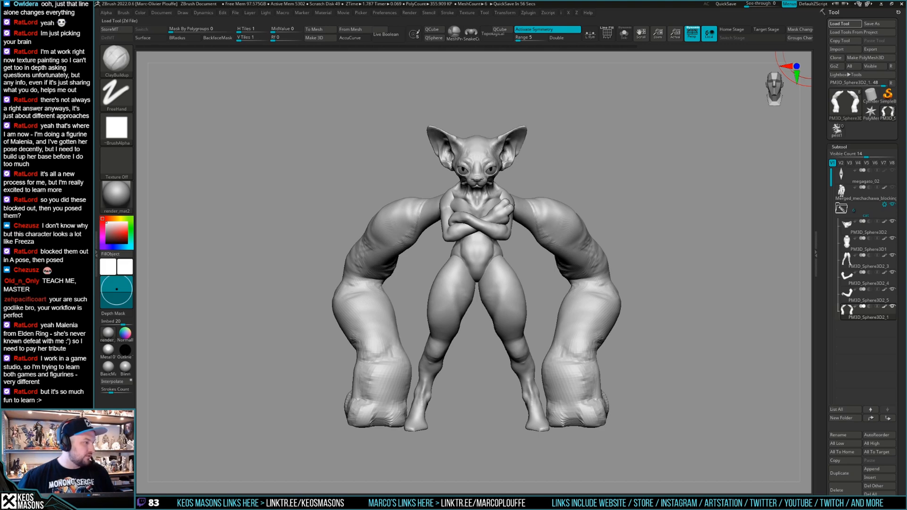
click(840, 23)
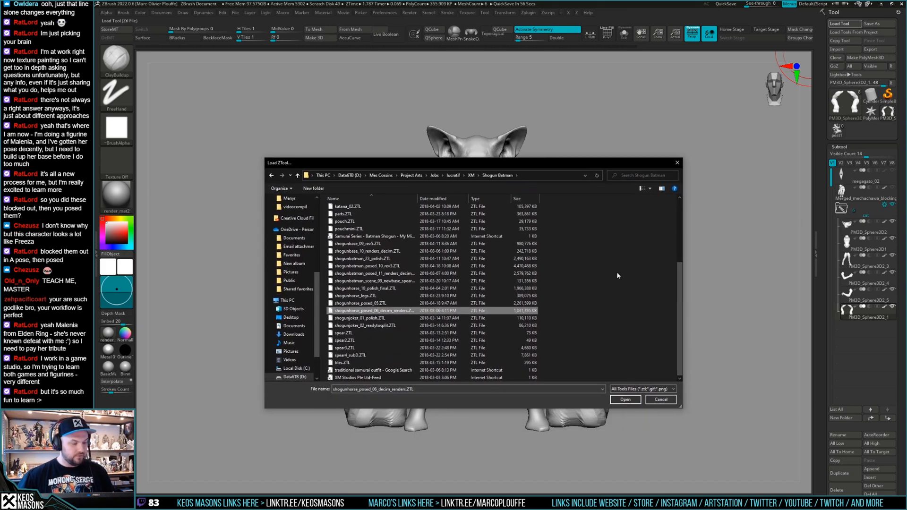
click(626, 400)
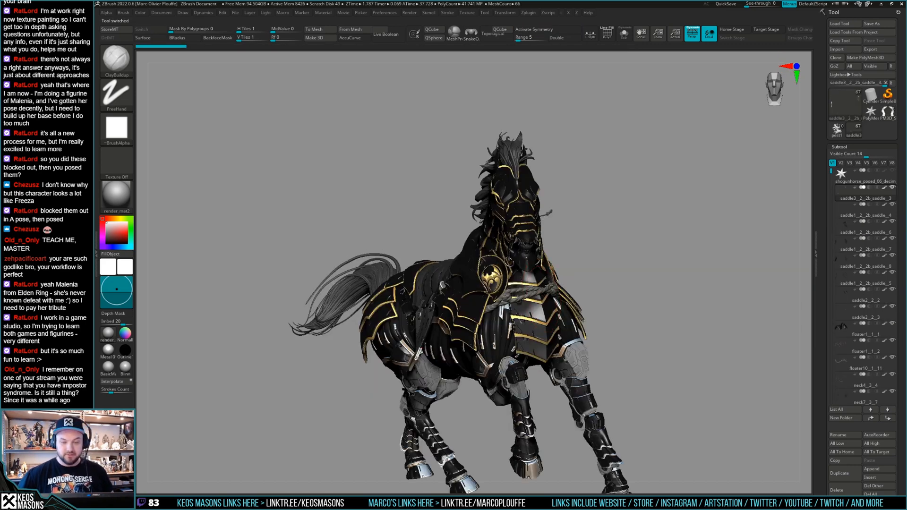
Hide the polypaint on all subtools of the armored horse and examine its plates and legs from several angles
mouse_move(521, 236)
right_down()
mouse_move(543, 239)
mouse_move(492, 276)
right_up()
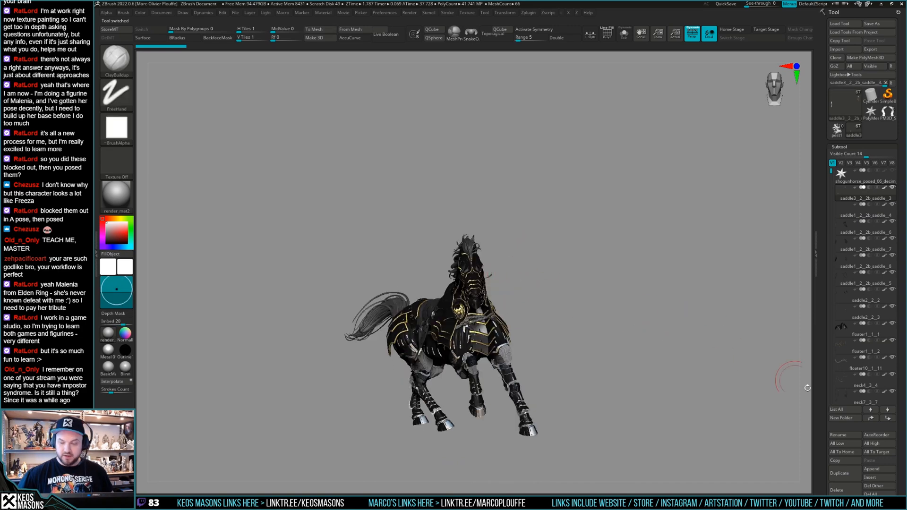
shift+click(886, 189)
mouse_move(551, 286)
alt+right_down()
mouse_move(563, 284)
mouse_move(580, 252)
mouse_move(558, 278)
mouse_move(511, 284)
mouse_move(502, 322)
alt+right_up()
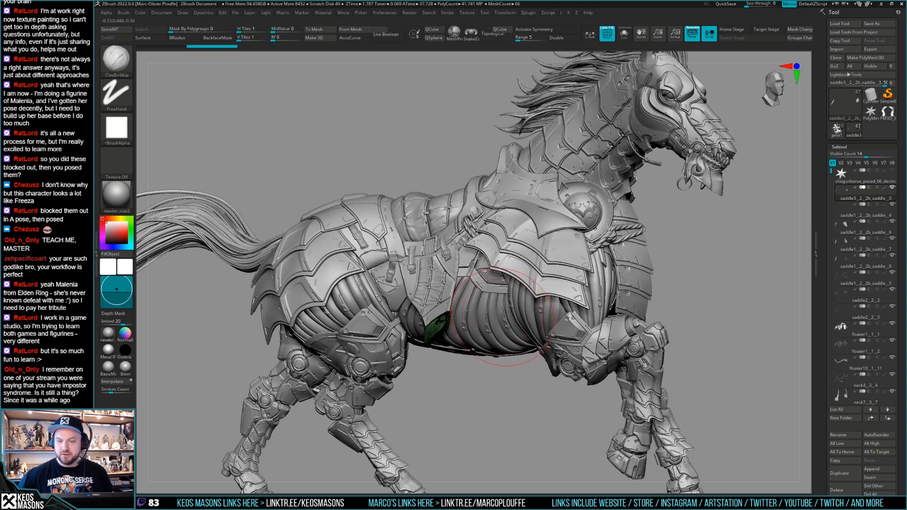
alt+click(528, 253)
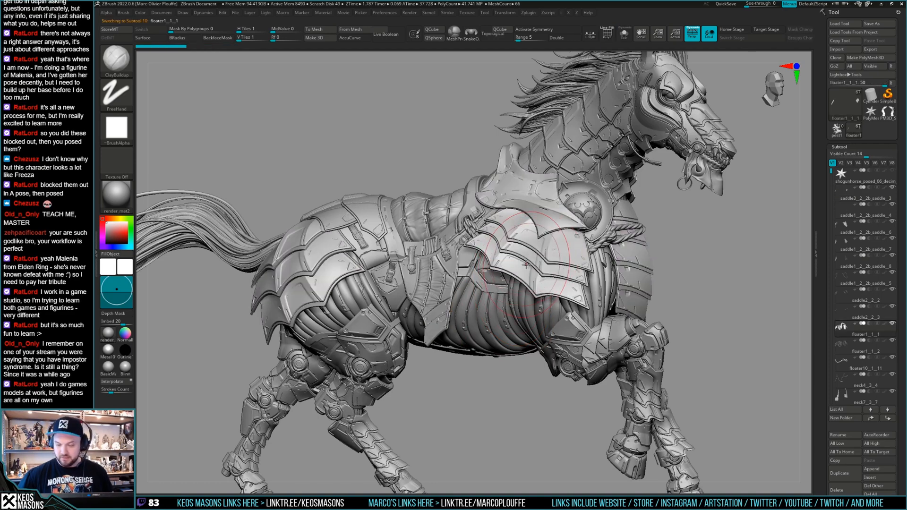
right_drag(526, 268, 558, 270)
right_drag(633, 264, 648, 295)
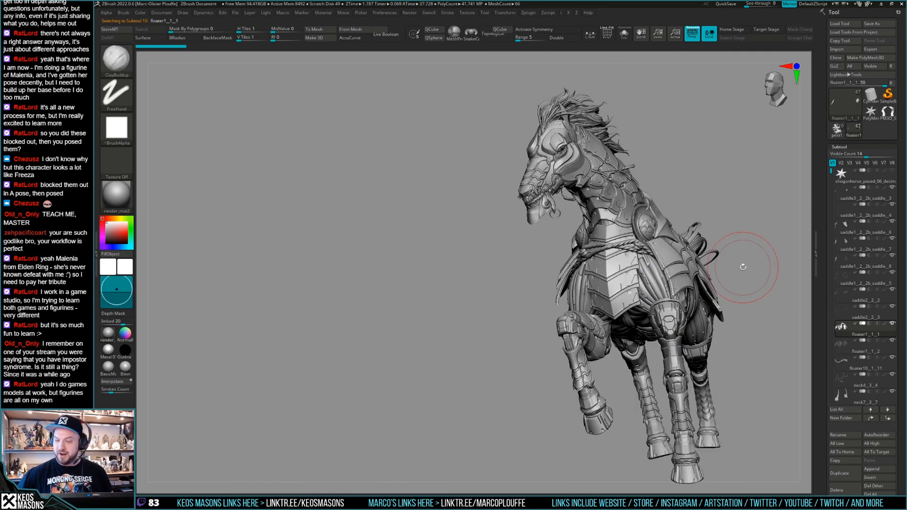
right_drag(692, 250, 638, 259)
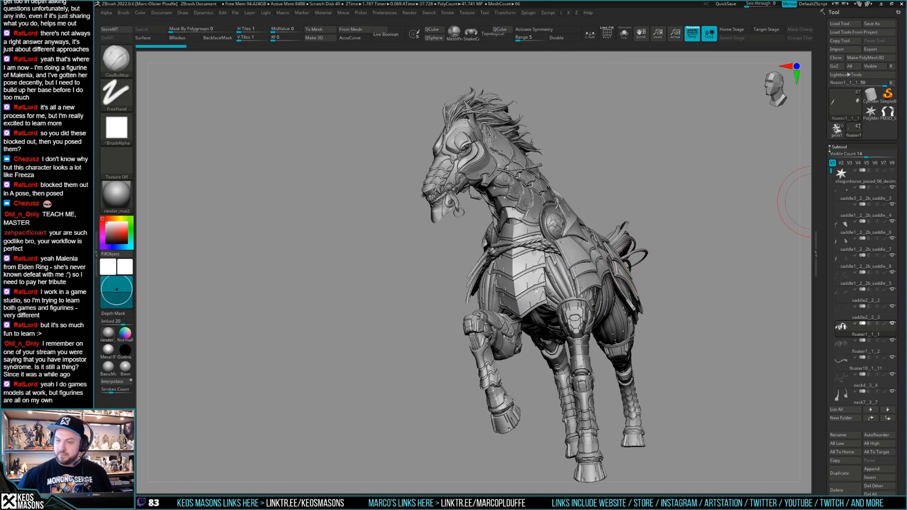
mouse_move(837, 181)
mouse_down()
mouse_move(842, 372)
mouse_move(837, 171)
mouse_up()
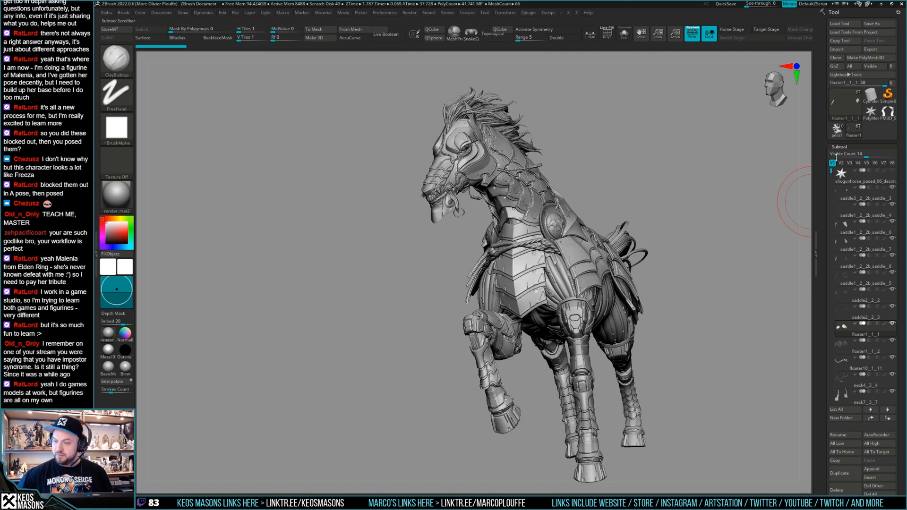
Remove the armored horse tool from the session by deleting all of its subtools
drag(678, 197, 411, 230)
key(shift+f)
key(shift+f)
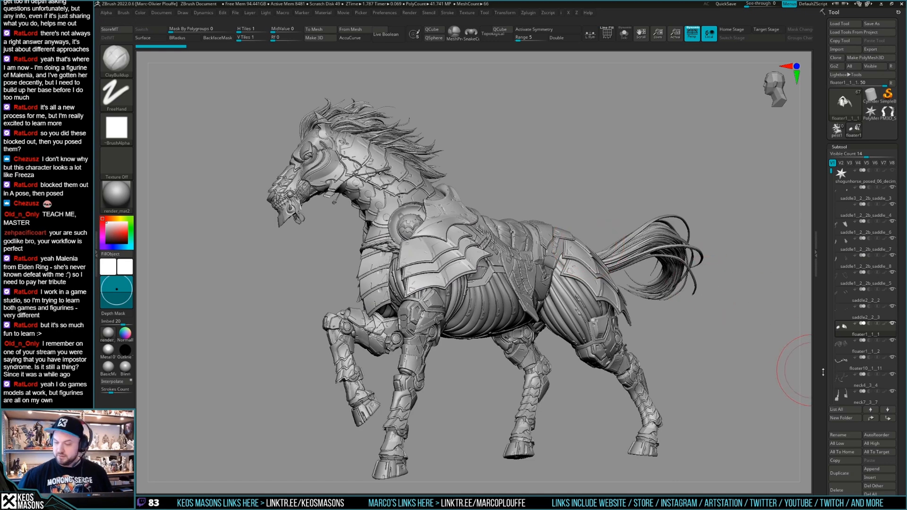
scroll(869, 359, down, 2)
click(873, 469)
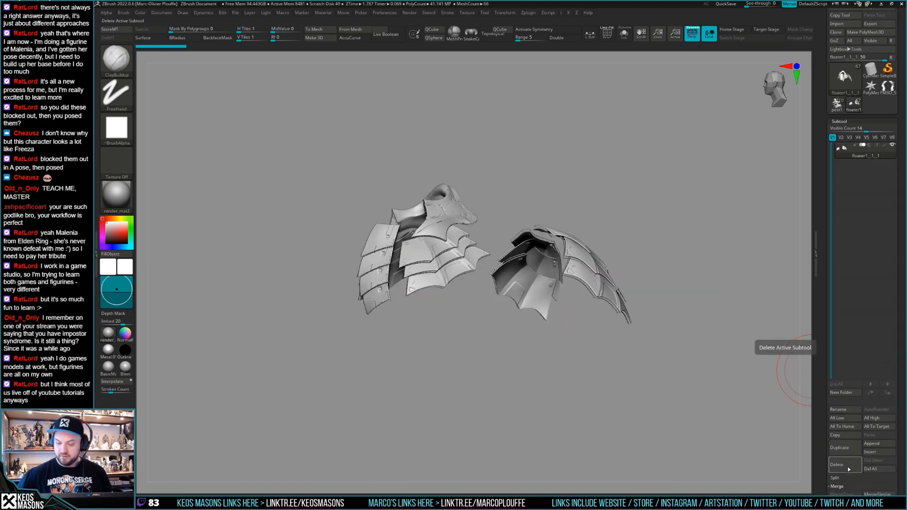
scroll(860, 70, up, 2)
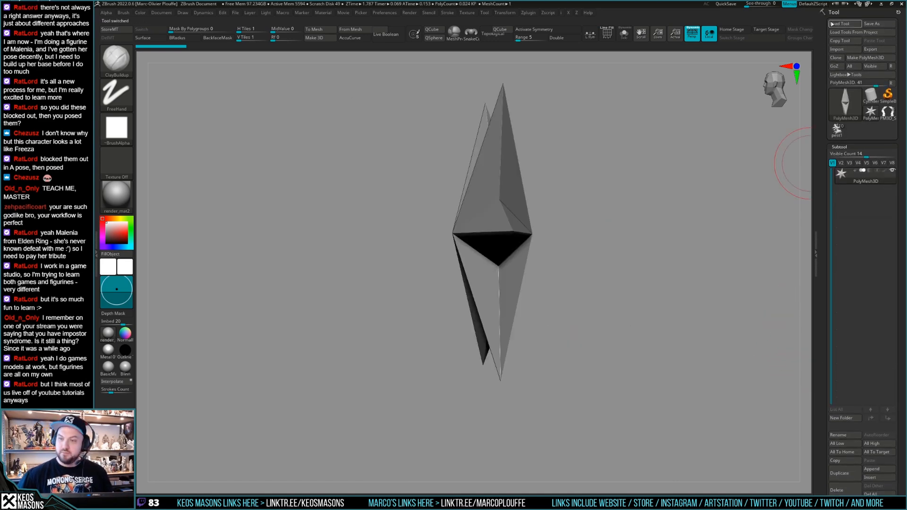
Browse the tool files in the Shogun Batman folder, checking the shogunbase, shogunbatman and batman_decim files, and close the file browser without loading any
click(840, 24)
scroll(364, 321, down, 4)
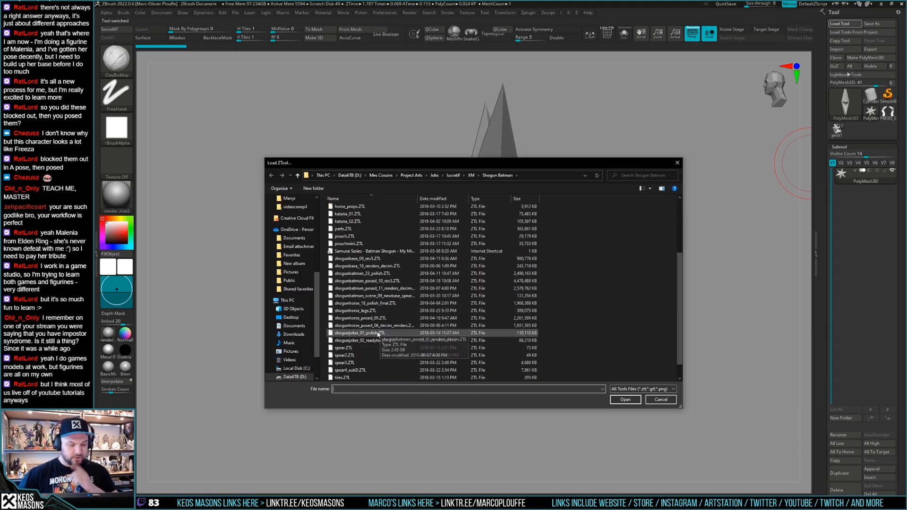
click(362, 296)
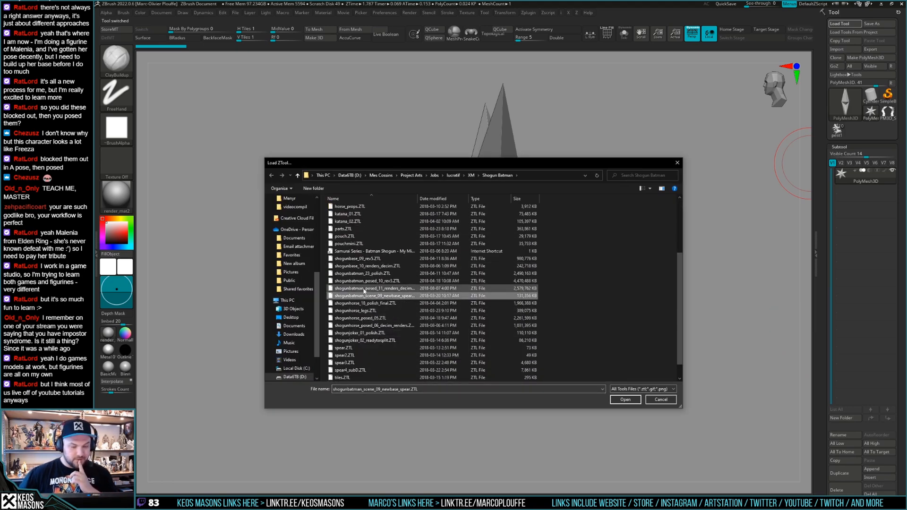
click(365, 288)
click(367, 280)
click(368, 266)
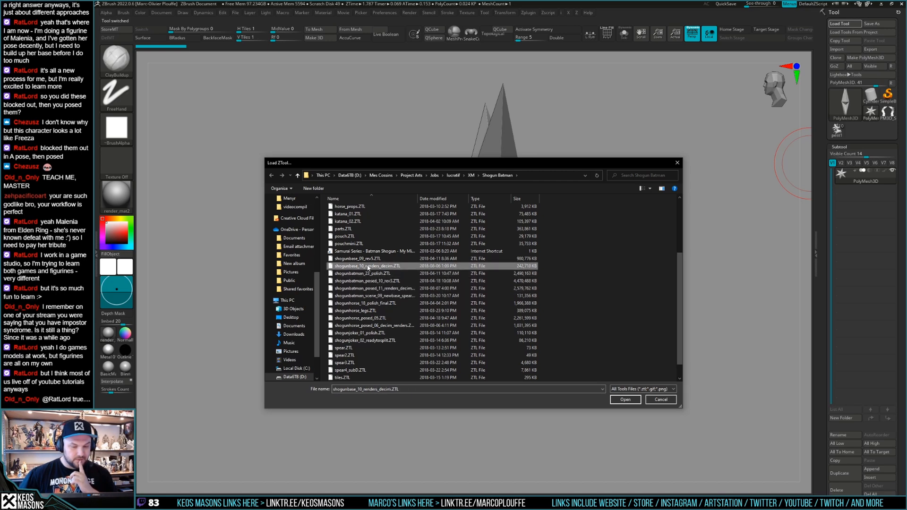
key(Up)
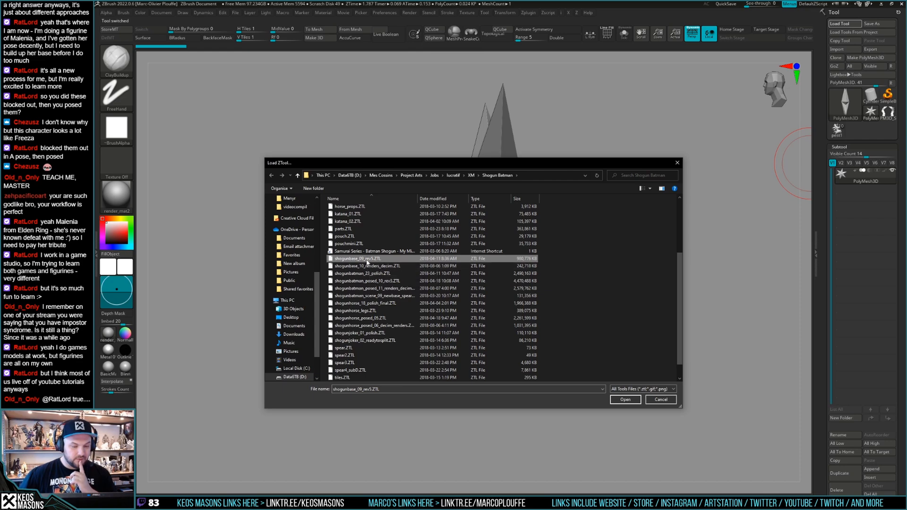
scroll(361, 239, up, 3)
scroll(357, 227, down, 3)
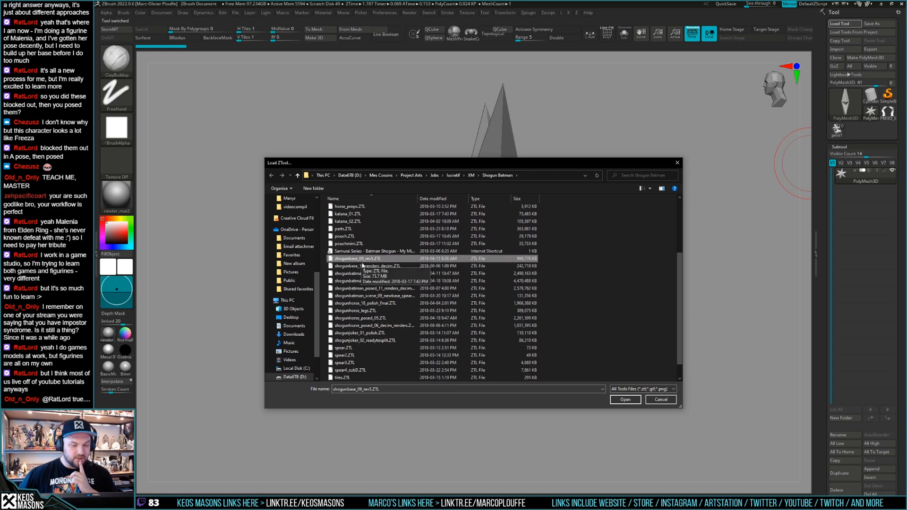
scroll(371, 284, down, 1)
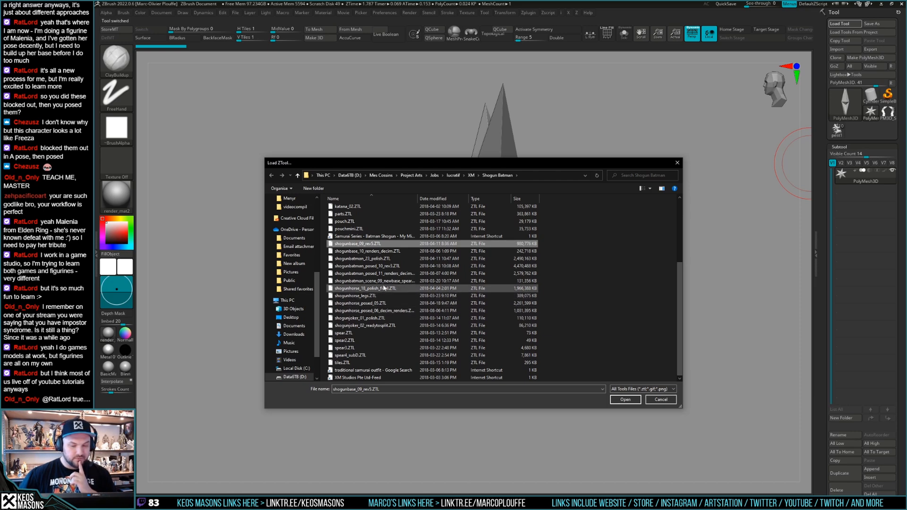
click(380, 267)
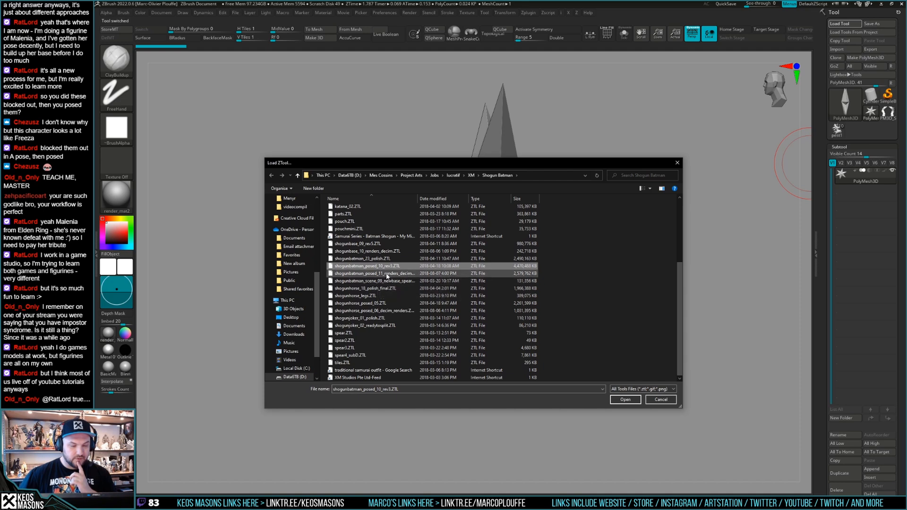
click(387, 274)
click(380, 288)
click(381, 282)
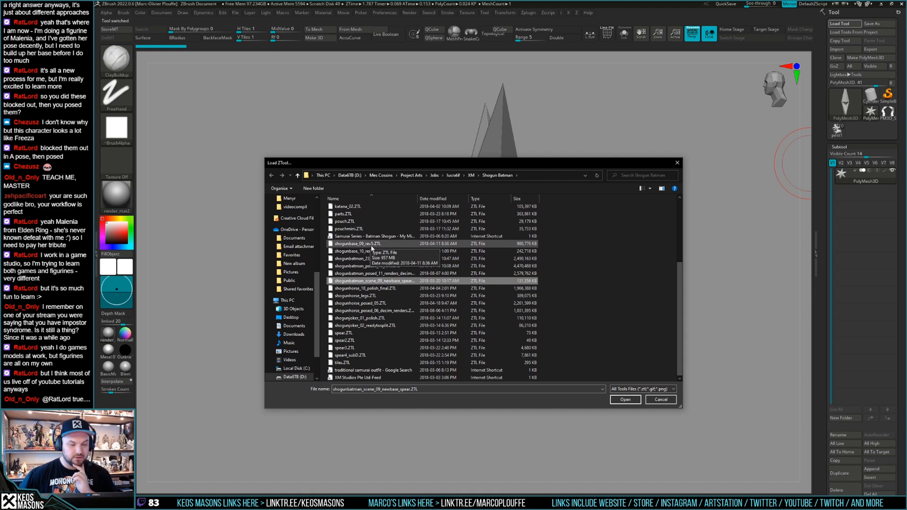
click(372, 259)
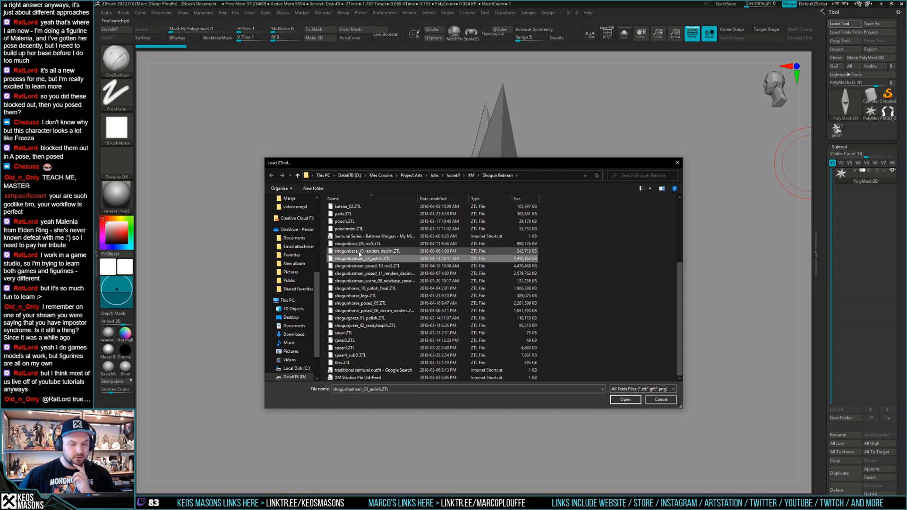
scroll(364, 260, up, 2)
scroll(355, 239, up, 2)
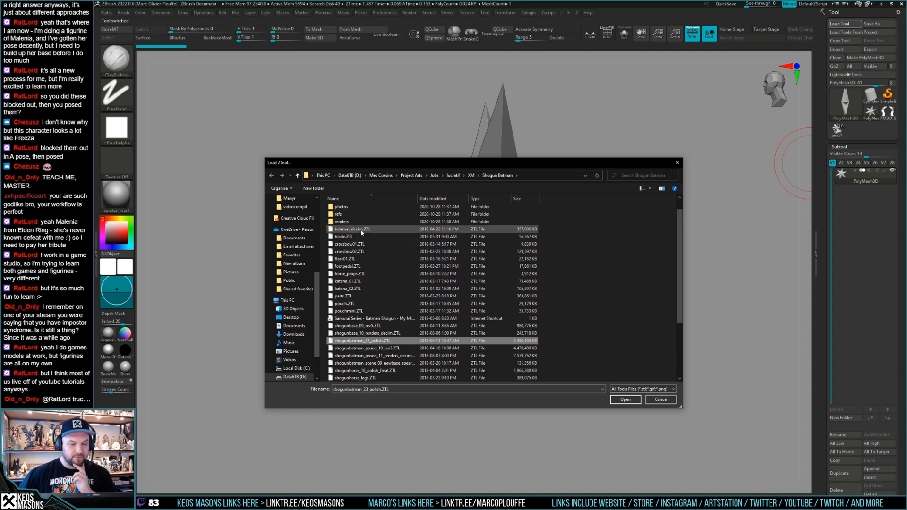
click(361, 231)
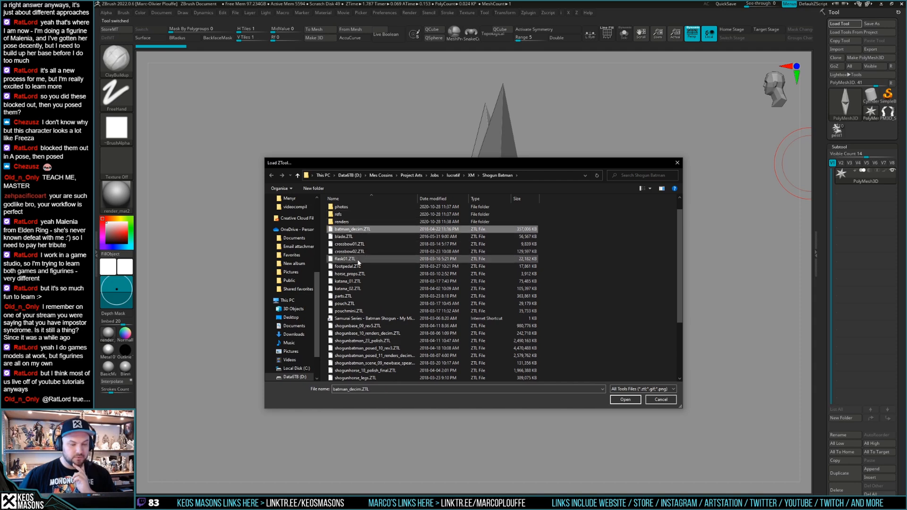
scroll(364, 274, down, 1)
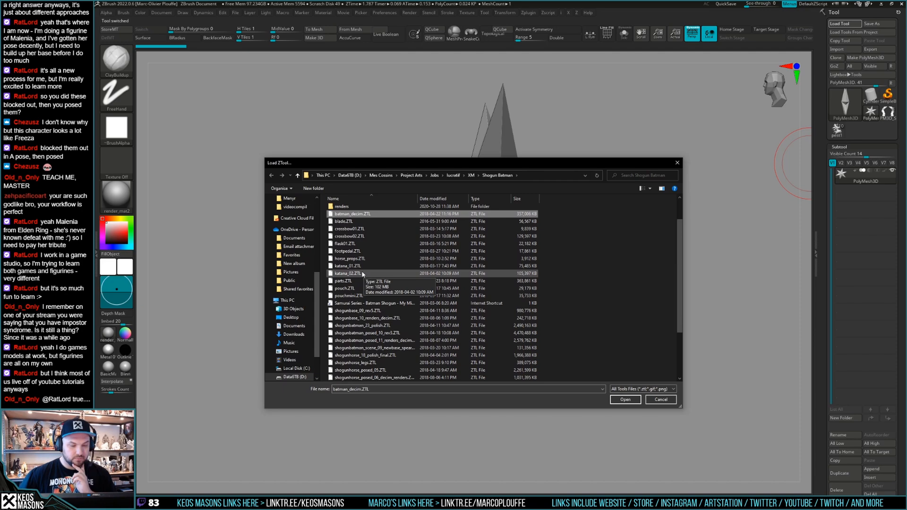
scroll(363, 274, down, 3)
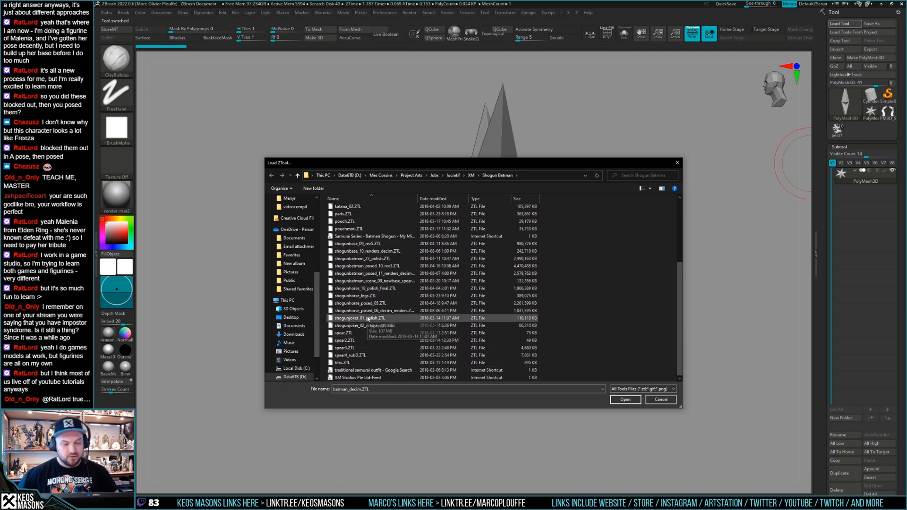
click(680, 163)
Switch to the pest1 tool and view its posed statue on its own from a side angle
drag(599, 269, 656, 257)
click(838, 135)
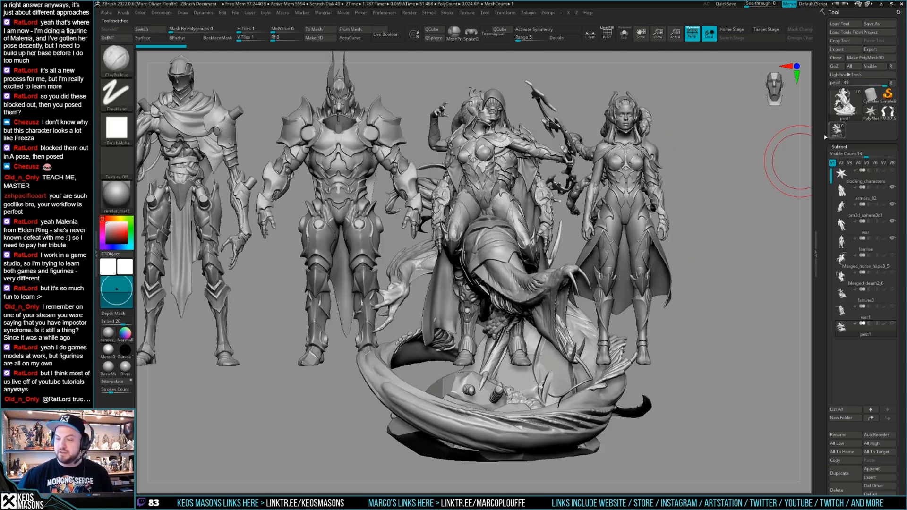
key(alt+s)
mouse_move(533, 166)
mouse_down()
mouse_move(577, 167)
mouse_move(465, 166)
mouse_move(541, 165)
mouse_up()
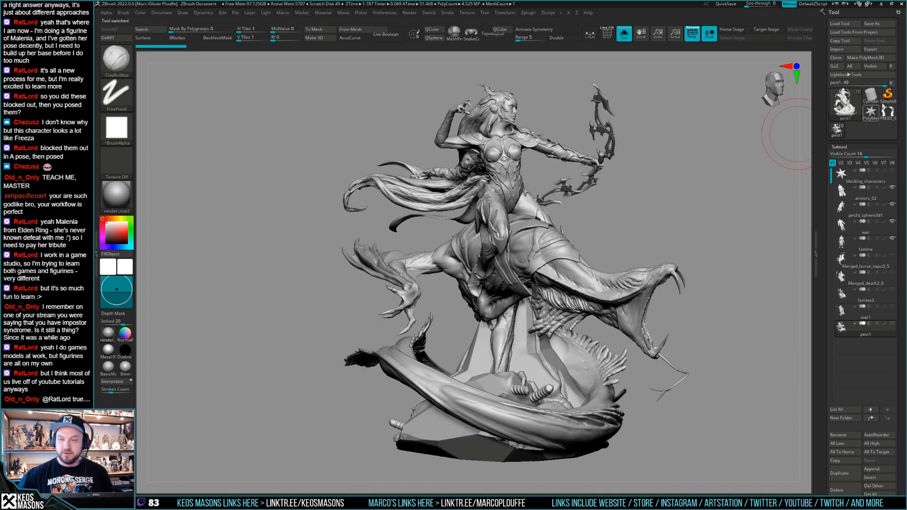
Switch back to the cat tool, view it from the front and show the whole character around the large arms
click(888, 112)
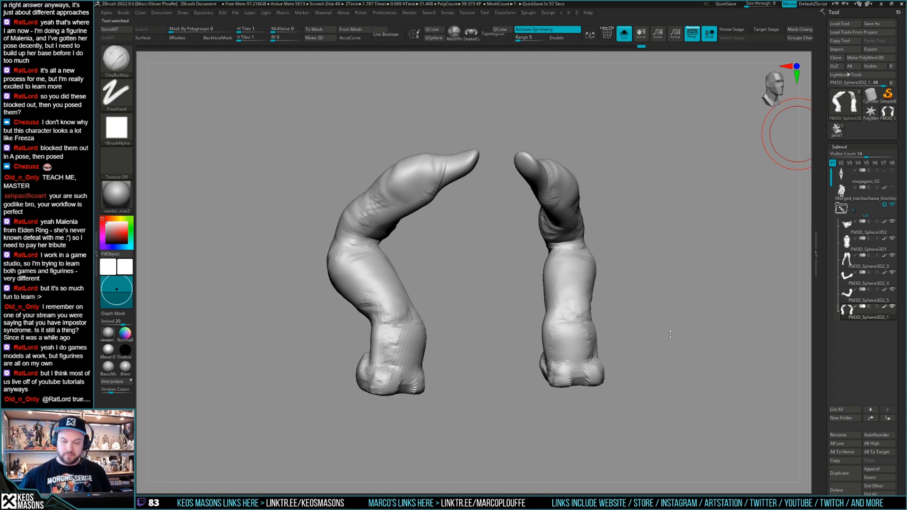
shift+drag(636, 288, 602, 304)
key(alt+s)
key(space)
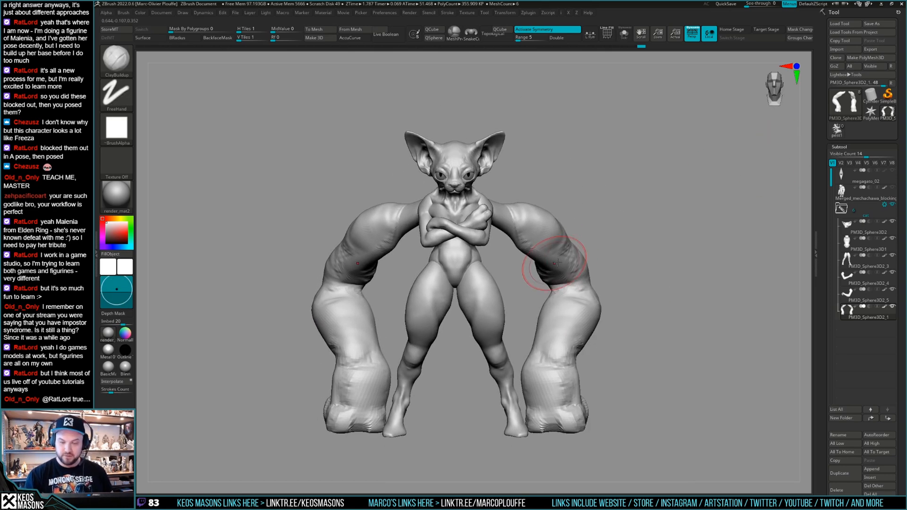
Build up the lower part of the large upper arms with symmetrical ClayBuildup strokes
right_drag(544, 268, 558, 280)
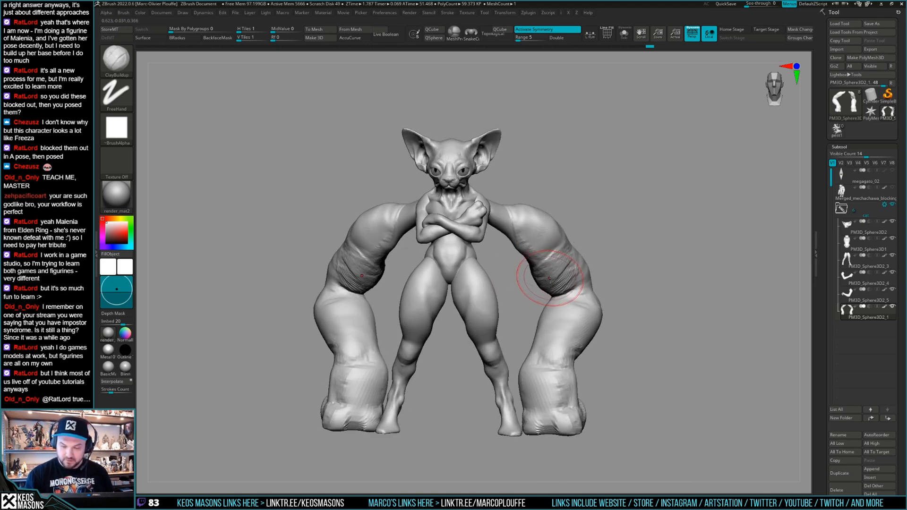
mouse_move(557, 300)
right_down()
mouse_move(647, 263)
mouse_move(647, 300)
mouse_move(642, 275)
mouse_move(656, 270)
right_up()
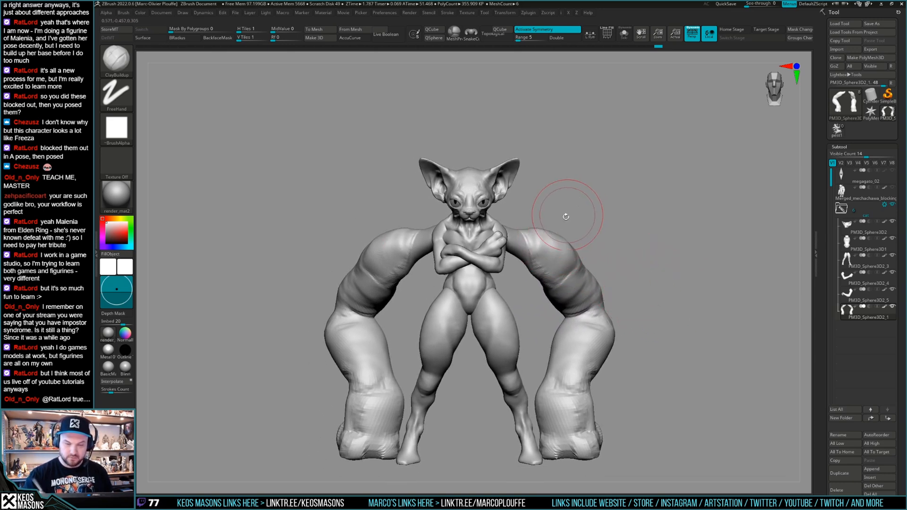
mouse_move(542, 231)
right_down()
mouse_move(557, 246)
mouse_move(525, 258)
mouse_move(508, 288)
mouse_move(480, 284)
mouse_move(510, 279)
mouse_move(539, 290)
mouse_move(501, 314)
mouse_move(551, 333)
mouse_move(561, 292)
mouse_move(593, 270)
mouse_move(532, 283)
mouse_move(581, 285)
mouse_move(574, 320)
mouse_move(595, 302)
mouse_move(577, 289)
mouse_move(604, 259)
mouse_move(554, 292)
right_up()
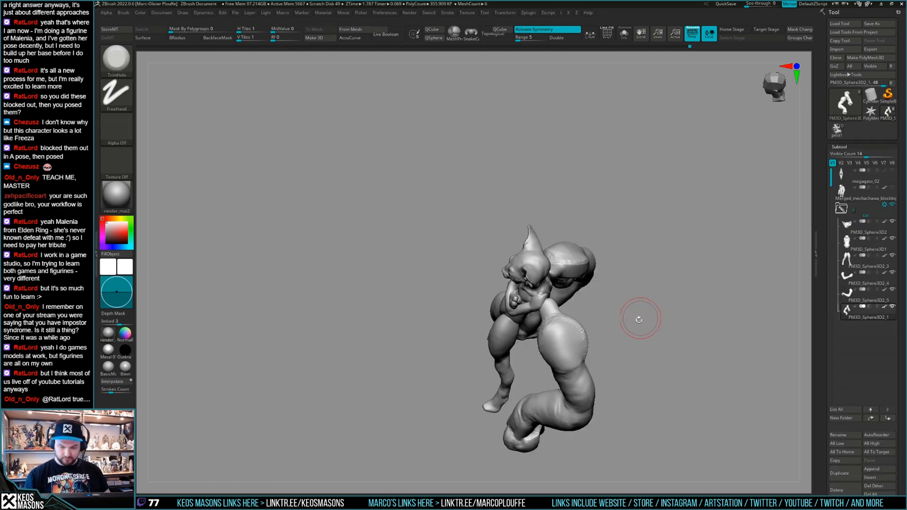
Sculpt bulky shoulder and biceps masses onto the large arms with symmetrical ClayBuildup strokes
mouse_move(638, 320)
right_down()
mouse_move(574, 302)
mouse_move(590, 284)
mouse_move(644, 273)
mouse_move(630, 307)
mouse_move(630, 279)
right_up()
key(b)
click(606, 309)
right_drag(573, 299, 560, 285)
drag(559, 284, 578, 284)
right_drag(577, 284, 587, 293)
drag(588, 294, 575, 304)
mouse_move(564, 294)
right_down()
mouse_move(597, 331)
mouse_move(633, 318)
mouse_move(623, 298)
mouse_move(587, 304)
mouse_move(589, 327)
mouse_move(620, 306)
mouse_move(632, 314)
mouse_move(619, 322)
mouse_move(634, 296)
right_up()
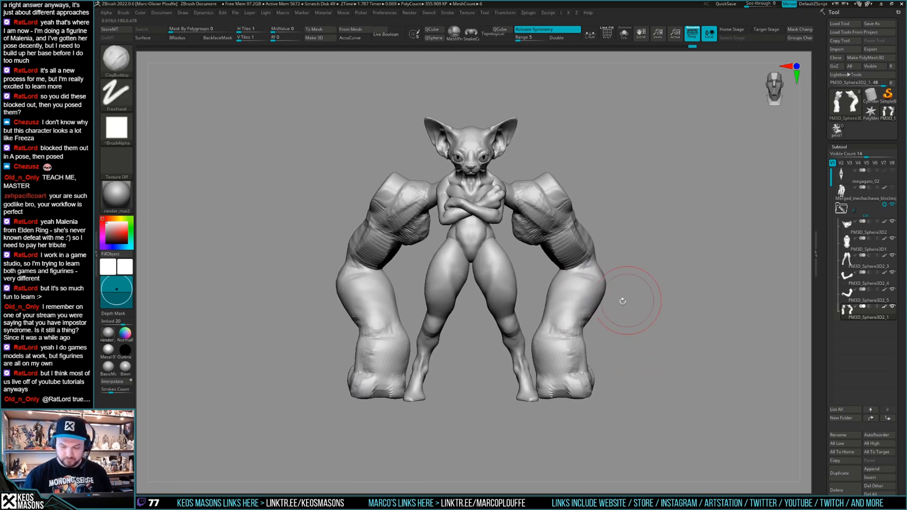
Build up the lower forearms and the fists of the large arms with ClayBuildup strokes
key(space)
right_drag(573, 300, 544, 326)
alt+right_drag(606, 325, 620, 303)
mouse_move(541, 329)
right_down()
mouse_move(520, 340)
mouse_move(528, 353)
right_up()
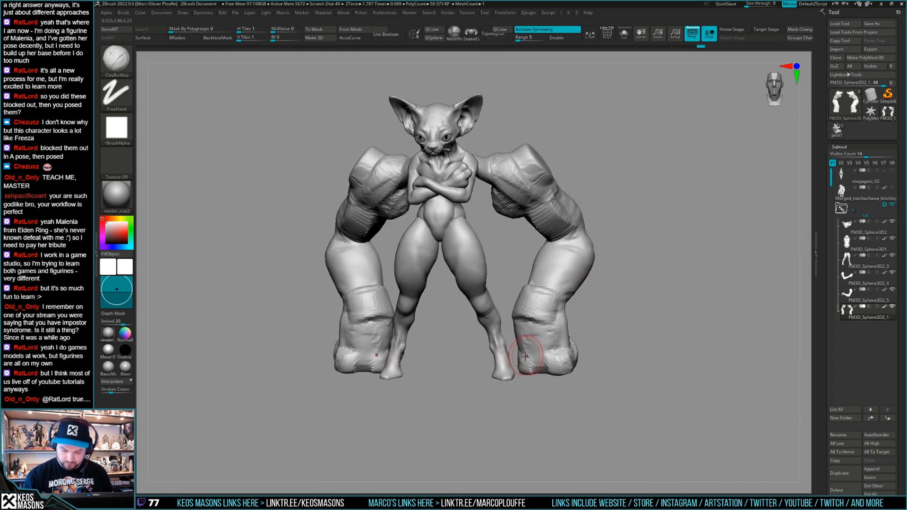
alt+right_drag(595, 335, 622, 304)
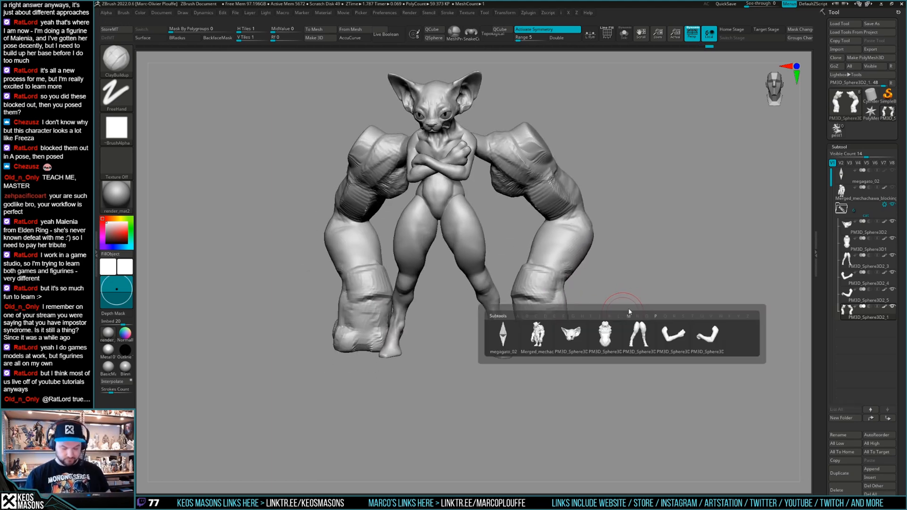
Isolate the large arms and update their DynaMesh to even out the topology
key(alt+s)
key(1)
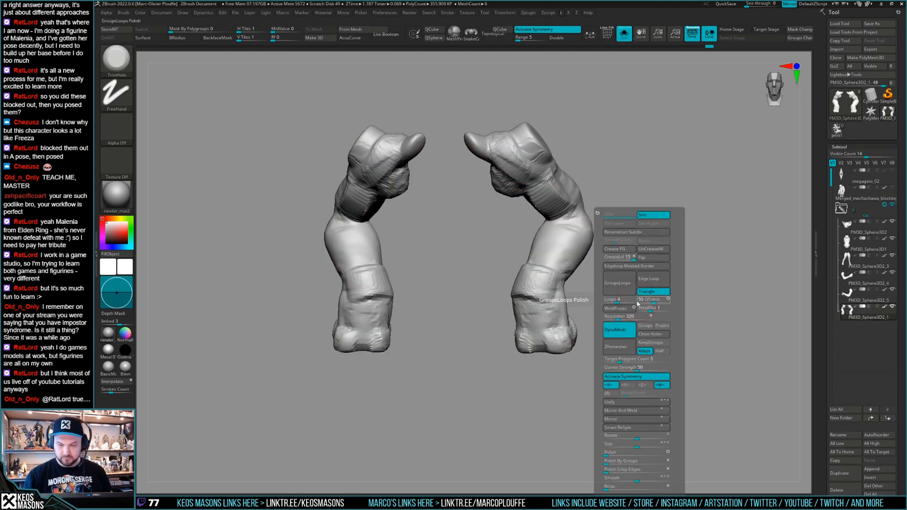
ctrl+drag(726, 236, 757, 263)
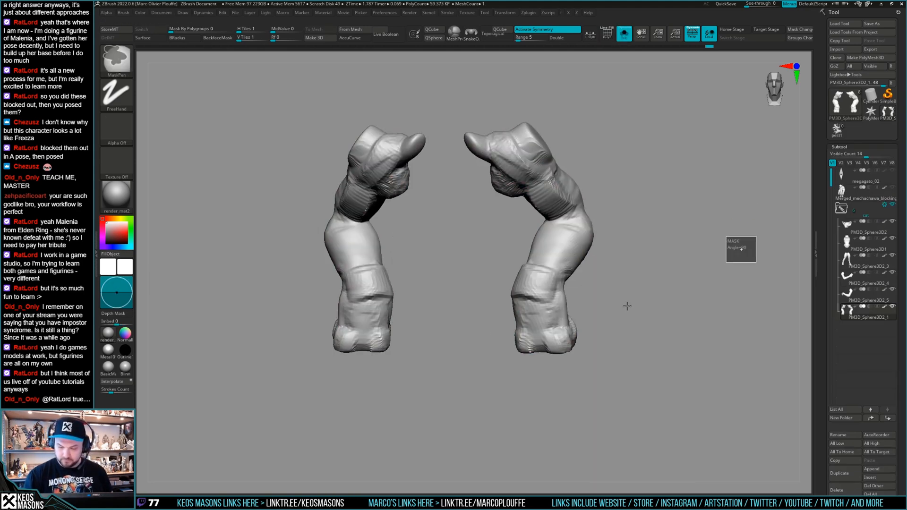
Rework the fists of the large arms, undo the last change and display the complete cat again
right_drag(650, 296, 646, 315)
mouse_move(552, 340)
right_down()
mouse_move(521, 350)
mouse_move(567, 330)
right_up()
click(556, 344)
click(520, 350)
mouse_move(638, 307)
shift+right_down()
mouse_move(609, 319)
mouse_move(619, 320)
mouse_move(618, 336)
mouse_move(627, 334)
mouse_move(628, 306)
shift+right_up()
click(637, 310)
key(ctrl+z)
right_click(618, 323)
key(space)
click(620, 260)
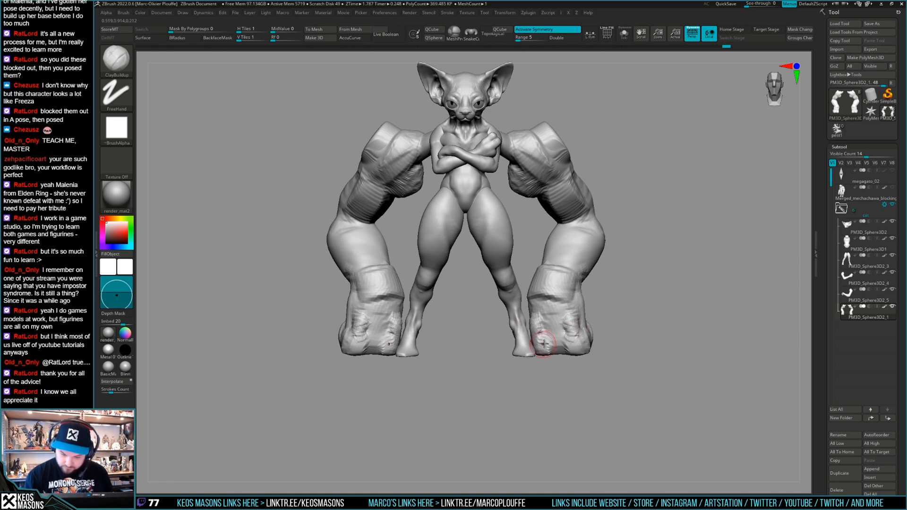
Refine the wrists and hands of the large arms with short ClayBuildup strokes and add volume to the outer forearms
right_click(572, 333)
mouse_move(572, 334)
right_down()
mouse_move(579, 356)
mouse_move(576, 344)
mouse_move(541, 333)
right_up()
drag(537, 344, 537, 359)
key(shift+alt+s)
right_drag(522, 363, 534, 382)
key(shift+alt+s)
key(shift)
mouse_move(593, 349)
right_down()
mouse_move(585, 338)
mouse_move(605, 432)
mouse_move(594, 303)
mouse_move(629, 311)
mouse_move(668, 304)
mouse_move(624, 324)
mouse_move(619, 336)
mouse_move(631, 318)
mouse_move(598, 310)
right_up()
key(space)
key(space)
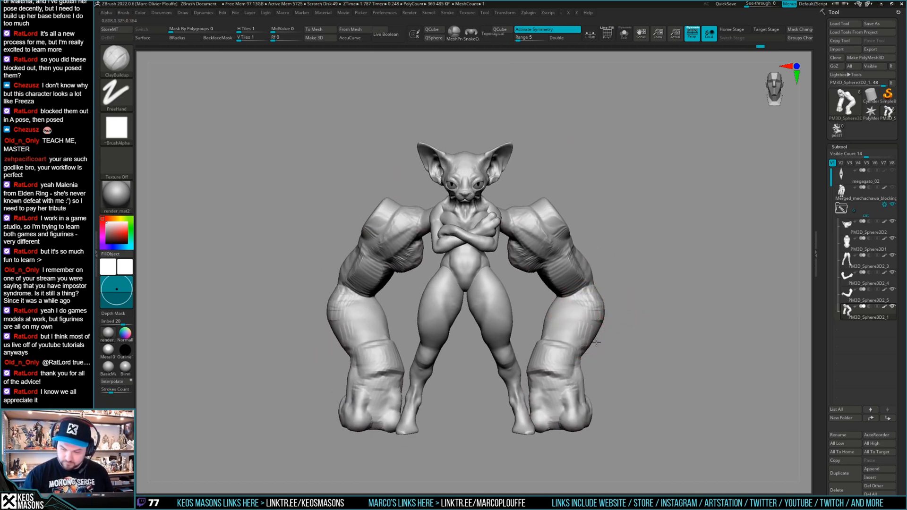
Thicken the large forearms with ClayBuildup strokes from the front and back, and group the arms as one polygroup
right_drag(589, 330, 540, 327)
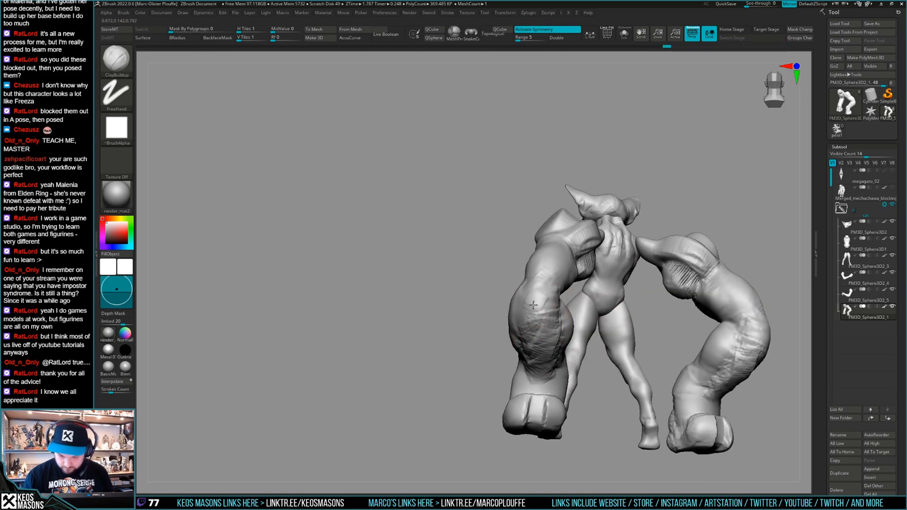
mouse_move(543, 327)
right_down()
mouse_move(513, 333)
mouse_move(569, 308)
mouse_move(579, 269)
mouse_move(551, 237)
mouse_move(567, 233)
mouse_move(591, 276)
mouse_move(557, 243)
mouse_move(573, 286)
mouse_move(640, 288)
mouse_move(641, 308)
right_up()
mouse_move(565, 440)
alt+right_down()
mouse_move(590, 399)
mouse_move(586, 430)
alt+right_up()
key(ctrl+w)
mouse_move(647, 299)
alt+right_down()
mouse_move(626, 288)
mouse_move(589, 320)
mouse_move(643, 291)
alt+right_up()
right_click(554, 321)
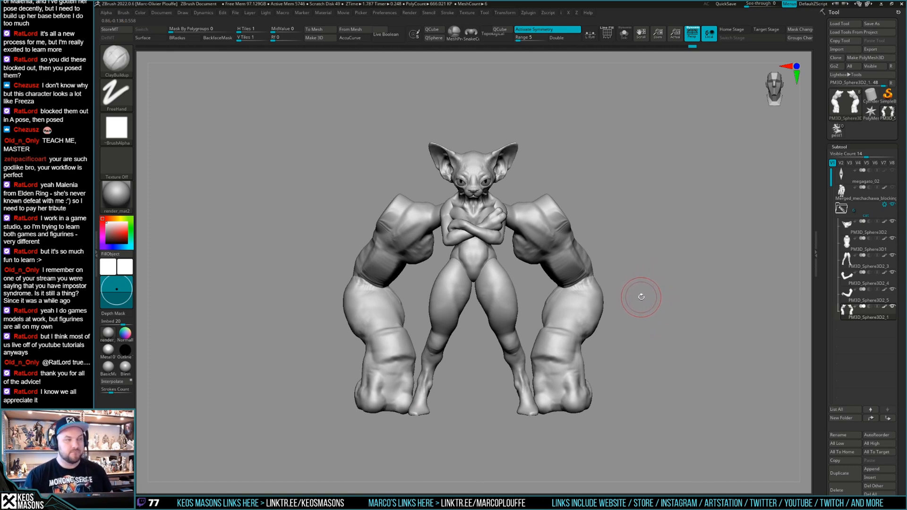
Add muscle volume to the outer side of the large upper arms above the elbows with ClayBuildup strokes
alt+right_drag(639, 303, 636, 281)
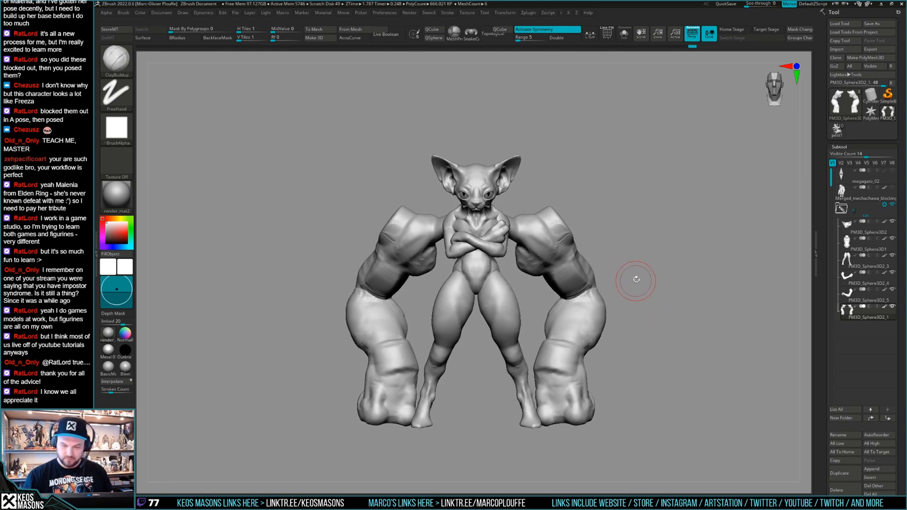
right_drag(580, 287, 579, 296)
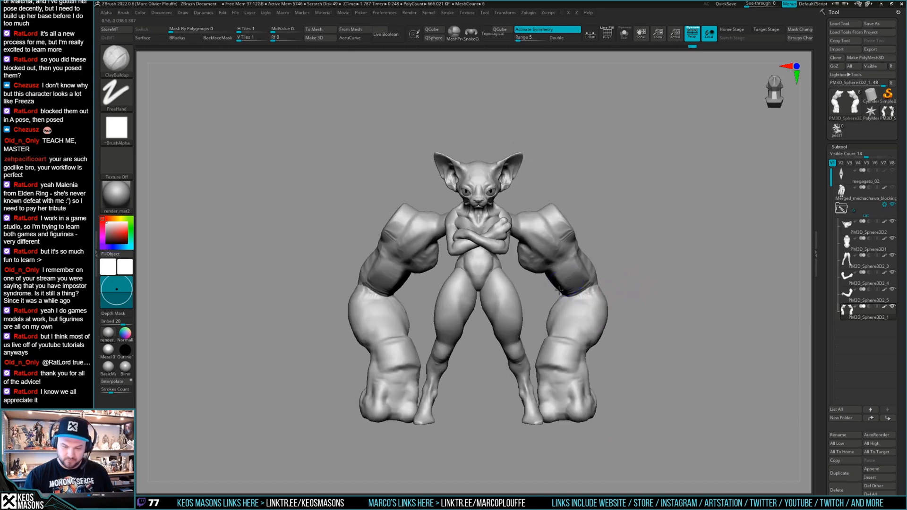
right_click(577, 284)
mouse_move(681, 242)
right_down()
mouse_move(542, 285)
mouse_move(584, 263)
right_up()
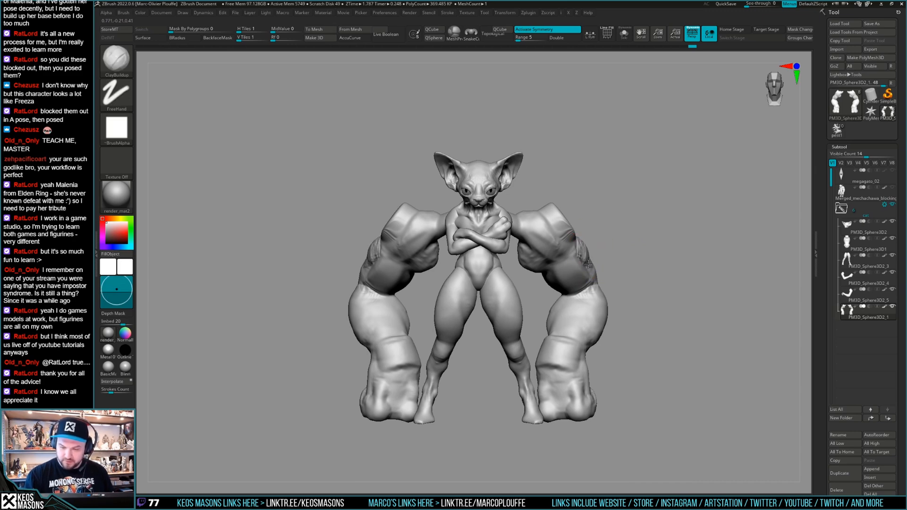
Smooth the outer upper arms and add short ClayBuildup strokes across the wrists of the large arms, blending them into the hands
shift+drag(591, 265, 589, 242)
mouse_move(625, 285)
right_down()
mouse_move(603, 260)
mouse_move(650, 245)
mouse_move(669, 253)
right_up()
right_click(605, 271)
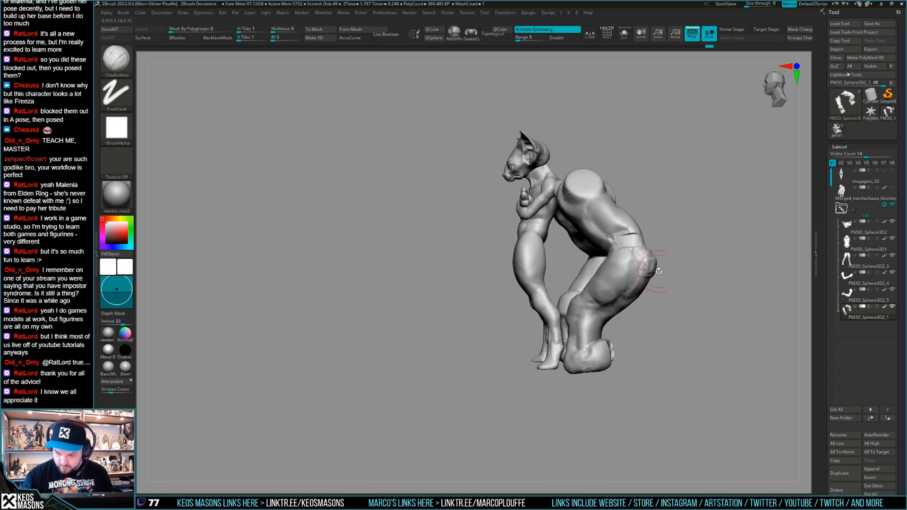
mouse_move(654, 257)
right_down()
mouse_move(638, 270)
mouse_move(629, 257)
mouse_move(621, 264)
mouse_move(640, 263)
mouse_move(618, 274)
mouse_move(614, 298)
mouse_move(604, 268)
mouse_move(622, 272)
mouse_move(620, 281)
mouse_move(568, 298)
right_up()
right_click(620, 267)
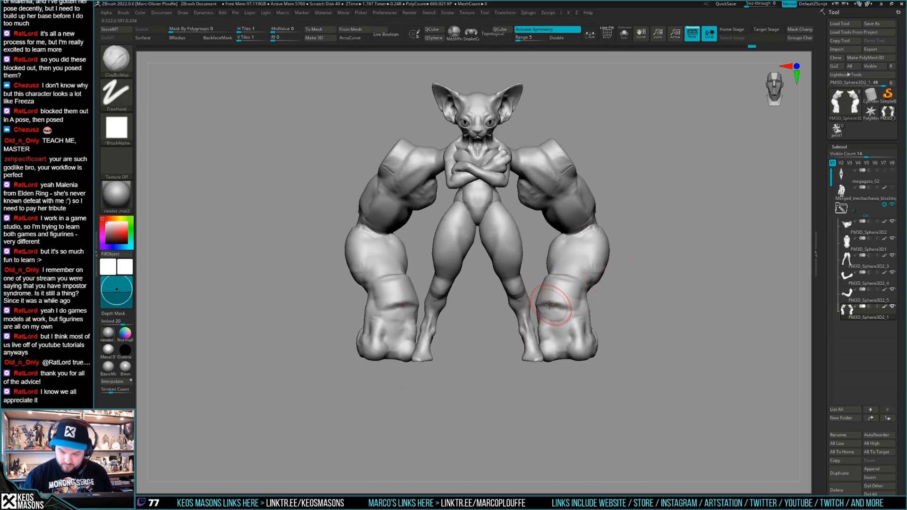
key(shift)
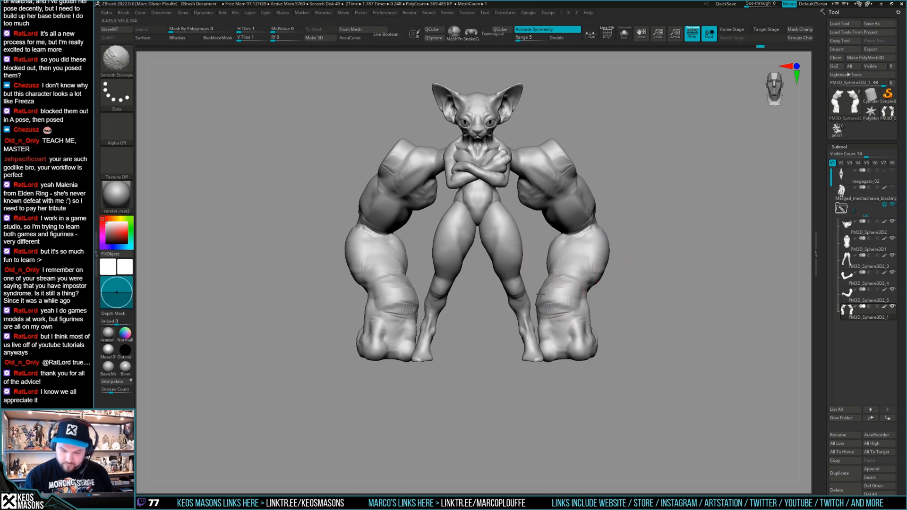
mouse_move(634, 288)
alt+right_down()
mouse_move(627, 275)
mouse_move(640, 241)
mouse_move(634, 291)
mouse_move(628, 276)
mouse_move(652, 259)
mouse_move(653, 268)
mouse_move(629, 265)
alt+right_up()
key(shift)
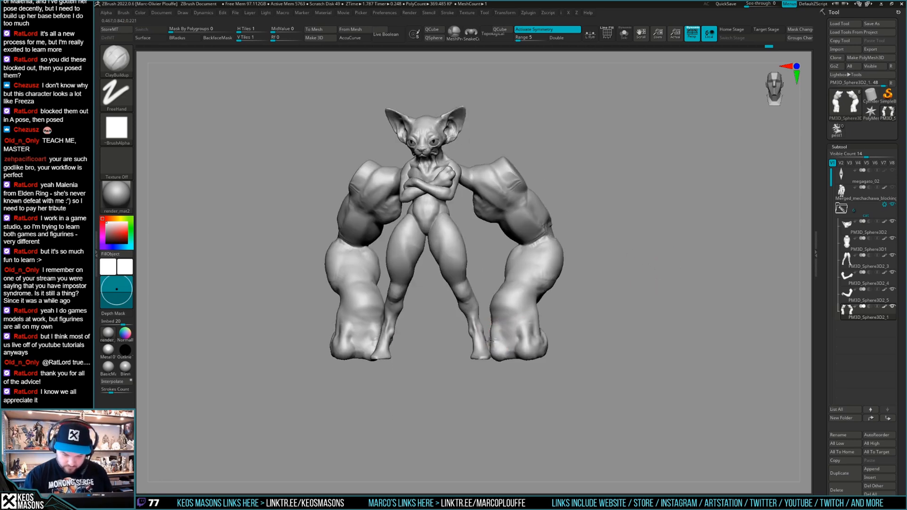
mouse_move(599, 288)
right_down()
mouse_move(611, 289)
mouse_move(606, 315)
right_up()
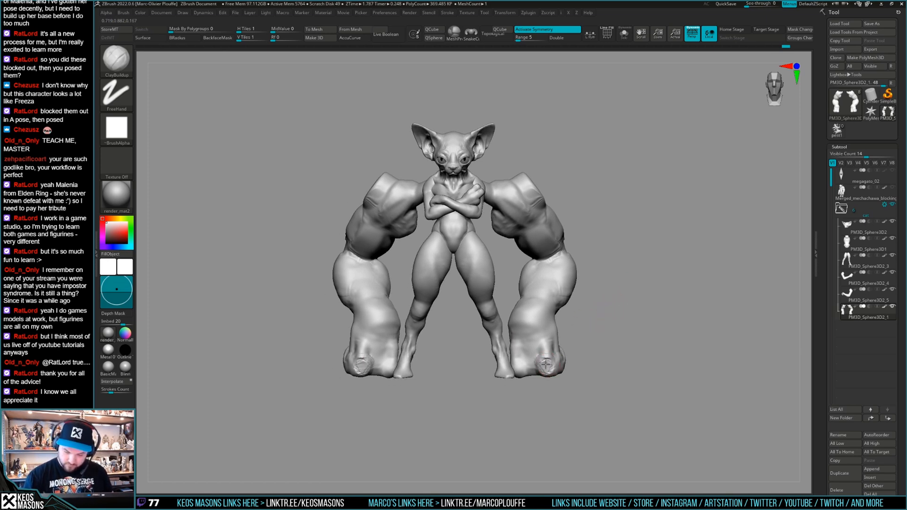
Build up the front of the fists on the large arms with ClayBuildup and smooth the strokes
drag(547, 365, 545, 370)
key(alt+s)
mouse_move(515, 359)
right_down()
mouse_move(585, 318)
mouse_move(633, 310)
mouse_move(640, 295)
right_up()
key(alt+s)
shift+drag(559, 341, 544, 362)
Carve crease lines between the finger forms of the large fists with the DamStandard brush
mouse_move(569, 350)
right_down()
mouse_move(528, 355)
mouse_move(564, 355)
right_up()
key(b)
key(d)
key(s)
drag(564, 358, 556, 365)
mouse_move(562, 359)
right_down()
mouse_move(539, 354)
mouse_move(582, 344)
mouse_move(569, 351)
mouse_move(579, 330)
mouse_move(602, 326)
mouse_move(625, 297)
mouse_move(529, 358)
right_up()
key(s)
Adjust the brush settings and rework the inner side of the isolated fists with ClayBuildup strokes
key(space)
click(615, 263)
key(space)
click(613, 265)
right_click(528, 358)
key(space)
click(544, 262)
right_drag(686, 284, 549, 330)
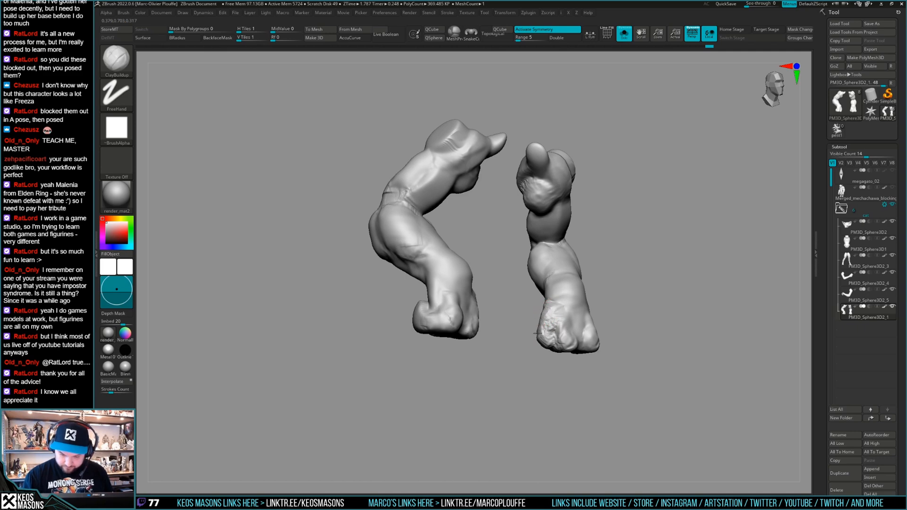
Smooth the reworked sides of the fists and display the complete cat again
right_drag(546, 314, 551, 358)
key(alt+s)
mouse_move(569, 316)
shift+right_down()
mouse_move(628, 295)
mouse_move(628, 318)
mouse_move(640, 308)
mouse_move(629, 300)
mouse_move(626, 376)
shift+right_up()
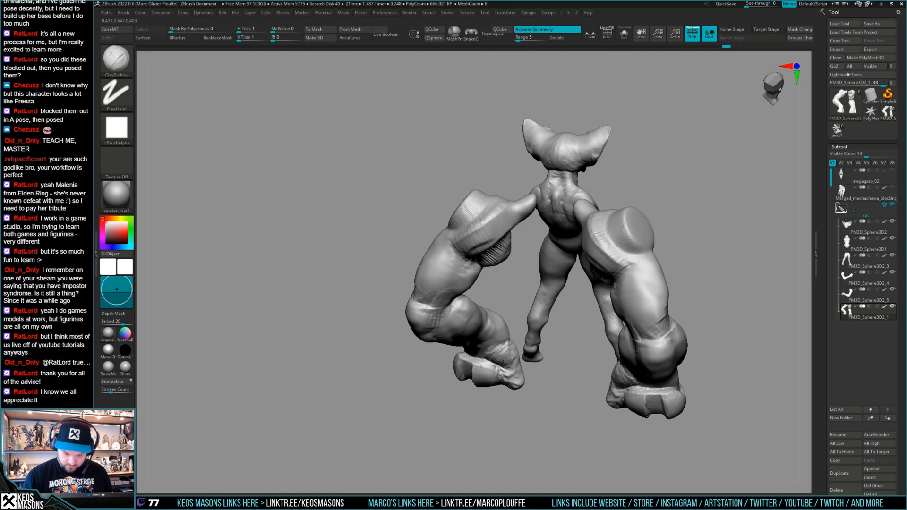
mouse_move(506, 350)
right_down()
mouse_move(550, 328)
mouse_move(514, 334)
mouse_move(508, 348)
mouse_move(634, 284)
mouse_move(648, 286)
right_up()
key(alt+s)
key(alt+s)
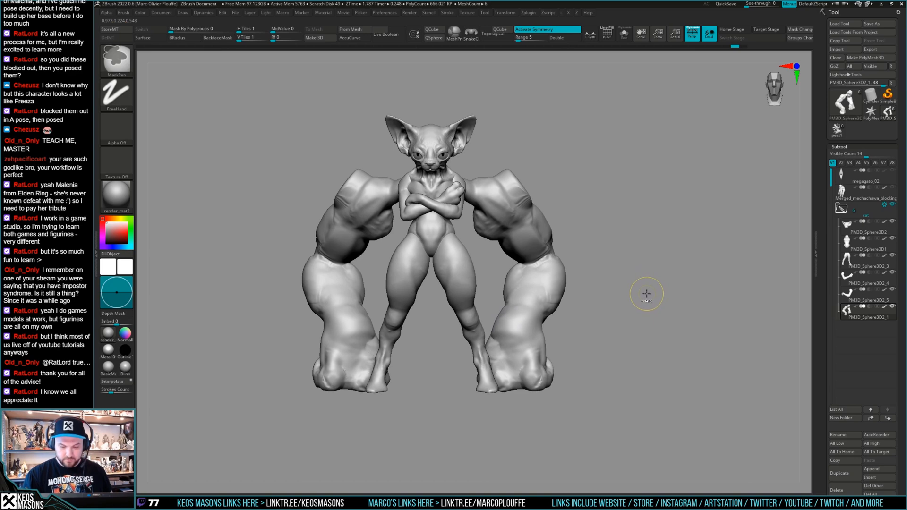
Isolate the large arms and build up the front of the wrists and backs of the hands with ClayBuildup
key(alt+s)
right_drag(614, 305, 539, 317)
drag(554, 296, 557, 326)
right_drag(525, 324, 574, 317)
drag(572, 311, 579, 316)
mouse_move(579, 316)
right_down()
mouse_move(561, 321)
mouse_move(555, 309)
mouse_move(554, 337)
mouse_move(550, 310)
mouse_move(566, 302)
right_up()
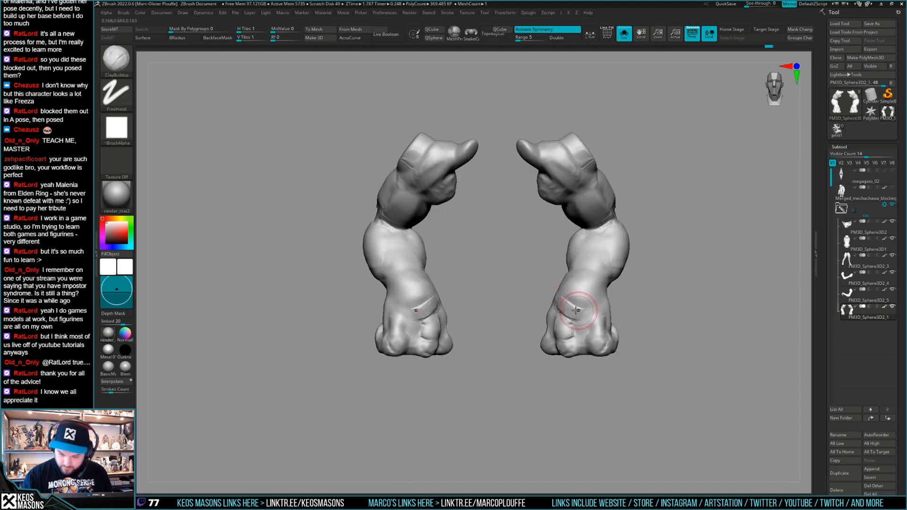
drag(563, 299, 579, 302)
right_drag(579, 303, 626, 319)
key(alt+s)
Add a new sculpting layer to the large arms subtool
right_click(494, 330)
right_drag(563, 288, 626, 265)
drag(823, 288, 818, 321)
click(837, 476)
Lay a horizontal Transpose line beside the large forearm and shift both arms sideways symmetrically
mouse_move(570, 275)
alt+right_down()
mouse_move(566, 296)
mouse_move(562, 280)
alt+right_up()
key(w)
drag(588, 283, 683, 287)
drag(621, 286, 606, 288)
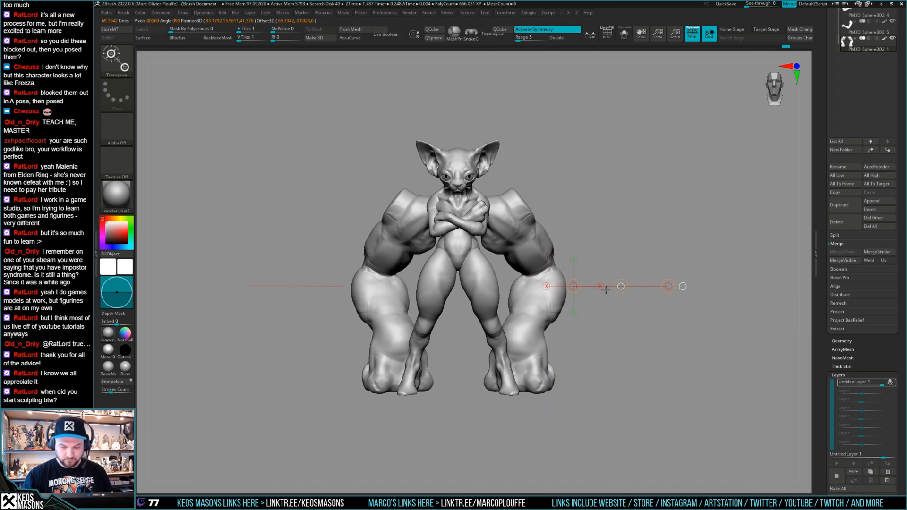
Lay a vertical Transpose line down from the shoulder and rotate the large arms outward, away from the legs
shift+drag(495, 201, 493, 457)
drag(492, 323, 500, 371)
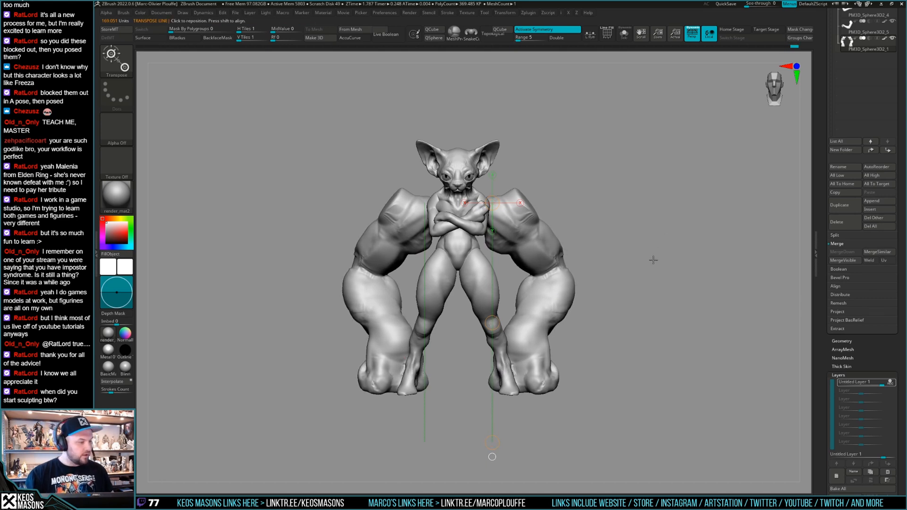
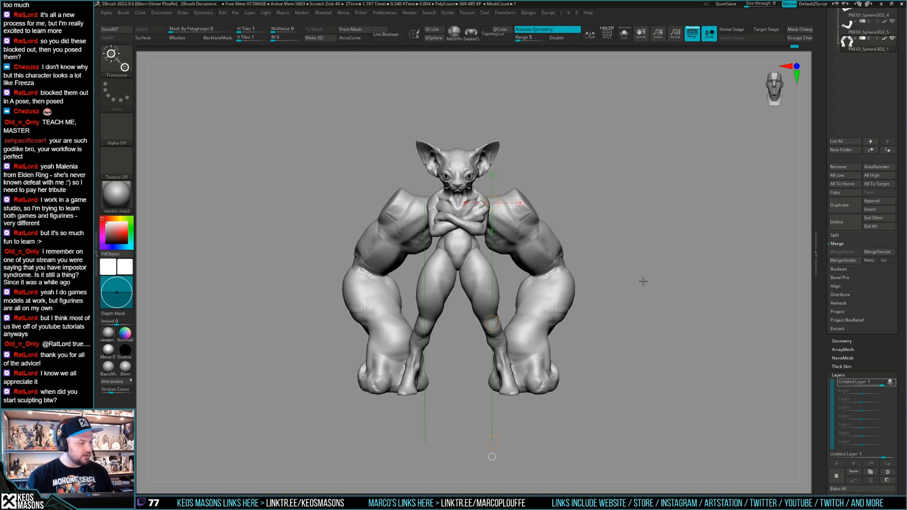
alt+drag(635, 276, 644, 258)
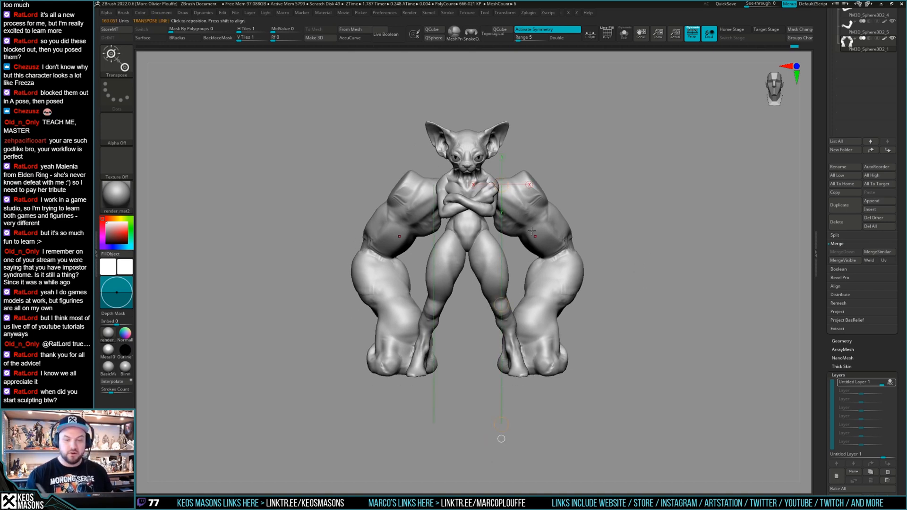
drag(502, 416, 542, 418)
key(q)
Turn perspective off, fine-tune the arm rotation and clip the undersides of the large fists flat with a straight ClipCurve
key(p)
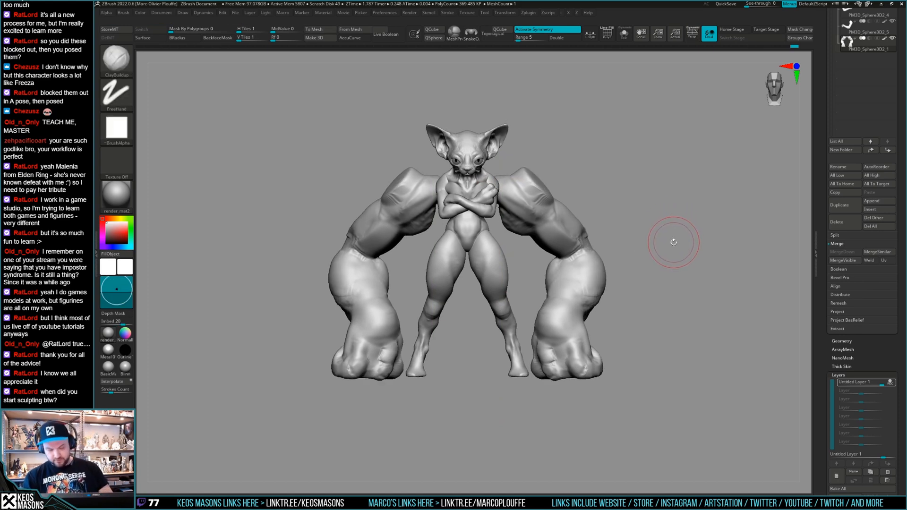
key(w)
drag(503, 416, 504, 413)
key(q)
mouse_move(623, 378)
ctrl+shift+mouse_down()
mouse_move(356, 379)
mouse_move(364, 385)
ctrl+shift+mouse_up()
Reshape the large fists with the Move brush and isolate the arms subtool
mouse_move(669, 253)
mouse_down()
mouse_move(657, 223)
mouse_move(658, 244)
mouse_move(636, 274)
mouse_move(644, 245)
mouse_move(587, 324)
mouse_move(584, 313)
mouse_move(553, 329)
mouse_up()
key(b)
key(m)
key(v)
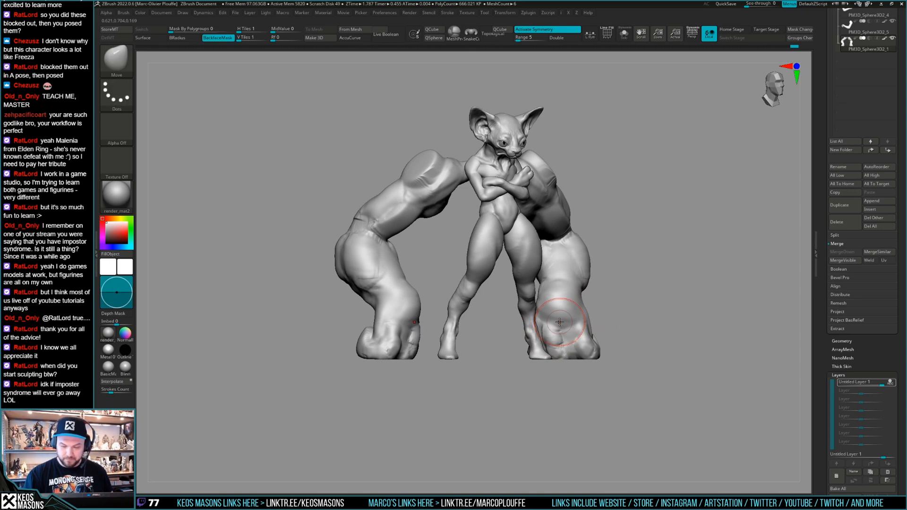
key(space)
click(624, 308)
drag(628, 310, 625, 310)
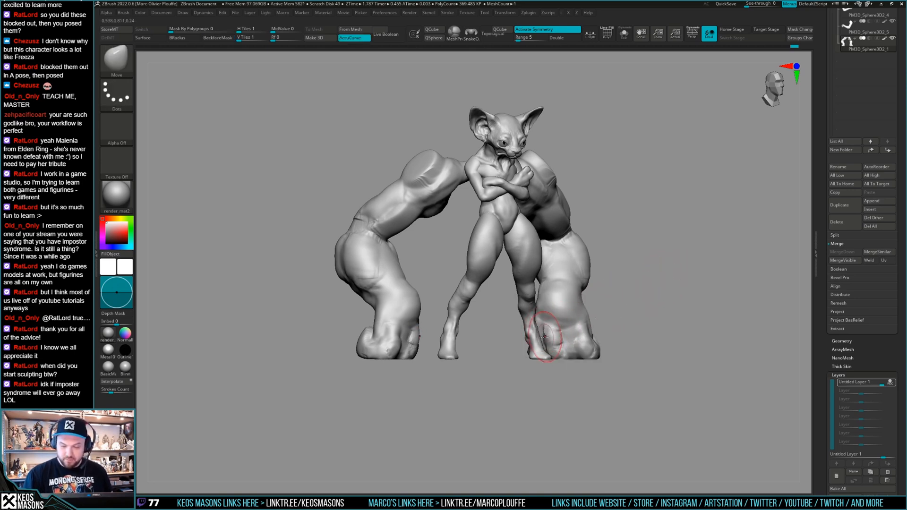
key(ctrl+shift+s)
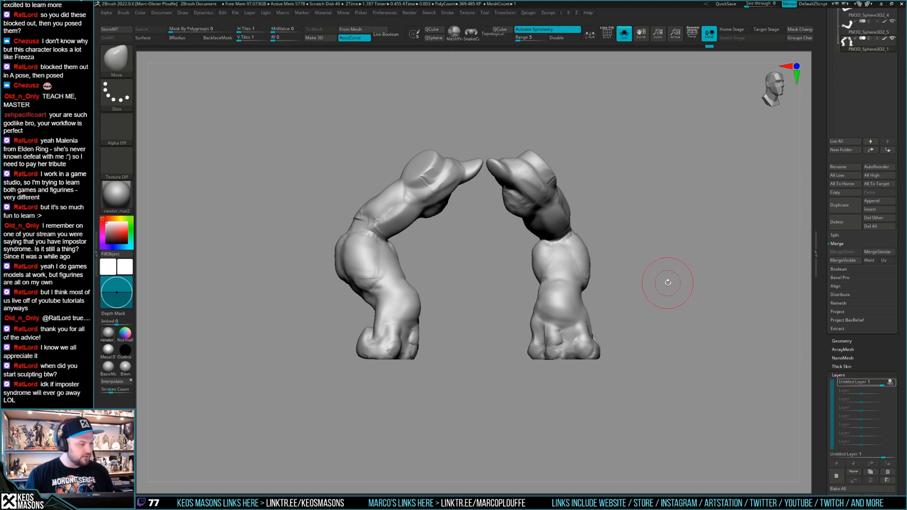
Adjust the outline of the flattened fists from below and from the side with the Move brush
drag(659, 265, 598, 307)
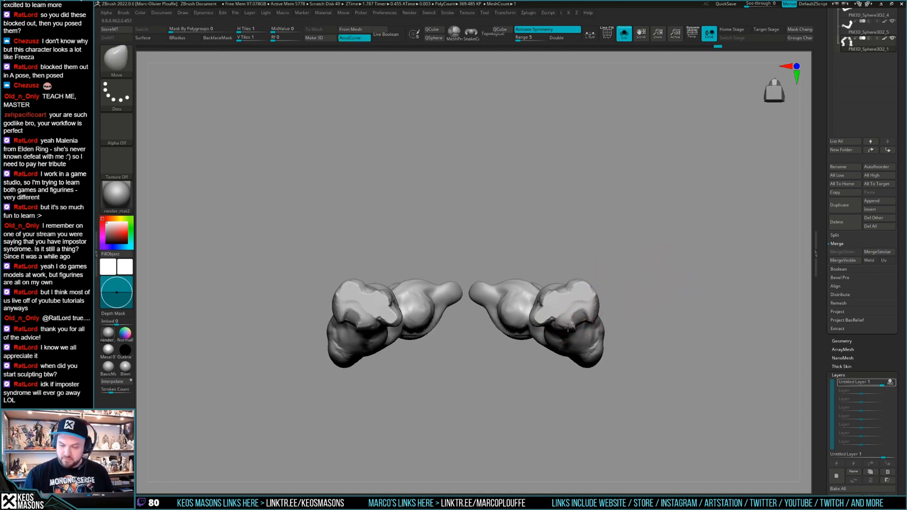
key(space)
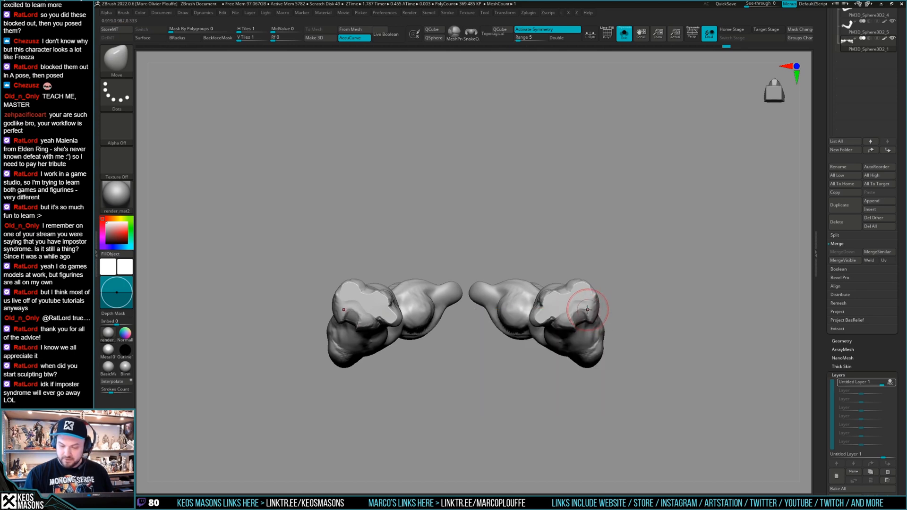
mouse_move(610, 303)
mouse_down()
mouse_move(608, 320)
mouse_move(620, 295)
mouse_up()
drag(590, 262, 592, 261)
mouse_move(610, 270)
mouse_down()
mouse_move(579, 279)
mouse_move(592, 253)
mouse_move(574, 258)
mouse_move(588, 260)
mouse_up()
key(space)
key(space)
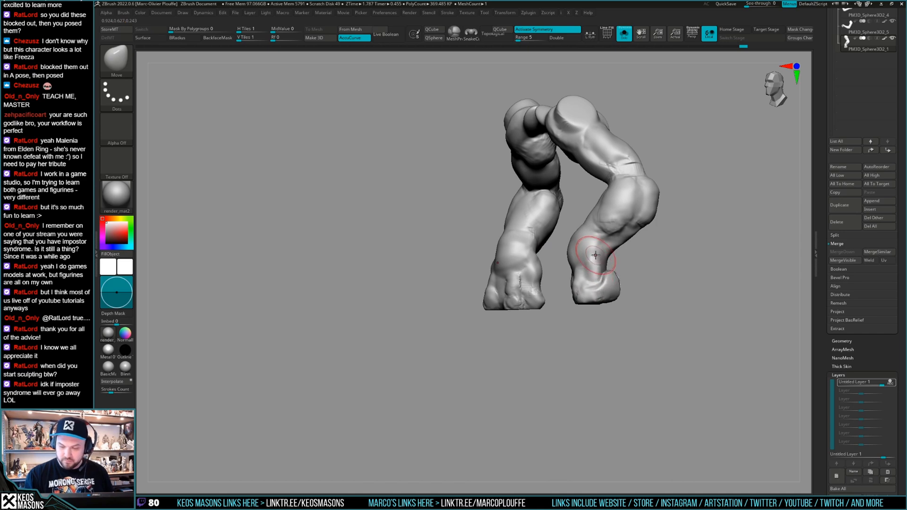
Try to trim the outer side of the large fists with ClipCurve
right_drag(599, 277, 646, 289)
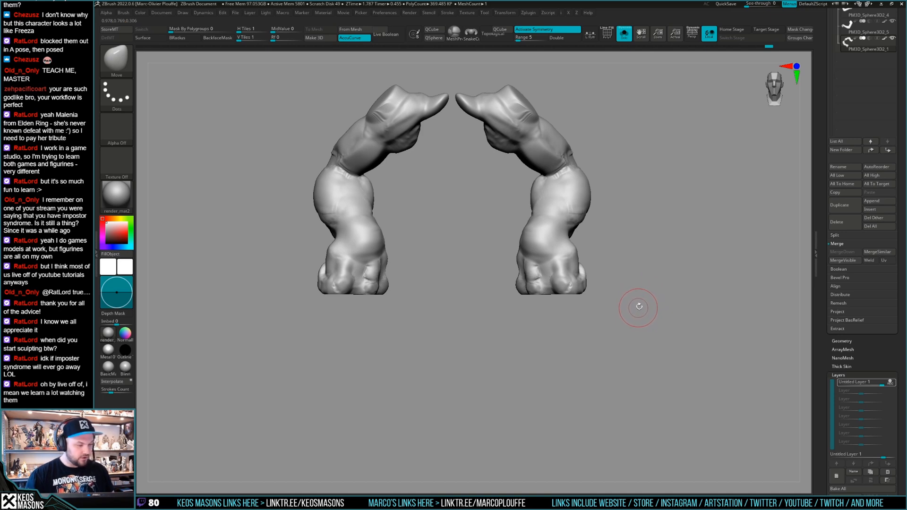
right_drag(638, 290, 613, 273)
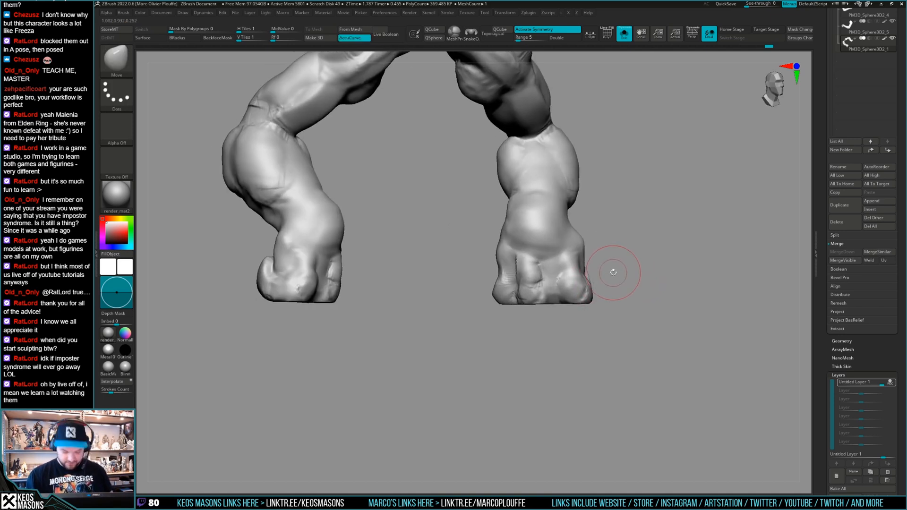
mouse_move(594, 285)
shift+mouse_down()
mouse_move(591, 300)
mouse_move(602, 304)
shift+mouse_up()
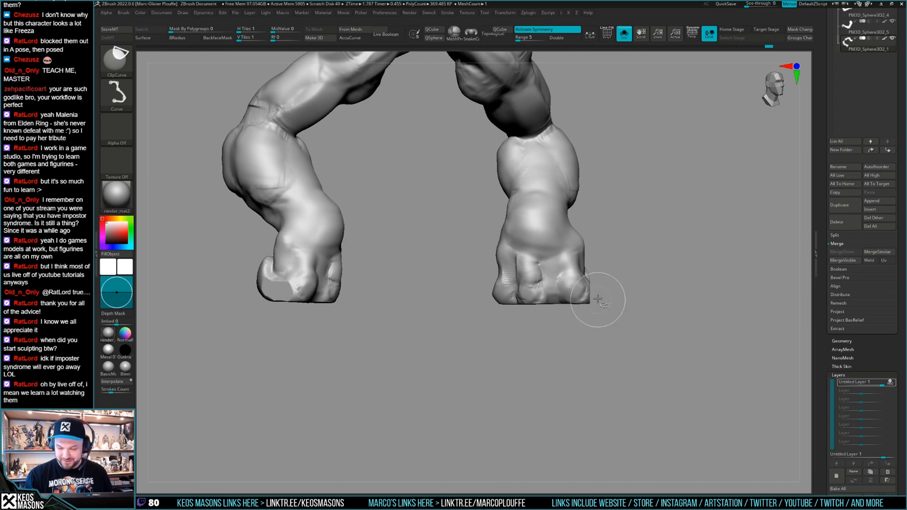
mouse_move(582, 299)
shift+right_down()
mouse_move(614, 269)
mouse_move(600, 295)
mouse_move(605, 284)
mouse_move(619, 309)
shift+right_up()
Add volume to the backs of the large hands and the wrists with ClayBuildup
key(b)
key(c)
key(b)
key(space)
drag(569, 264, 577, 272)
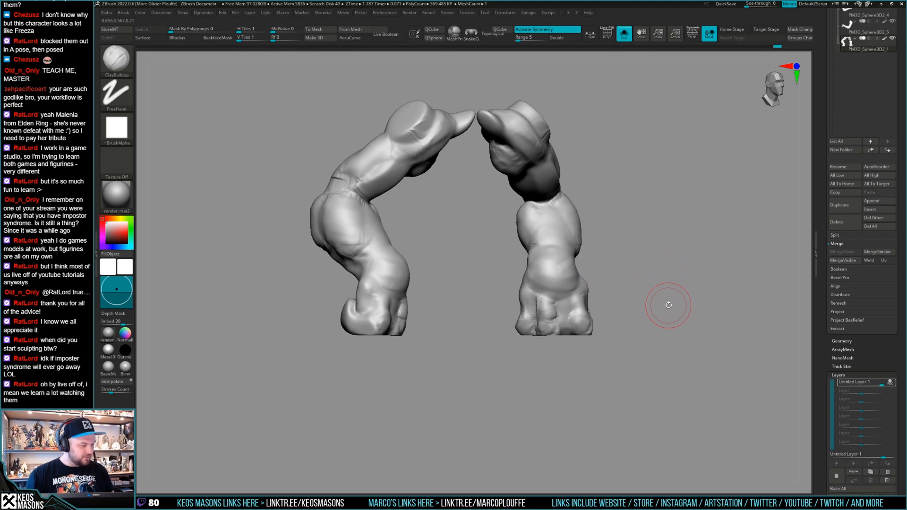
mouse_move(668, 305)
mouse_down()
mouse_move(551, 257)
mouse_move(526, 270)
mouse_move(530, 263)
mouse_up()
mouse_move(534, 255)
right_down()
mouse_move(528, 268)
mouse_move(569, 259)
mouse_move(548, 264)
right_up()
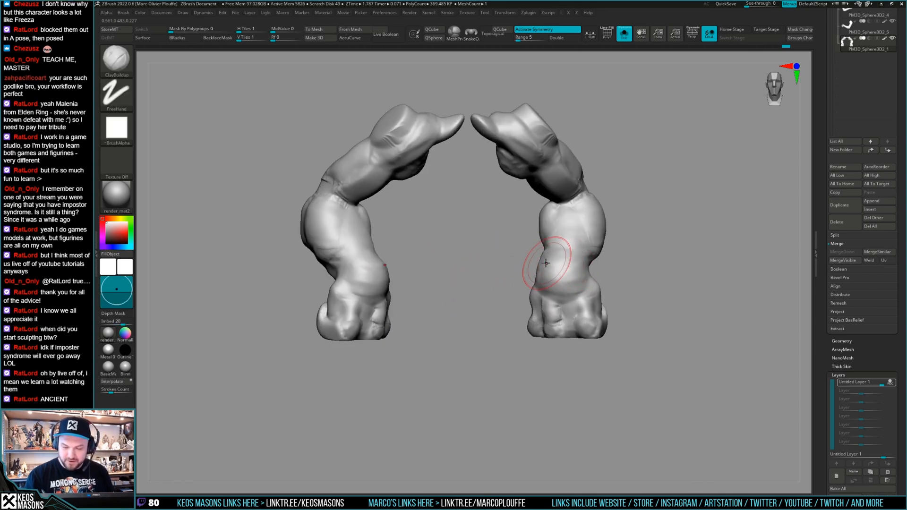
Round out the lower forearms above the wrists with ClayBuildup, smooth them and display the complete cat again
drag(548, 275, 552, 270)
right_drag(555, 268, 572, 259)
right_click(571, 268)
shift+drag(561, 278, 555, 276)
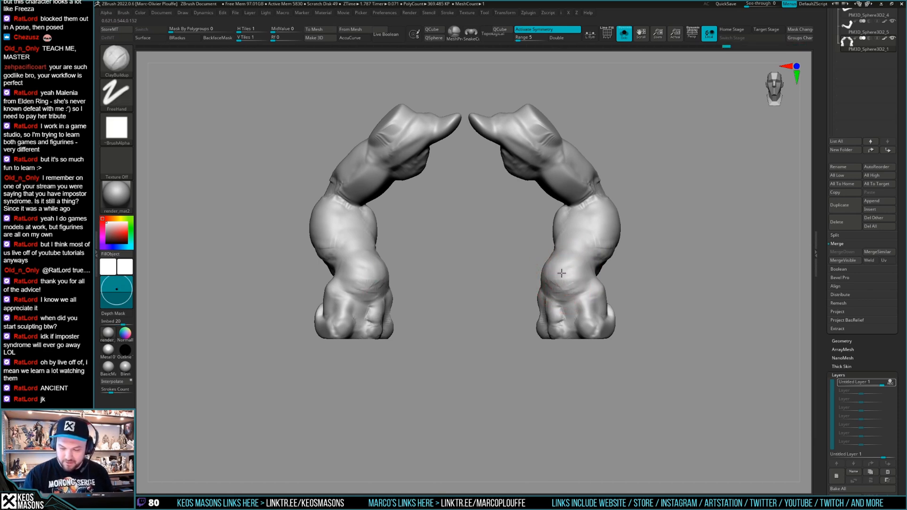
mouse_move(570, 286)
mouse_down()
mouse_move(558, 292)
mouse_move(572, 283)
mouse_up()
mouse_move(577, 287)
right_down()
mouse_move(580, 268)
mouse_move(532, 243)
mouse_move(600, 256)
mouse_move(559, 259)
mouse_move(636, 236)
mouse_move(647, 282)
mouse_move(652, 269)
mouse_move(633, 277)
mouse_move(638, 271)
mouse_move(648, 285)
mouse_move(644, 275)
right_up()
key(shift+s)
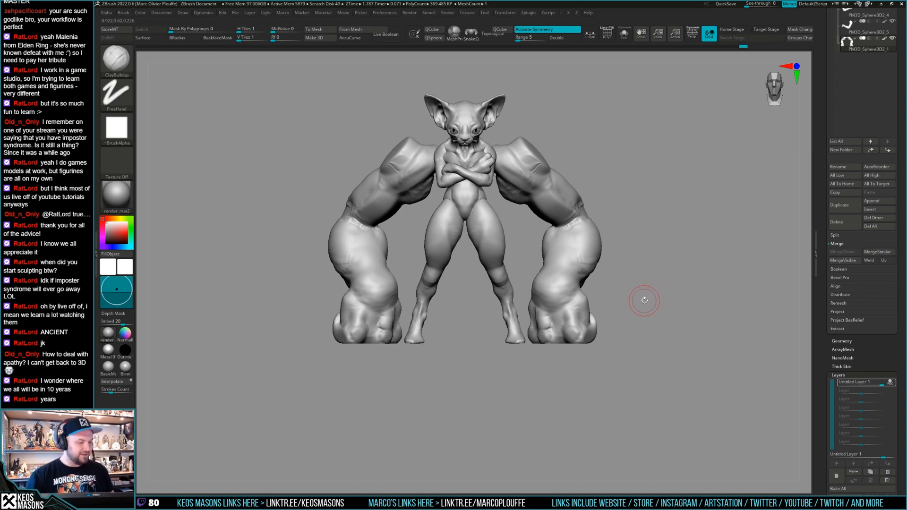
Refine the outer and inner contours of the large forearms from the front with ClayBuildup and smoothing
alt+right_drag(586, 285, 595, 289)
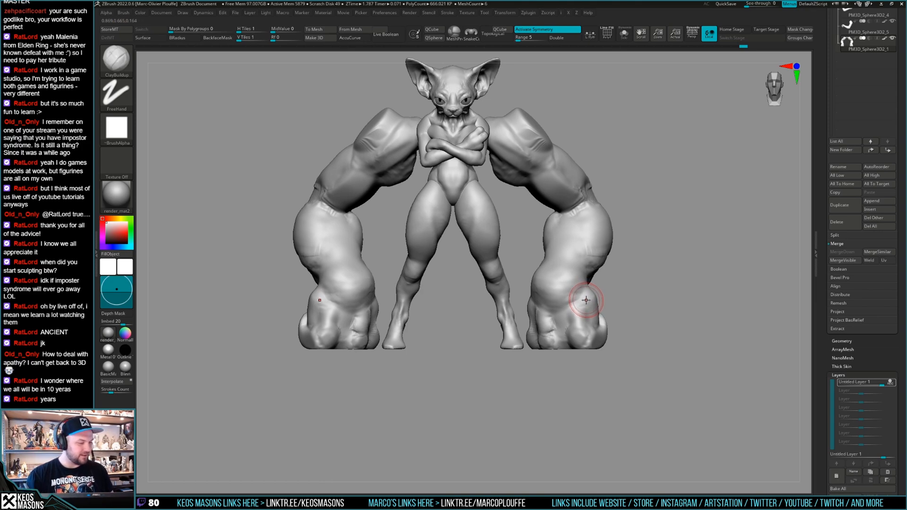
mouse_move(649, 259)
right_down()
mouse_move(560, 272)
mouse_move(562, 288)
mouse_move(568, 283)
mouse_move(549, 286)
mouse_move(612, 291)
mouse_move(512, 290)
right_up()
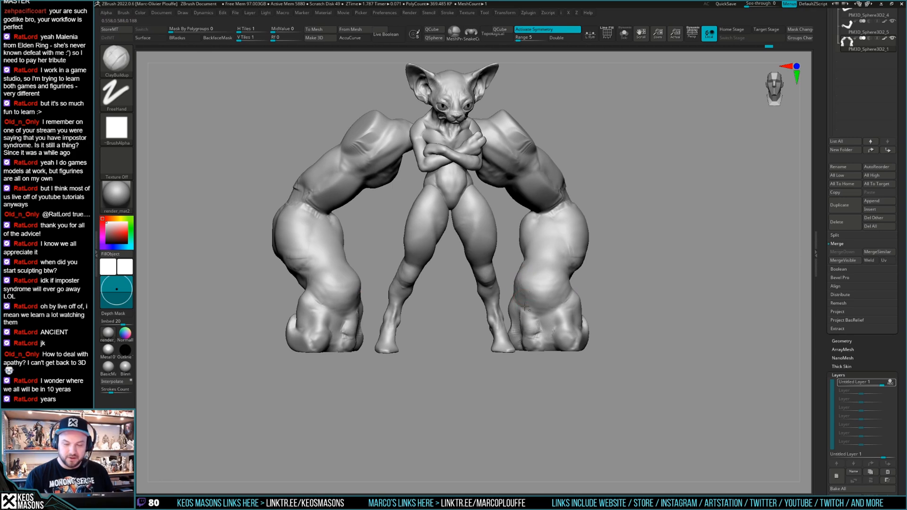
key(shift)
mouse_move(553, 274)
right_down()
mouse_move(567, 281)
mouse_move(554, 277)
mouse_move(709, 234)
mouse_move(558, 274)
mouse_move(557, 263)
mouse_move(804, 264)
mouse_move(652, 257)
mouse_move(557, 278)
mouse_move(579, 258)
mouse_move(563, 280)
mouse_move(564, 261)
mouse_move(629, 264)
mouse_move(609, 284)
mouse_move(622, 277)
mouse_move(588, 281)
mouse_move(628, 257)
right_up()
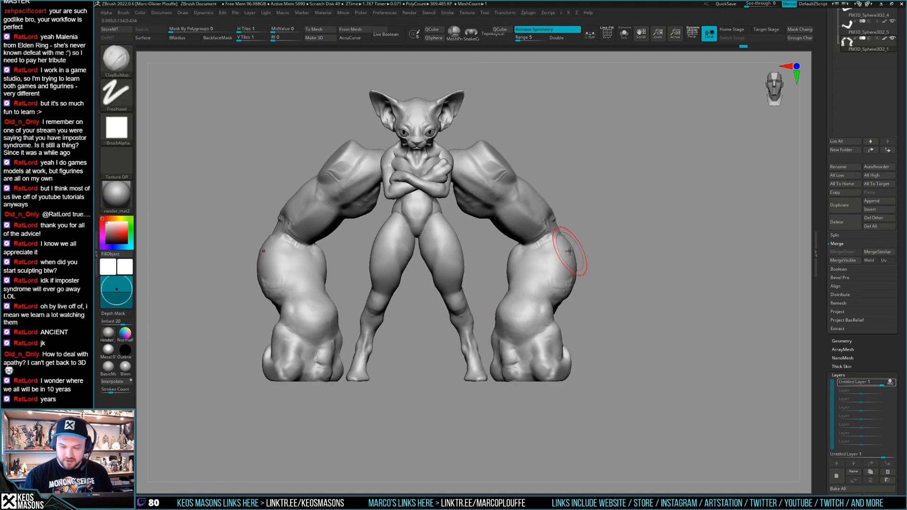
right_drag(577, 279, 587, 259)
shift+drag(560, 284, 565, 276)
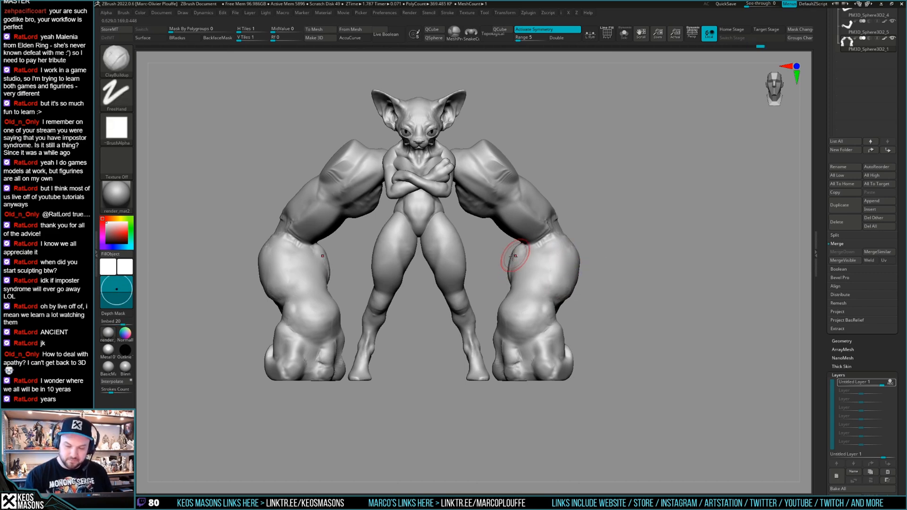
mouse_move(514, 257)
shift+right_down()
mouse_move(523, 229)
mouse_move(619, 274)
mouse_move(628, 290)
mouse_move(614, 304)
mouse_move(551, 247)
mouse_move(516, 264)
mouse_move(496, 239)
mouse_move(493, 259)
shift+right_up()
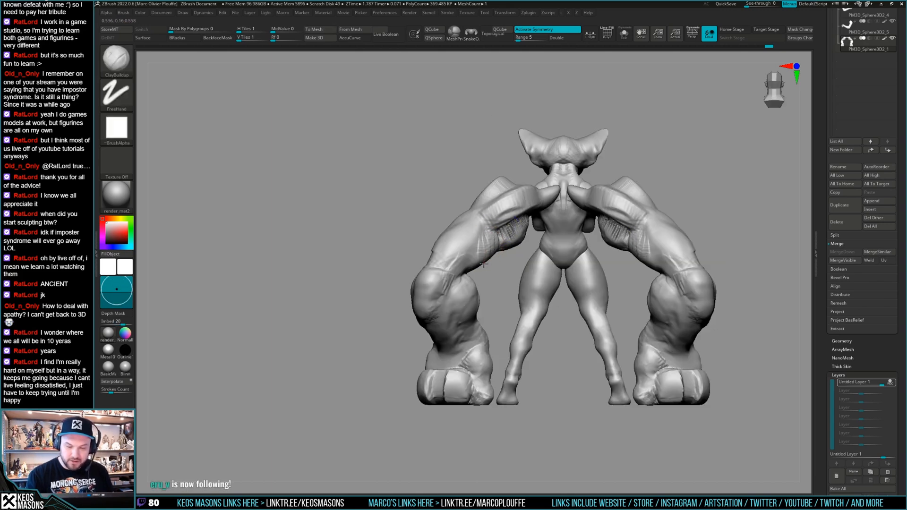
Build up the back of the large elbows and forearms with ClayBuildup and smooth the strokes
mouse_move(495, 261)
right_down()
mouse_move(506, 284)
mouse_move(540, 288)
mouse_move(505, 246)
mouse_move(537, 258)
mouse_move(509, 257)
mouse_move(530, 259)
mouse_move(597, 242)
mouse_move(548, 265)
mouse_move(532, 305)
mouse_move(570, 243)
mouse_move(579, 284)
mouse_move(570, 181)
mouse_move(567, 234)
mouse_move(551, 274)
mouse_move(583, 255)
mouse_move(579, 282)
right_up()
key(space)
key(space)
key(space)
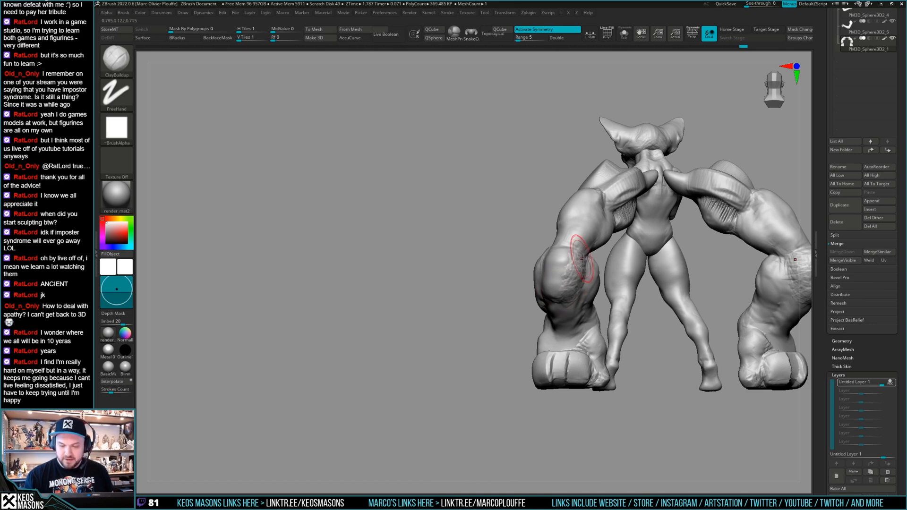
mouse_move(585, 257)
right_down()
mouse_move(571, 262)
mouse_move(578, 279)
mouse_move(569, 289)
mouse_move(579, 256)
right_up()
key(shift)
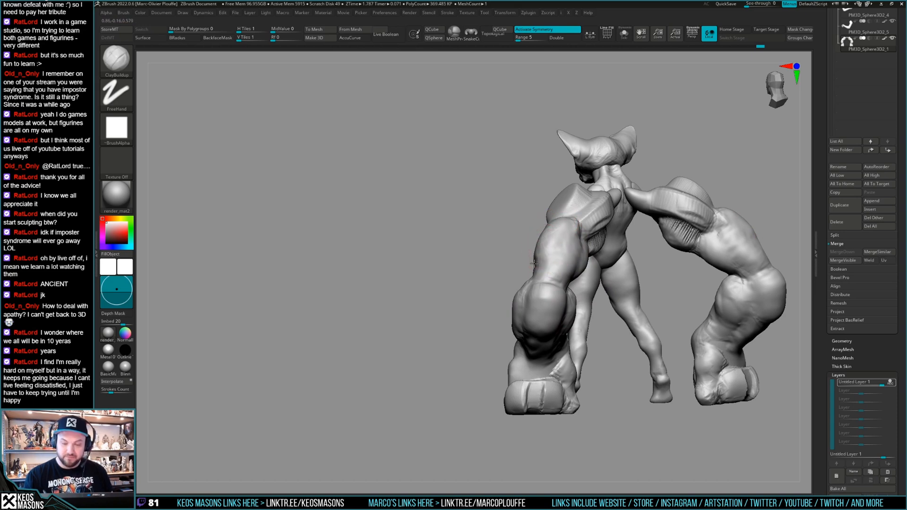
key(shift)
Sculpt and smooth the muscle volumes on the back of the large upper arms and along the forearms
mouse_move(587, 253)
right_down()
mouse_move(574, 253)
mouse_move(608, 255)
mouse_move(593, 276)
mouse_move(613, 264)
mouse_move(576, 243)
right_up()
mouse_move(551, 247)
mouse_down()
mouse_move(579, 275)
mouse_move(560, 248)
mouse_up()
mouse_move(618, 214)
right_down()
mouse_move(579, 222)
mouse_move(516, 274)
mouse_move(560, 259)
right_up()
mouse_move(539, 301)
right_down()
mouse_move(551, 277)
mouse_move(622, 254)
mouse_move(638, 265)
mouse_move(626, 261)
mouse_move(568, 300)
mouse_move(536, 283)
mouse_move(504, 319)
right_up()
right_click(502, 323)
key(shift)
mouse_move(532, 257)
right_down()
mouse_move(548, 257)
mouse_move(522, 276)
mouse_move(561, 231)
mouse_move(531, 260)
mouse_move(550, 262)
mouse_move(518, 272)
mouse_move(563, 255)
mouse_move(531, 274)
mouse_move(519, 303)
mouse_move(534, 282)
mouse_move(597, 287)
mouse_move(640, 270)
mouse_move(608, 265)
mouse_move(626, 281)
right_up()
Check the large arms alone and together with the complete cat from the front
key(alt+b)
right_click(504, 310)
key(alt+s)
key(alt+s)
key(alt+s)
right_drag(573, 293, 657, 249)
key(alt+s)
mouse_move(858, 381)
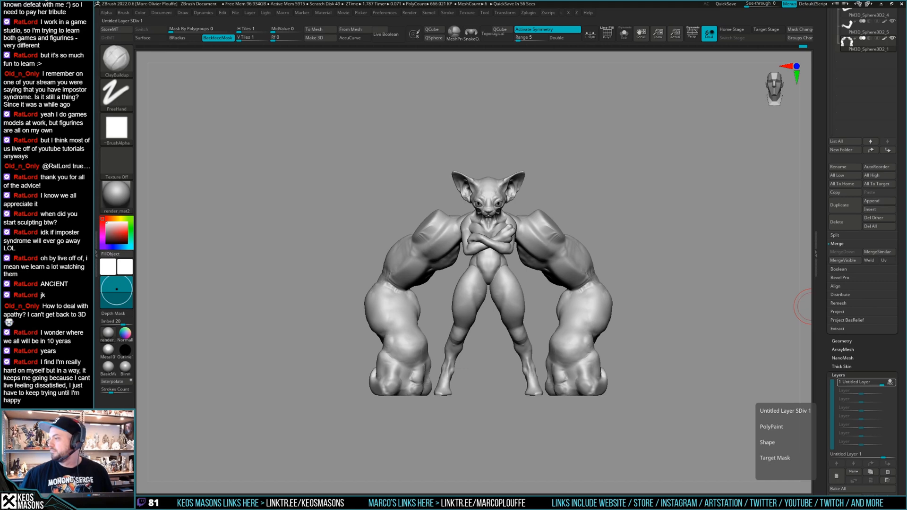
Examine the complete cat with its large arms from the front and from below to judge the silhouette
drag(593, 298, 606, 289)
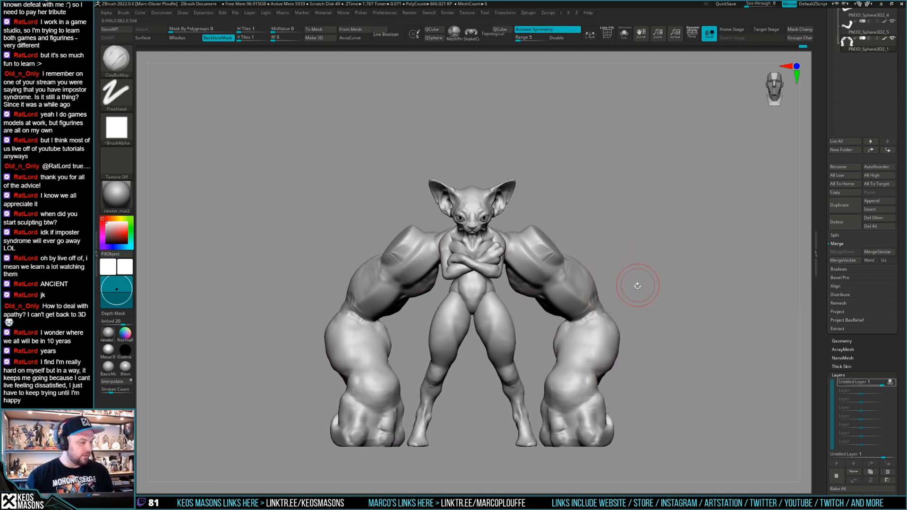
mouse_move(646, 294)
mouse_down()
mouse_move(634, 278)
mouse_move(588, 274)
mouse_move(595, 268)
mouse_move(579, 275)
mouse_up()
mouse_move(579, 275)
alt+right_down()
mouse_move(584, 292)
mouse_move(617, 271)
mouse_move(601, 257)
alt+right_up()
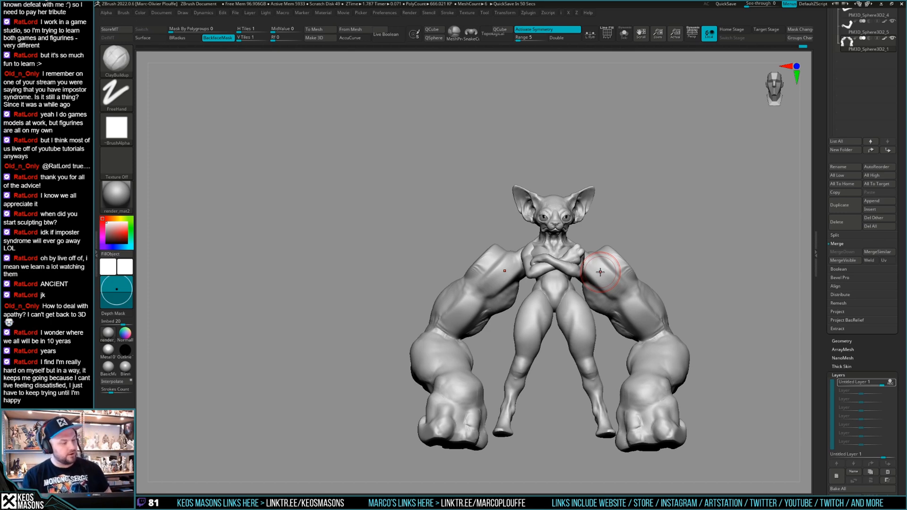
mouse_move(518, 269)
alt+right_down()
mouse_move(580, 275)
mouse_move(512, 311)
alt+right_up()
mouse_move(511, 310)
right_down()
mouse_move(561, 270)
mouse_move(551, 269)
right_up()
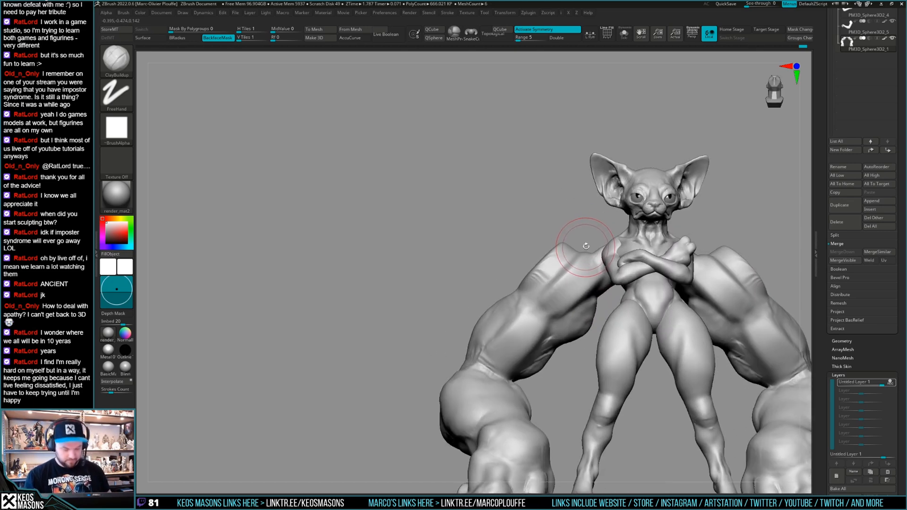
ctrl+shift+drag(502, 291, 576, 241)
mouse_move(579, 235)
ctrl+shift+mouse_down()
mouse_move(589, 293)
mouse_move(551, 289)
mouse_move(614, 262)
ctrl+shift+mouse_up()
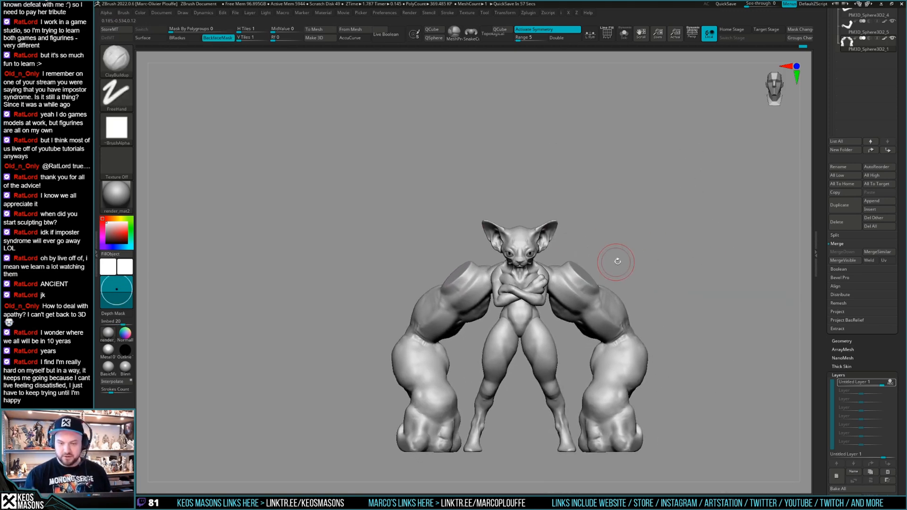
mouse_move(594, 287)
ctrl+right_down()
mouse_move(597, 308)
mouse_move(609, 284)
mouse_move(602, 279)
mouse_move(681, 264)
ctrl+right_up()
Isolate the large arms and smooth the underside of the upper arms from the front
key(alt+s)
right_drag(549, 292, 547, 296)
key(ctrl)
key(space)
ctrl+click(547, 298)
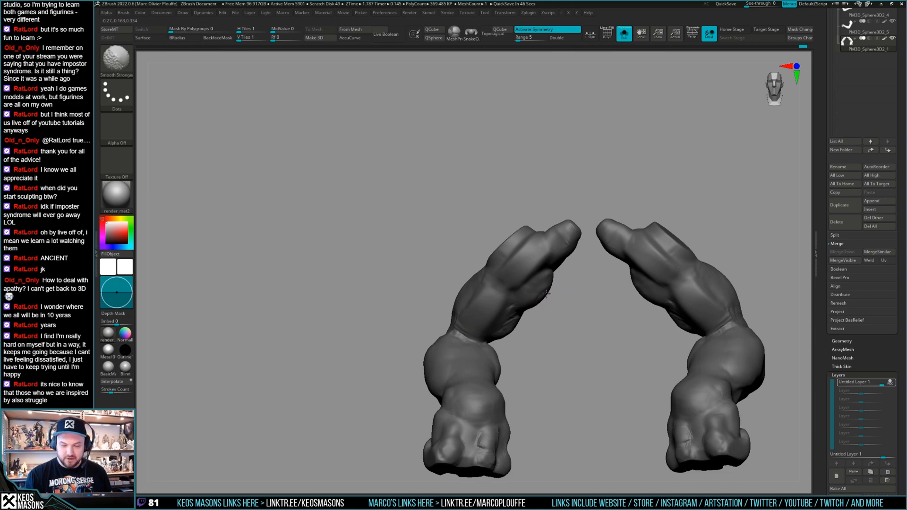
mouse_move(550, 301)
right_down()
mouse_move(543, 320)
mouse_move(561, 311)
right_up()
ctrl+click(543, 318)
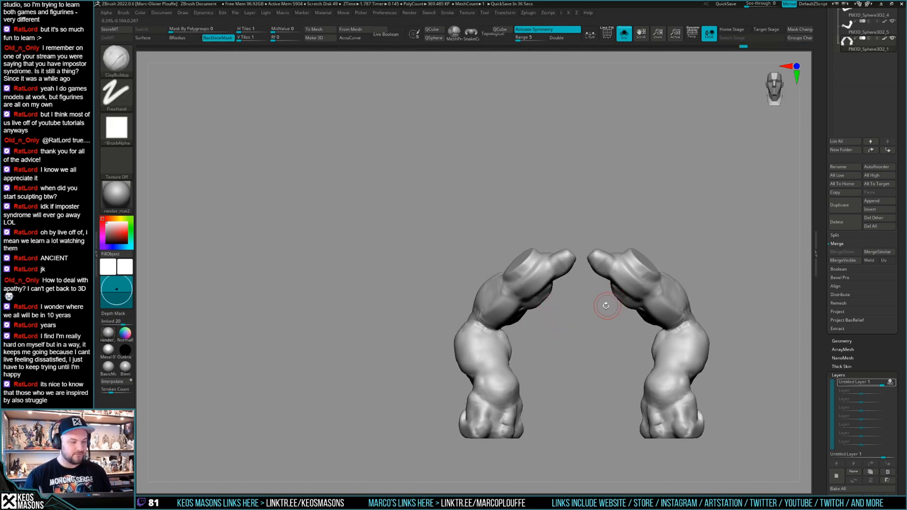
mouse_move(572, 331)
alt+right_down()
mouse_move(565, 320)
mouse_move(553, 336)
mouse_move(558, 321)
alt+right_up()
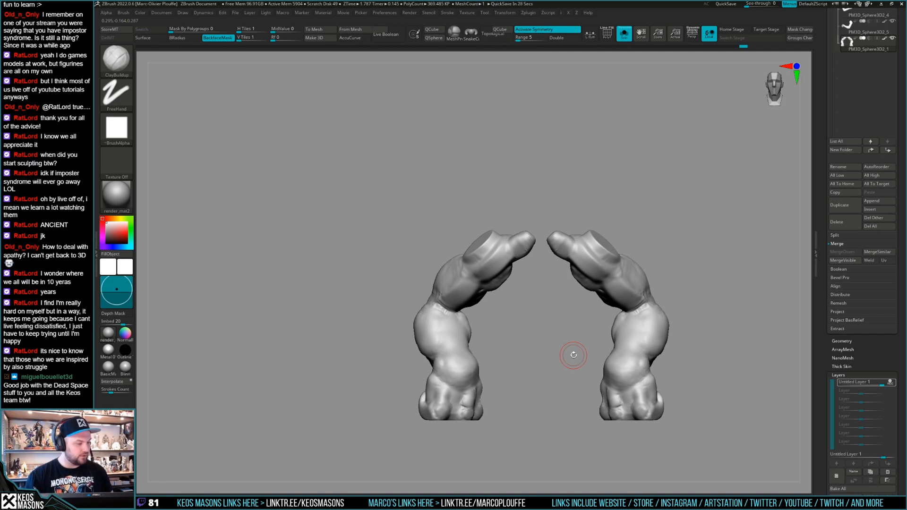
Adjust the contours of the large elbows and upper arms from behind with the Move brush
key(s)
mouse_move(584, 289)
alt+mouse_down()
mouse_move(576, 309)
mouse_move(607, 286)
alt+mouse_up()
key(space)
click(503, 280)
drag(690, 182, 521, 316)
mouse_move(521, 309)
alt+right_down()
mouse_move(522, 332)
mouse_move(524, 298)
mouse_move(574, 266)
mouse_move(593, 272)
alt+right_up()
key(space)
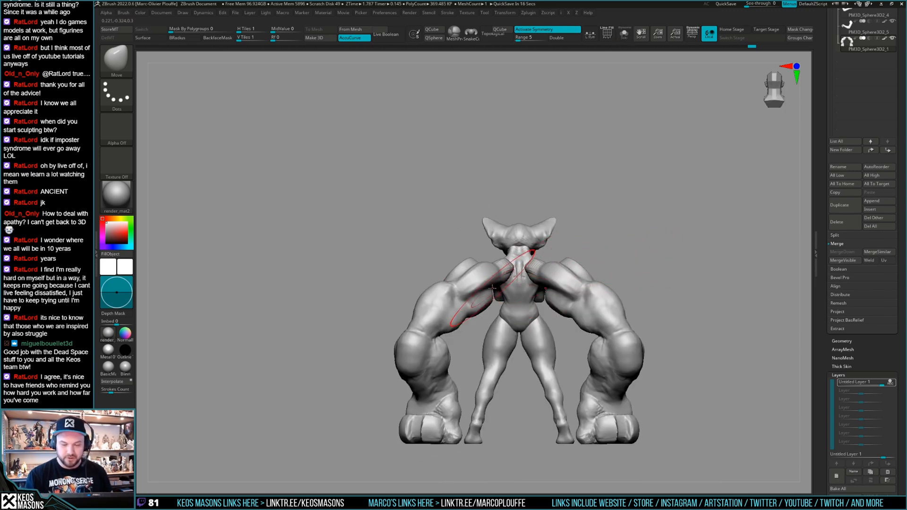
alt+right_drag(340, 330, 412, 307)
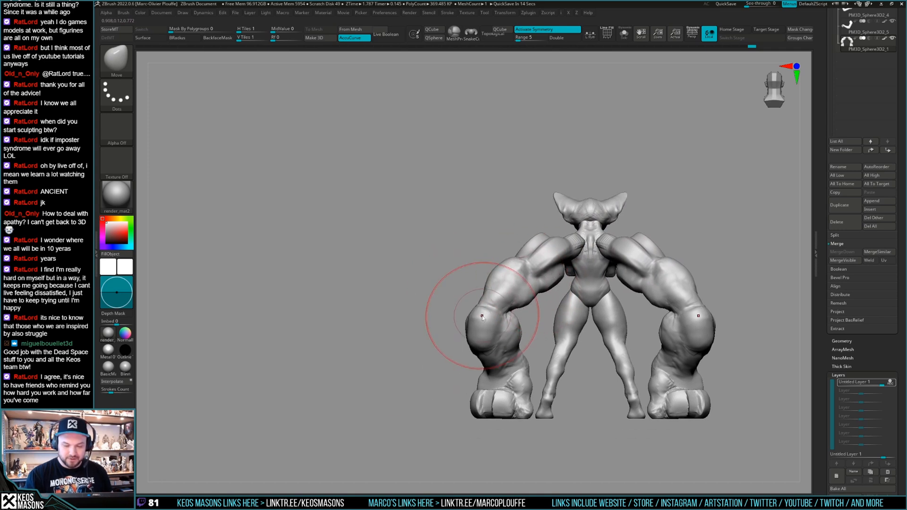
drag(480, 302, 502, 276)
key(space)
mouse_move(523, 316)
mouse_down()
mouse_move(514, 307)
mouse_move(540, 294)
mouse_up()
mouse_move(591, 293)
ctrl+right_down()
mouse_move(584, 257)
mouse_move(622, 267)
mouse_move(573, 276)
mouse_move(622, 269)
mouse_move(589, 254)
ctrl+right_up()
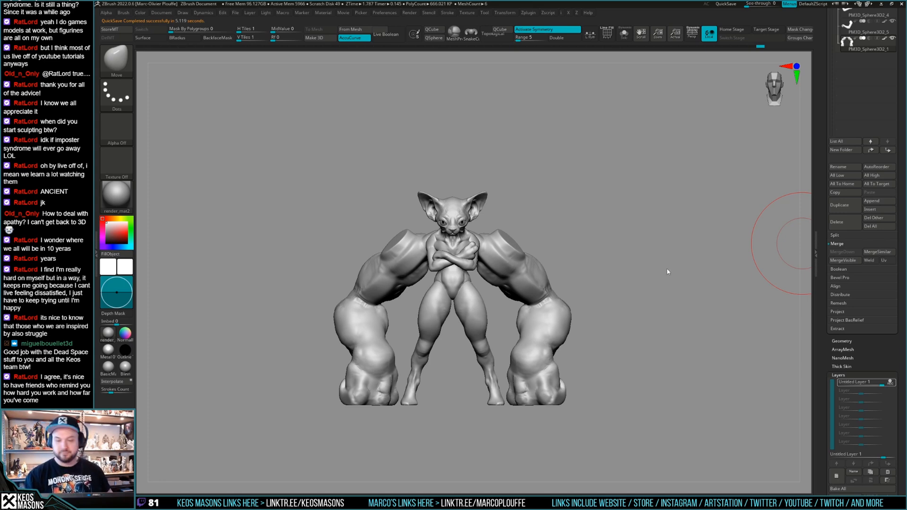
Reshape the inner contour of the large forearms from a three-quarter view with the Move brush
mouse_move(623, 279)
mouse_down()
mouse_move(625, 298)
mouse_move(635, 280)
mouse_up()
key(shift+f)
key(shift+f)
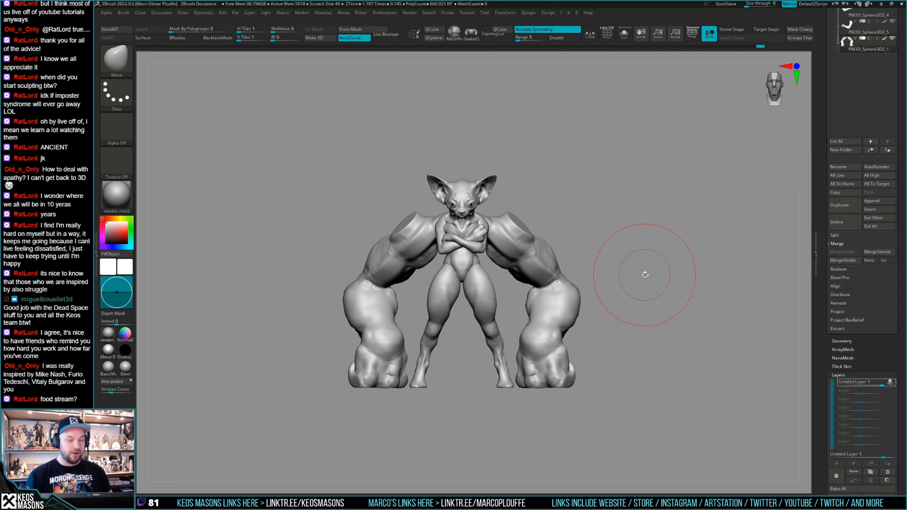
mouse_move(655, 286)
mouse_down()
mouse_move(627, 295)
mouse_move(662, 287)
mouse_move(641, 275)
mouse_up()
alt+drag(609, 310, 396, 283)
key(space)
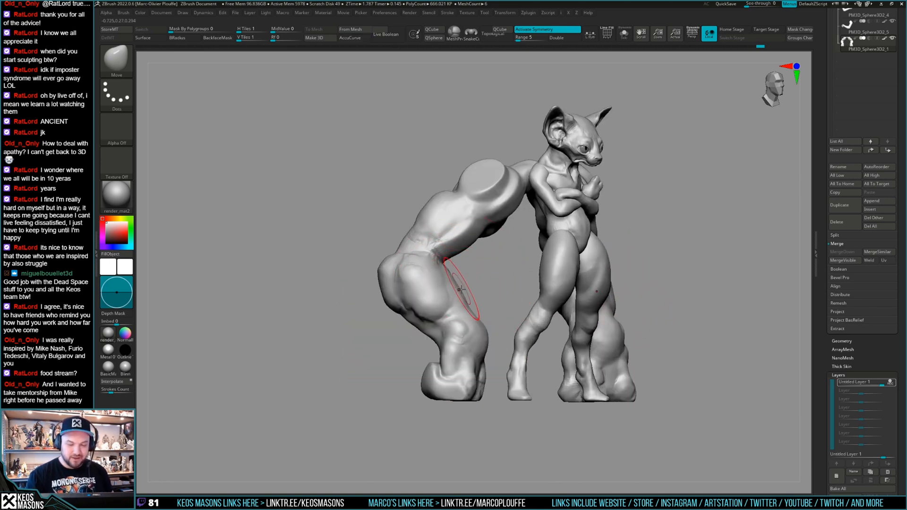
right_drag(468, 292, 464, 315)
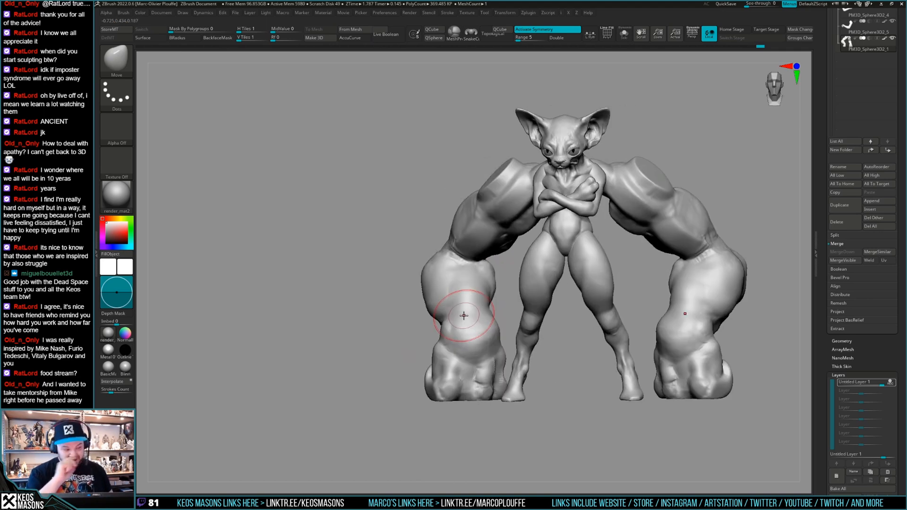
mouse_move(603, 300)
right_down()
mouse_move(603, 279)
mouse_move(578, 263)
mouse_move(609, 313)
mouse_move(625, 288)
mouse_move(589, 281)
mouse_move(606, 299)
mouse_move(594, 309)
mouse_move(581, 302)
mouse_move(592, 257)
mouse_move(600, 266)
mouse_move(618, 258)
mouse_move(543, 285)
mouse_move(562, 285)
mouse_move(561, 292)
mouse_move(543, 290)
mouse_move(666, 277)
mouse_move(620, 288)
mouse_move(629, 282)
right_up()
key(shift+f)
key(shift+f)
key(space)
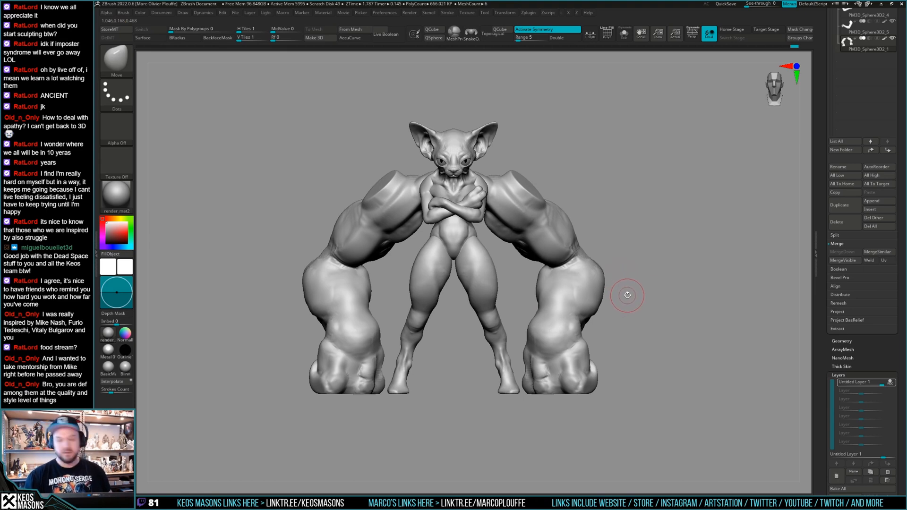
Adjust the inner side of the large elbows from the front with the Move brush
right_click(603, 287)
right_drag(586, 287, 641, 270)
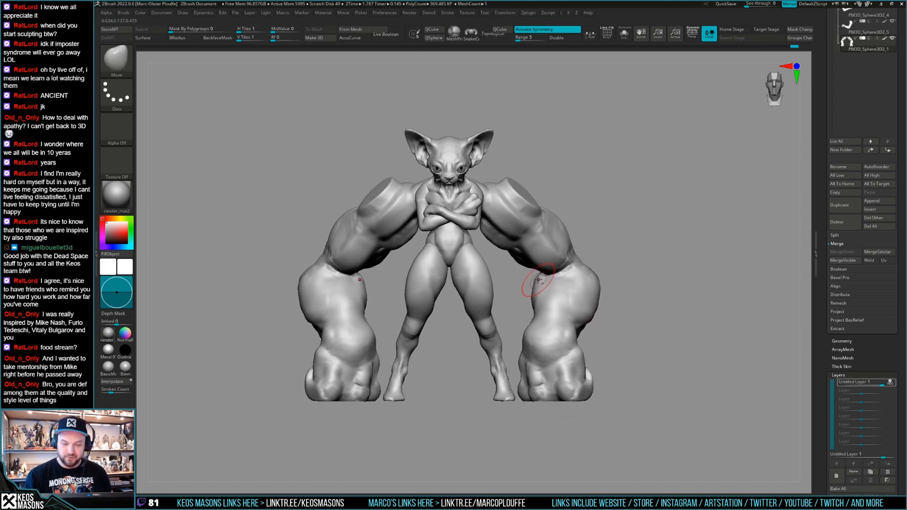
mouse_move(538, 279)
right_down()
mouse_move(548, 286)
mouse_move(534, 281)
right_up()
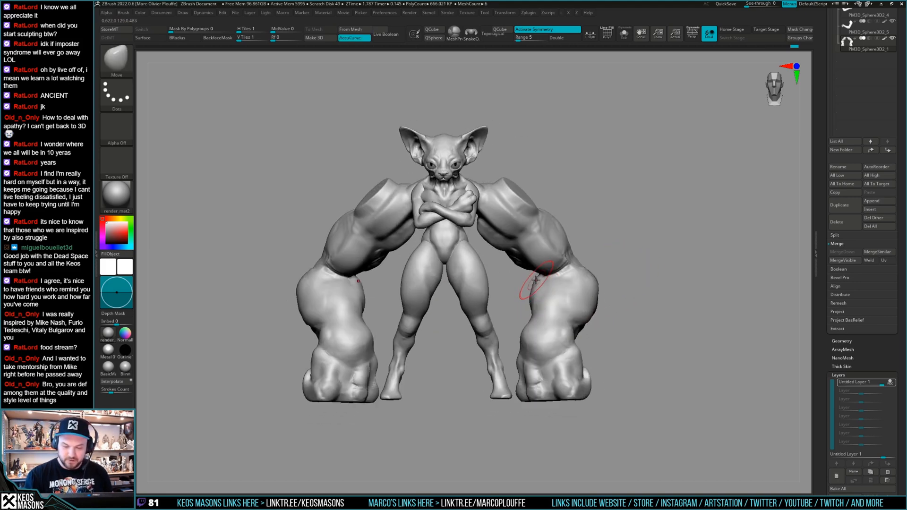
right_click(529, 289)
right_drag(624, 268, 640, 278)
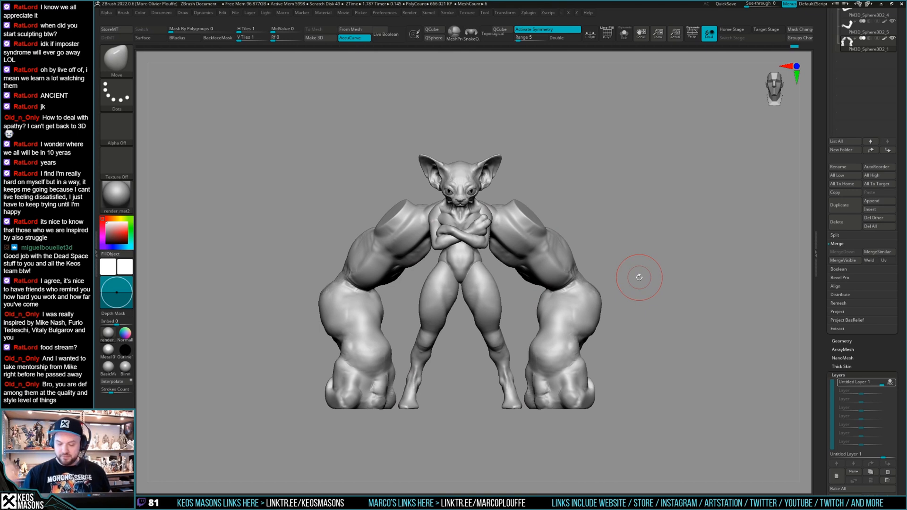
Bake the large arms' existing layer into the mesh and add a new recording layer
mouse_move(646, 278)
alt+right_down()
mouse_move(682, 245)
mouse_move(648, 254)
mouse_move(656, 269)
alt+right_up()
scroll(869, 408, down, 3)
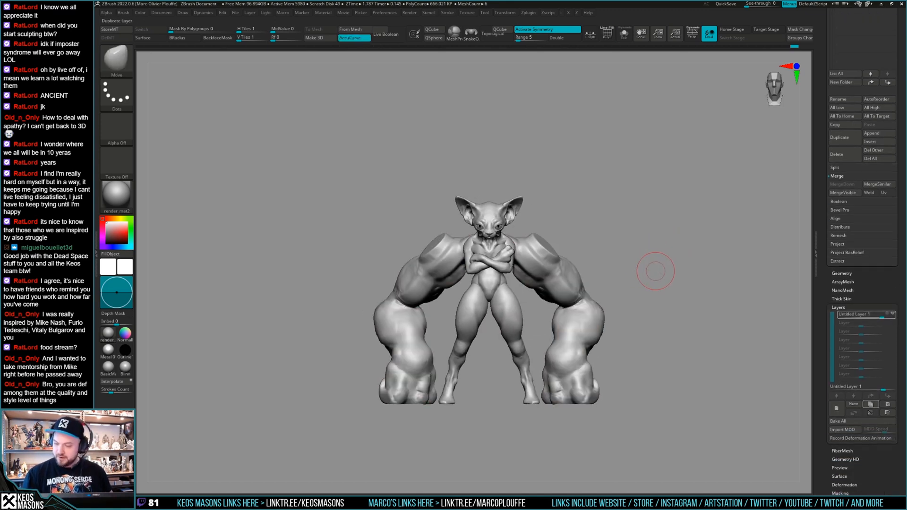
click(865, 420)
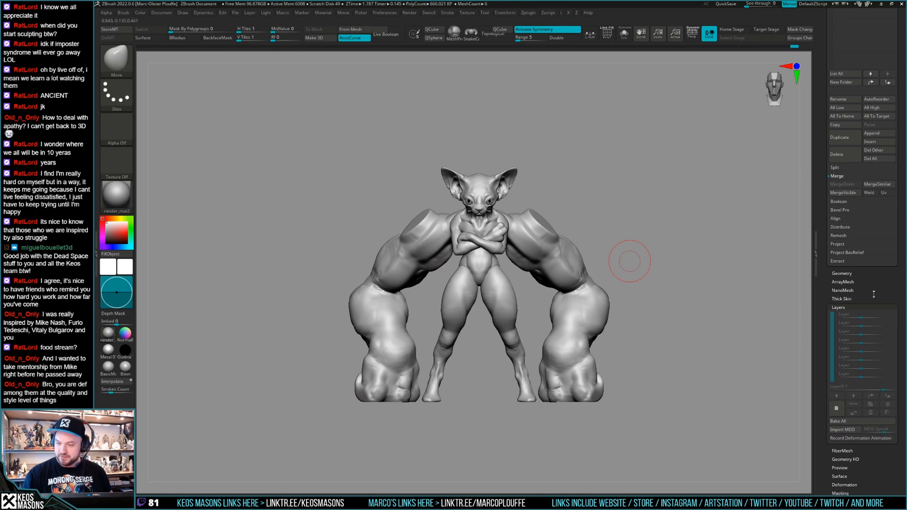
scroll(883, 235, down, 6)
click(837, 280)
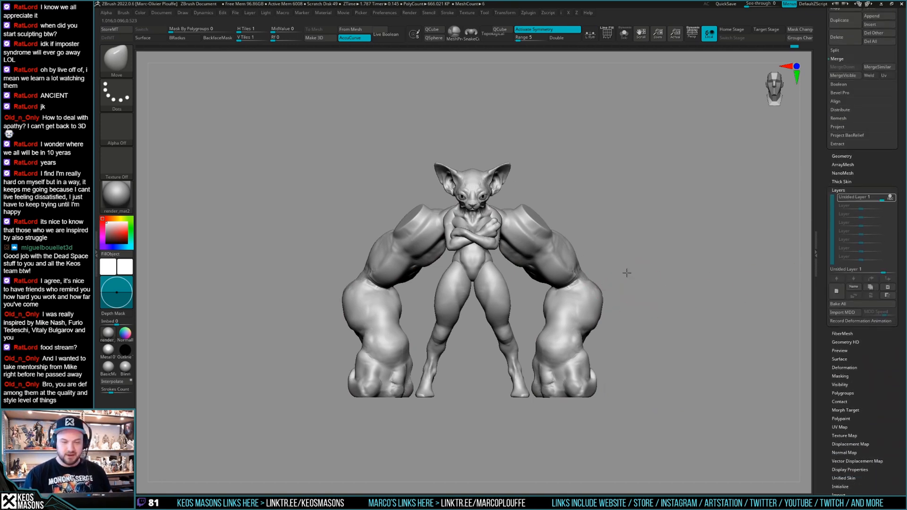
Reposition the large arms relative to the cat's body from the side with the Transpose tool
key(w)
mouse_move(613, 286)
mouse_down()
mouse_move(605, 288)
mouse_move(633, 287)
mouse_move(615, 289)
mouse_move(652, 258)
mouse_move(648, 278)
mouse_move(642, 265)
mouse_up()
key(q)
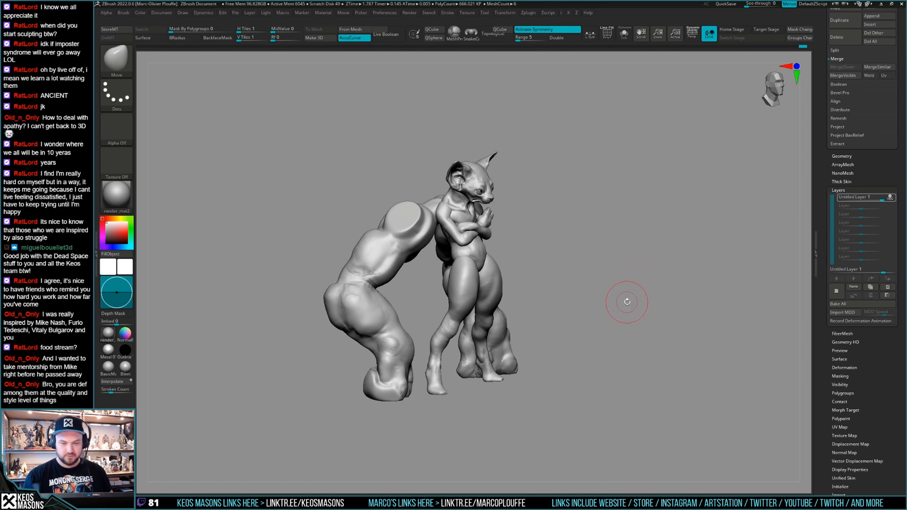
drag(633, 285, 610, 307)
key(w)
key(q)
mouse_move(654, 277)
mouse_down()
mouse_move(652, 265)
mouse_move(674, 265)
mouse_move(662, 278)
mouse_move(567, 289)
mouse_up()
key(w)
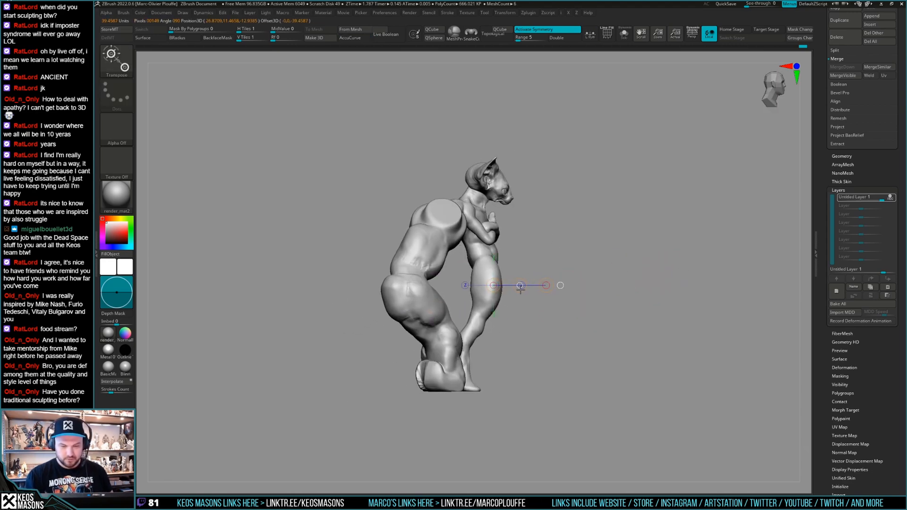
mouse_move(565, 283)
mouse_down()
mouse_move(580, 265)
mouse_move(612, 279)
mouse_move(588, 284)
mouse_move(465, 231)
mouse_move(458, 205)
mouse_up()
key(q)
Isolate the large arms, smooth their inner shoulder ends, and show the full cat from above
key(alt+s)
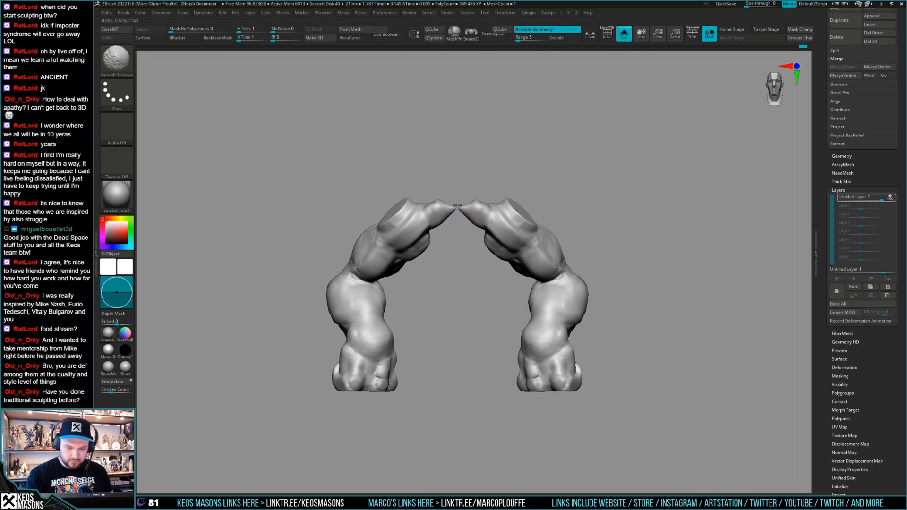
key(alt+s)
alt+drag(597, 179, 616, 203)
key(alt+s)
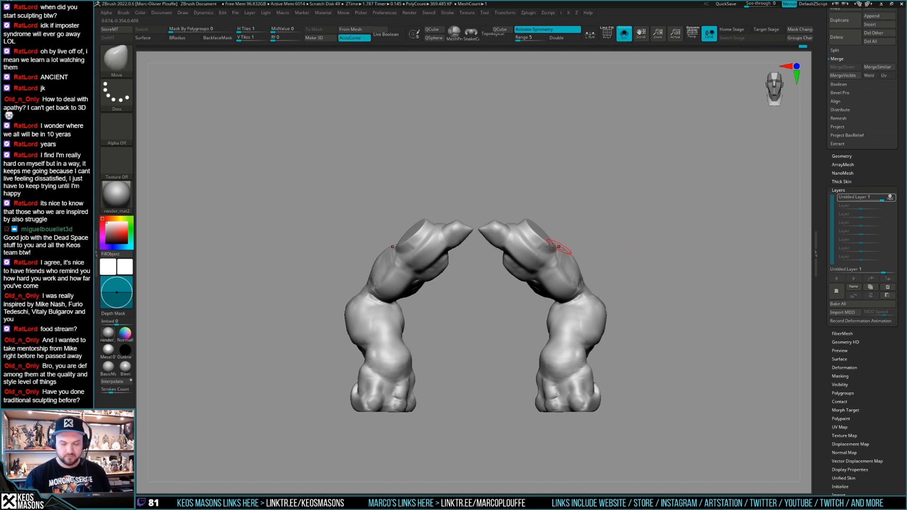
key(shift)
drag(475, 228, 504, 326)
key(alt+s)
Build up the junction between the large arms and the cat's upper back with ClayBuildup
key(space)
click(507, 263)
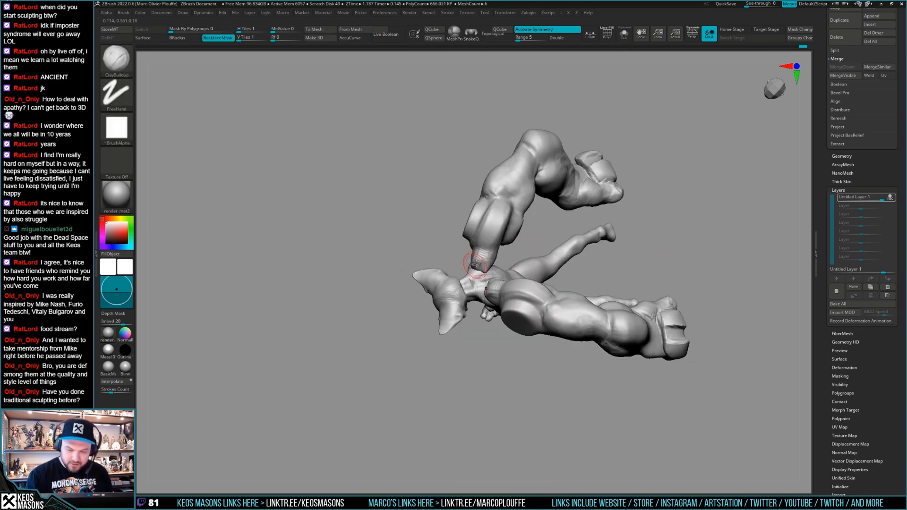
right_drag(486, 271, 525, 248)
alt+right_drag(679, 278, 645, 287)
key(shift+f)
key(shift+f)
Push the large shoulders forward toward the cat's torso from the side with the Move brush
key(b)
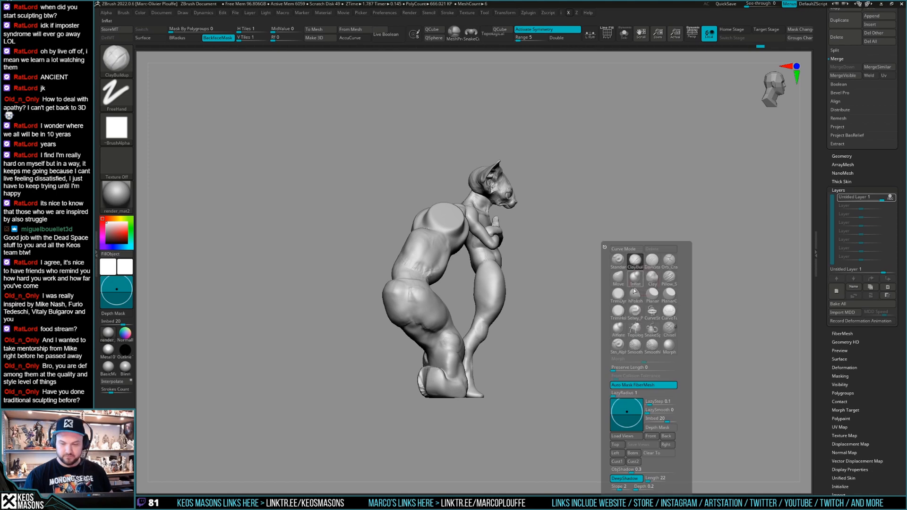
key(m)
key(v)
key(space)
drag(474, 231, 491, 231)
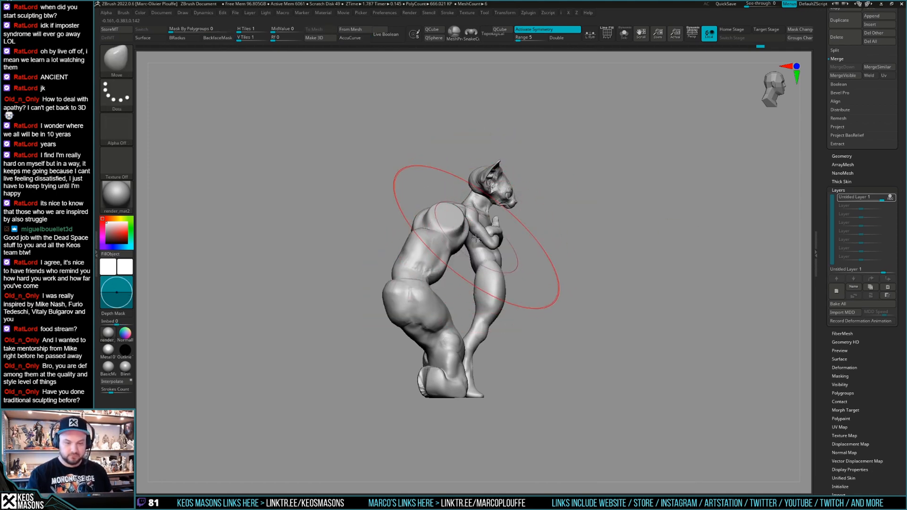
alt+right_drag(501, 344, 507, 336)
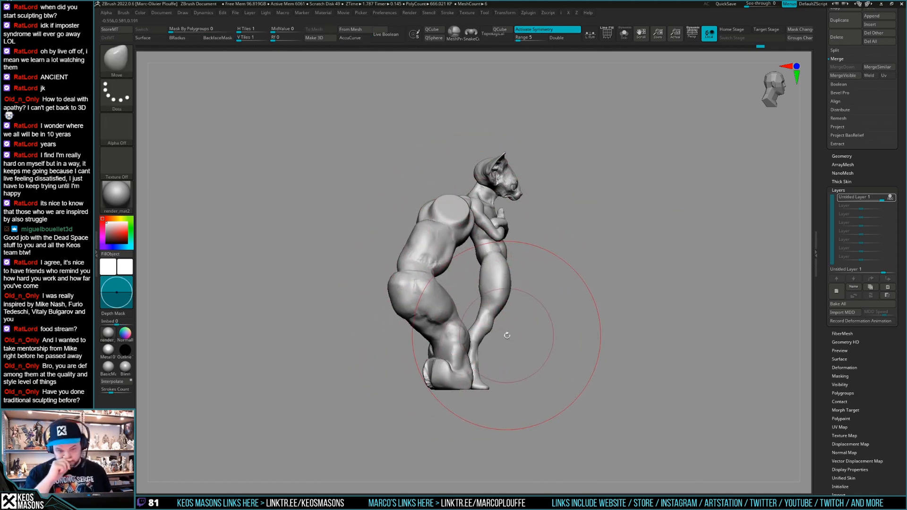
Rotate the large arms about the shoulders with Transpose to bring the fists forward beside the cat's feet
key(w)
drag(470, 180, 470, 403)
mouse_move(492, 405)
right_down()
mouse_move(527, 393)
mouse_move(528, 403)
right_up()
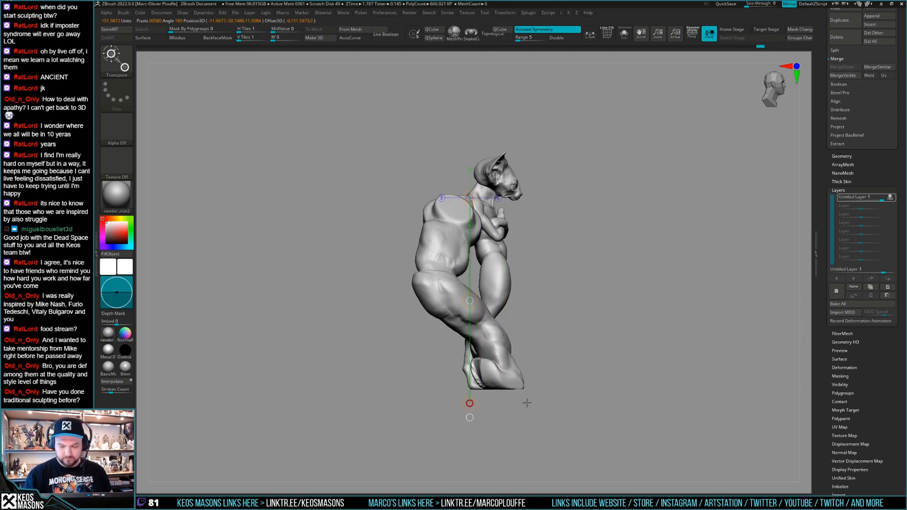
Refine the profile of the large elbows and forearms from the side with the Move brush
key(q)
key(space)
drag(428, 312, 422, 326)
key(space)
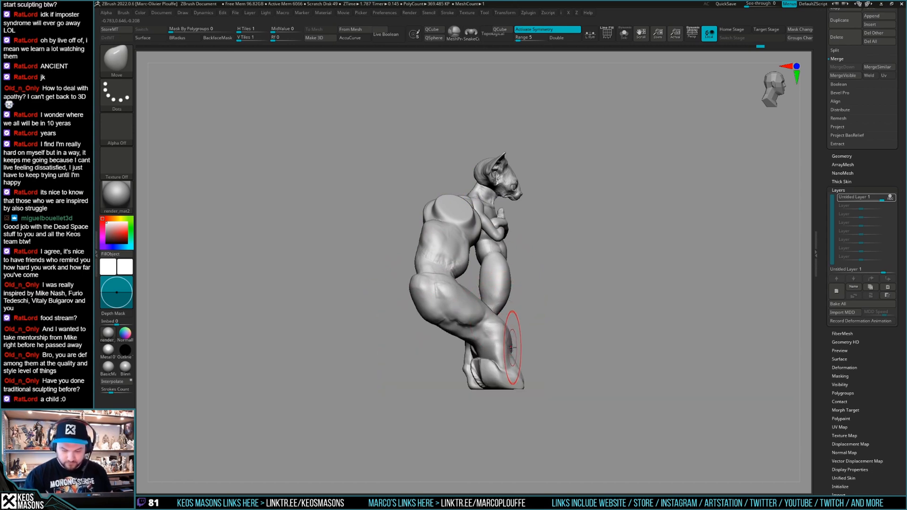
alt+right_drag(517, 346, 539, 318)
key(space)
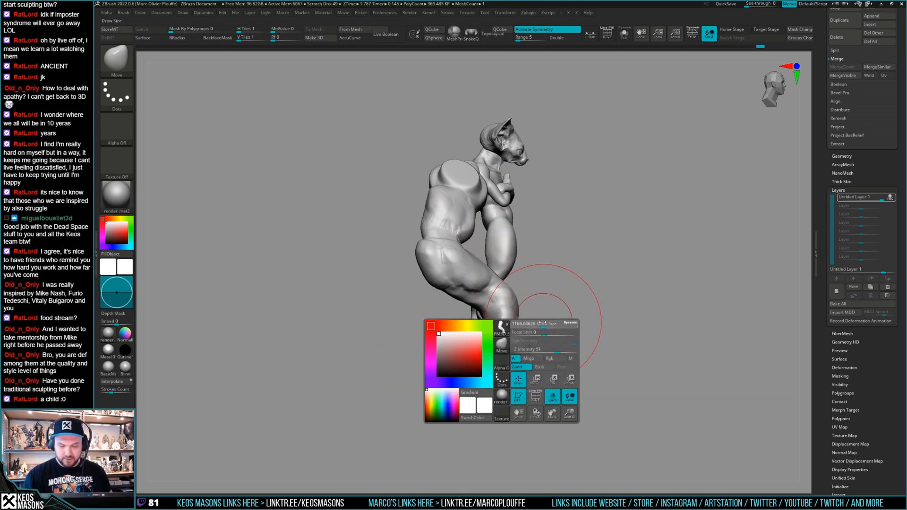
Mask the large arms except for the lower forearms and fists, and rotate the unmasked ends backward with Transpose
key(ctrl)
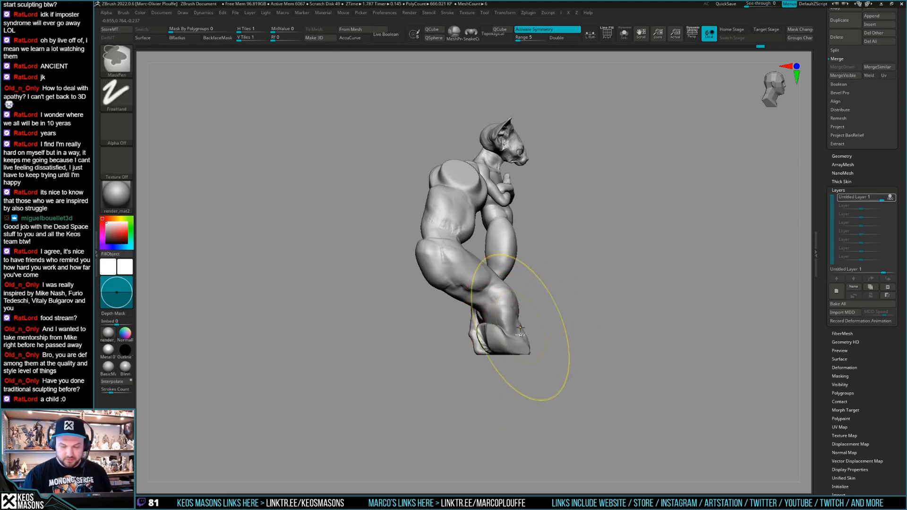
right_drag(524, 358, 482, 355)
key(space)
mouse_move(552, 339)
ctrl+mouse_down()
mouse_move(553, 328)
mouse_move(539, 350)
ctrl+mouse_up()
right_drag(523, 361, 467, 265)
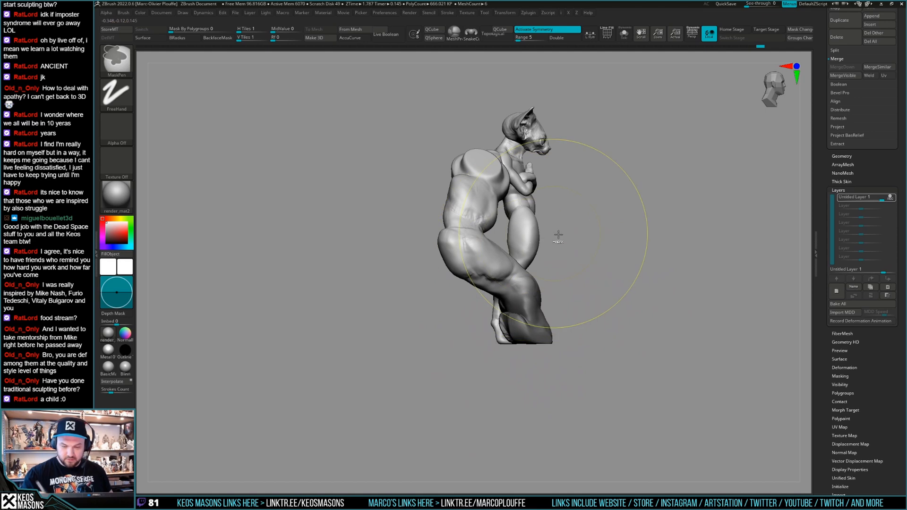
key(w)
mouse_move(527, 278)
shift+mouse_down()
mouse_move(528, 377)
mouse_move(492, 377)
shift+mouse_up()
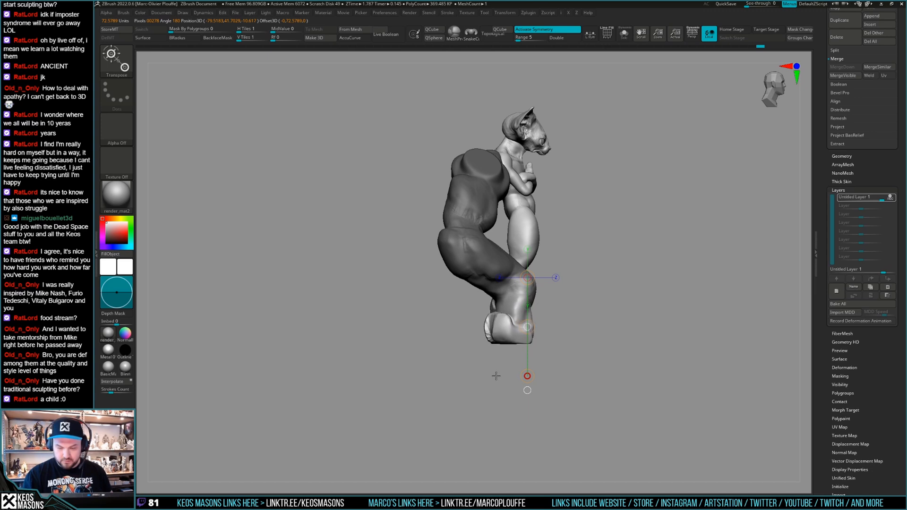
key(q)
alt+right_drag(640, 260, 628, 298)
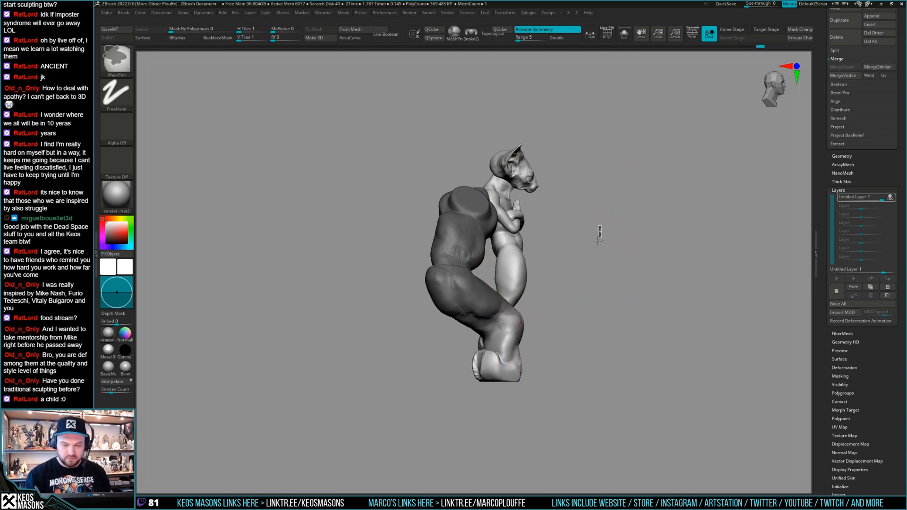
Clear the mask and reshape the large shoulder and upper arm from the side with the Move brush
ctrl+drag(602, 226, 586, 245)
alt+right_drag(550, 244, 576, 251)
drag(481, 196, 497, 201)
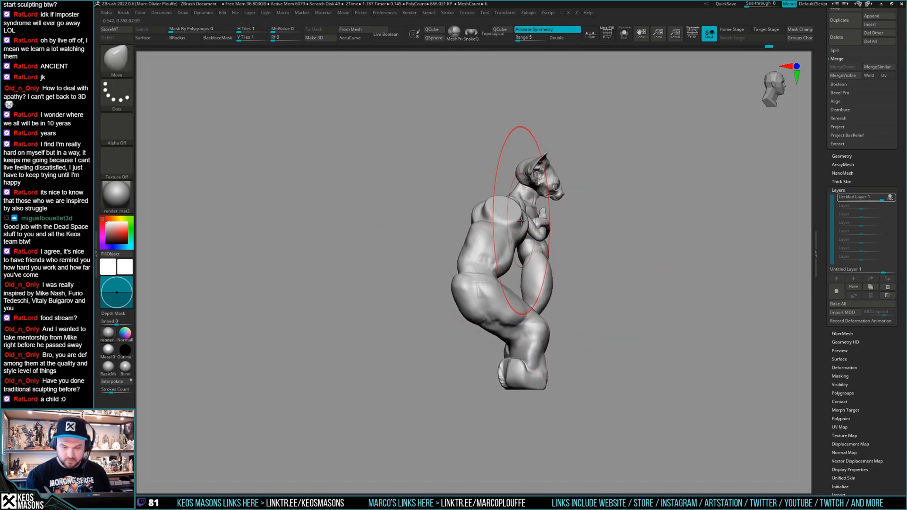
drag(475, 253, 464, 256)
Examine the pose of the large arms from the opposite side and from a three-quarter front view
right_drag(756, 277, 719, 272)
mouse_move(718, 272)
alt+right_down()
mouse_move(635, 287)
mouse_move(633, 274)
mouse_move(616, 275)
mouse_move(575, 293)
alt+right_up()
key(w)
drag(576, 293, 610, 294)
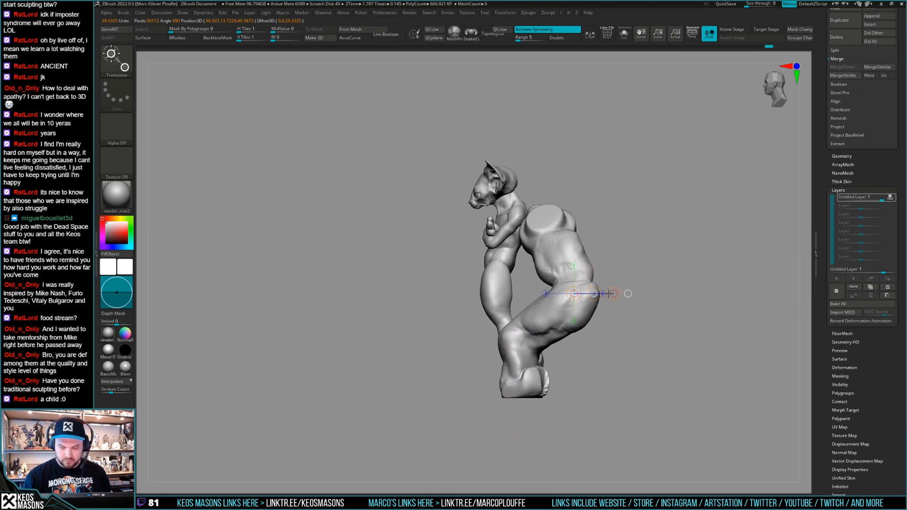
key(q)
shift+right_drag(565, 278, 617, 289)
right_drag(570, 308, 594, 295)
ctrl+right_drag(594, 295, 657, 285)
mouse_move(657, 284)
alt+right_down()
mouse_move(648, 295)
mouse_move(654, 288)
alt+right_up()
right_drag(654, 289, 664, 259)
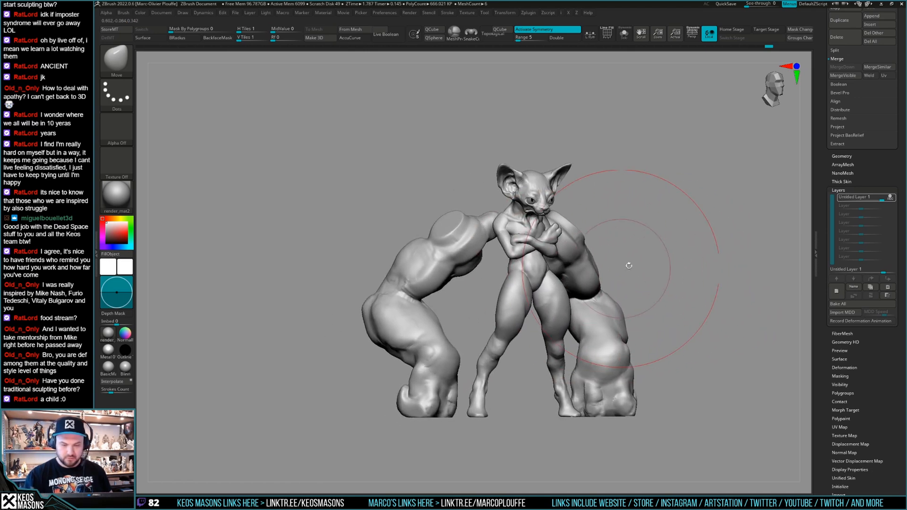
Shift the large arms slightly inward toward the cat's body with Transpose from the front
key(w)
drag(462, 266, 333, 260)
drag(396, 262, 402, 261)
key(q)
mouse_move(699, 266)
right_down()
mouse_move(668, 269)
mouse_move(665, 290)
mouse_move(678, 255)
right_up()
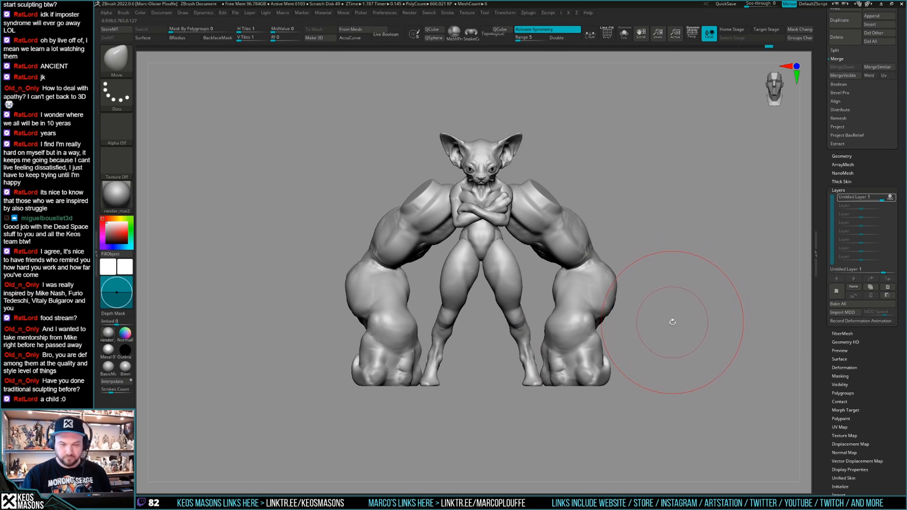
mouse_move(678, 320)
mouse_down()
mouse_move(685, 305)
mouse_move(675, 310)
mouse_move(707, 310)
mouse_move(588, 317)
mouse_move(612, 292)
mouse_up()
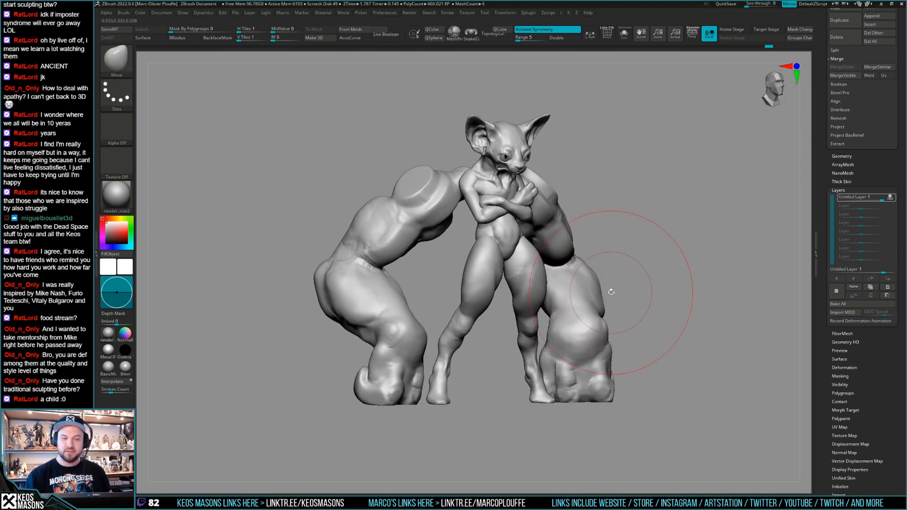
Compare the large arms with and without the sculpt layer, and bake the layer into the mesh
click(893, 197)
click(895, 199)
click(894, 199)
click(895, 199)
click(895, 199)
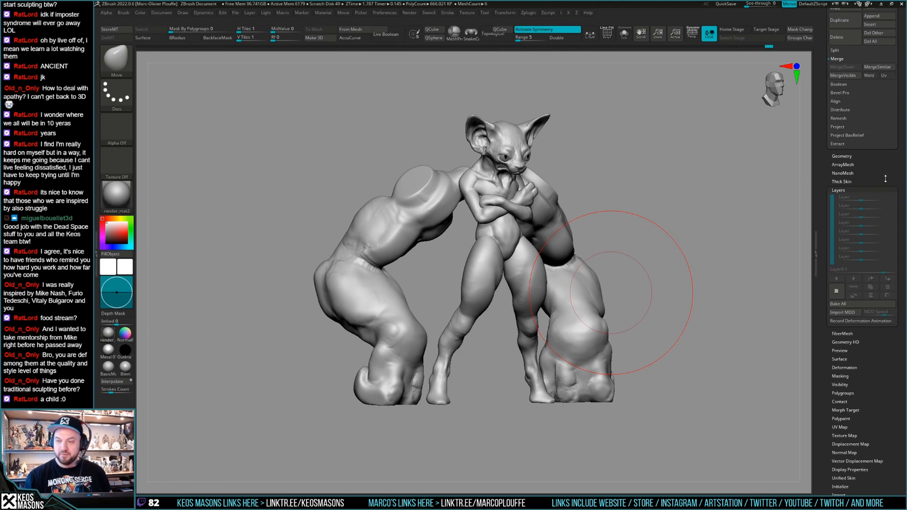
Select the ClayBuildup brush and turn on perspective to view the whole cat from the front
scroll(869, 273, up, 10)
drag(869, 273, 869, 311)
shift+drag(648, 273, 635, 285)
key(space)
mouse_move(656, 250)
mouse_down()
mouse_move(646, 249)
mouse_move(703, 241)
mouse_move(723, 213)
mouse_up()
key(b)
key(c)
key(b)
click(710, 34)
key(p)
drag(719, 250, 690, 256)
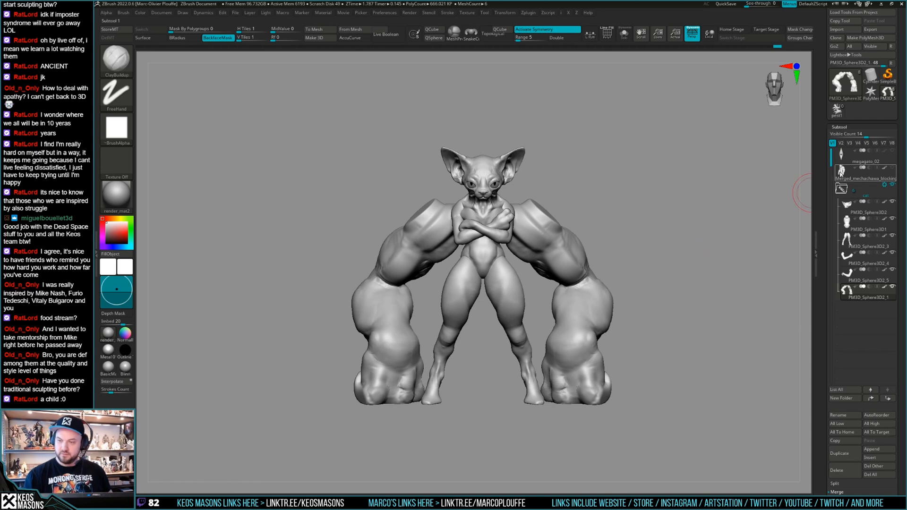
Select the Merged_mechachawa_blocking subtool and move the armored character beside the cat with Transpose
click(858, 173)
key(w)
mouse_move(449, 308)
shift+mouse_down()
mouse_move(522, 308)
mouse_move(421, 308)
shift+mouse_up()
shift+drag(354, 338, 360, 336)
key(q)
mouse_move(712, 235)
mouse_down()
mouse_move(729, 231)
mouse_move(707, 239)
mouse_up()
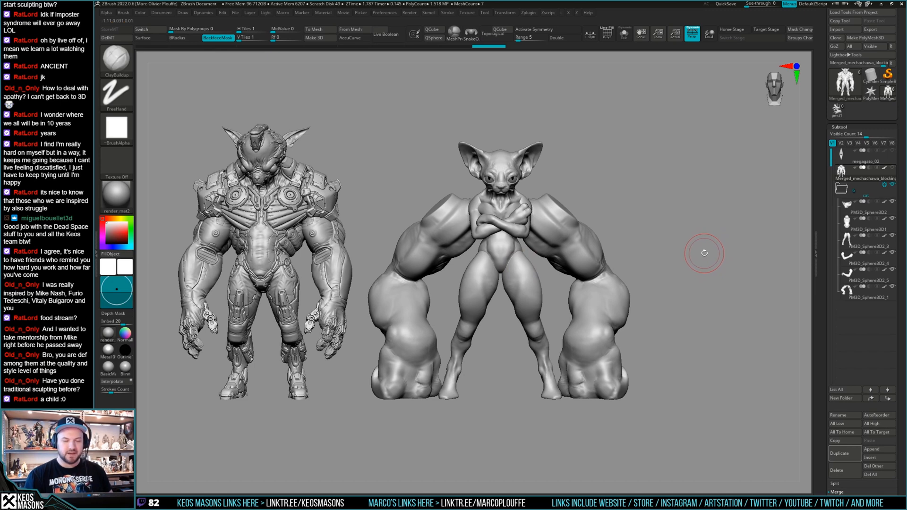
mouse_move(734, 227)
mouse_down()
mouse_move(745, 227)
mouse_move(727, 224)
mouse_up()
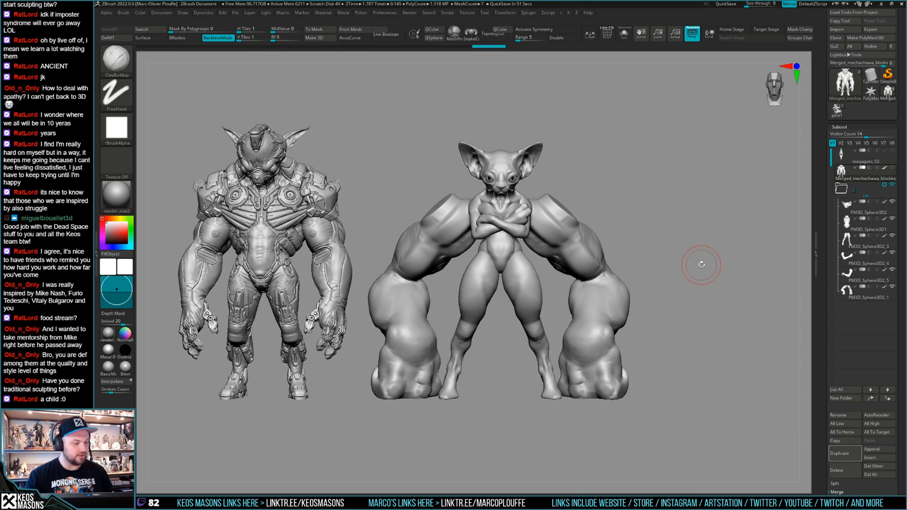
mouse_move(702, 265)
mouse_down()
mouse_move(680, 260)
mouse_move(702, 256)
mouse_move(687, 257)
mouse_move(700, 247)
mouse_move(691, 244)
mouse_move(705, 254)
mouse_up()
Save the tool as megagato_02.ztl, replacing the existing file
key(ctrl+s)
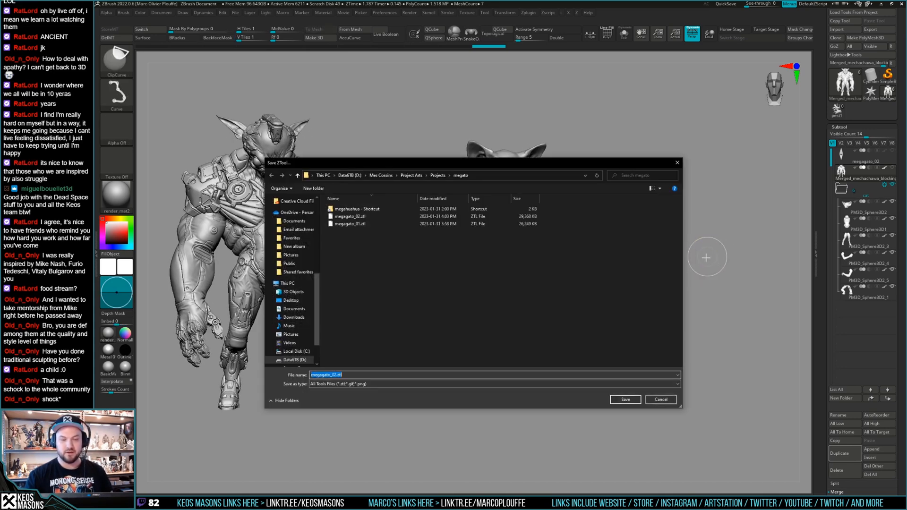
click(625, 399)
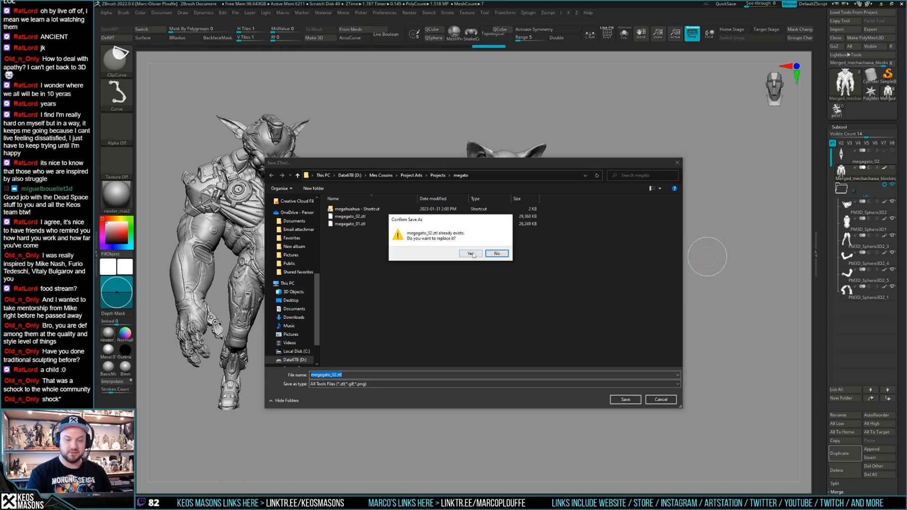
click(471, 254)
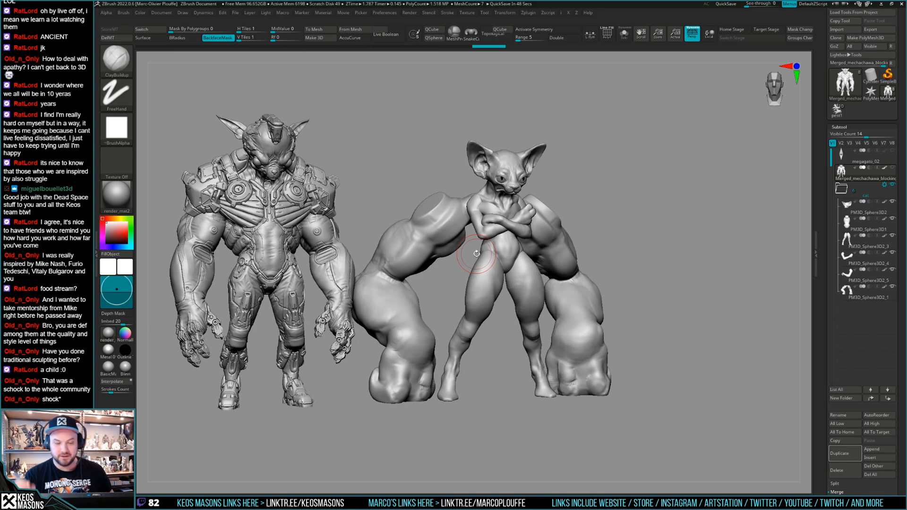
Compare the cat's proportions and silhouette with the armored character from front and three-quarter views
shift+drag(658, 263, 720, 252)
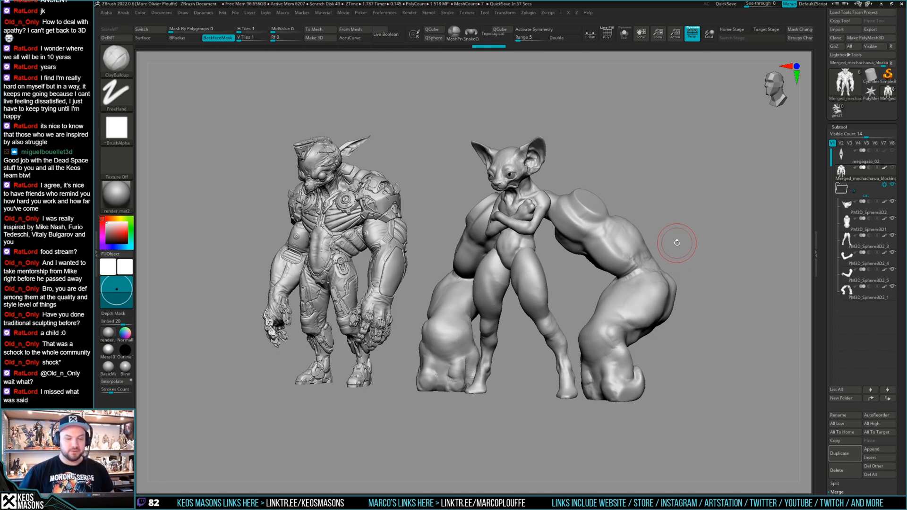
mouse_move(639, 167)
mouse_down()
mouse_move(662, 169)
mouse_move(655, 168)
mouse_up()
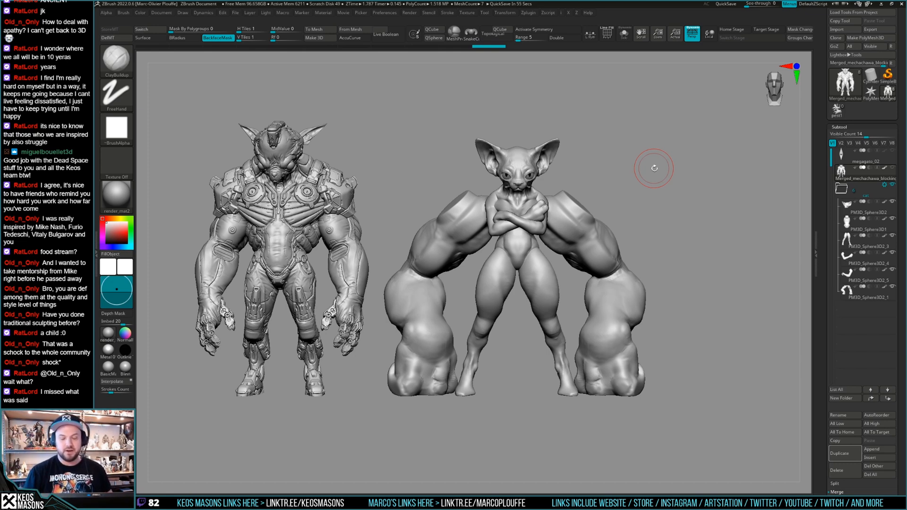
drag(586, 165, 618, 172)
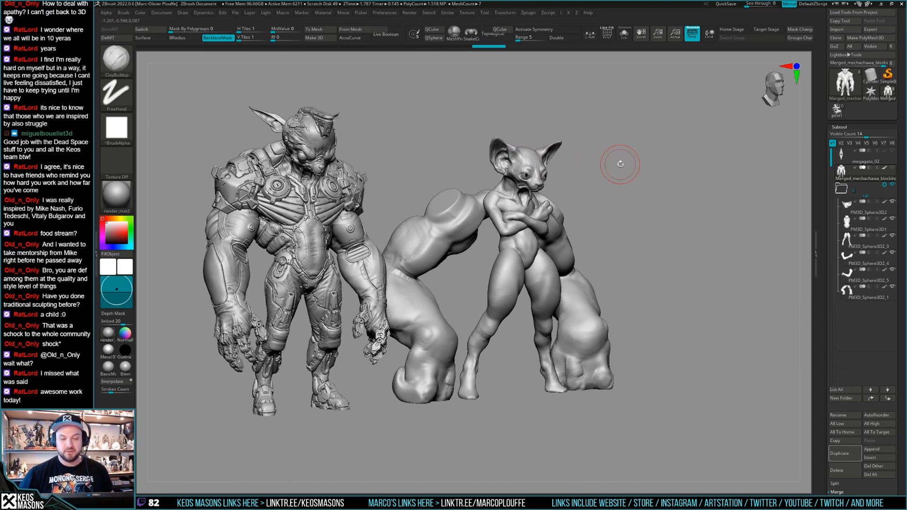
drag(618, 163, 635, 172)
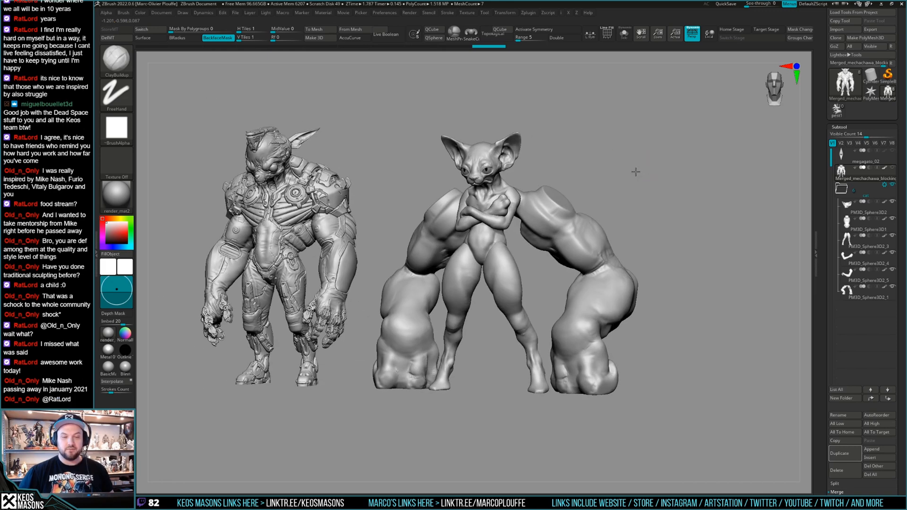
drag(581, 238, 589, 249)
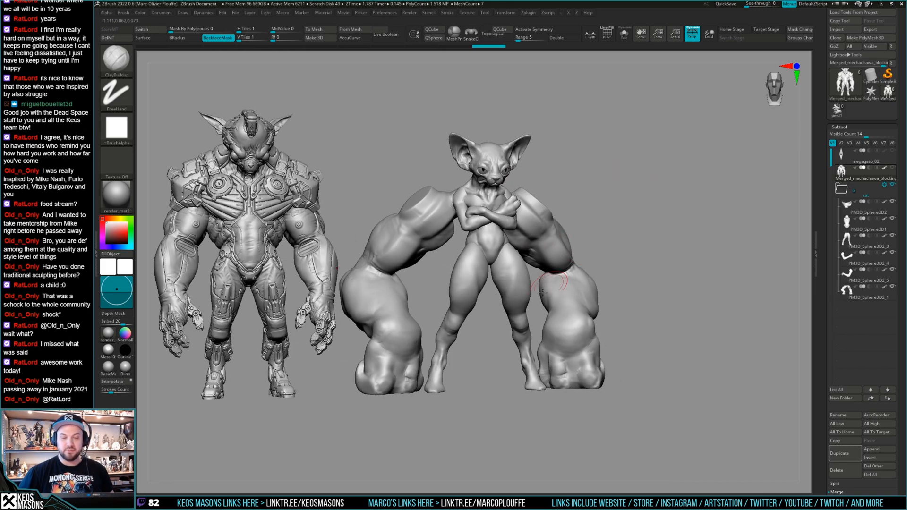
mouse_move(548, 267)
right_down()
mouse_move(489, 282)
mouse_move(505, 279)
right_up()
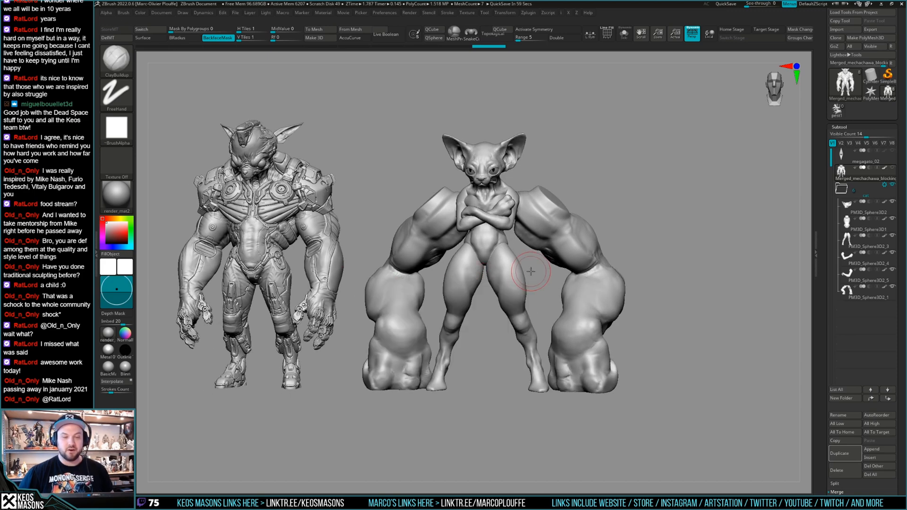
right_drag(531, 271, 589, 278)
mouse_move(673, 212)
right_down()
mouse_move(689, 213)
mouse_move(592, 261)
mouse_move(666, 191)
right_up()
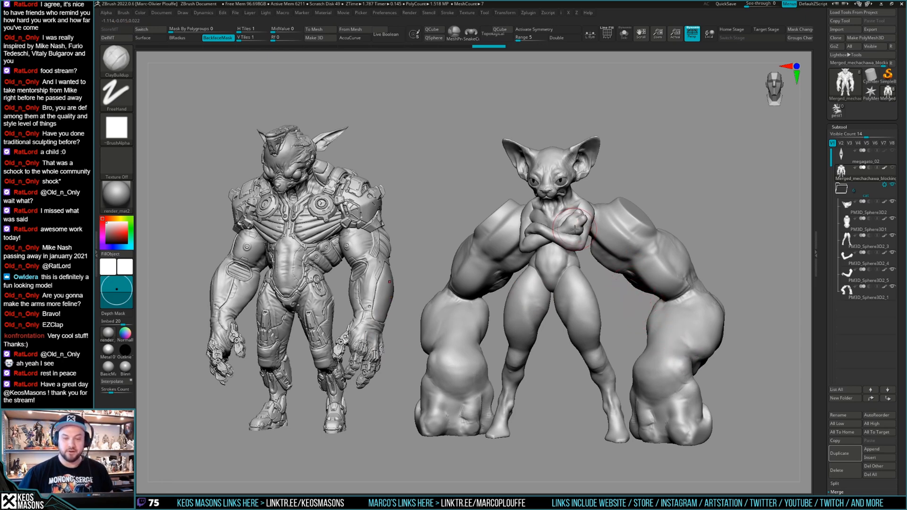
mouse_move(570, 221)
right_down()
mouse_move(586, 217)
mouse_move(584, 231)
right_up()
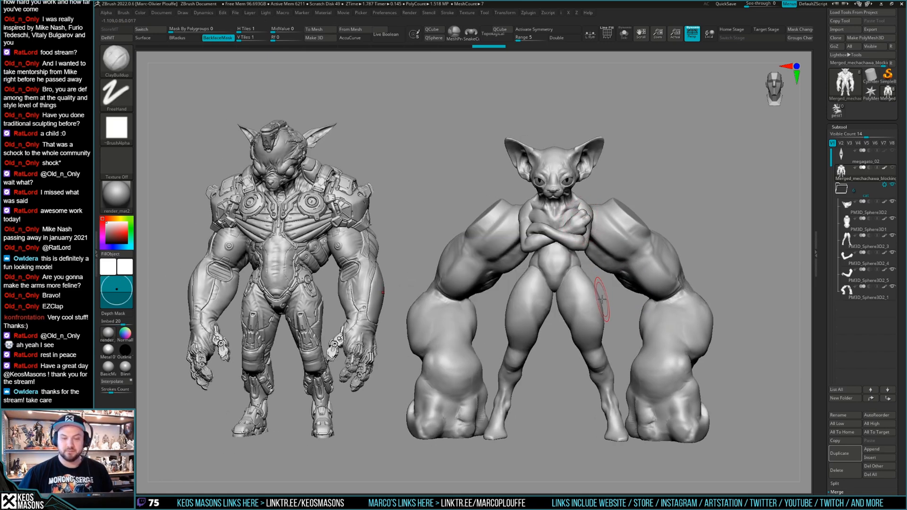